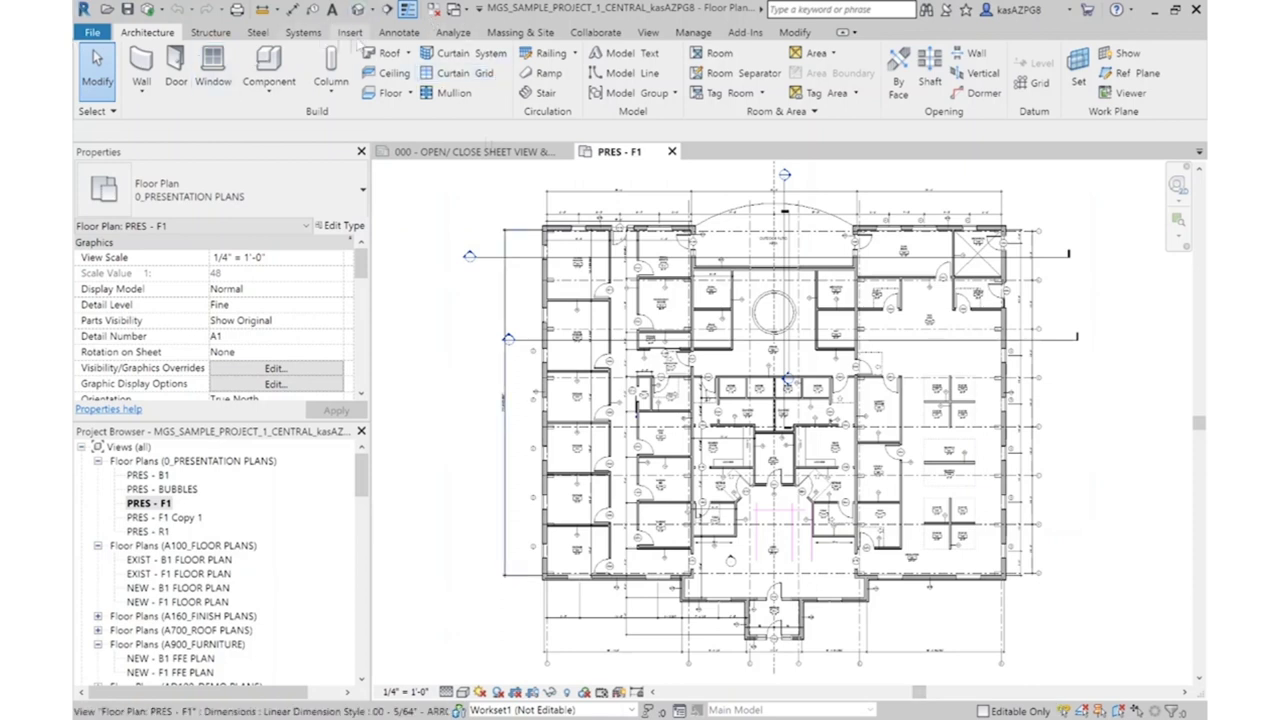
# Open the family loader and look through the Generic and US Imperial folders of the Libraries directory
pyautogui.click(352, 36)
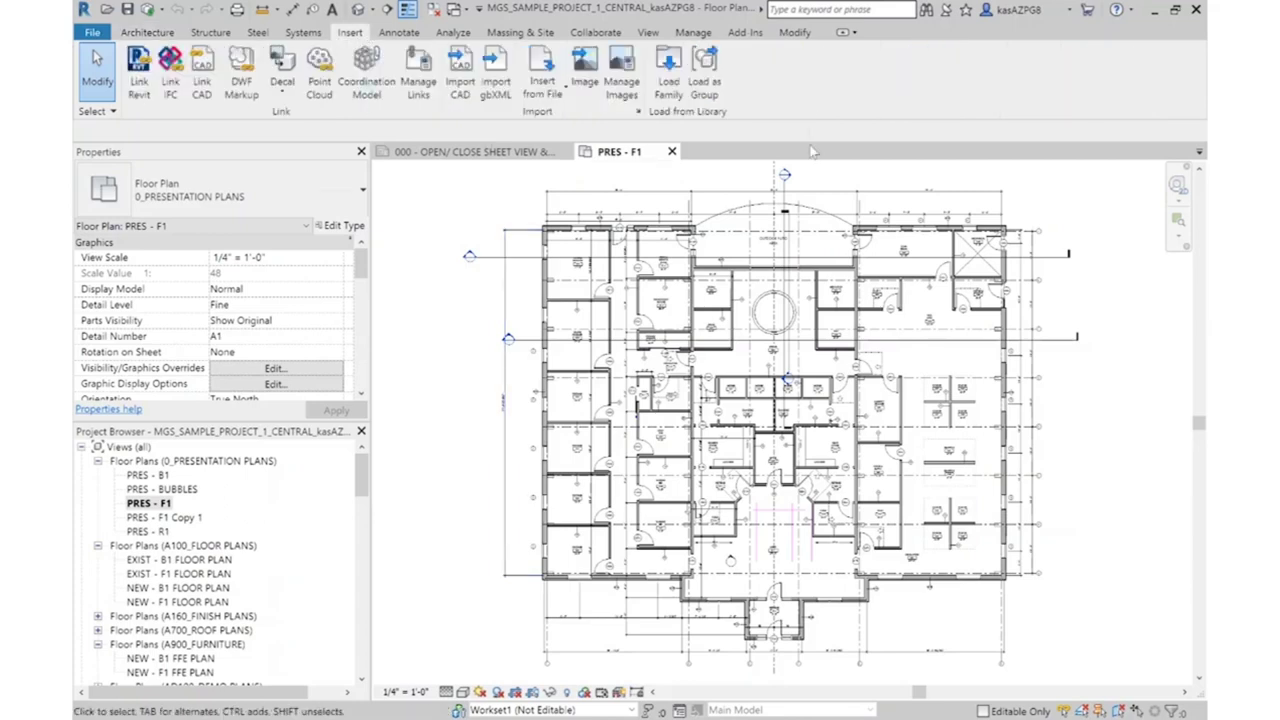
pyautogui.click(668, 78)
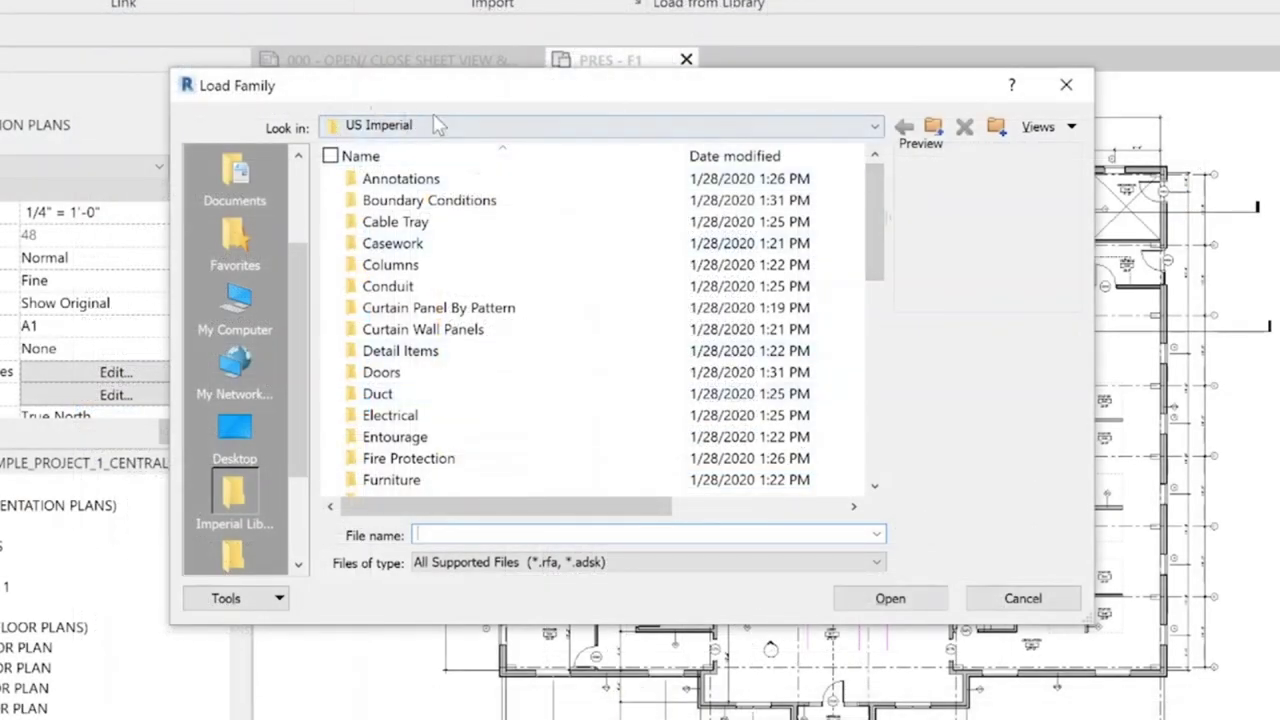
pyautogui.click(933, 126)
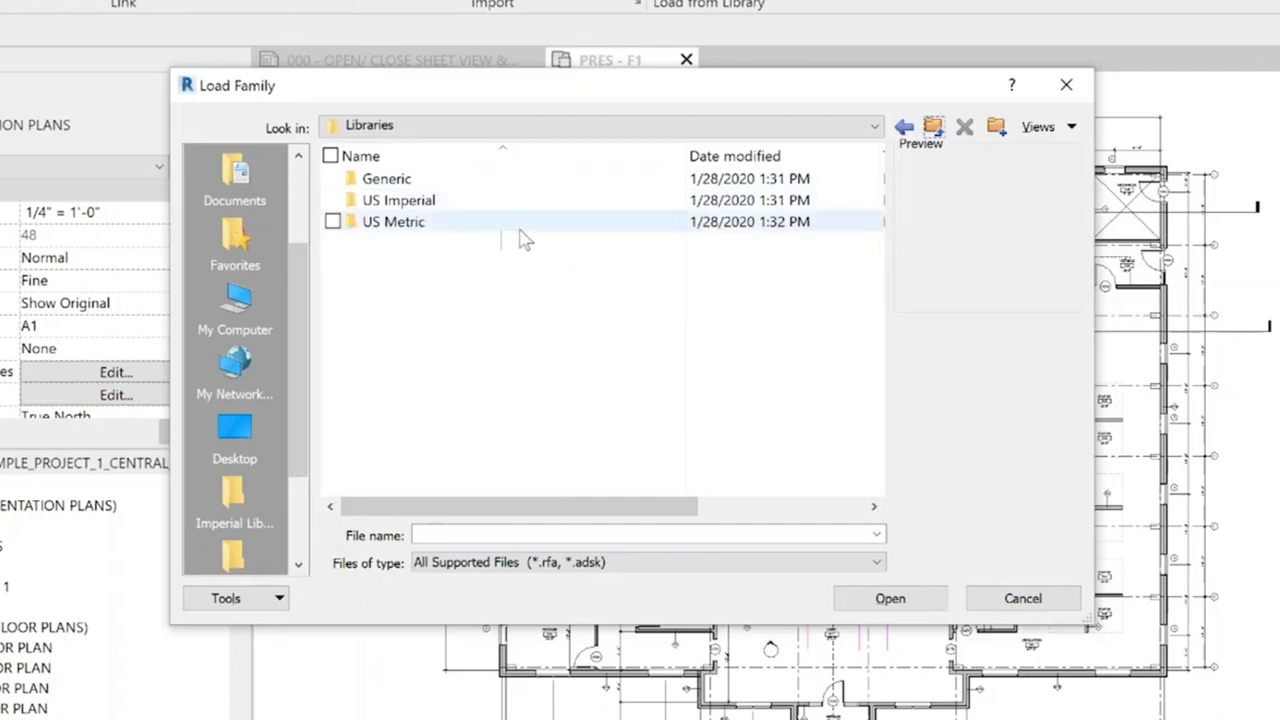
pyautogui.doubleClick(466, 184)
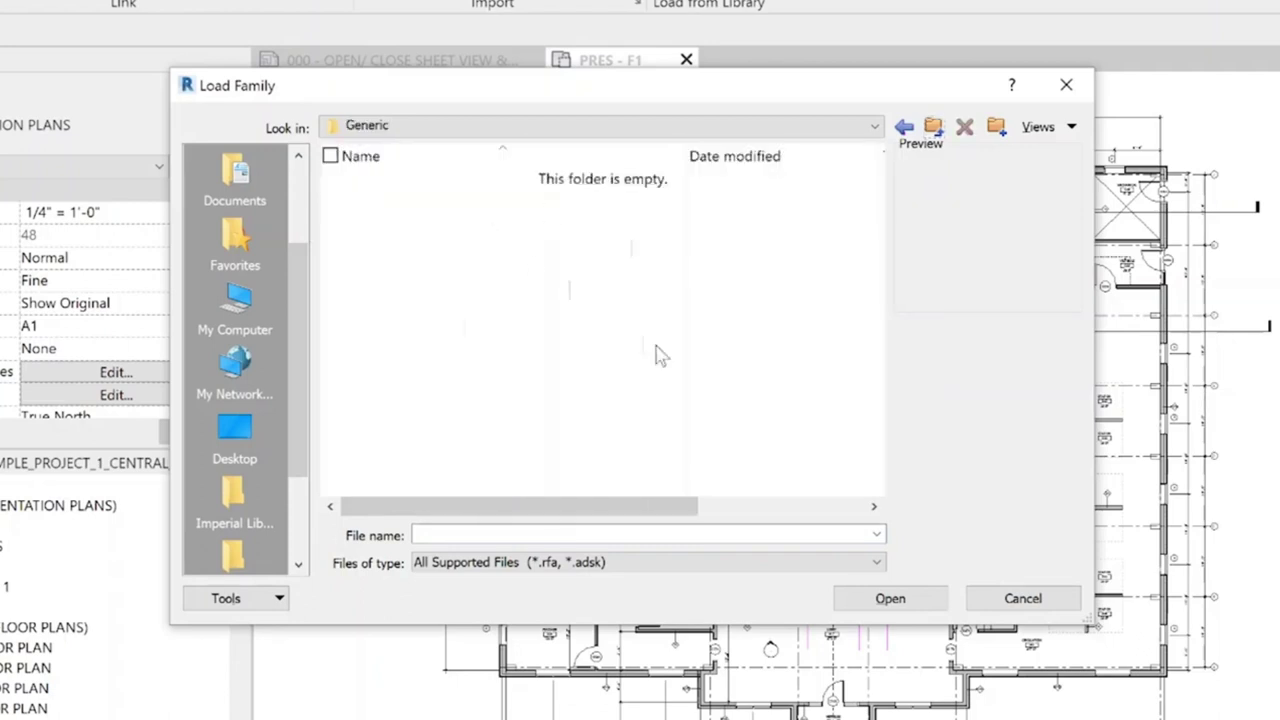
pyautogui.click(930, 126)
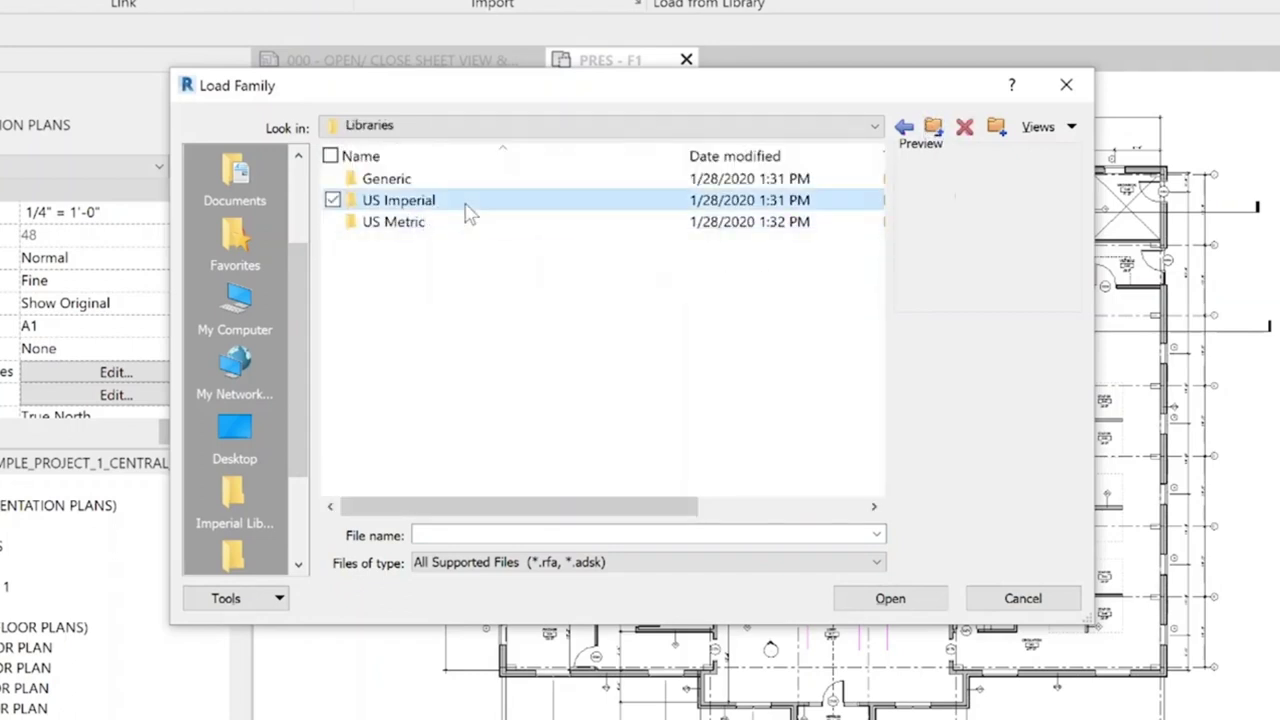
pyautogui.doubleClick(466, 200)
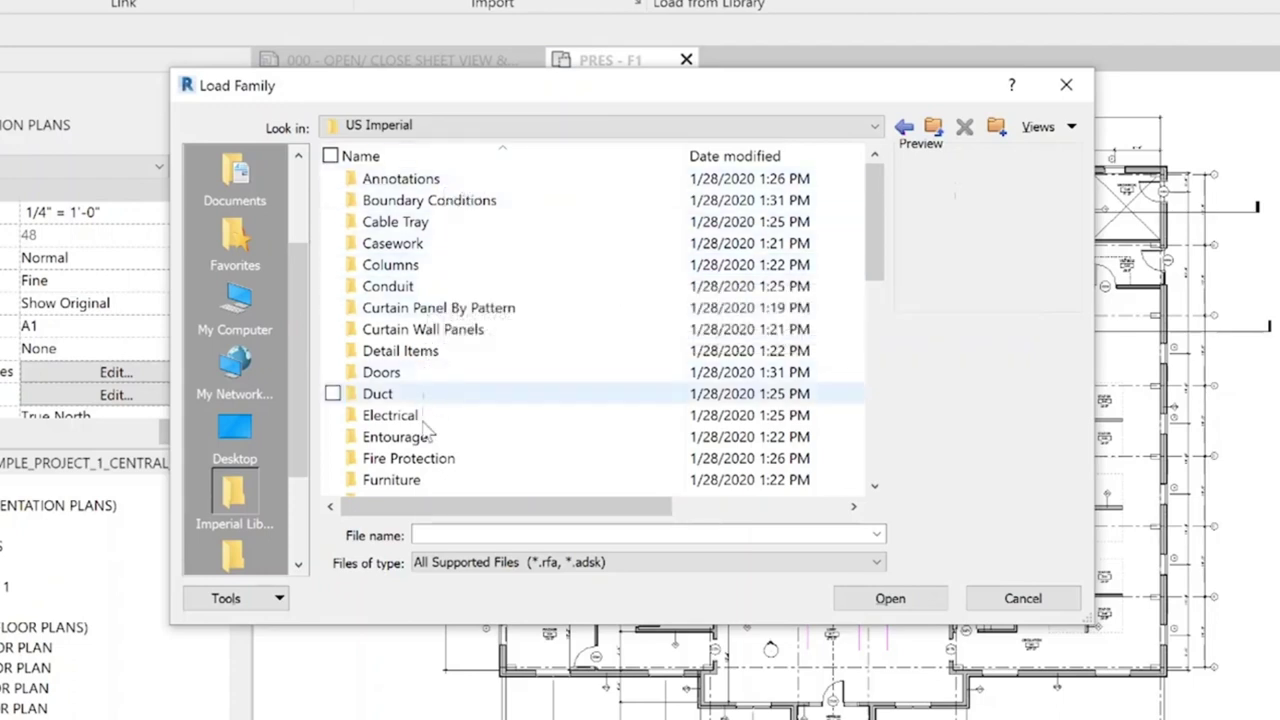
pyautogui.scroll(-3, 486, 343)
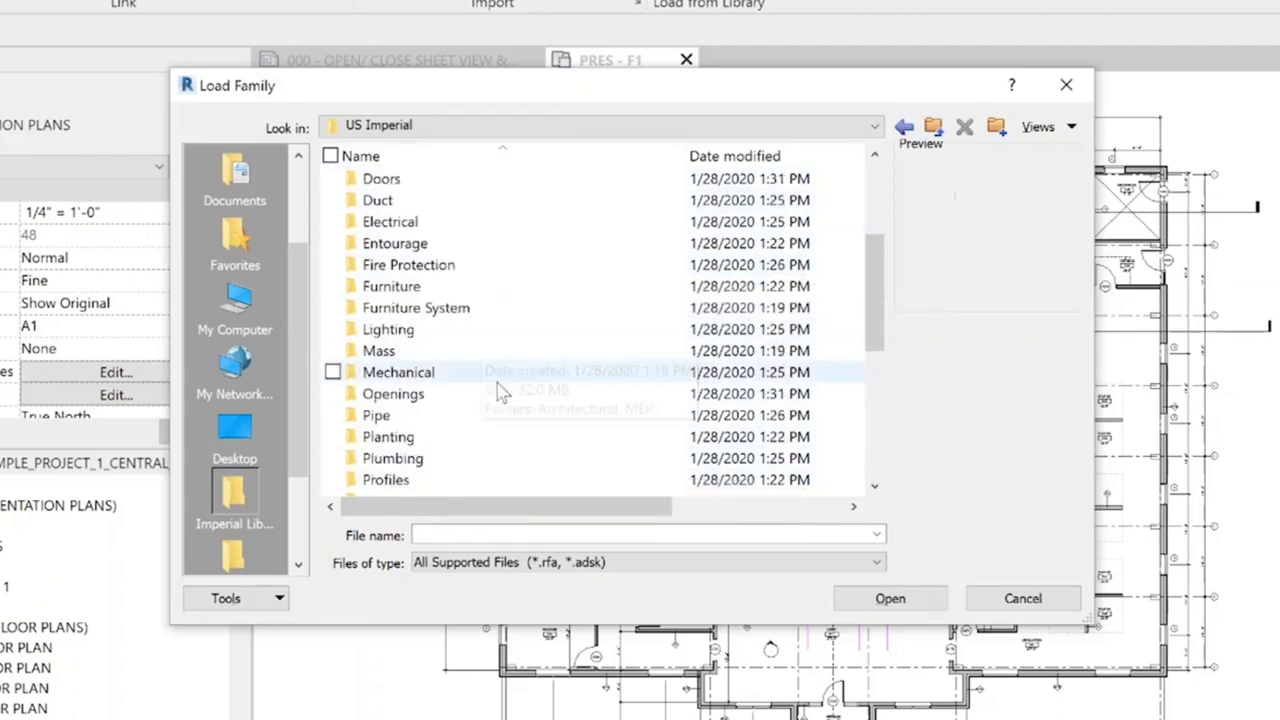
pyautogui.scroll(2, 523, 263)
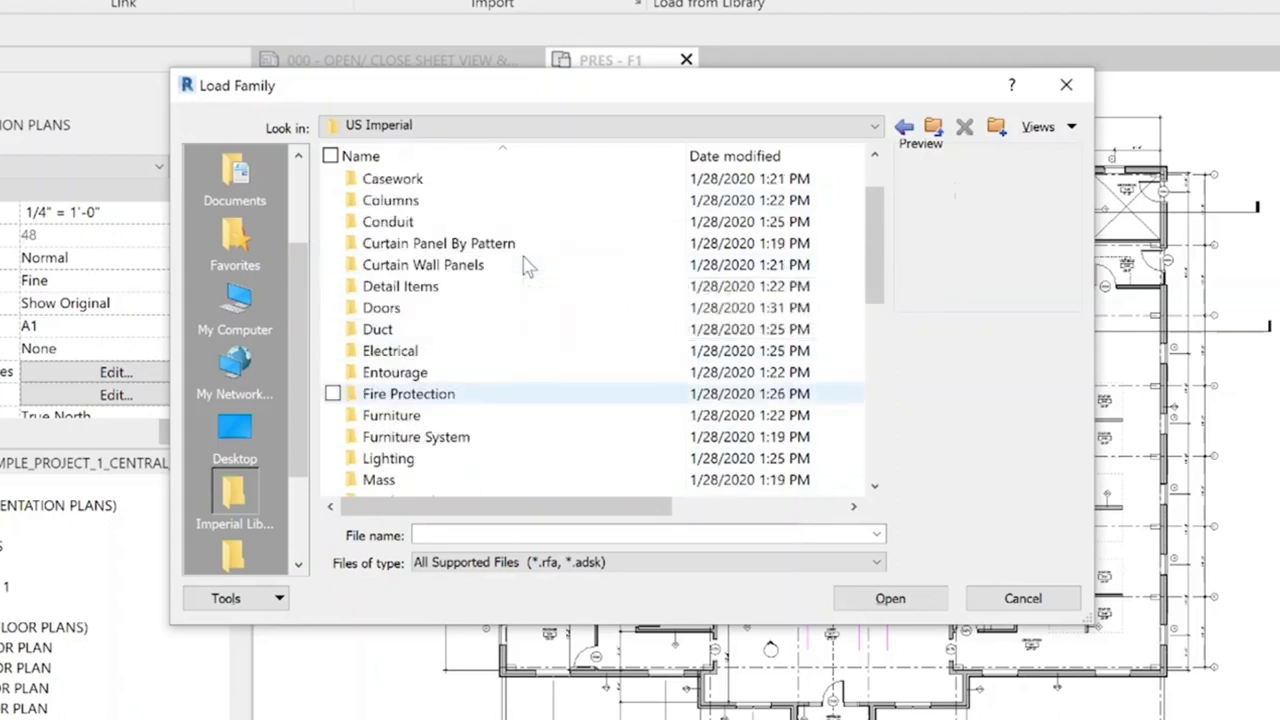
pyautogui.scroll(1, 528, 266)
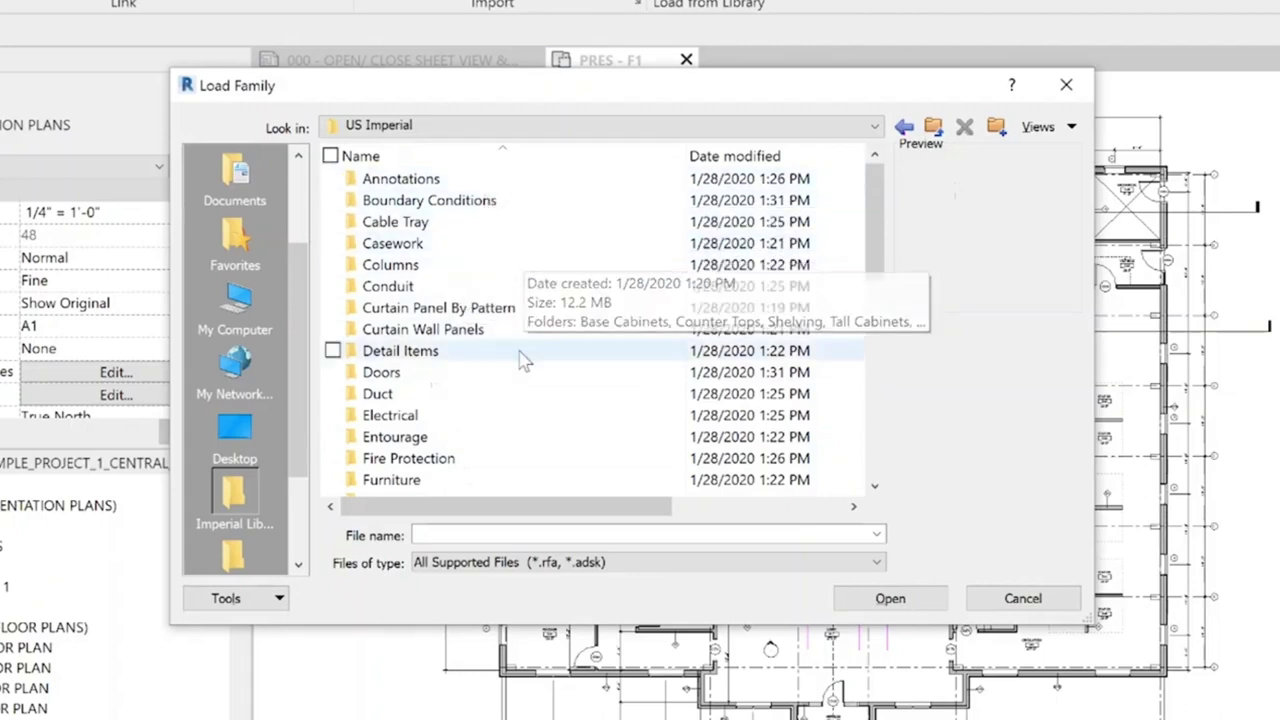
# Load the angled corner-unit base cabinet family from the Casework library's Base Cabinets folder
pyautogui.doubleClick(428, 245)
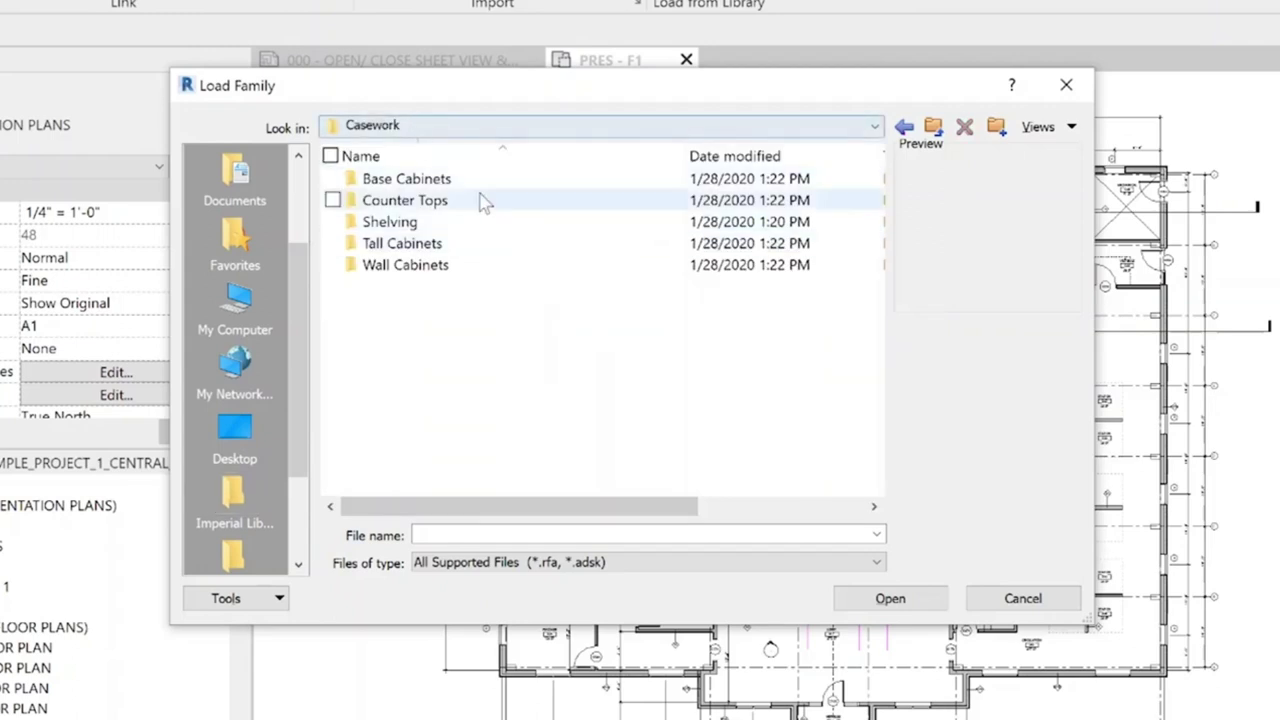
pyautogui.doubleClick(495, 182)
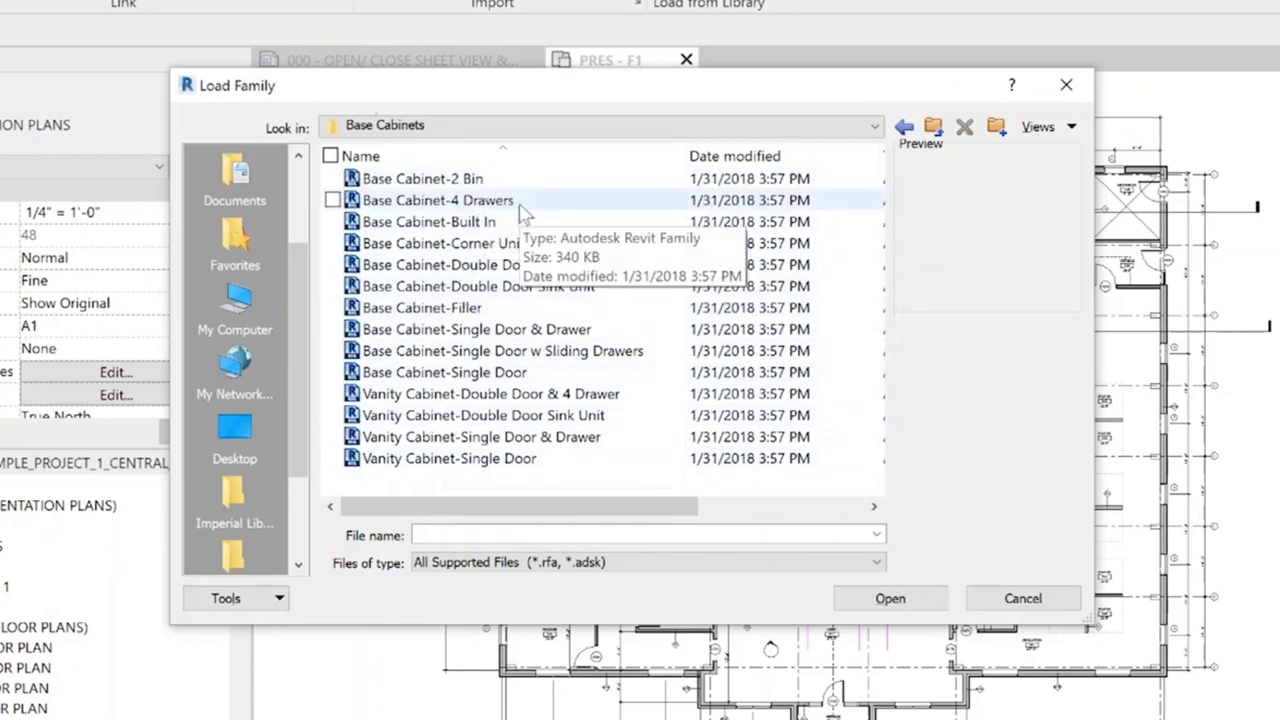
pyautogui.doubleClick(487, 246)
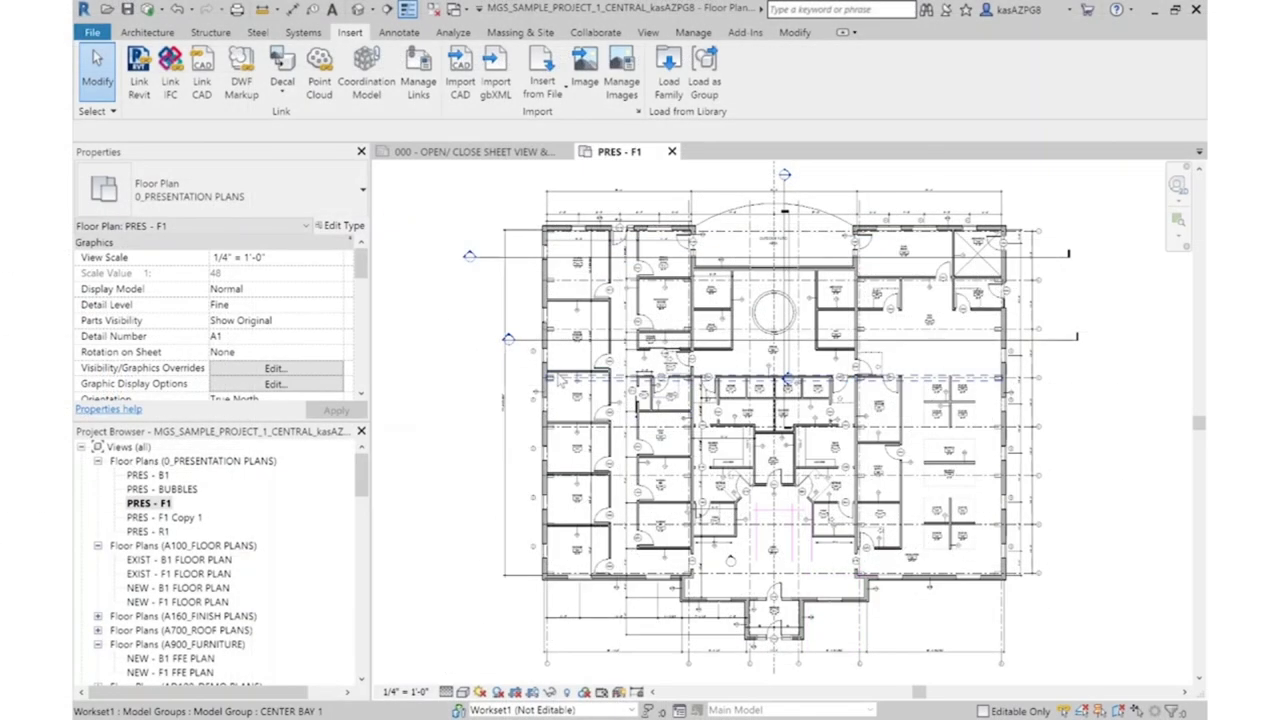
# Place a 36" Base Cabinet-Corner Unit-Angled component in the upper-left part of Couple Massage room 002
pyautogui.scroll(4, 561, 381)
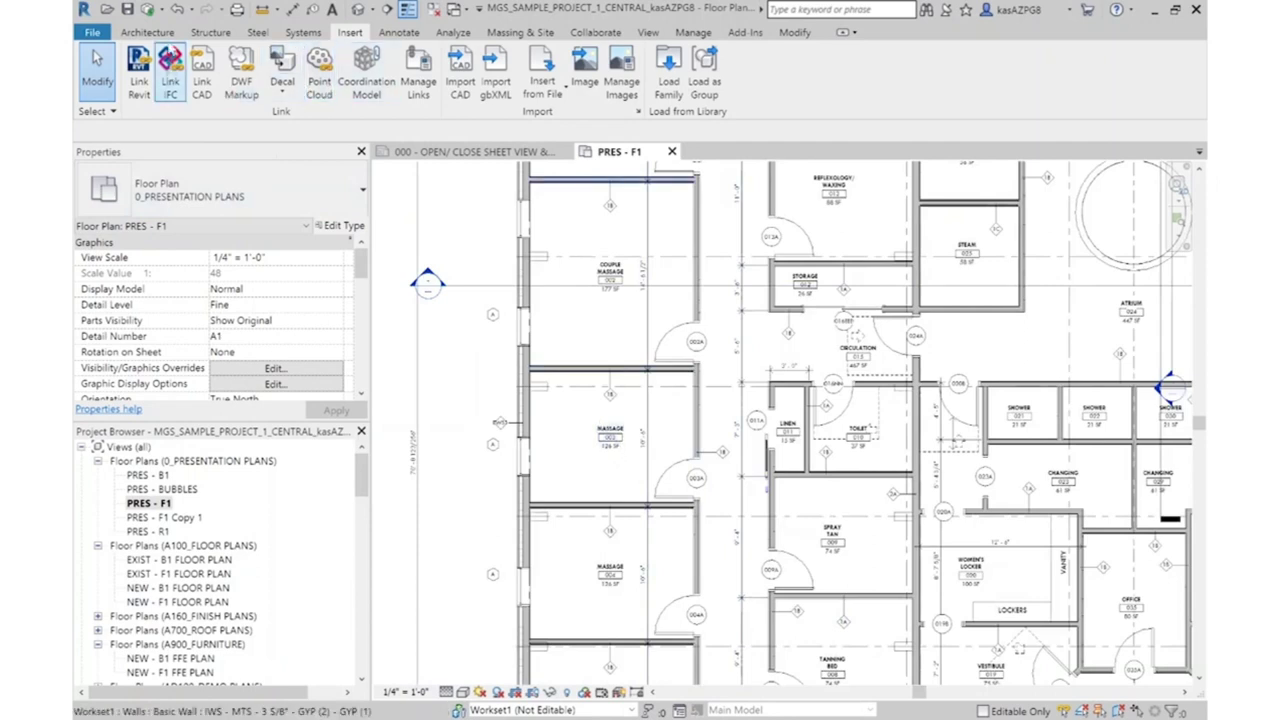
pyautogui.click(168, 34)
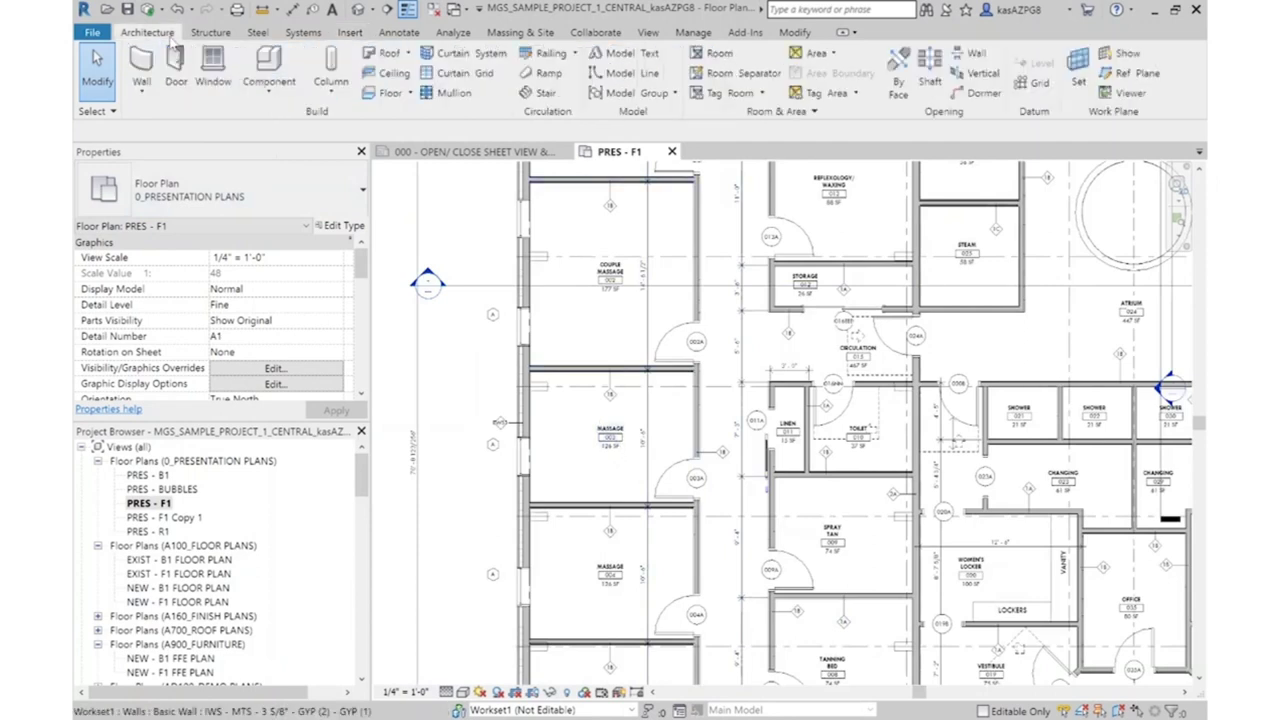
pyautogui.click(269, 70)
pyautogui.scroll(3, 572, 207)
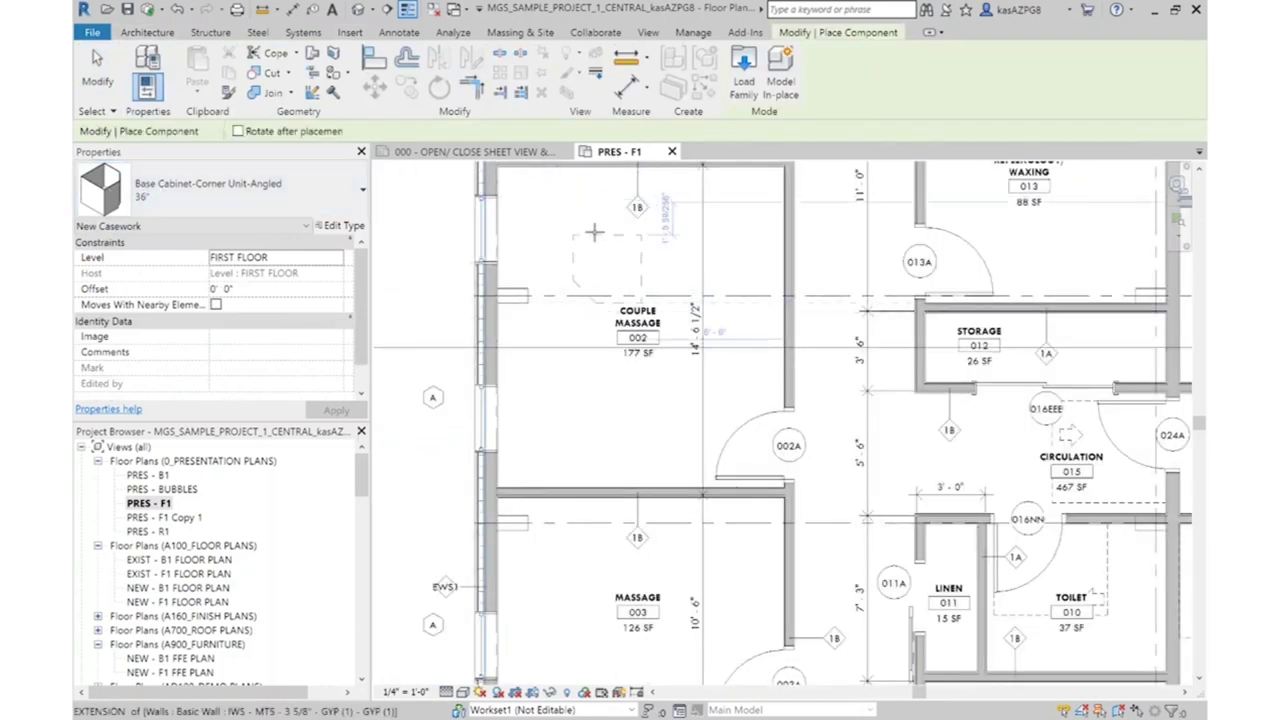
pyautogui.click(600, 253)
pyautogui.press('Escape')
# Rotate the placed corner base cabinet in the Couple Massage room by 90 degrees and deselect it
pyautogui.click(598, 252)
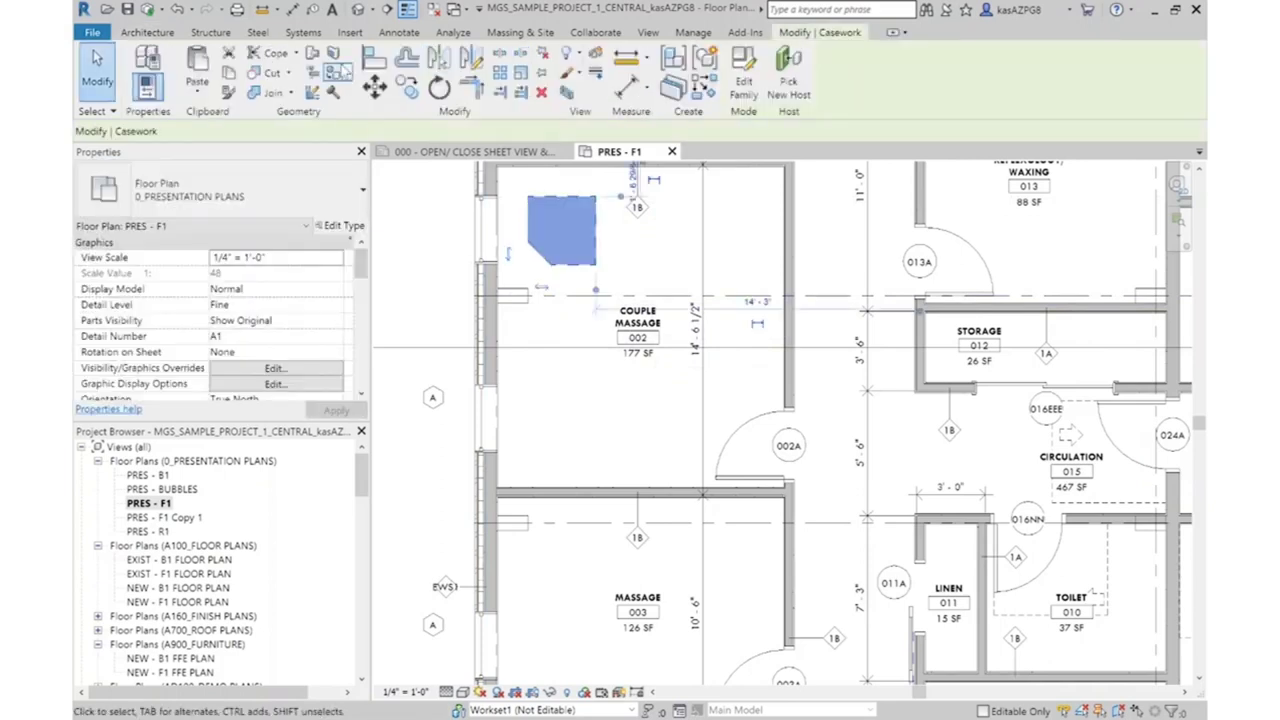
pyautogui.click(439, 88)
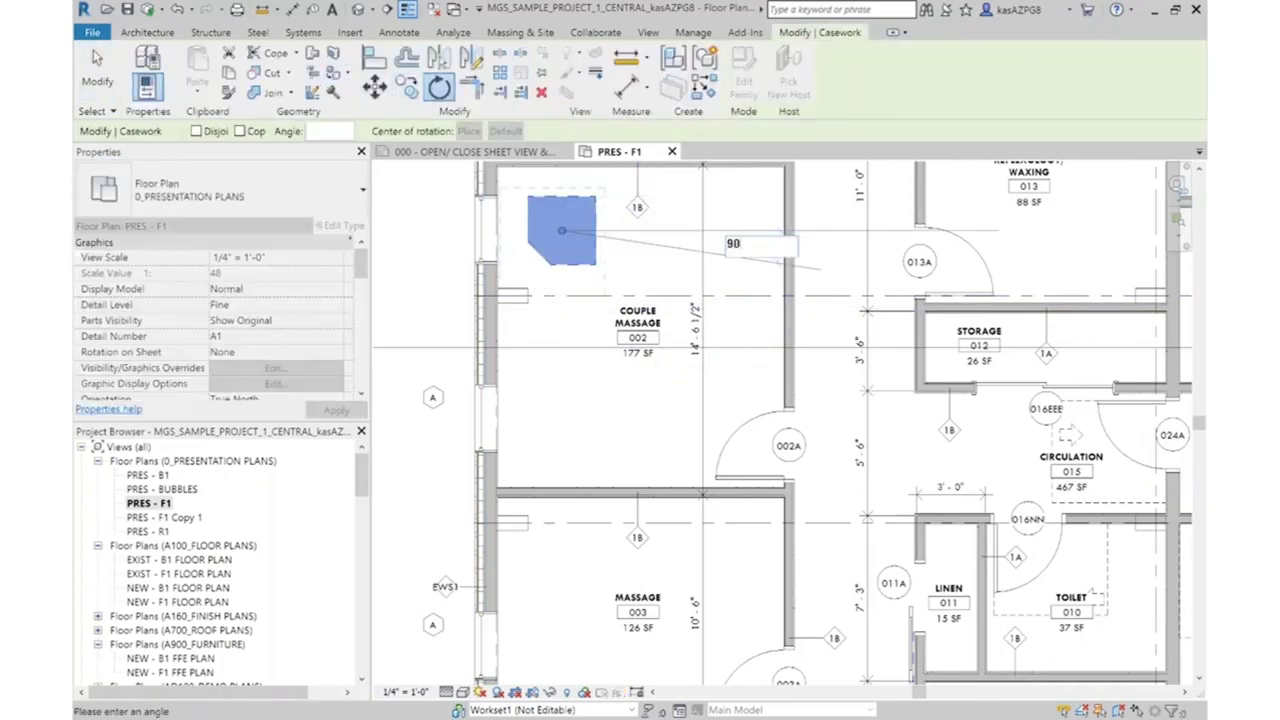
pyautogui.write('90')
pyautogui.press('Return')
pyautogui.moveTo(594, 334); pyautogui.dragTo(569, 410, button='middle')
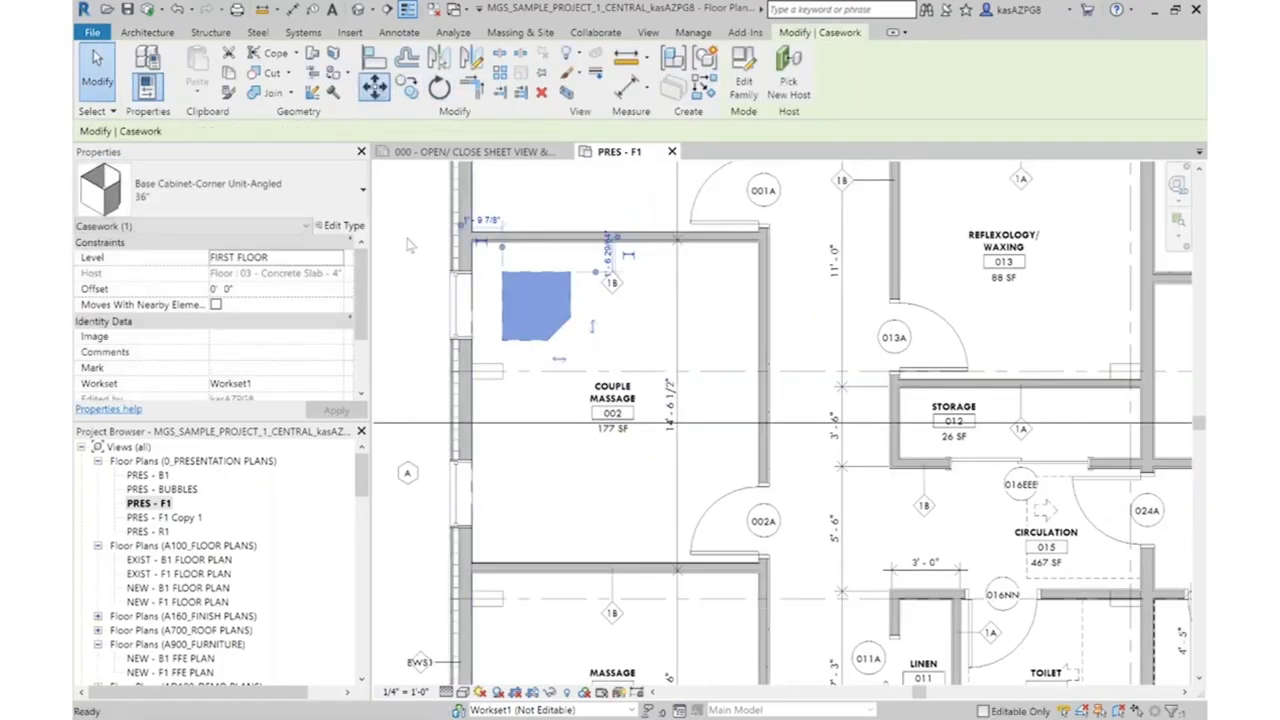
pyautogui.scroll(3, 491, 277)
pyautogui.moveTo(487, 477); pyautogui.dragTo(536, 338, button='middle')
pyautogui.scroll(-2, 536, 338)
pyautogui.press('Escape')
pyautogui.press('Escape')
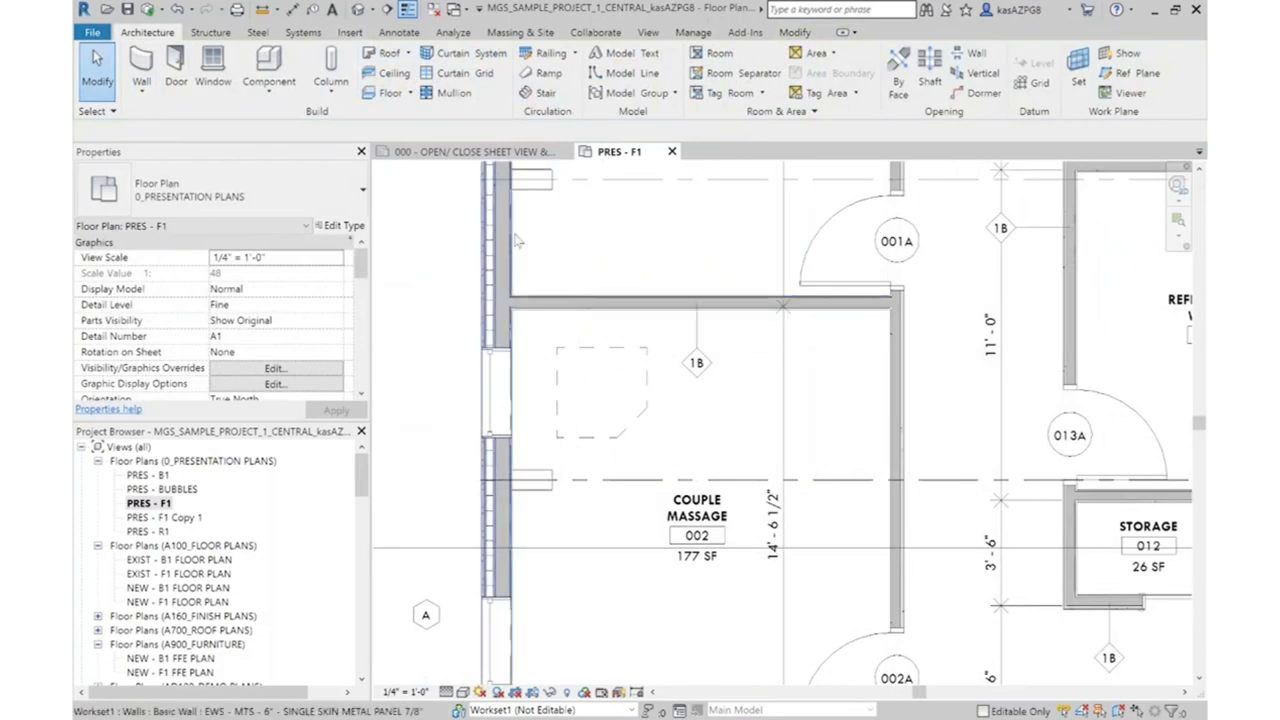
# Start an in-place model for the lobby with the family category set to Casework
pyautogui.scroll(-5, 597, 257)
pyautogui.moveTo(759, 575); pyautogui.dragTo(560, 300, button='middle')
pyautogui.scroll(1, 776, 398)
pyautogui.scroll(3, 776, 398)
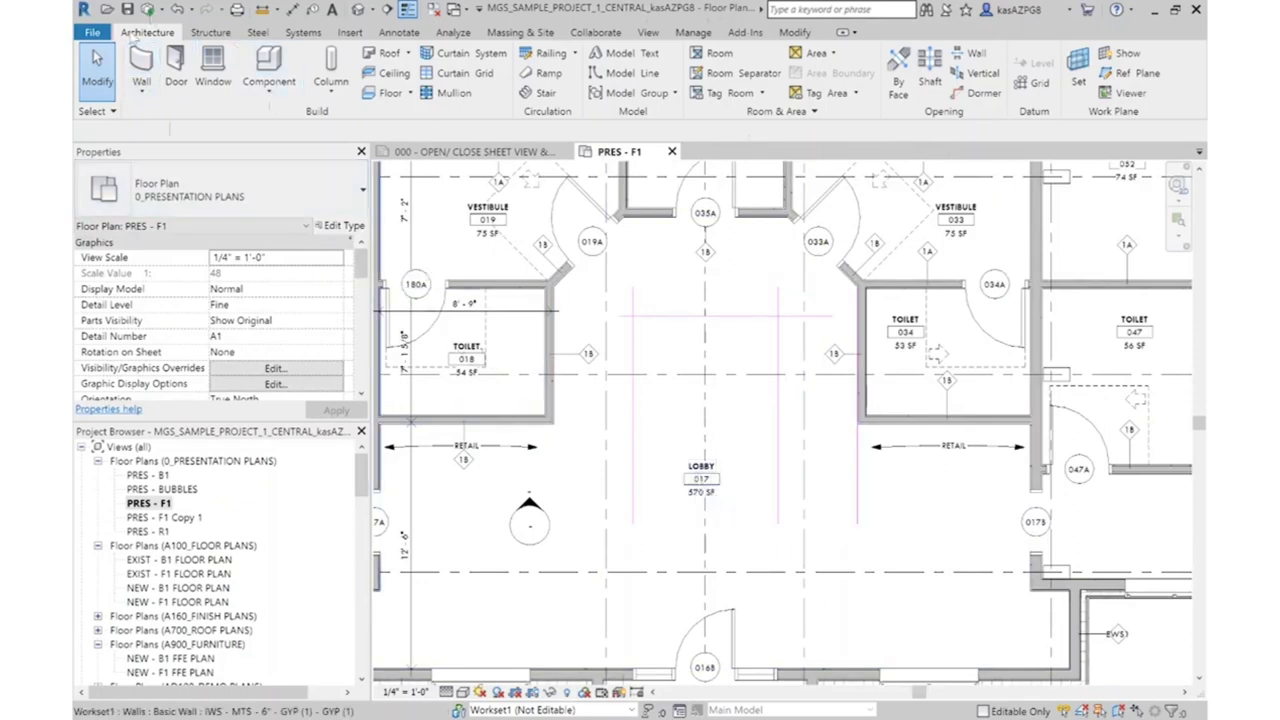
pyautogui.click(270, 95)
pyautogui.click(248, 157)
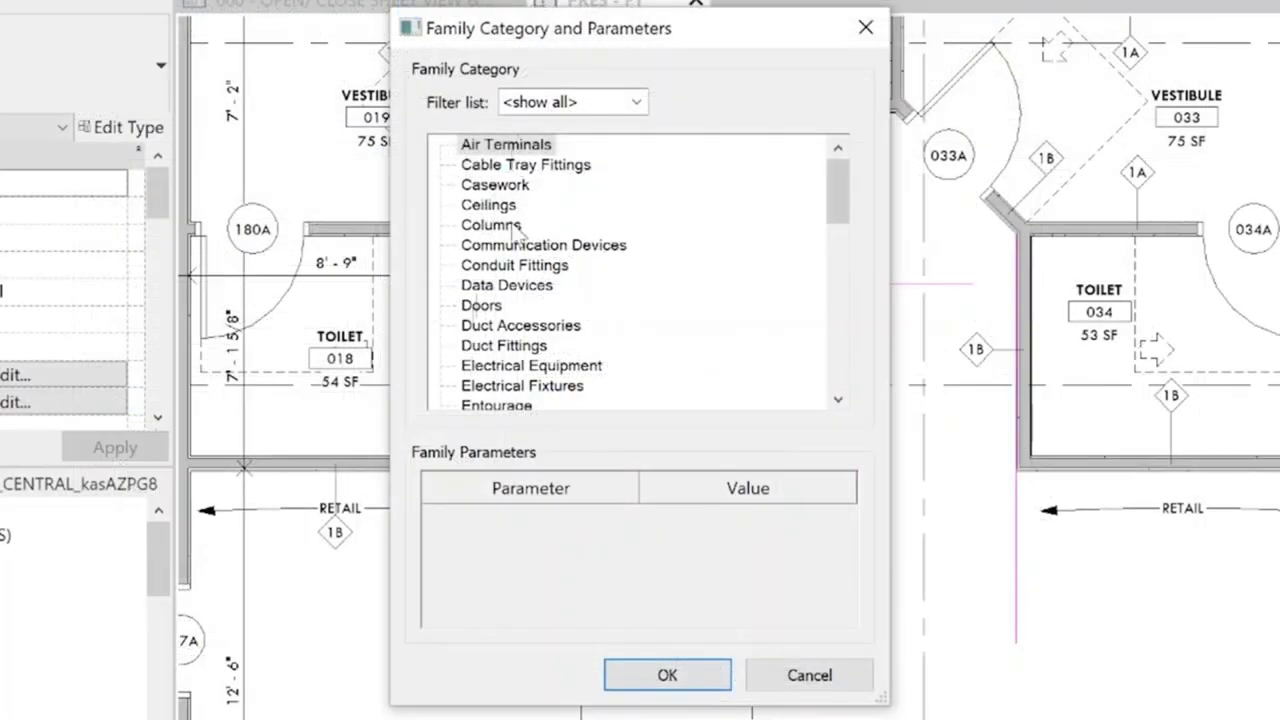
pyautogui.moveTo(837, 215); pyautogui.dragTo(858, 182)
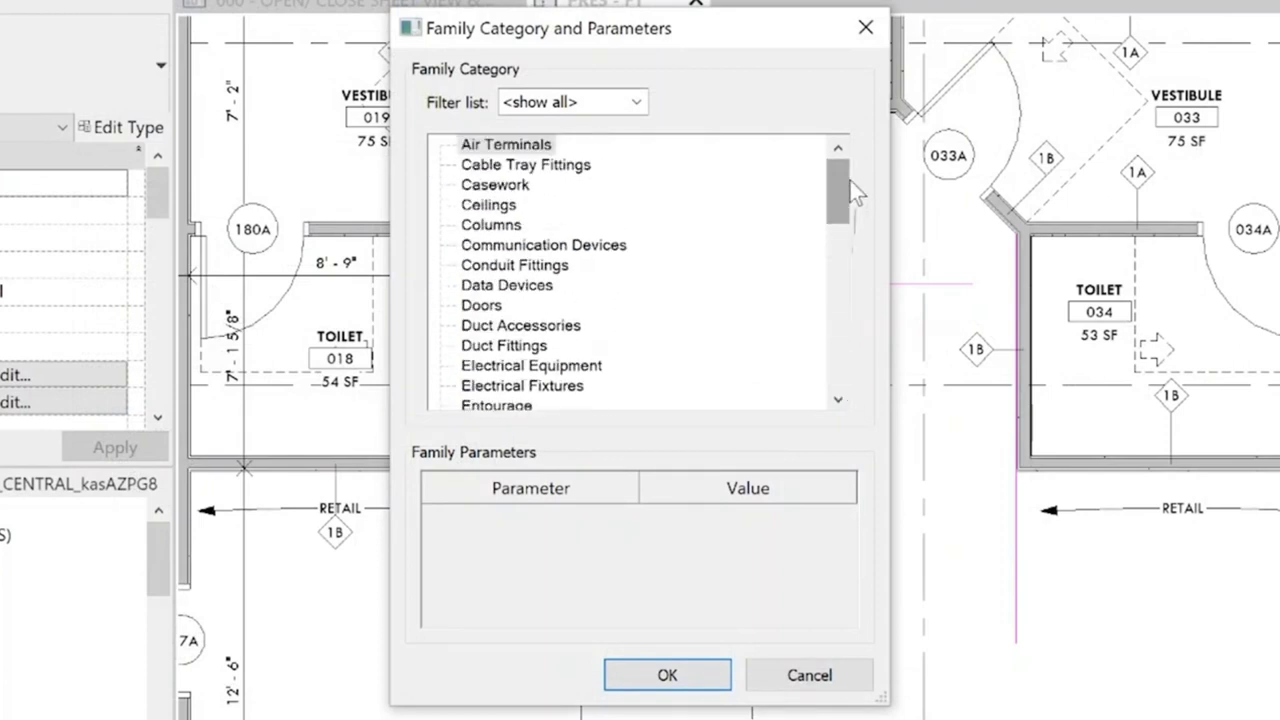
pyautogui.click(495, 185)
pyautogui.press('Return')
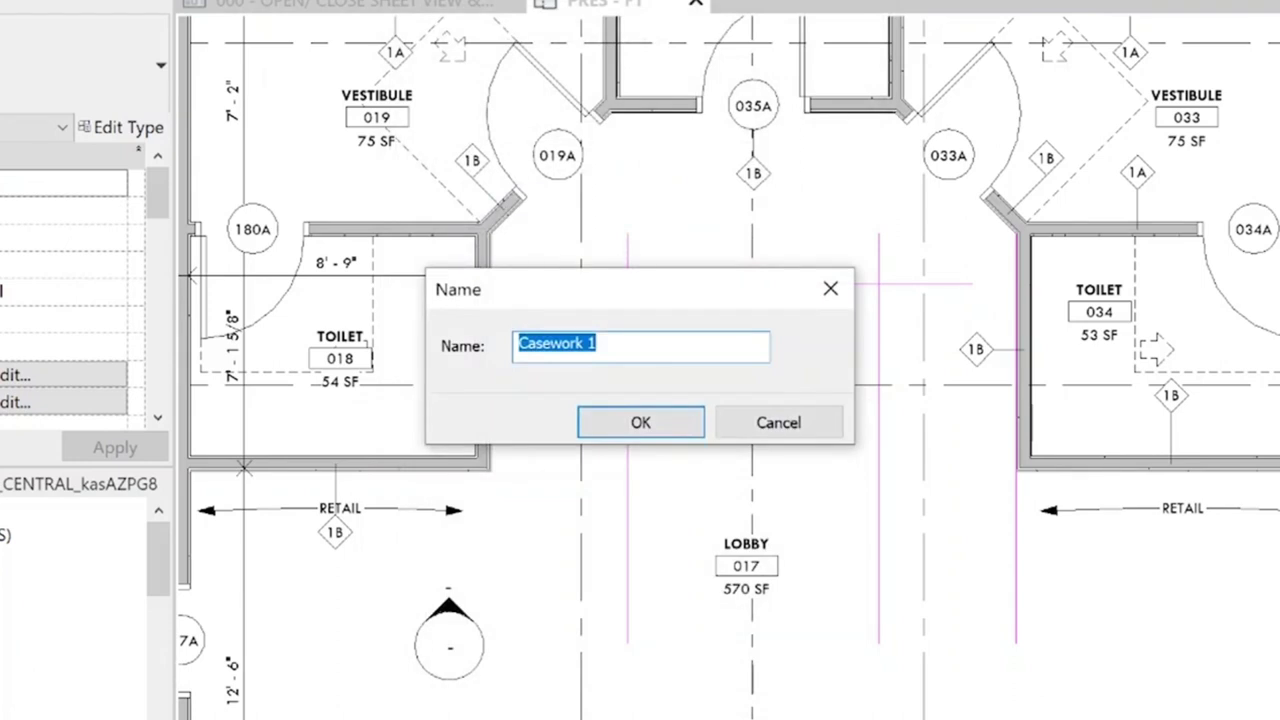
# Name the in-place casework model RECEPTION DESK and enter its editing mode
pyautogui.press('BackSpace')
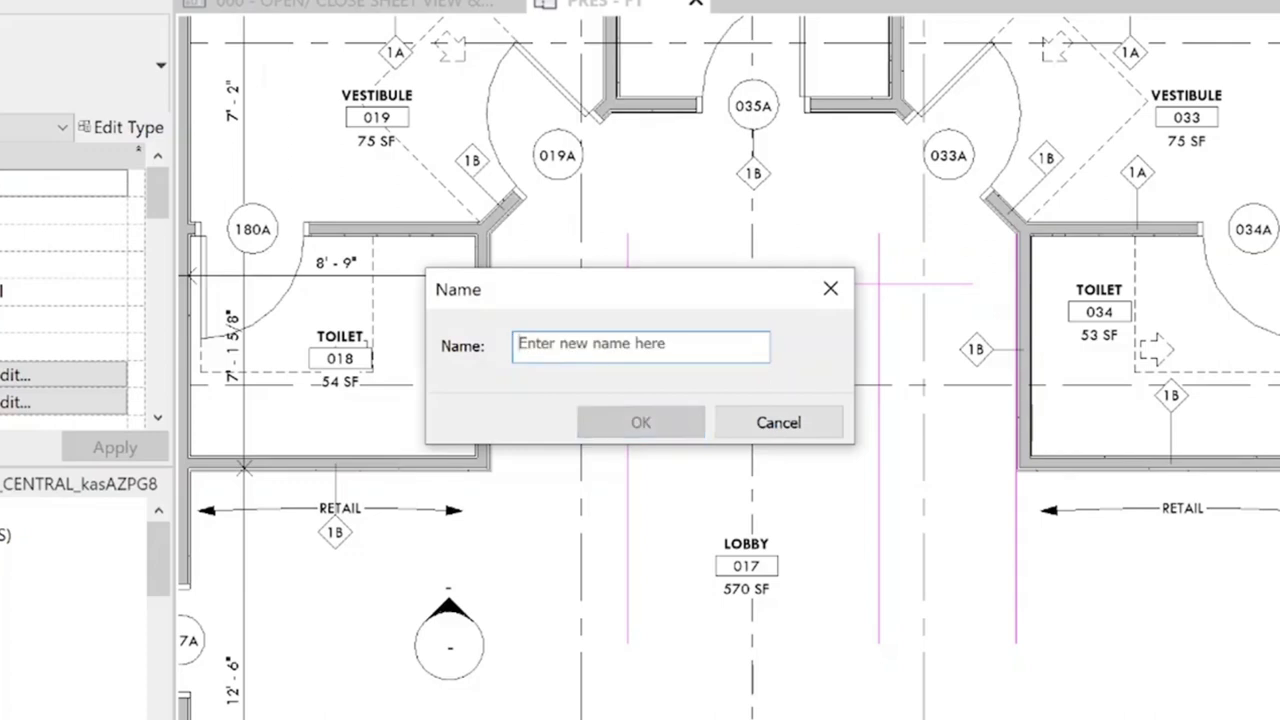
pyautogui.write('RECEPTION DESK')
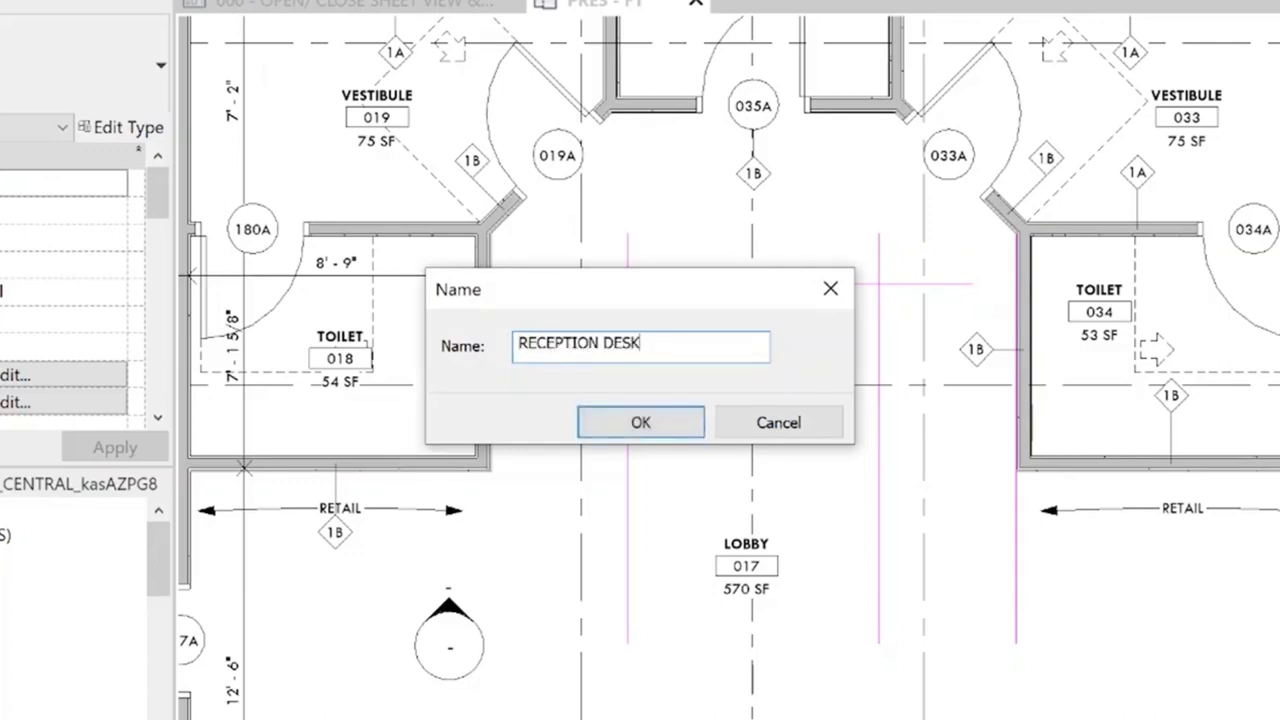
pyautogui.click(640, 421)
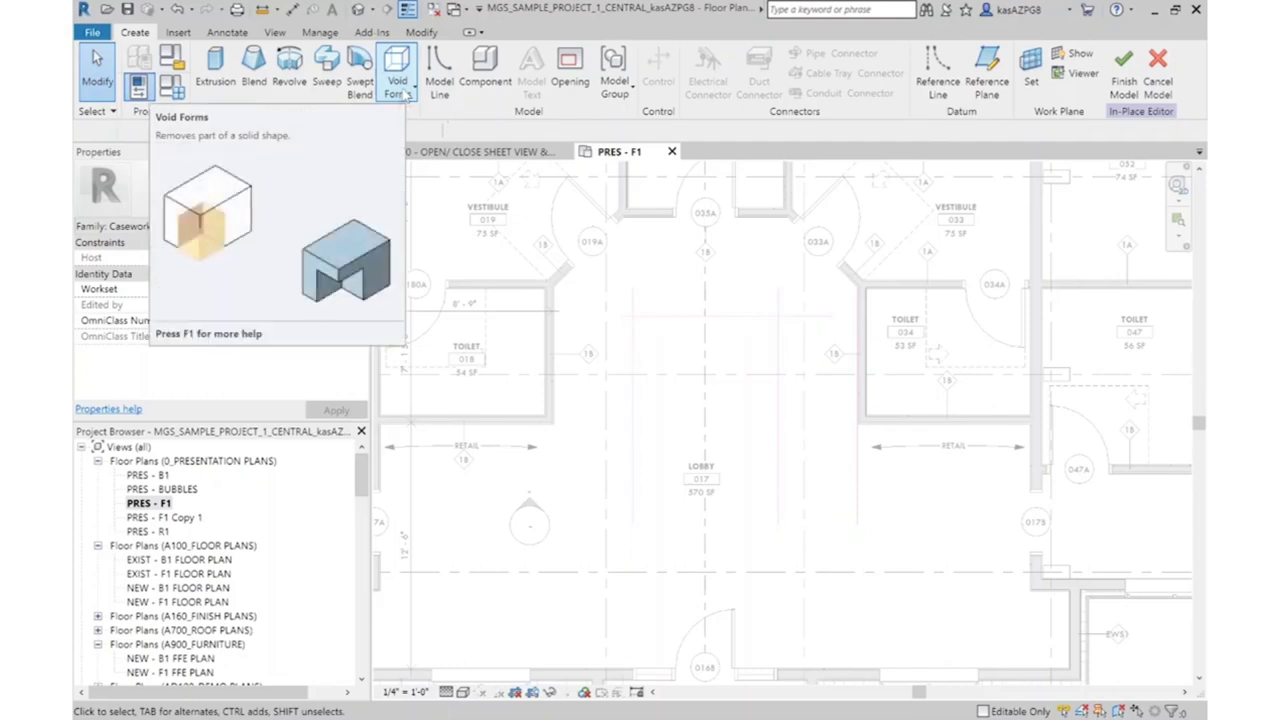
# Start an extrusion sketch for the reception desk and offset a copy of its front arc inward by 2' 6"
pyautogui.click(215, 70)
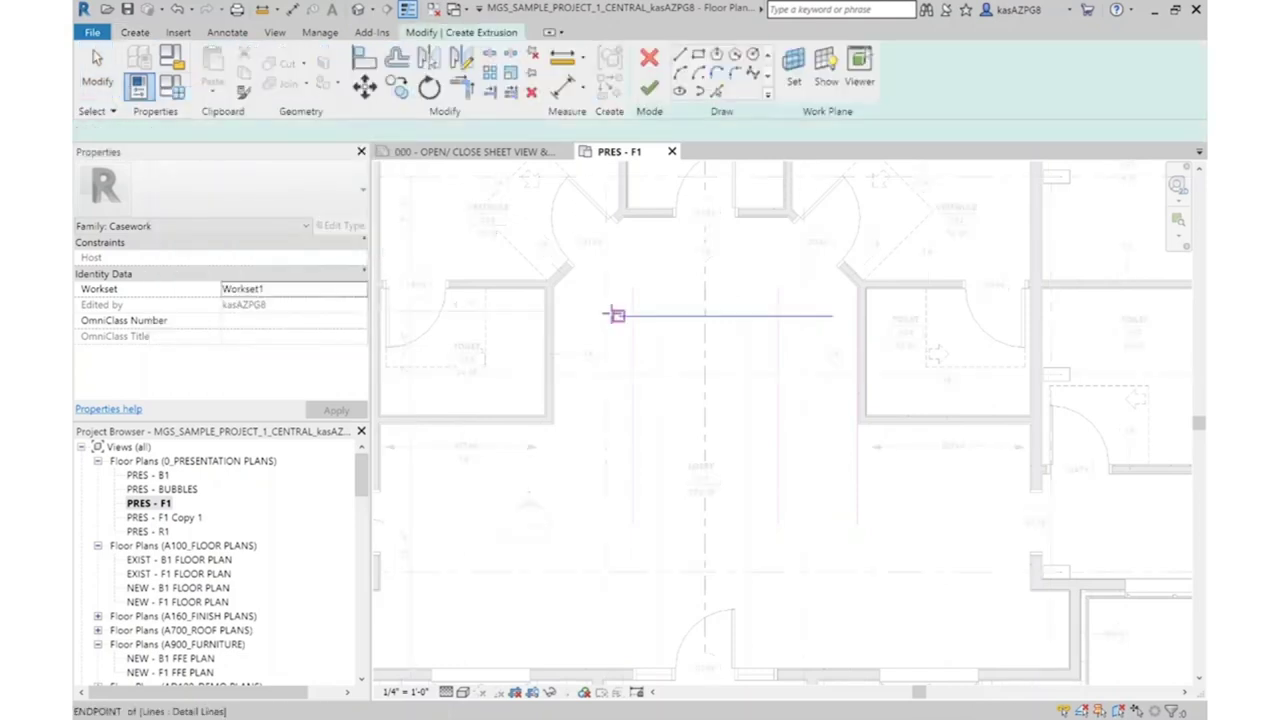
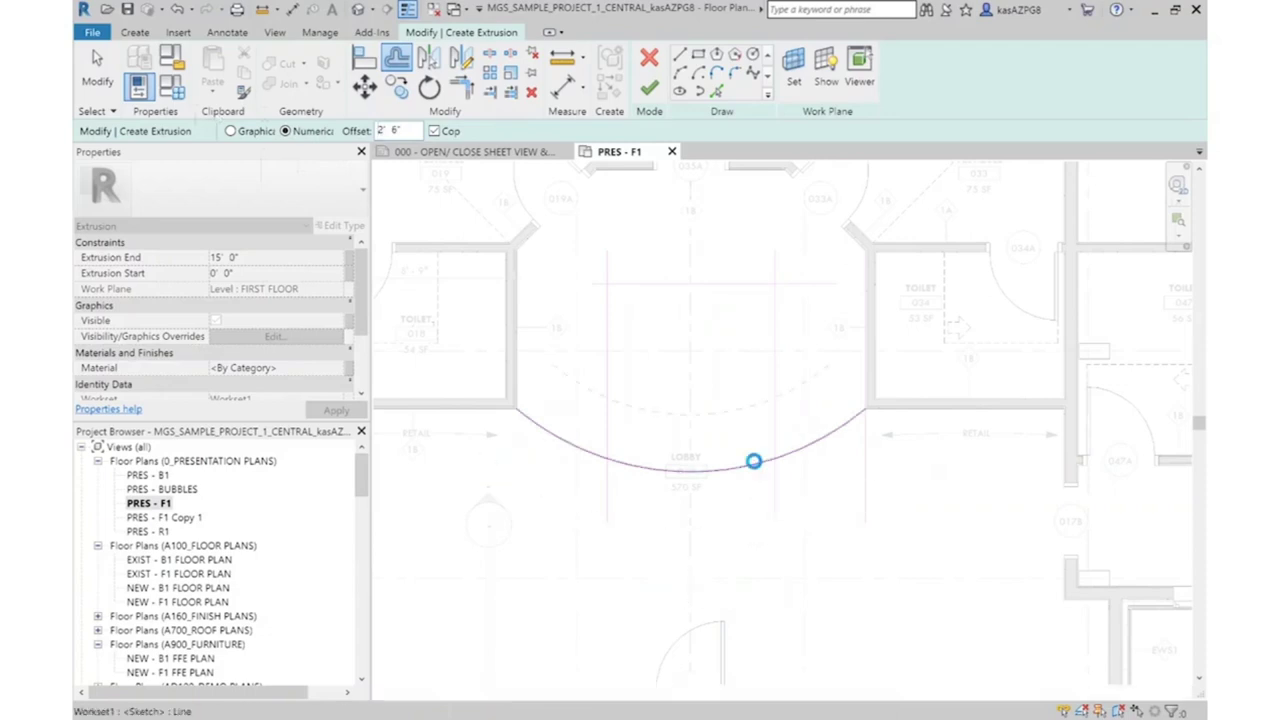
pyautogui.click(766, 470)
pyautogui.press('Escape')
pyautogui.scroll(2, 790, 440)
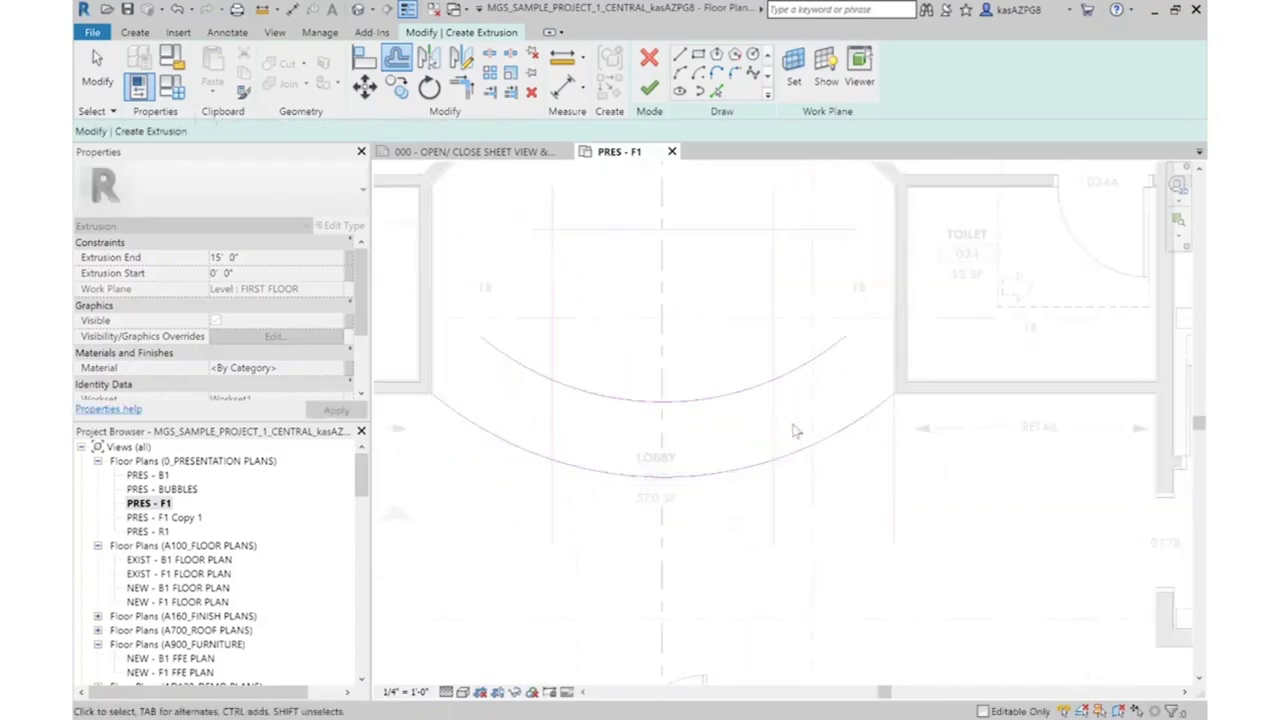
pyautogui.press('Escape')
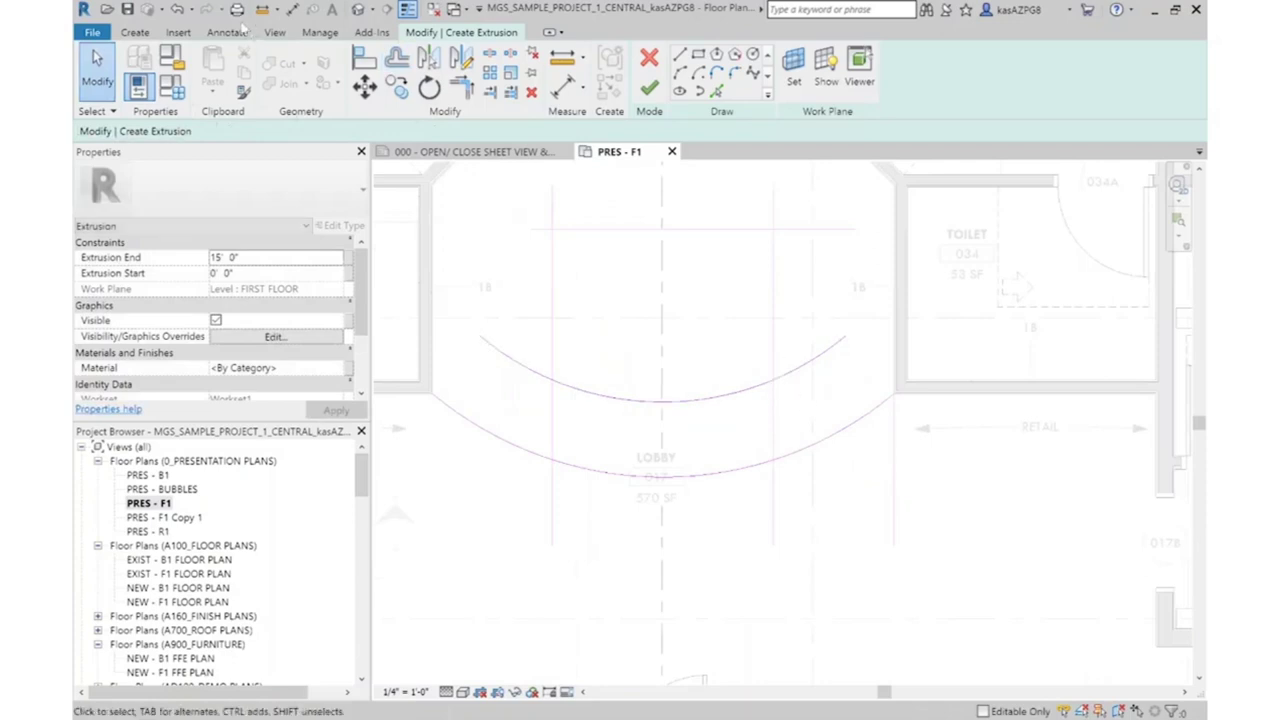
# Check the spacing between the two rightmost vertical guide lines in the lobby using an aligned dimension, without placing it
pyautogui.press('d')
pyautogui.press('i')
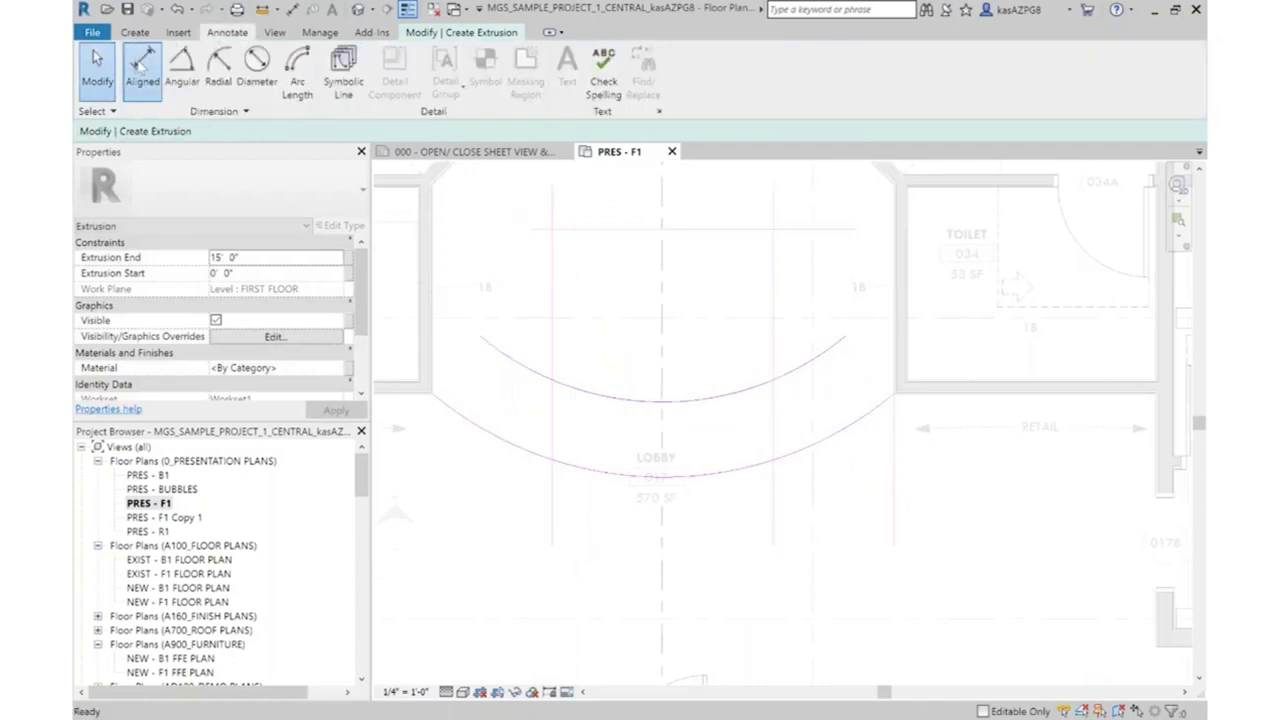
pyautogui.click(778, 508)
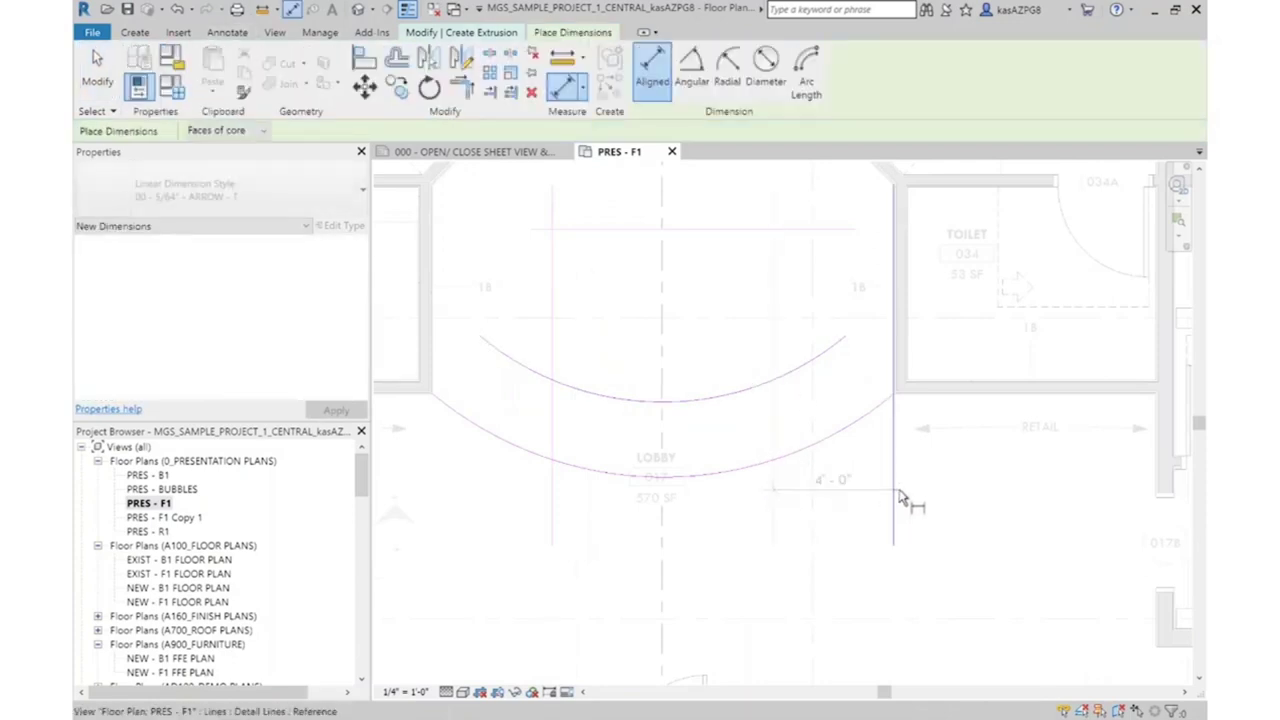
pyautogui.scroll(1, 903, 492)
pyautogui.scroll(-1, 890, 372)
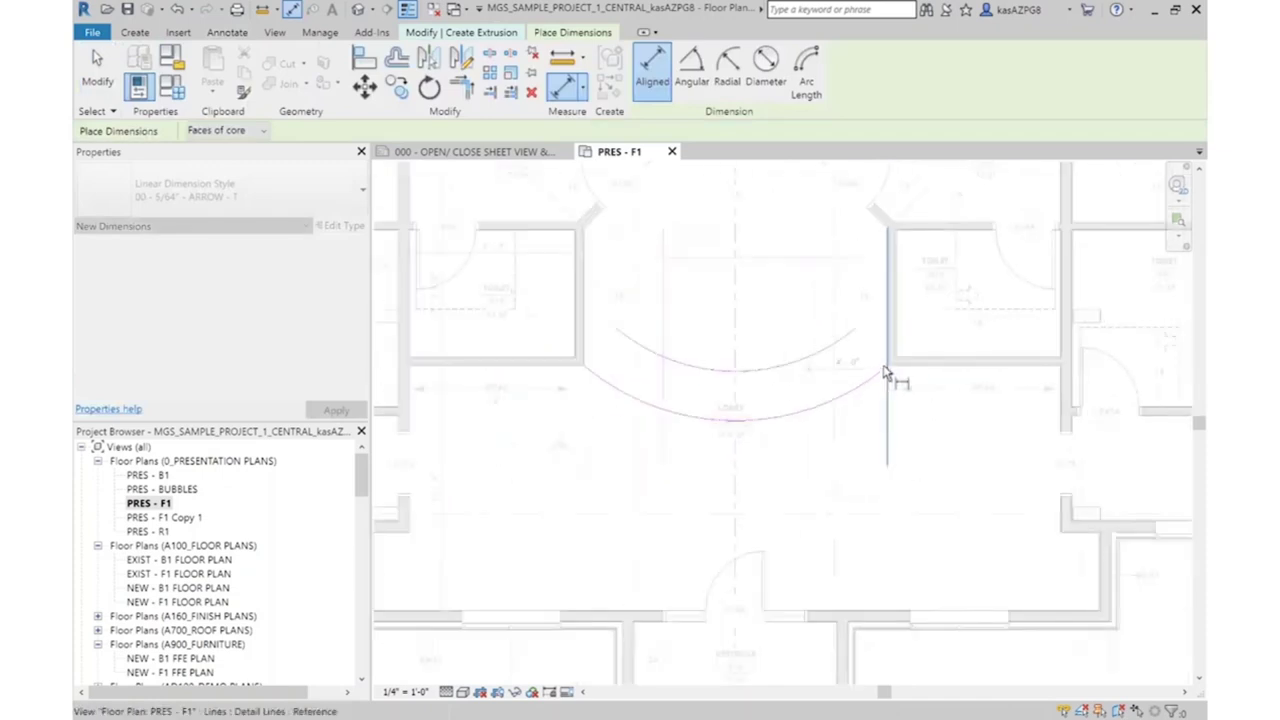
pyautogui.scroll(-1, 858, 345)
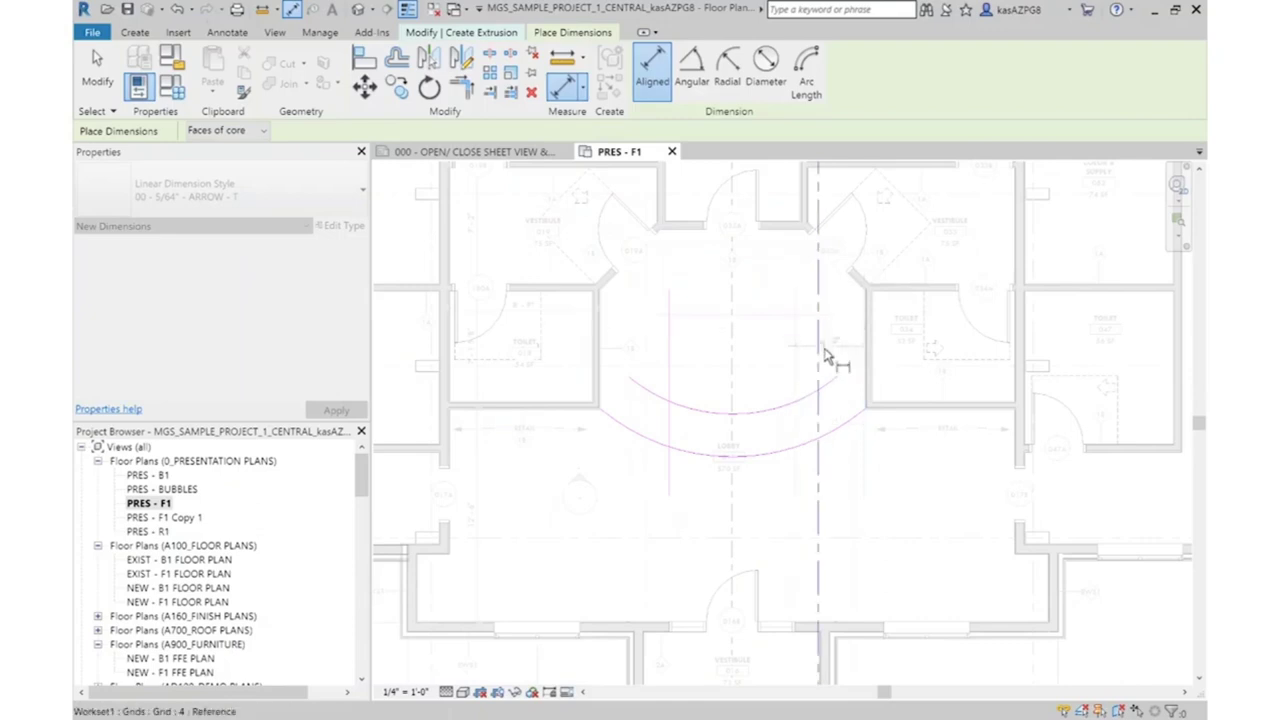
pyautogui.press('Escape')
pyautogui.scroll(2, 797, 465)
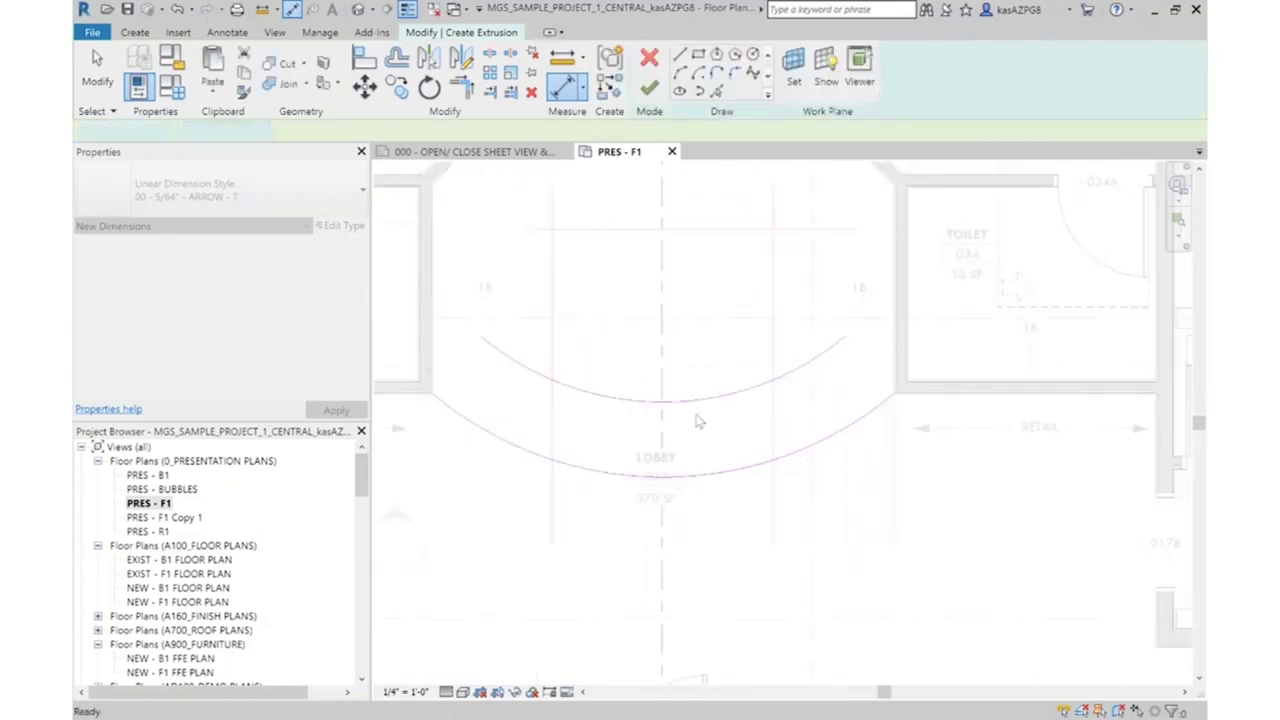
# Add the two vertical guide lines as the side edges of the reception desk extrusion sketch
pyautogui.scroll(1, 698, 422)
pyautogui.press('p')
pyautogui.press('l')
pyautogui.click(507, 415)
# Round both corners between the inner arc and the side lines with 1' 0" radius fillets
pyautogui.click(734, 73)
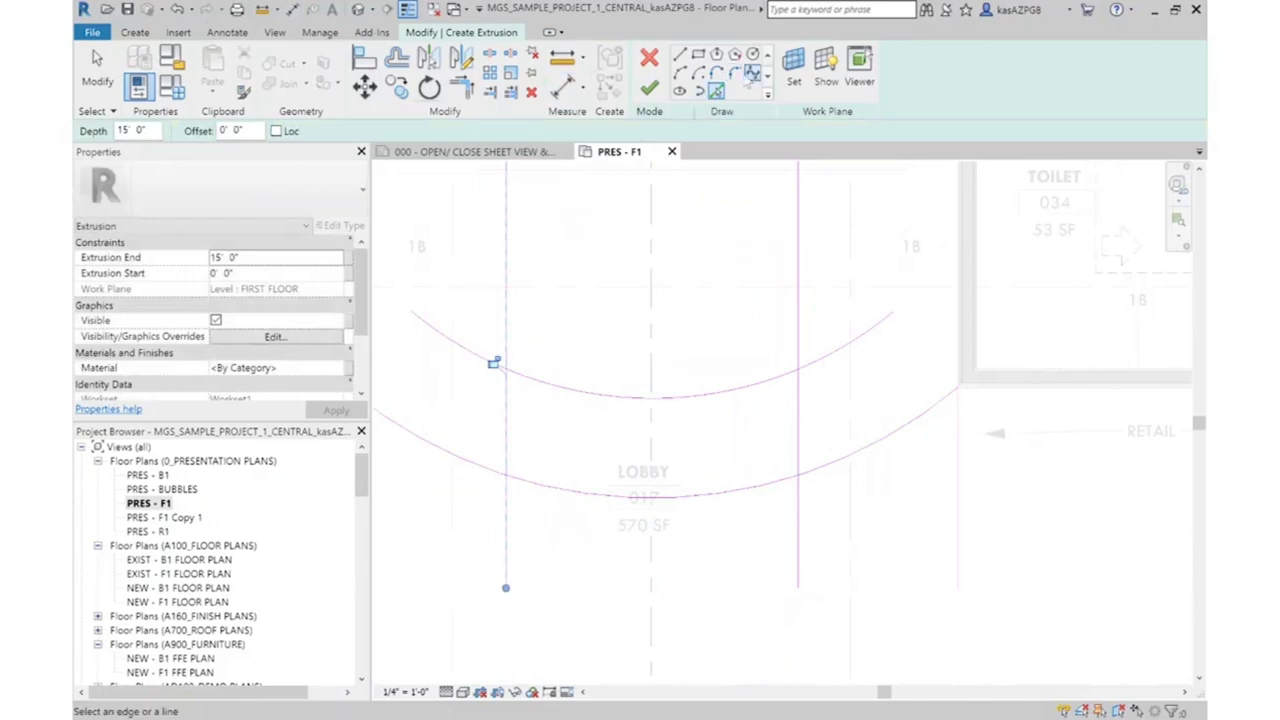
pyautogui.click(224, 131)
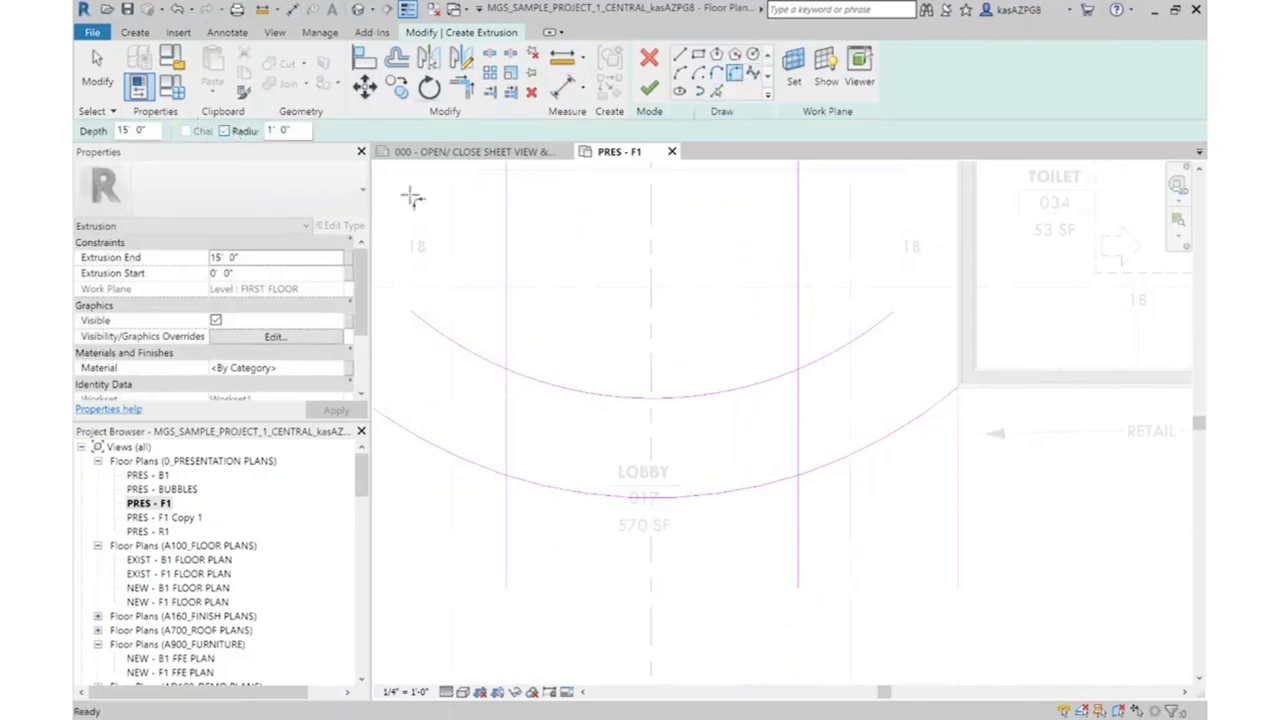
pyautogui.click(558, 393)
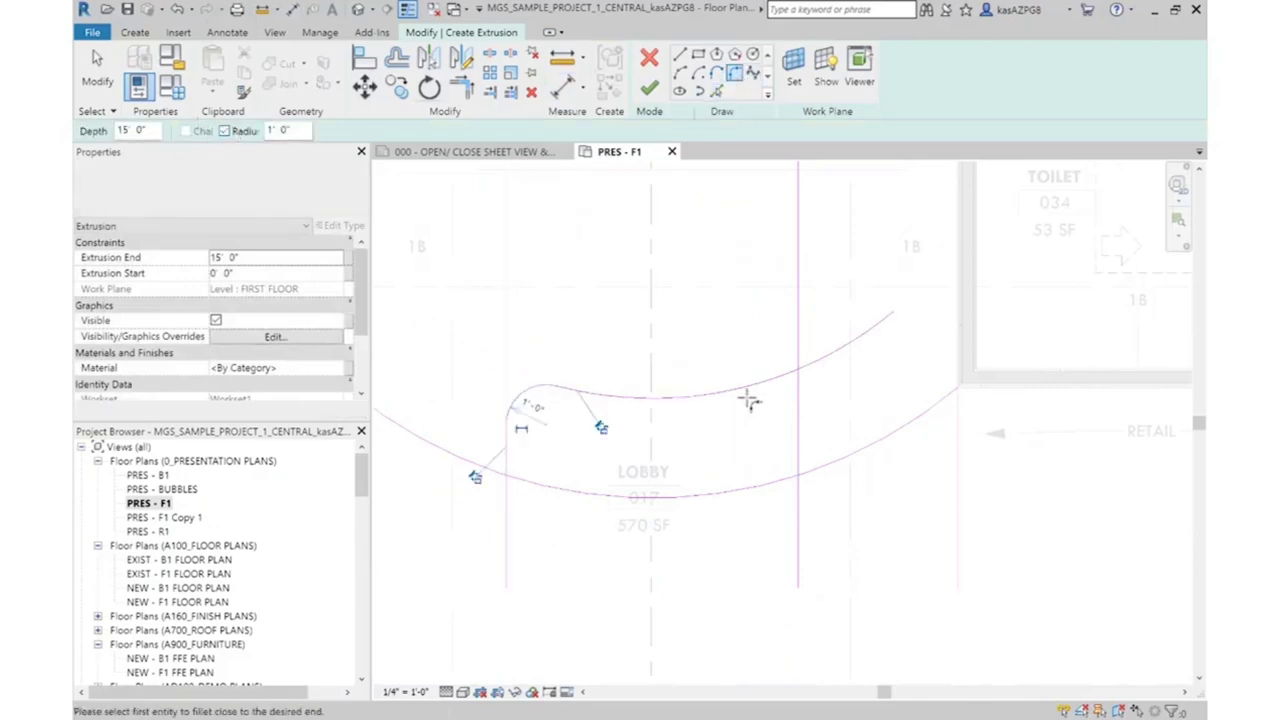
pyautogui.click(800, 435)
# Trim the front arc and both side lines to each other so the desk outline is closed
pyautogui.press('t')
pyautogui.press('r')
pyautogui.click(786, 472)
pyautogui.click(797, 460)
pyautogui.click(541, 481)
pyautogui.click(506, 450)
pyautogui.scroll(-3, 823, 467)
pyautogui.press('Escape')
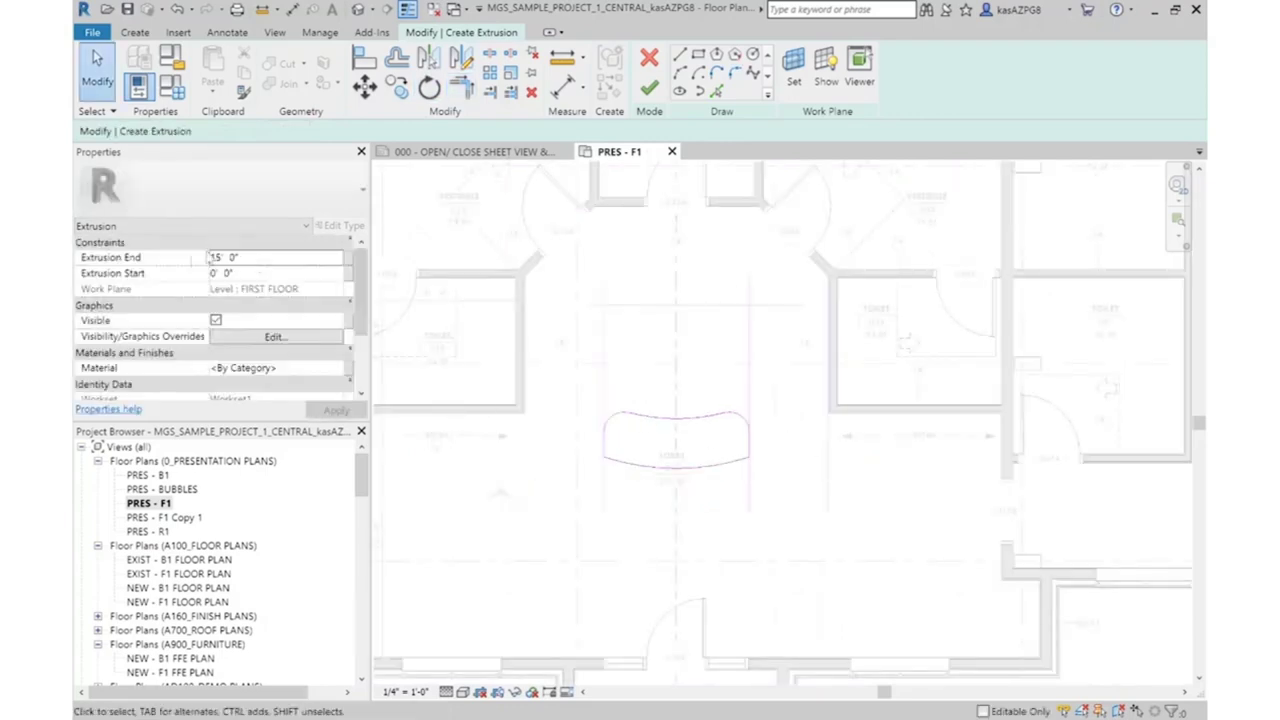
# Set the desk extrusion's end to 2' 6" and its start to 2' 4 1/2", and finish the extrusion
pyautogui.click(265, 257)
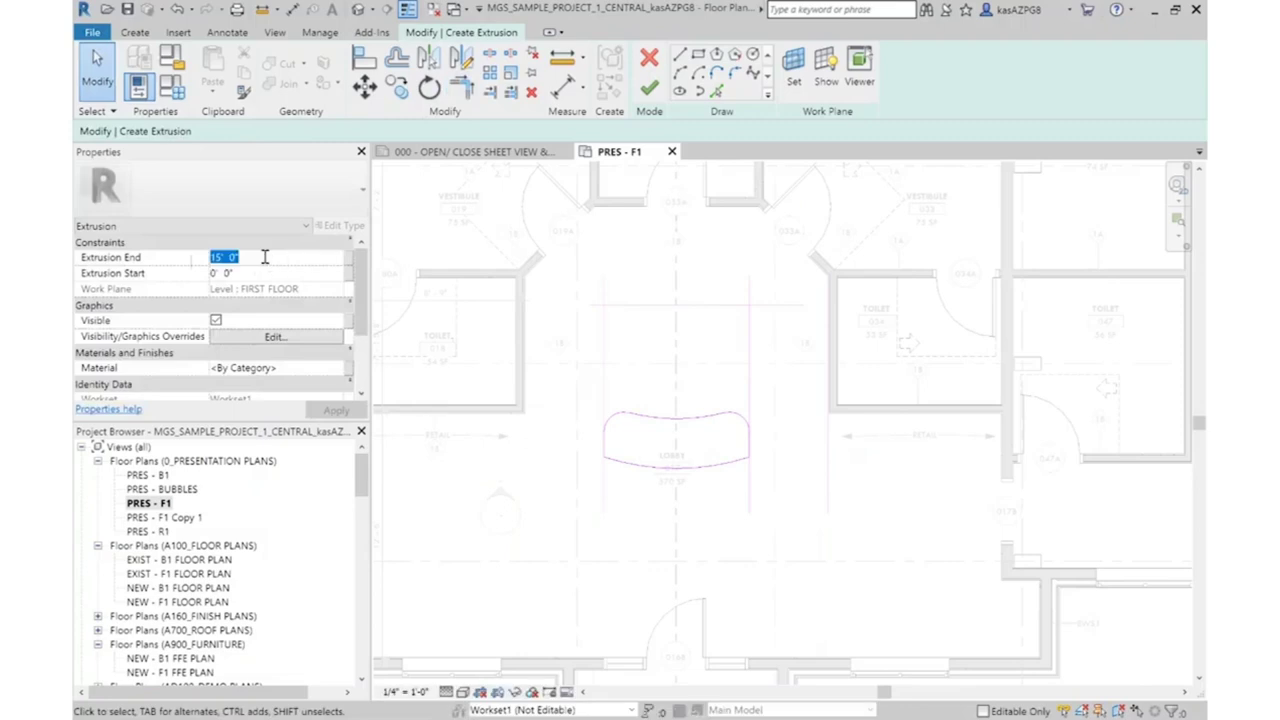
pyautogui.write('30')
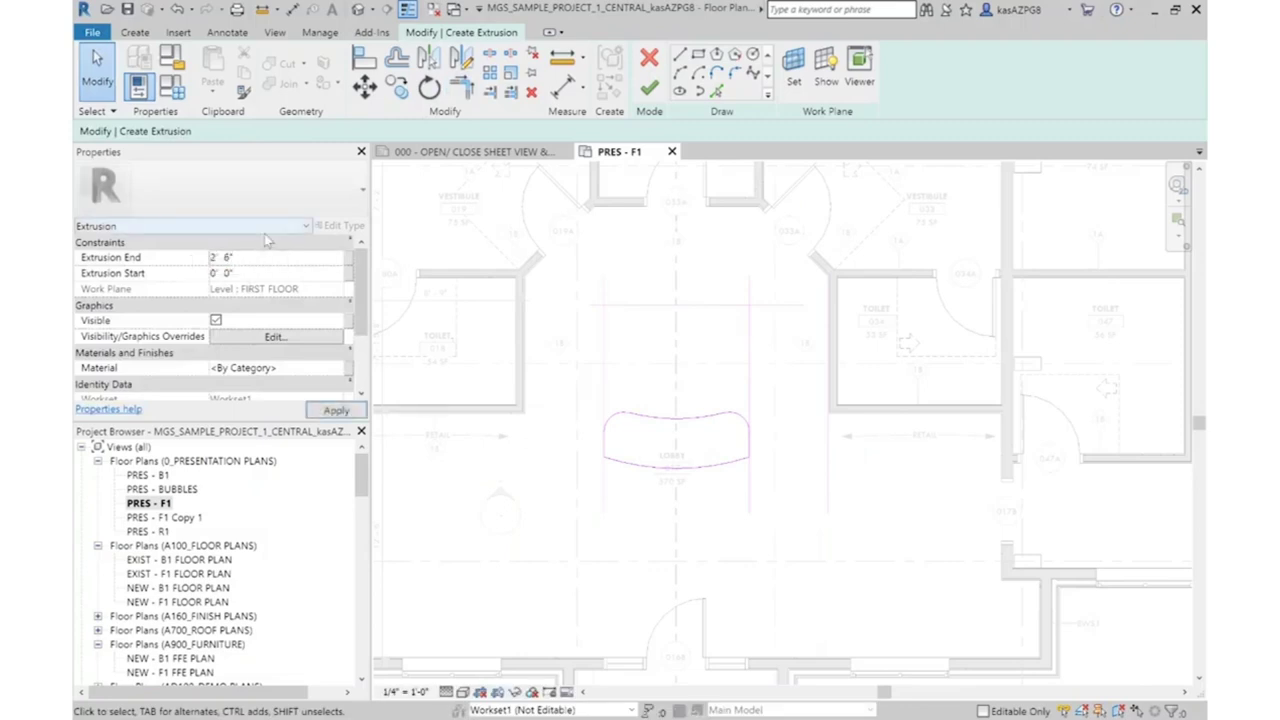
pyautogui.click(261, 272)
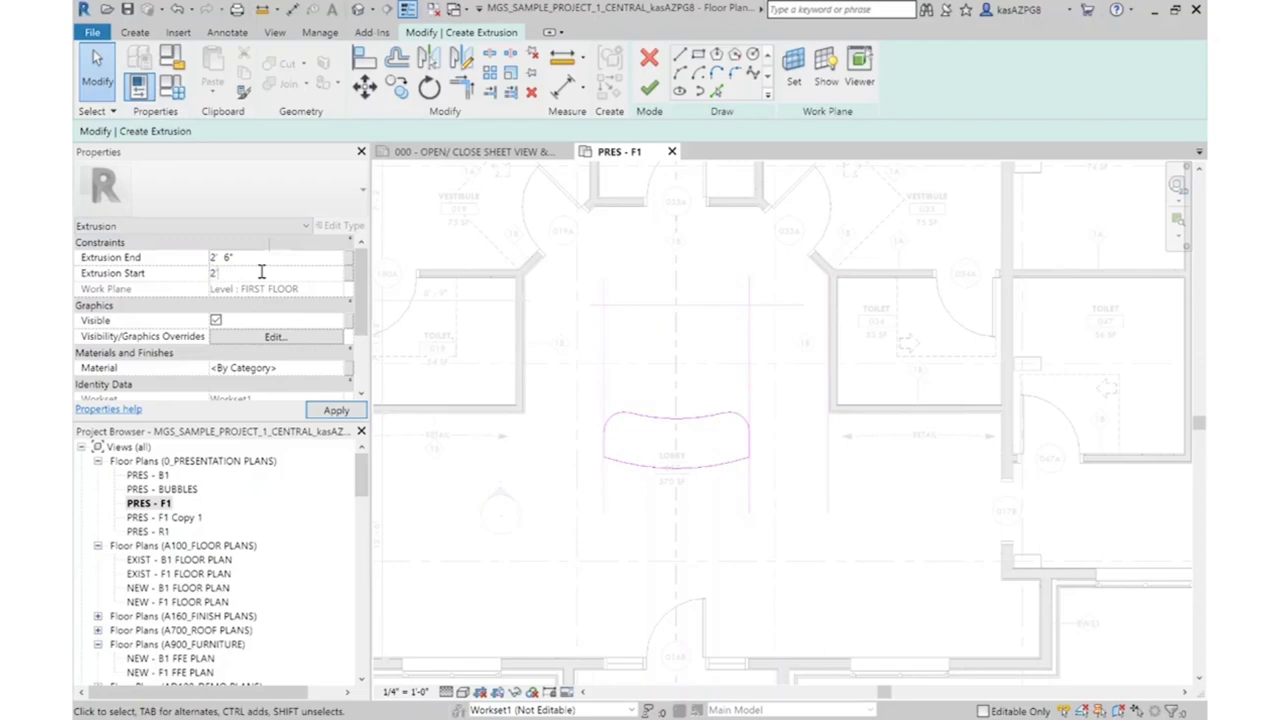
pyautogui.click(266, 258)
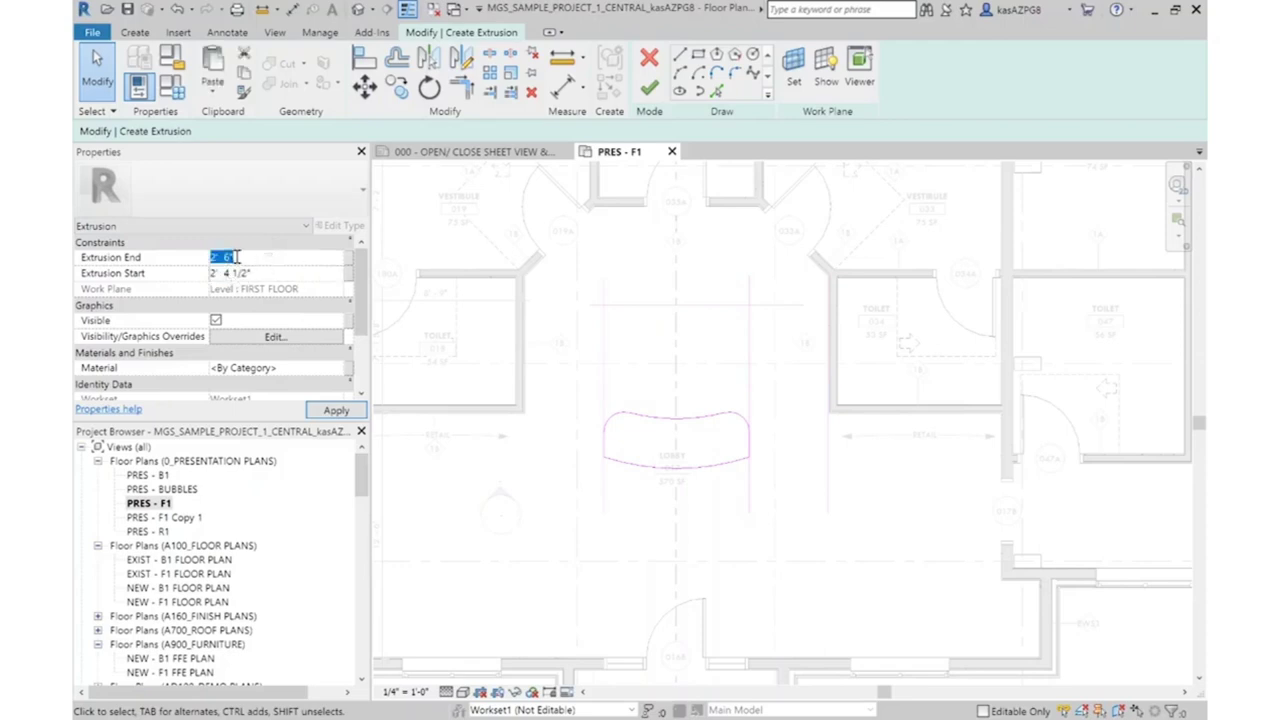
pyautogui.click(336, 410)
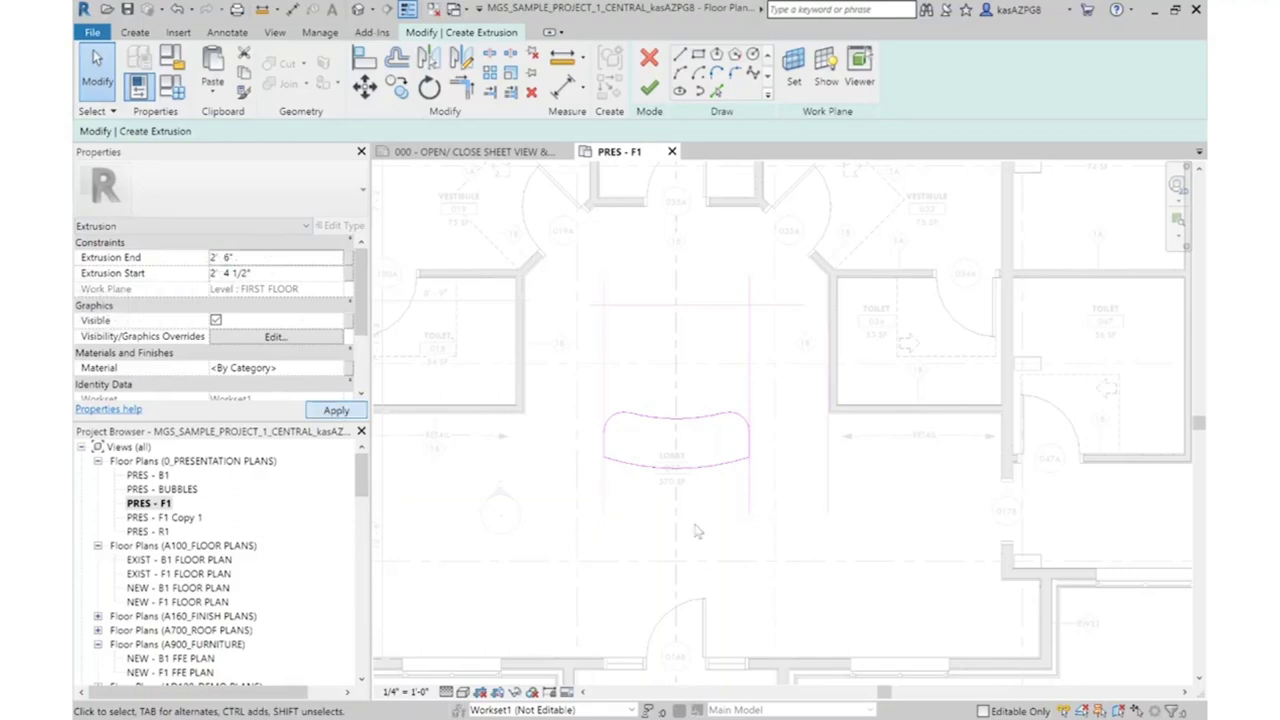
pyautogui.click(649, 89)
pyautogui.click(806, 491)
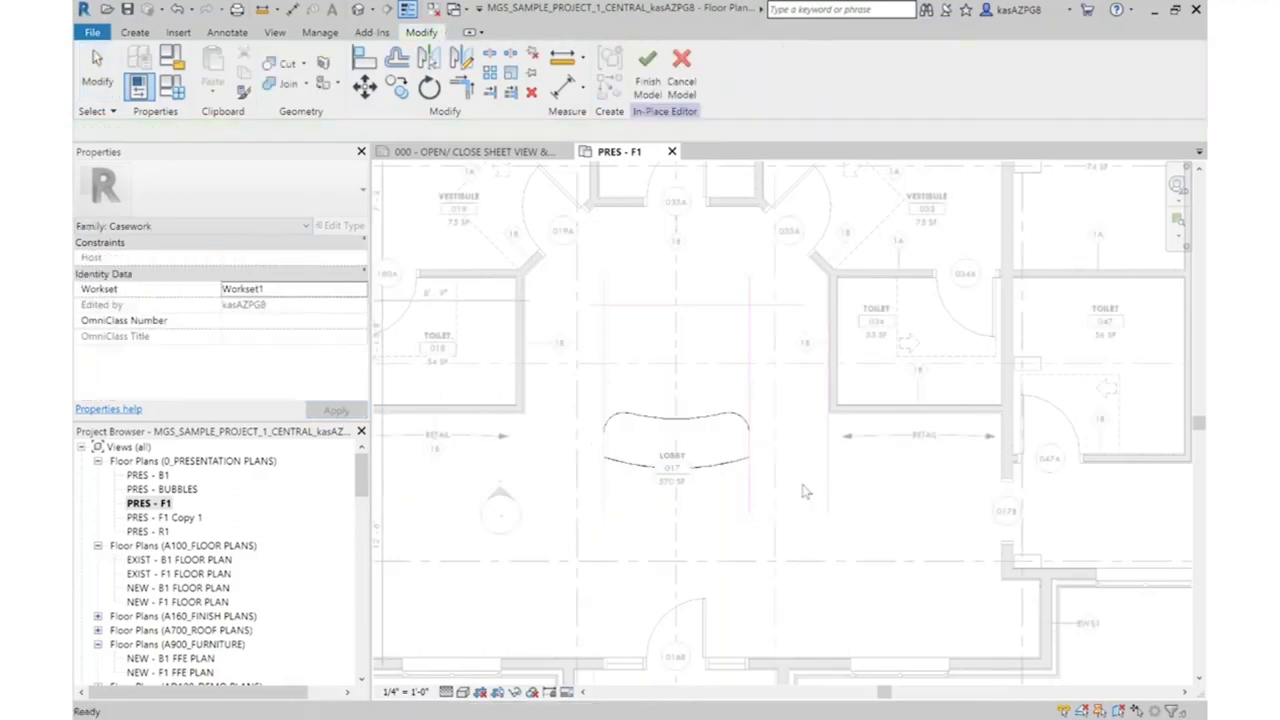
pyautogui.click(672, 428)
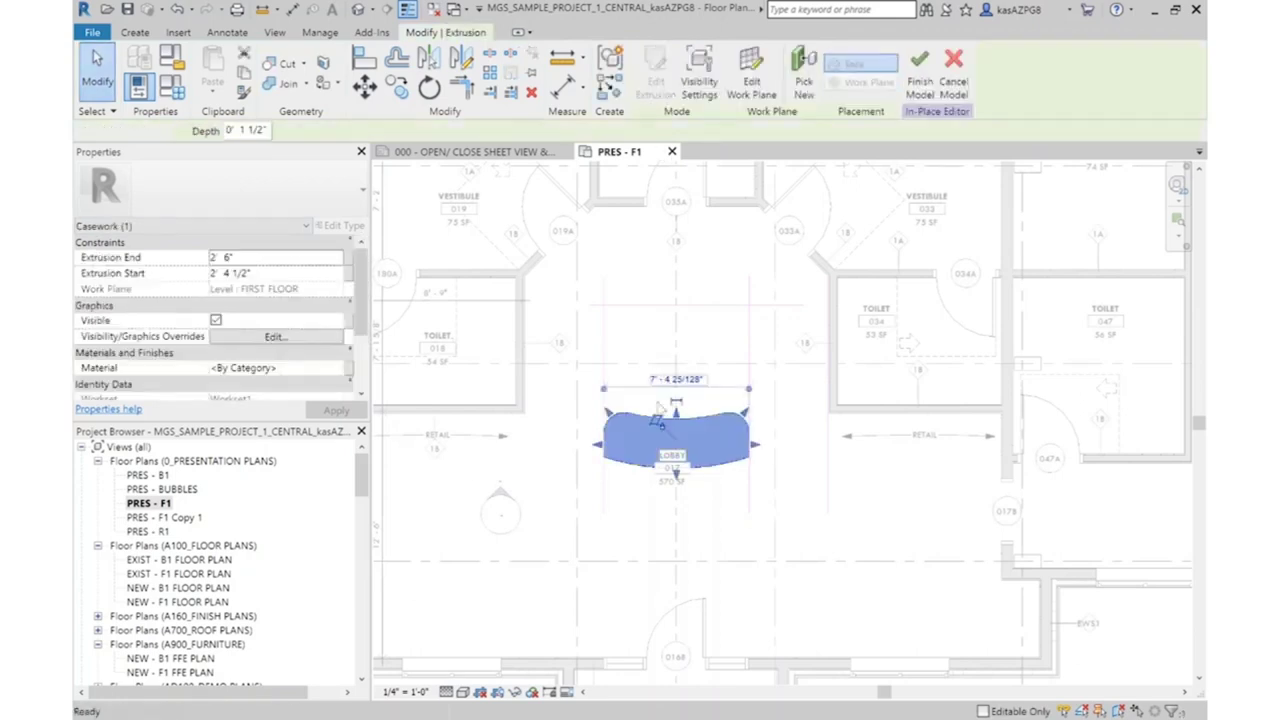
pyautogui.press('Escape')
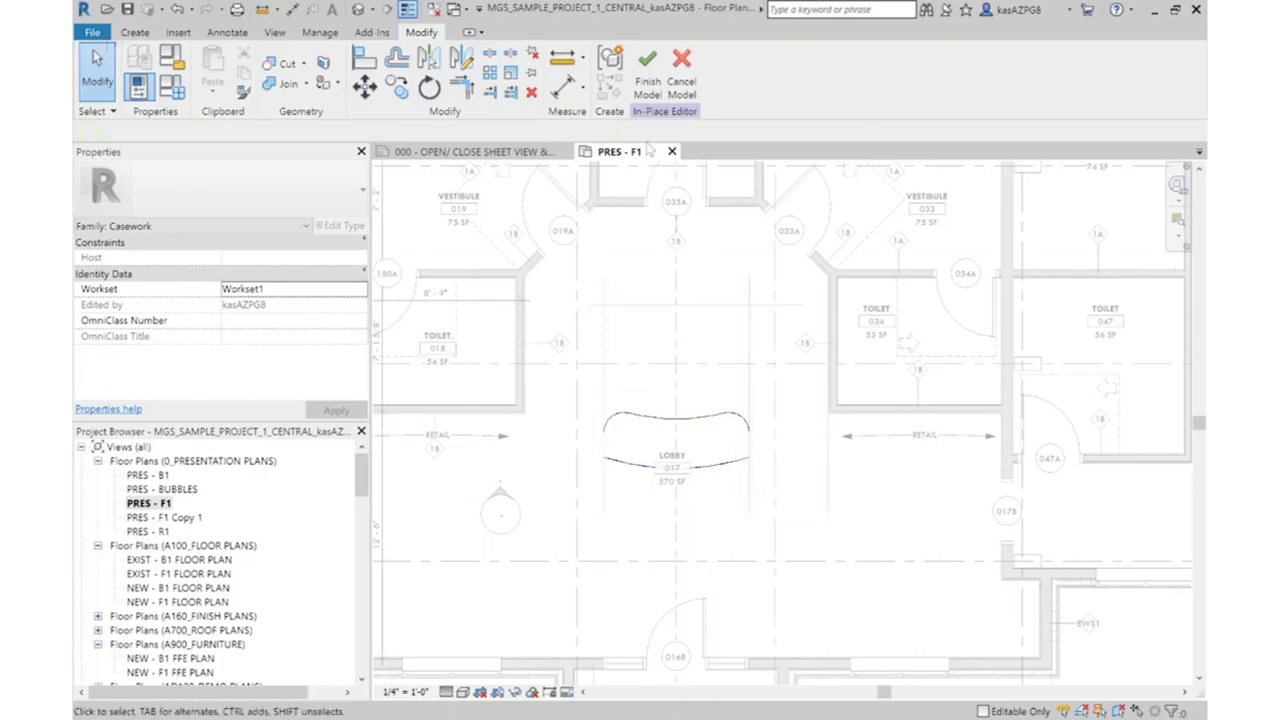
pyautogui.scroll(2, 733, 523)
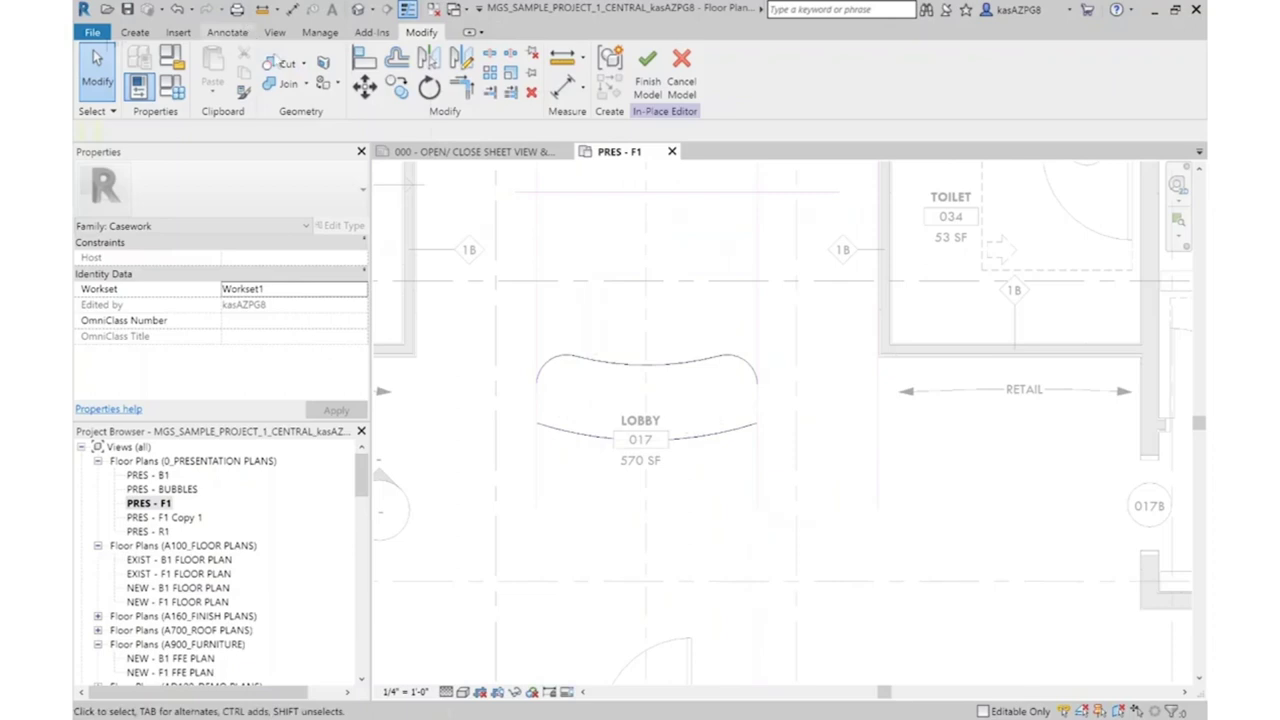
pyautogui.scroll(-1, 745, 405)
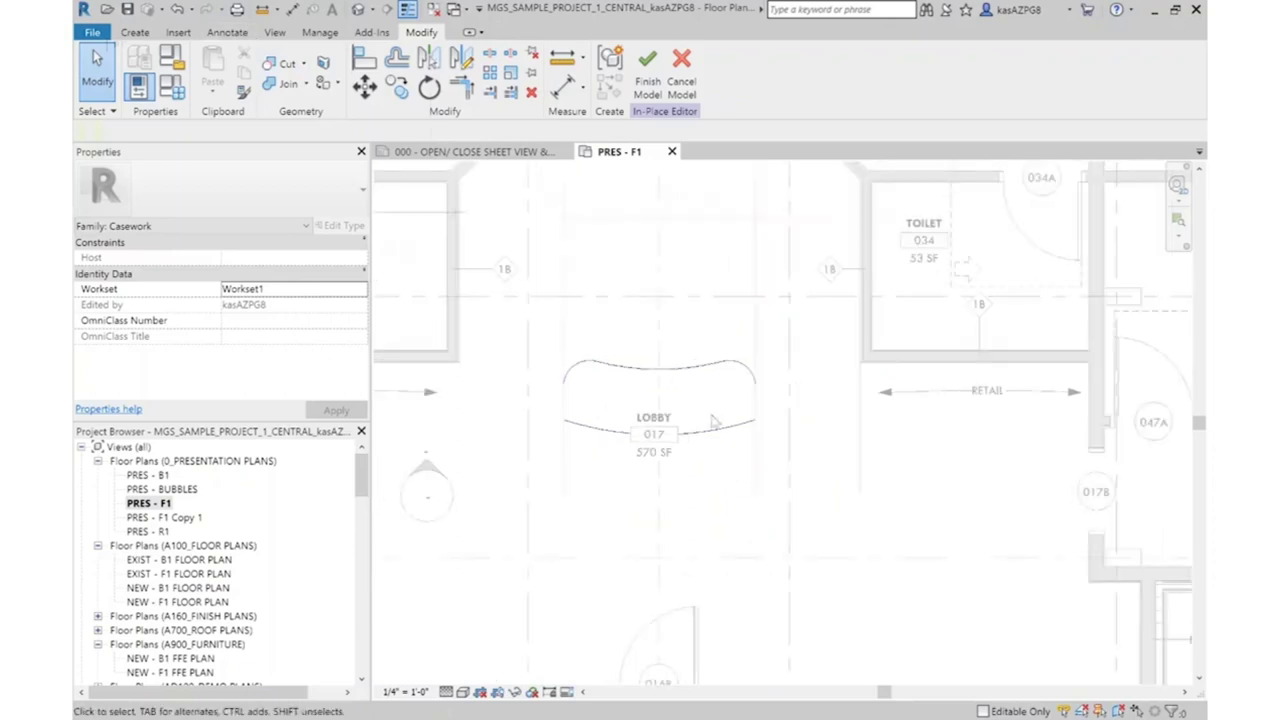
pyautogui.scroll(-2, 618, 388)
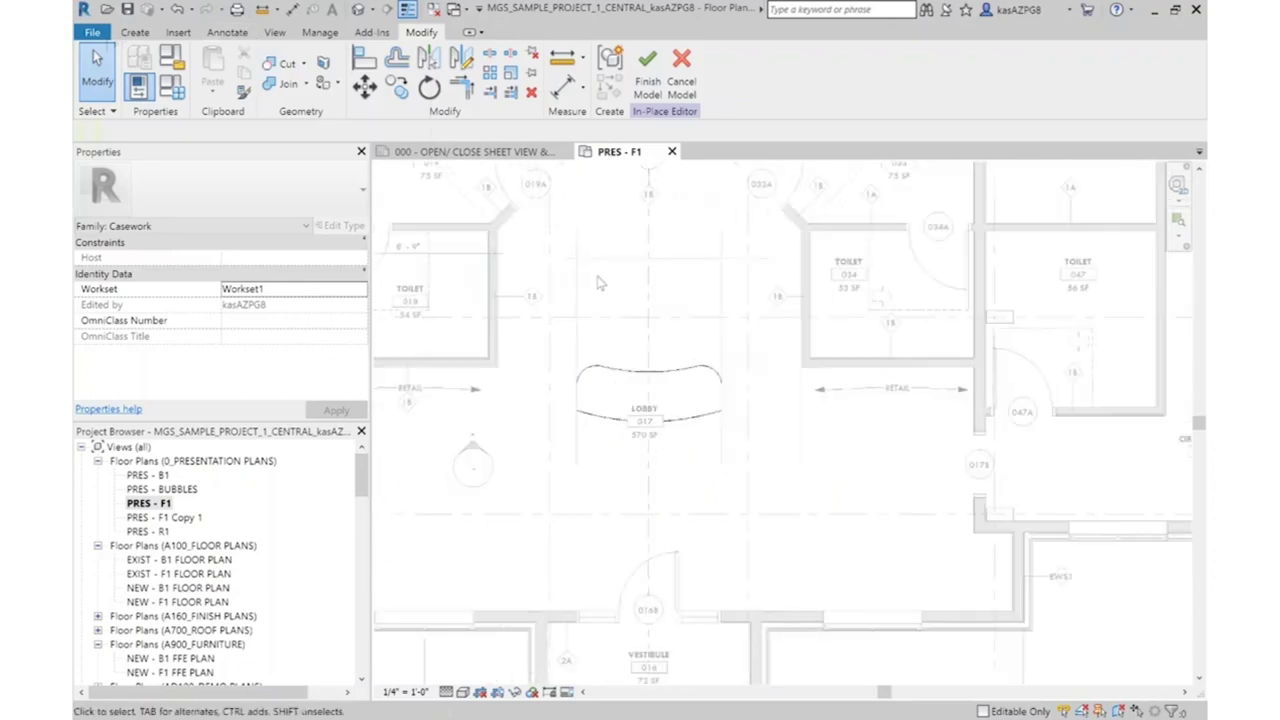
# Start a second extrusion sketch and pick the front arc of the existing desk top as a sketch line
pyautogui.click(140, 32)
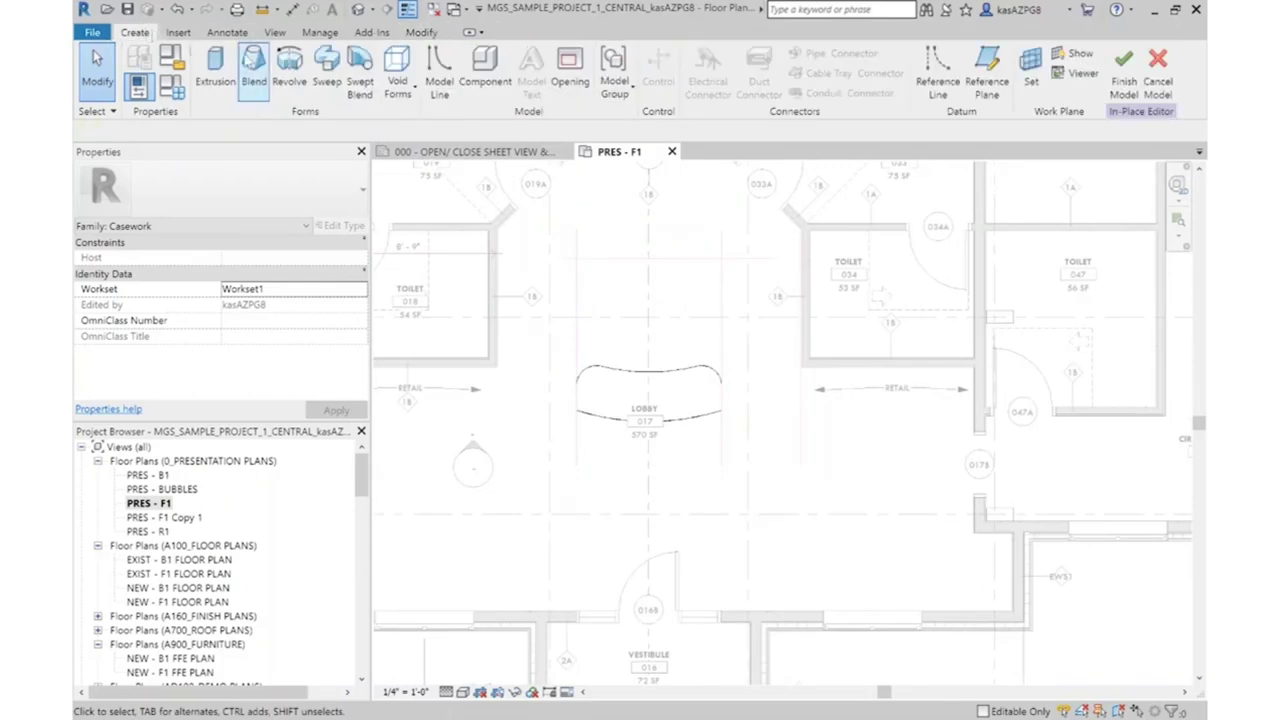
pyautogui.click(190, 60)
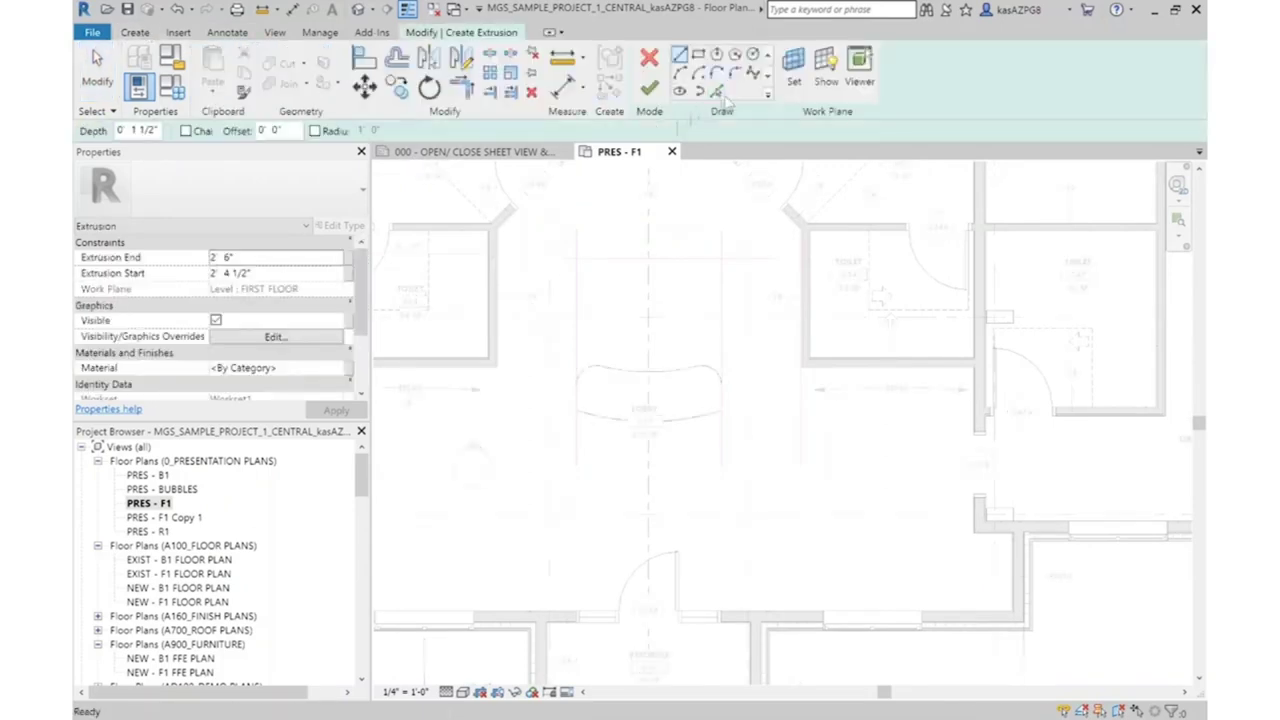
pyautogui.click(718, 92)
pyautogui.scroll(3, 617, 411)
pyautogui.click(668, 435)
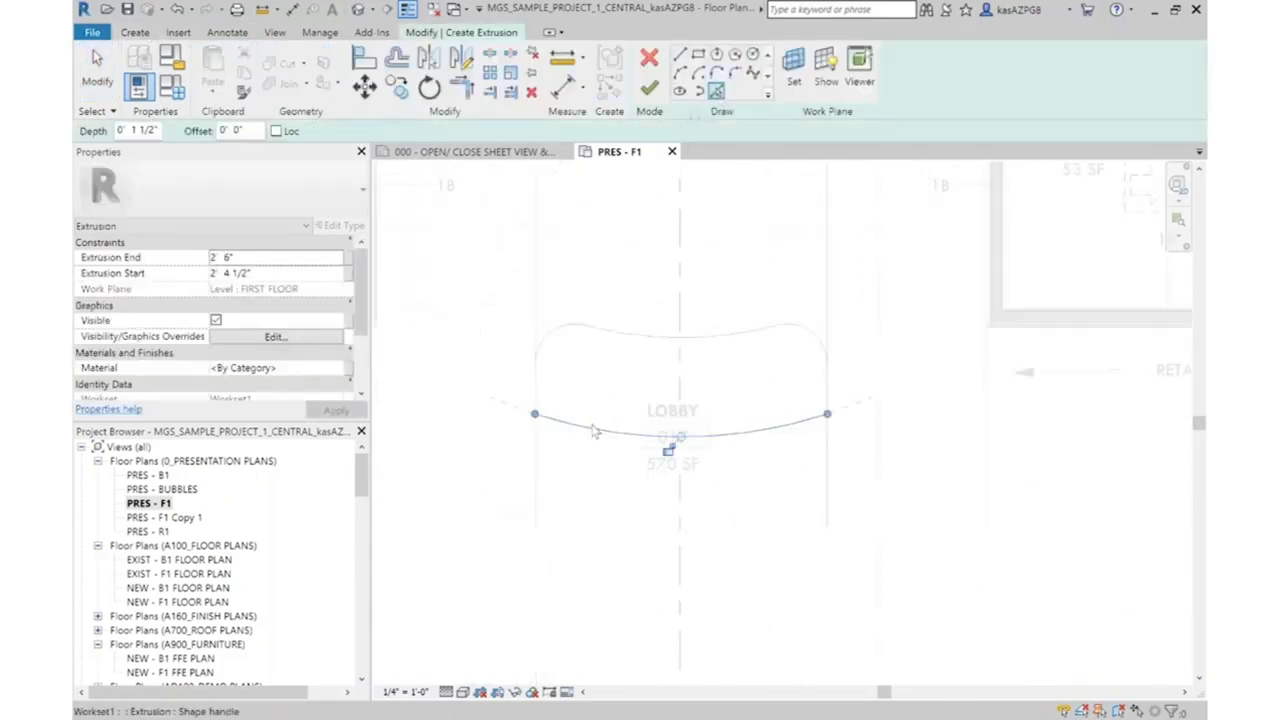
# Offset a copy of the front arc 2" outward, and offset that outer arc 1' 0" inward as a copy
pyautogui.click(396, 58)
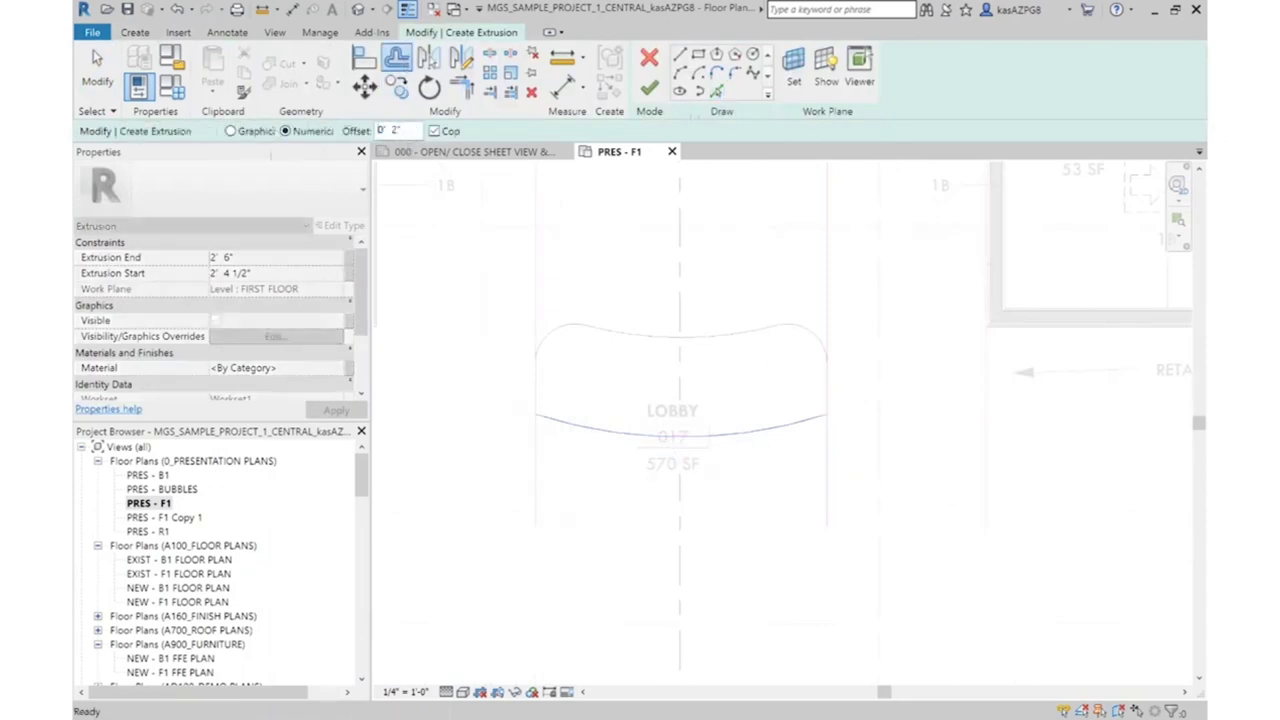
pyautogui.click(588, 438)
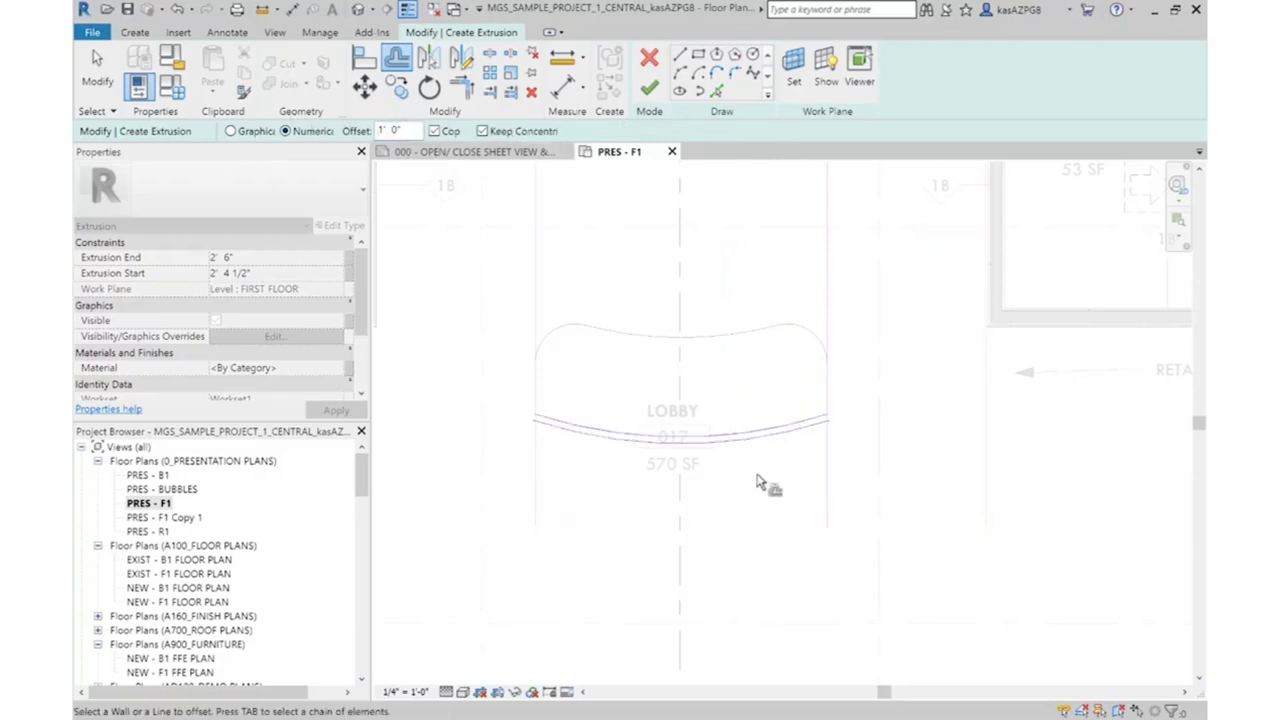
pyautogui.click(580, 438)
pyautogui.press('Escape')
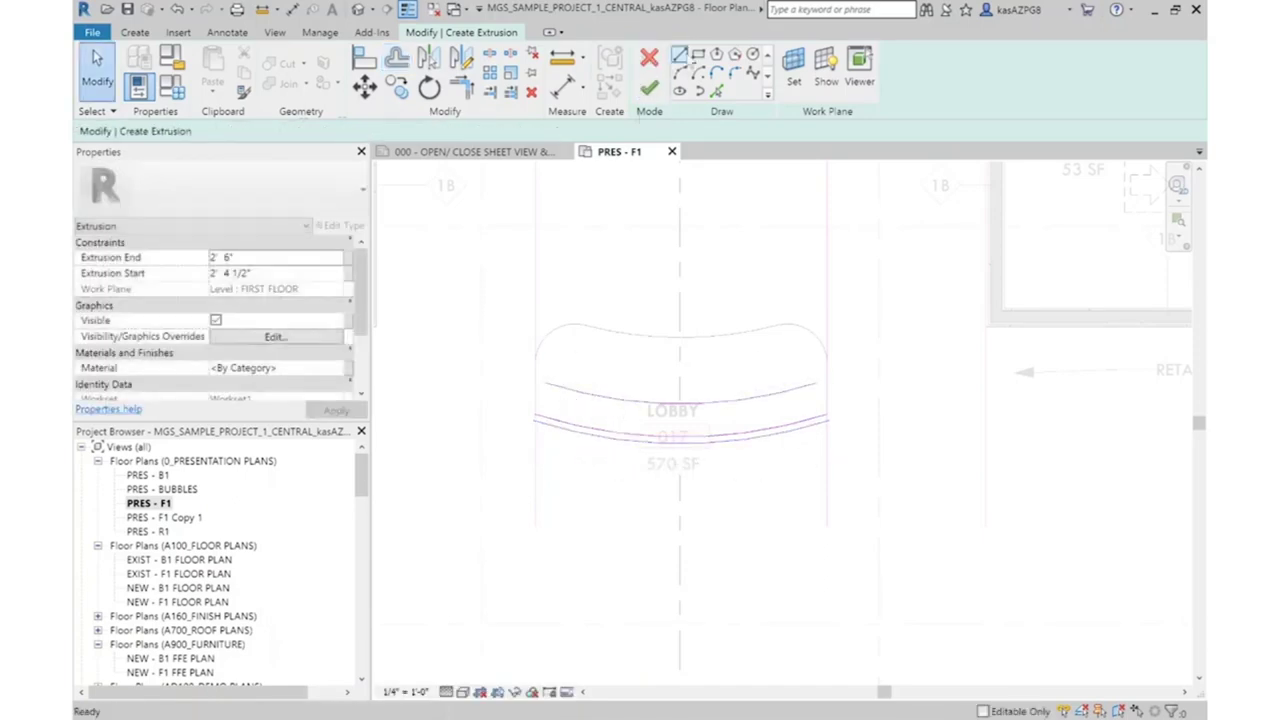
# Add a side line to the sketch offset 2" outside the desk's left vertical guide line
pyautogui.click(716, 91)
pyautogui.scroll(3, 420, 323)
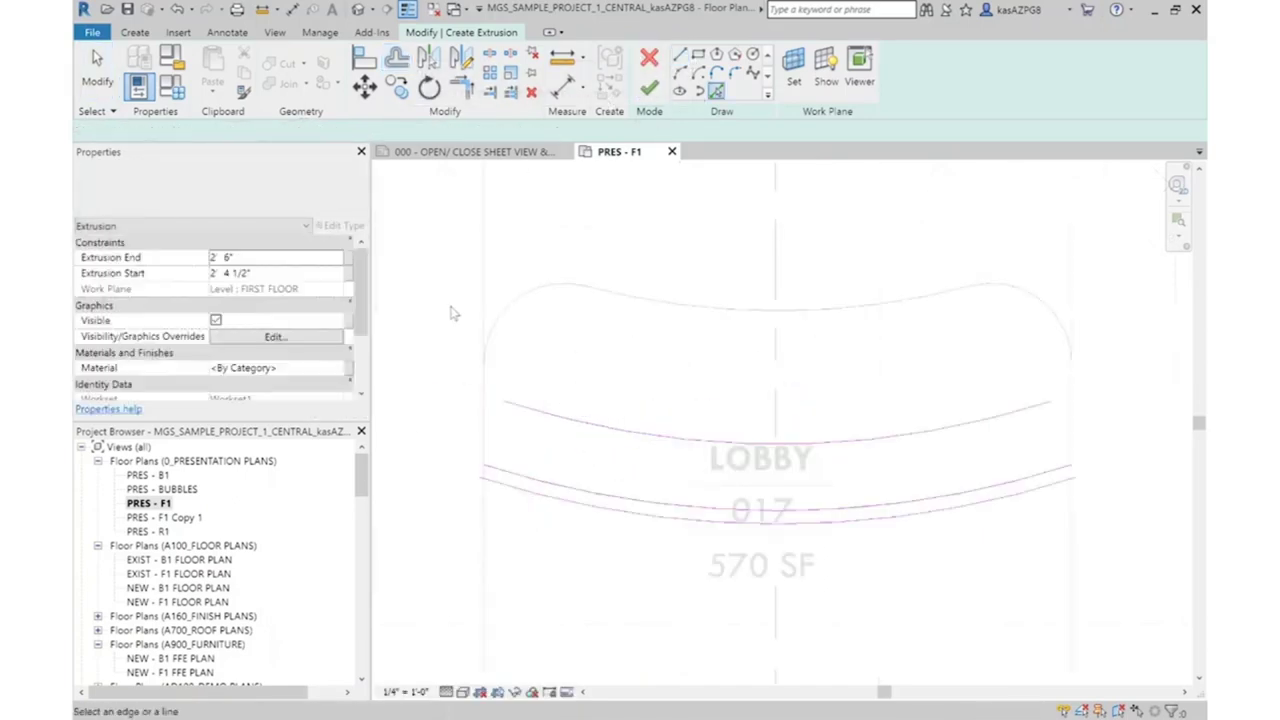
pyautogui.click(213, 131)
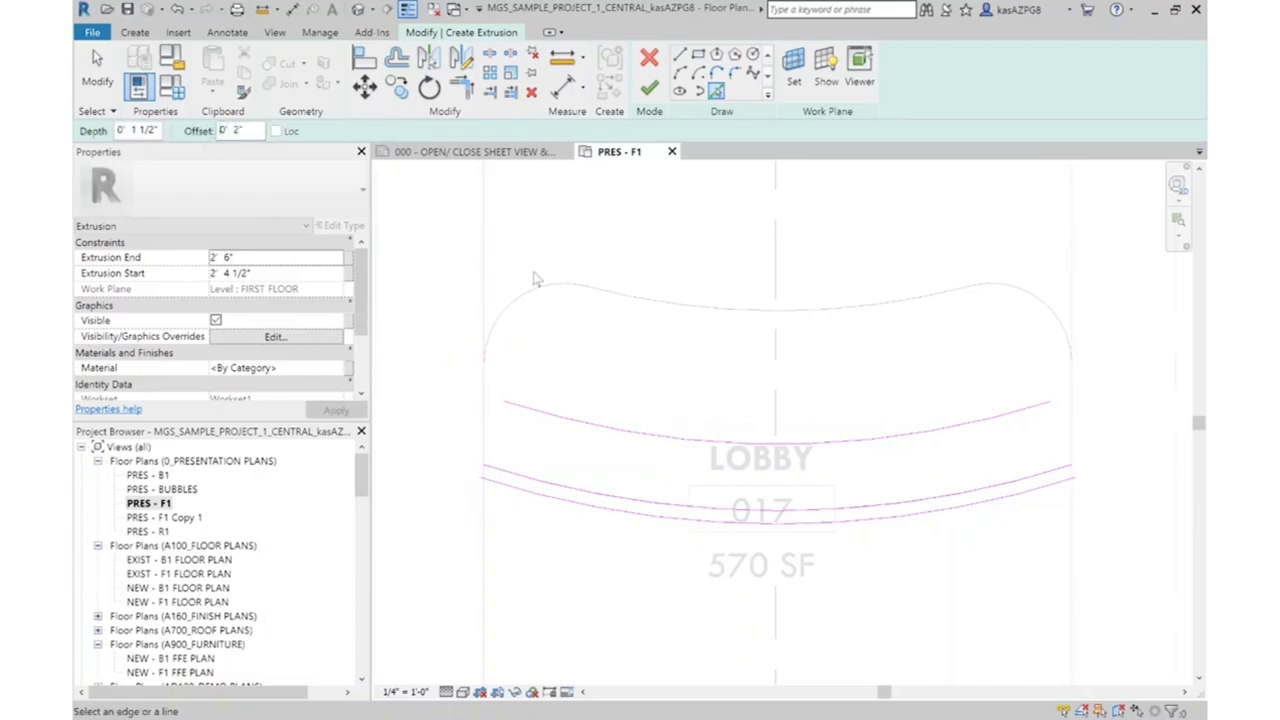
pyautogui.scroll(-1, 537, 280)
# Join the left side line to the inner and outer arcs with 2" radius fillets
pyautogui.click(735, 73)
pyautogui.click(224, 131)
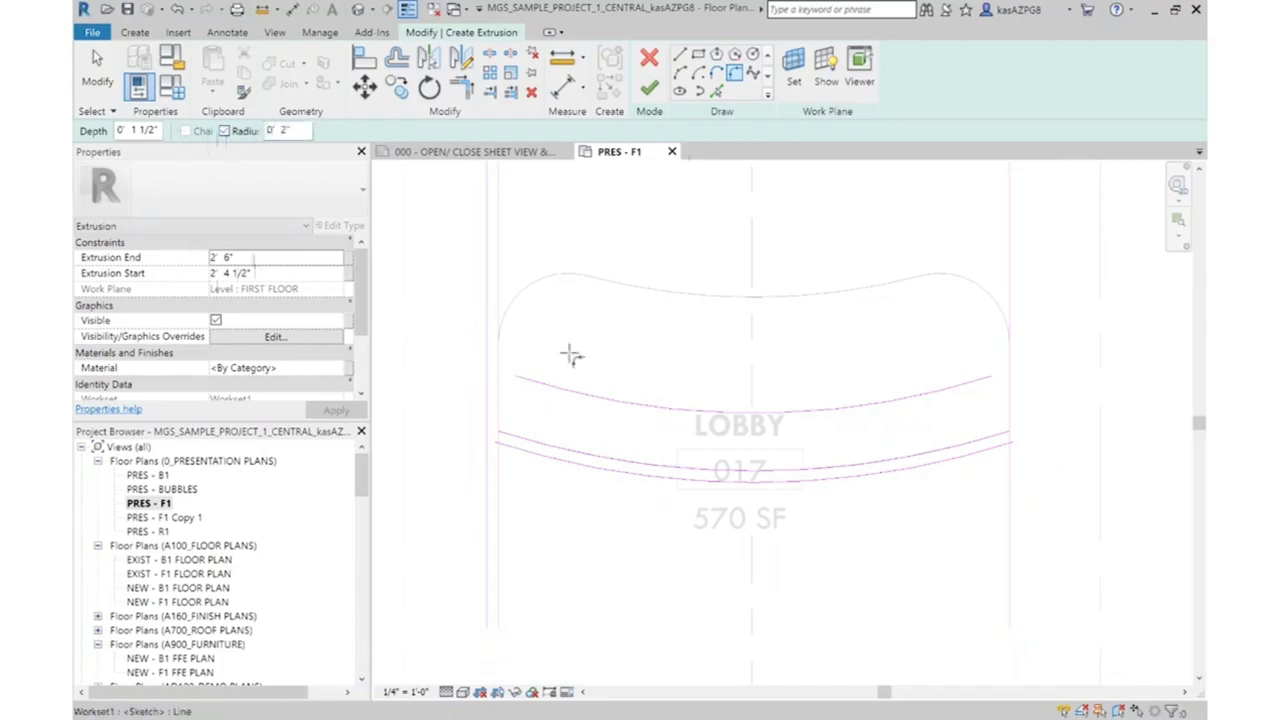
pyautogui.click(551, 384)
pyautogui.click(488, 400)
pyautogui.click(489, 420)
pyautogui.click(536, 456)
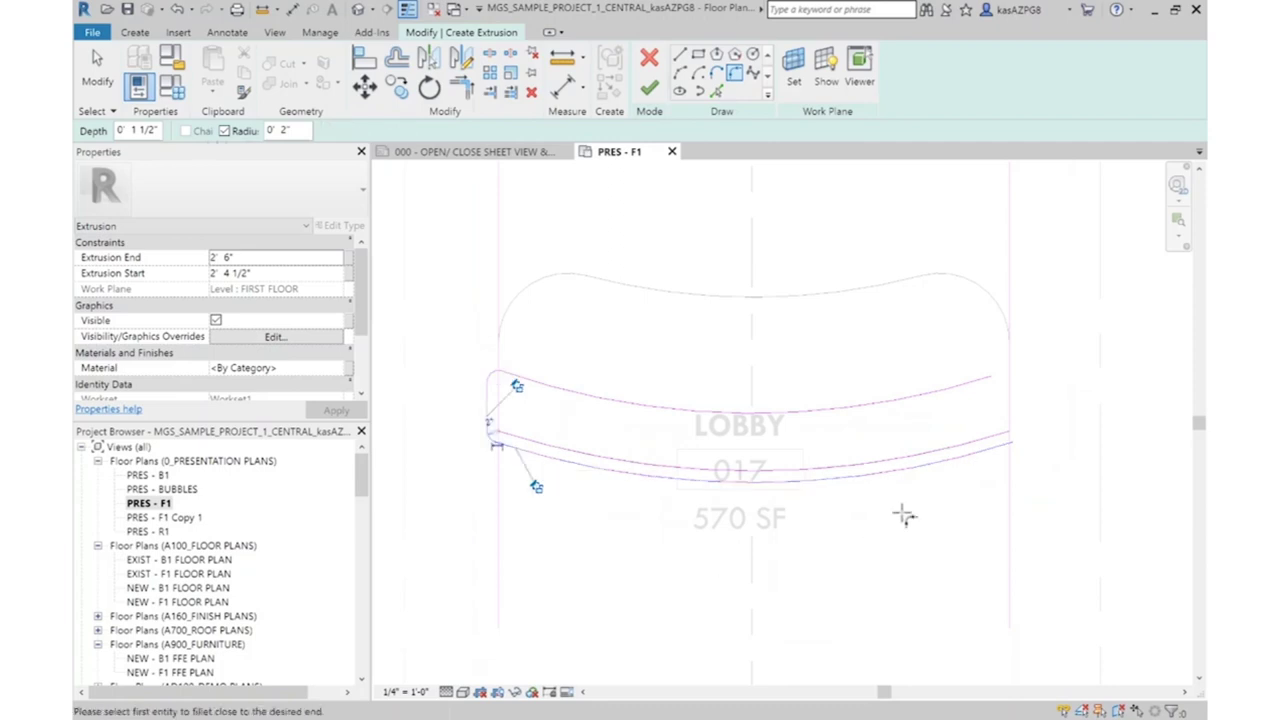
# Draw a vertical line along the lobby centerline from the inner arc to the outer arc
pyautogui.press('l')
pyautogui.press('i')
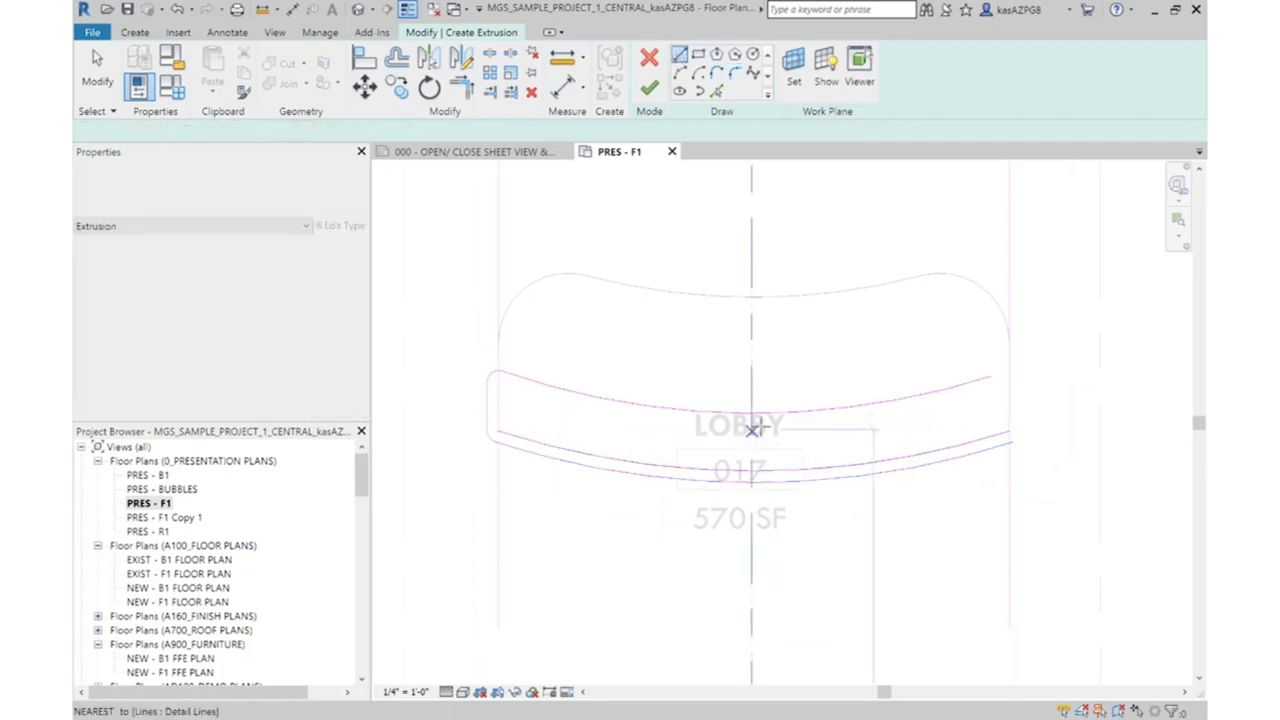
pyautogui.click(757, 413)
pyautogui.click(753, 481)
pyautogui.press('Escape')
pyautogui.press('Escape')
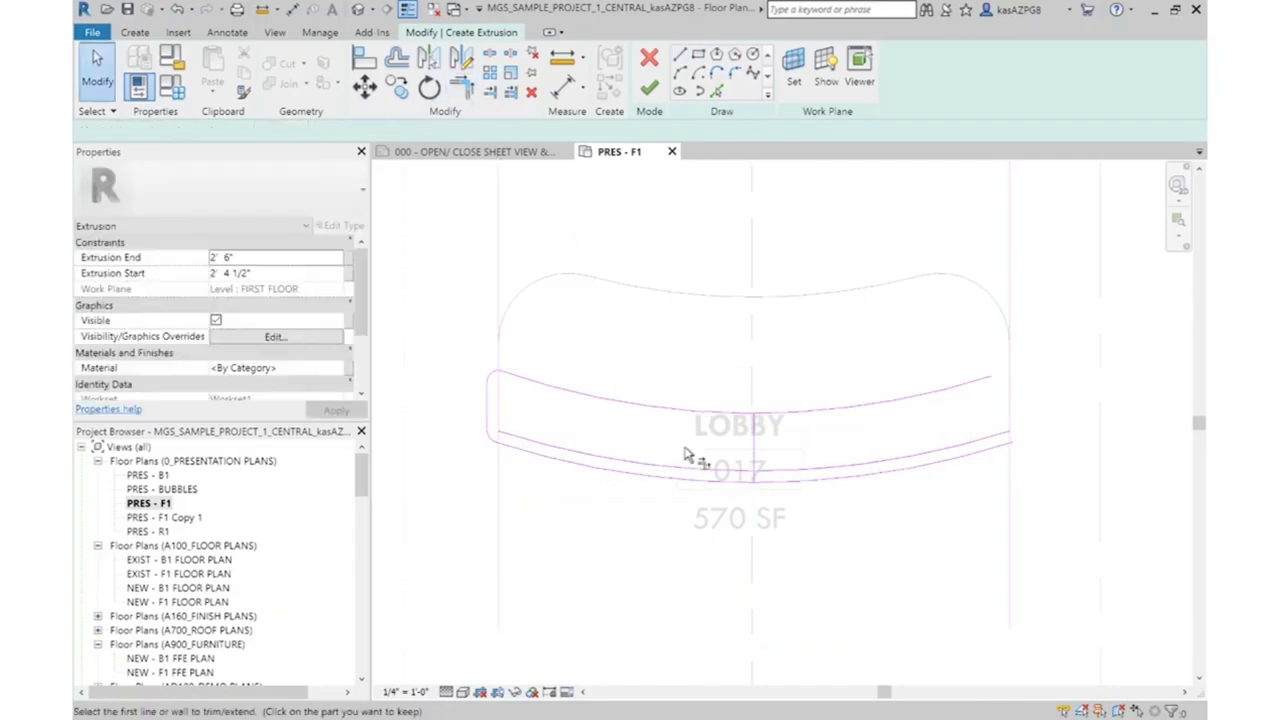
# Round both corners at the centerline with 2" radius fillets and delete the original front arc from the sketch
pyautogui.press('t')
pyautogui.press('r')
pyautogui.click(734, 72)
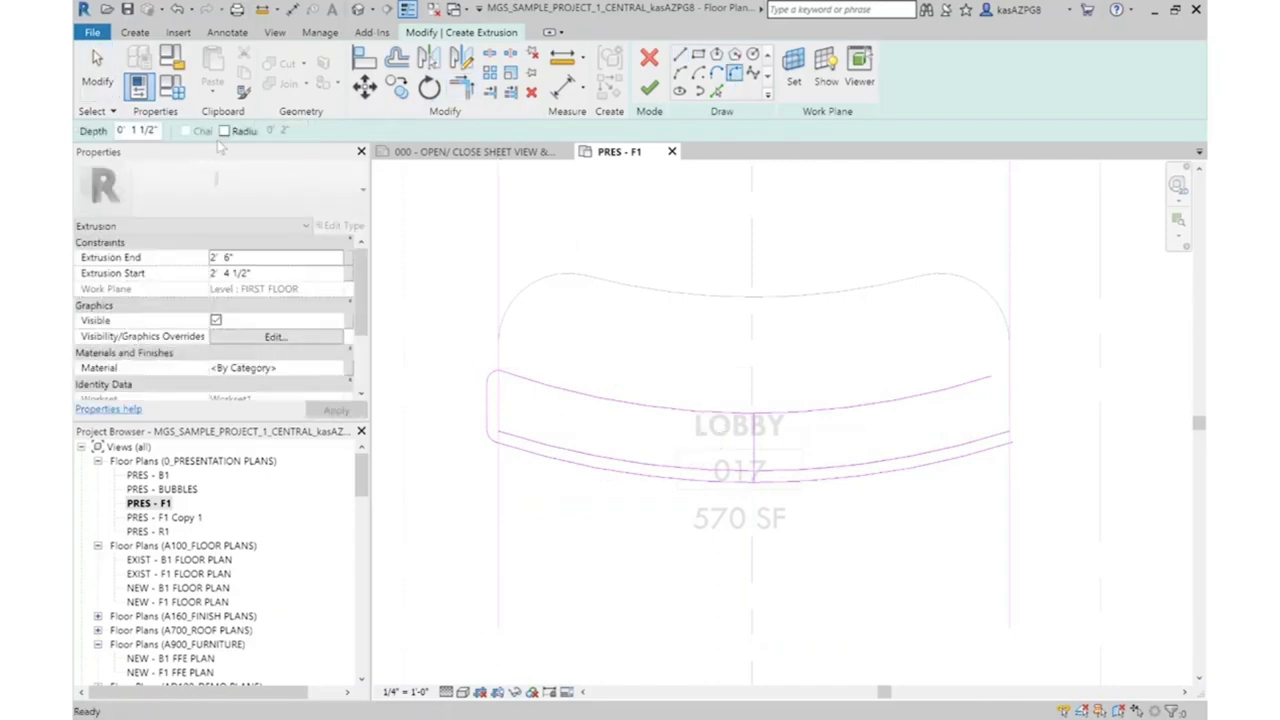
pyautogui.click(224, 131)
pyautogui.click(740, 414)
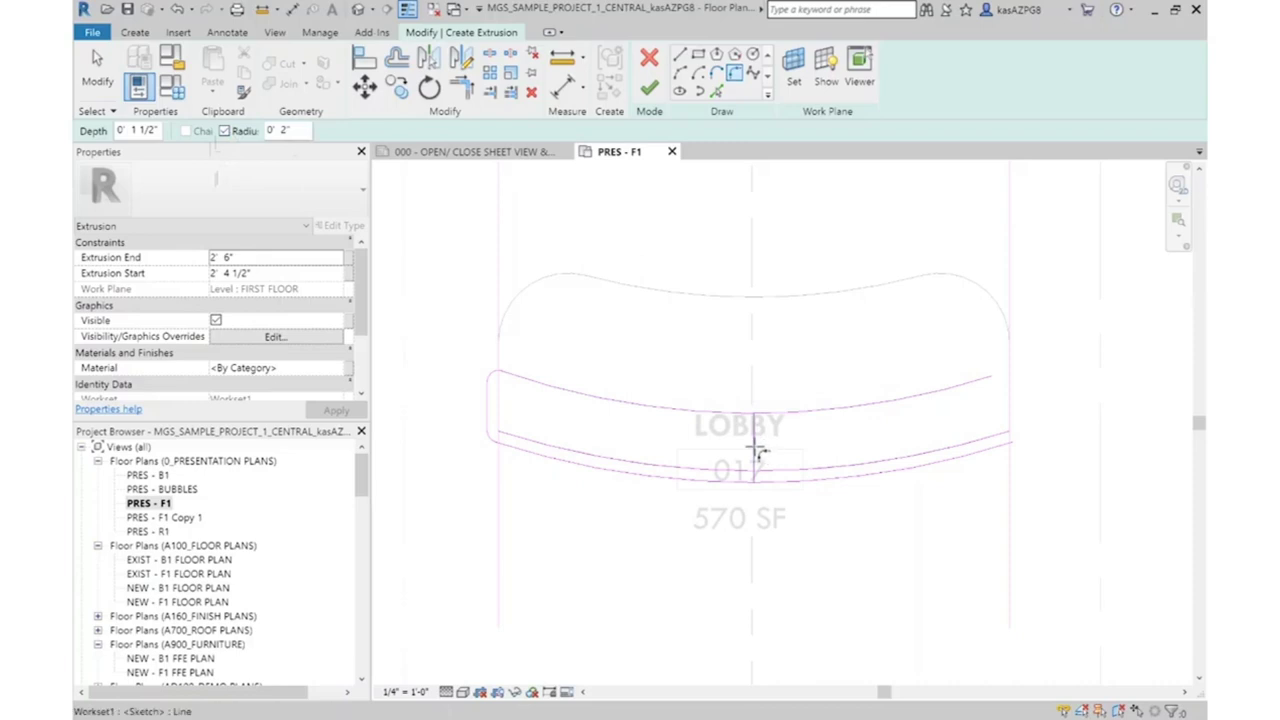
pyautogui.click(757, 452)
pyautogui.press('Escape')
pyautogui.press('Escape')
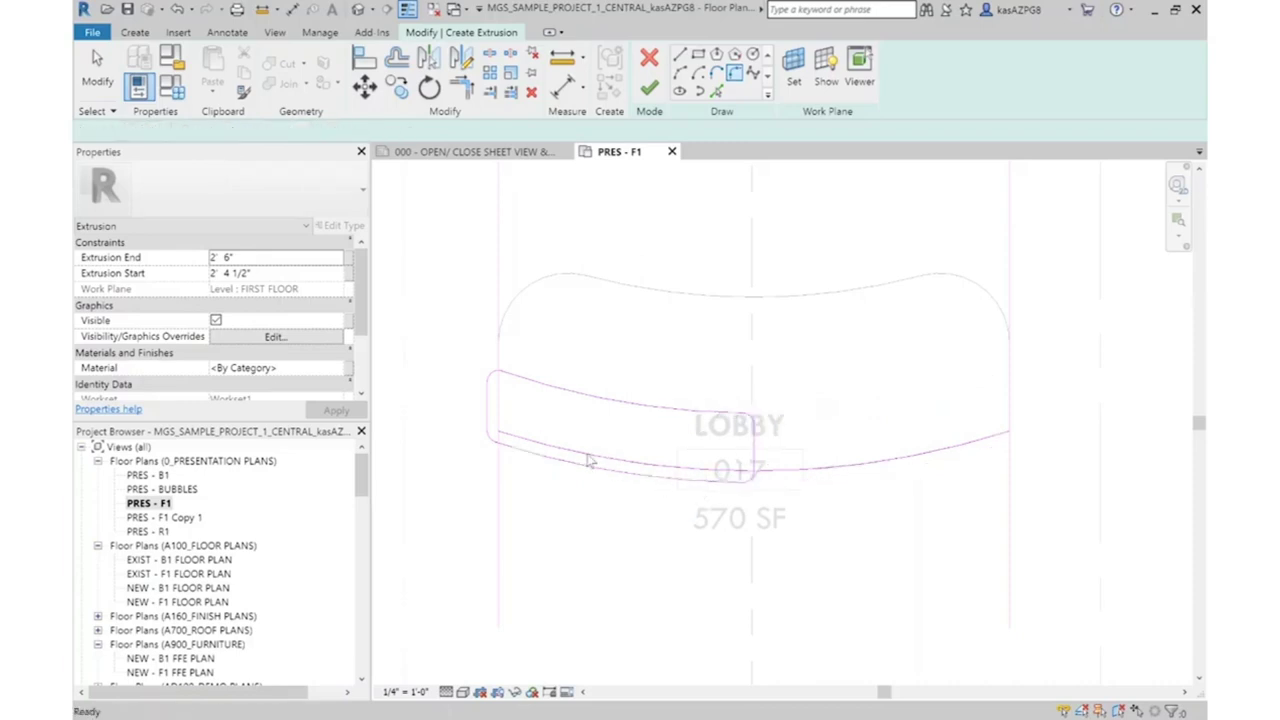
pyautogui.click(590, 460)
pyautogui.press('Delete')
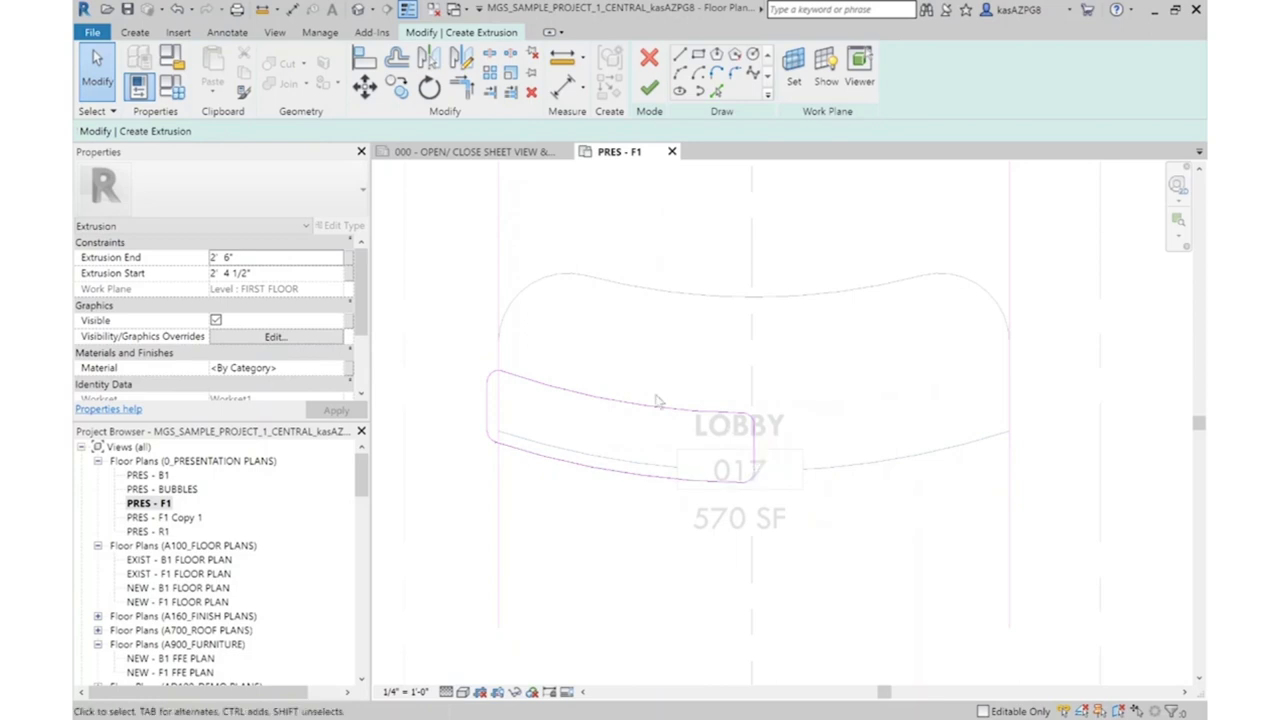
# Set the second extrusion's end to 3' 6" and its start to 3' 4 1/2", and finish the extrusion
pyautogui.click(254, 258)
pyautogui.write('3\' 6"')
pyautogui.press('Return')
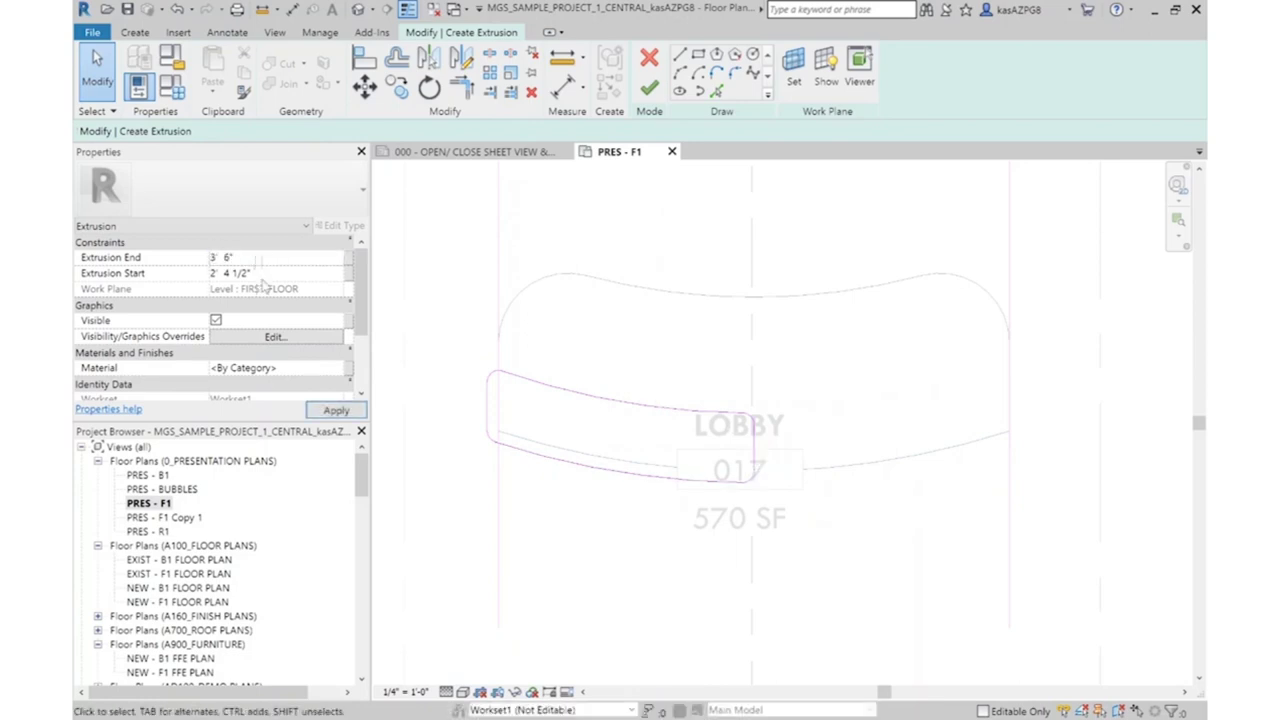
pyautogui.click(270, 273)
pyautogui.click(213, 274)
pyautogui.write('3')
pyautogui.click(336, 410)
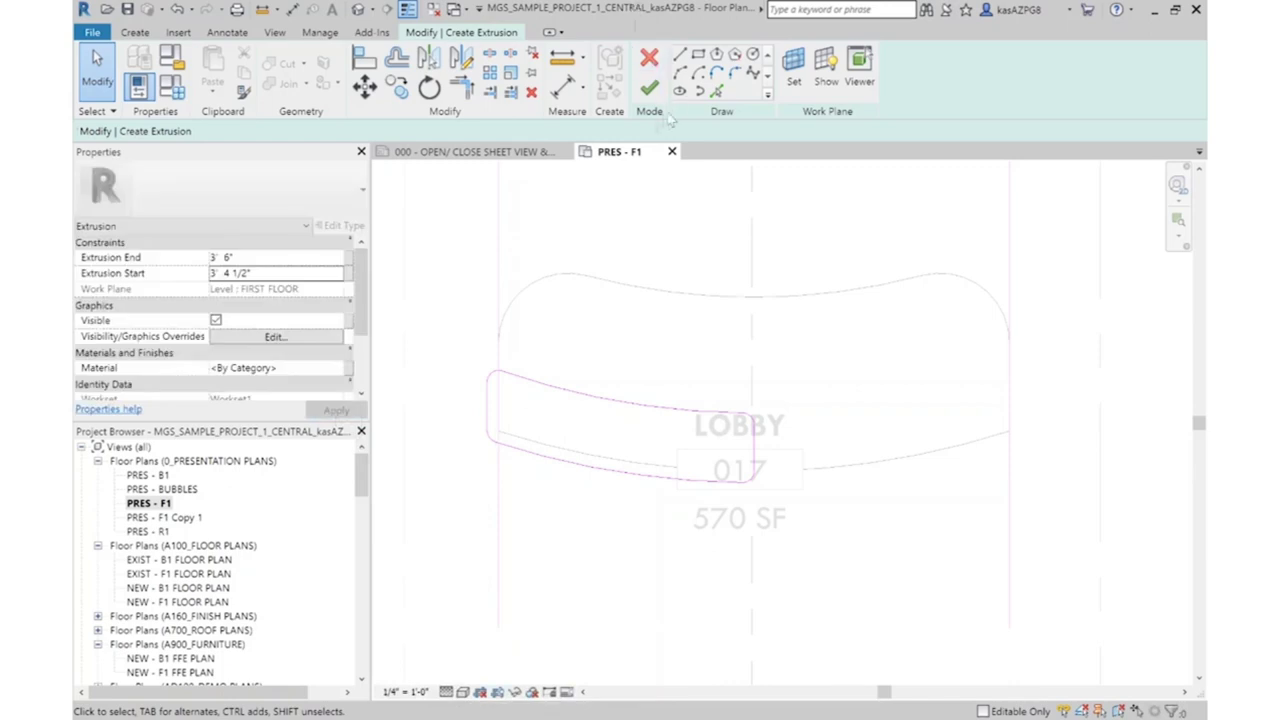
pyautogui.click(649, 88)
pyautogui.click(690, 279)
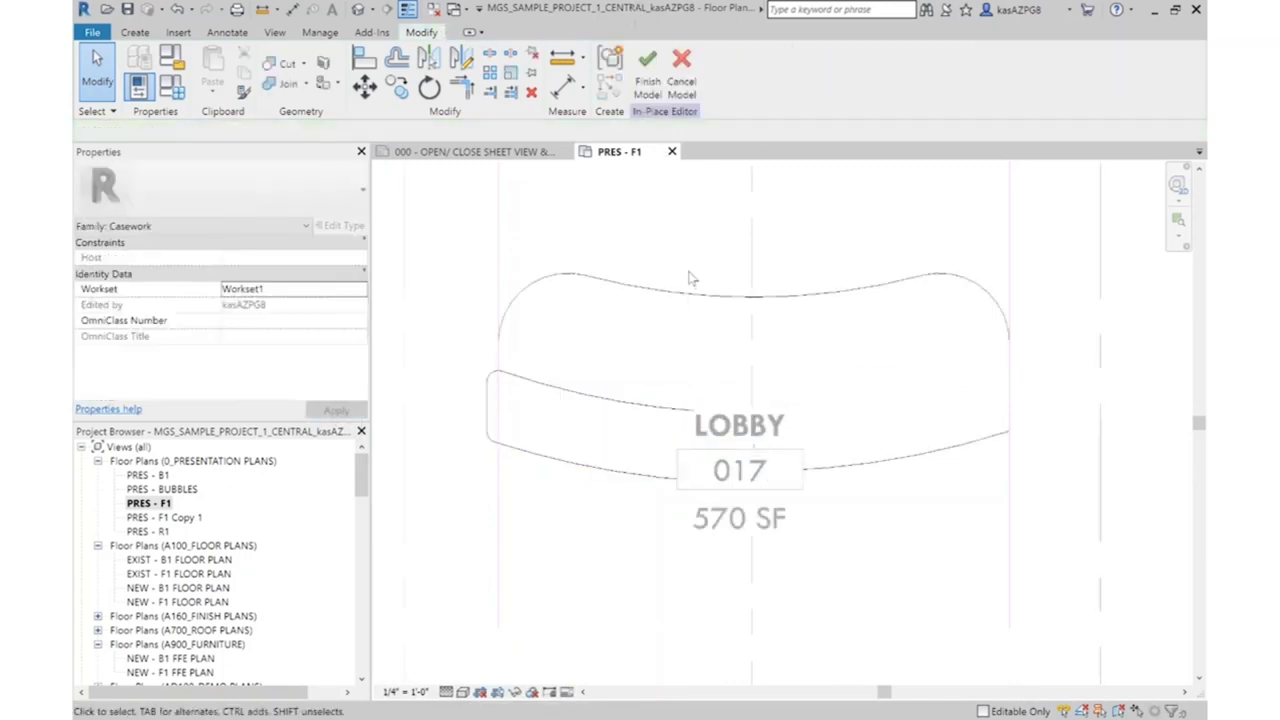
pyautogui.scroll(-3, 690, 279)
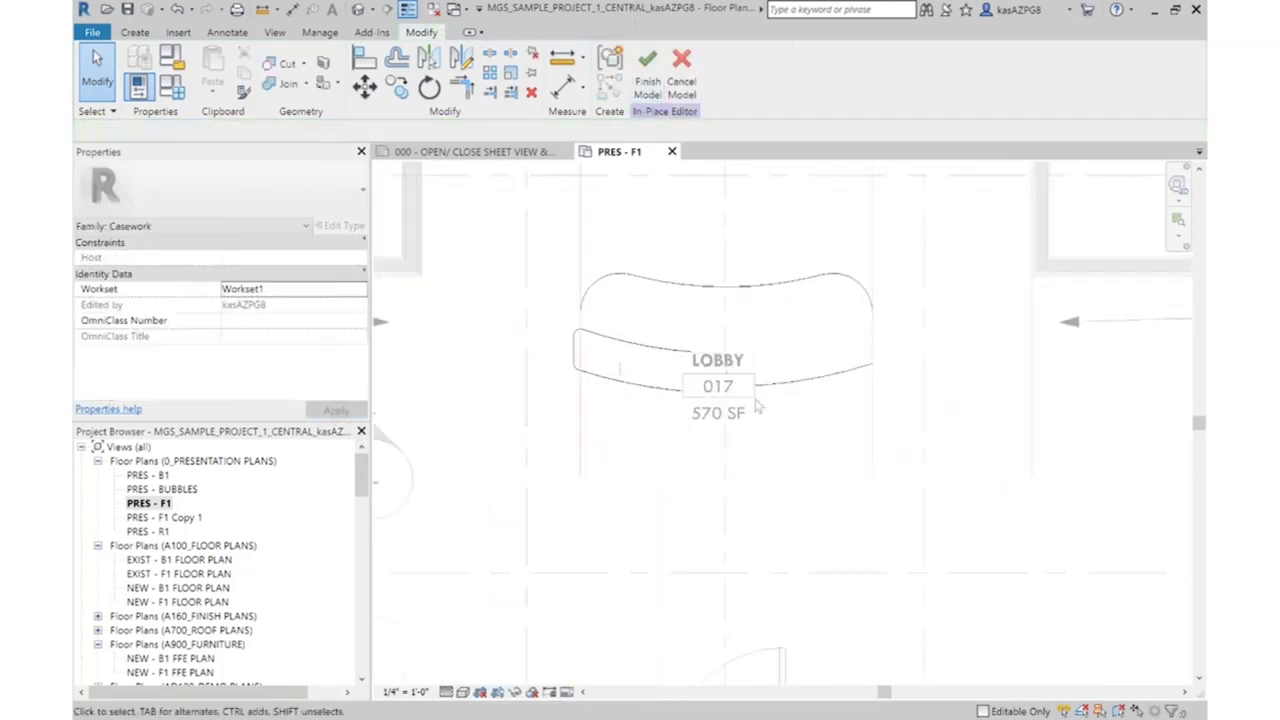
# Finish the in-place desk model and move the LOBBY 017 room tag below the desk
pyautogui.click(647, 70)
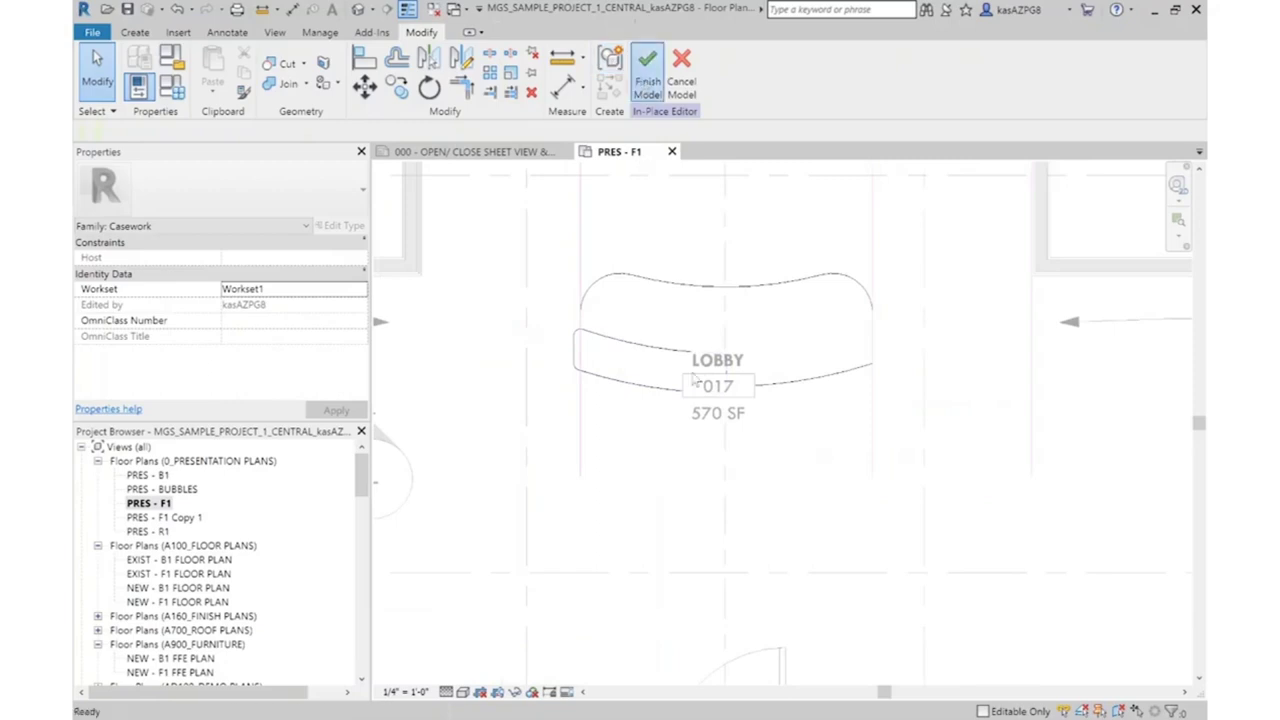
pyautogui.click(742, 425)
pyautogui.moveTo(703, 423); pyautogui.dragTo(691, 501)
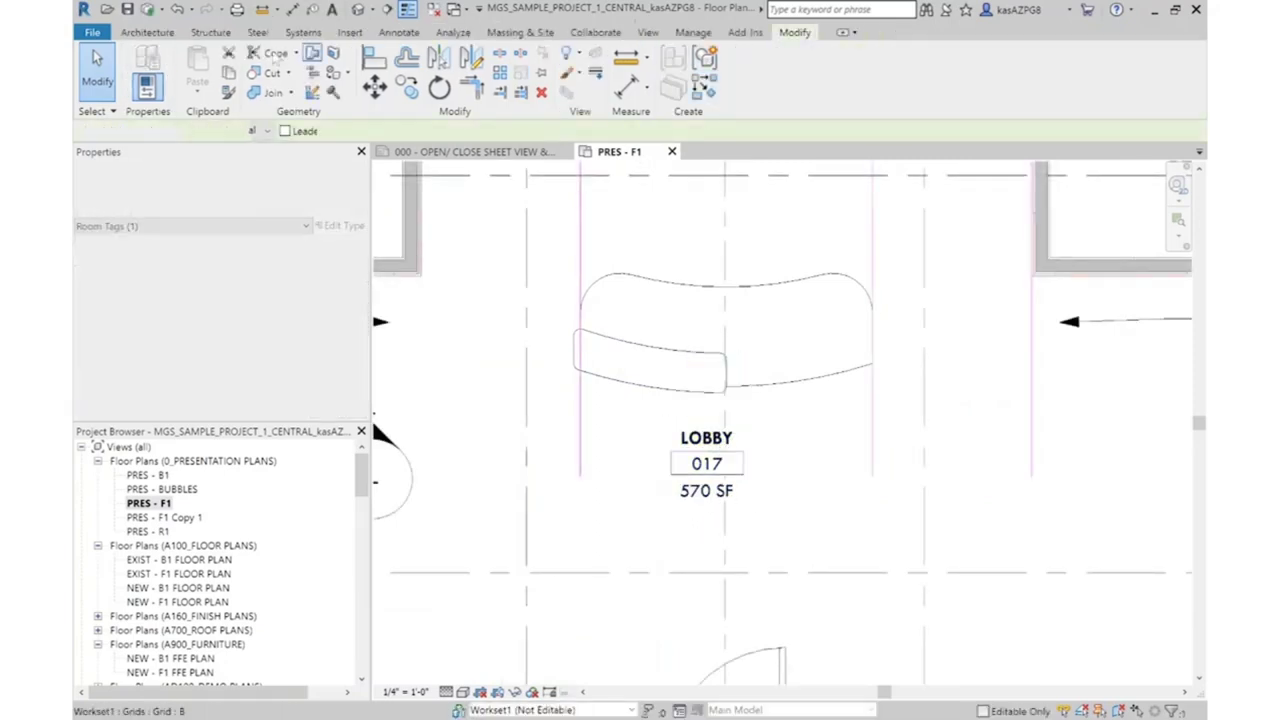
pyautogui.press('Escape')
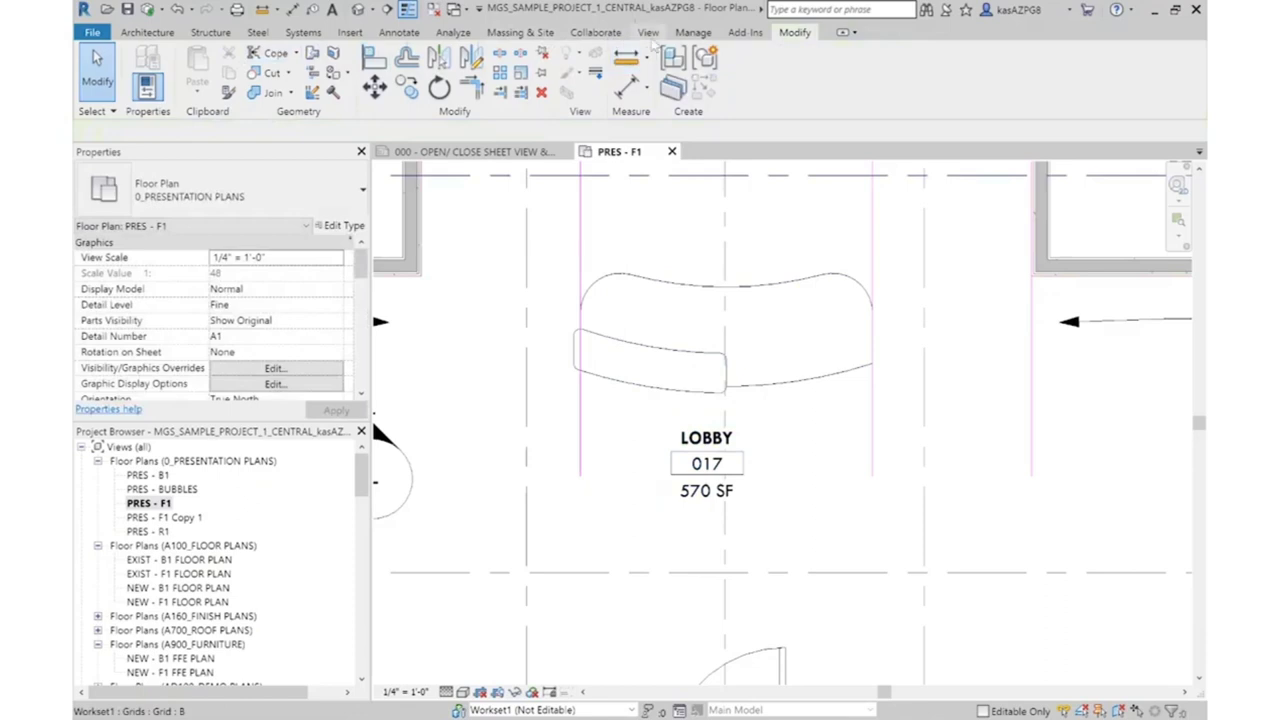
# Create a perspective camera view from the lobby's front left area, aimed across the reception desk toward the rear wall
pyautogui.click(648, 32)
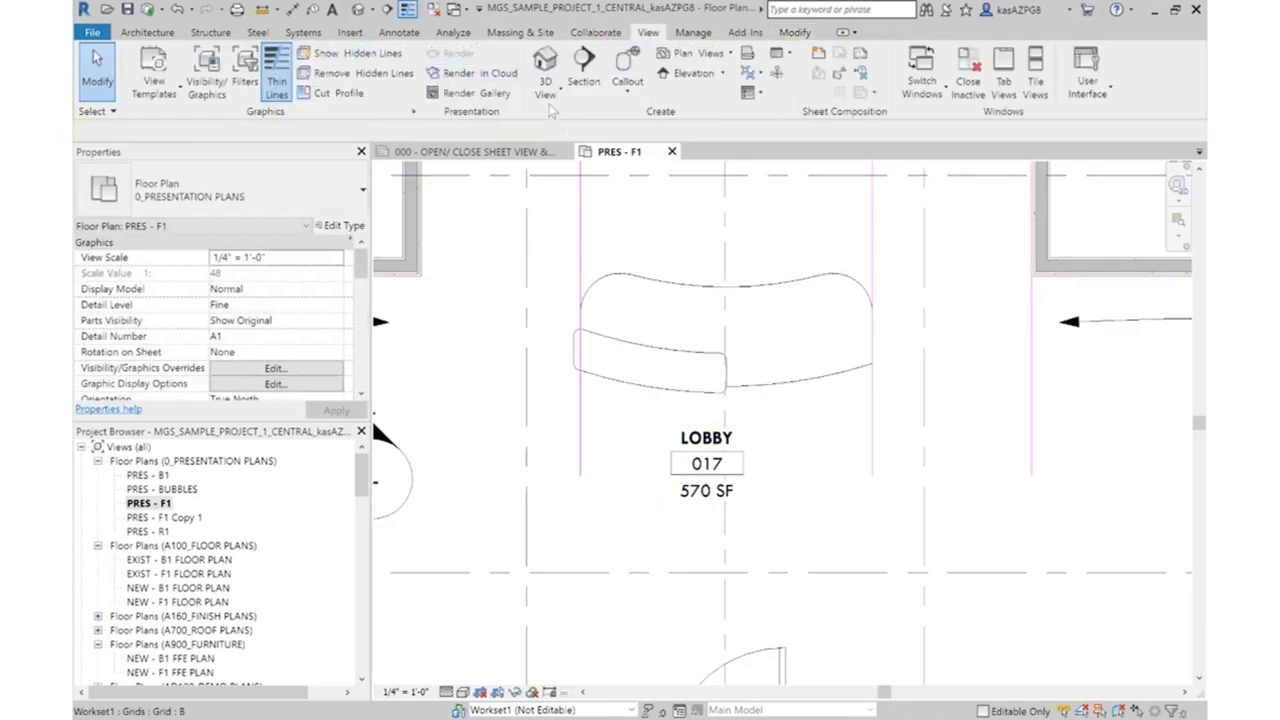
pyautogui.click(546, 96)
pyautogui.click(508, 146)
pyautogui.scroll(-5, 588, 450)
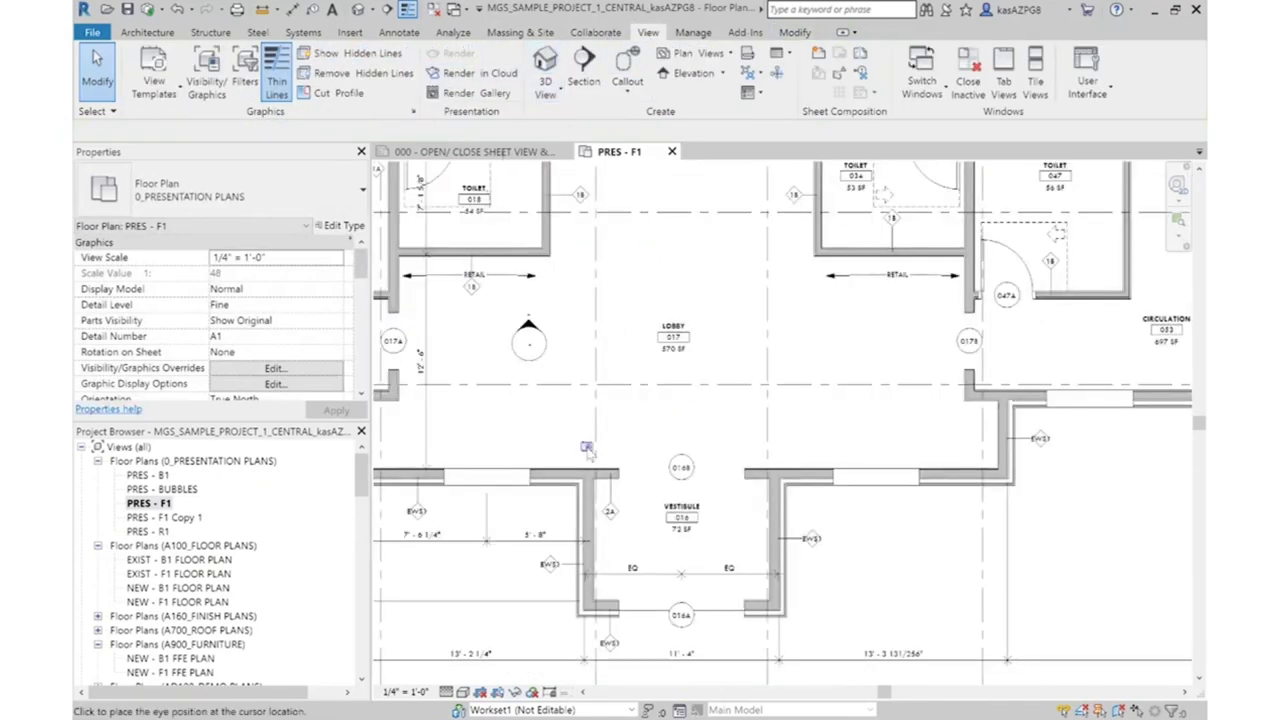
pyautogui.click(541, 420)
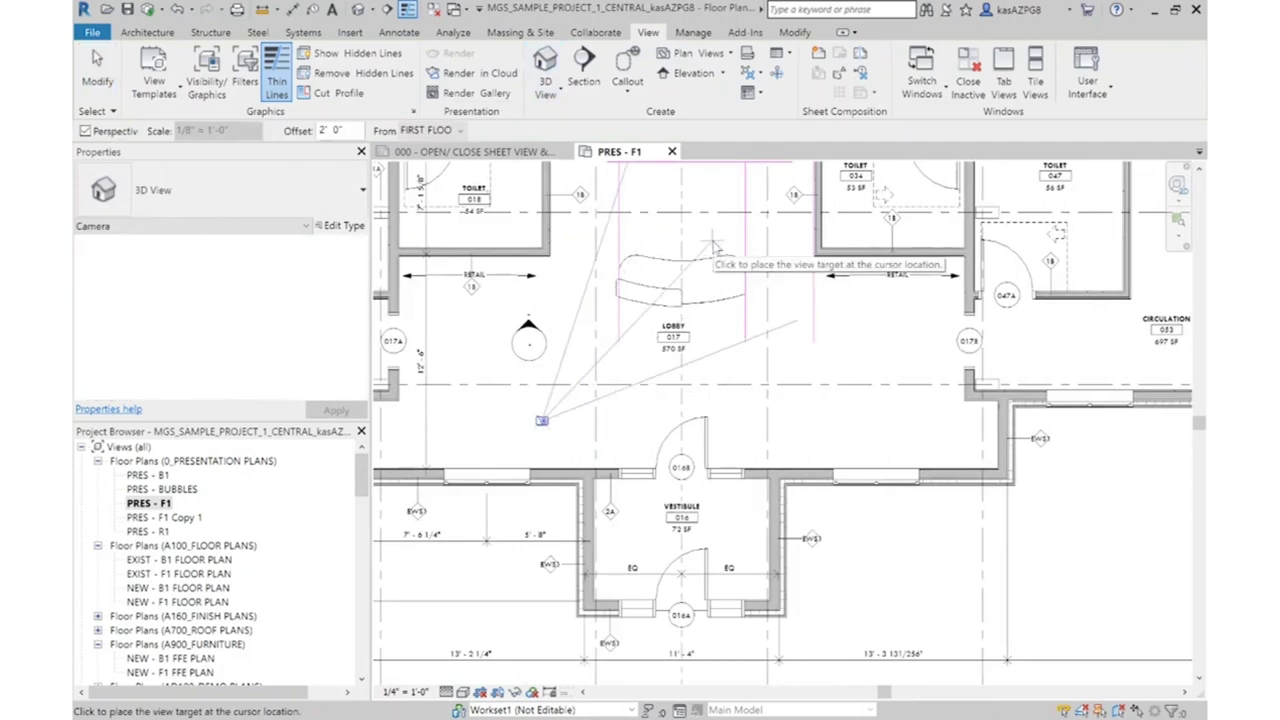
pyautogui.click(714, 247)
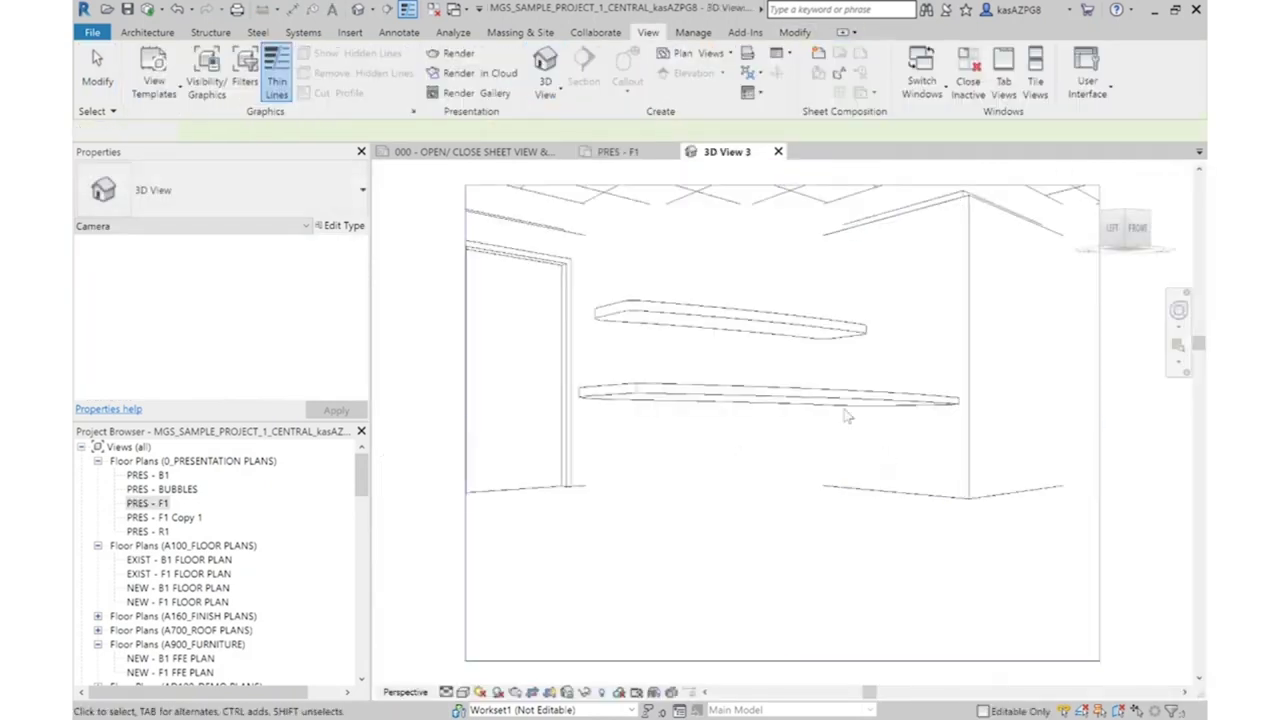
pyautogui.scroll(-4, 822, 524)
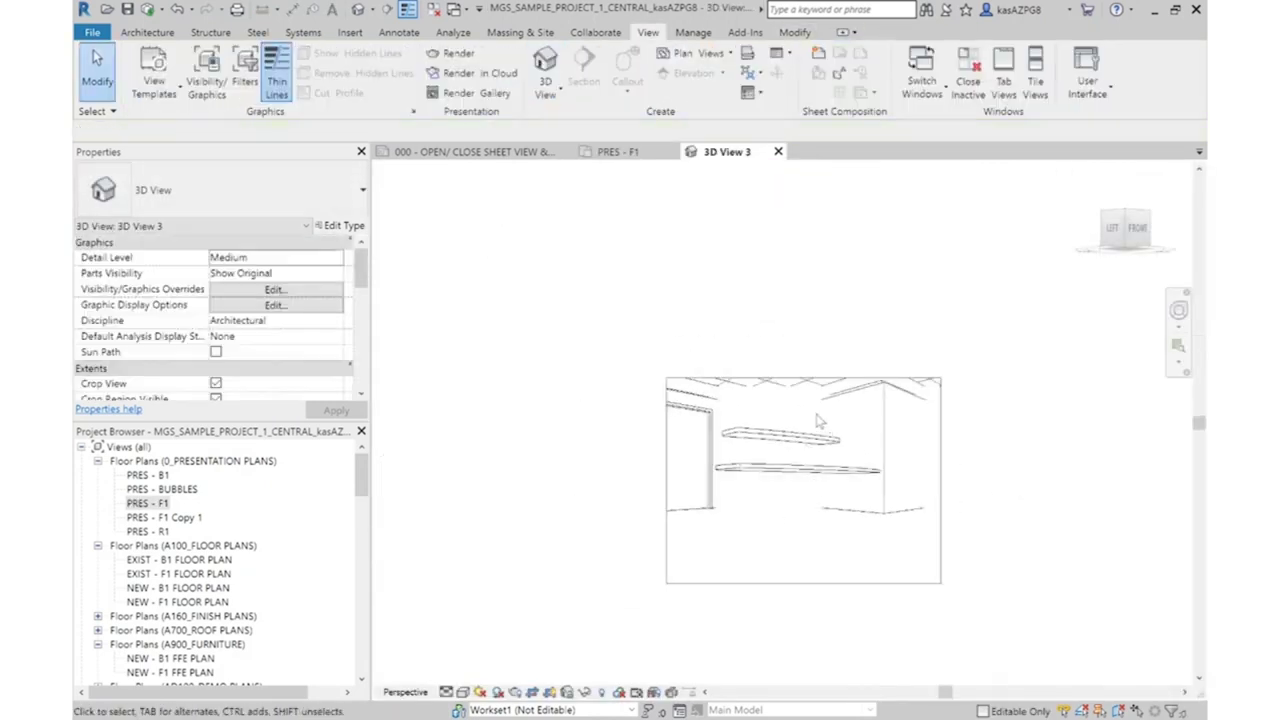
# Return to the PRES - F1 floor plan and open the reception desk casework for in-place editing
pyautogui.click(617, 151)
pyautogui.scroll(3, 727, 284)
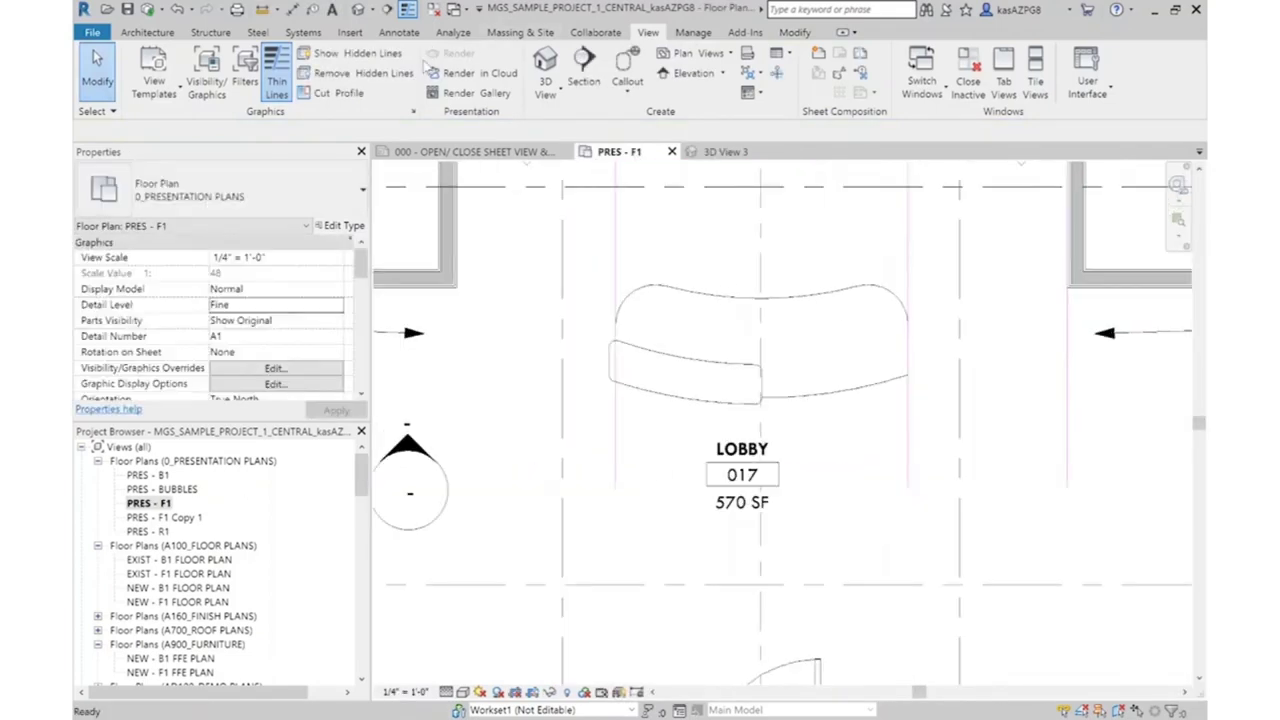
pyautogui.moveTo(808, 388); pyautogui.dragTo(752, 408, button='middle')
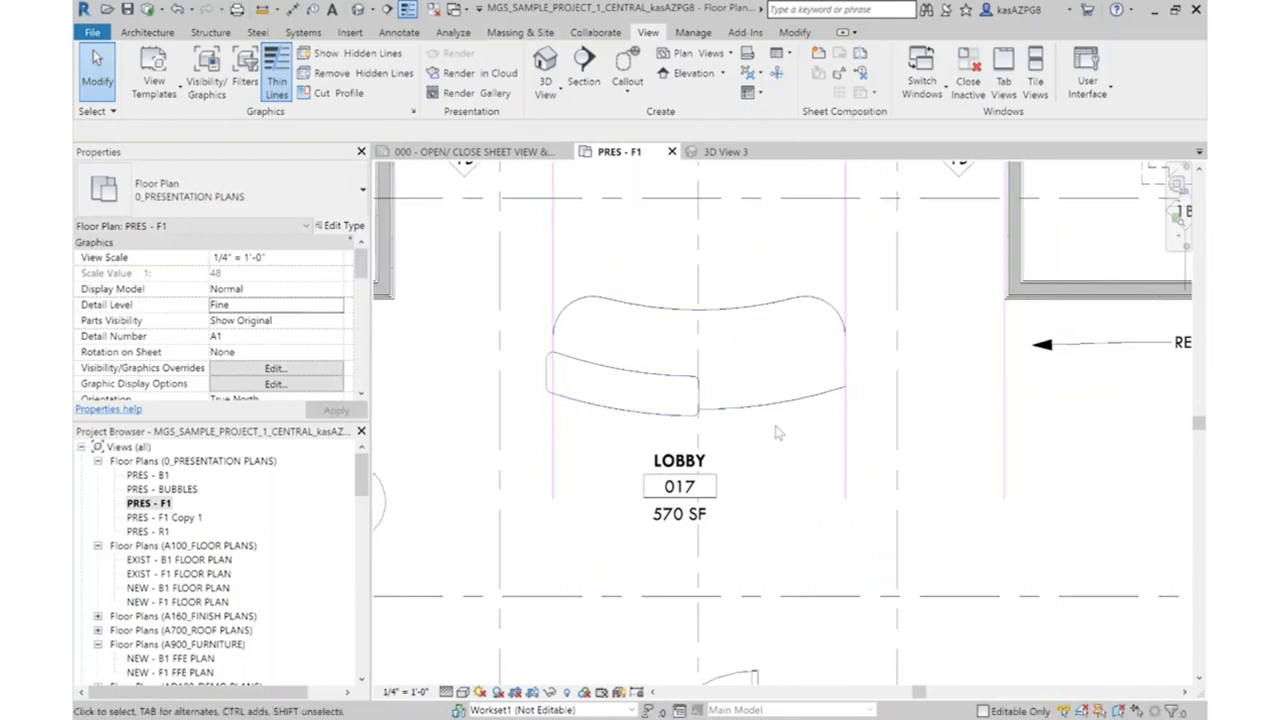
pyautogui.click(147, 32)
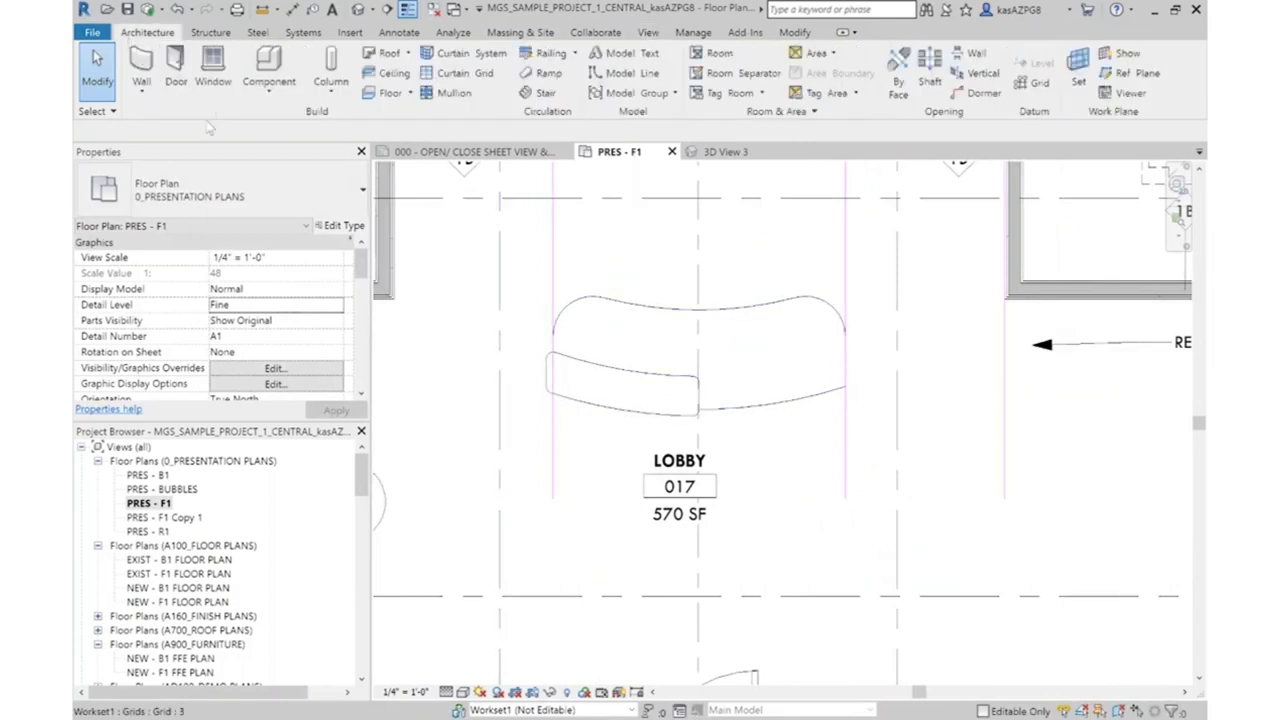
pyautogui.click(141, 86)
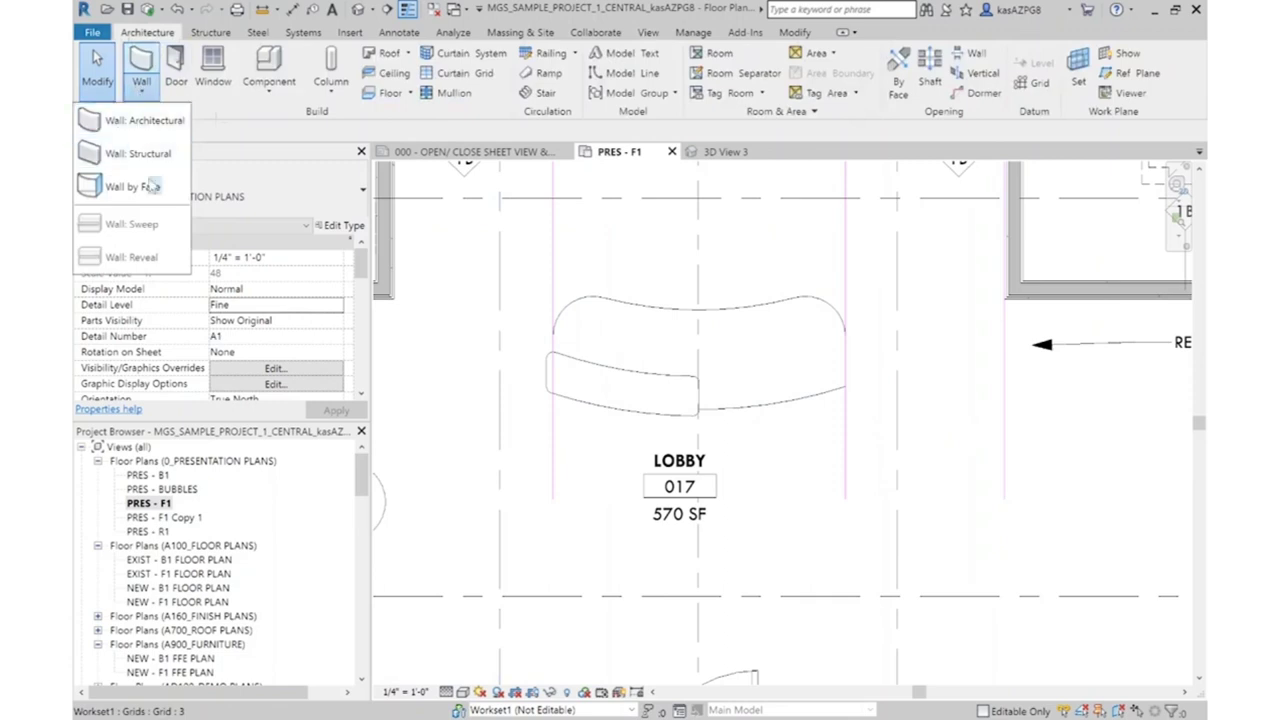
pyautogui.click(680, 340)
pyautogui.click(768, 304)
pyautogui.click(762, 308)
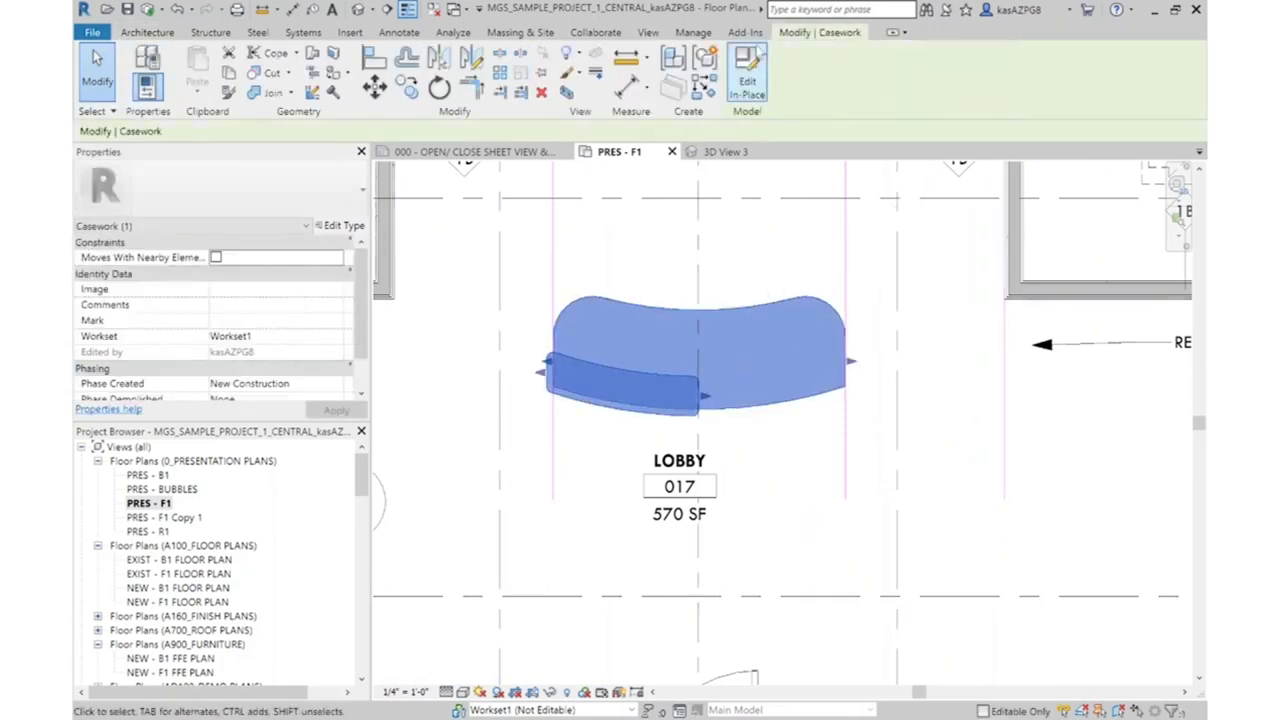
pyautogui.click(747, 75)
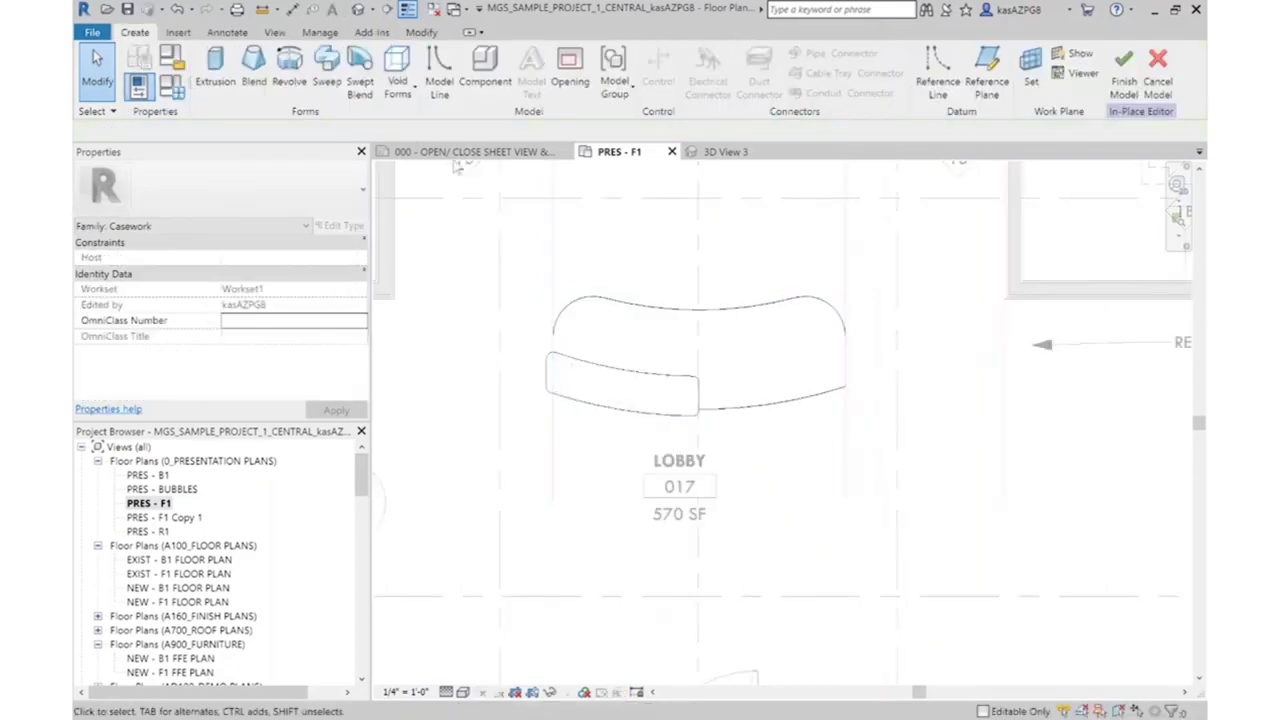
# Start a new extrusion and sketch one arc offset 1" inside the work surface's front edge and another offset 6" behind it
pyautogui.click(215, 70)
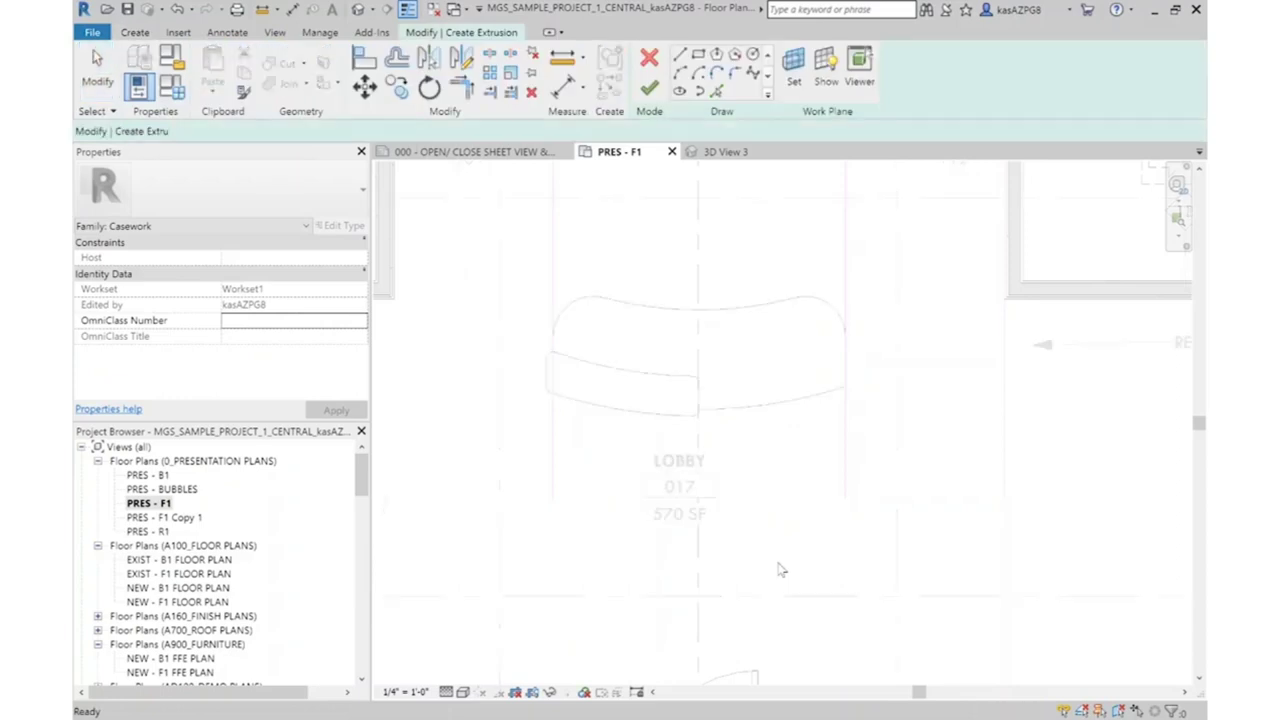
pyautogui.click(716, 90)
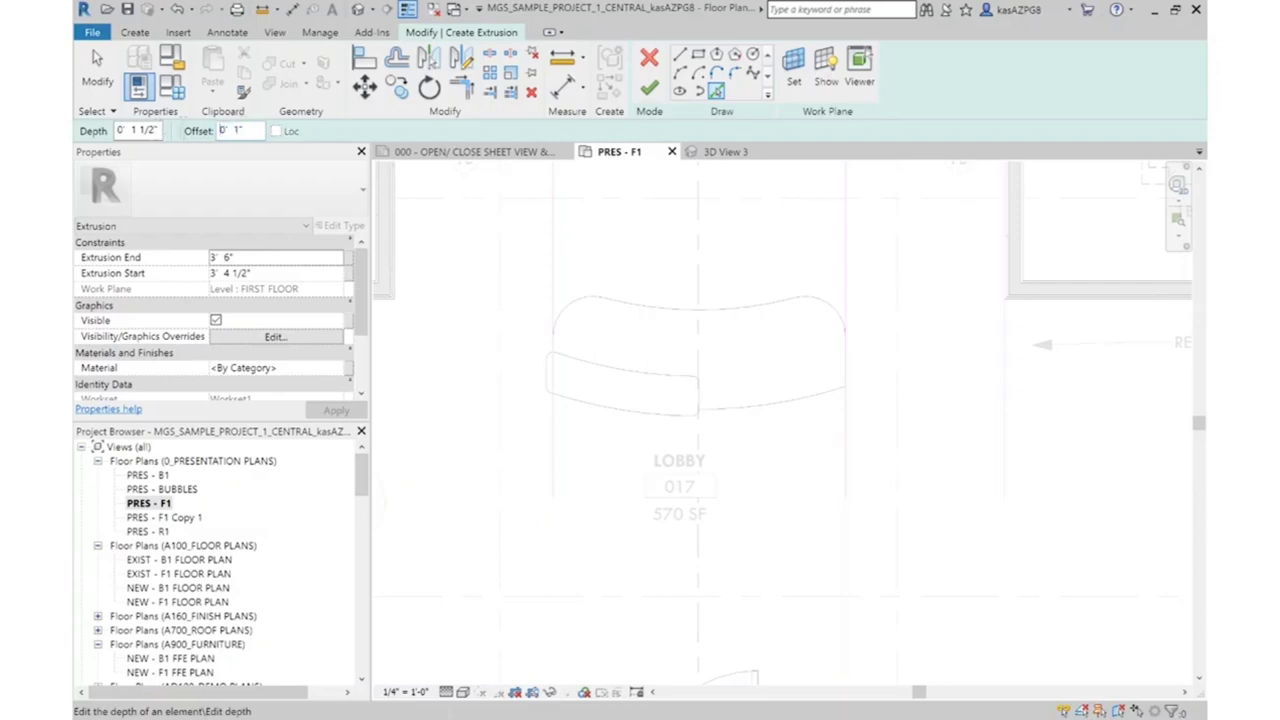
pyautogui.click(790, 403)
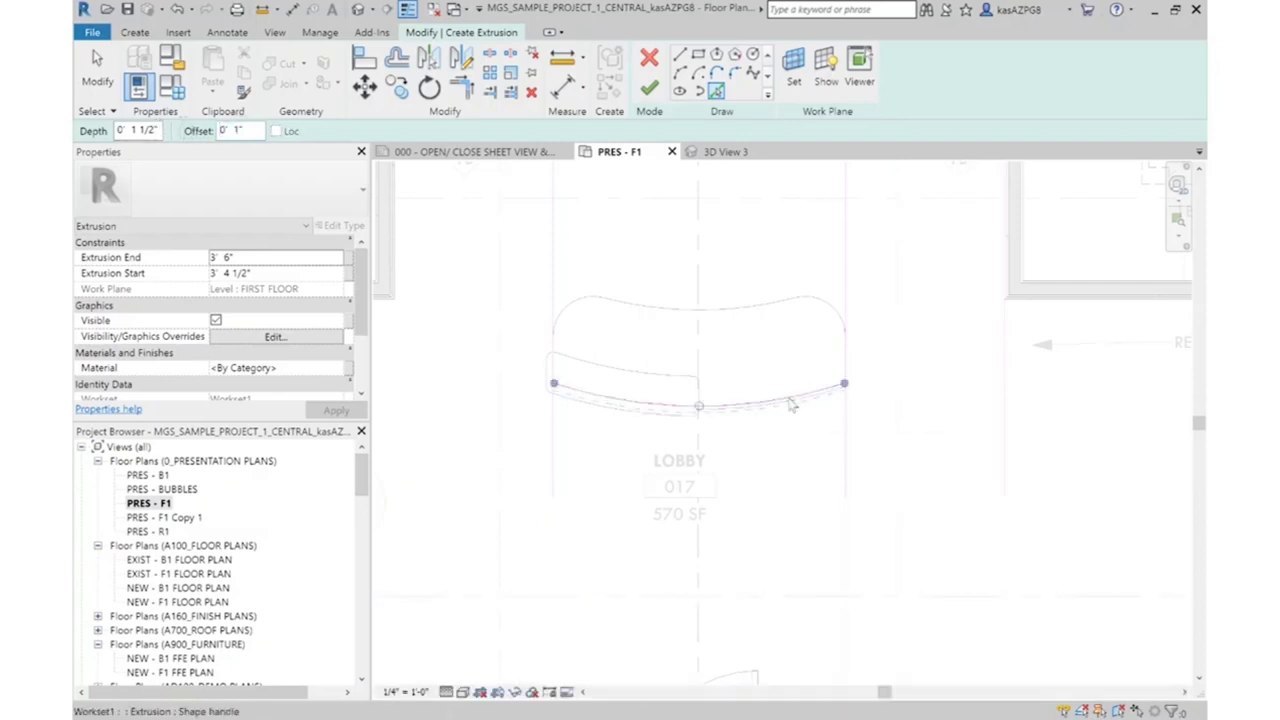
pyautogui.scroll(2, 726, 284)
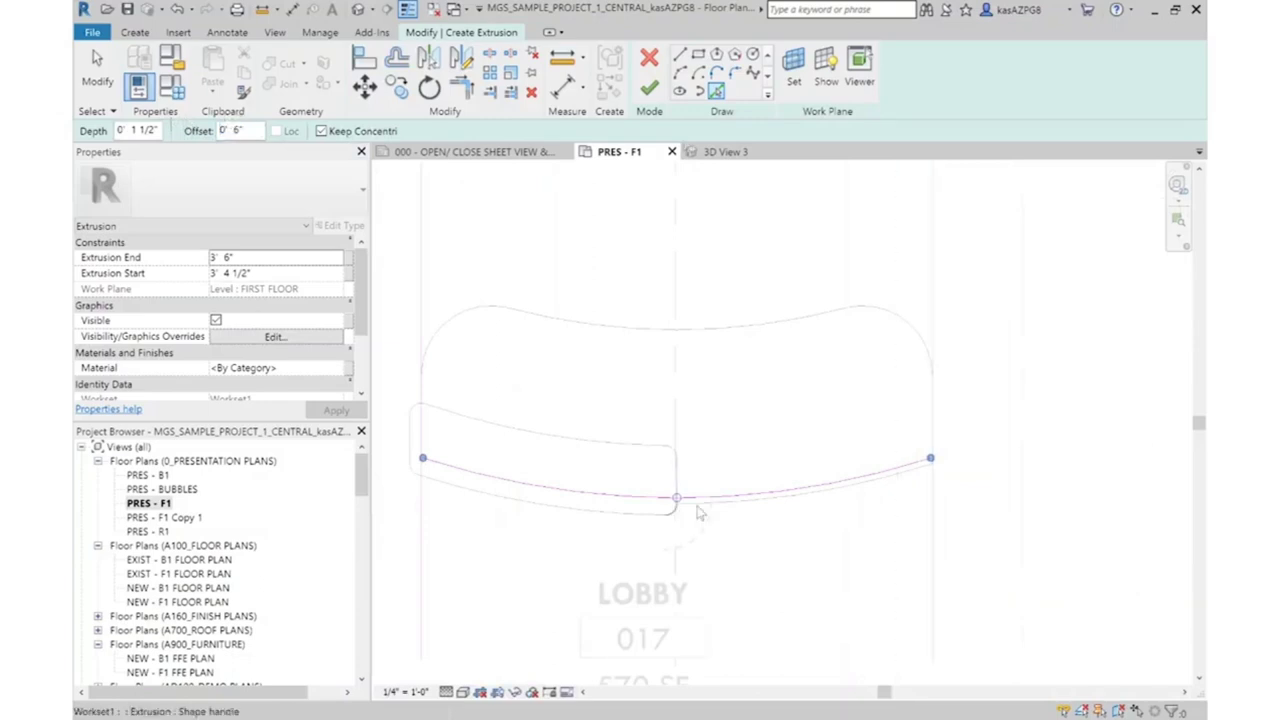
pyautogui.scroll(2, 705, 500)
pyautogui.moveTo(714, 499); pyautogui.dragTo(714, 447)
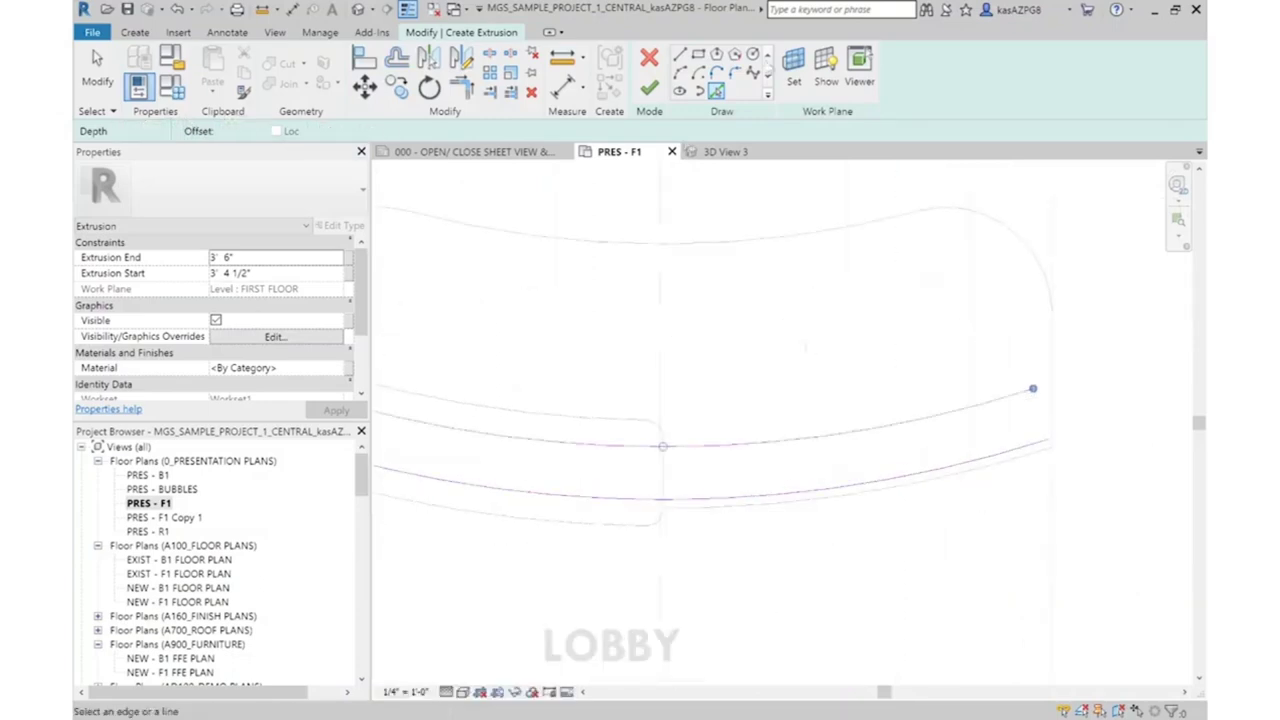
# Offset the work surface's side edges 1" inward to form the base's side lines, deleting the left line placed outside the desk
pyautogui.press('l')
pyautogui.press('i')
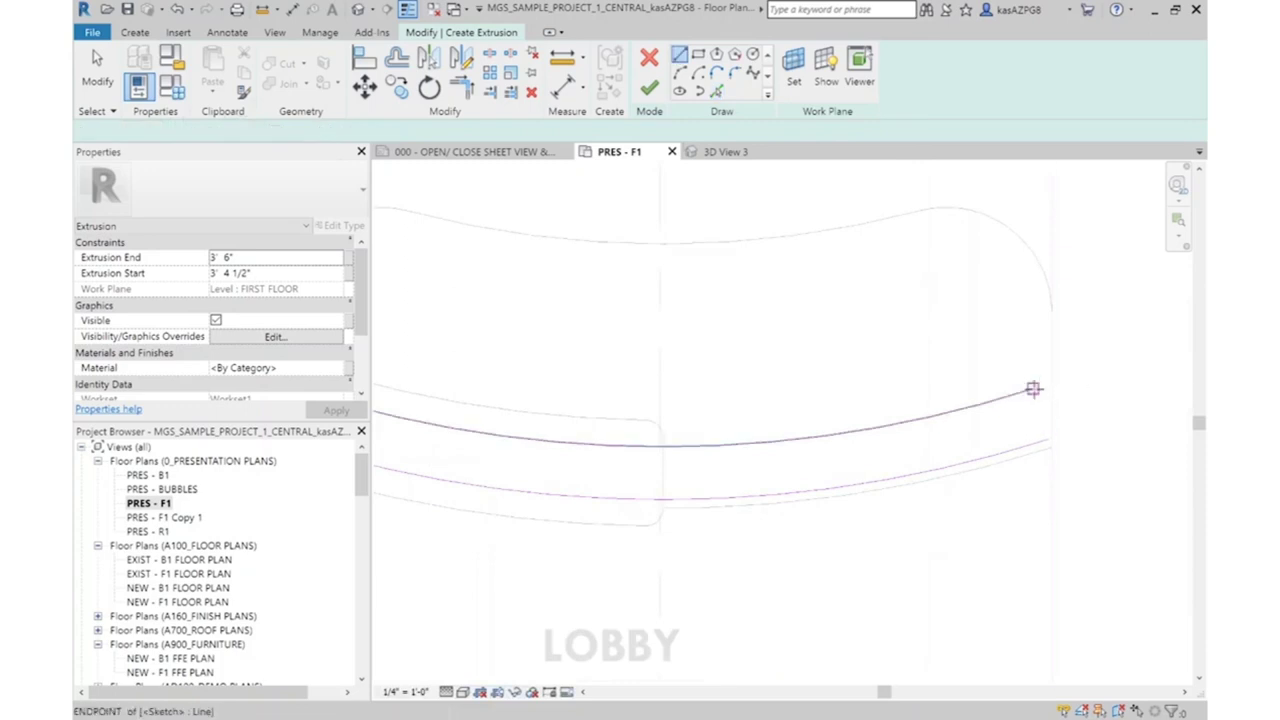
pyautogui.press('p')
pyautogui.press('k')
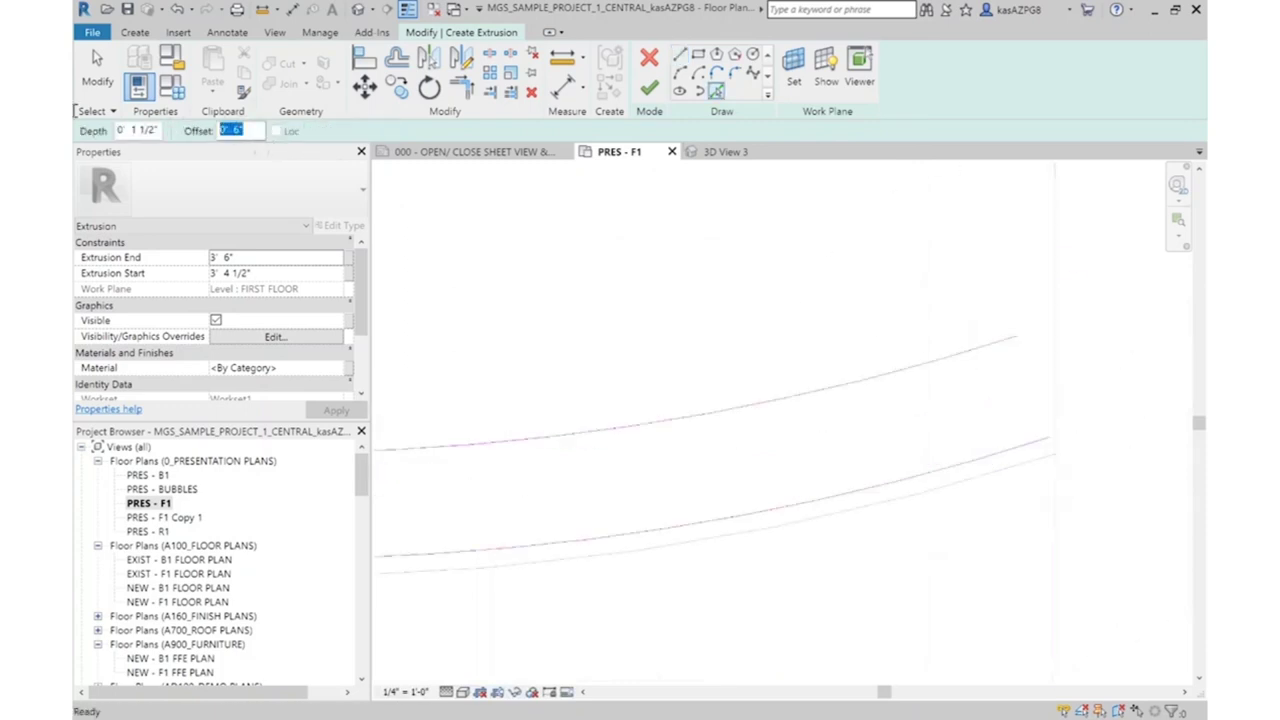
pyautogui.click(1035, 403)
pyautogui.scroll(-2, 1128, 366)
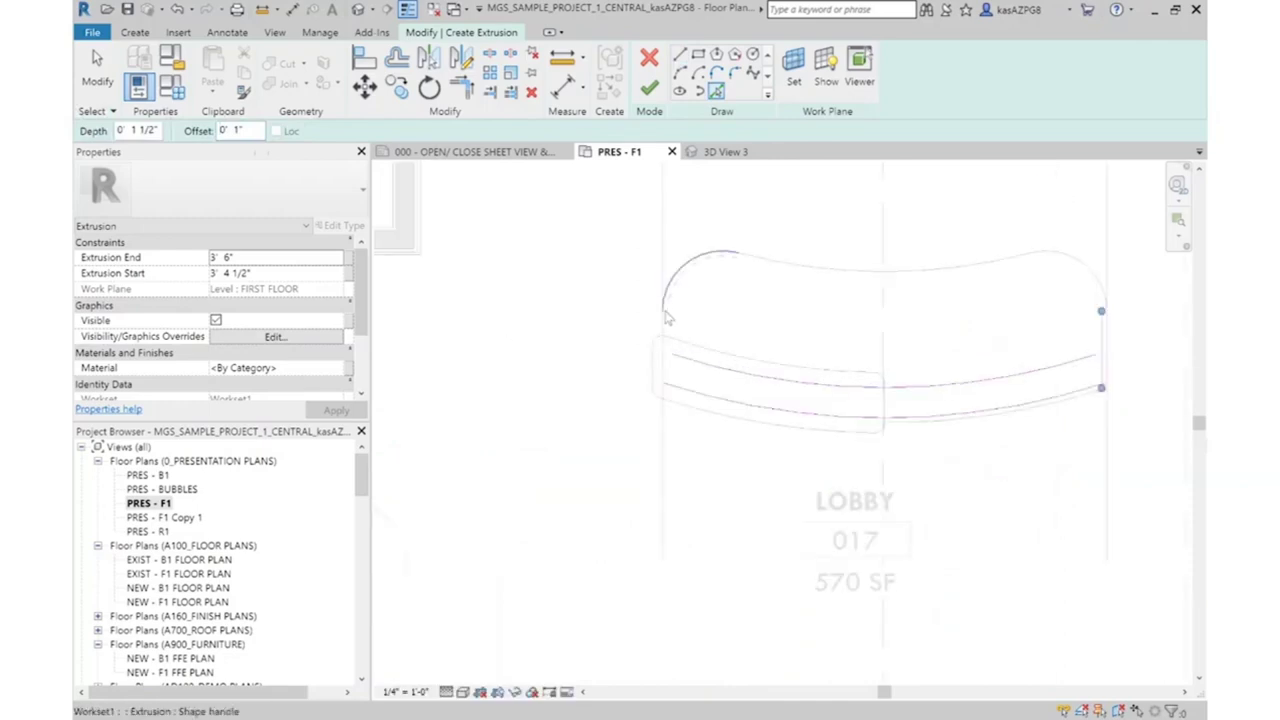
pyautogui.click(658, 340)
pyautogui.scroll(2, 663, 350)
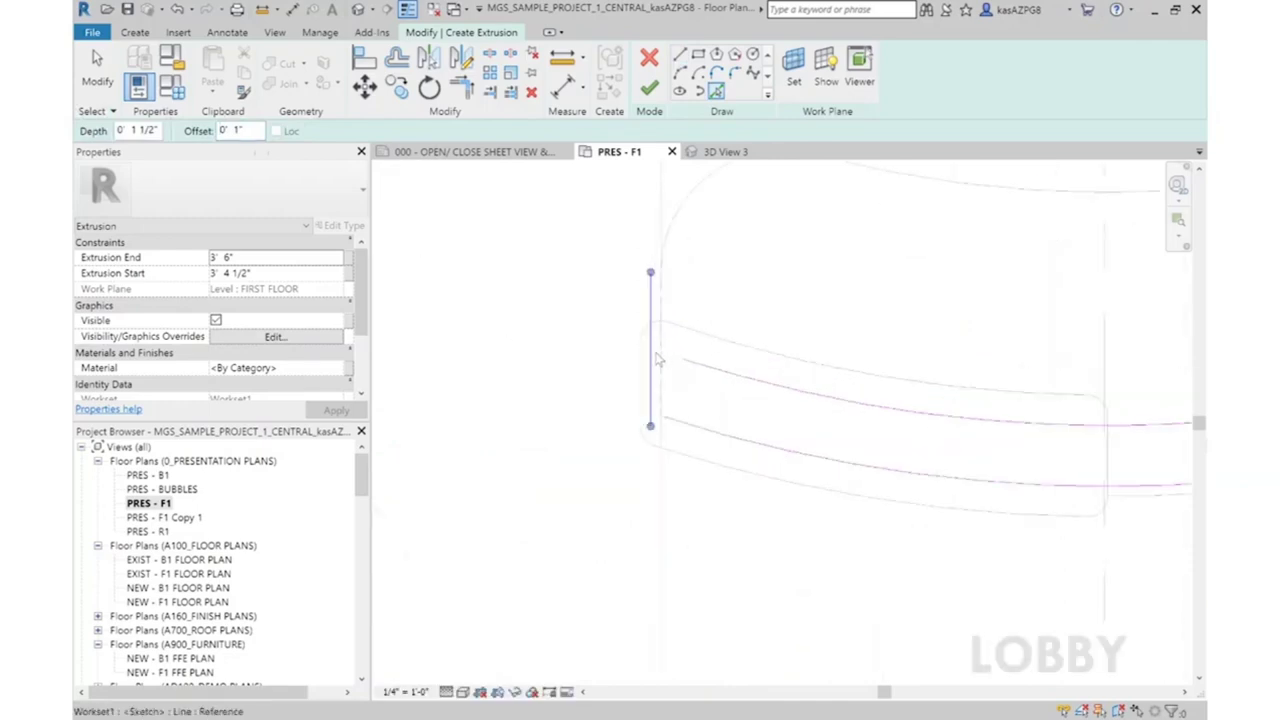
pyautogui.press('Escape')
pyautogui.press('Escape')
pyautogui.click(651, 325)
pyautogui.press('Delete')
# Trim the two base arcs and the side lines to corners to close the profile
pyautogui.click(460, 88)
pyautogui.click(674, 380)
pyautogui.click(714, 462)
pyautogui.scroll(-2, 737, 530)
pyautogui.scroll(3, 1000, 380)
pyautogui.click(957, 413)
pyautogui.click(1022, 360)
pyautogui.press('Escape')
pyautogui.scroll(-3, 890, 463)
pyautogui.scroll(2, 890, 463)
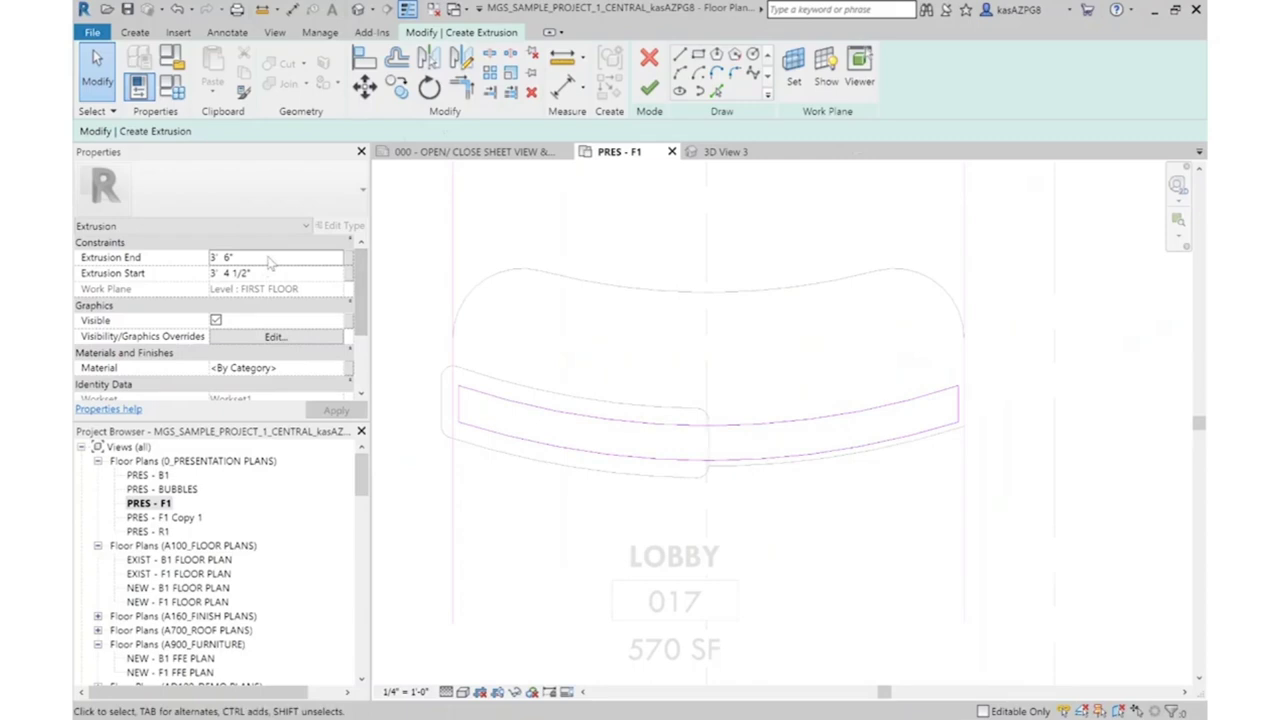
# Set the base extrusion's end to 2' 4 1/2" and its start to 0' 0", and finish the extrusion
pyautogui.click(262, 258)
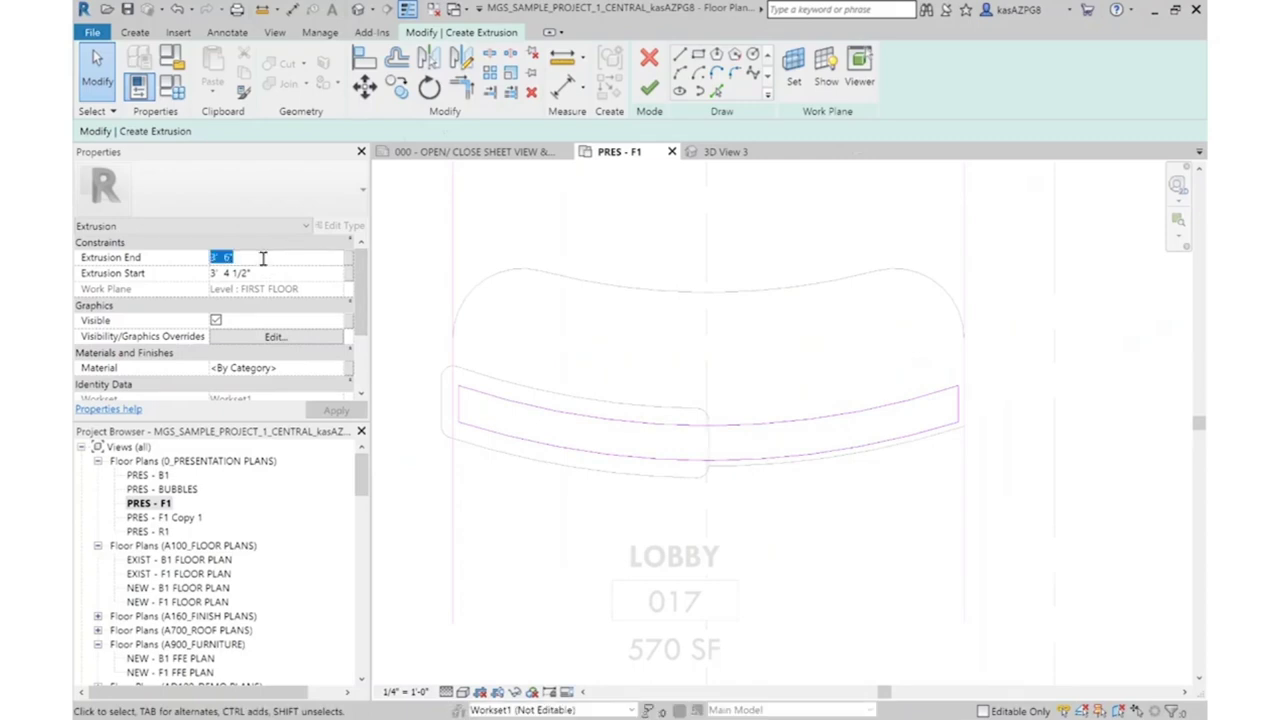
pyautogui.write("2'")
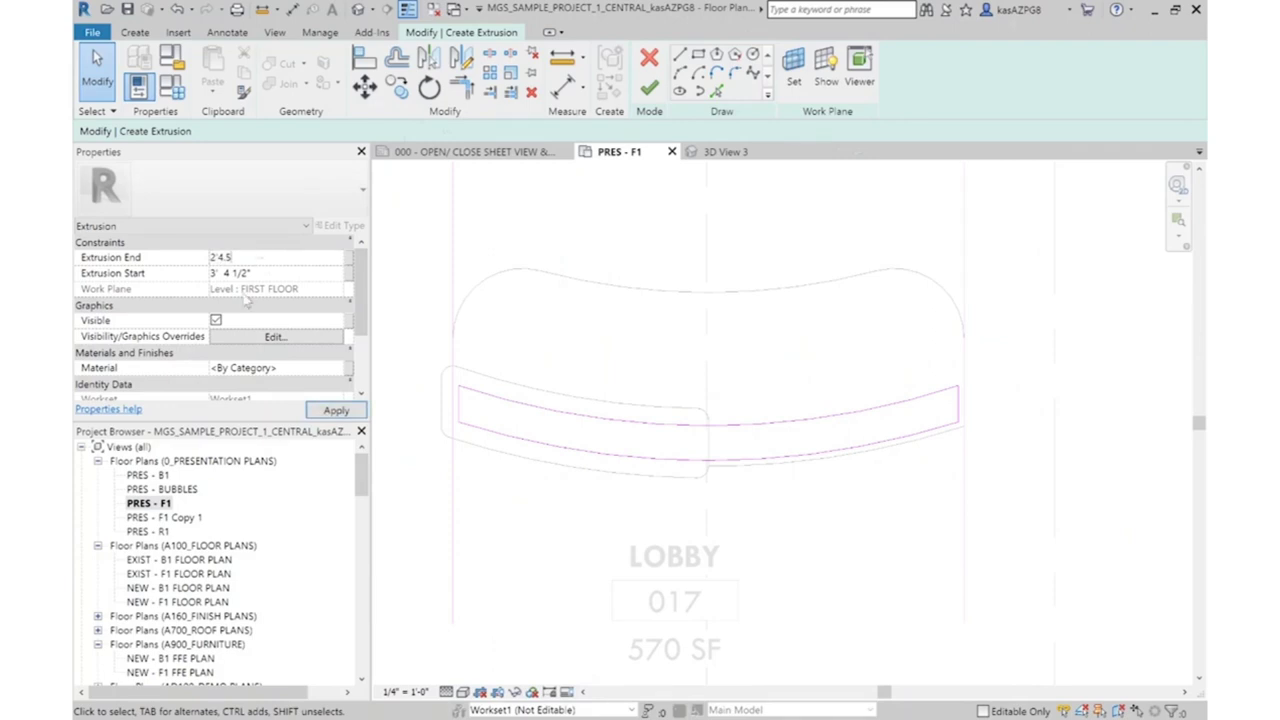
pyautogui.click(293, 274)
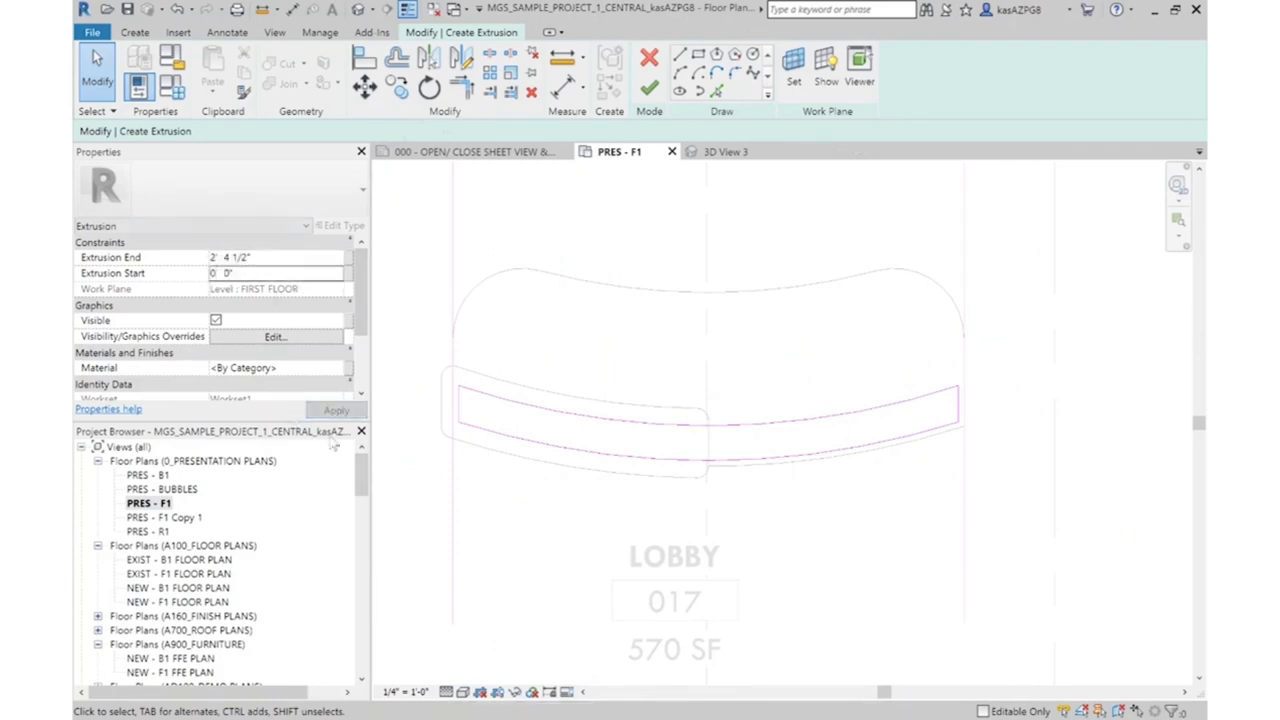
pyautogui.click(649, 88)
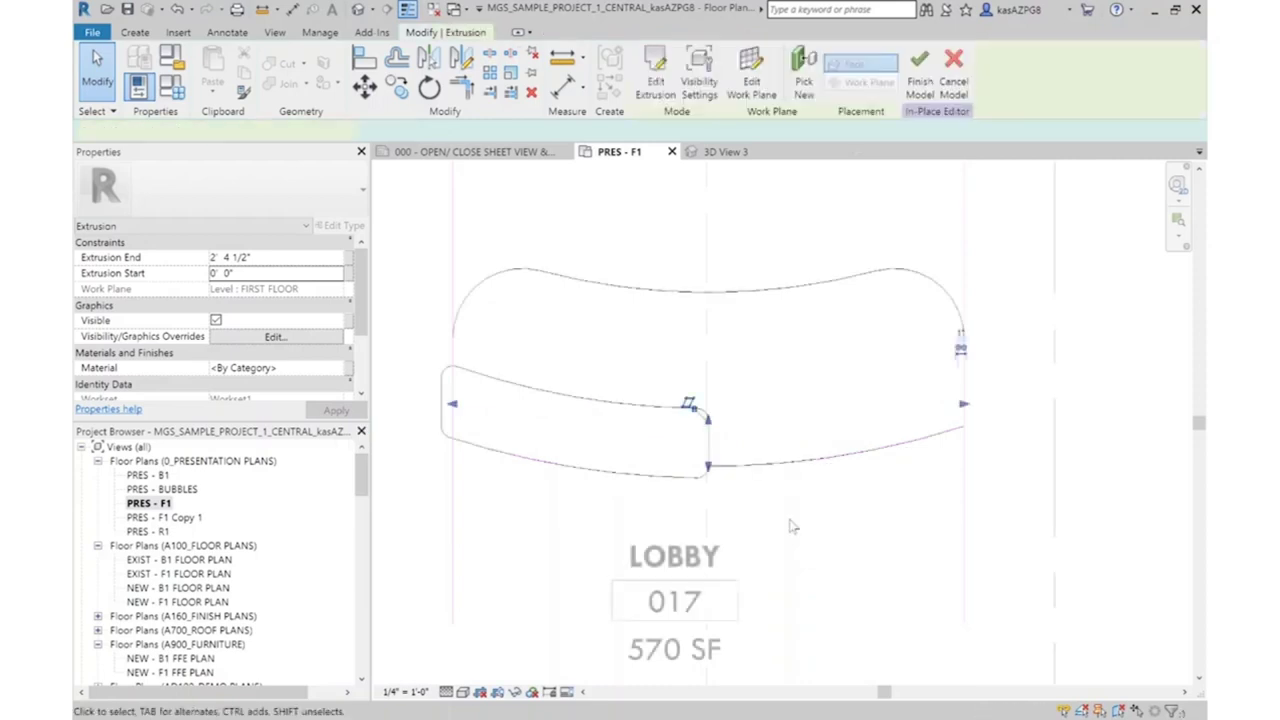
# Start another extrusion and sketch an arc 1" inside the work surface's front edge, with a copy offset 6" behind it
pyautogui.click(843, 290)
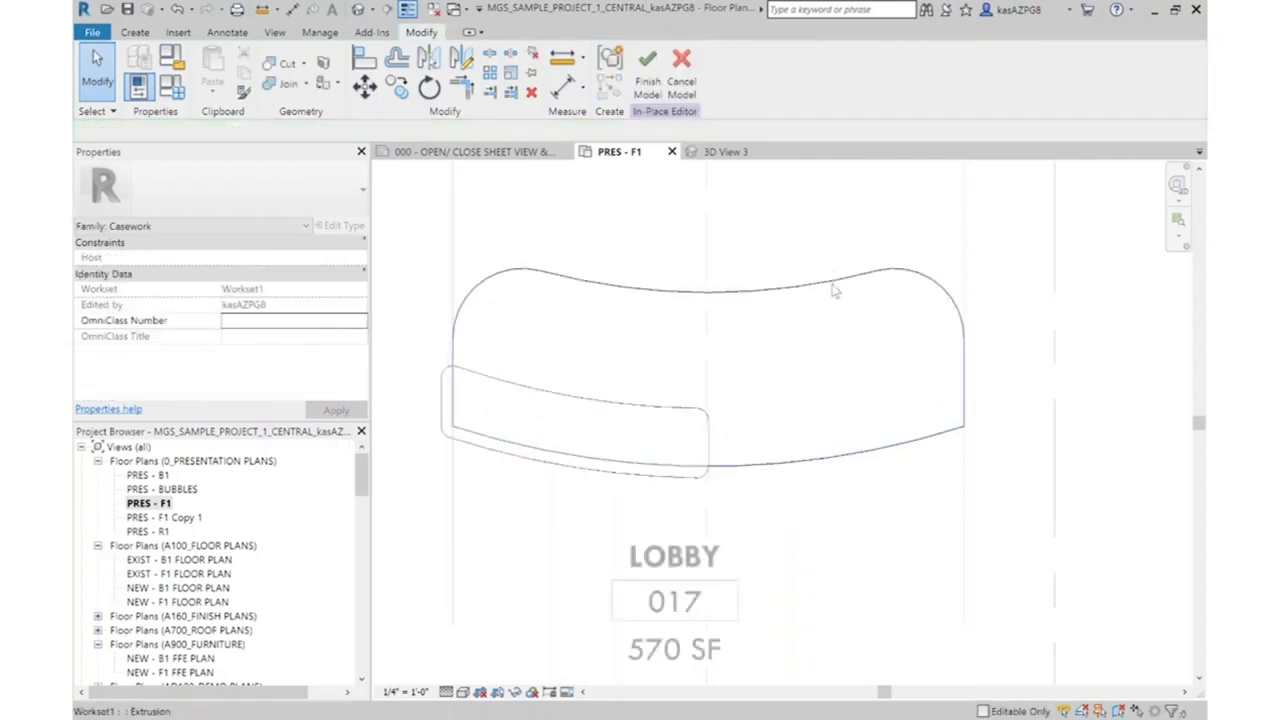
pyautogui.click(843, 290)
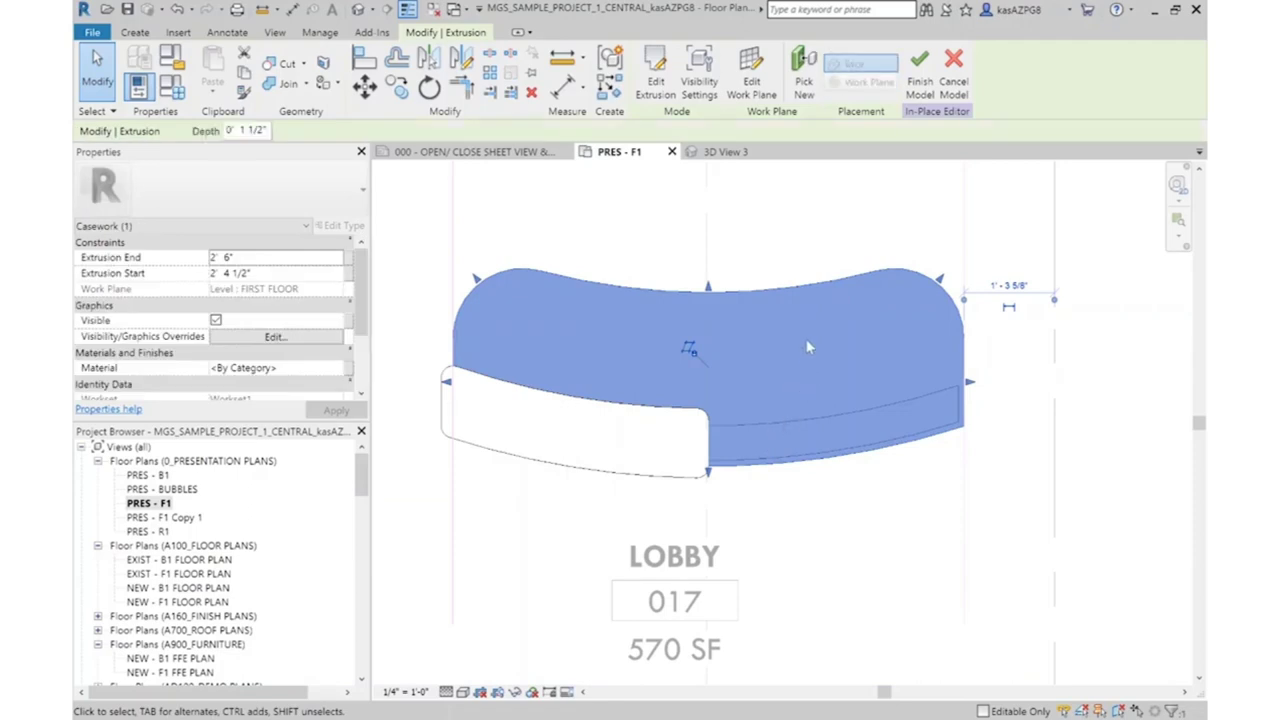
pyautogui.press('Escape')
pyautogui.press('Return')
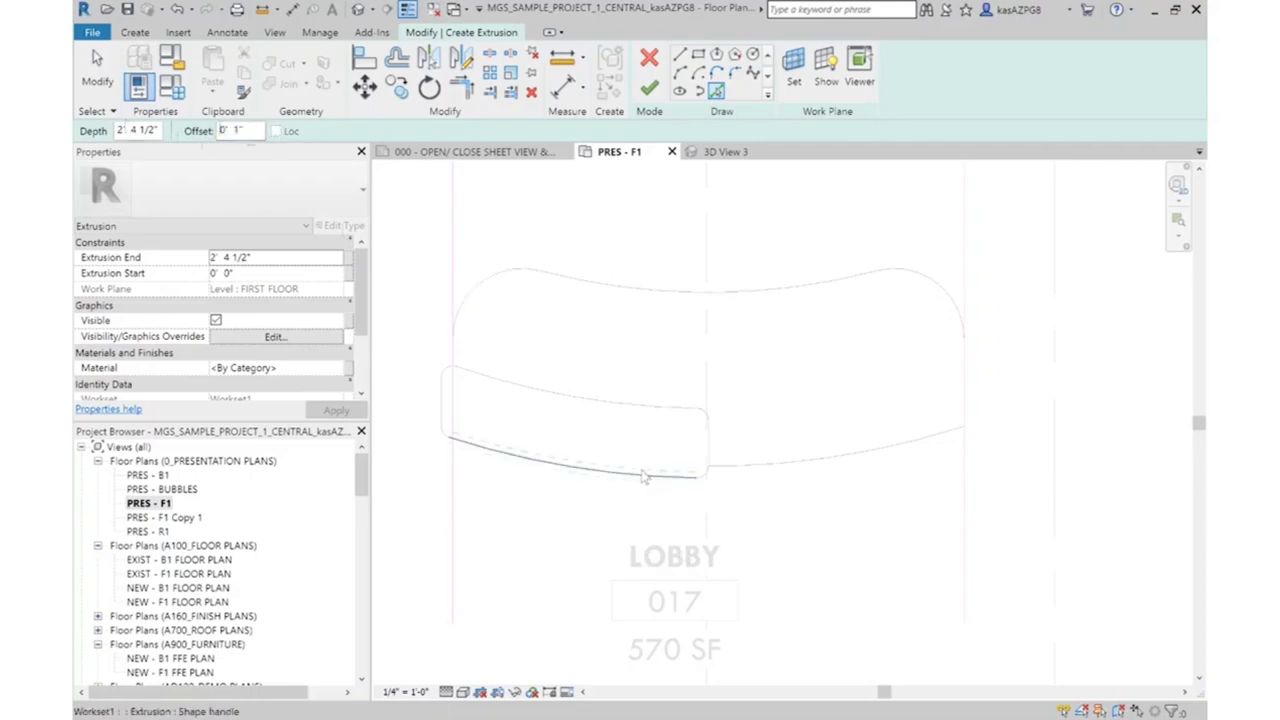
pyautogui.scroll(3, 643, 477)
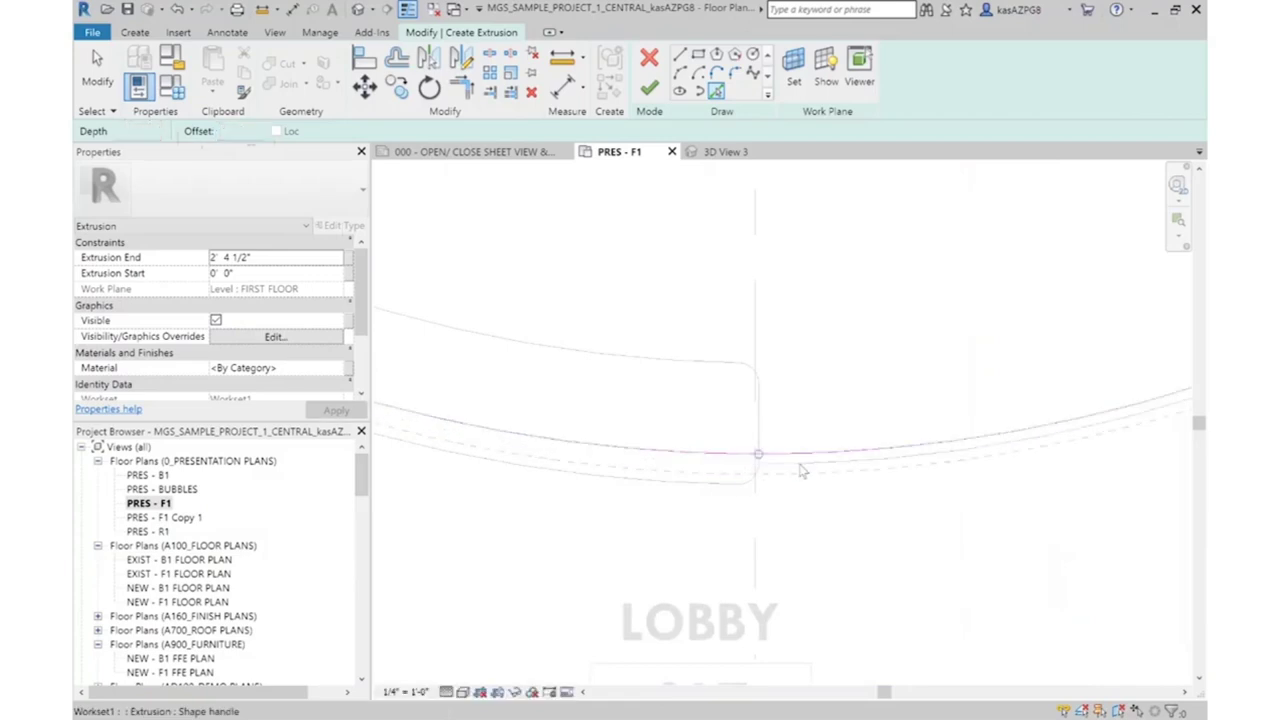
pyautogui.press('Escape')
pyautogui.moveTo(787, 470); pyautogui.dragTo(895, 450, button='middle')
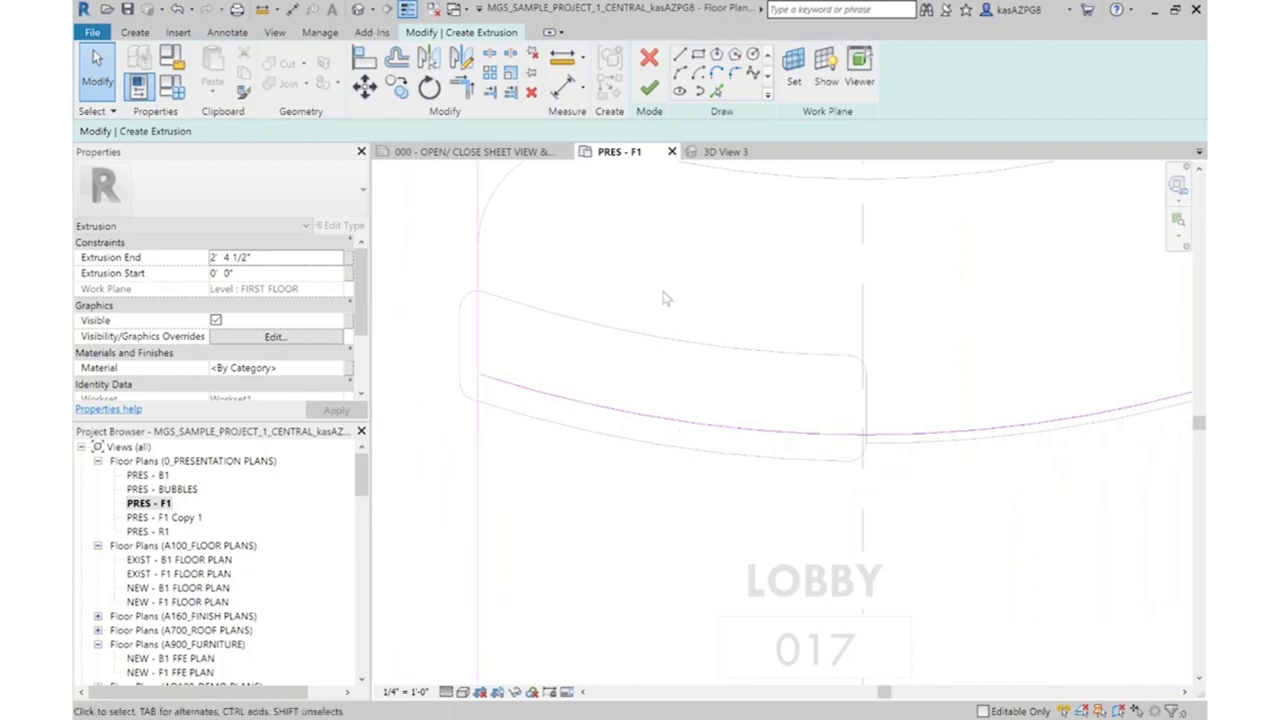
pyautogui.click(396, 57)
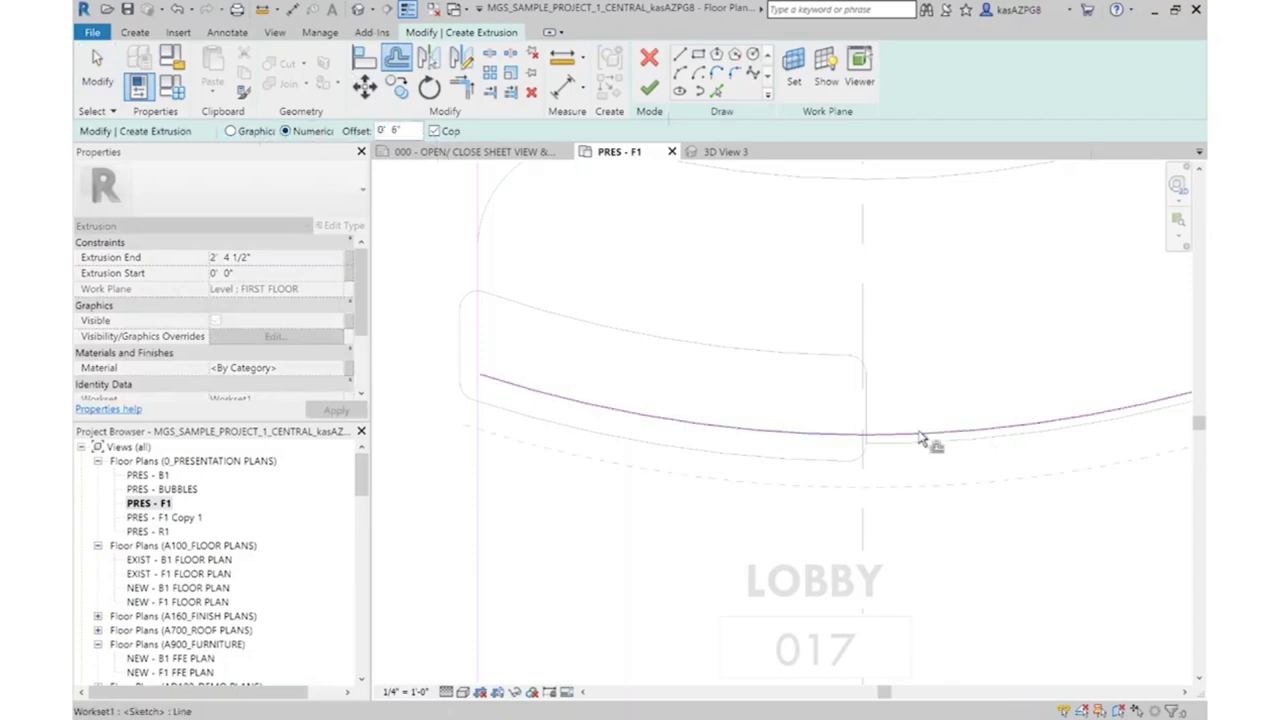
pyautogui.click(818, 436)
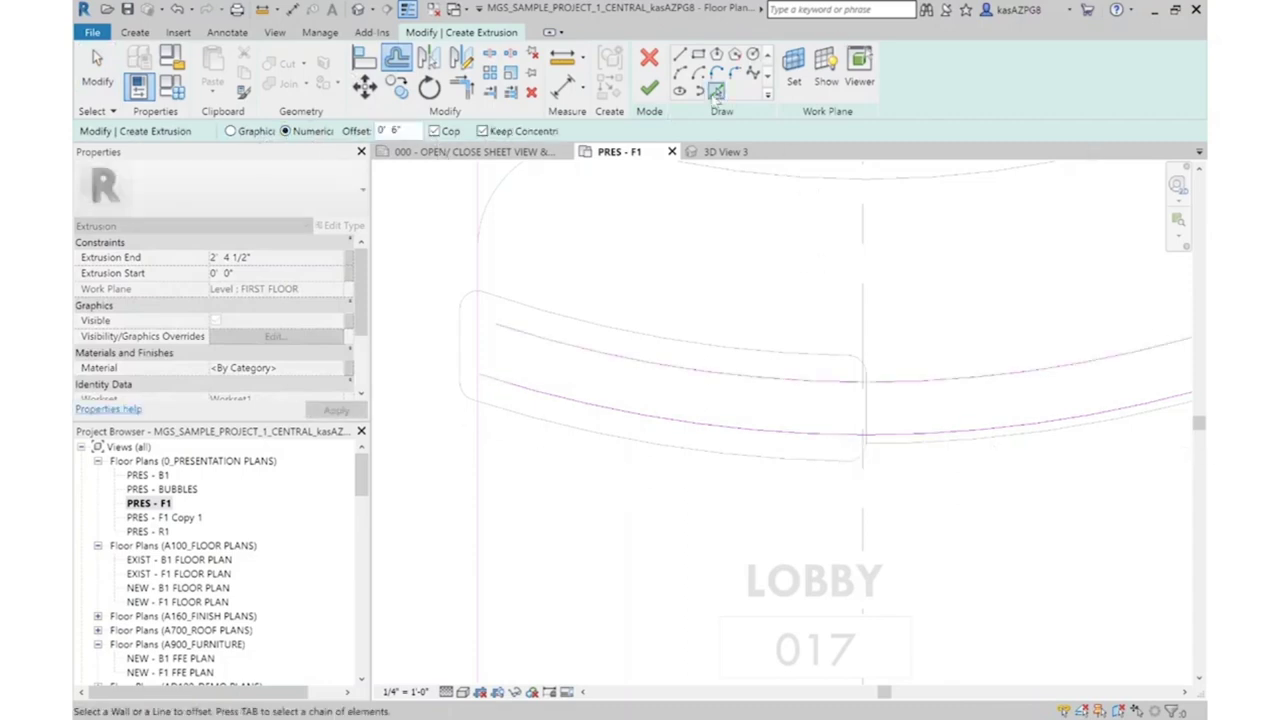
# Add a side line 1" inside the work surface's left edge and trim both support arcs to corners with it
pyautogui.press('Escape')
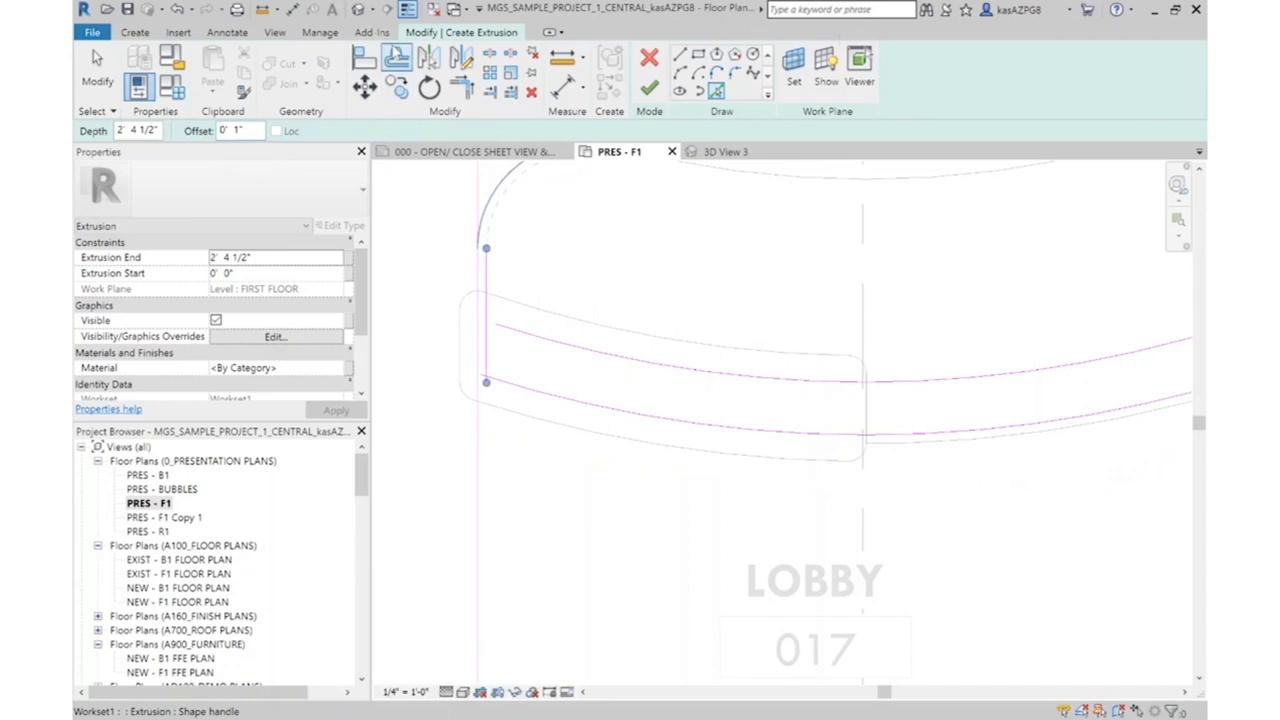
pyautogui.click(462, 92)
pyautogui.click(499, 330)
pyautogui.click(485, 340)
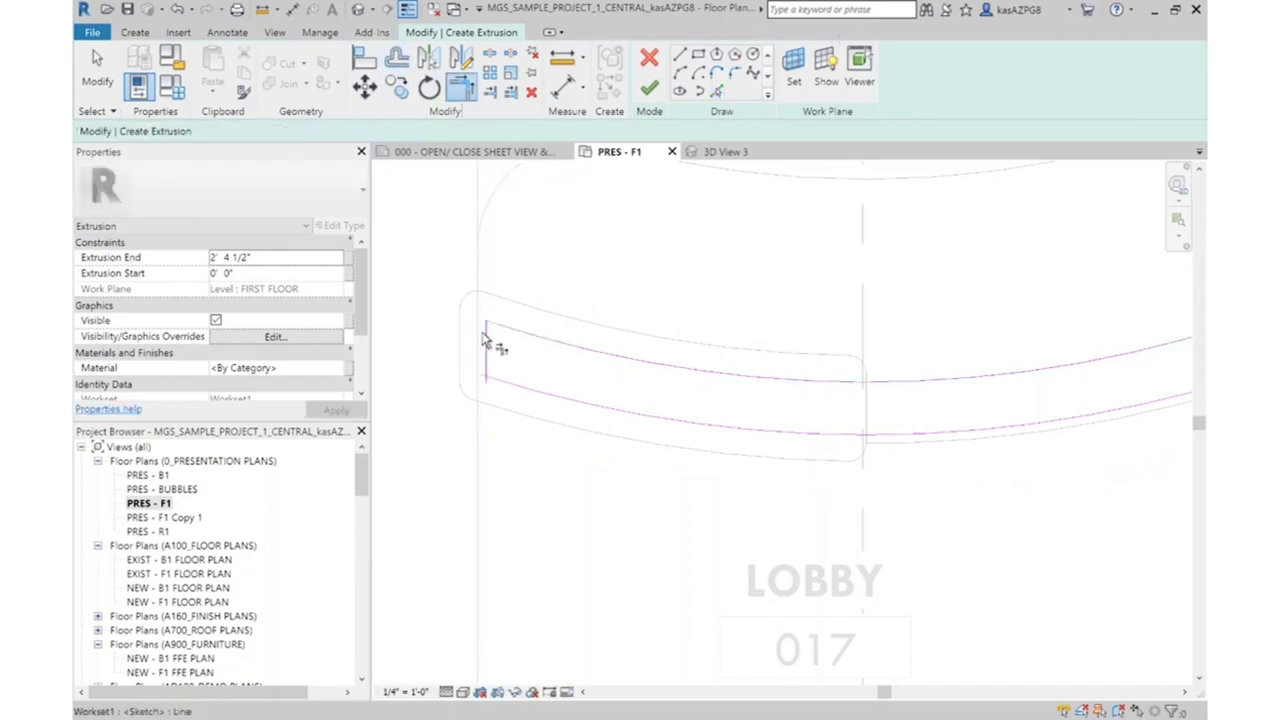
pyautogui.click(512, 393)
pyautogui.scroll(3, 894, 400)
pyautogui.scroll(-3, 894, 400)
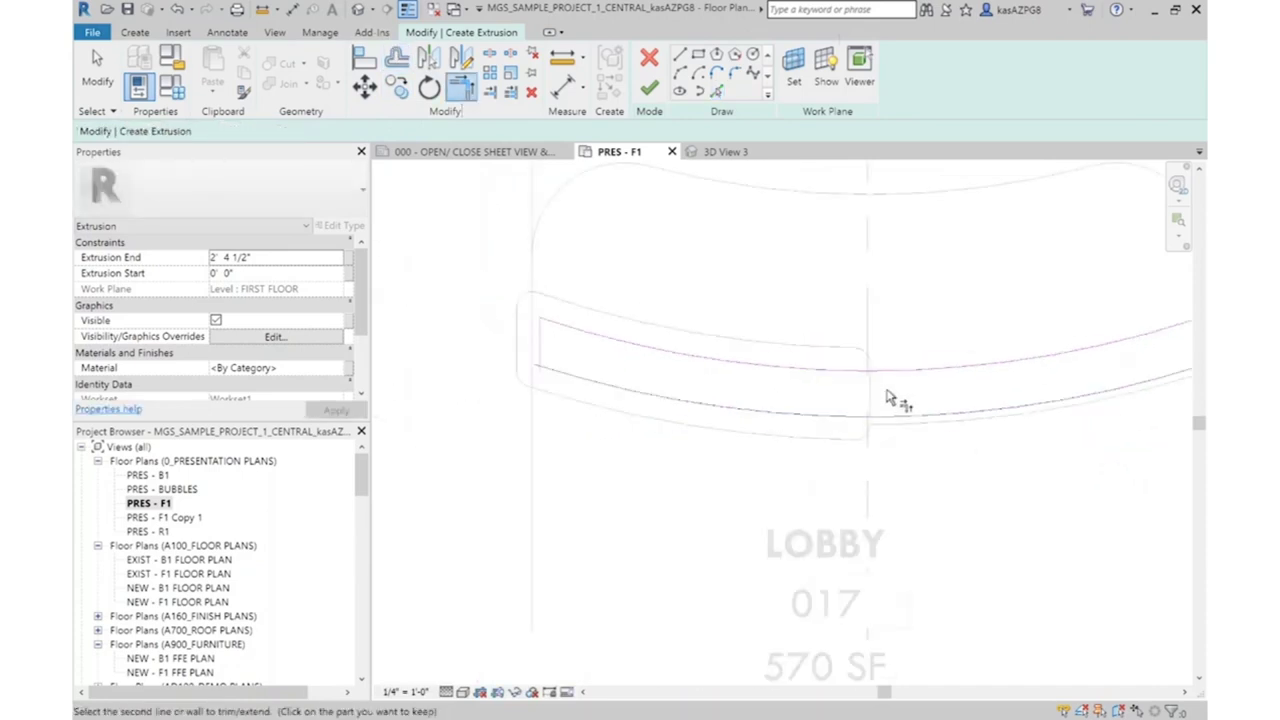
pyautogui.scroll(2, 888, 398)
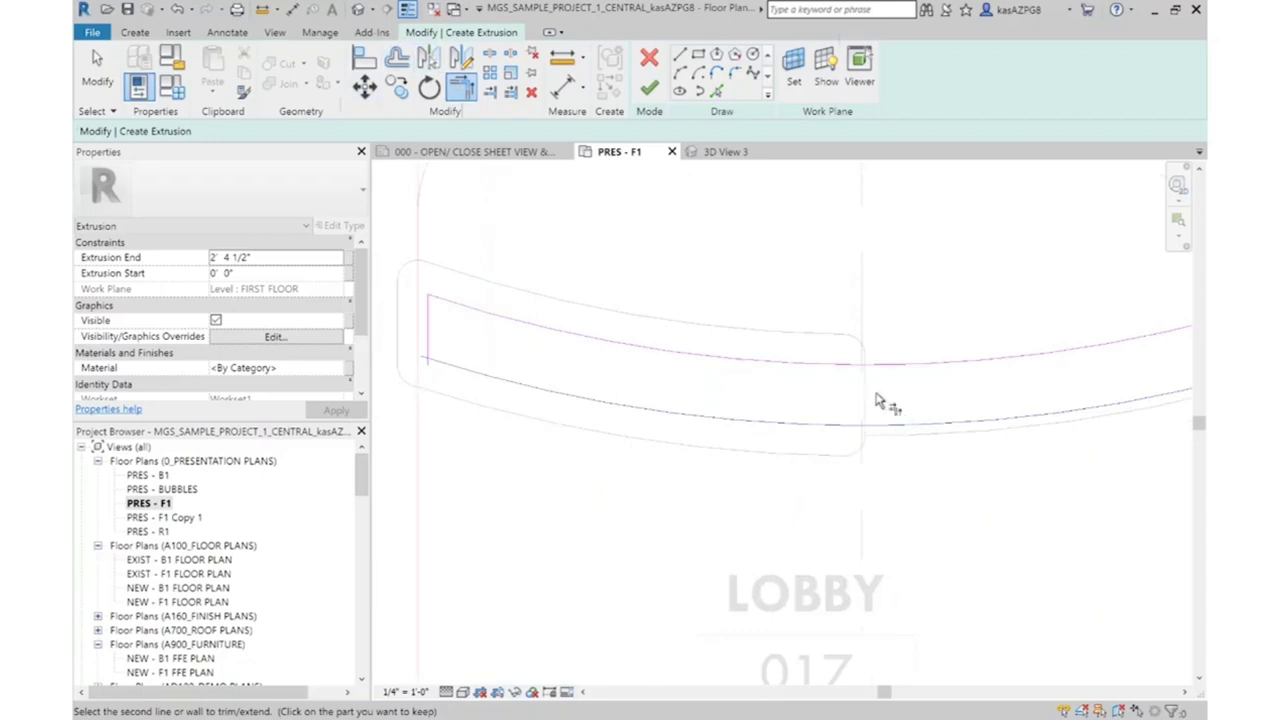
pyautogui.scroll(3, 909, 423)
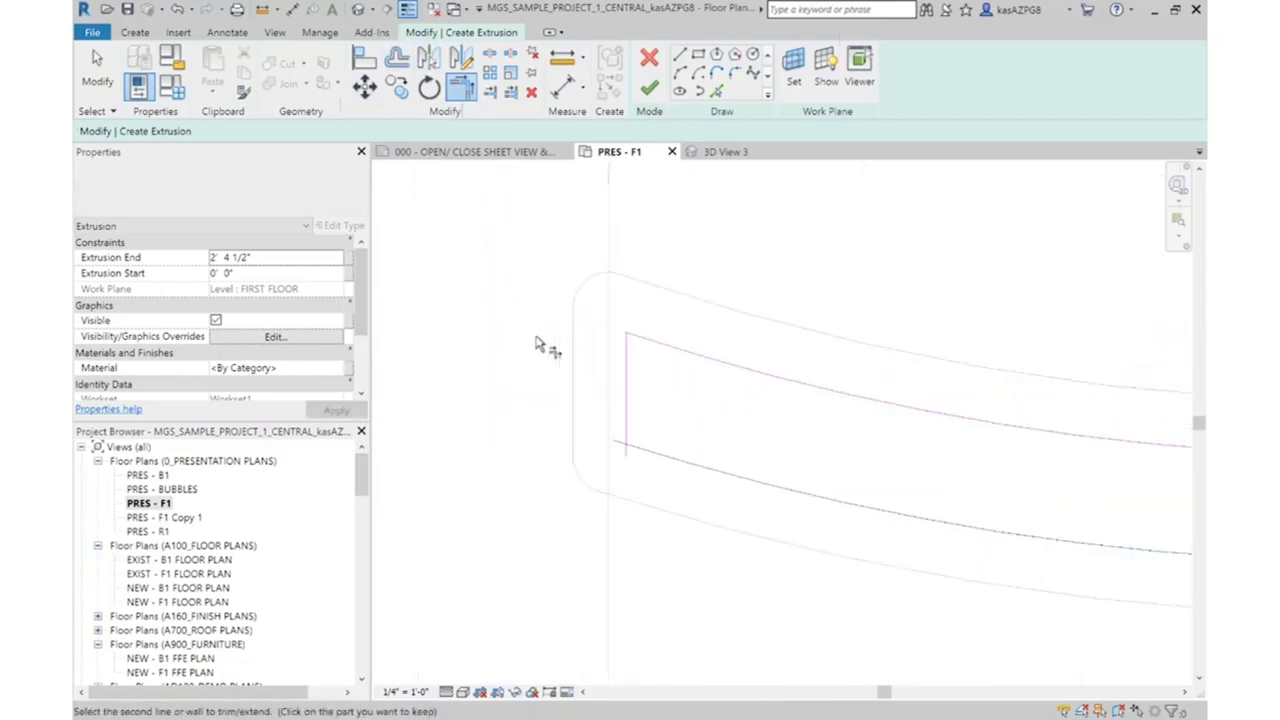
pyautogui.click(640, 443)
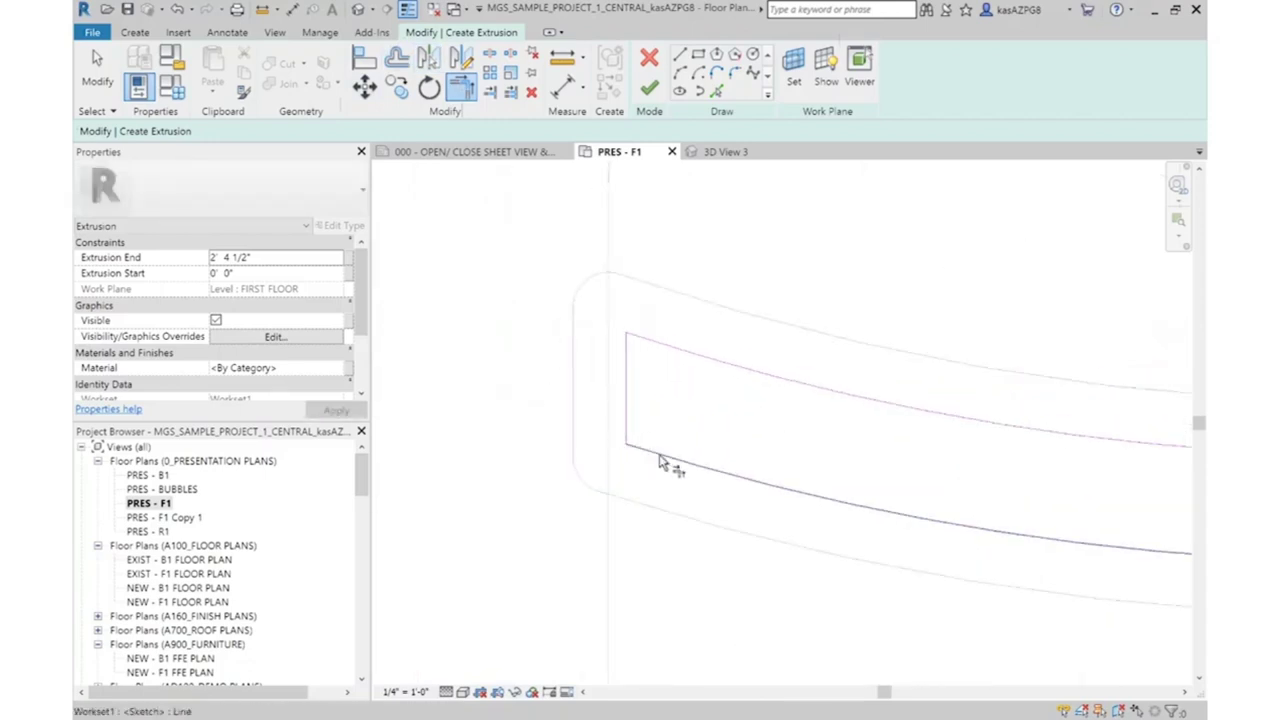
# Measure the gap between the raised counter's left edge and the support's side line with an aligned dimension
pyautogui.click(228, 33)
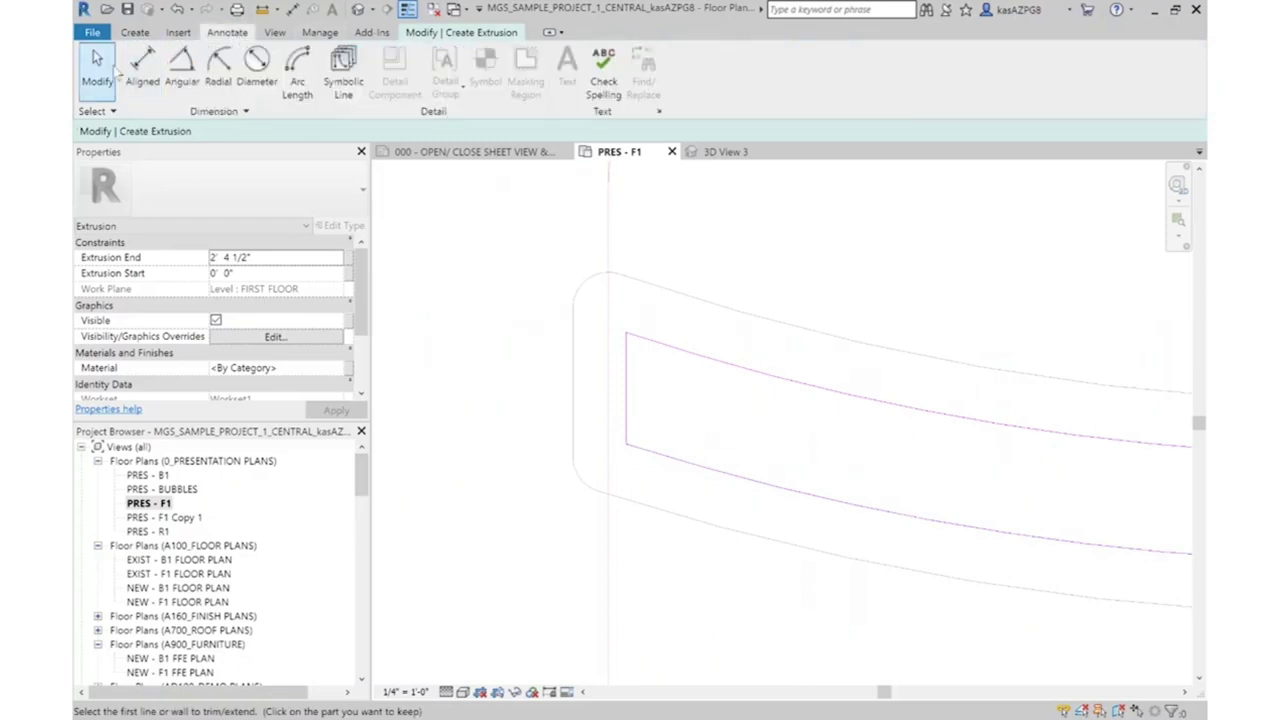
pyautogui.click(138, 62)
pyautogui.click(632, 400)
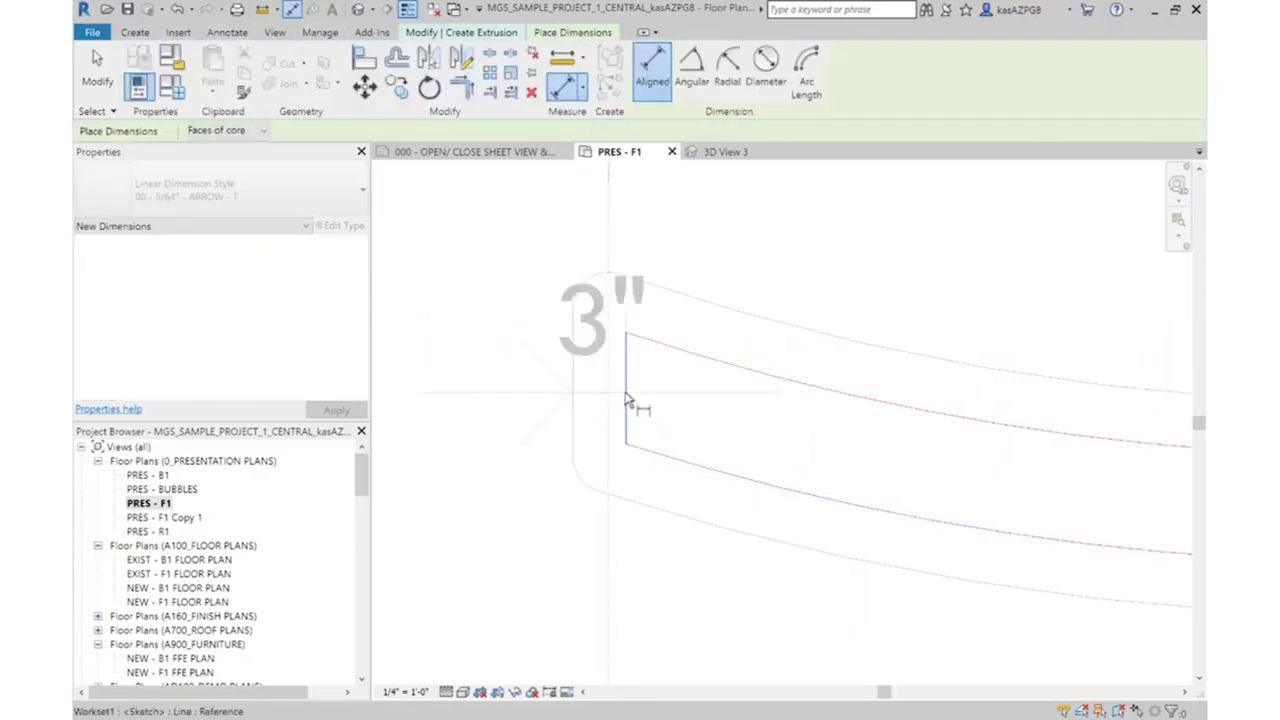
pyautogui.press('Escape')
pyautogui.press('Escape')
# Add an end line 3" inside the raised counter's right edge and trim both arcs to it, closing the support profile
pyautogui.scroll(-2, 1063, 467)
pyautogui.scroll(2, 1063, 467)
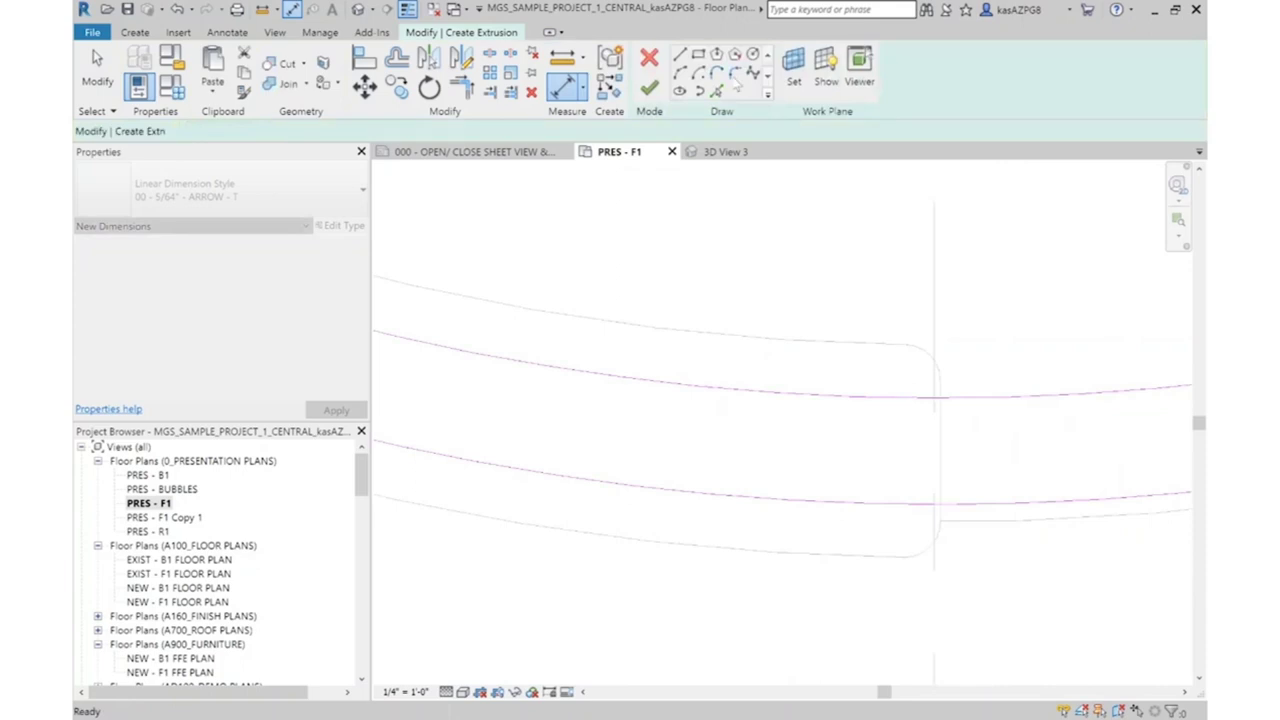
pyautogui.press('Escape')
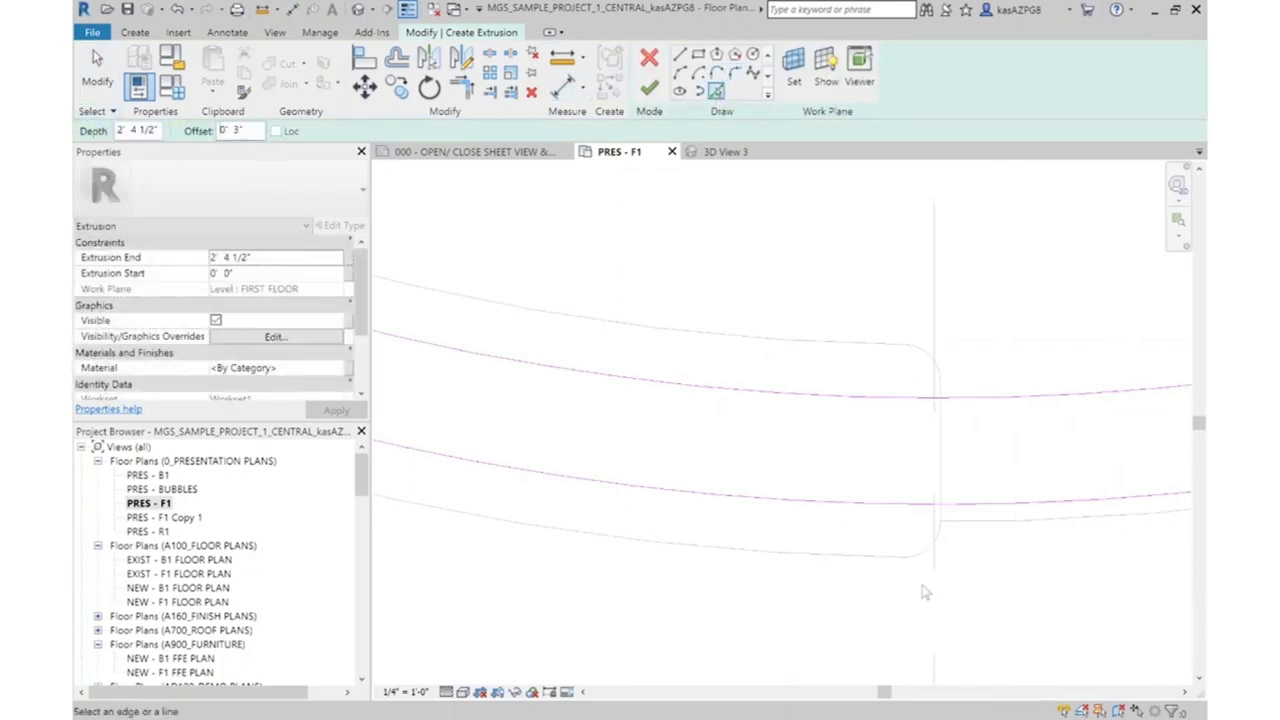
pyautogui.moveTo(940, 446); pyautogui.dragTo(888, 446)
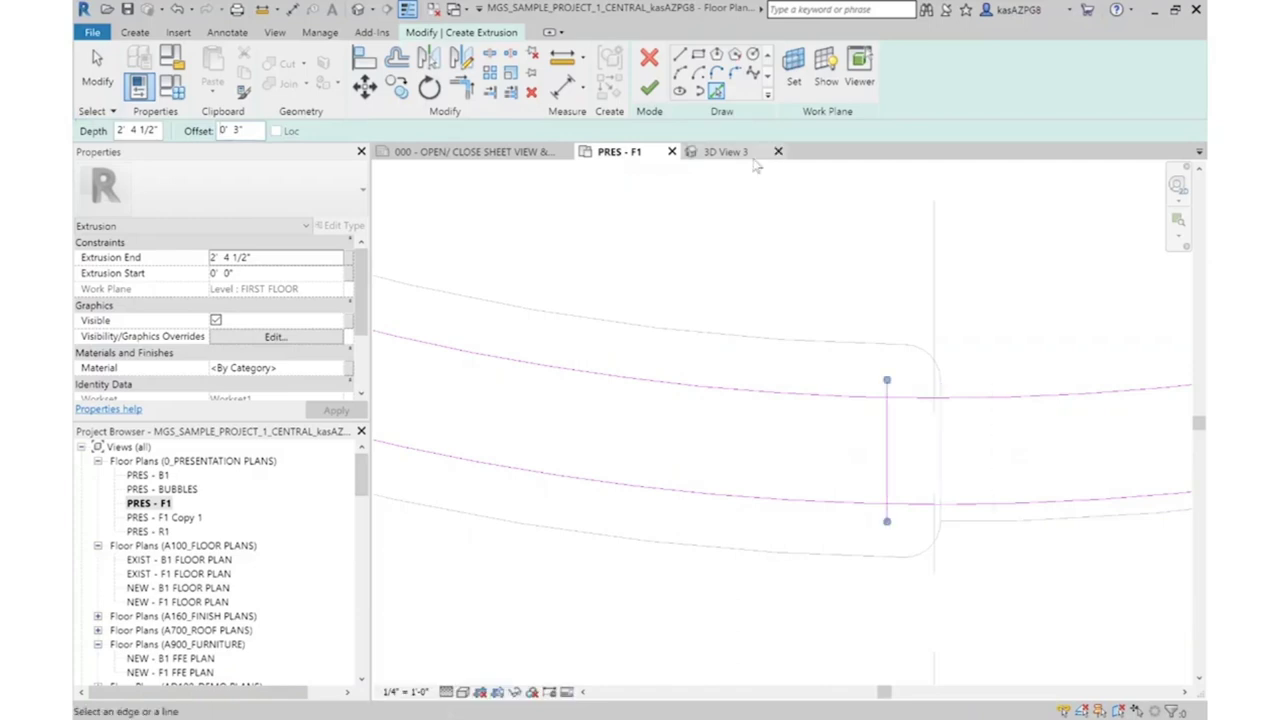
pyautogui.click(461, 87)
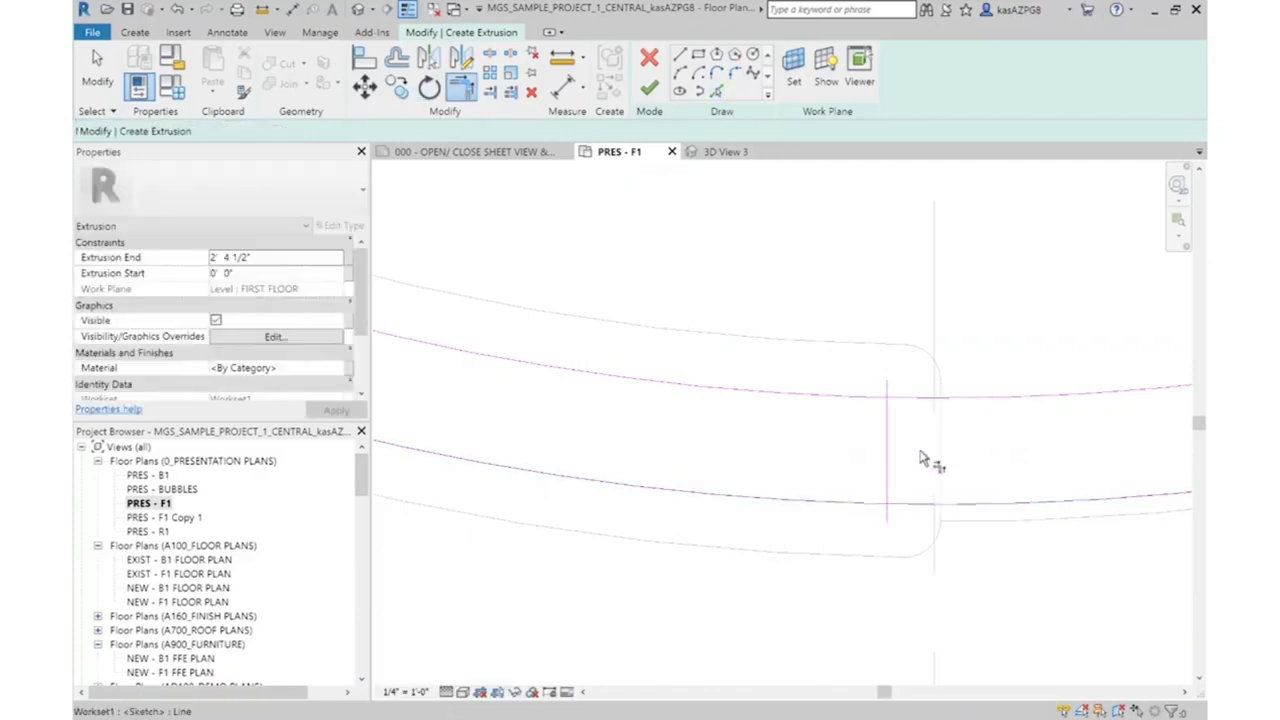
pyautogui.click(885, 447)
pyautogui.click(853, 505)
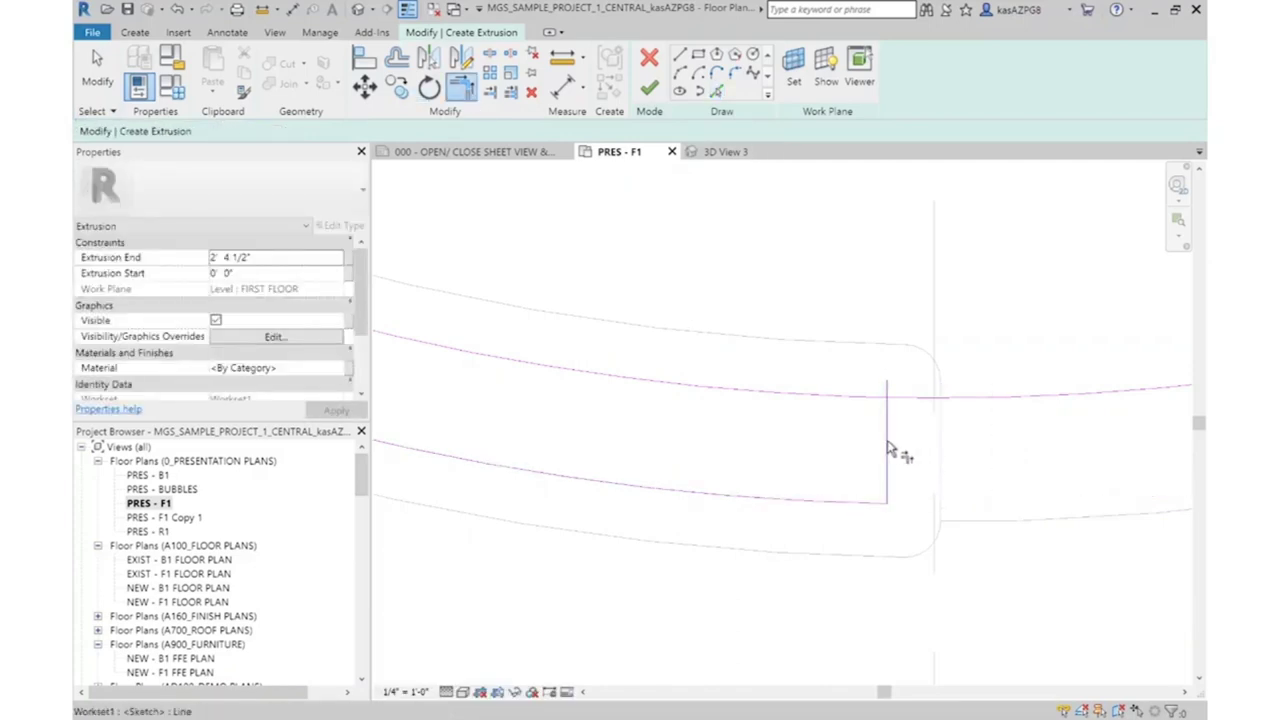
pyautogui.scroll(-3, 858, 404)
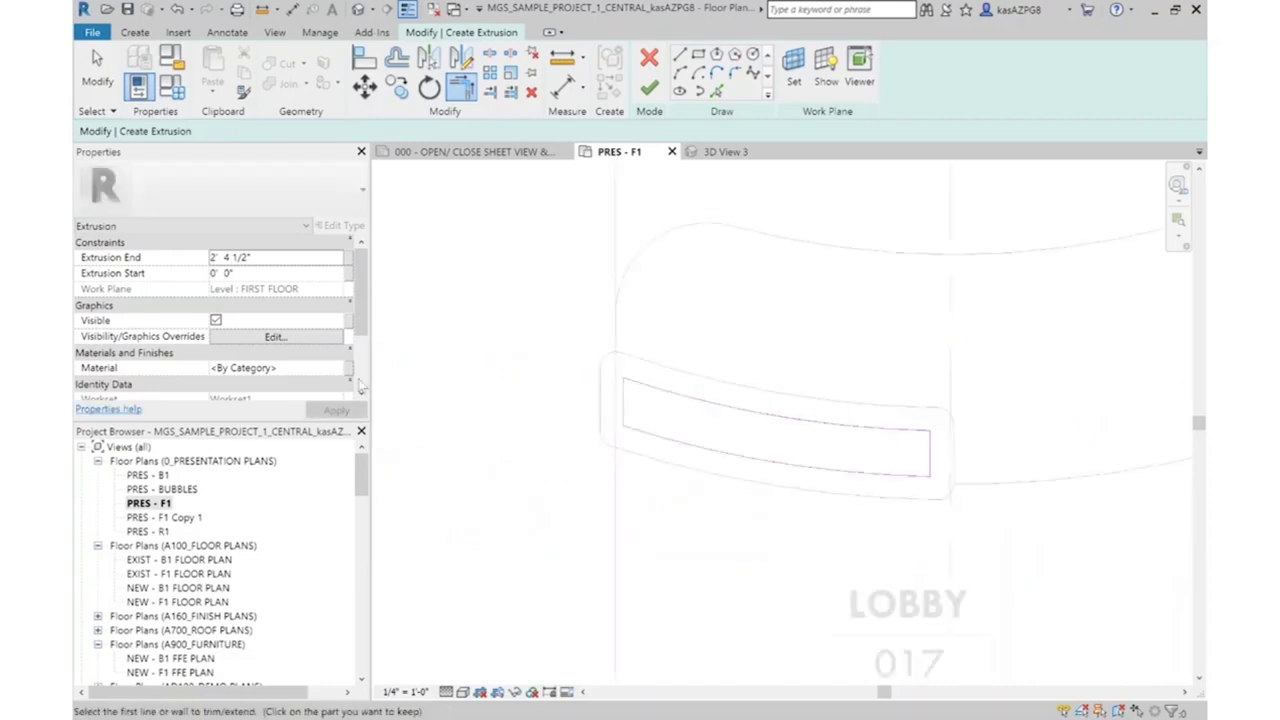
# Set the counter support's extrusion end to 3' 4 1/2" and start to 2' 6", finishing the extrusion and the in-place model
pyautogui.click(268, 274)
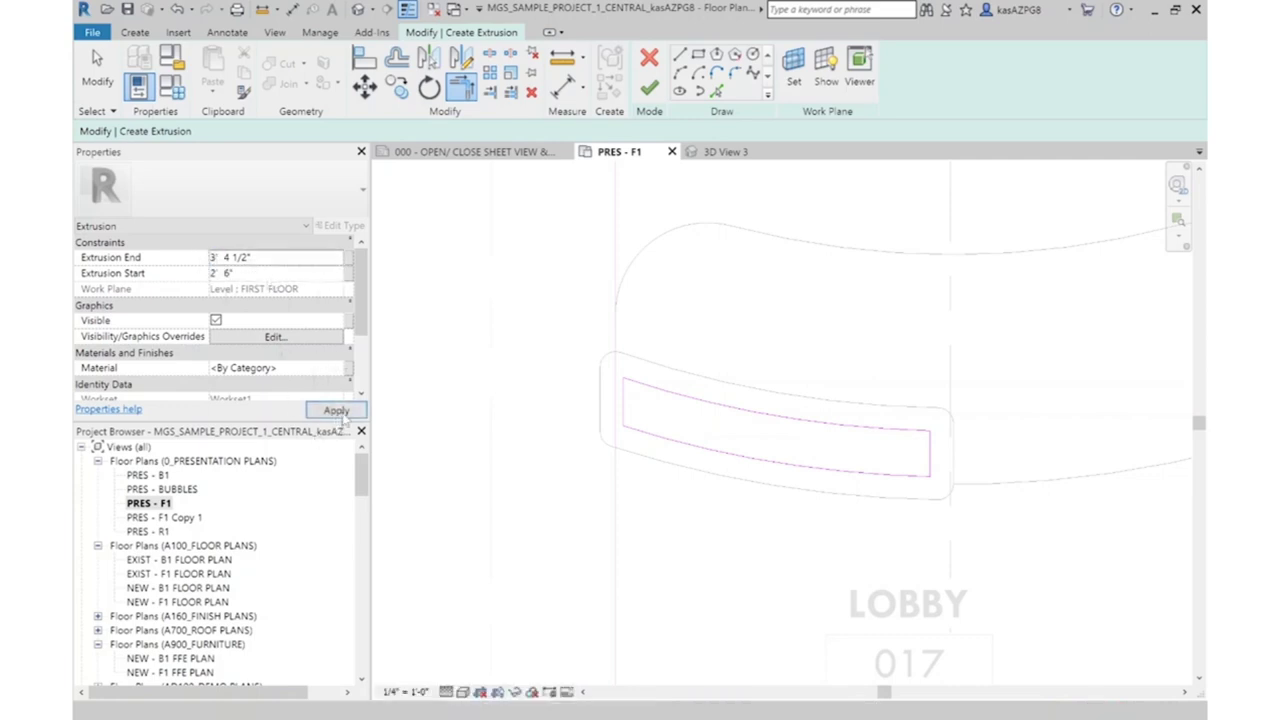
pyautogui.click(648, 90)
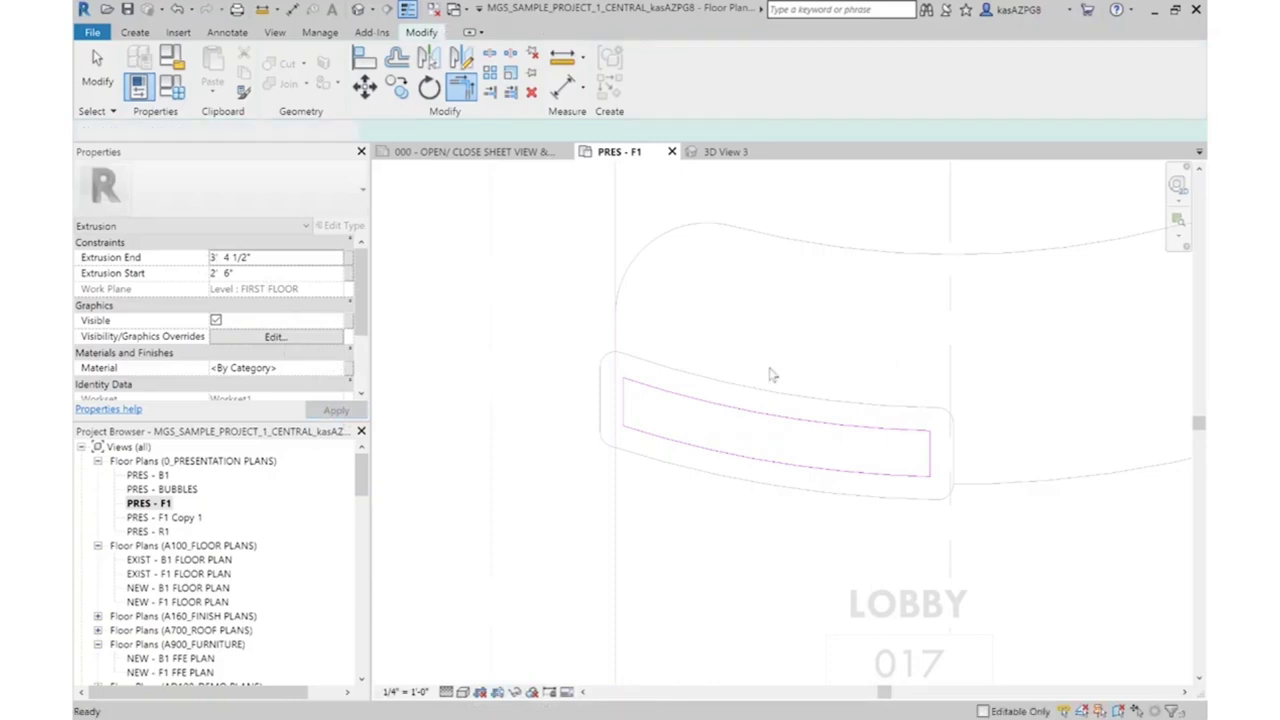
pyautogui.click(772, 370)
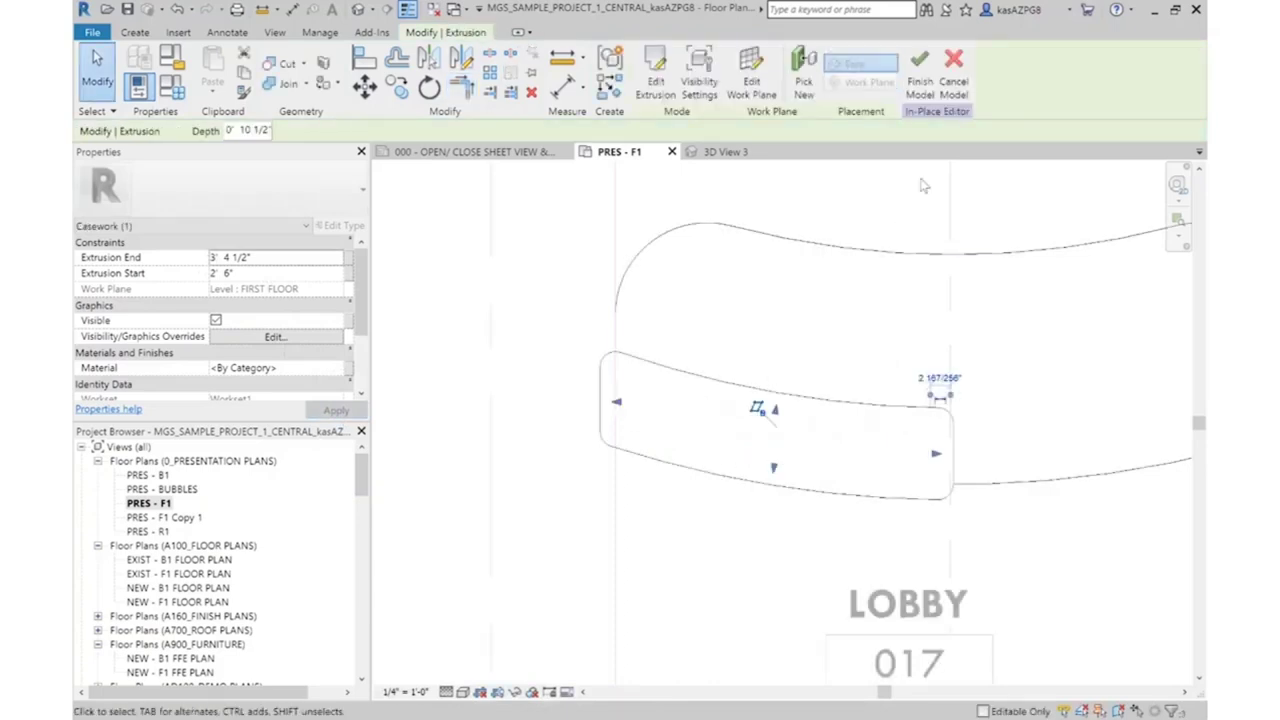
pyautogui.click(918, 78)
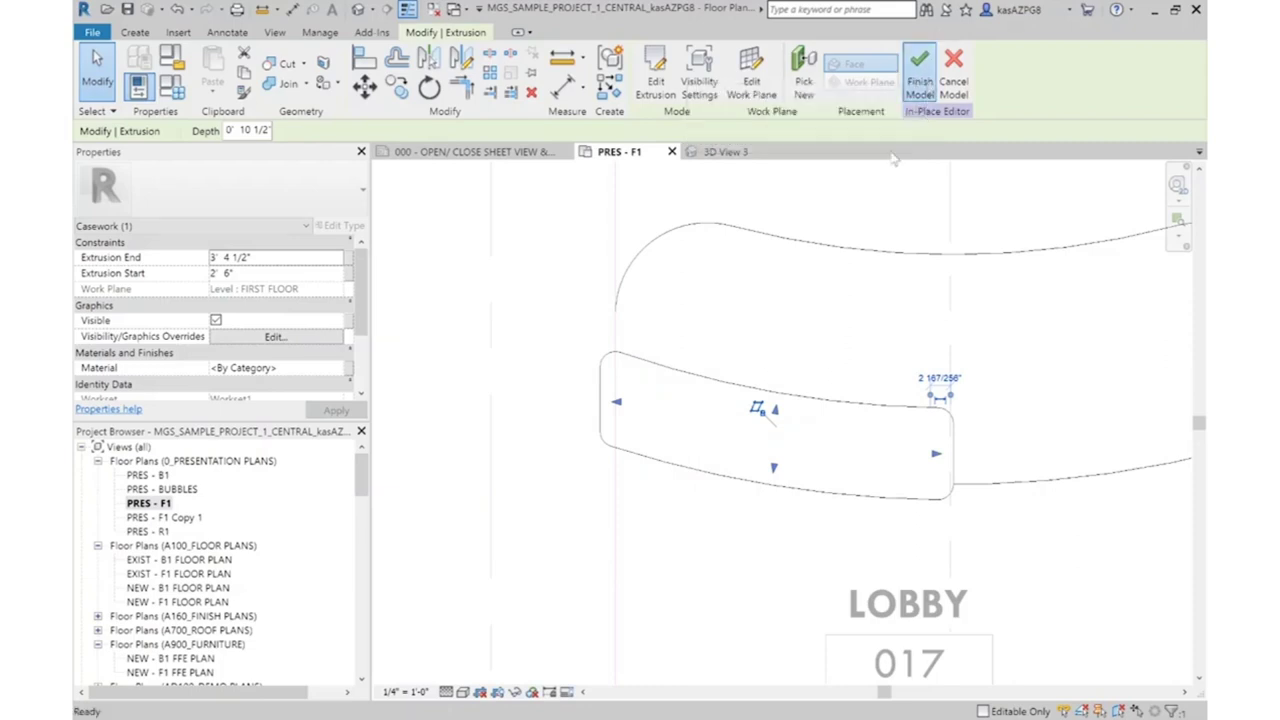
# Examine the finished reception desk in 3D View 3 and return to the PRES - F1 plan
pyautogui.click(726, 152)
pyautogui.scroll(3, 876, 571)
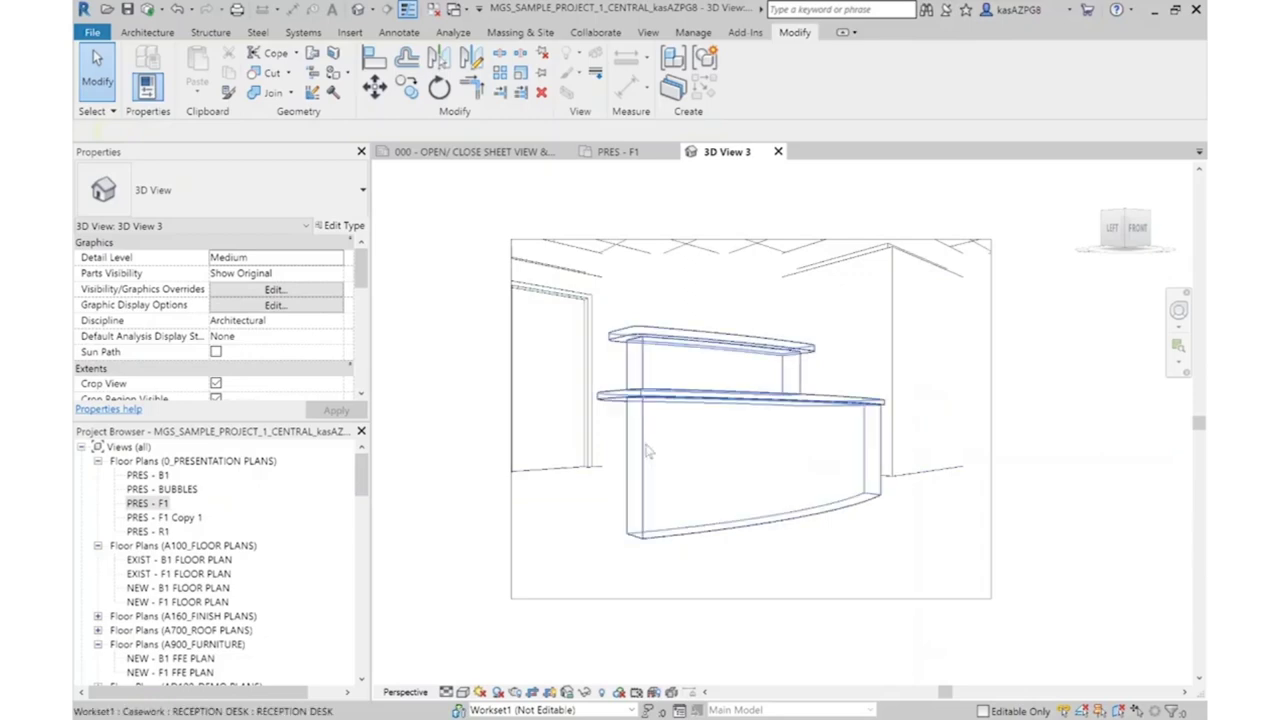
pyautogui.scroll(2, 645, 452)
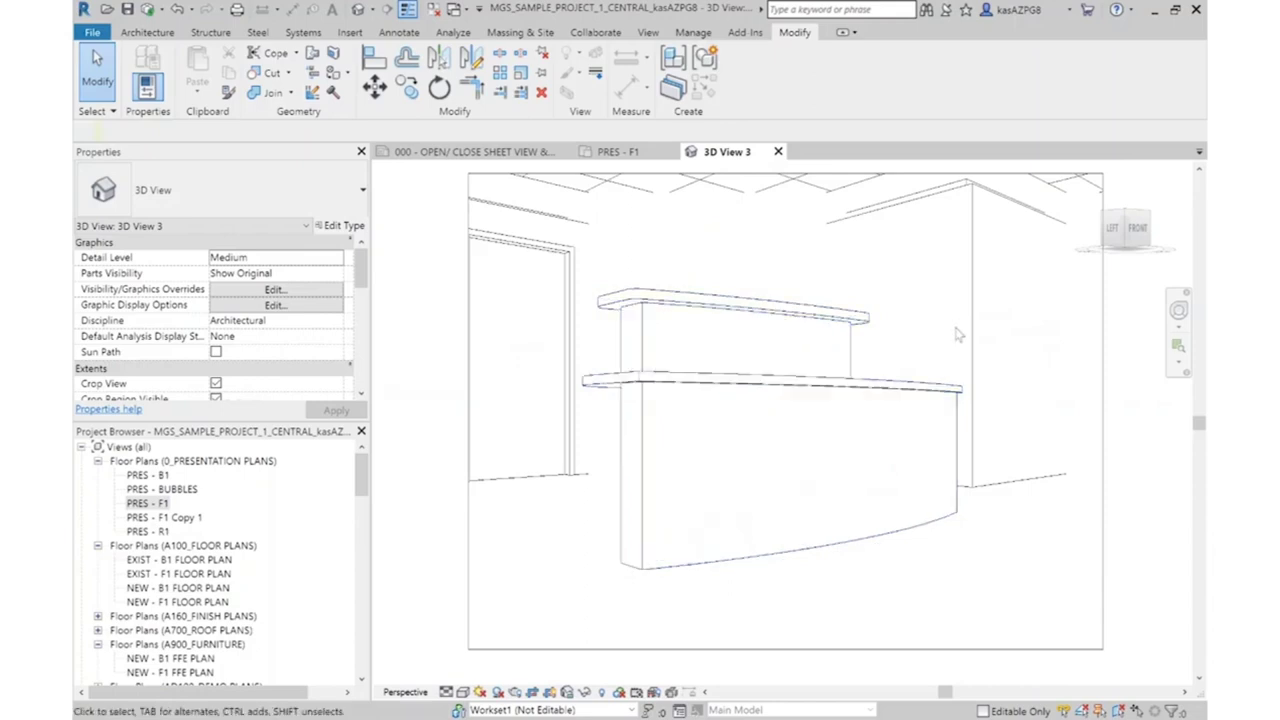
pyautogui.click(612, 152)
pyautogui.scroll(-3, 899, 497)
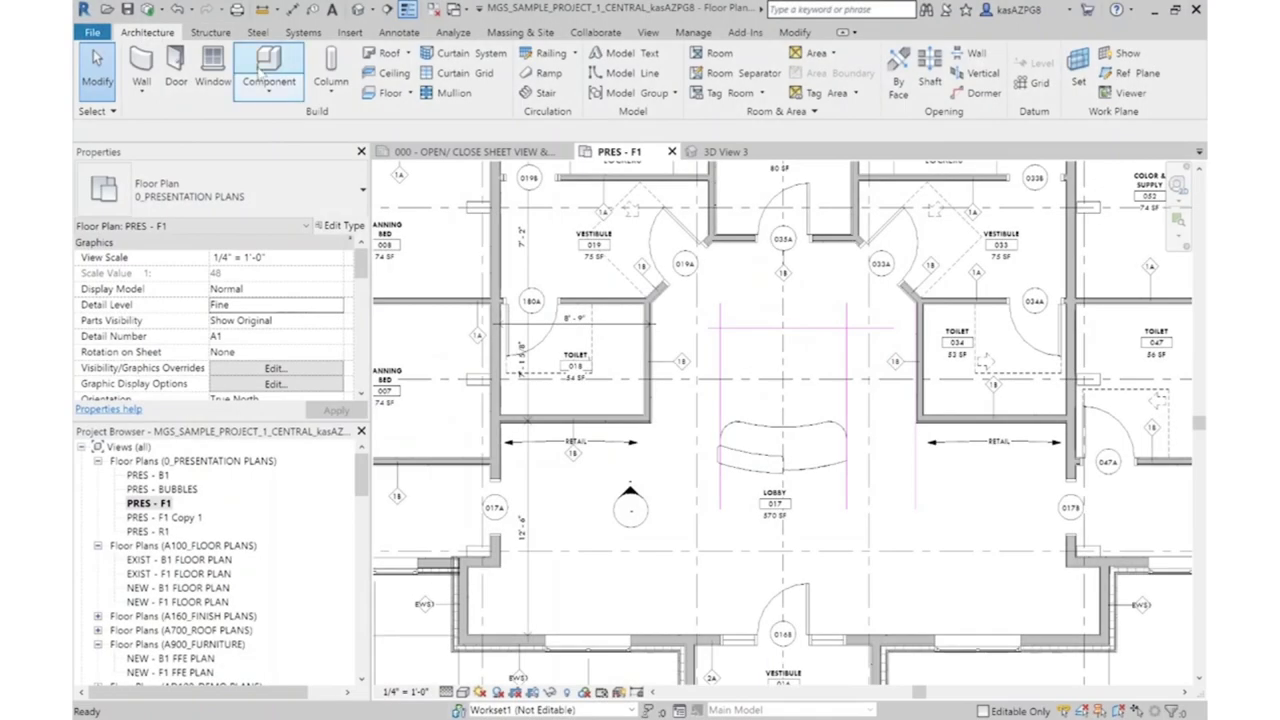
# Browse the component types loaded in the project and search them for 12
pyautogui.click(280, 64)
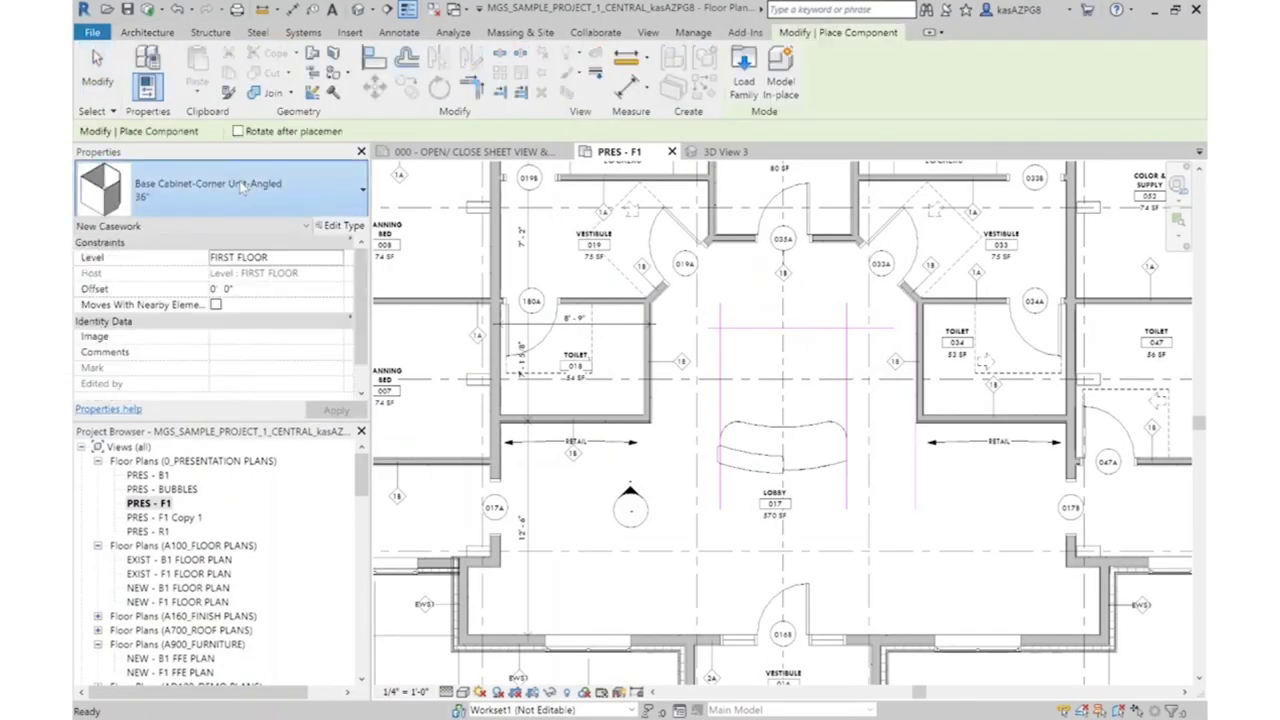
pyautogui.click(252, 195)
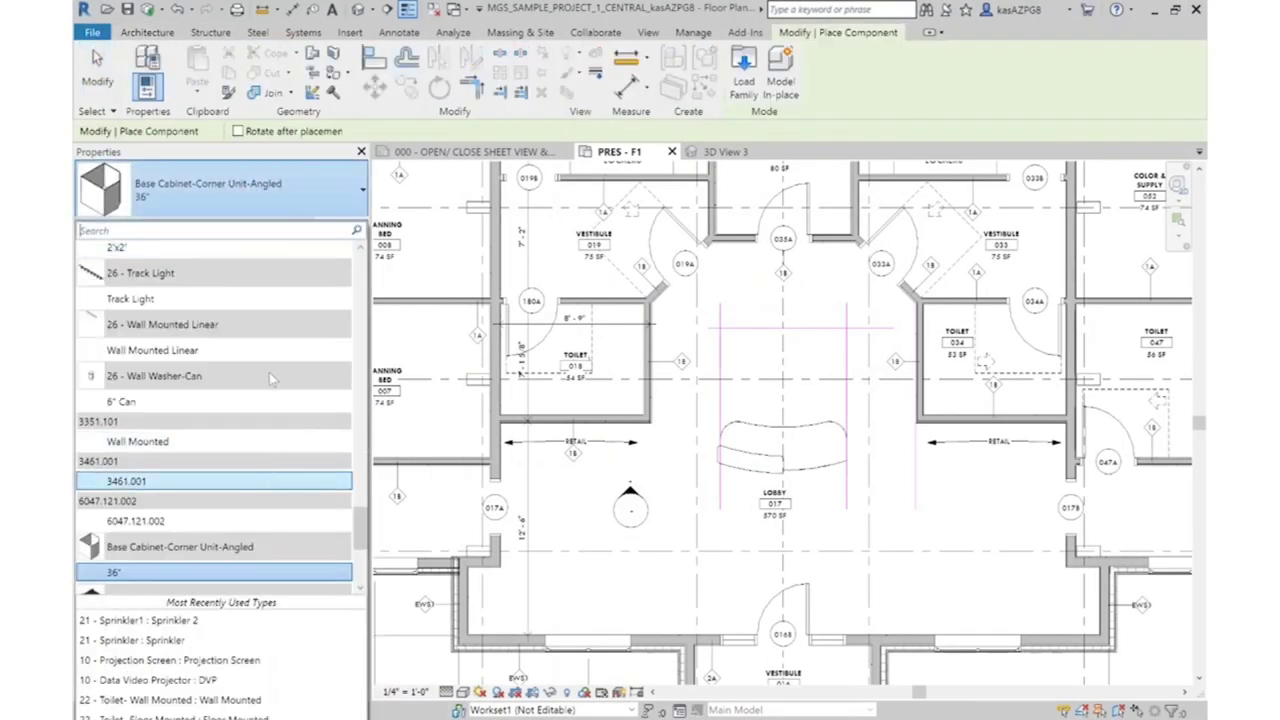
pyautogui.scroll(-5, 262, 410)
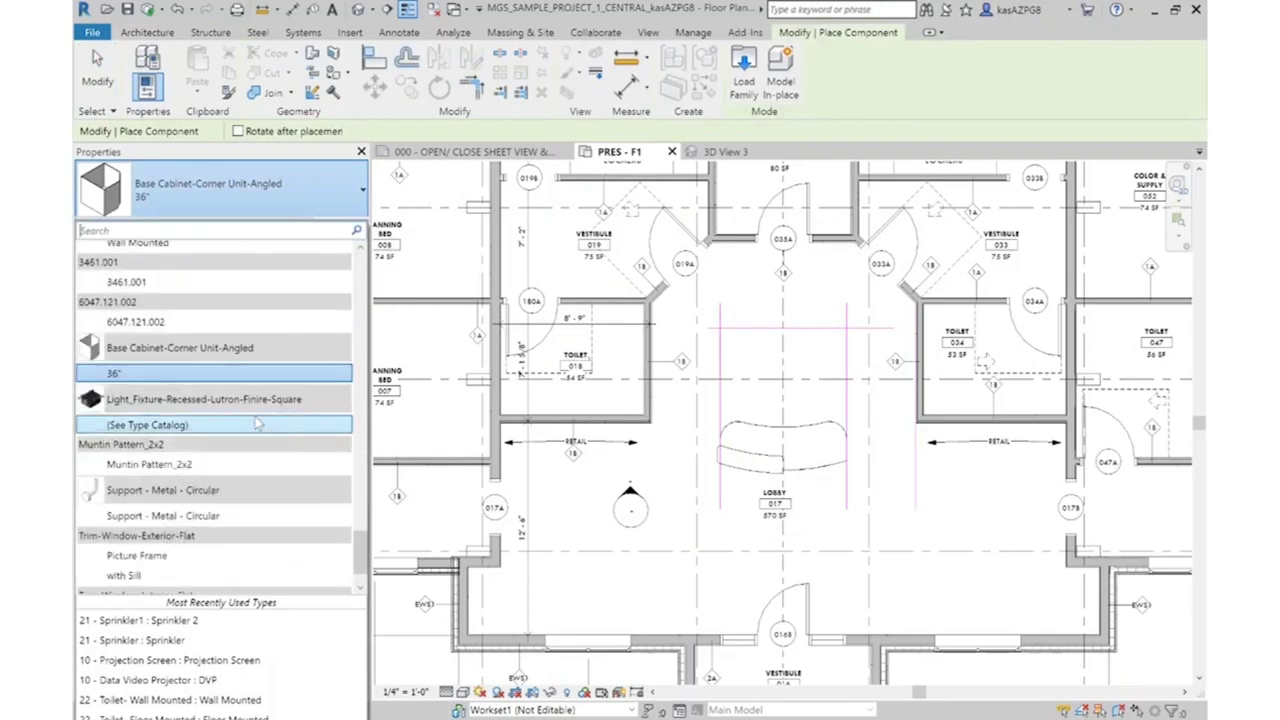
pyautogui.scroll(10, 257, 423)
pyautogui.scroll(-3, 160, 263)
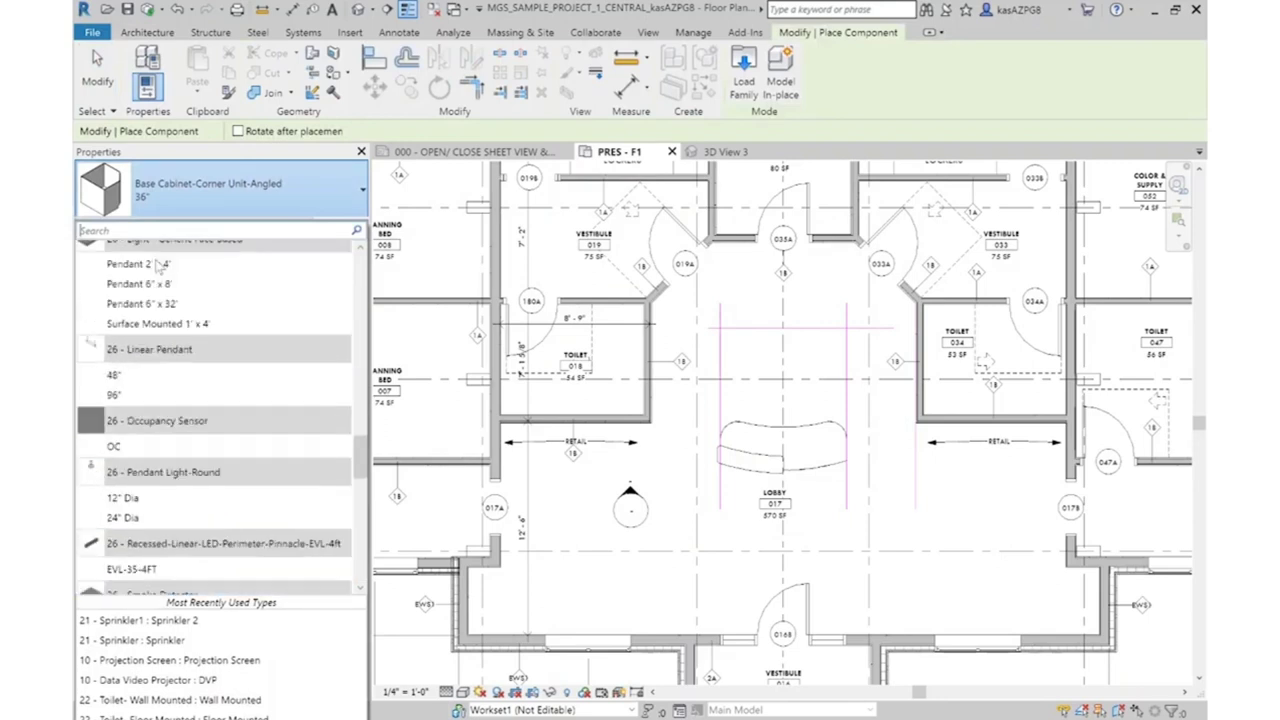
pyautogui.scroll(5, 158, 262)
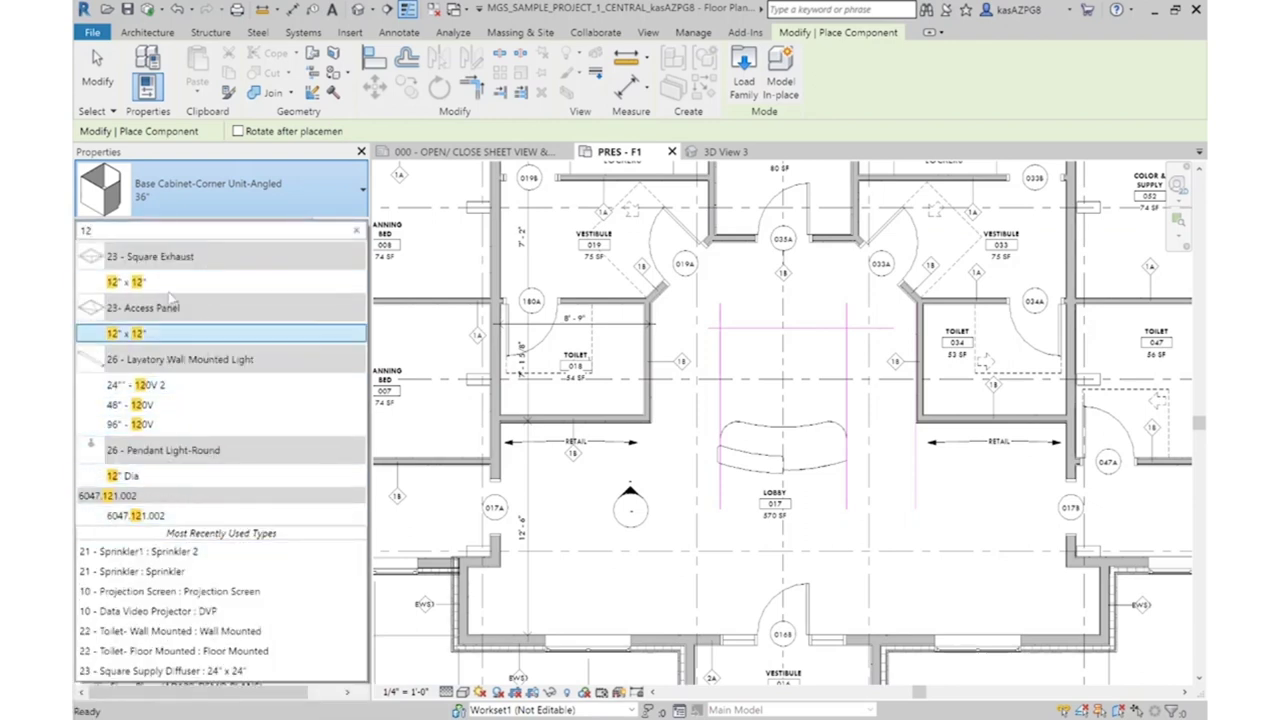
pyautogui.press('Escape')
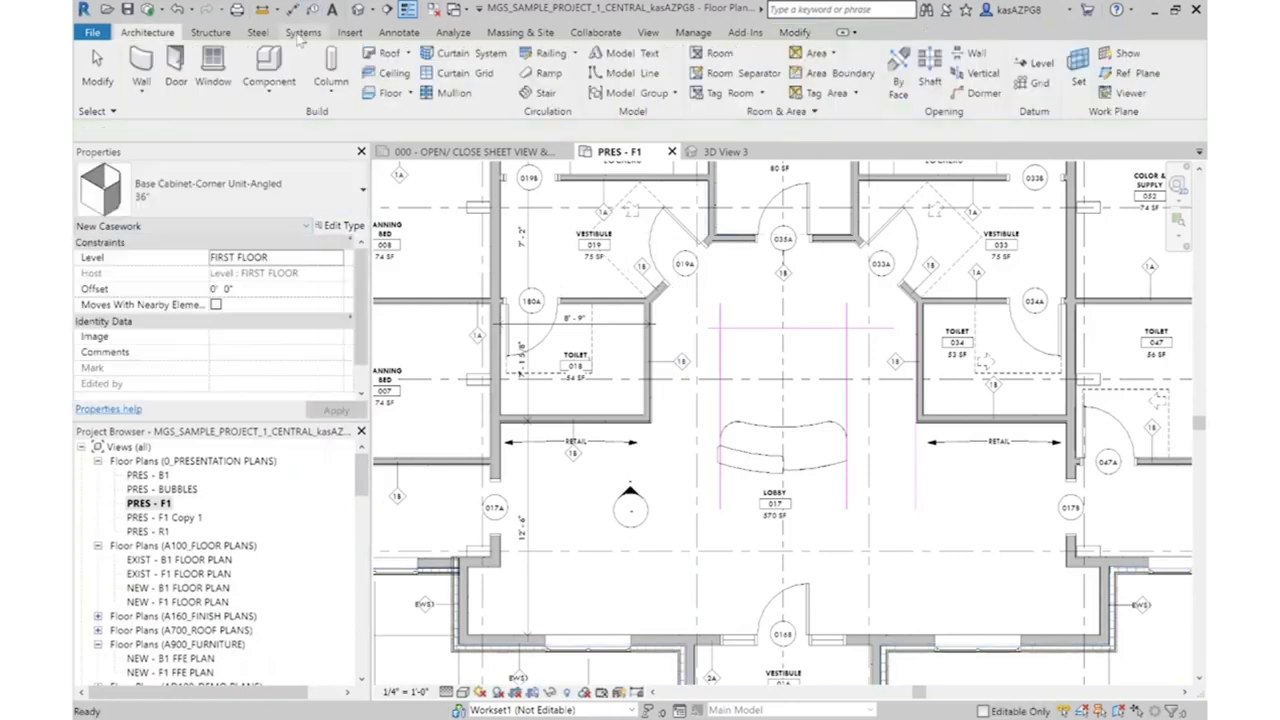
pyautogui.press('Escape')
# Load the Chair-Desk family from the US Imperial library's Furniture > Seating folder
pyautogui.click(350, 32)
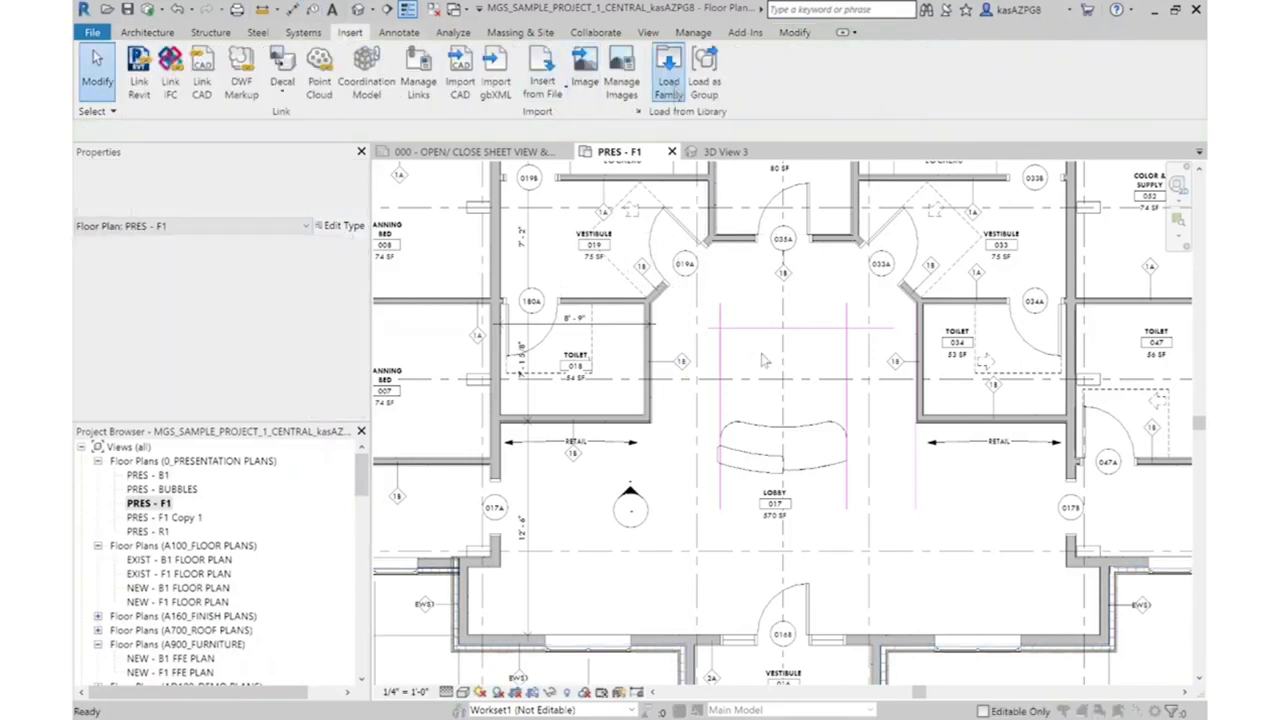
pyautogui.click(670, 82)
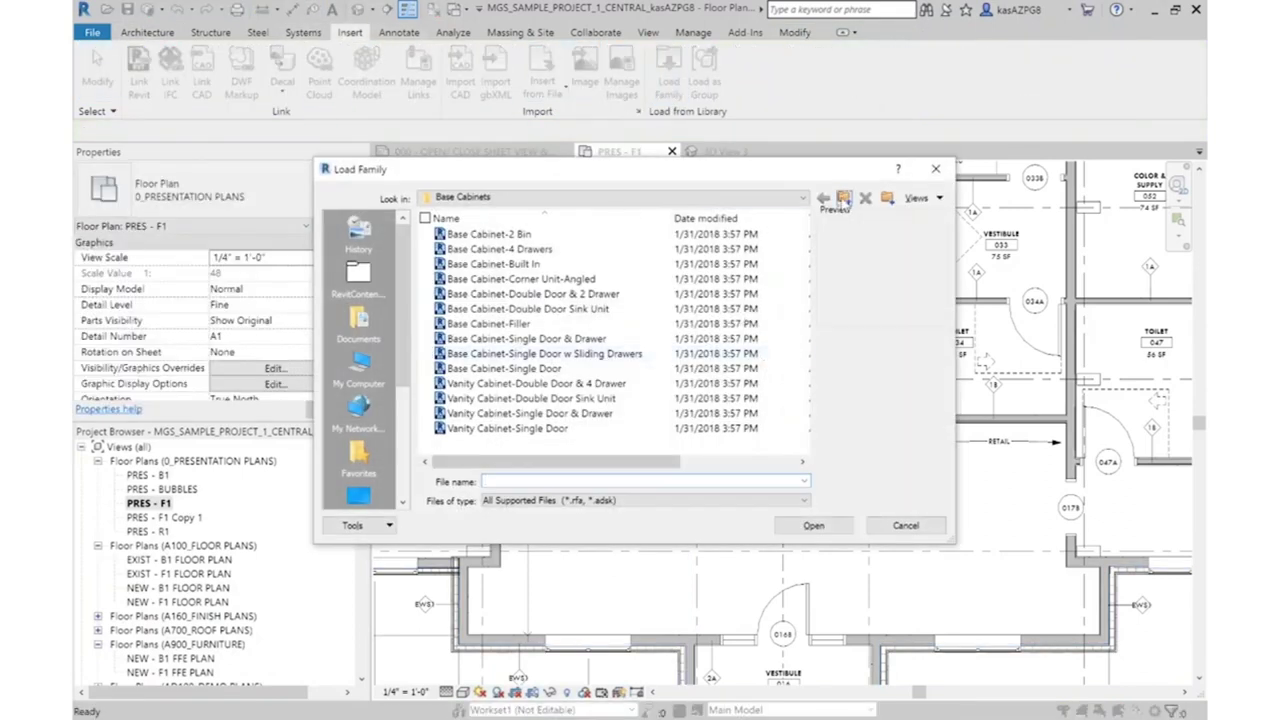
pyautogui.click(844, 199)
pyautogui.click(844, 199)
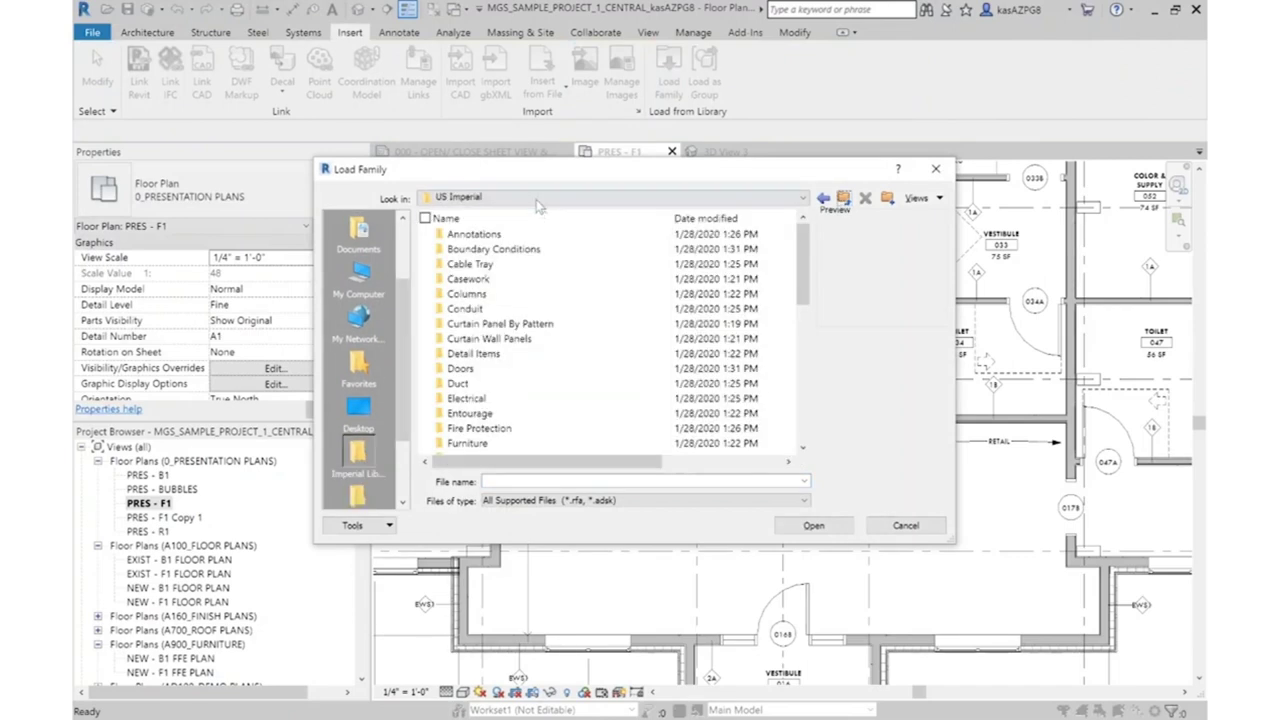
pyautogui.doubleClick(486, 445)
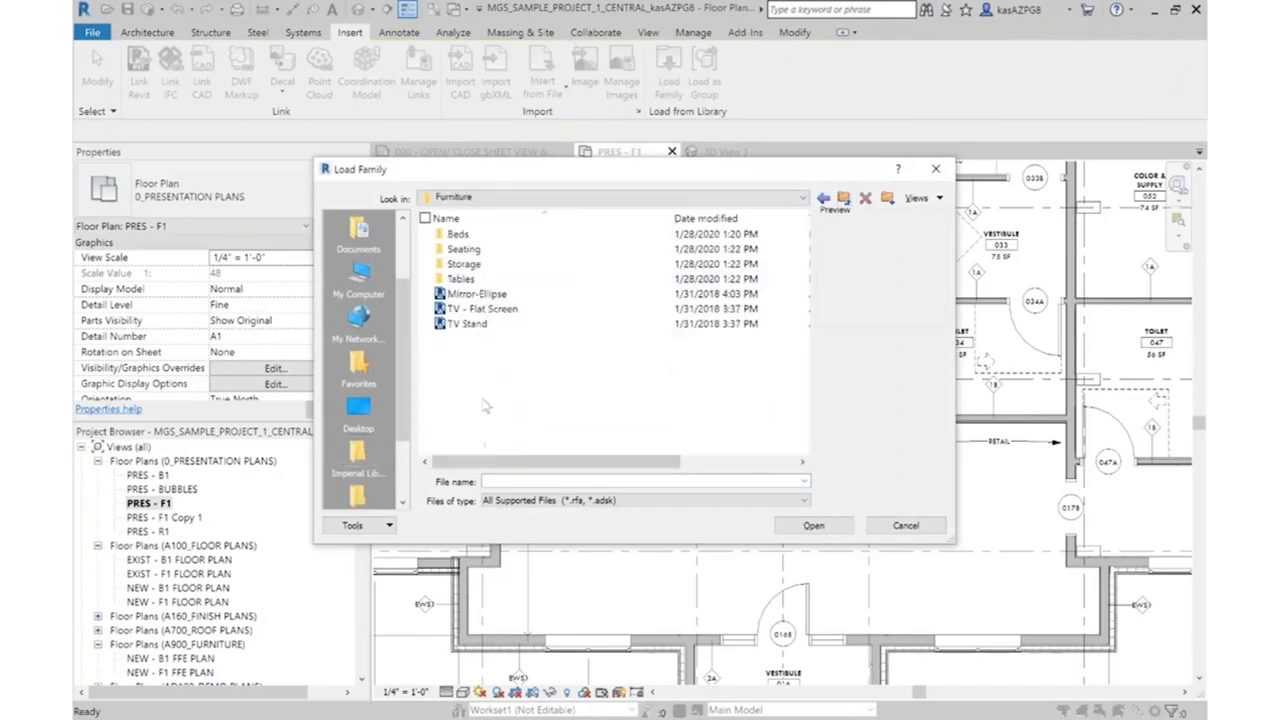
pyautogui.doubleClick(486, 250)
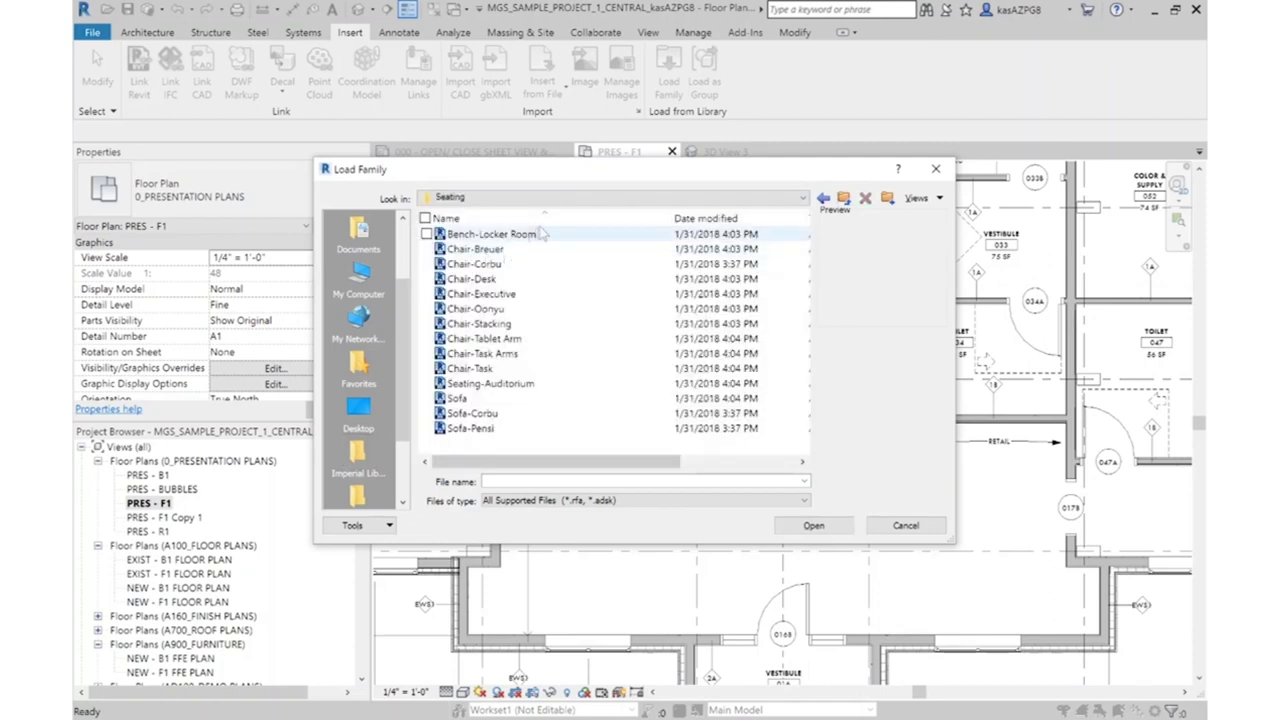
pyautogui.click(506, 280)
pyautogui.doubleClick(506, 280)
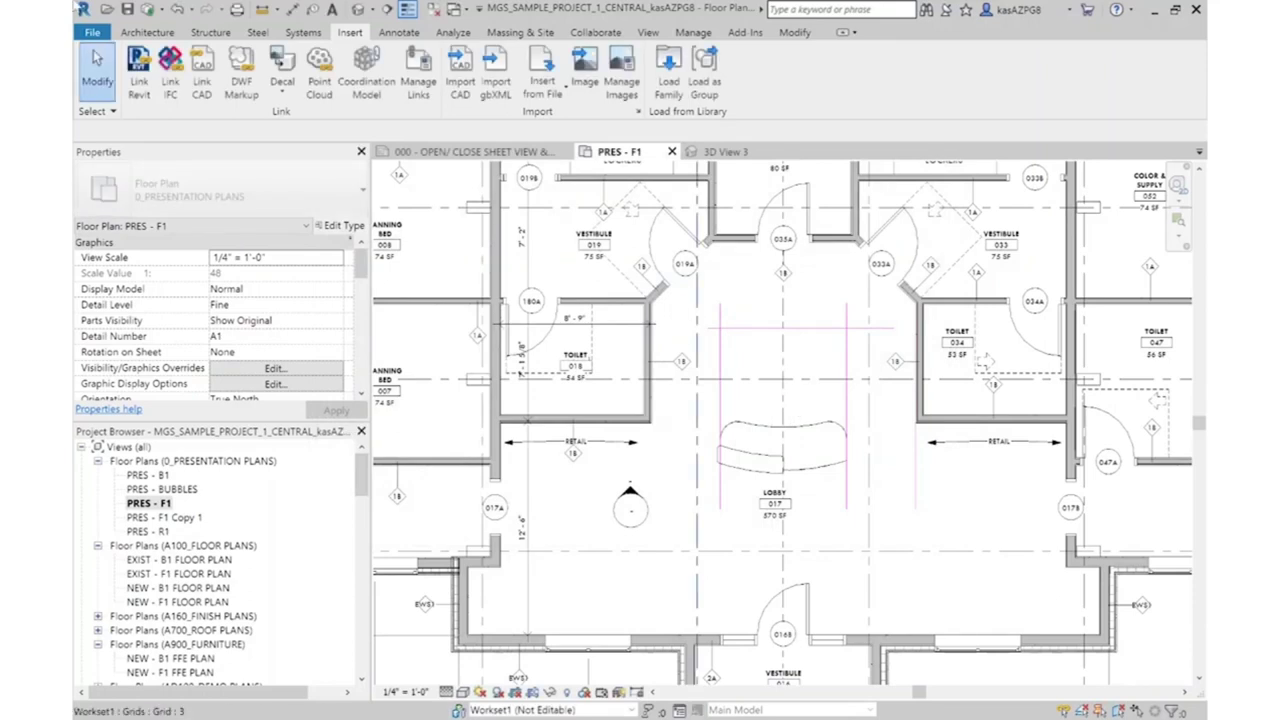
# Place one Chair-Desk component on the FIRST FLOOR level behind the reception desk in the lobby
pyautogui.click(143, 32)
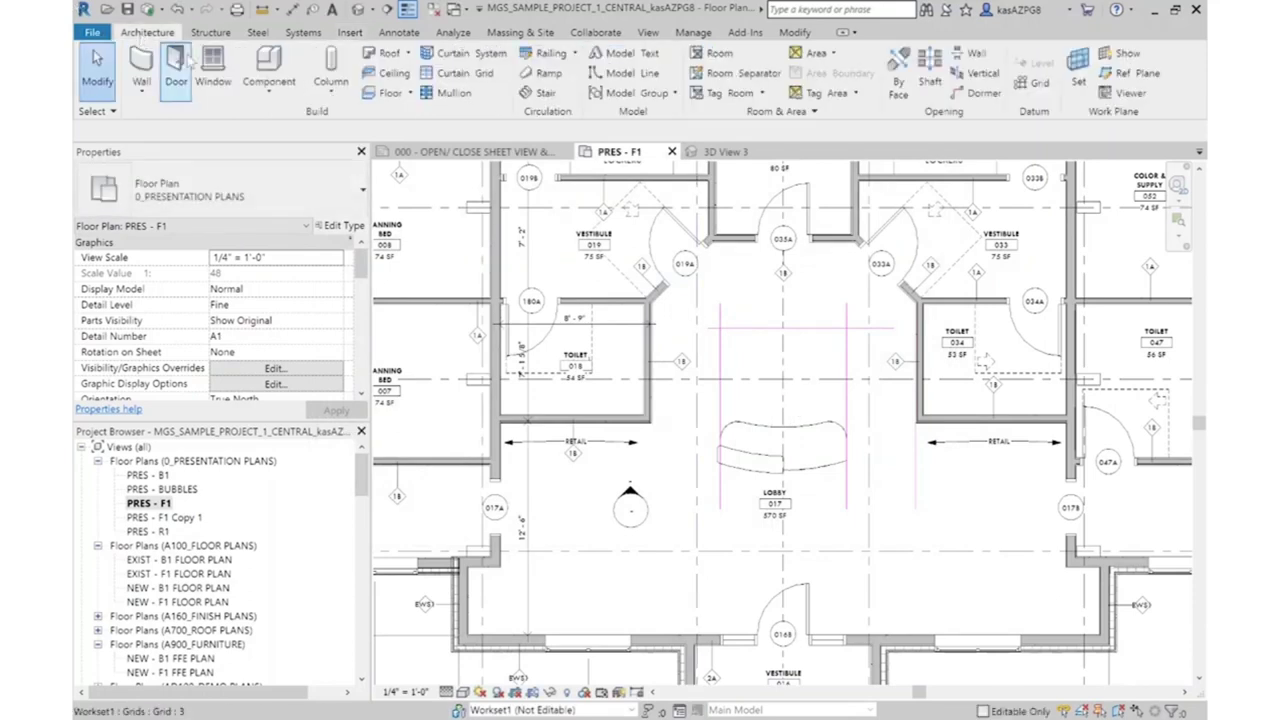
pyautogui.click(268, 70)
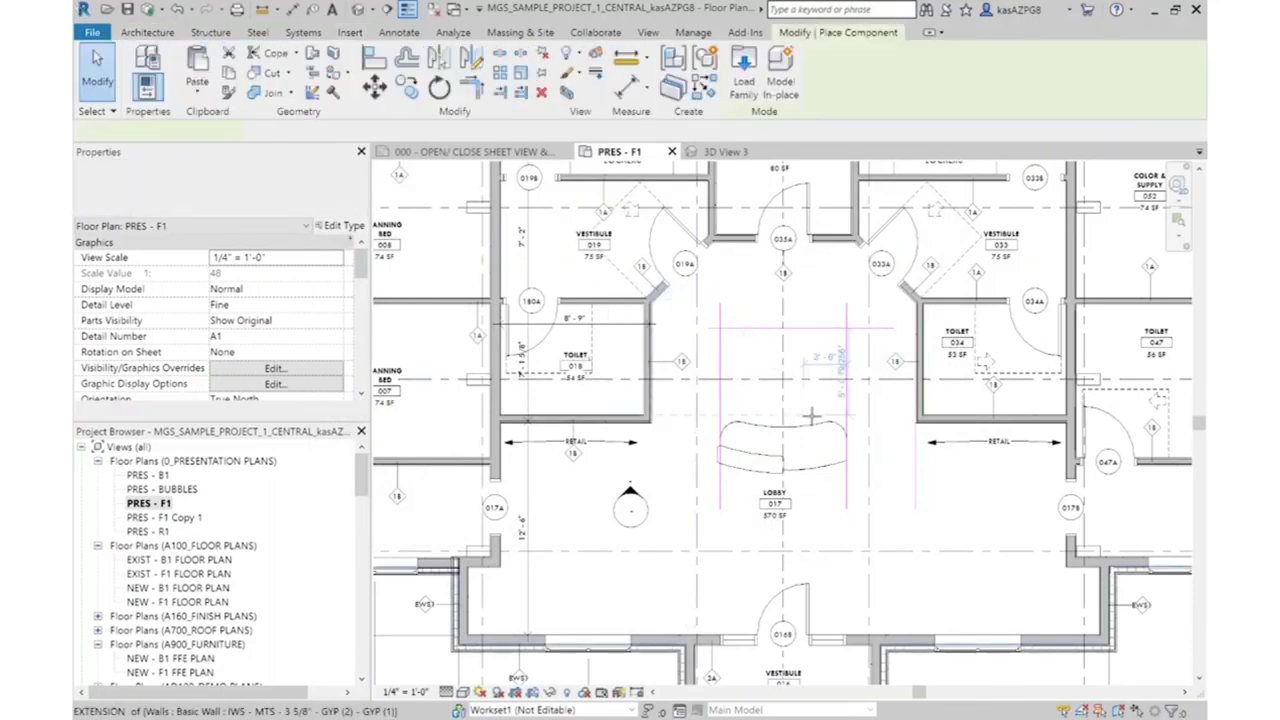
pyautogui.scroll(3, 805, 410)
pyautogui.click(782, 390)
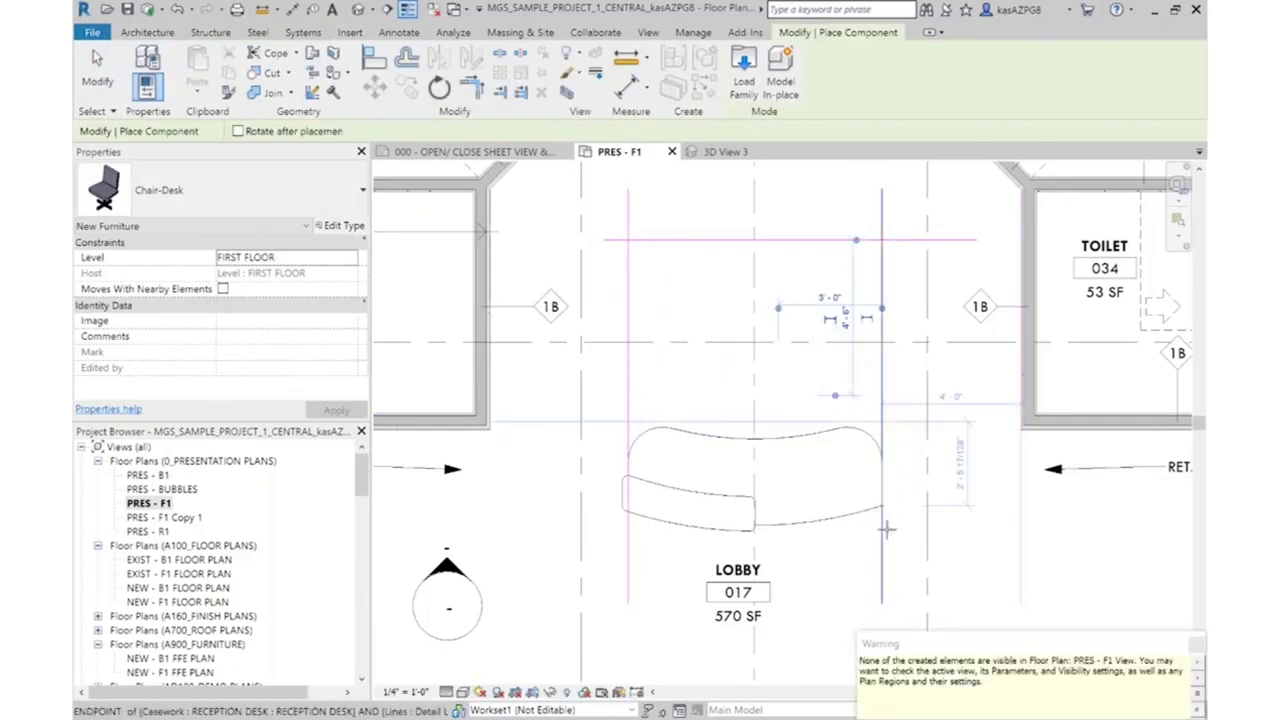
pyautogui.press('Escape')
pyautogui.press('Escape')
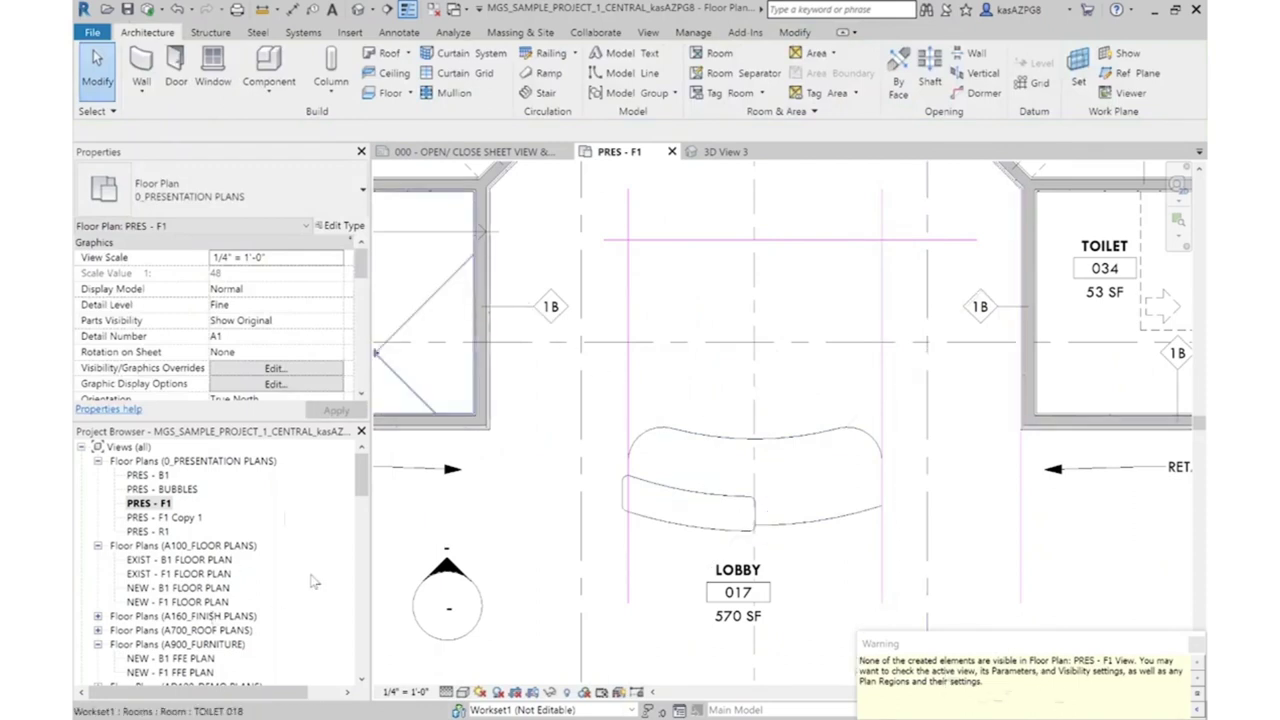
# Open the NEW - F1 FFE PLAN floor plan at the lobby reception desk
pyautogui.scroll(-1, 285, 588)
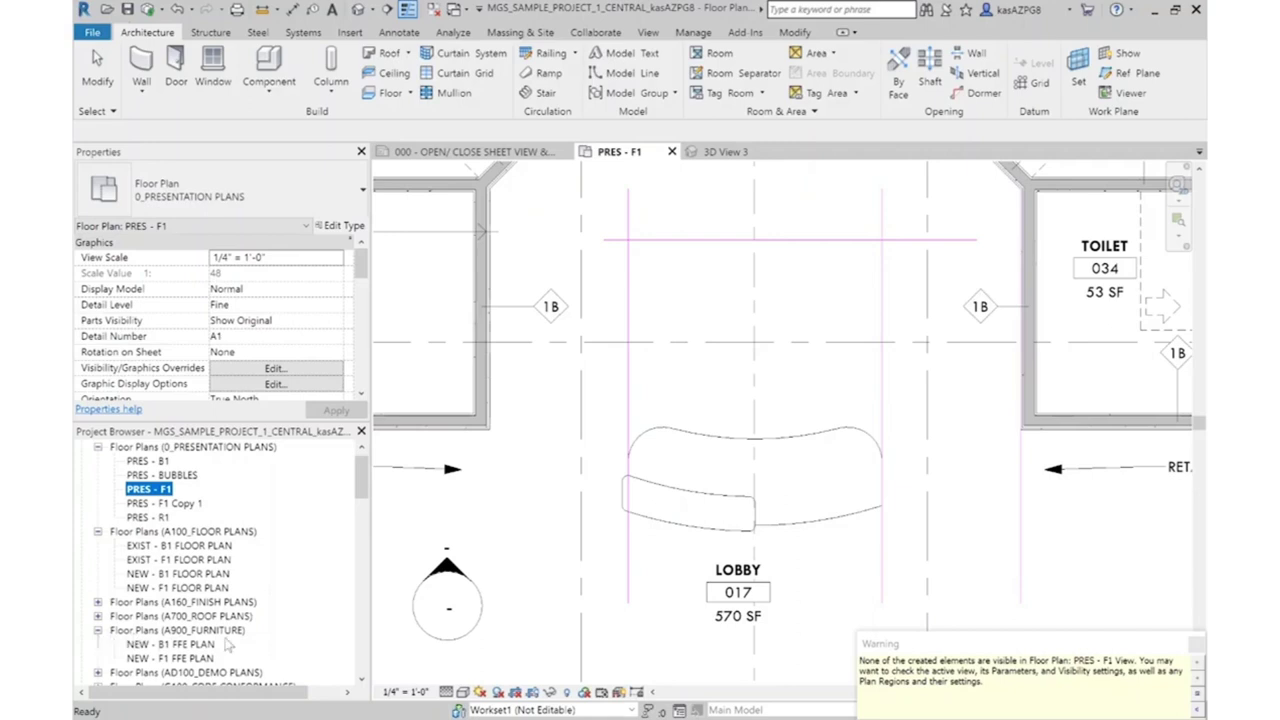
pyautogui.doubleClick(184, 659)
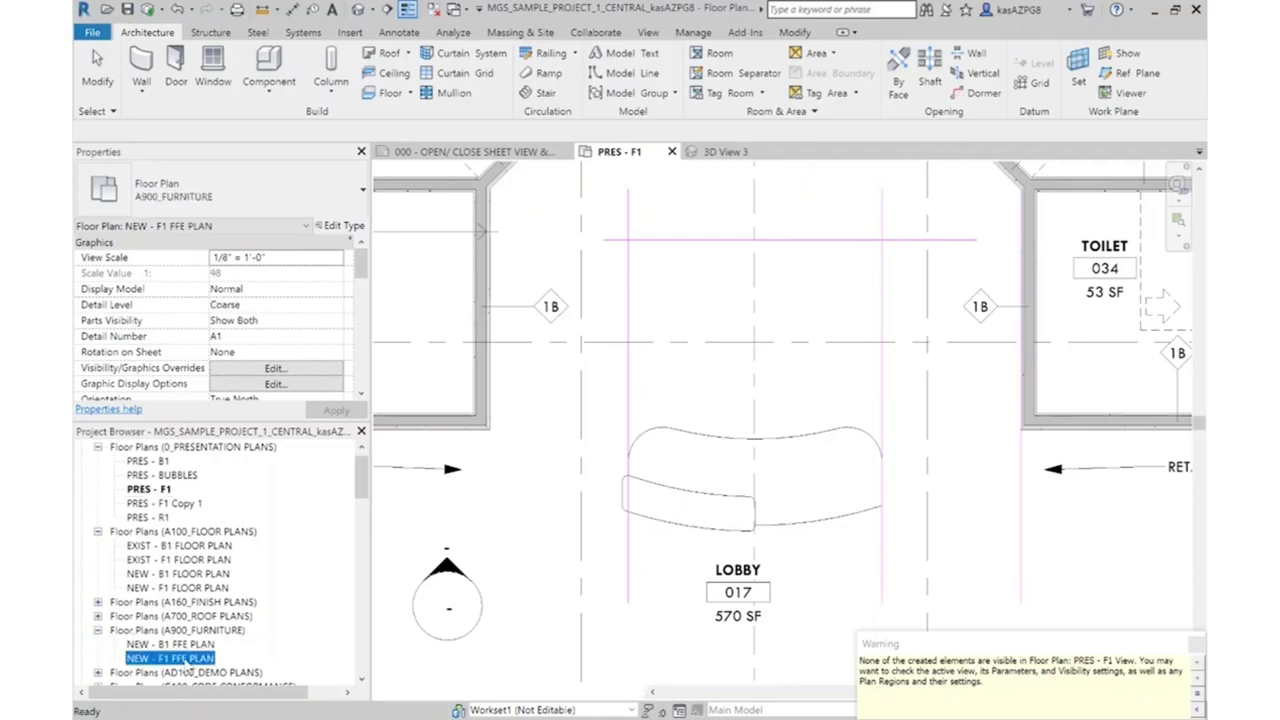
pyautogui.scroll(3, 823, 497)
pyautogui.scroll(5, 740, 520)
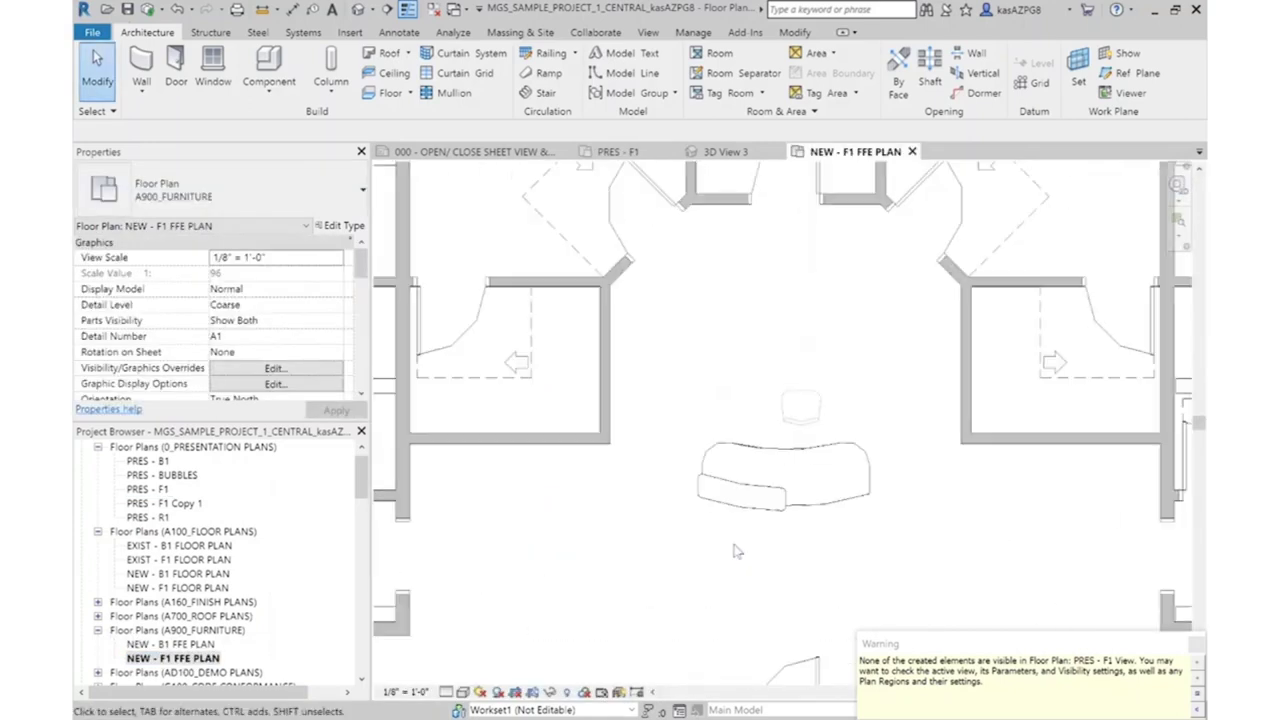
# Rotate the desk chair to face the reception desk and move it closer behind the desk's inner curved edge
pyautogui.click(740, 507)
pyautogui.click(439, 88)
pyautogui.click(672, 372)
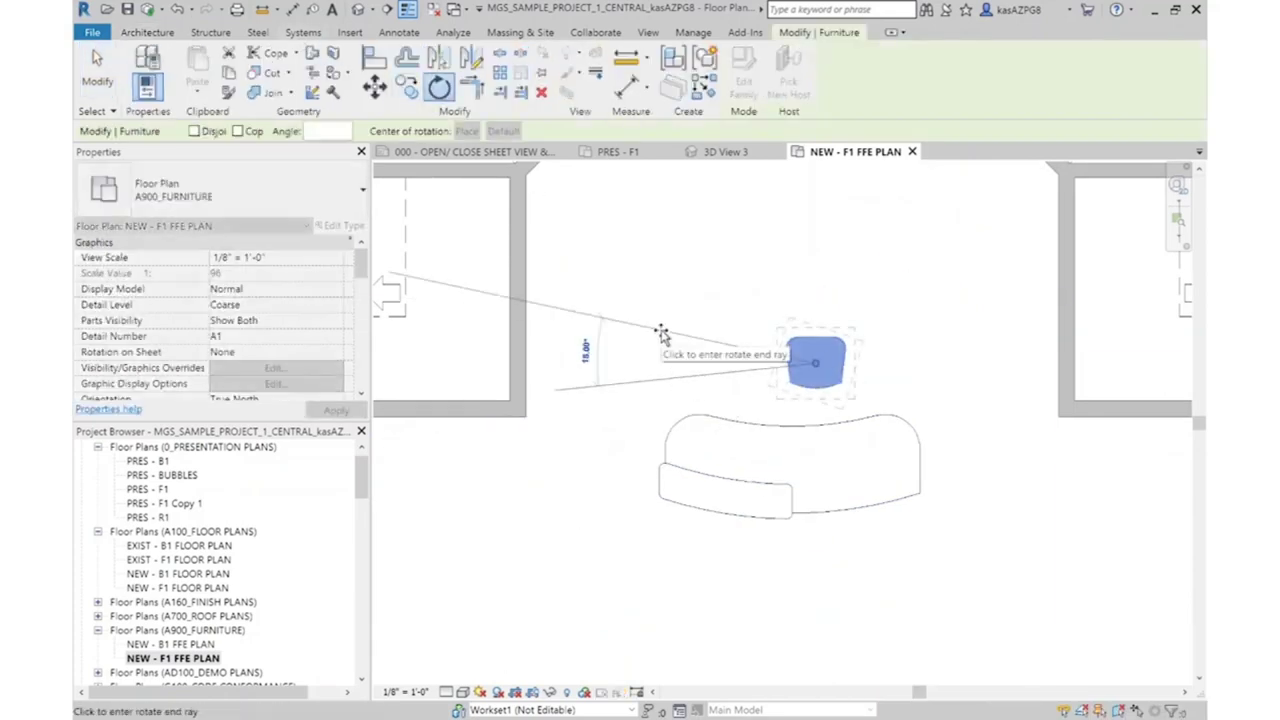
pyautogui.click(662, 331)
pyautogui.press('Escape')
pyautogui.scroll(3, 783, 335)
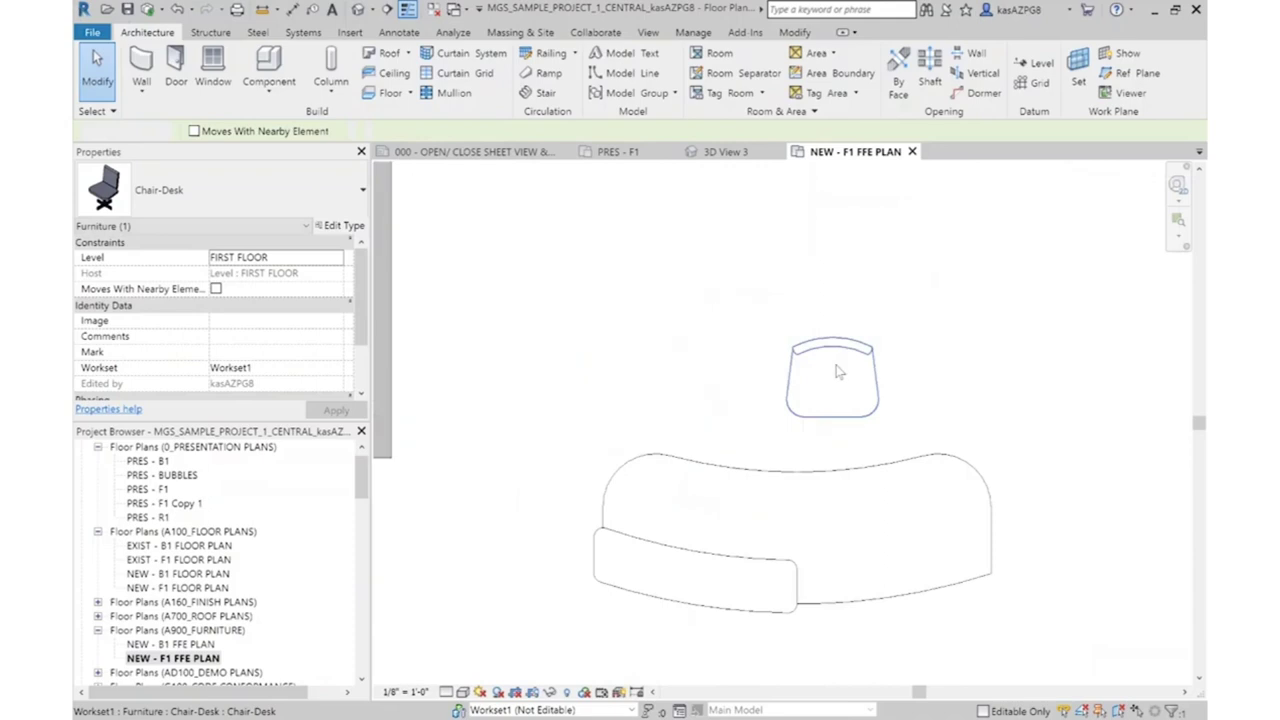
pyautogui.click(818, 386)
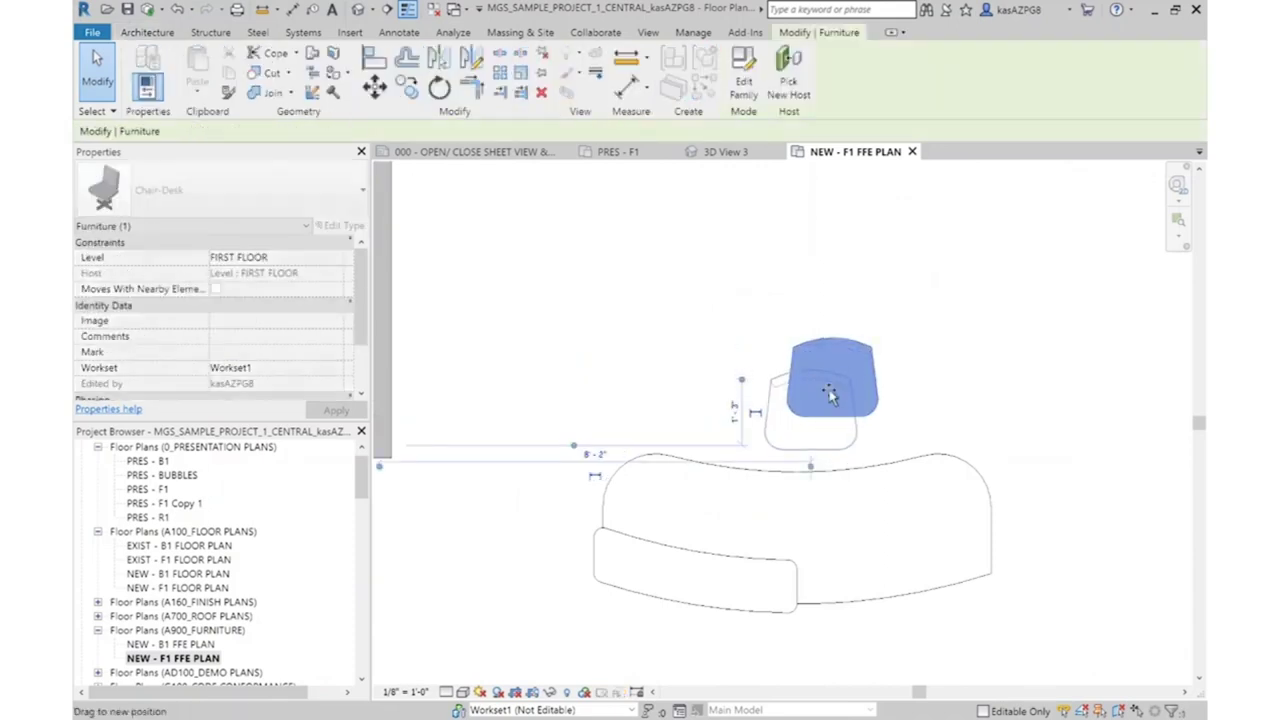
pyautogui.press('Escape')
# Examine the first-floor furniture plan and the desk chair's placement at the lobby reception desk
pyautogui.scroll(-4, 573, 318)
pyautogui.scroll(-3, 770, 449)
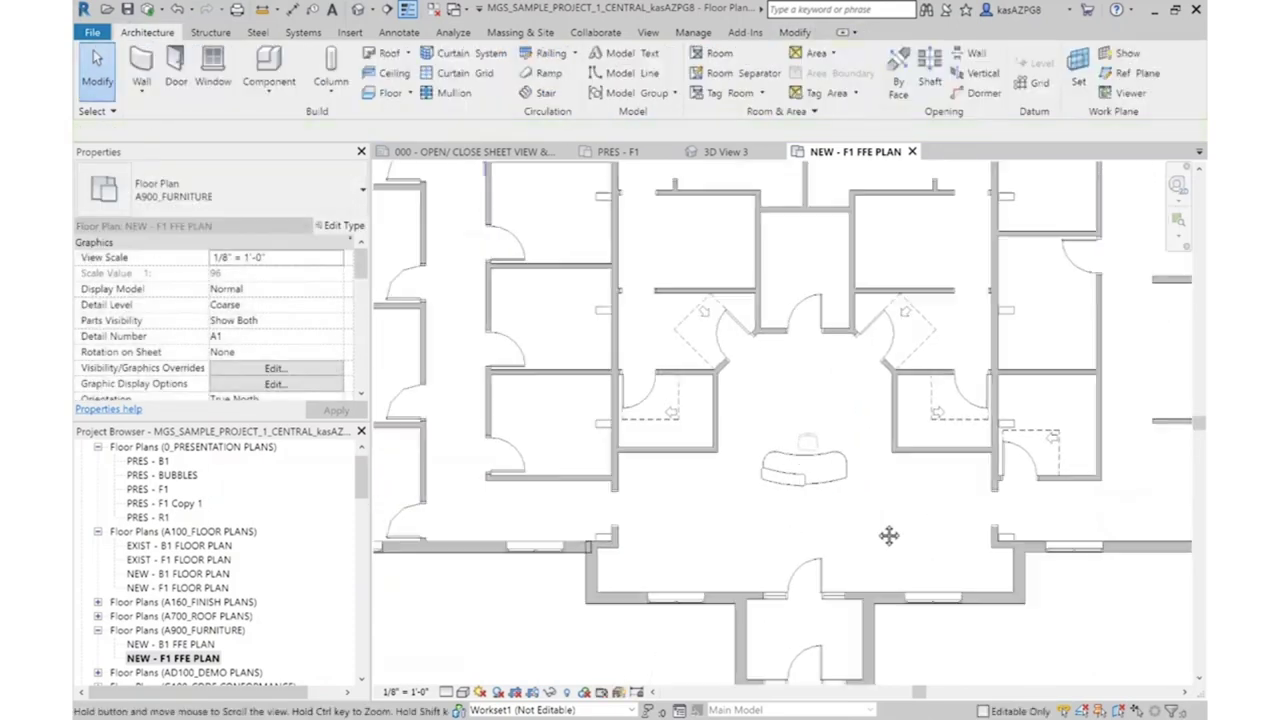
pyautogui.scroll(1, 973, 525)
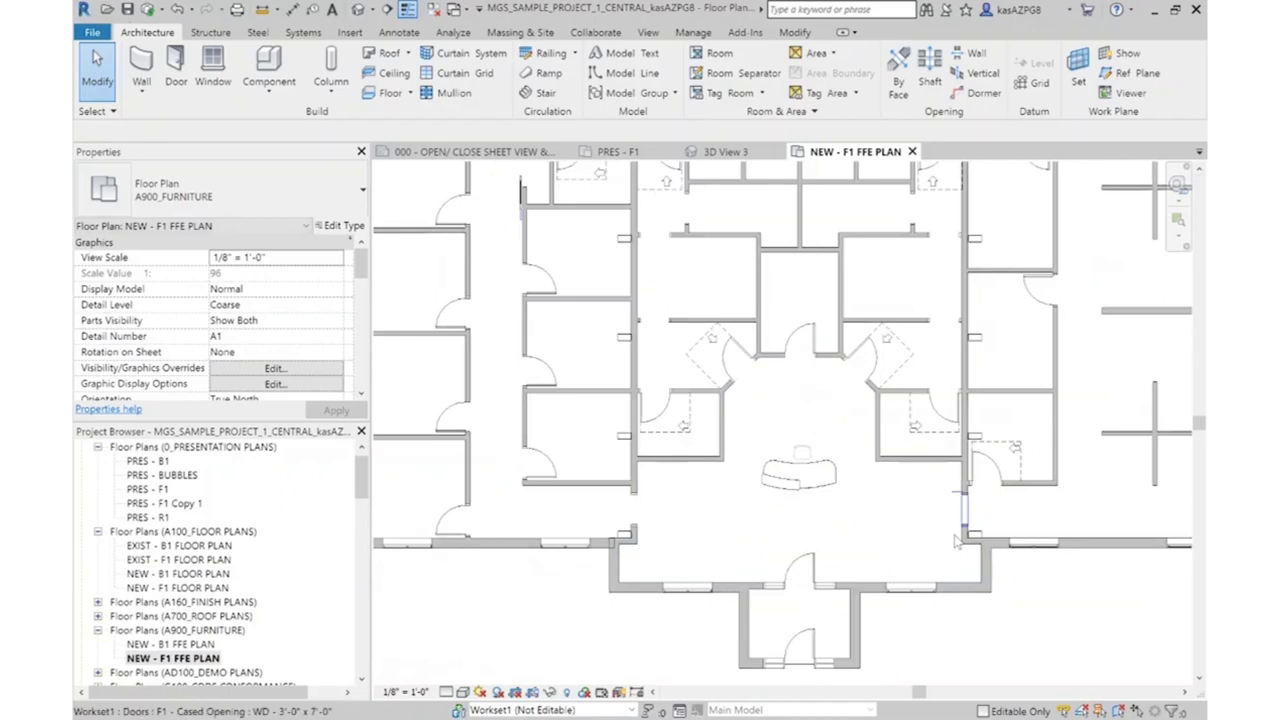
pyautogui.scroll(2, 891, 549)
pyautogui.scroll(1, 743, 428)
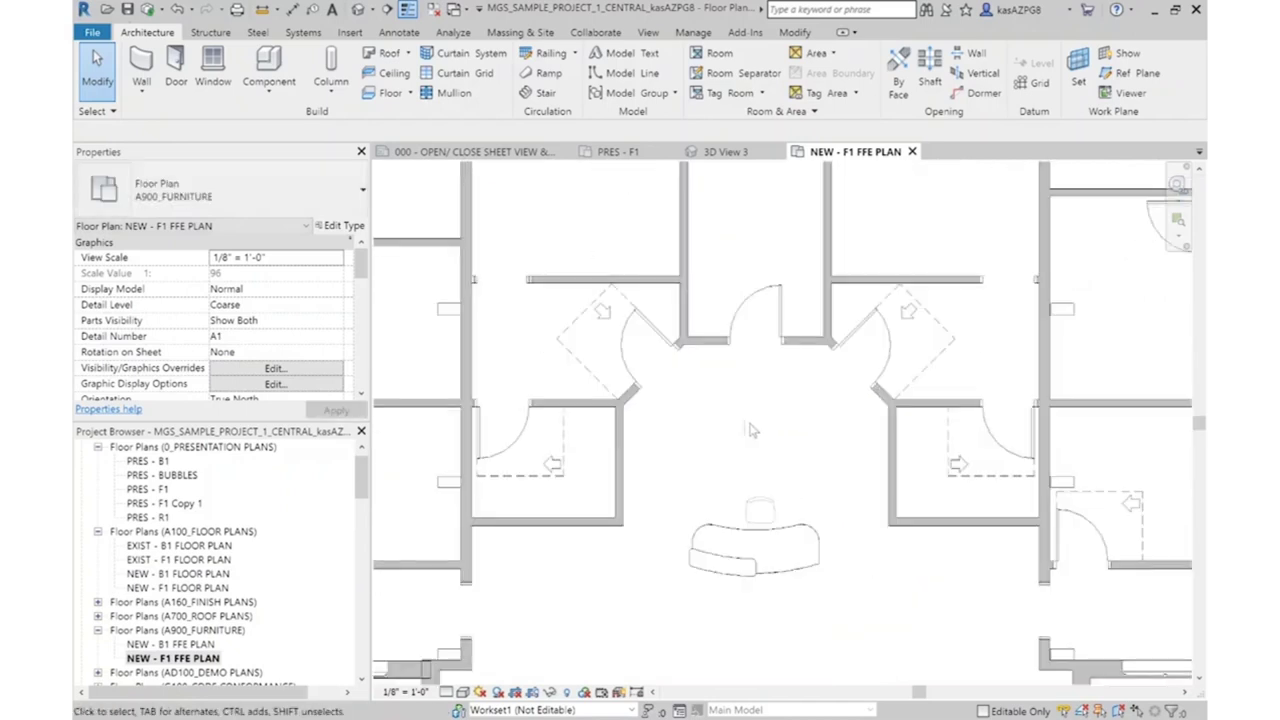
pyautogui.scroll(-3, 790, 495)
pyautogui.scroll(1, 762, 285)
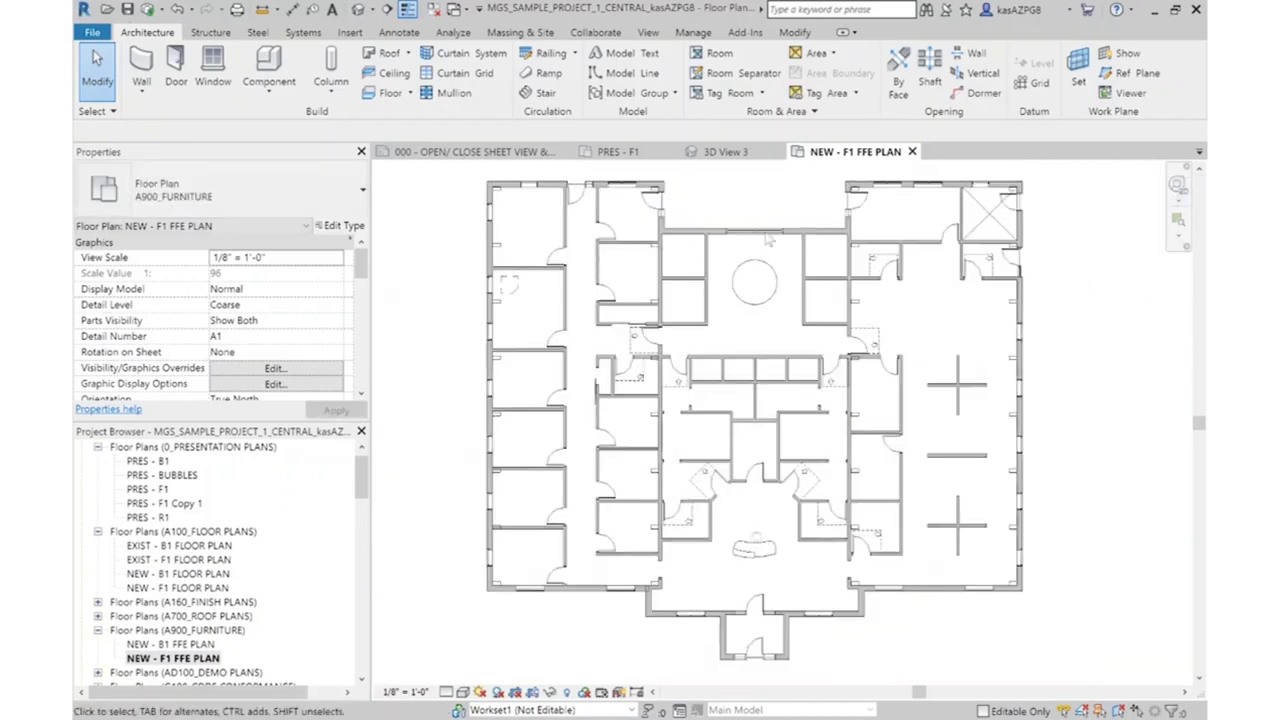
pyautogui.scroll(2, 843, 680)
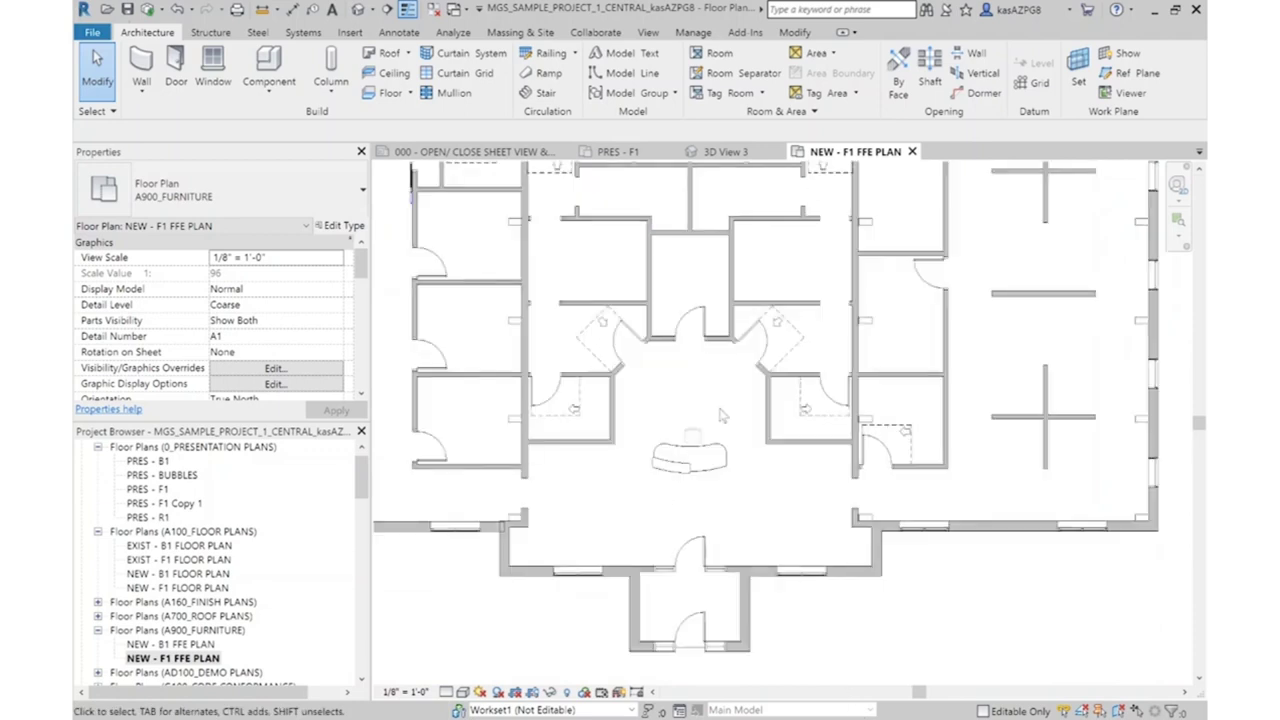
pyautogui.scroll(2, 692, 436)
pyautogui.click(690, 442)
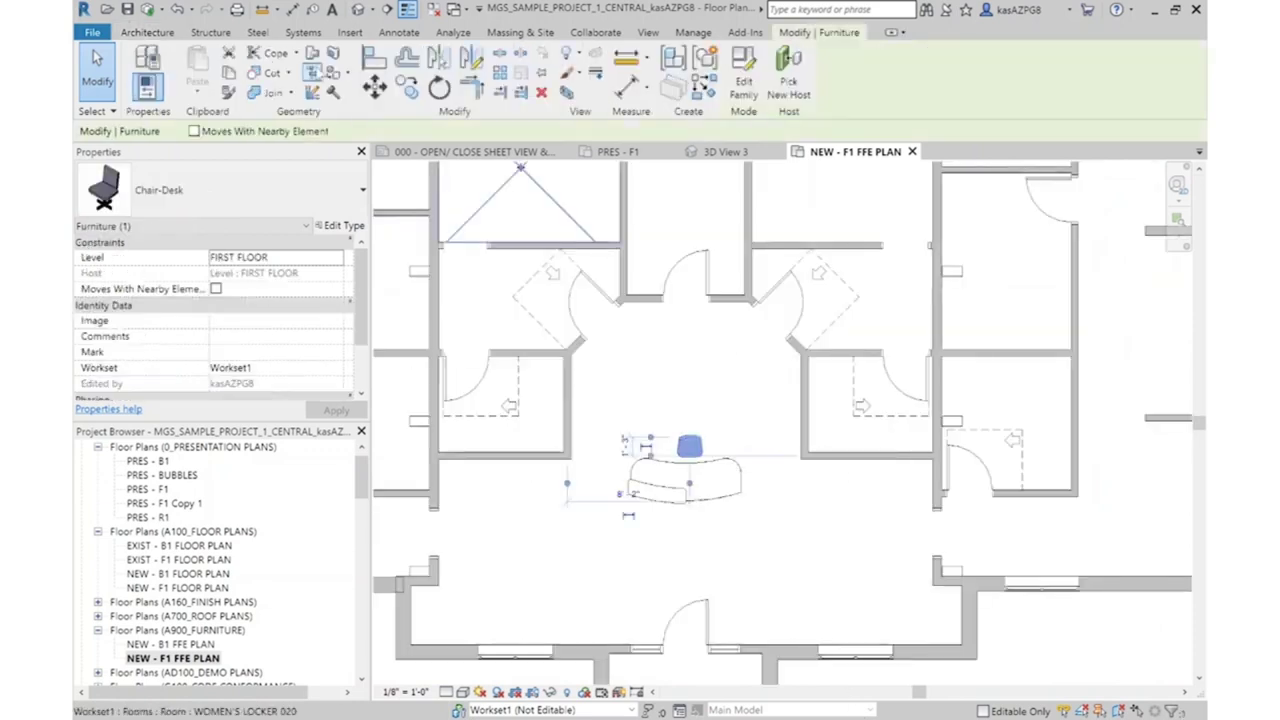
pyautogui.click(692, 357)
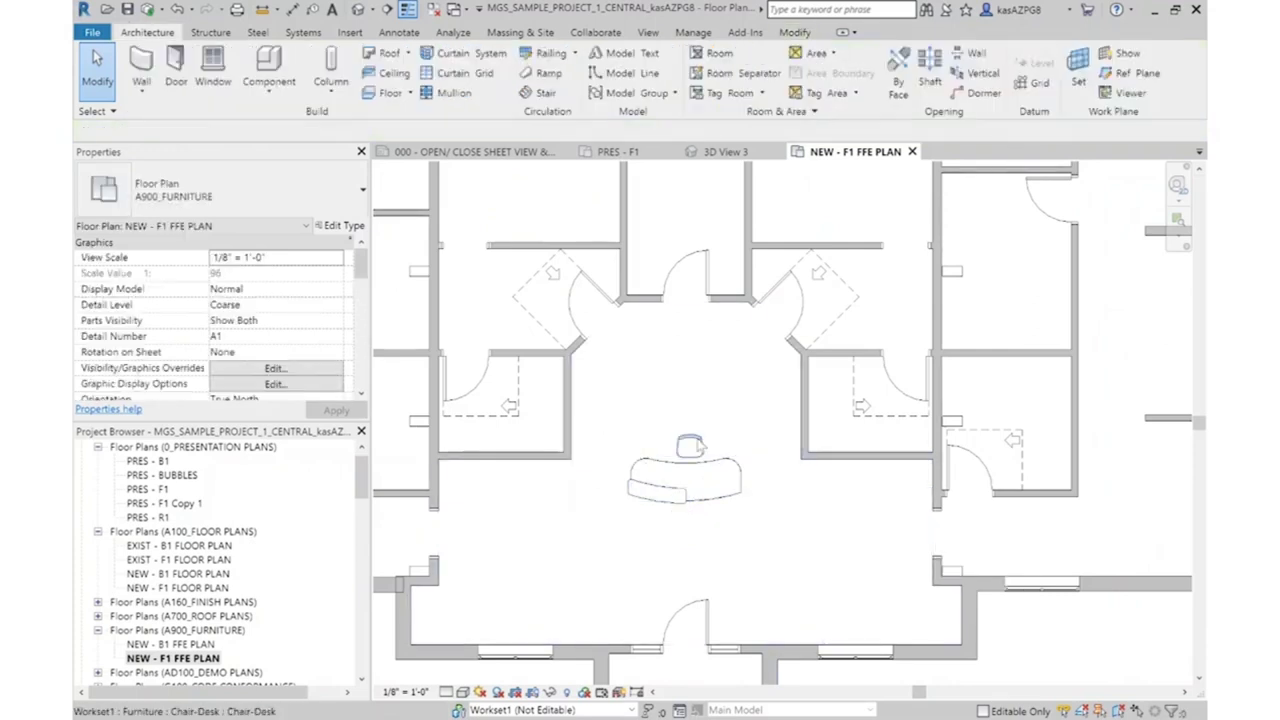
pyautogui.hotkey('ctrl', 'Left')
pyautogui.press('Escape')
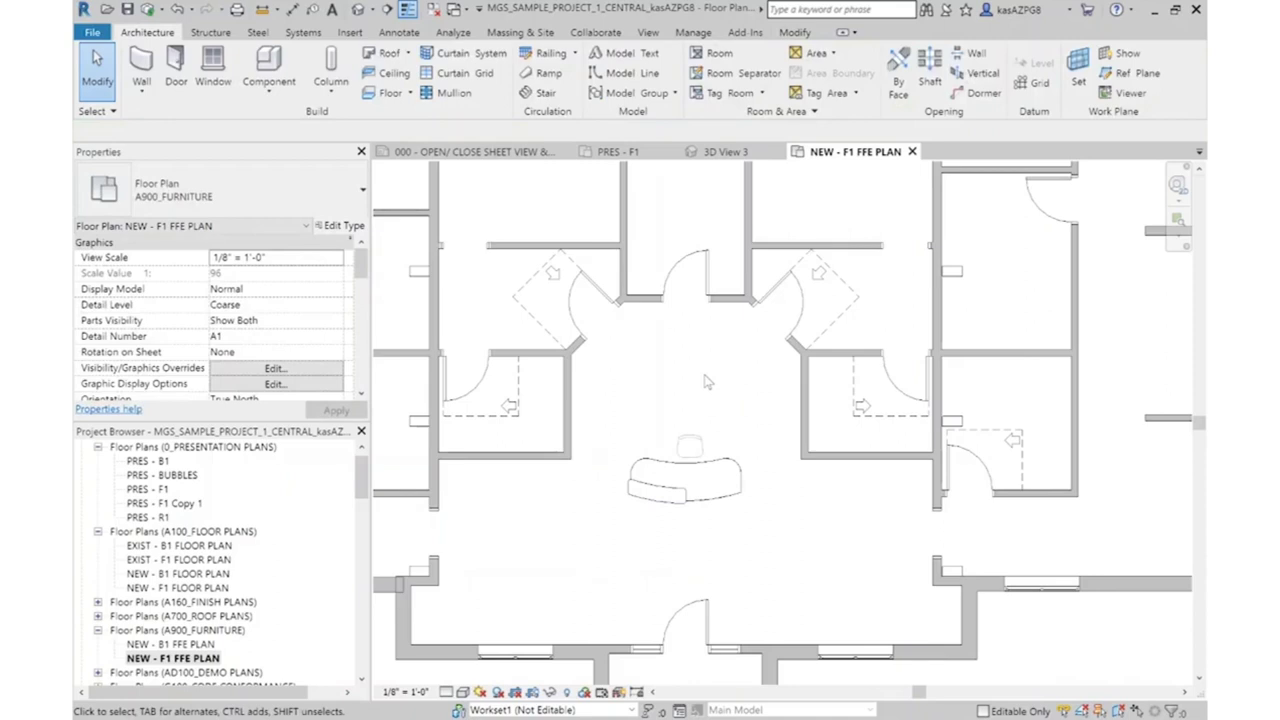
pyautogui.scroll(-2, 705, 381)
pyautogui.scroll(1, 709, 372)
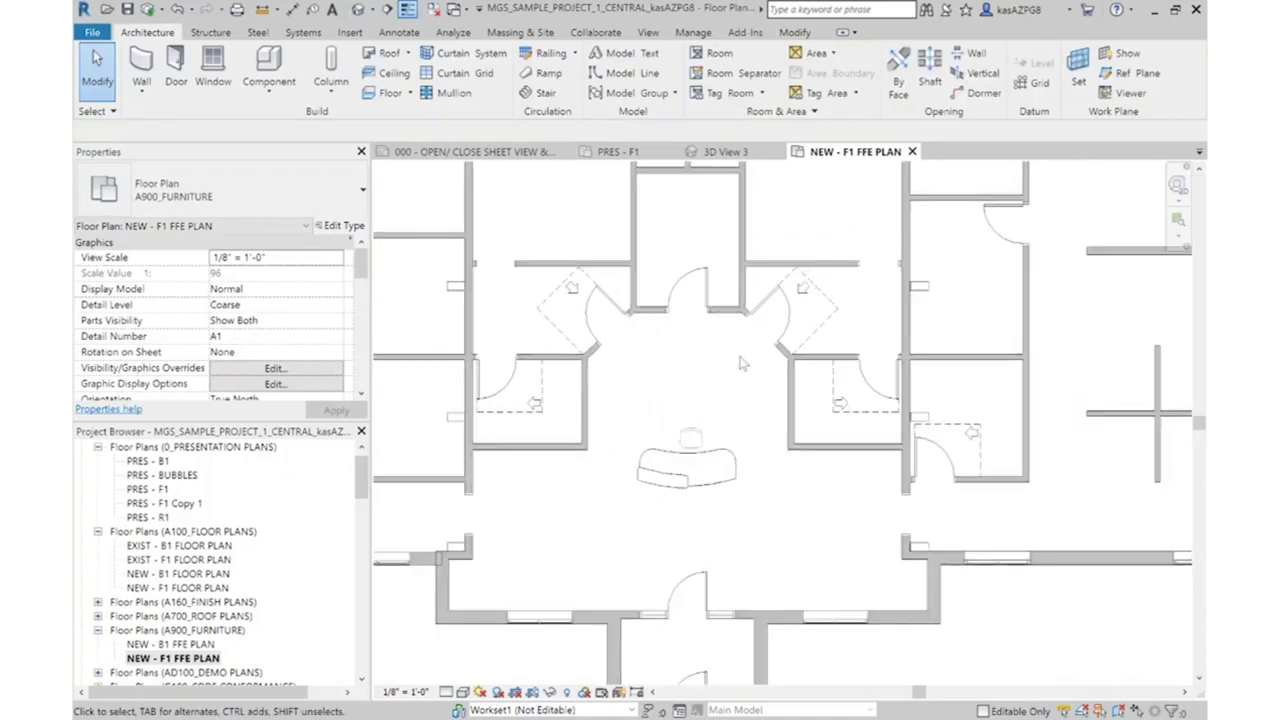
pyautogui.scroll(2, 741, 364)
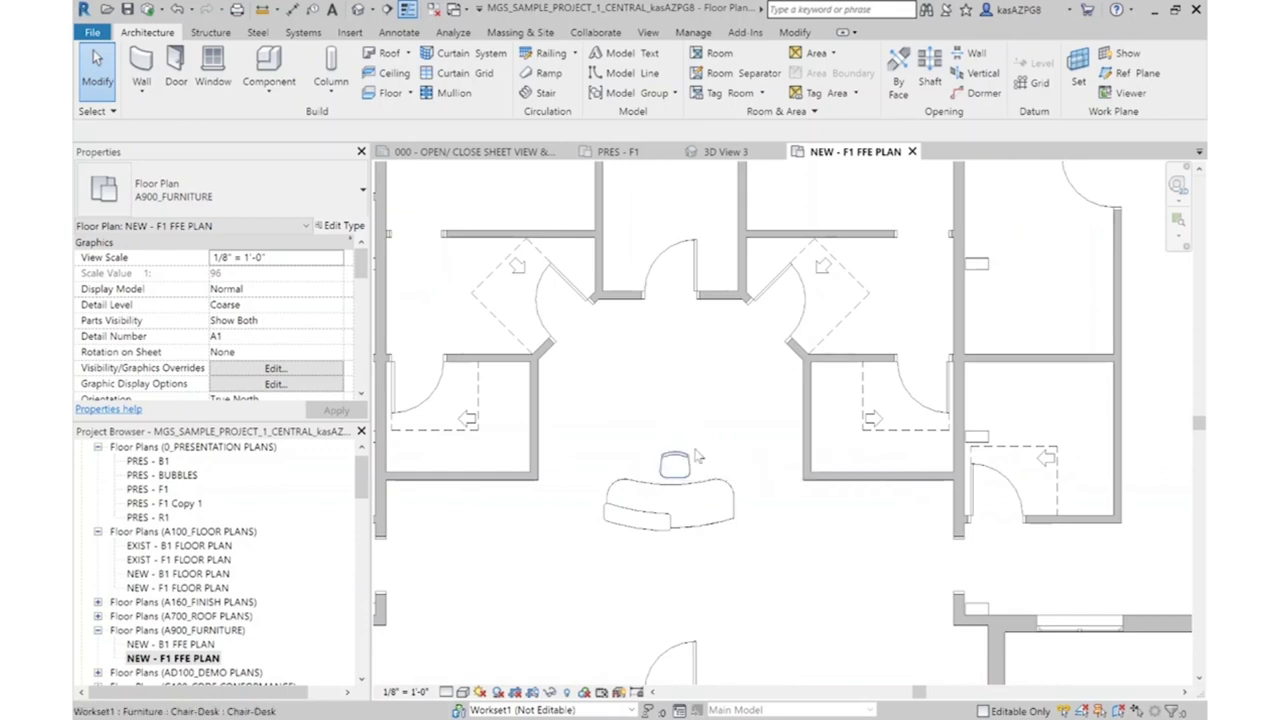
# Create a new workset named FFE that is not visible in all views
pyautogui.click(600, 32)
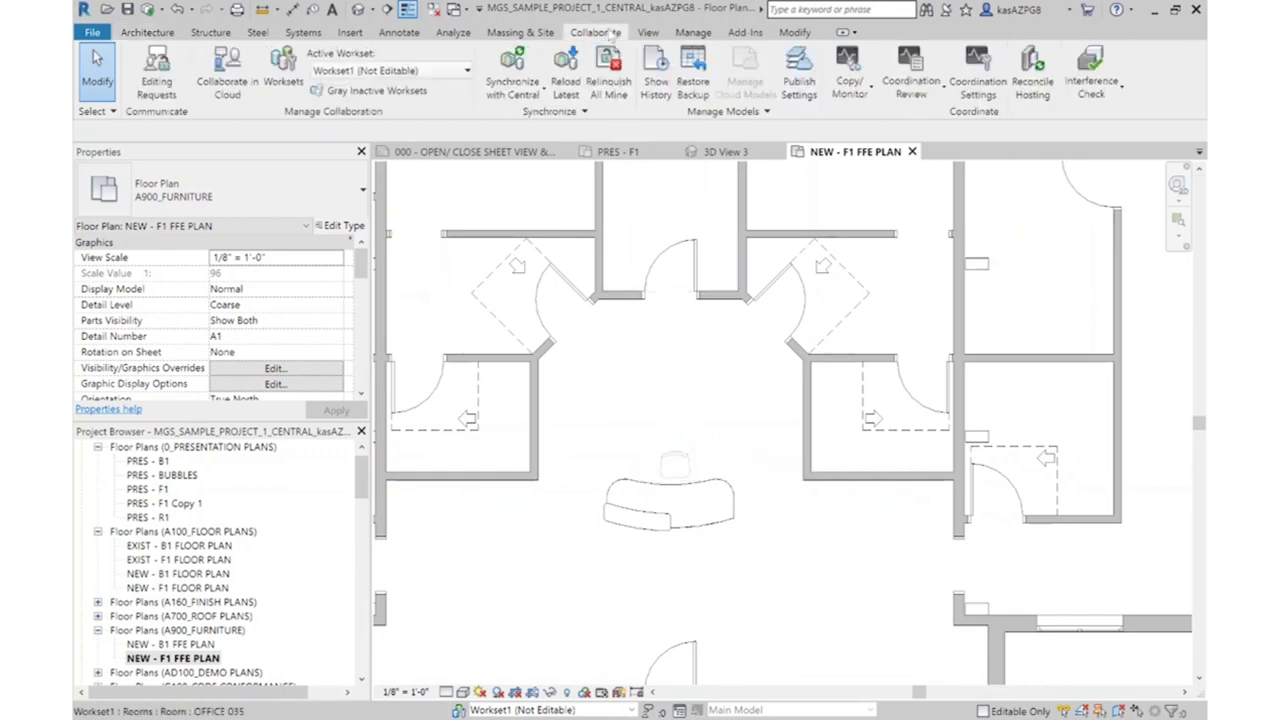
pyautogui.click(285, 80)
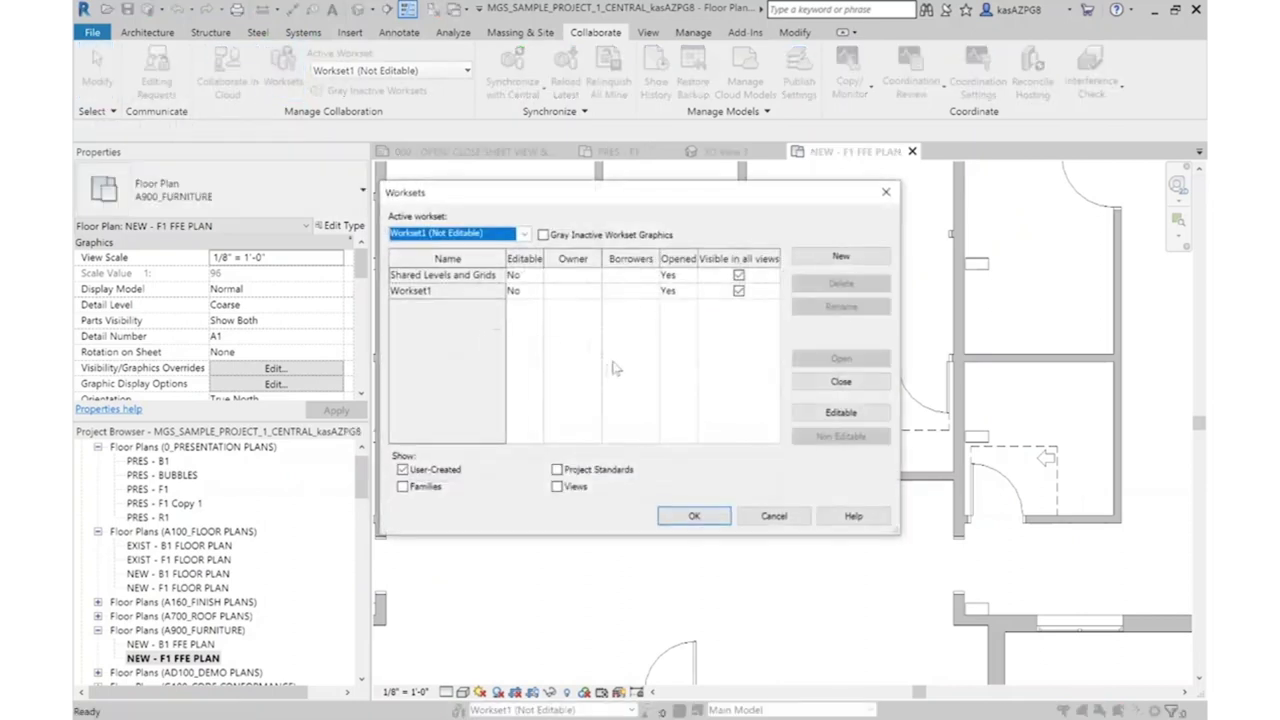
pyautogui.click(832, 259)
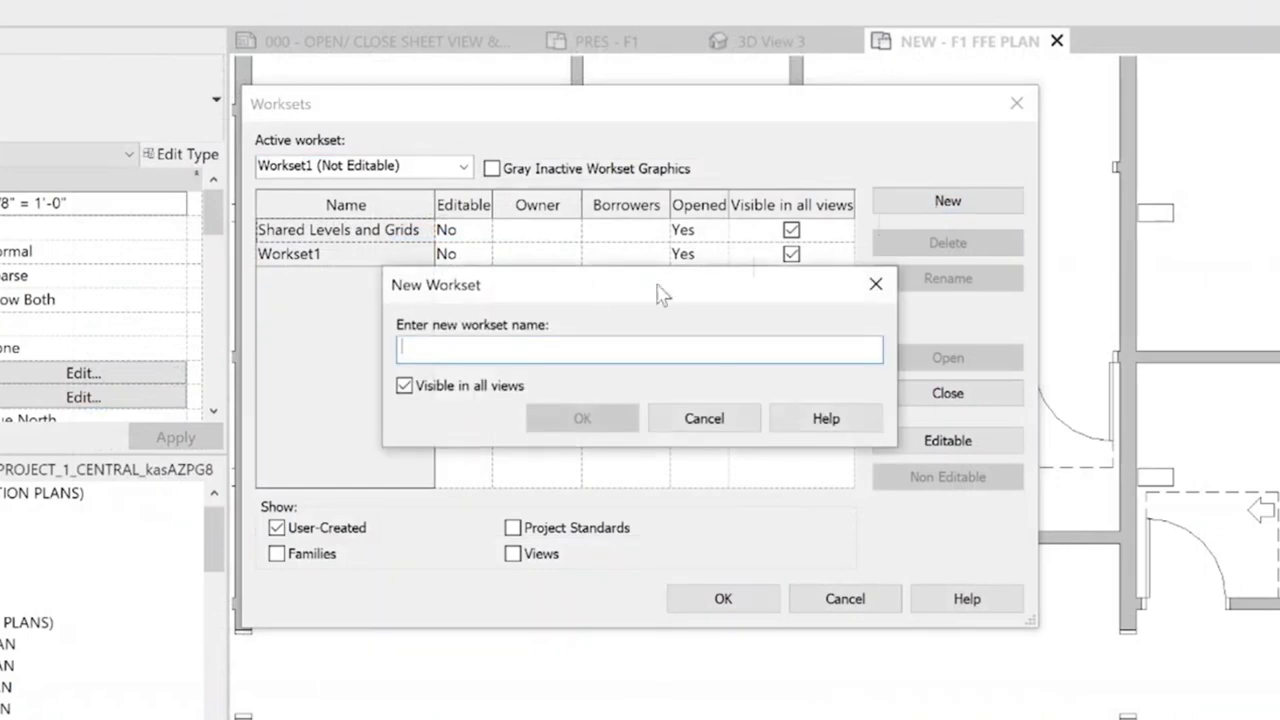
pyautogui.write('FFE')
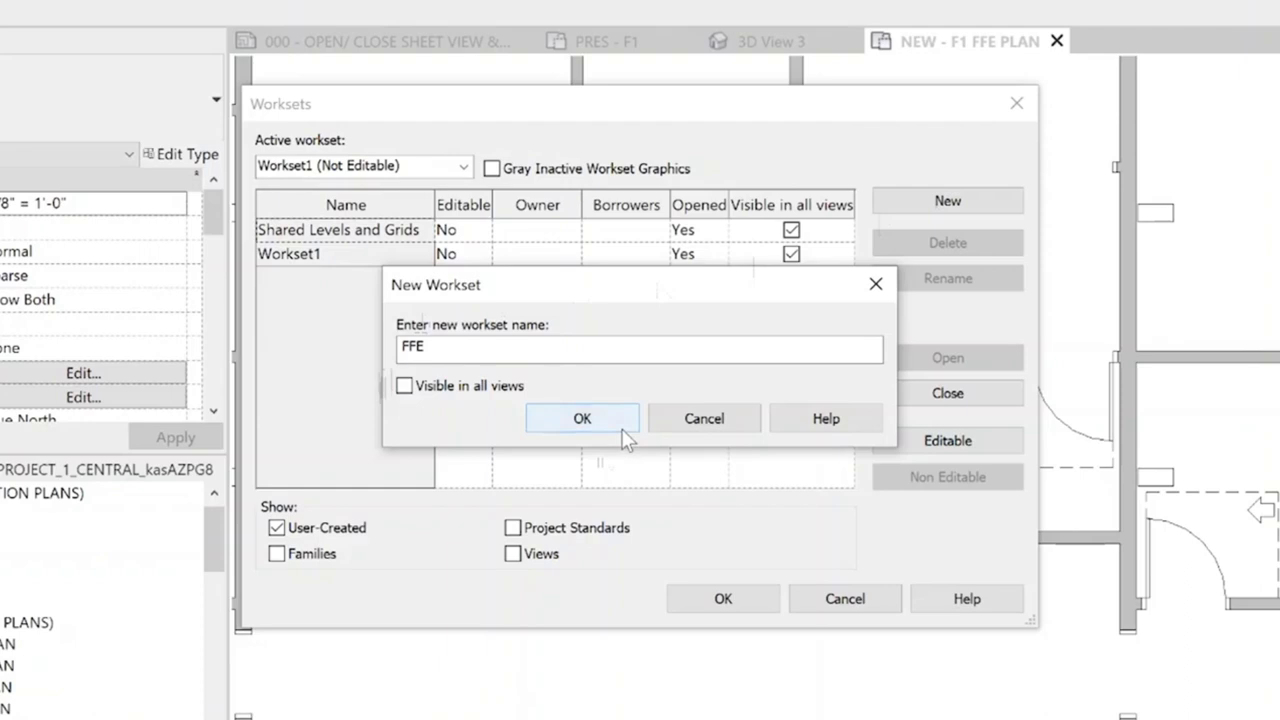
pyautogui.click(582, 418)
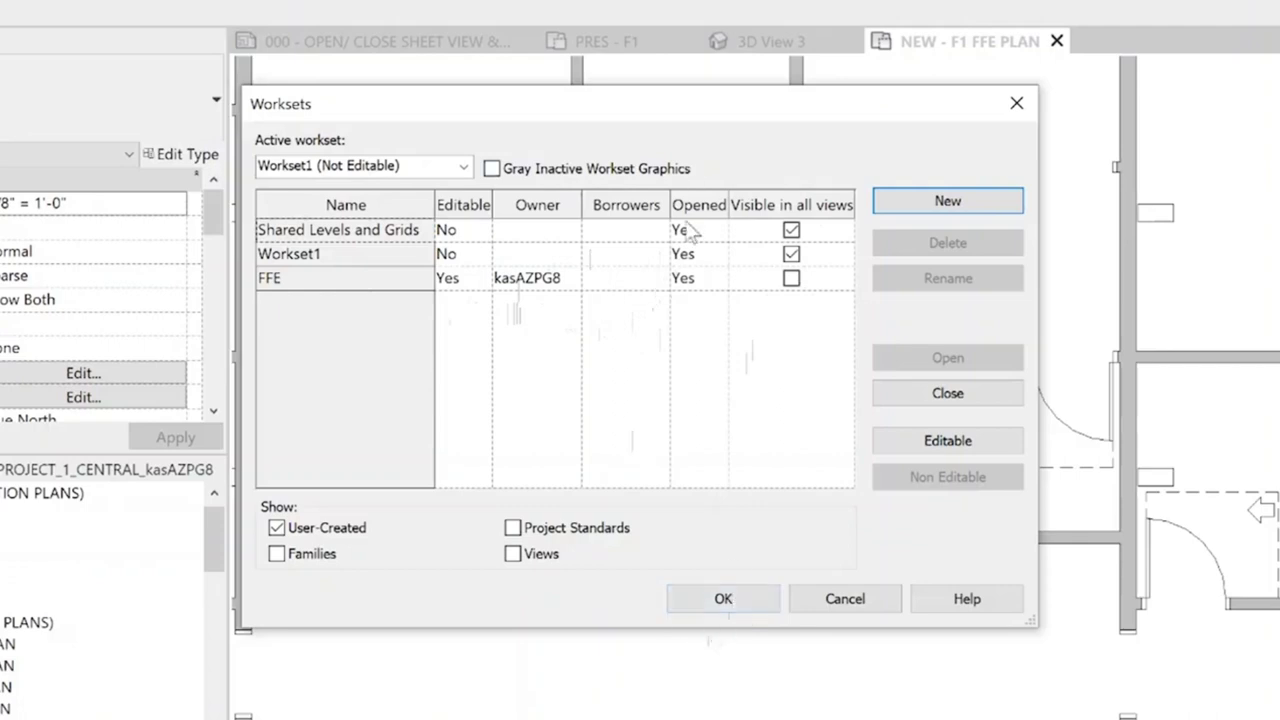
# Set the FFE workset's Opened state to No and return it to Yes
pyautogui.click(716, 278)
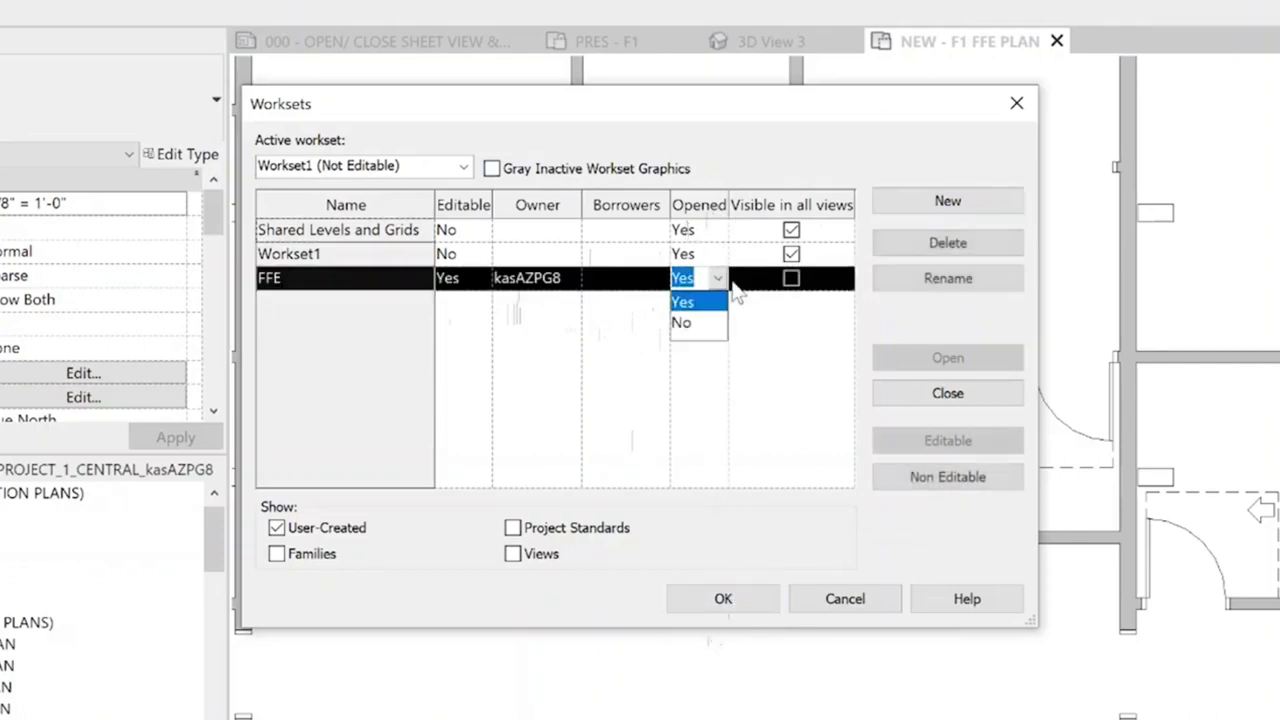
pyautogui.click(682, 323)
pyautogui.click(716, 278)
pyautogui.click(690, 301)
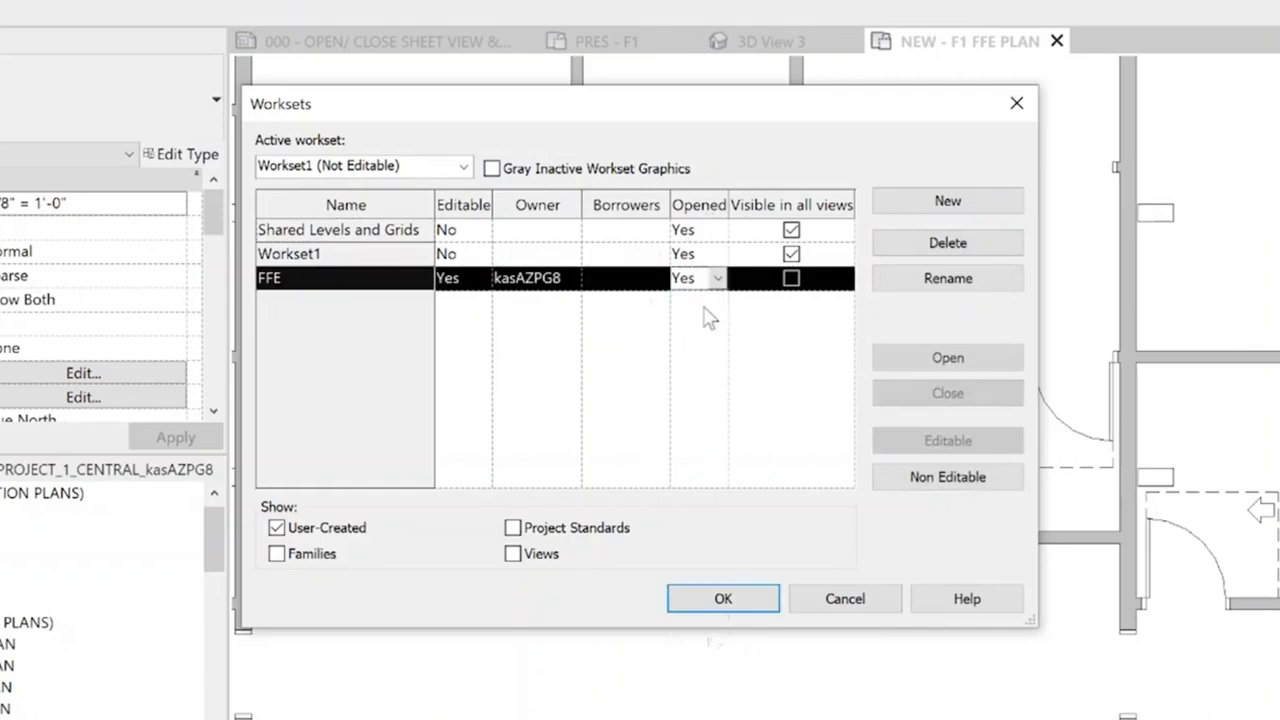
# Make FFE the active workset and assign the lobby desk chair to it
pyautogui.click(730, 607)
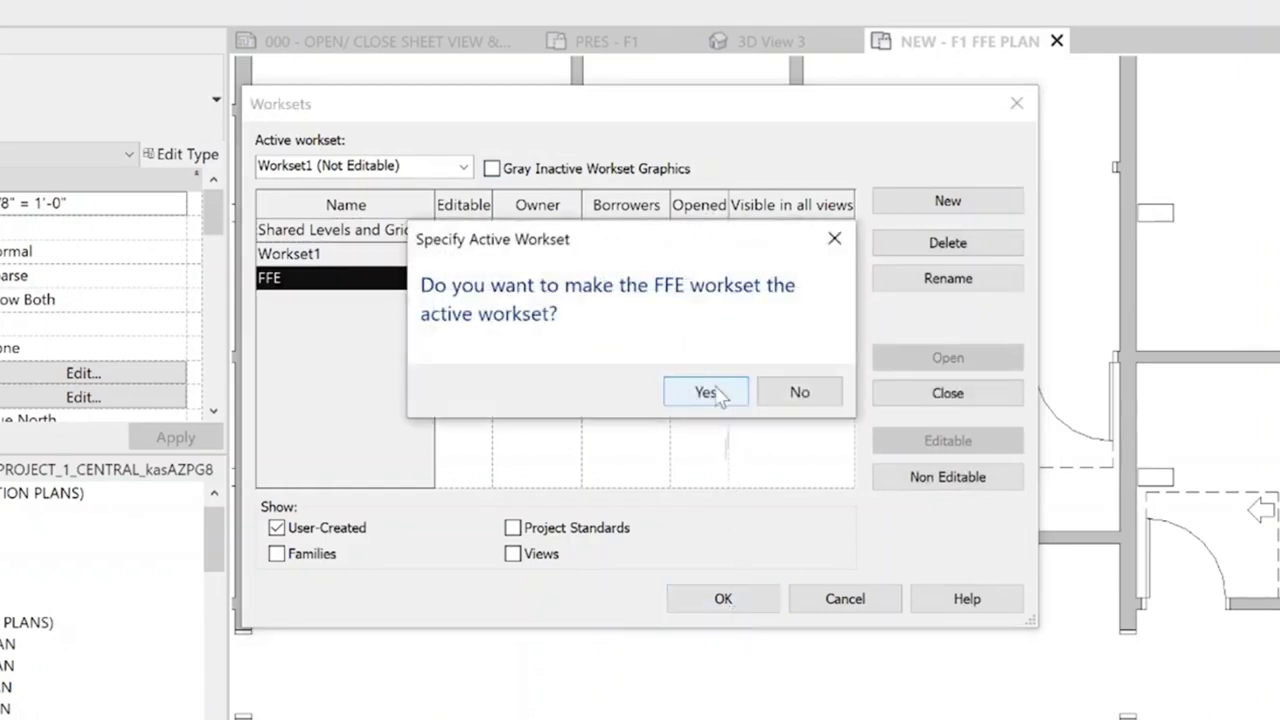
pyautogui.click(718, 393)
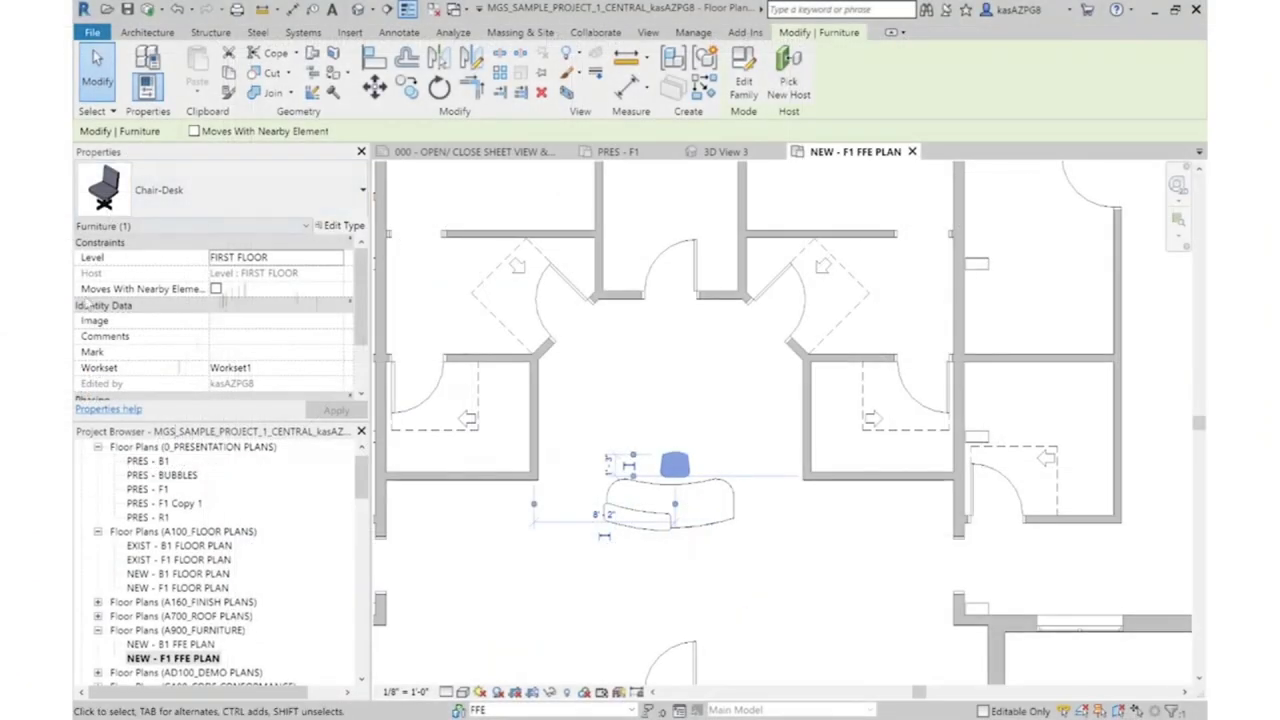
pyautogui.click(338, 370)
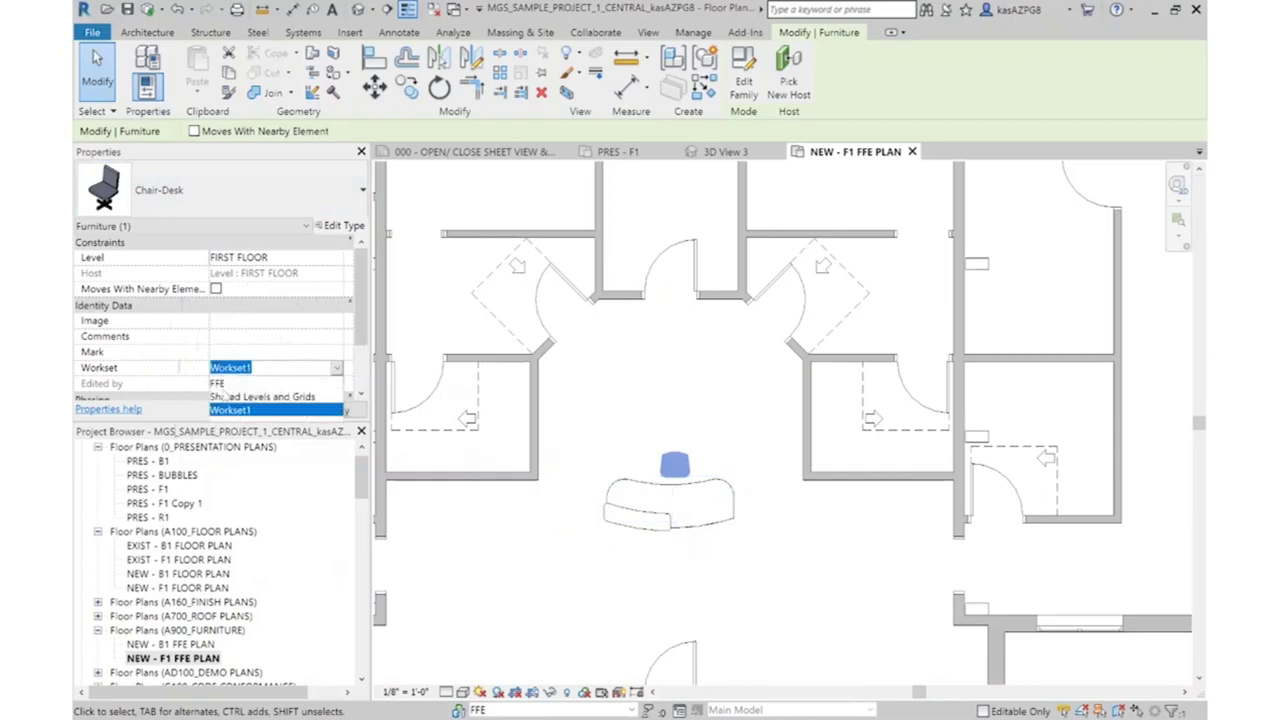
pyautogui.click(218, 384)
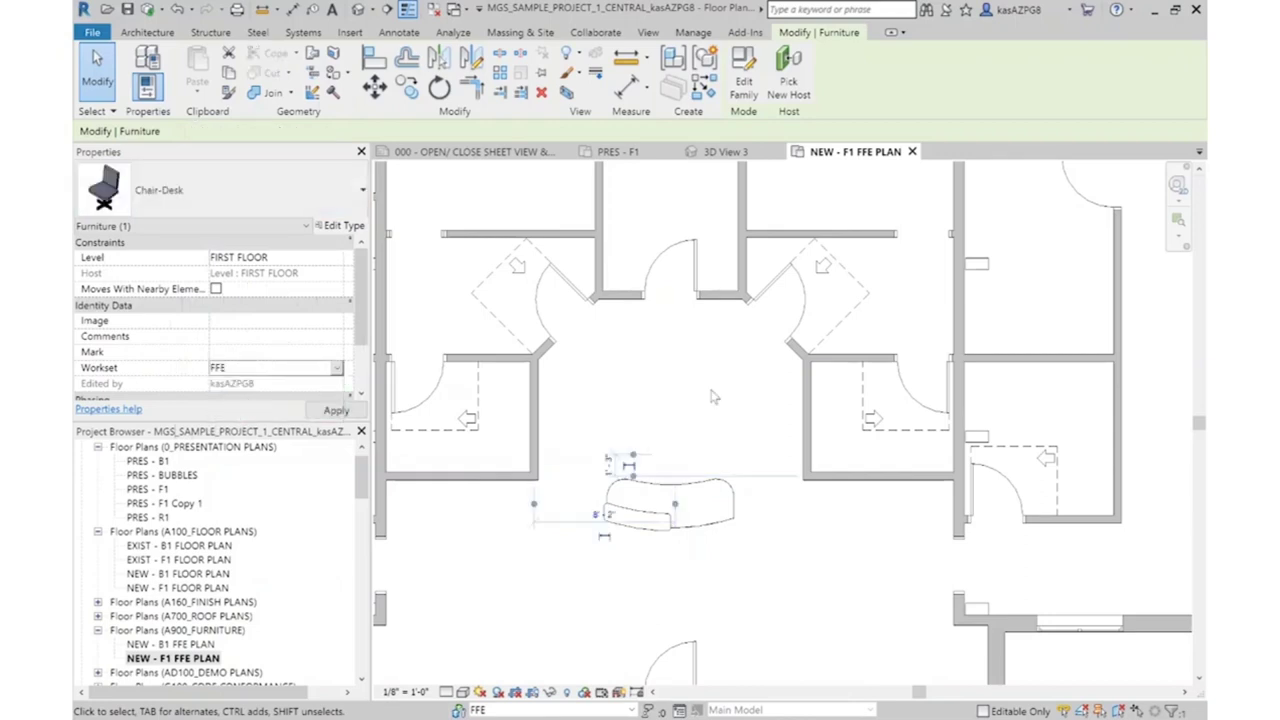
pyautogui.click(508, 497)
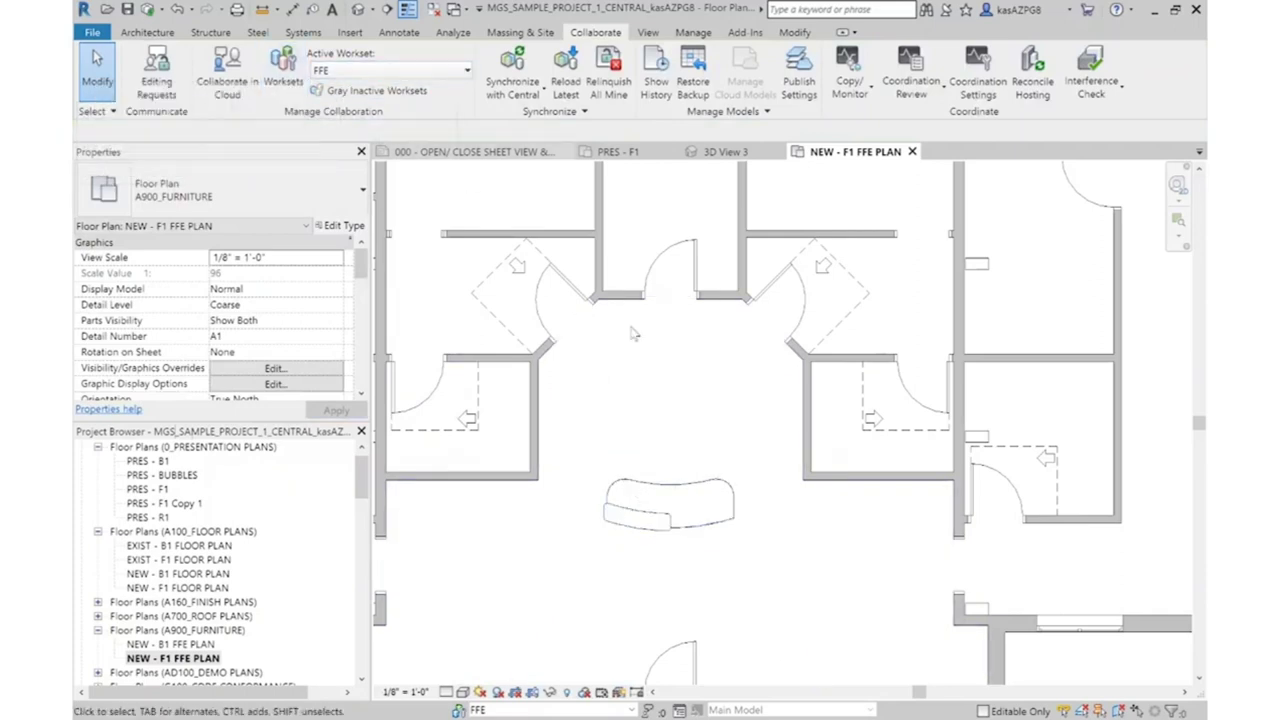
# Make the FFE workset visible in all views
pyautogui.click(283, 72)
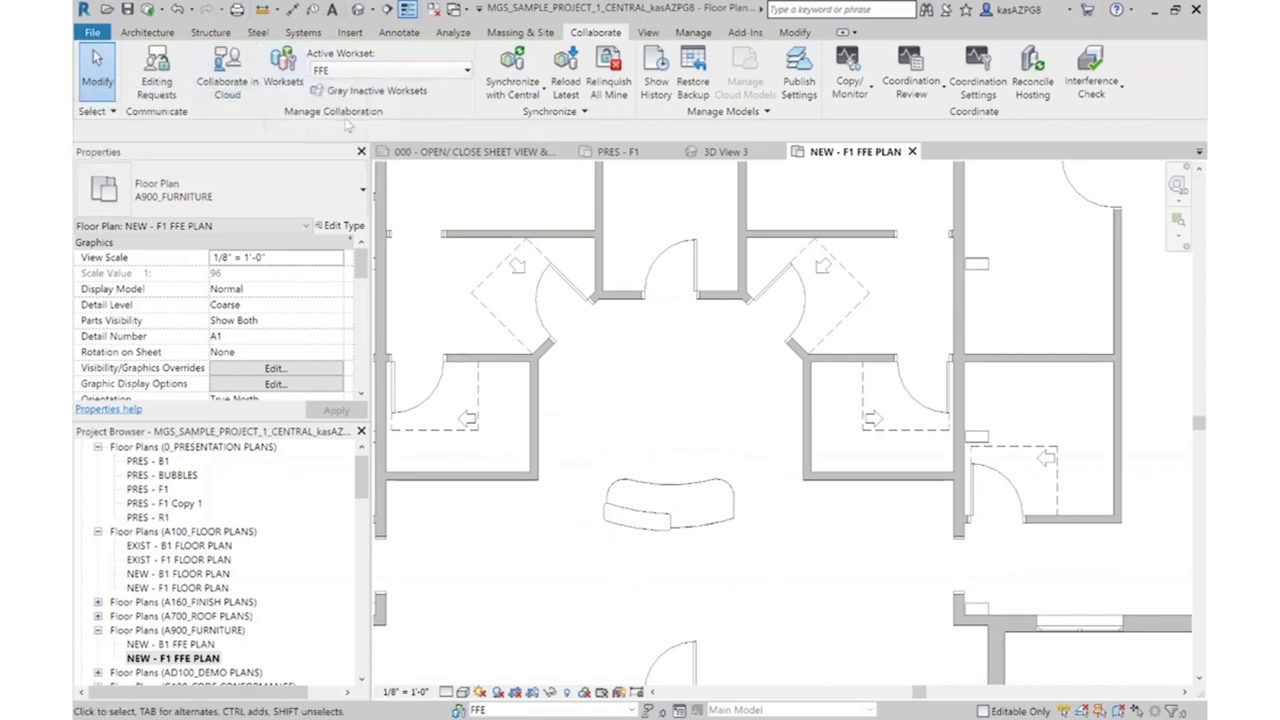
pyautogui.click(739, 276)
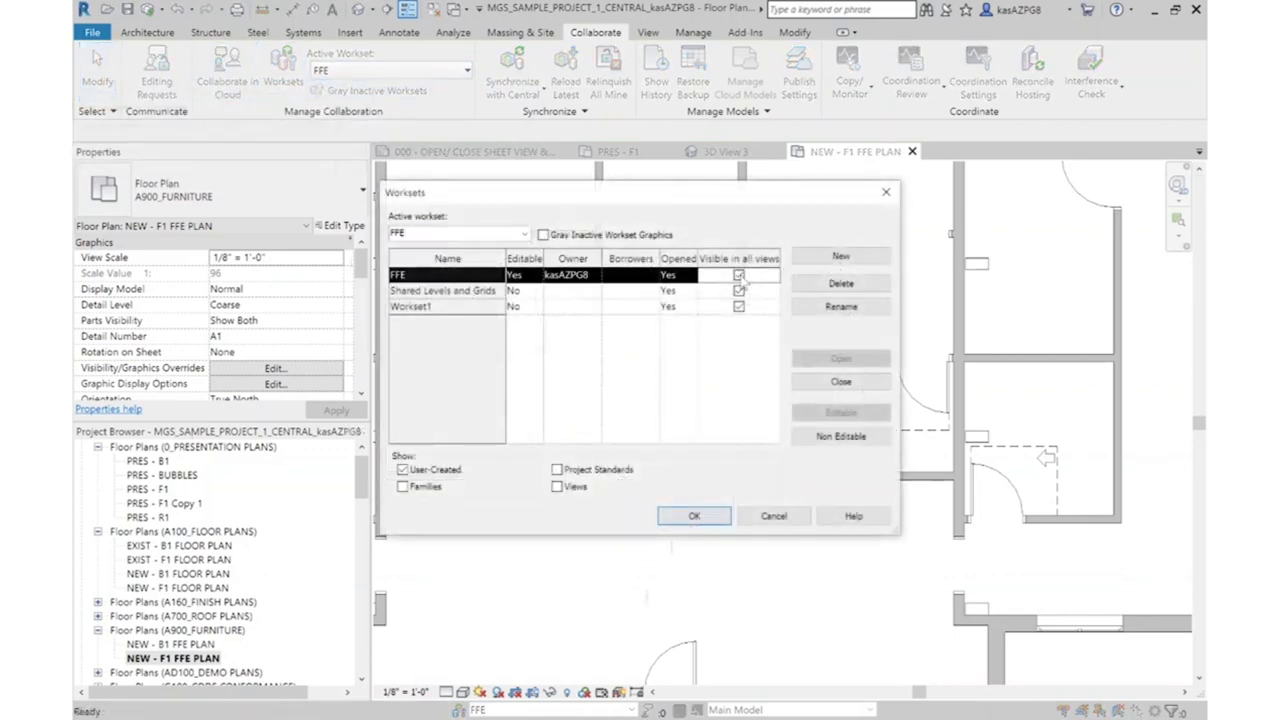
pyautogui.click(694, 516)
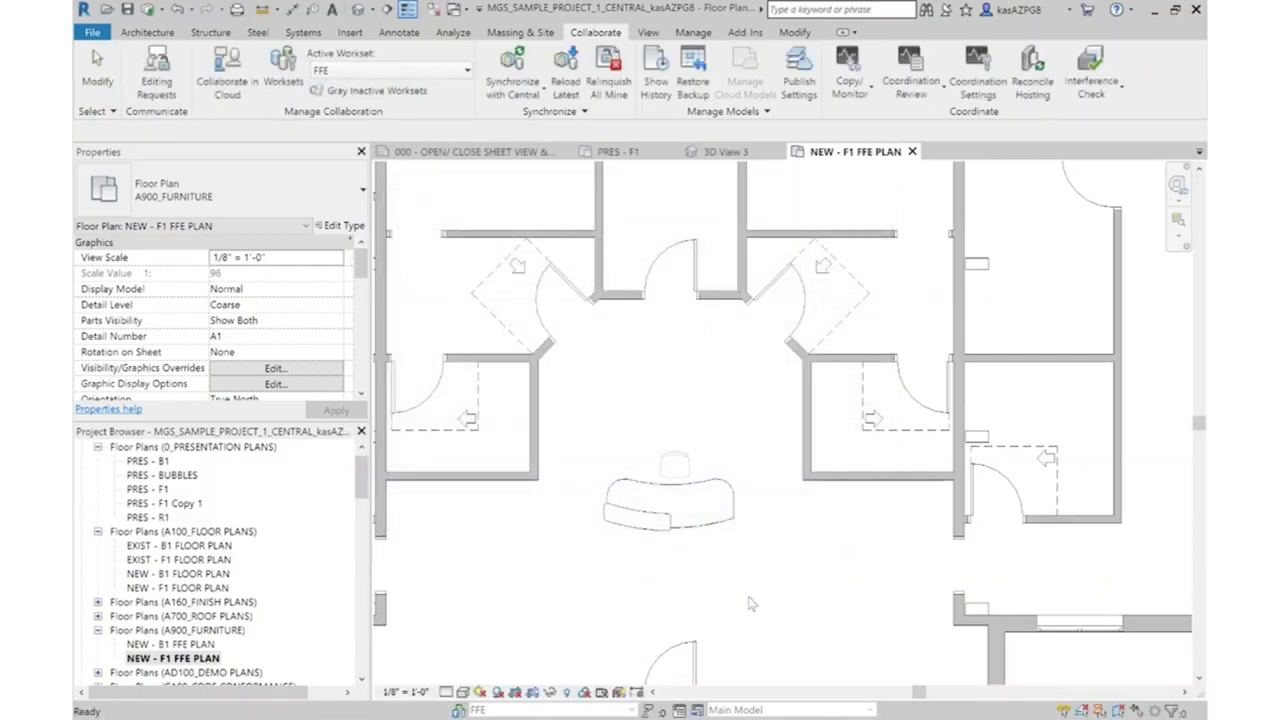
# Make the FFE workset not visible in all views and check the furniture plan, 3D View 3 and PRES - F1
pyautogui.click(283, 72)
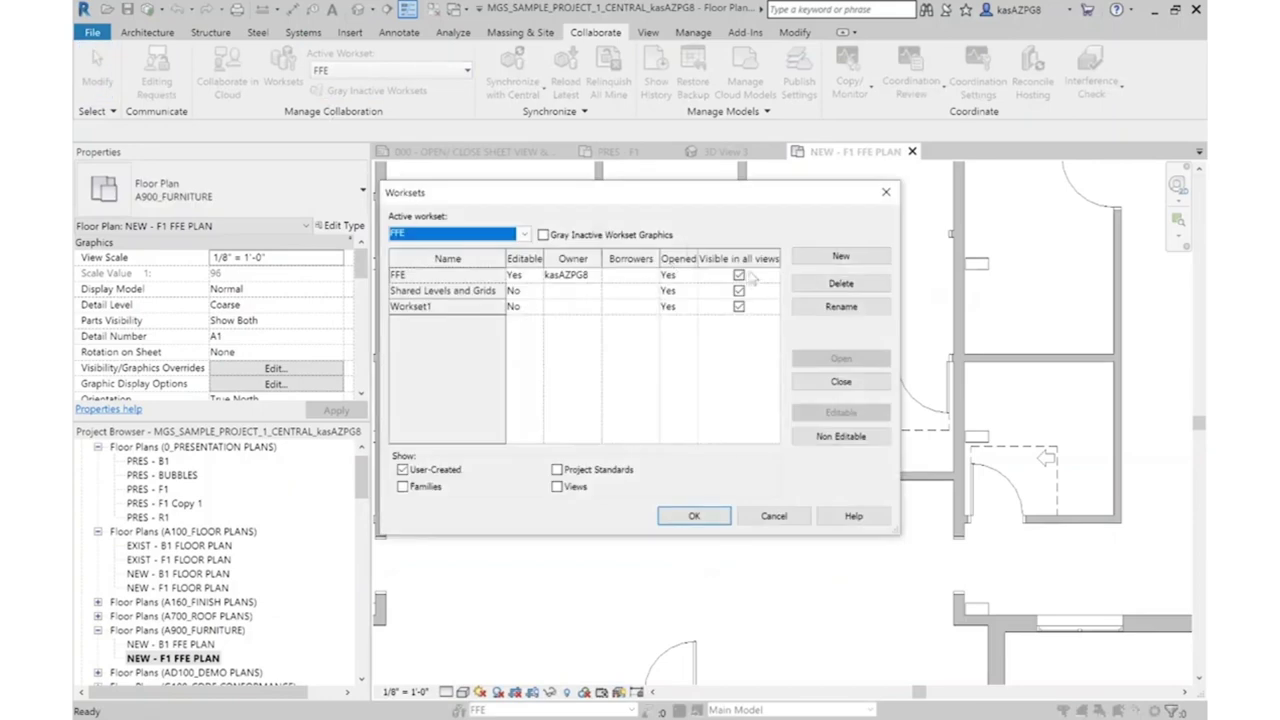
pyautogui.click(739, 276)
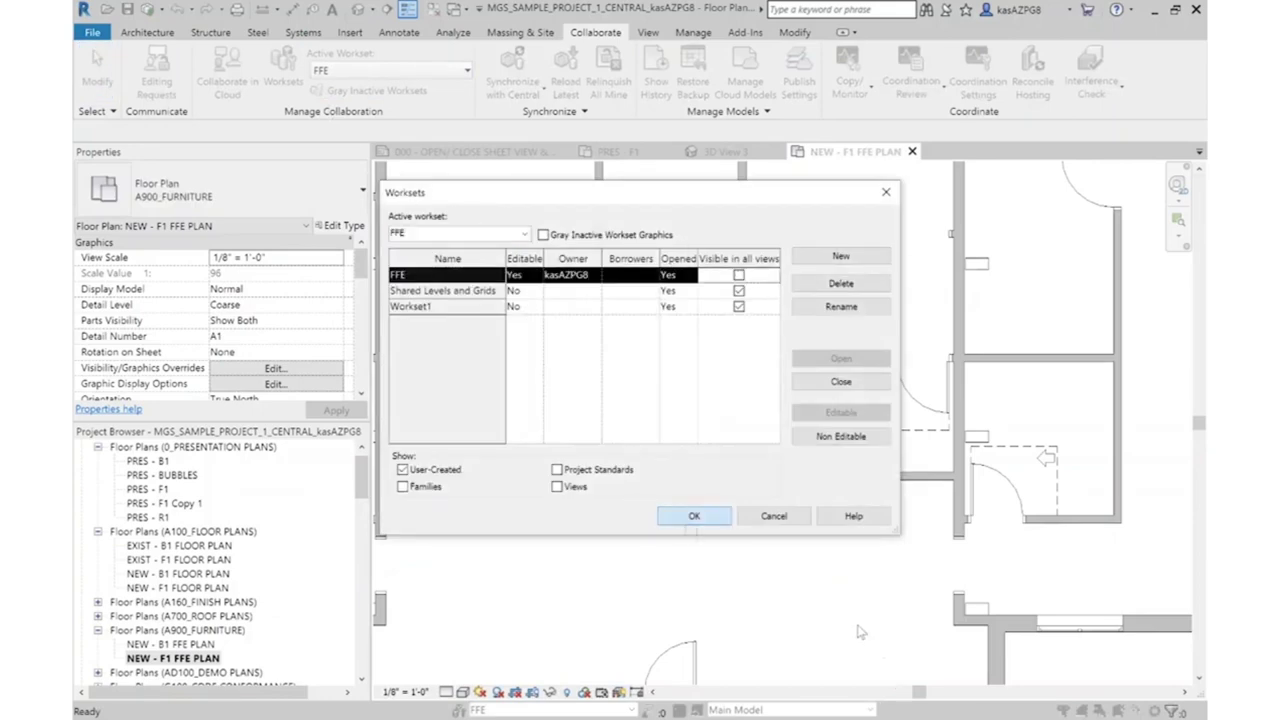
pyautogui.press('Return')
pyautogui.scroll(-3, 700, 540)
pyautogui.scroll(2, 632, 503)
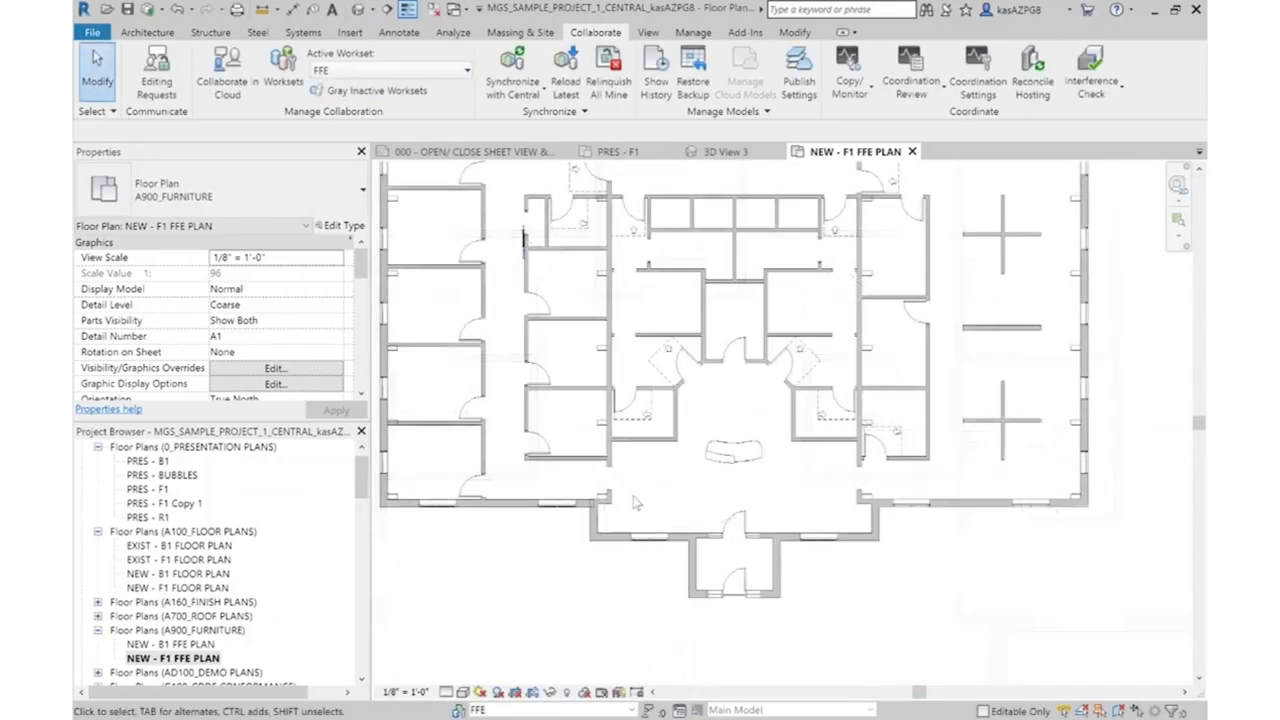
pyautogui.scroll(-3, 660, 512)
pyautogui.scroll(2, 736, 268)
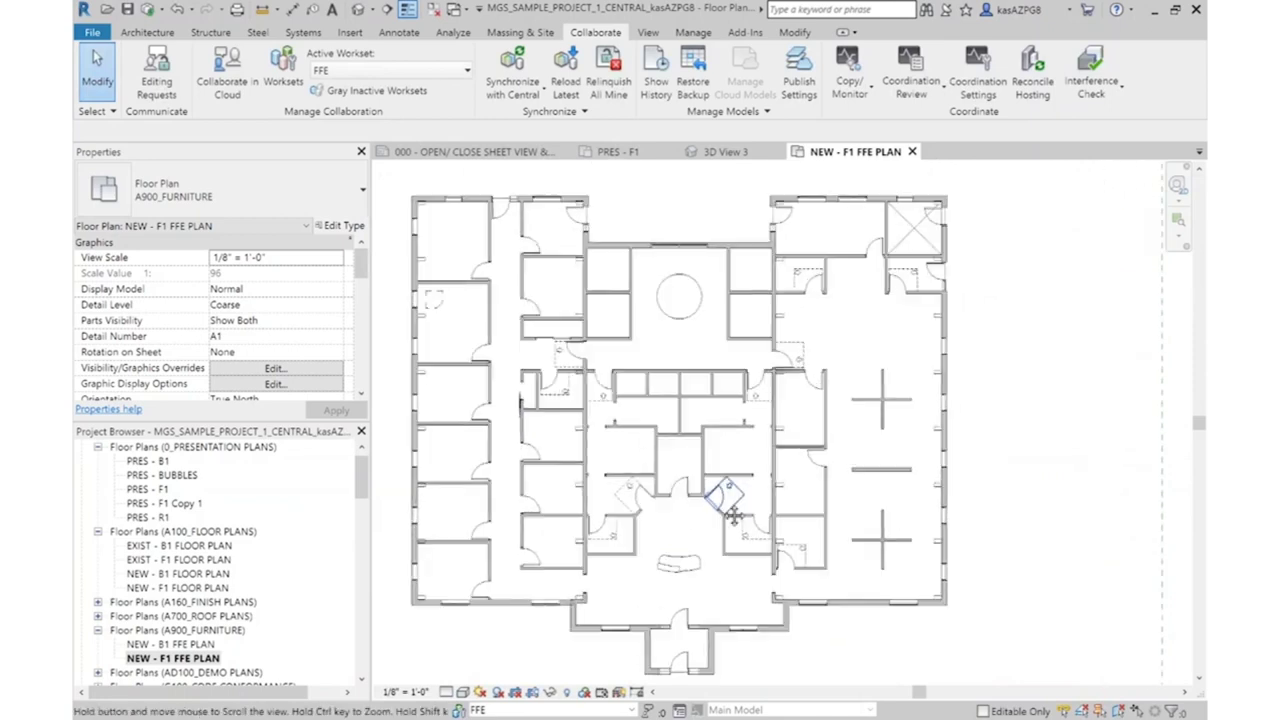
pyautogui.click(727, 151)
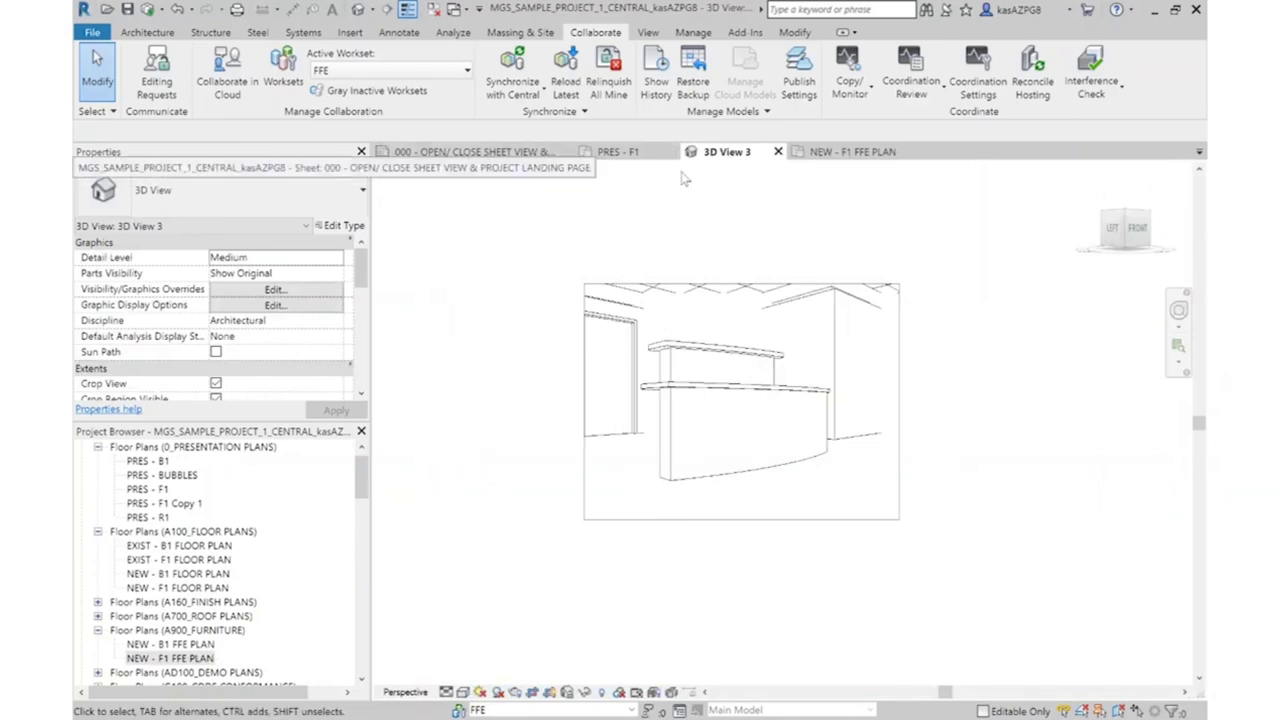
pyautogui.click(630, 156)
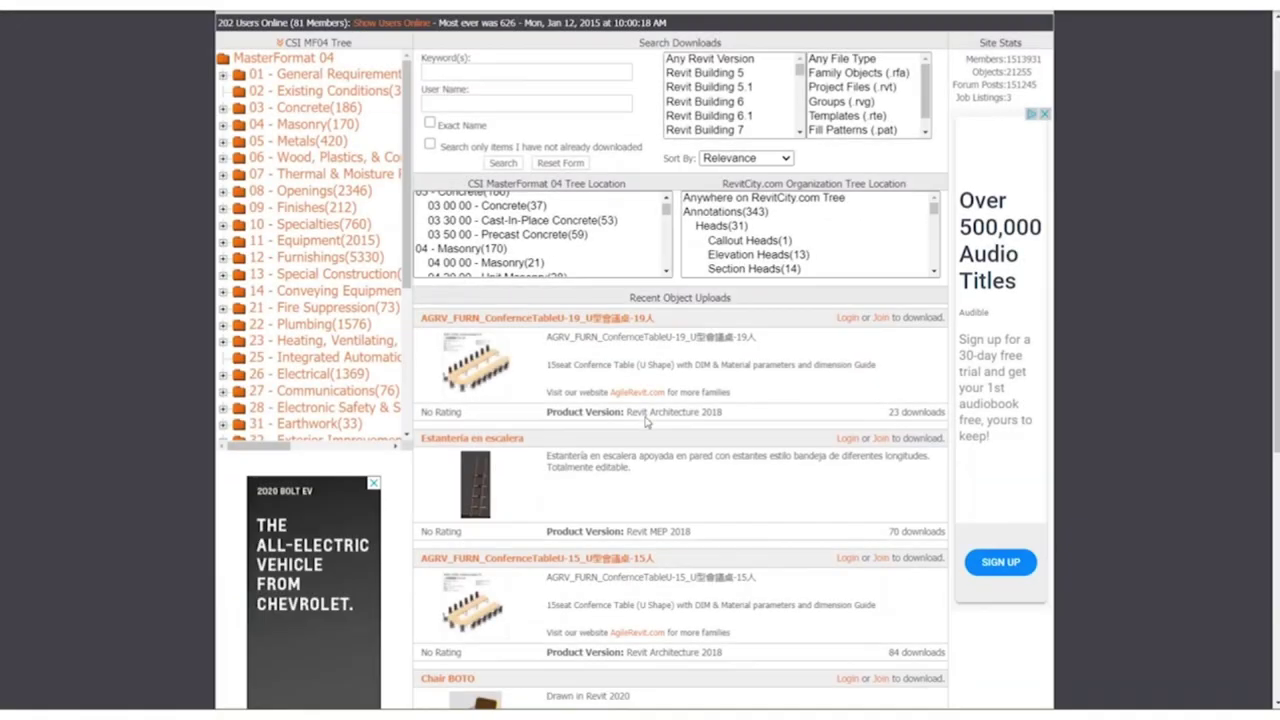
# Switch to the web browser and browse RevitCity's recent object uploads and an online BIM object catalogue for furniture families
pyautogui.scroll(-1, 645, 422)
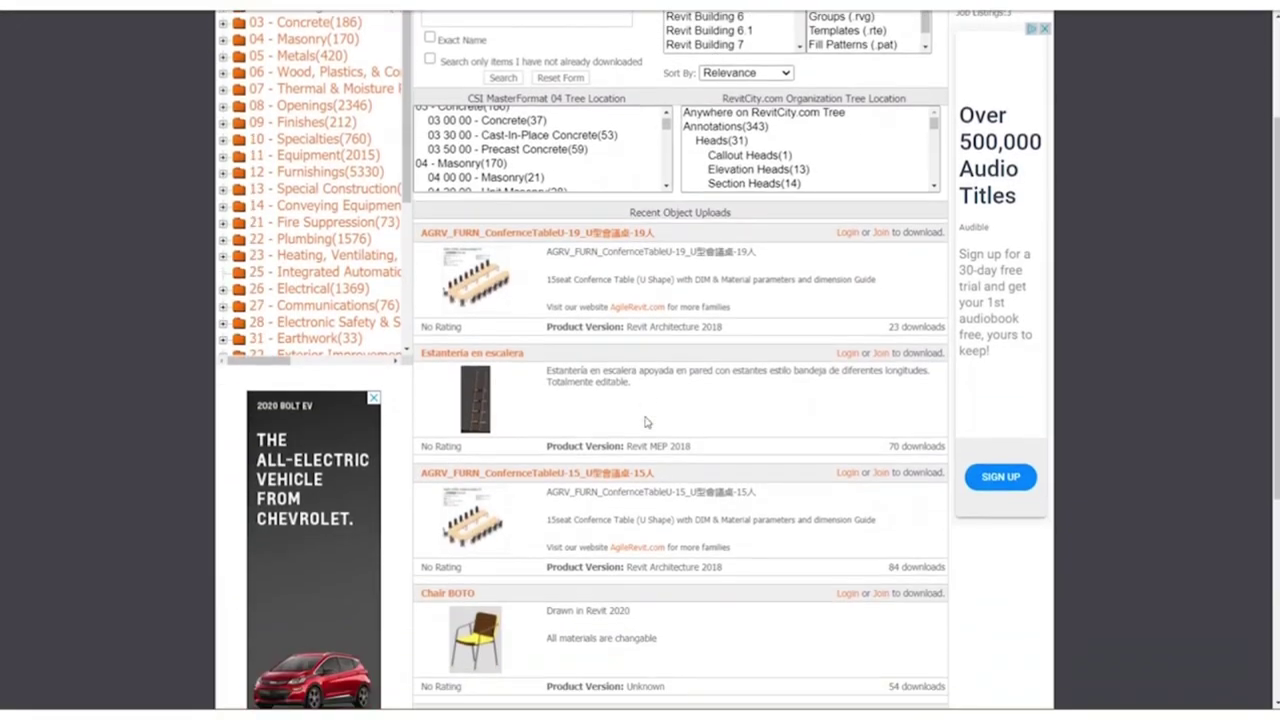
pyautogui.scroll(-3, 645, 422)
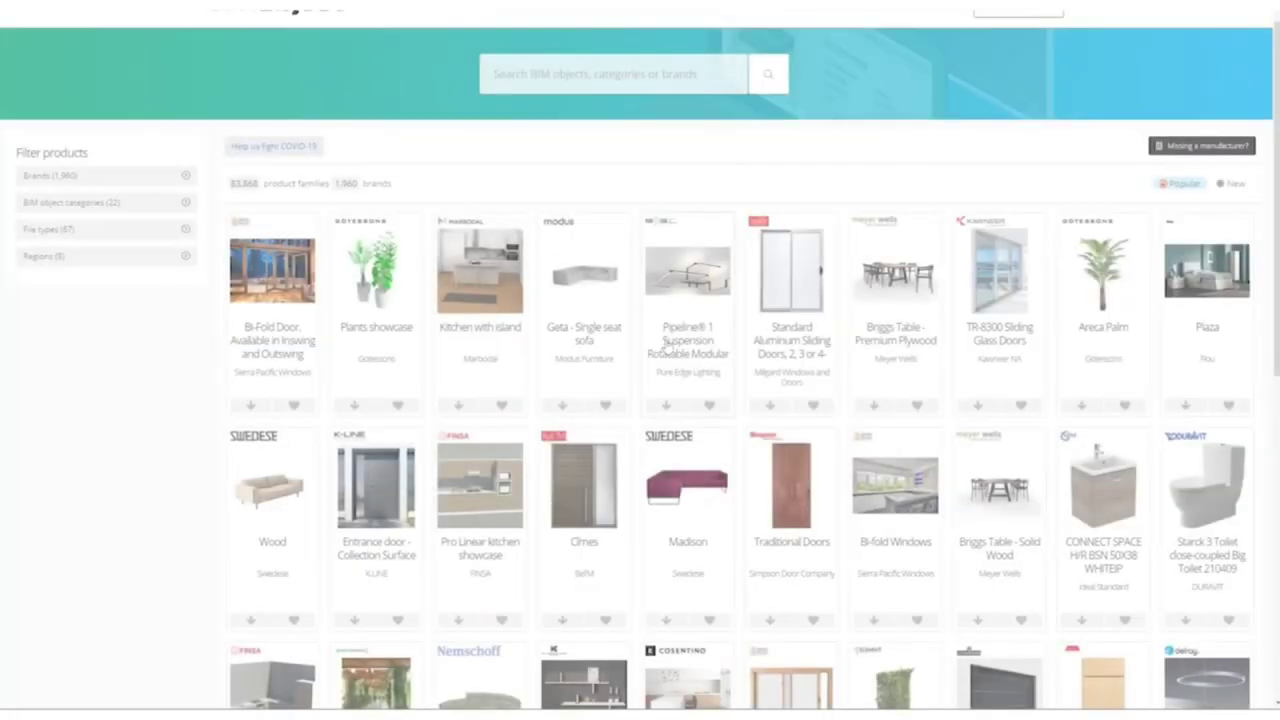
pyautogui.scroll(-5, 667, 345)
pyautogui.scroll(-3, 667, 345)
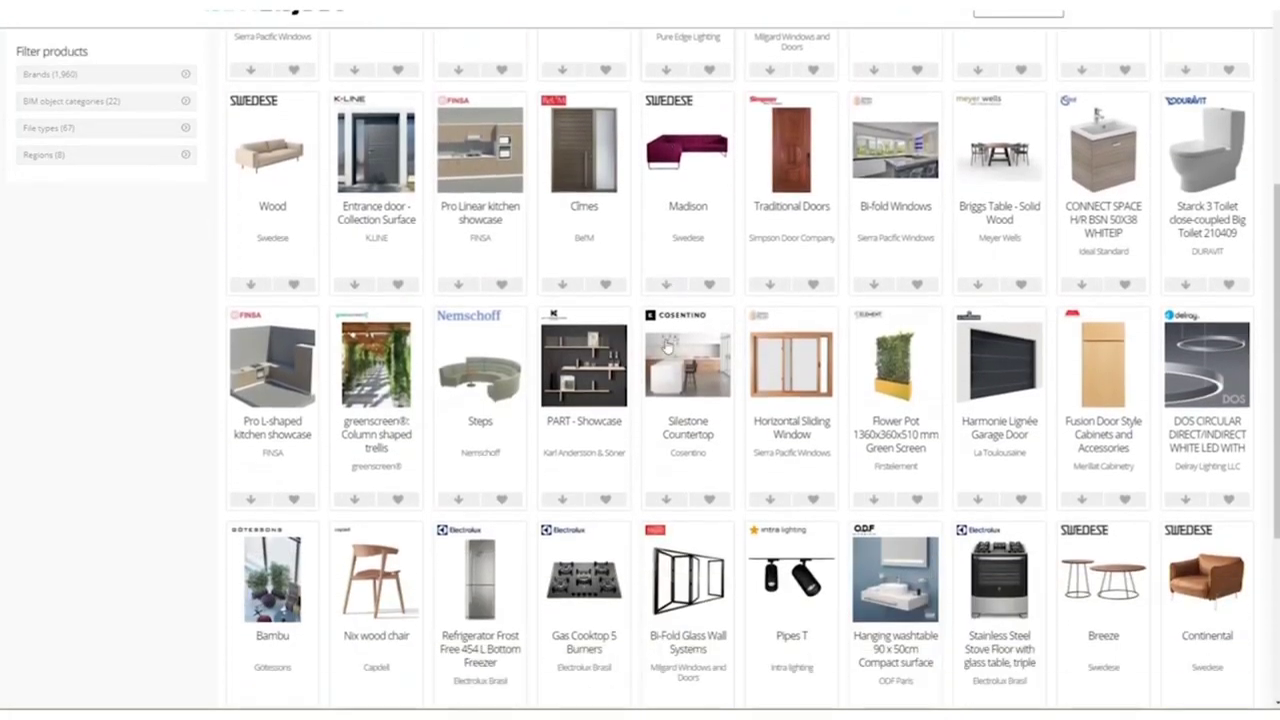
pyautogui.scroll(-2, 667, 345)
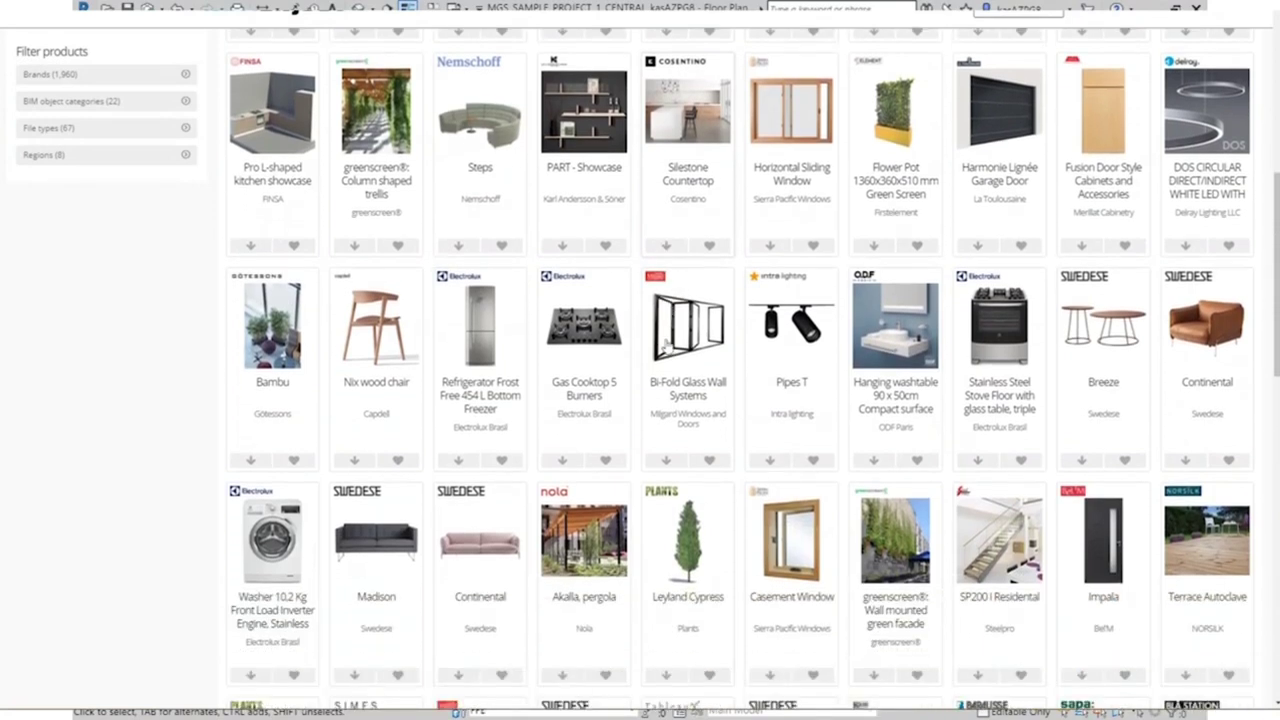
pyautogui.scroll(-1, 145, 430)
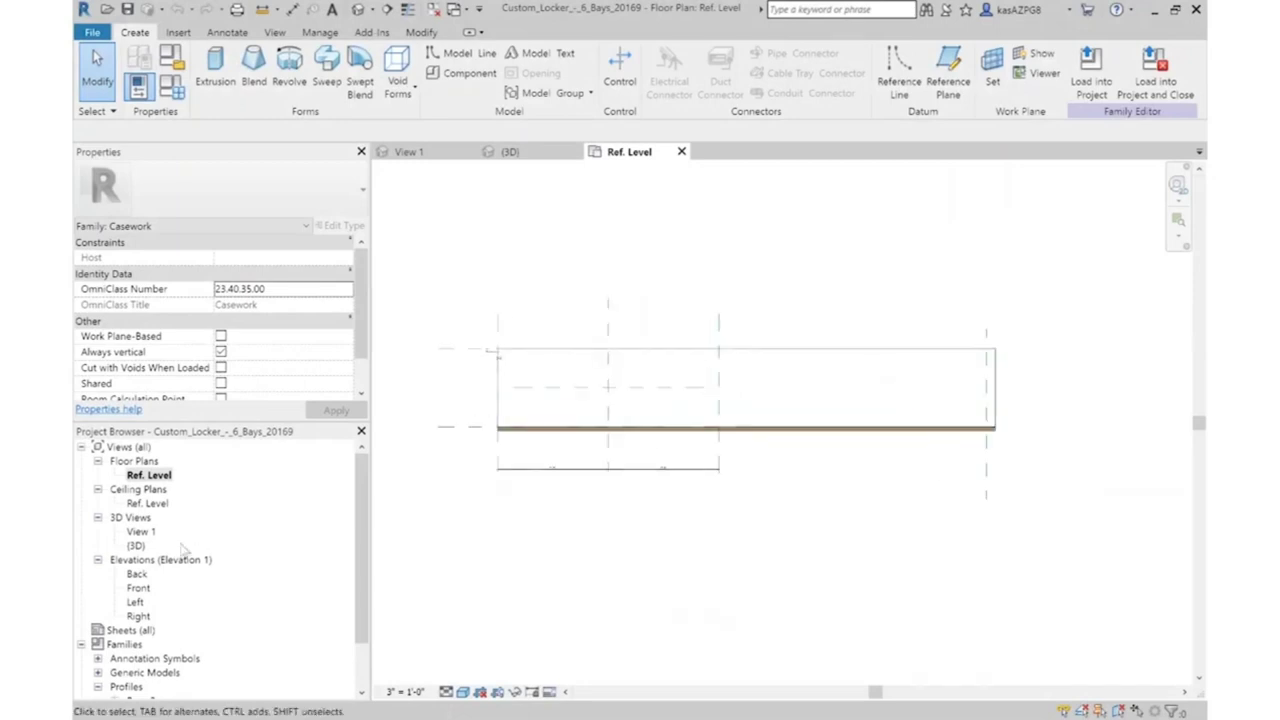
# Examine the six-bay custom locker family in its Front elevation and from several angles in the 3D view
pyautogui.doubleClick(139, 588)
pyautogui.moveTo(785, 437)
pyautogui.mouseDown(button='middle')
pyautogui.moveTo(766, 500)
pyautogui.moveTo(744, 475)
pyautogui.mouseUp(button='middle')
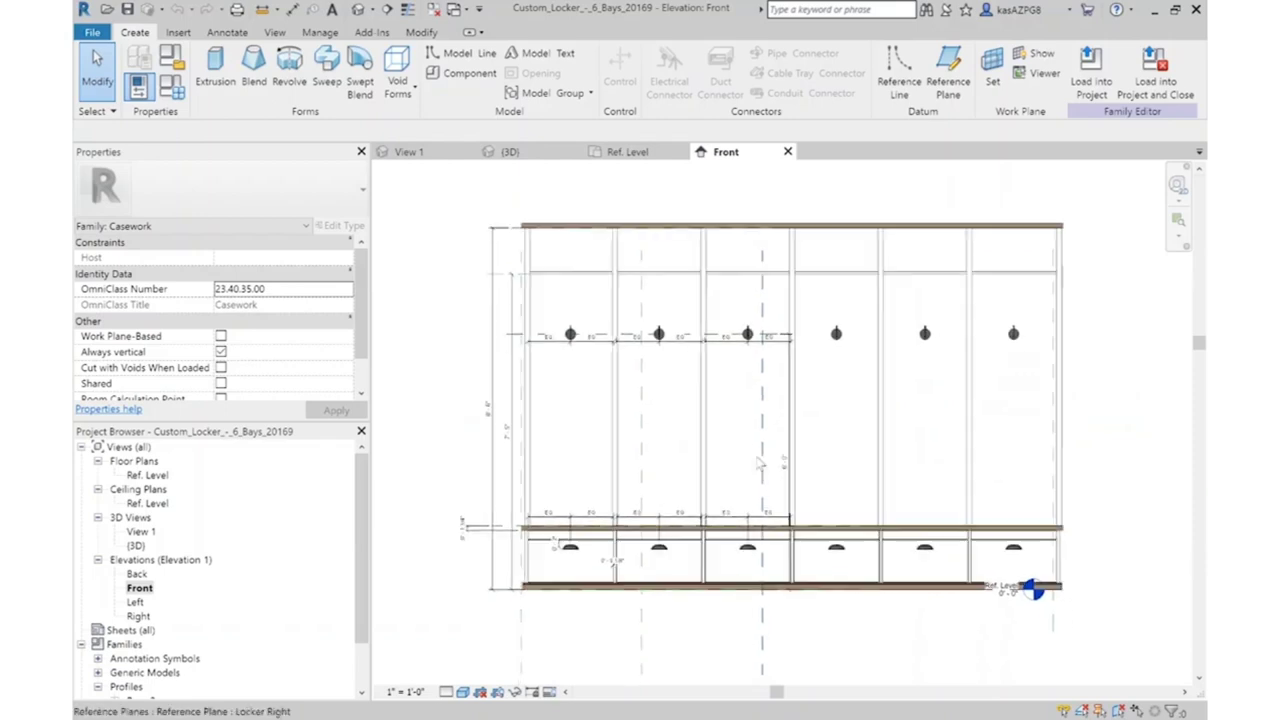
pyautogui.doubleClick(136, 546)
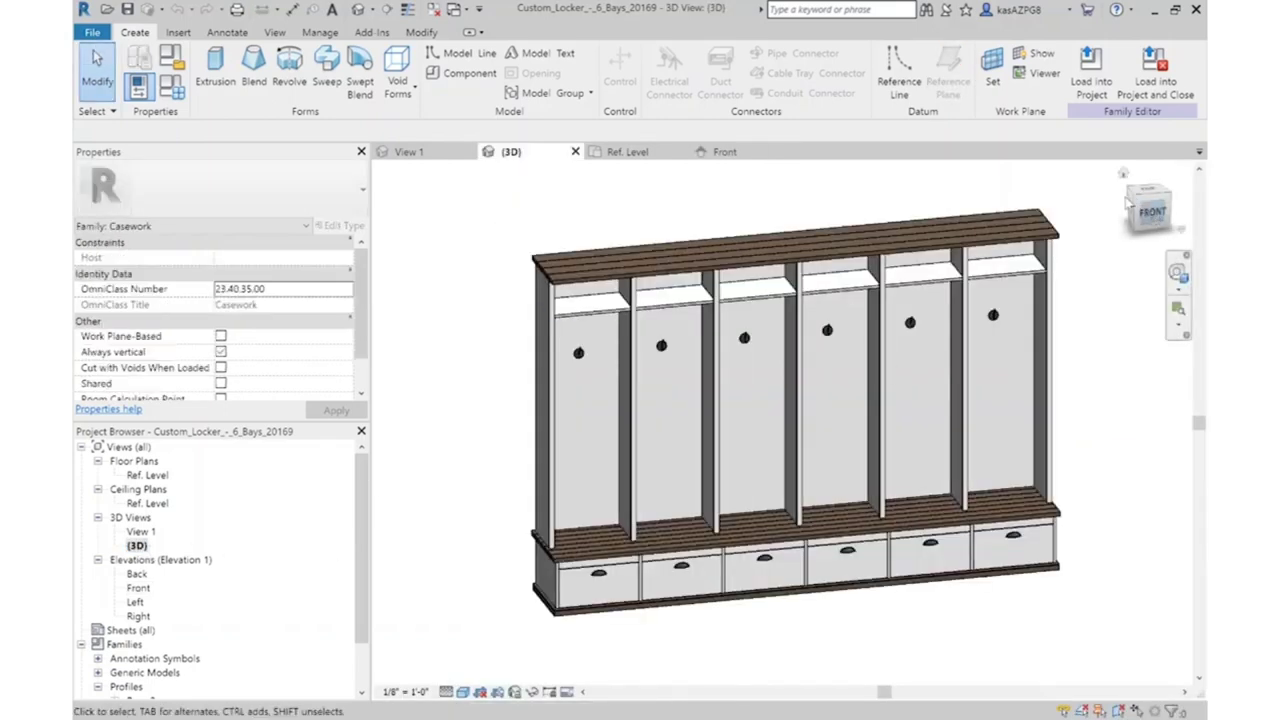
pyautogui.moveTo(1140, 205); pyautogui.dragTo(1118, 222)
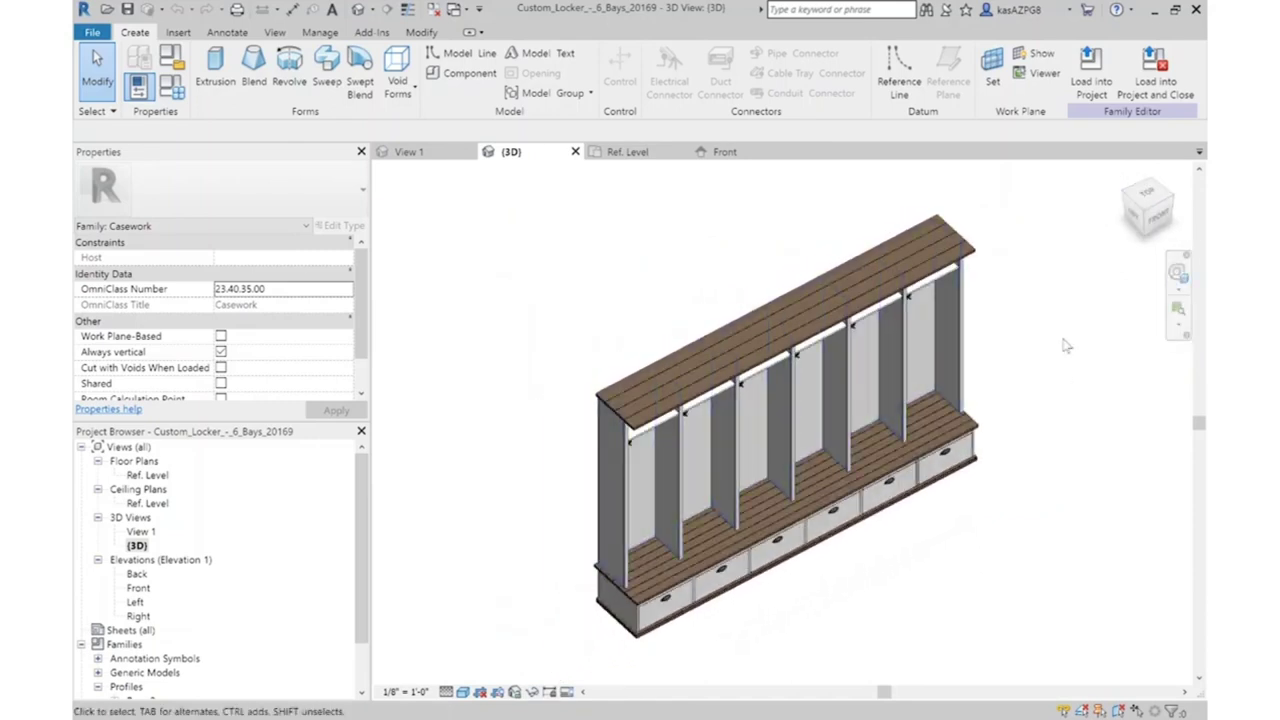
pyautogui.moveTo(1066, 345); pyautogui.dragTo(1051, 320, button='middle')
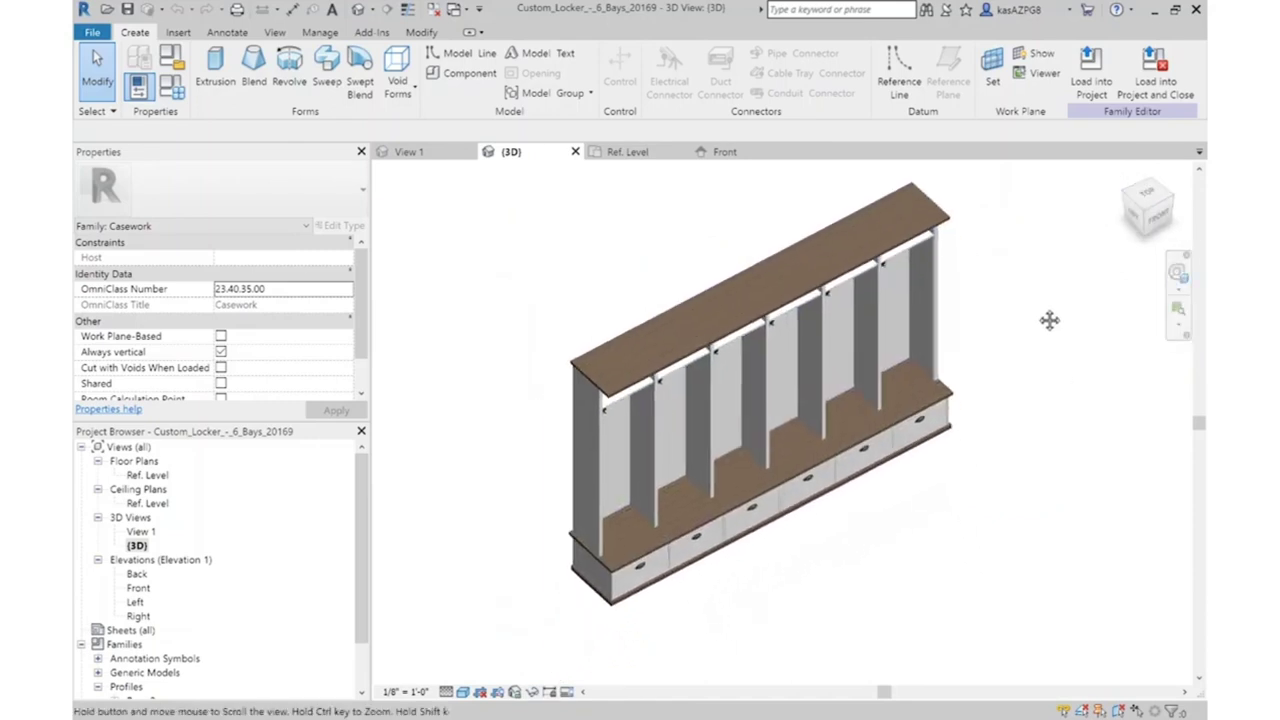
pyautogui.click(1146, 218)
pyautogui.keyDown('shift'); pyautogui.moveTo(760, 390); pyautogui.dragTo(757, 390, button='middle'); pyautogui.keyUp('shift')
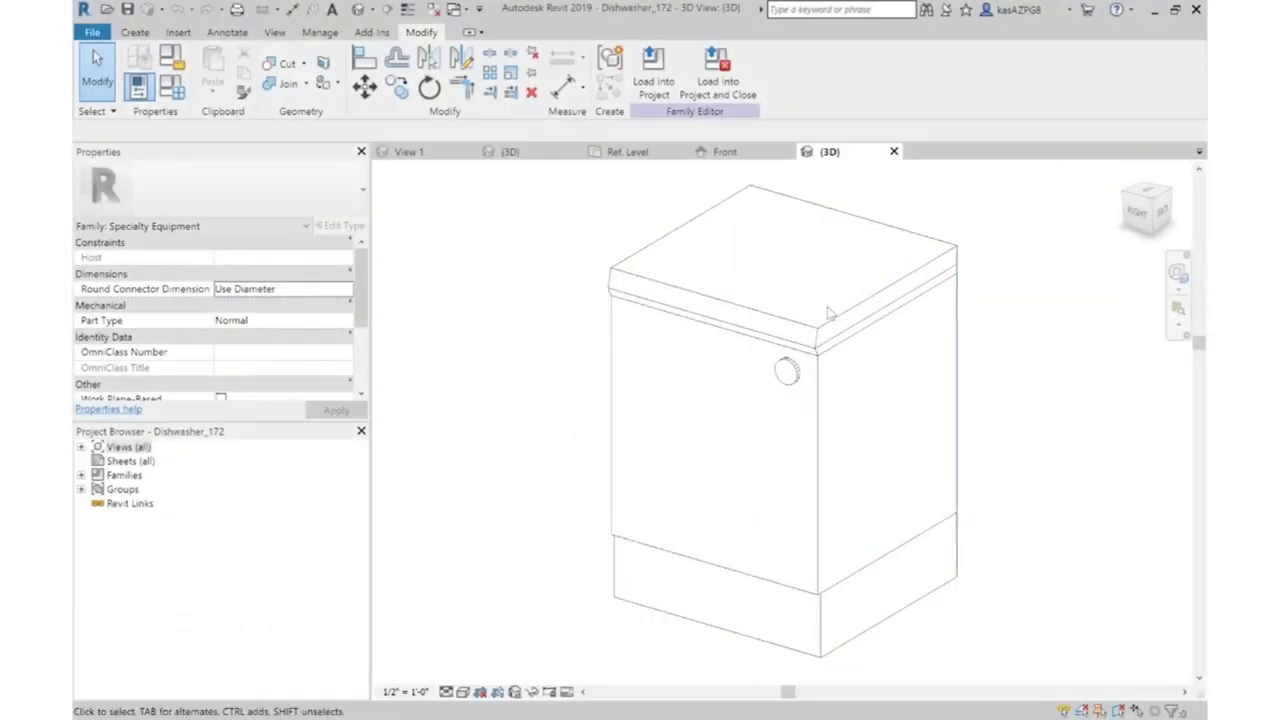
# Inspect the Dishwasher_172 family's geometry in 3D to see what kind of object it is made of
pyautogui.click(817, 327)
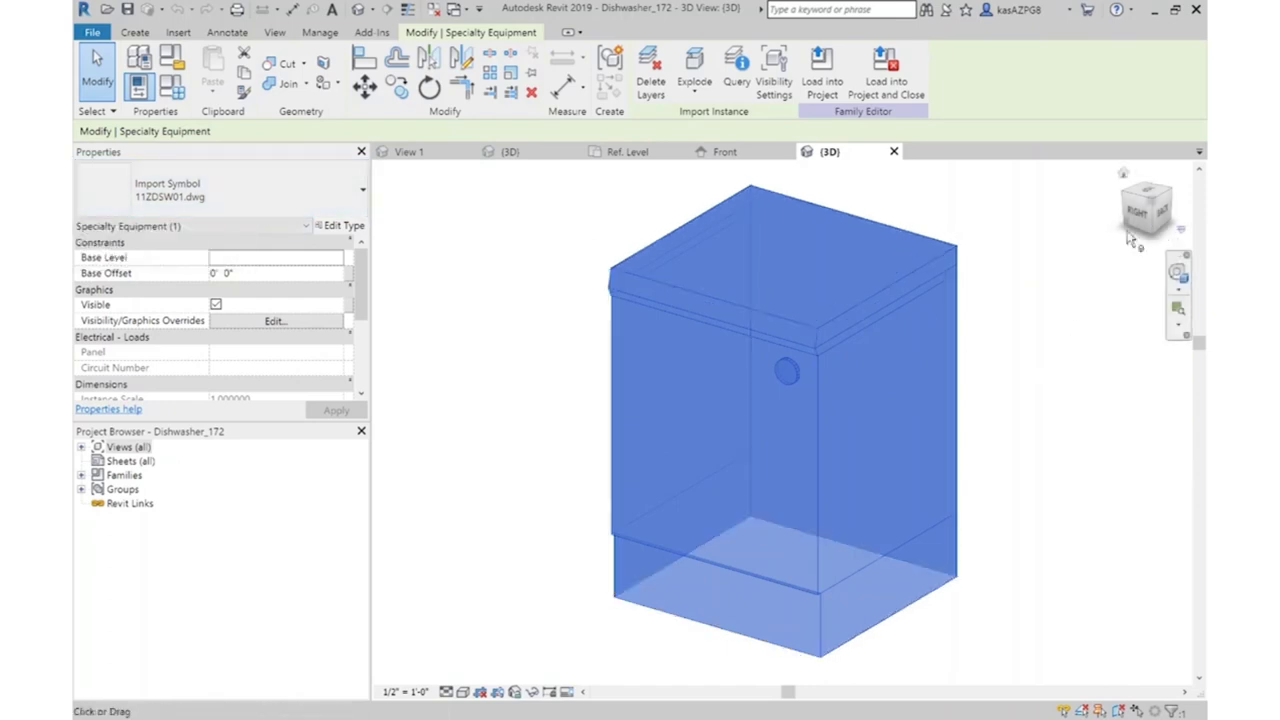
pyautogui.moveTo(1127, 203); pyautogui.dragTo(957, 290)
pyautogui.click(957, 290)
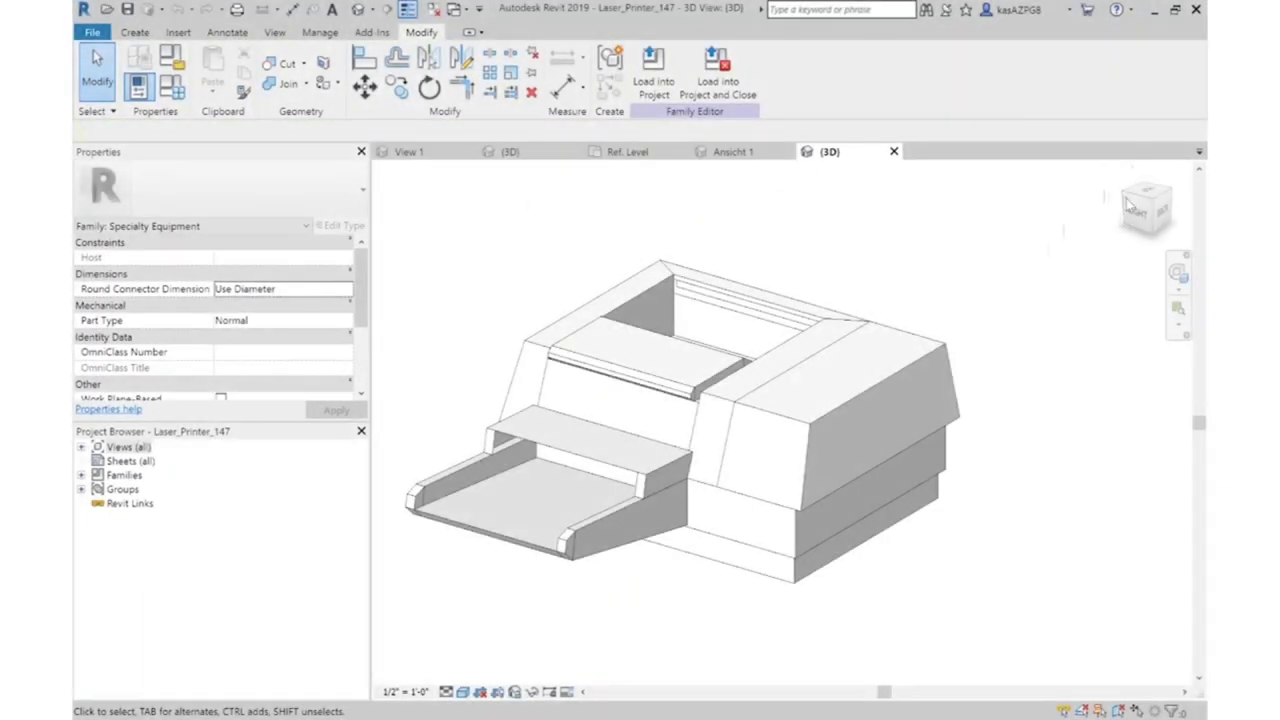
# Inspect the Laser_Printer_147 family's import symbol and its geometry from another angle in 3D
pyautogui.click(690, 428)
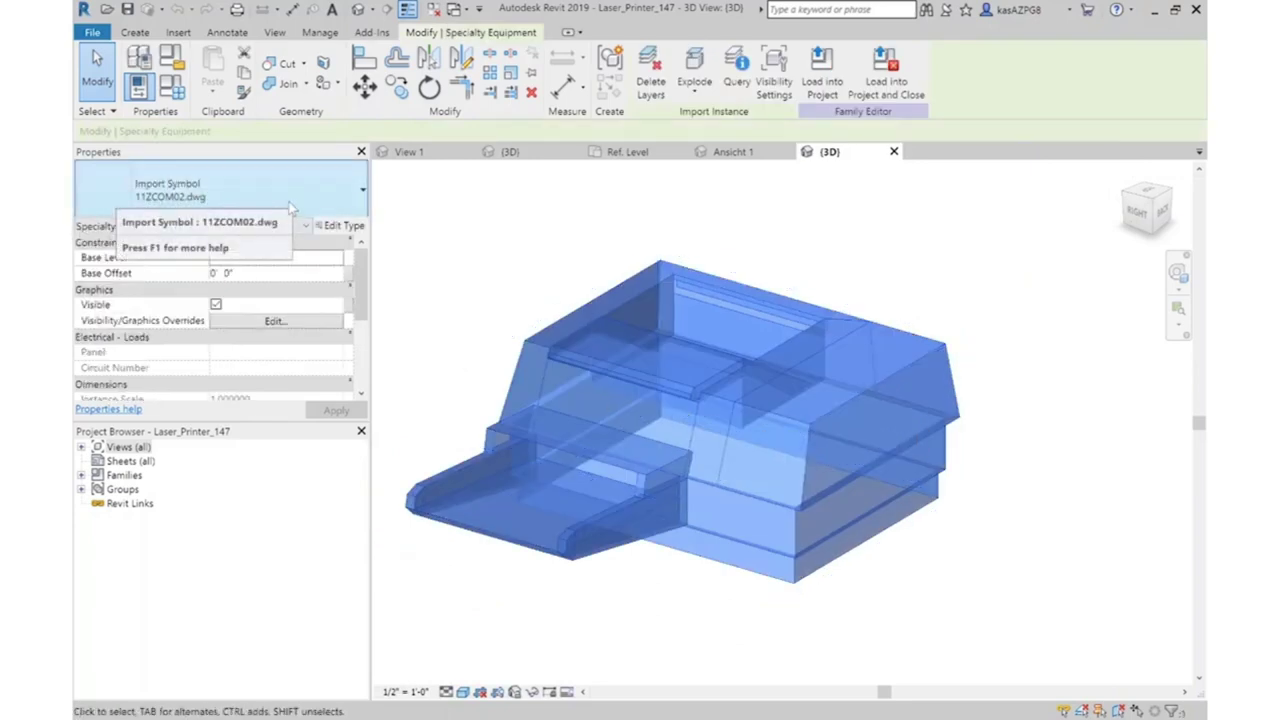
pyautogui.click(952, 336)
pyautogui.click(898, 376)
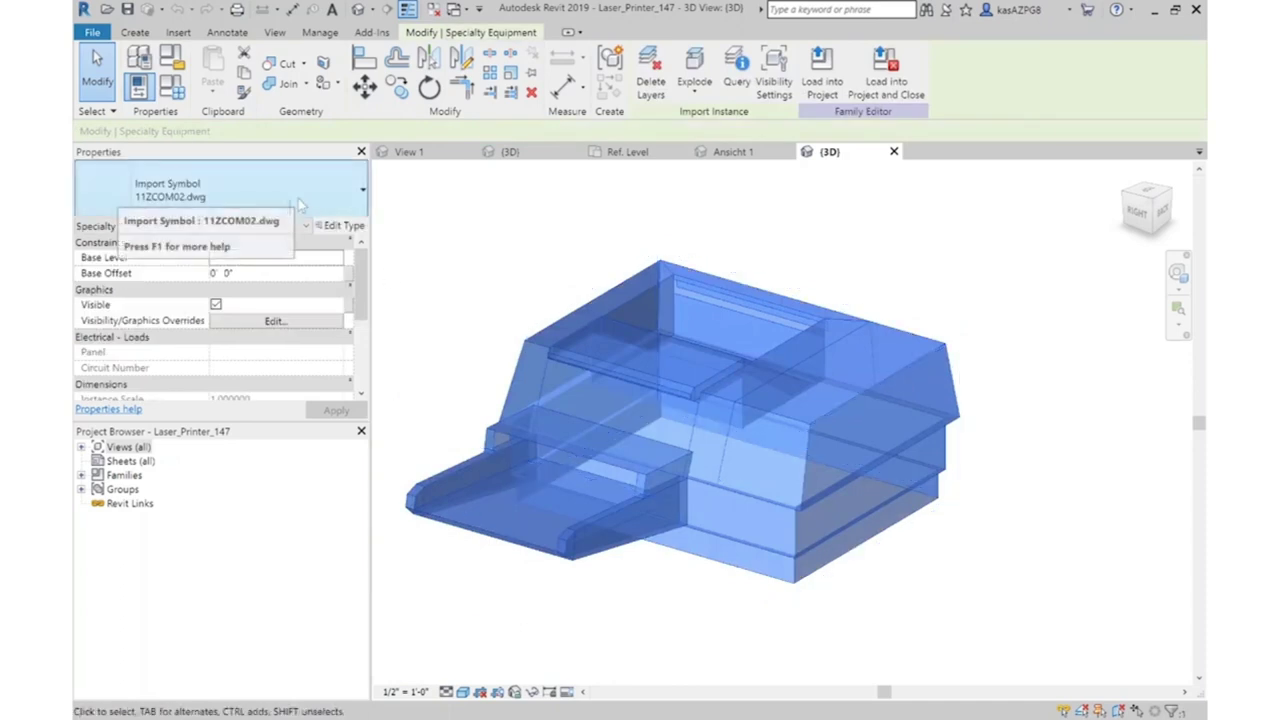
pyautogui.click(1137, 211)
pyautogui.keyDown('shift'); pyautogui.moveTo(668, 440); pyautogui.dragTo(793, 366, button='middle'); pyautogui.keyUp('shift')
pyautogui.click(968, 372)
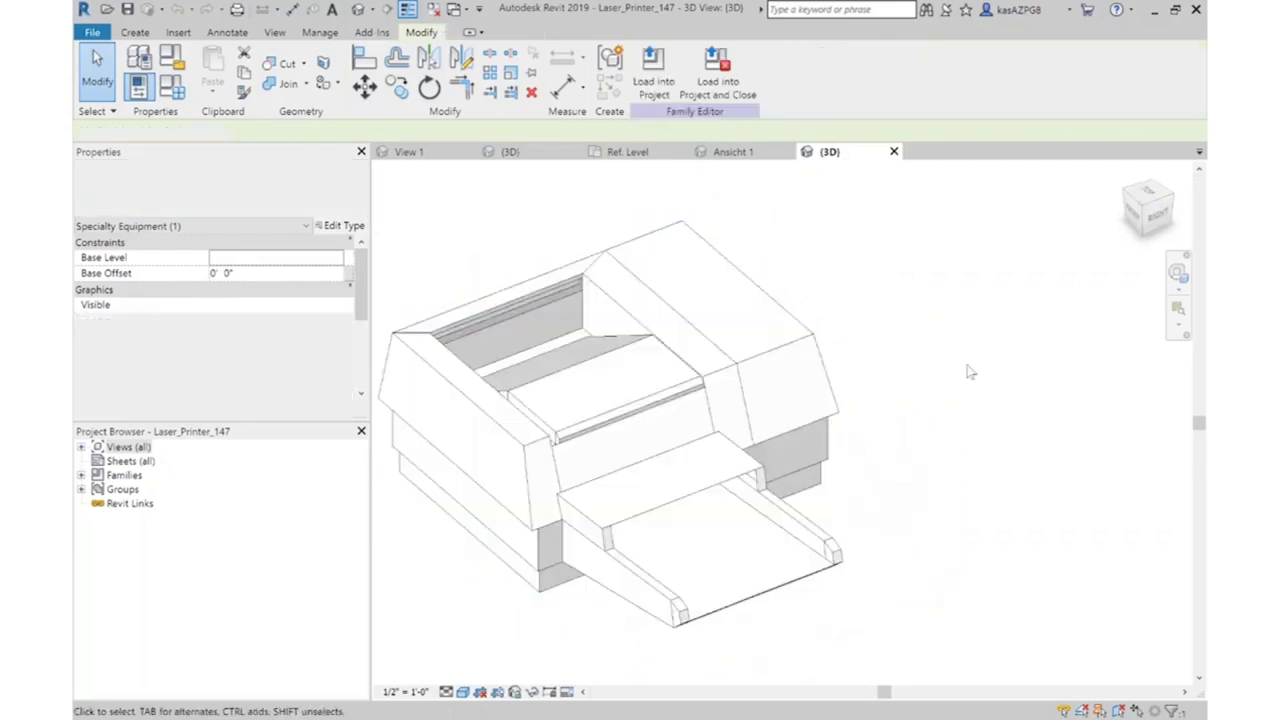
# Examine the individual extrusions that make up the HP laser printer family in the Ansicht 1 view
pyautogui.click(740, 152)
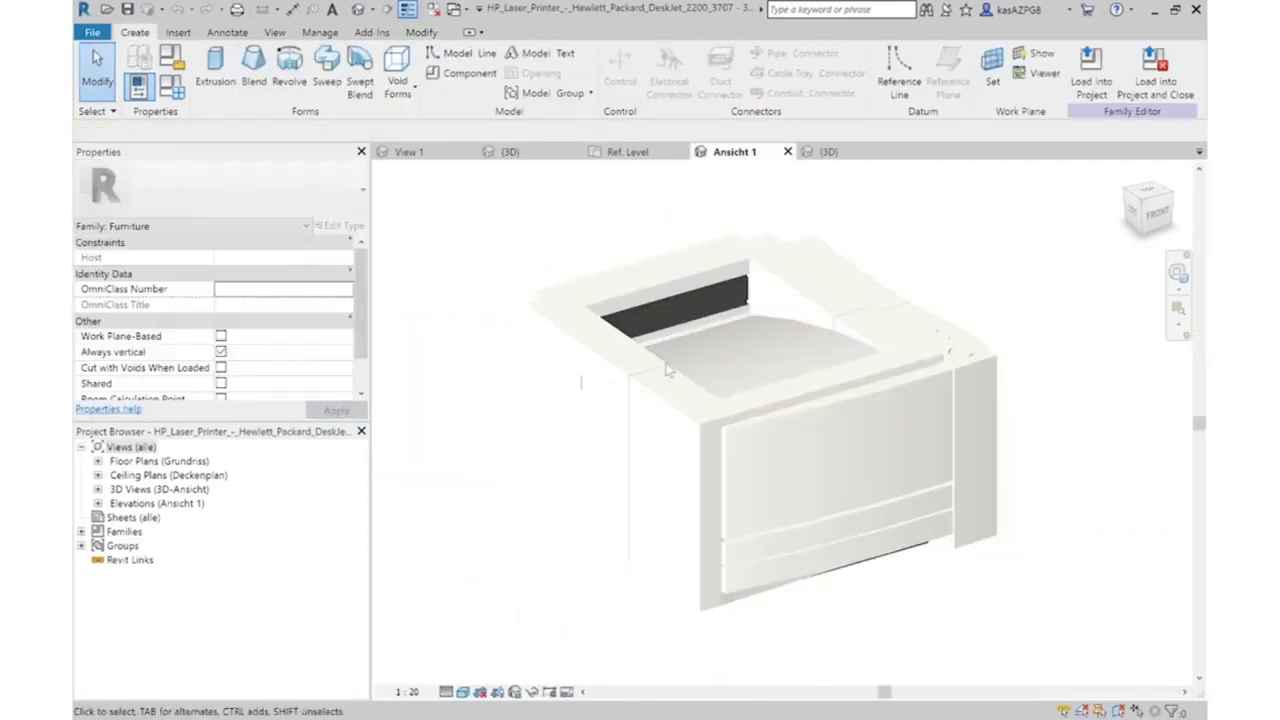
pyautogui.click(660, 392)
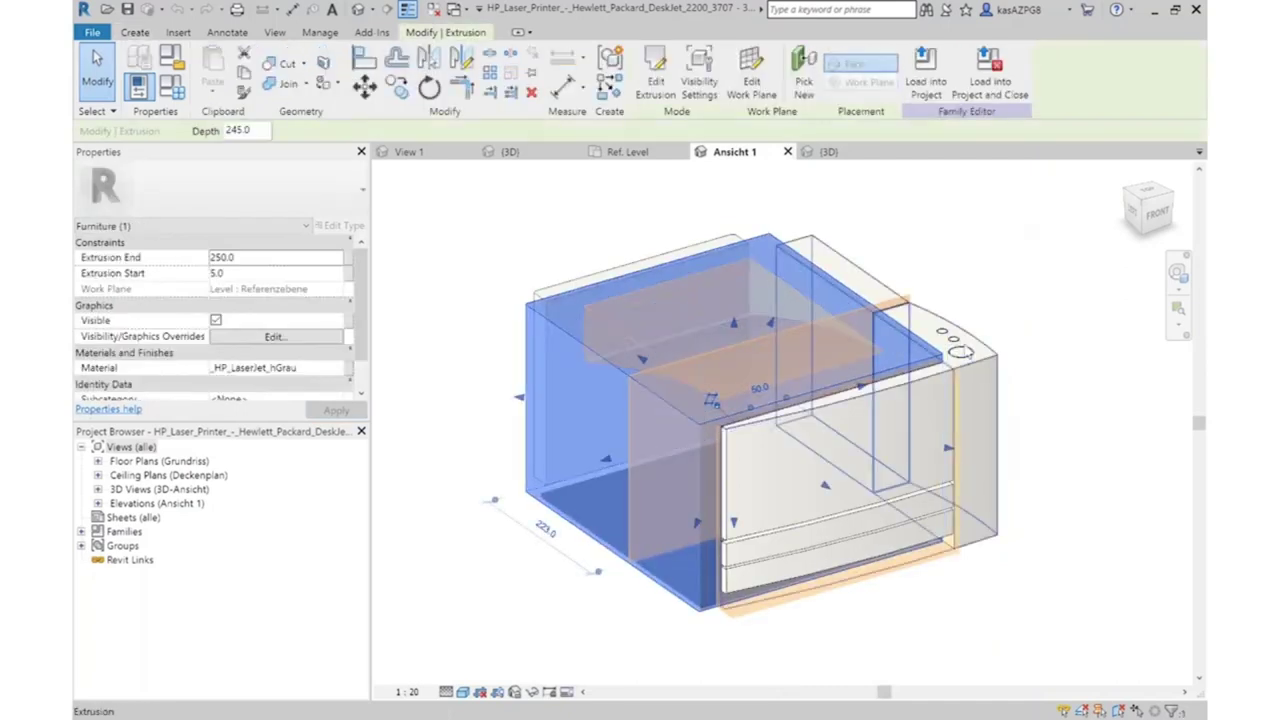
pyautogui.click(962, 352)
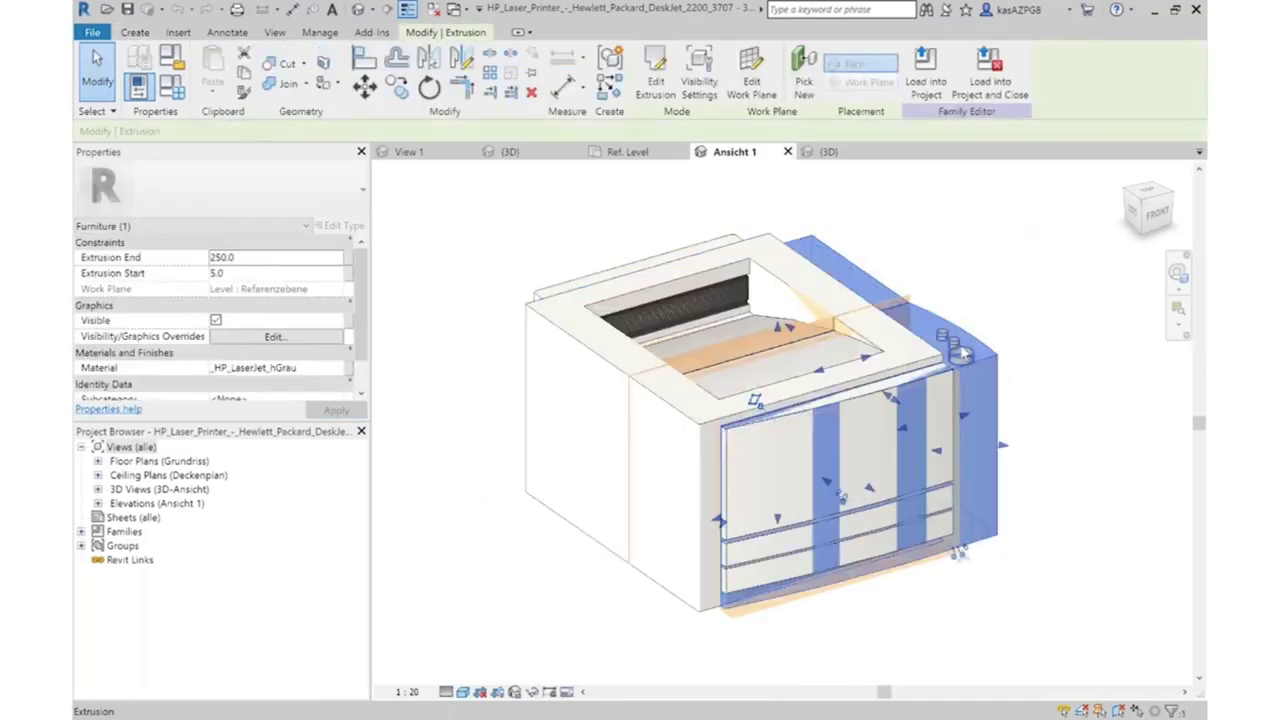
pyautogui.click(955, 460)
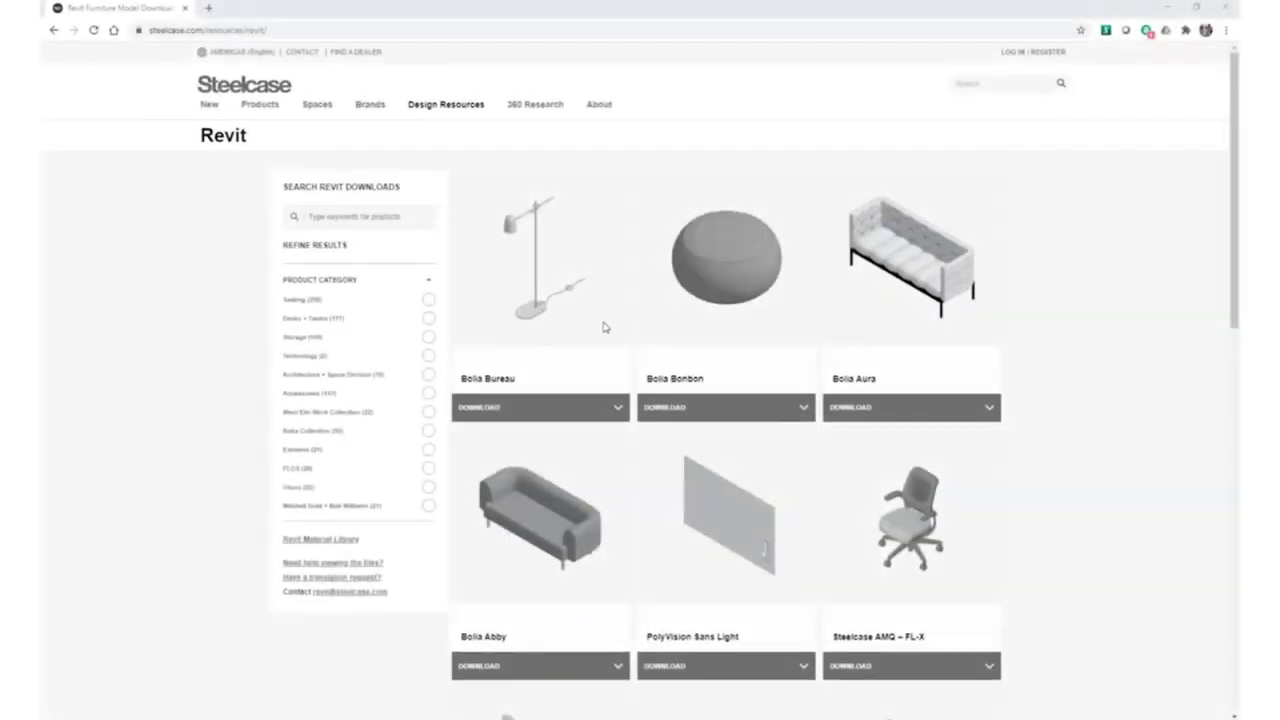
# Switch to the web browser and browse the Revit furniture downloads on the Steelcase website
pyautogui.scroll(-4, 603, 327)
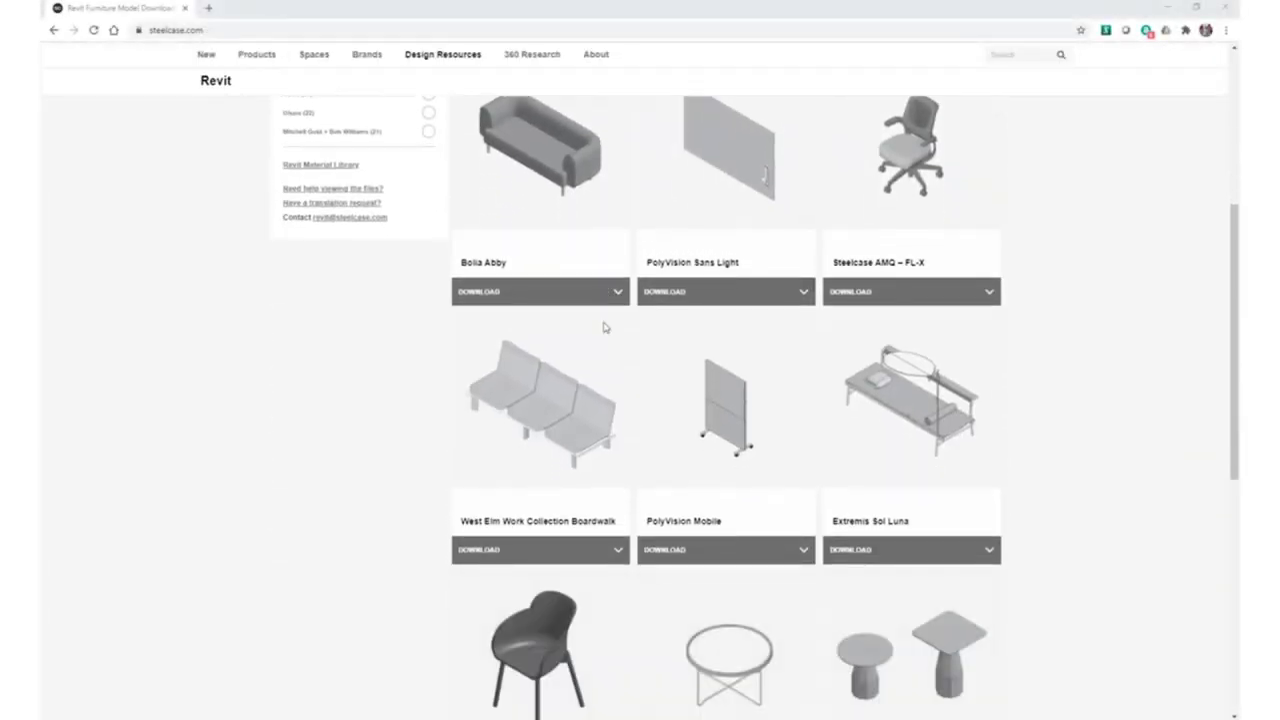
pyautogui.scroll(-3, 603, 327)
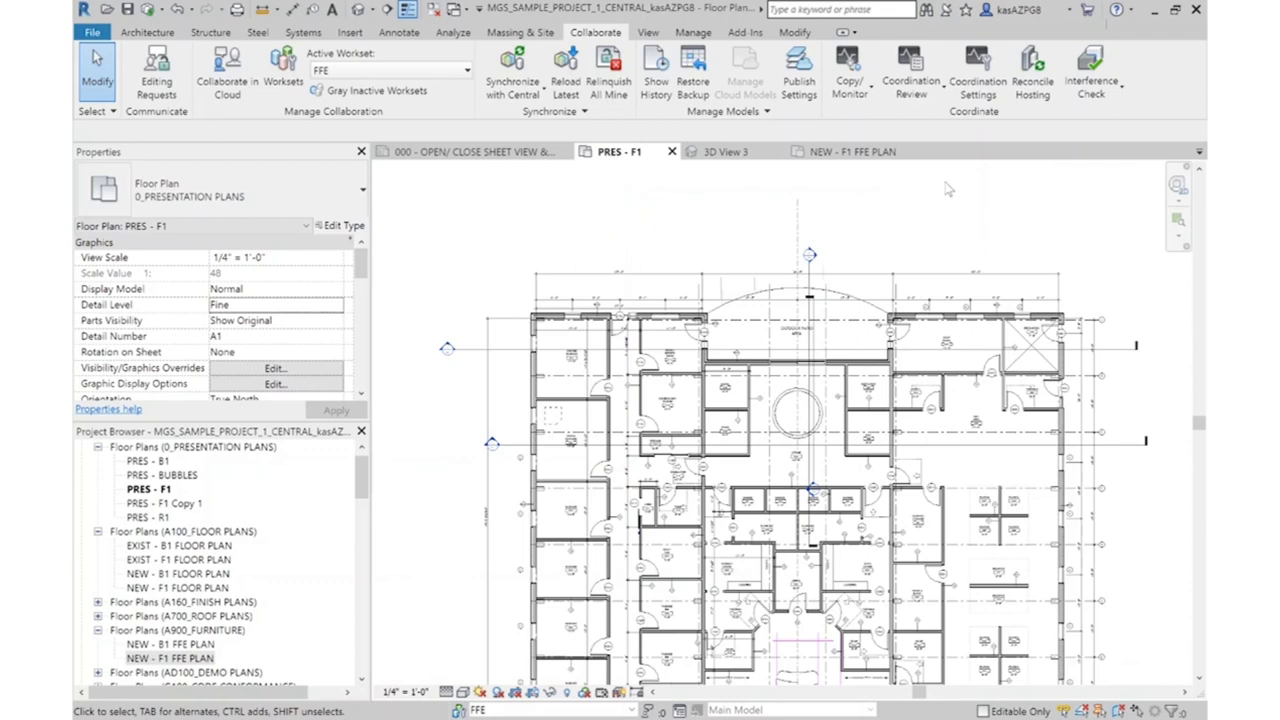
# Start a stair near the Outdoor Patio Area using the Cast-In-Place Stair type 03 - Concrete Stair
pyautogui.scroll(-3, 796, 217)
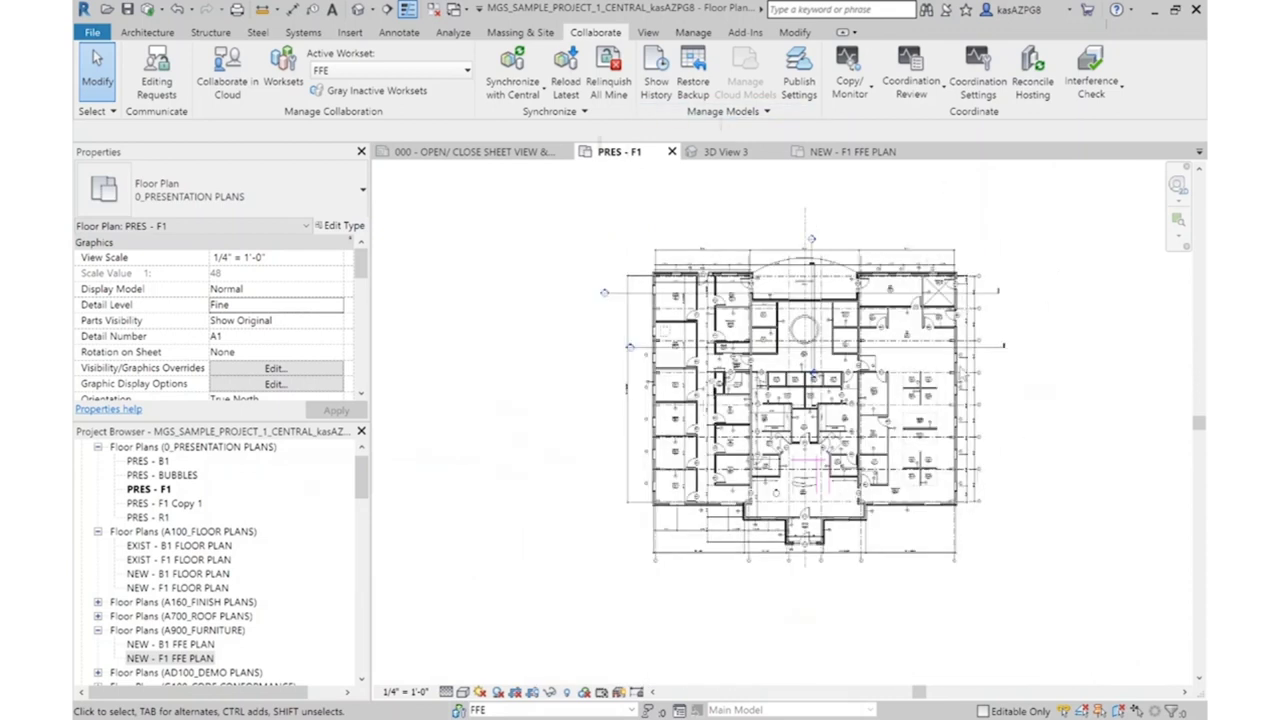
pyautogui.scroll(2, 963, 372)
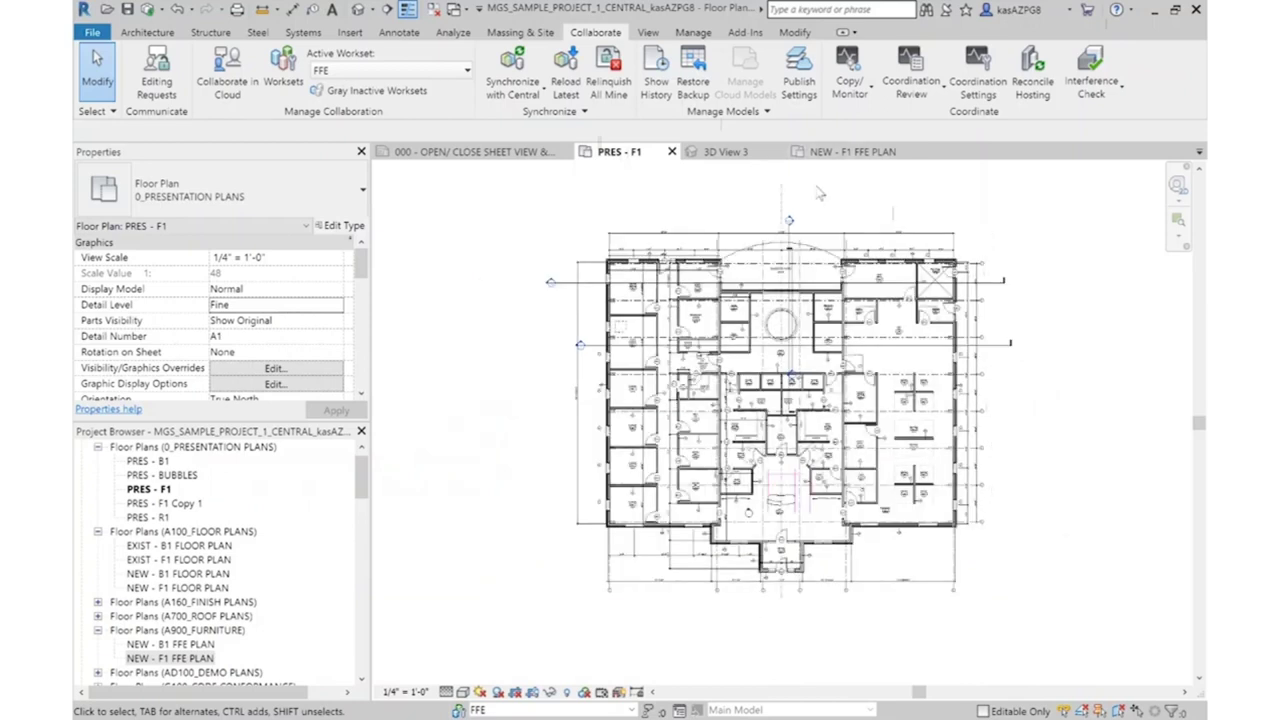
pyautogui.scroll(3, 768, 170)
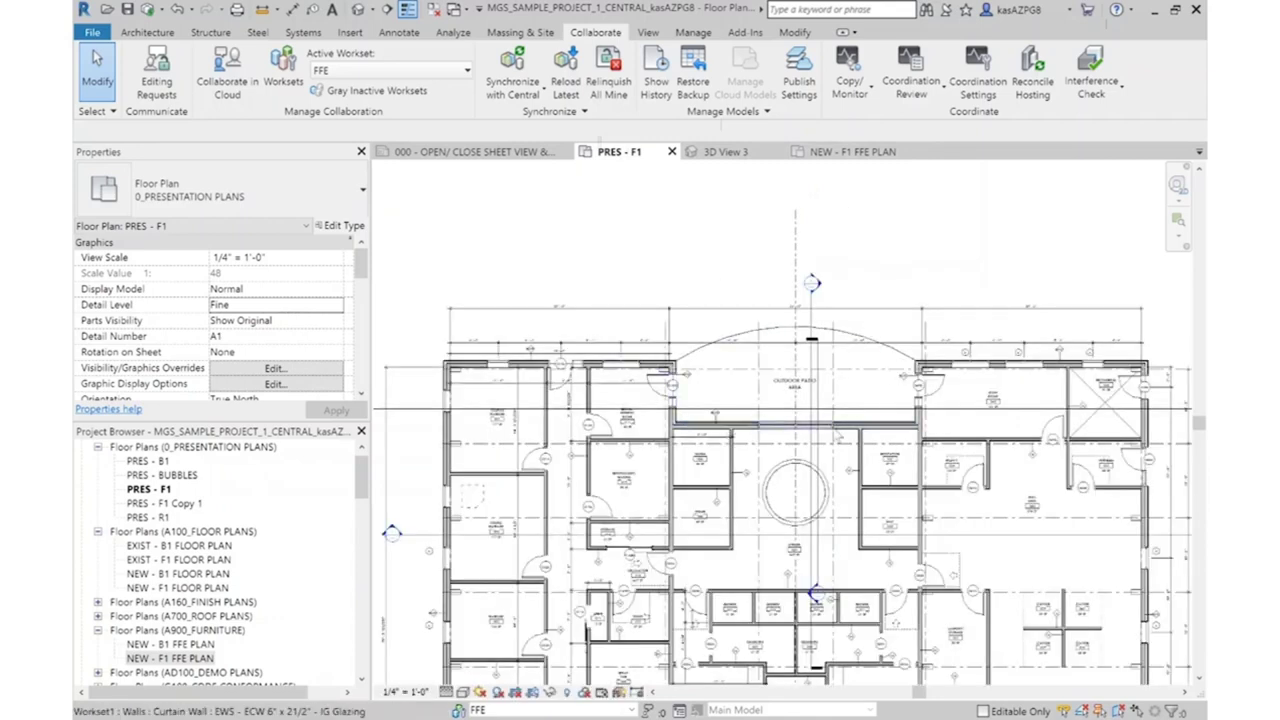
pyautogui.moveTo(918, 394); pyautogui.dragTo(873, 443, button='middle')
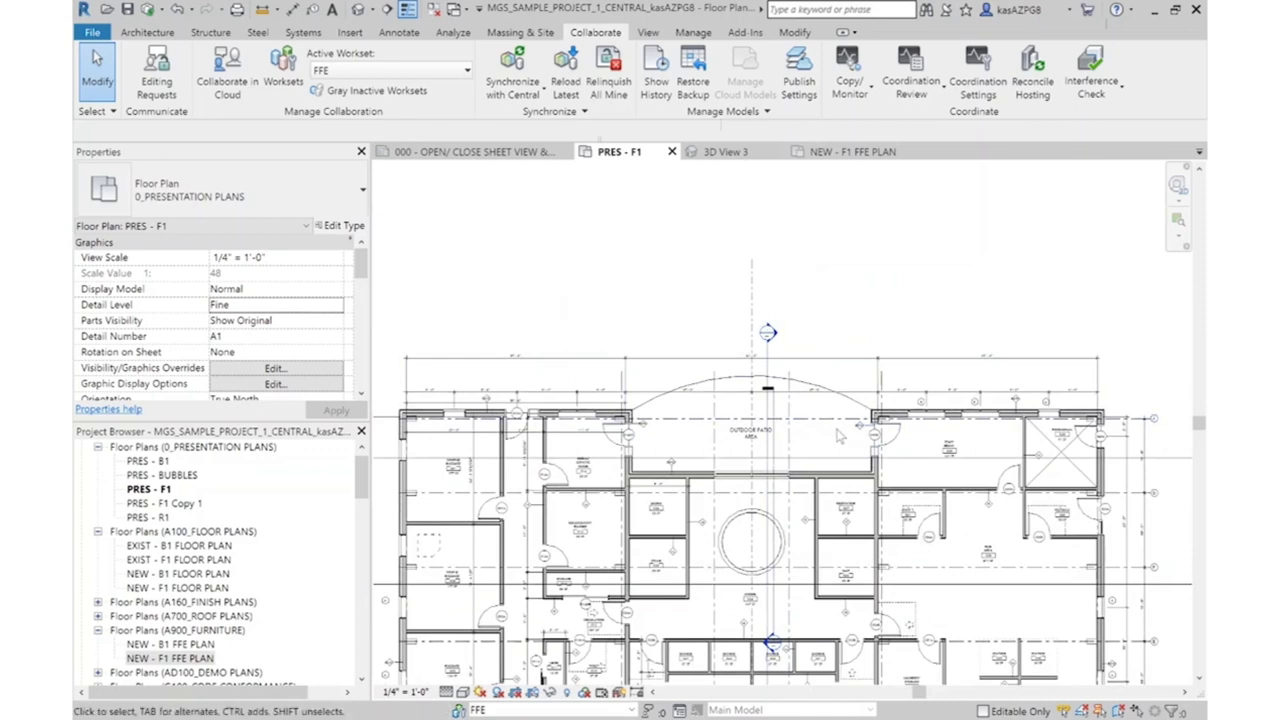
pyautogui.scroll(1, 840, 436)
pyautogui.scroll(1, 840, 436)
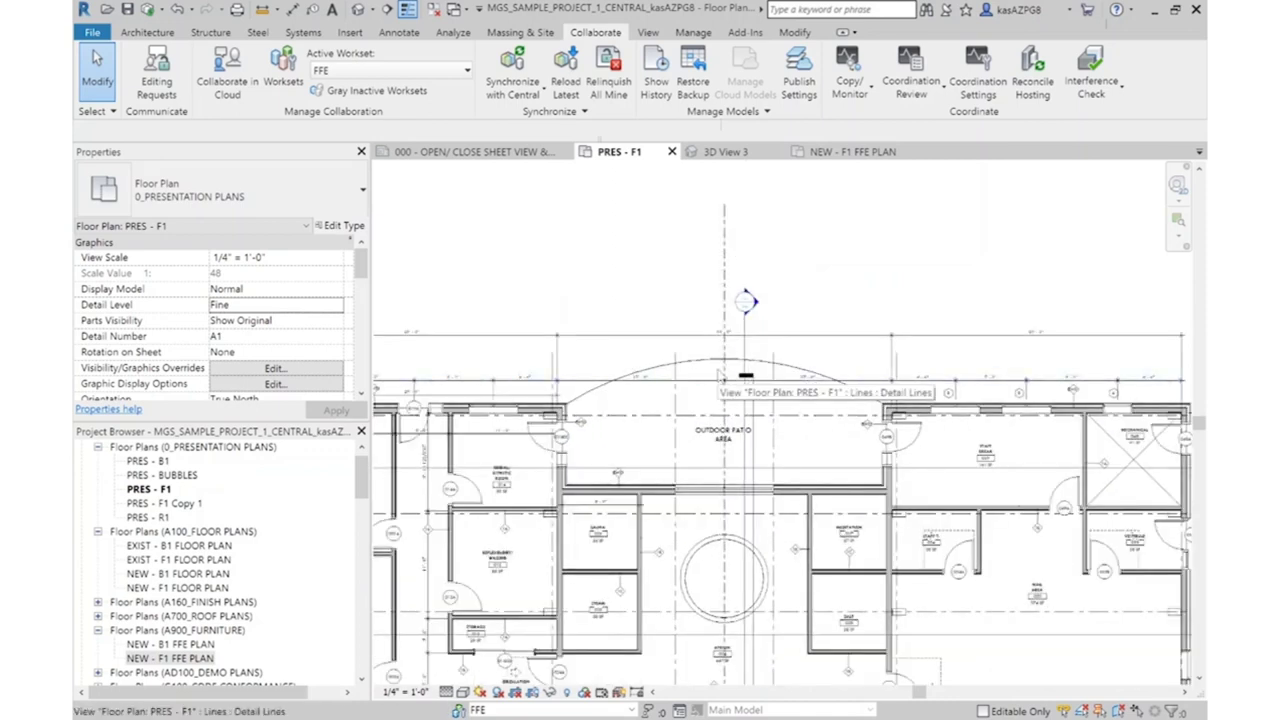
pyautogui.click(150, 32)
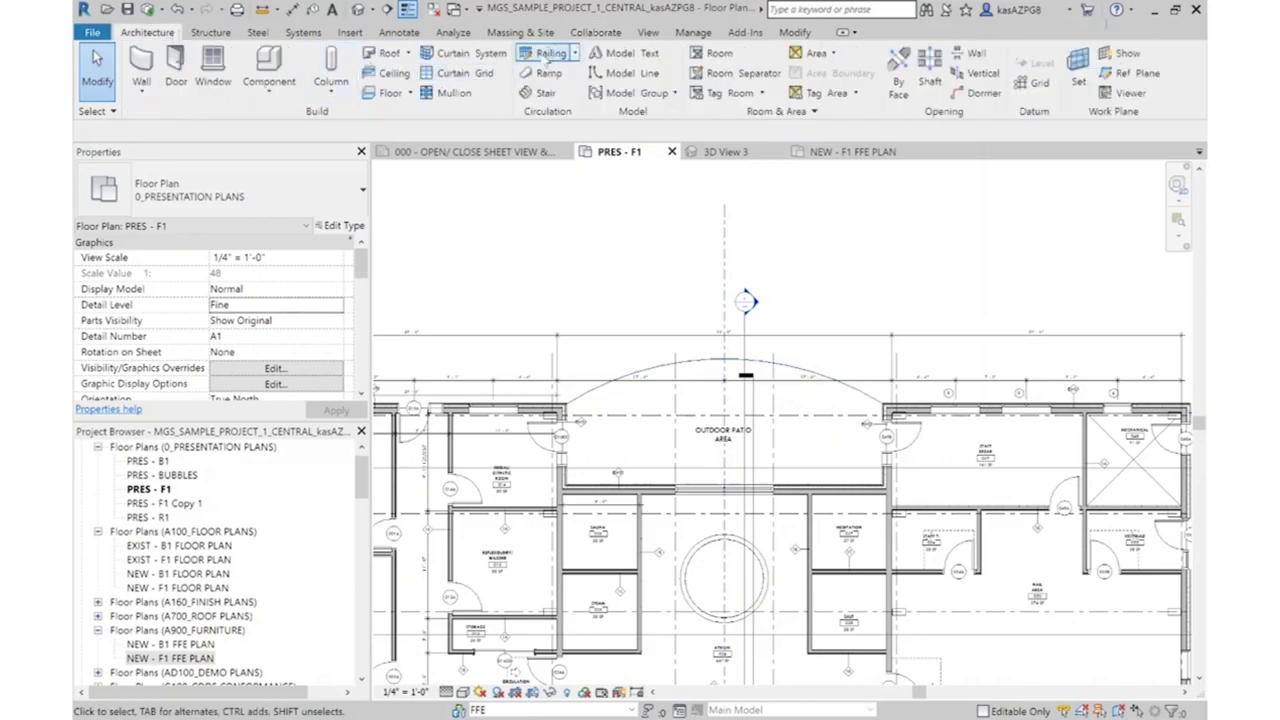
pyautogui.click(541, 94)
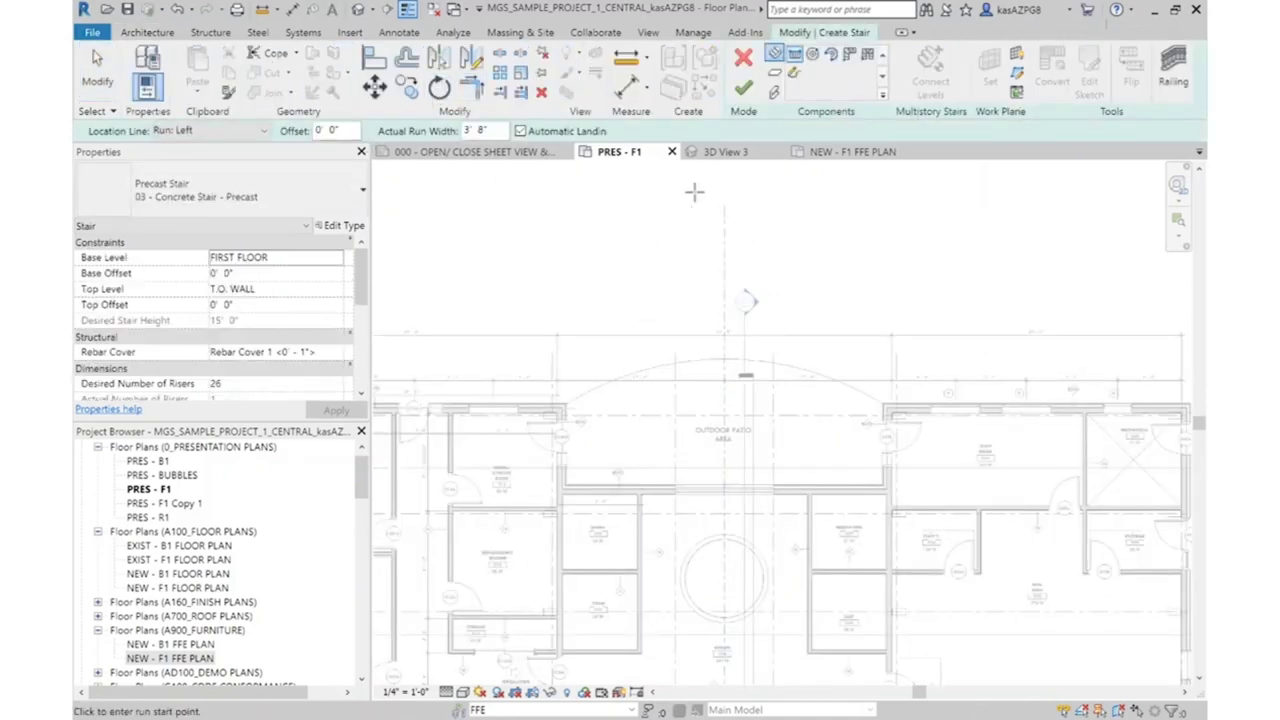
pyautogui.click(335, 201)
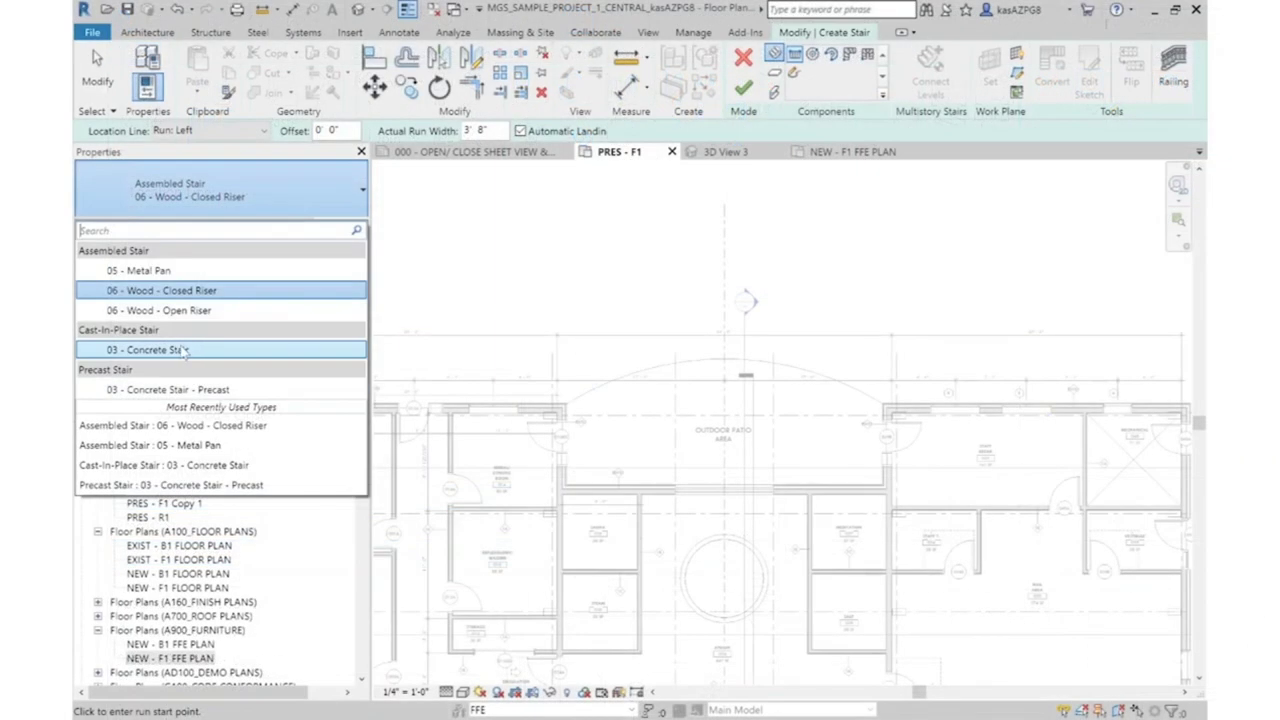
pyautogui.click(183, 350)
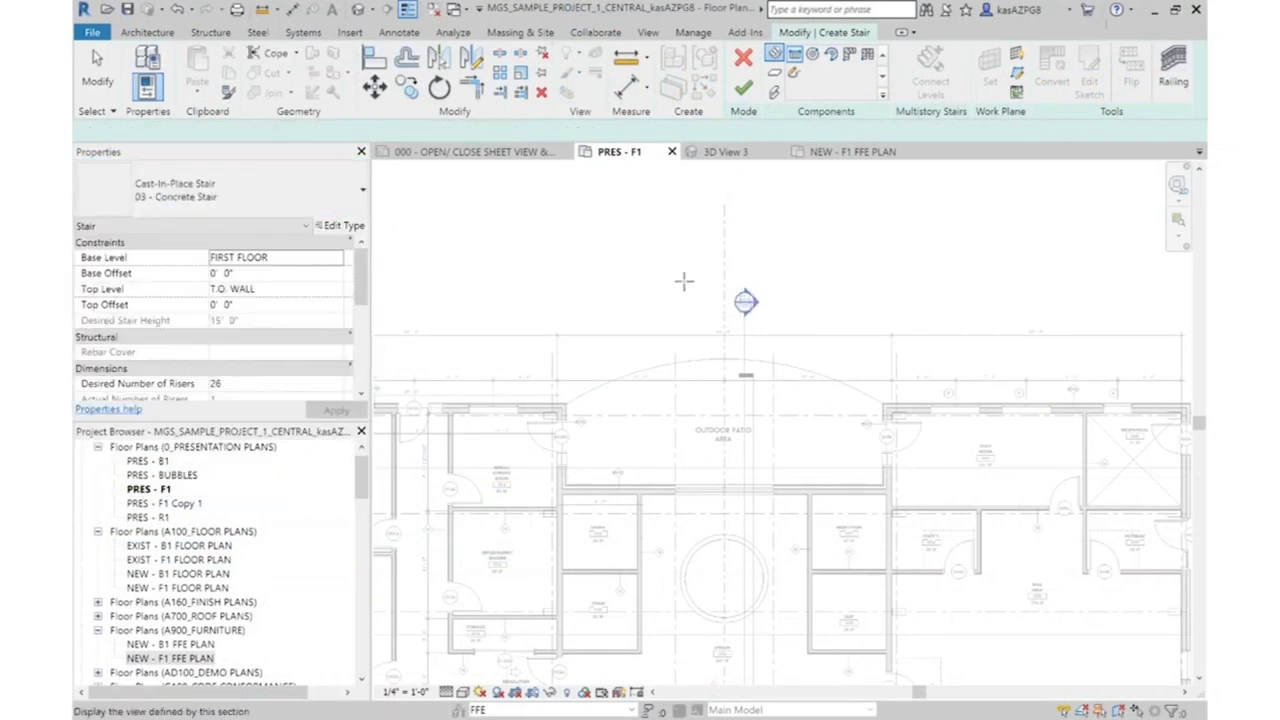
# In the Section 6 view, copy the B.O. POOL level 2' upward
pyautogui.scroll(3, 695, 292)
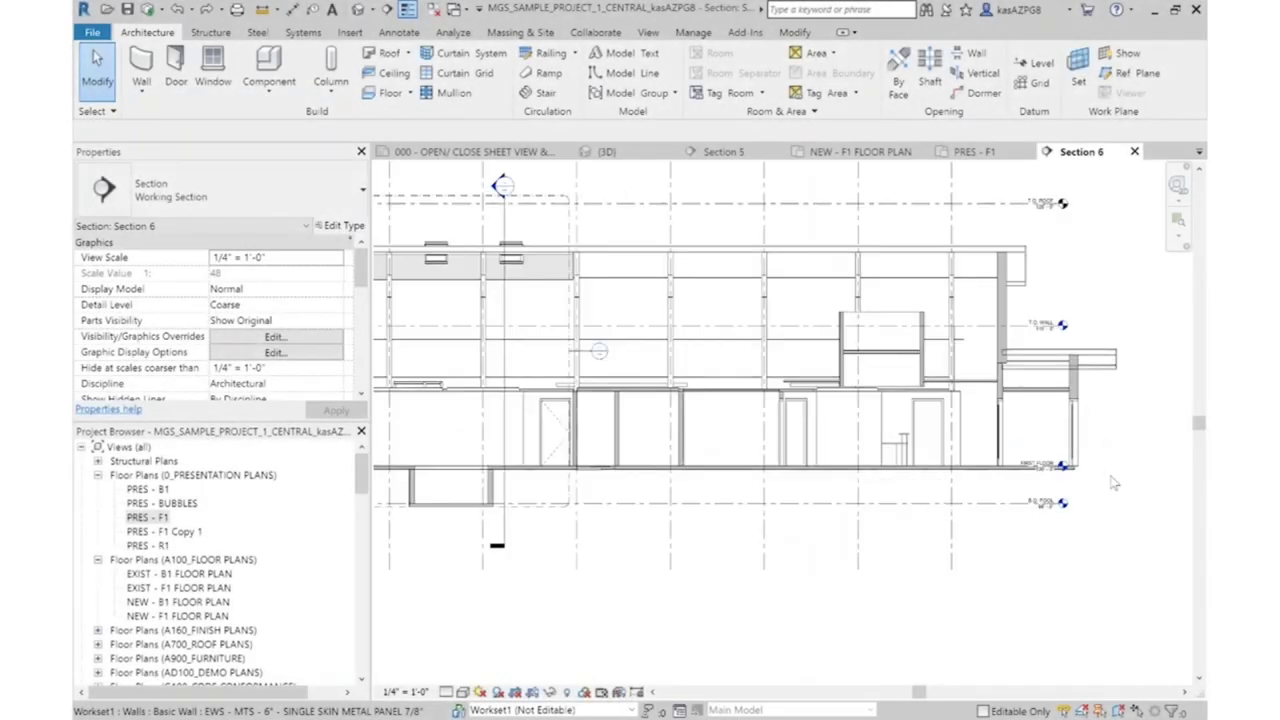
pyautogui.scroll(5, 1113, 483)
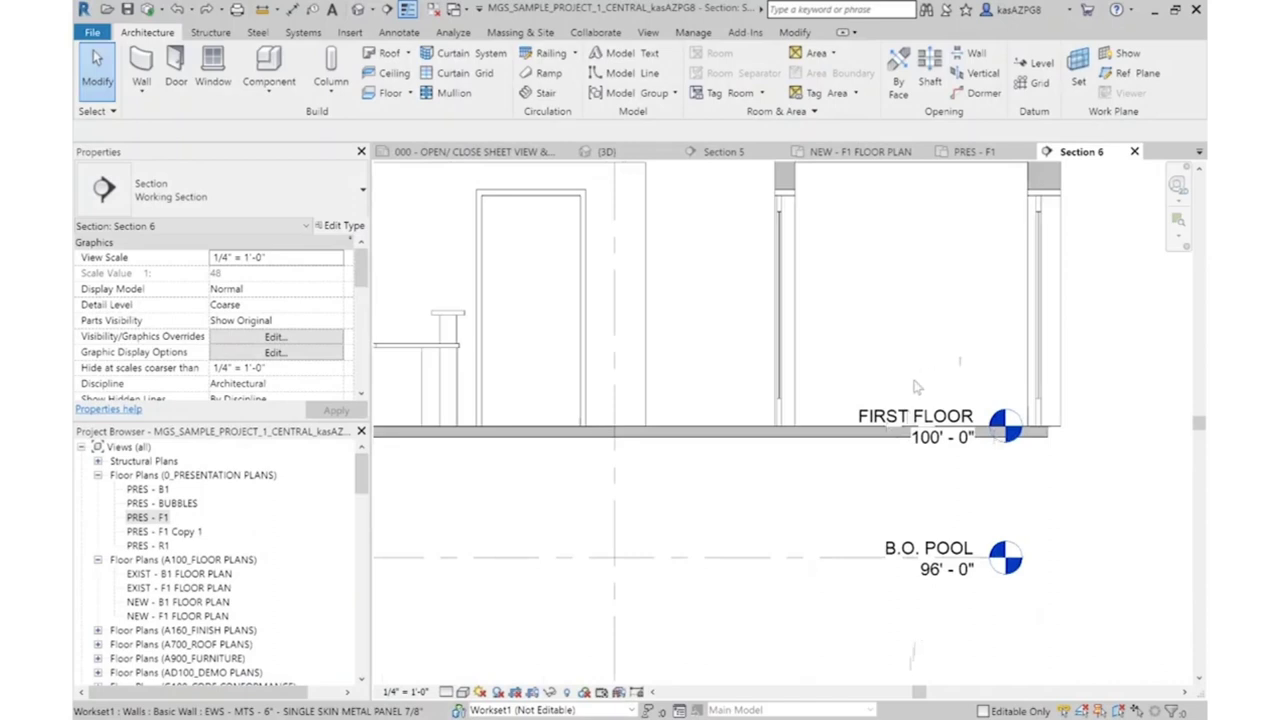
pyautogui.click(801, 566)
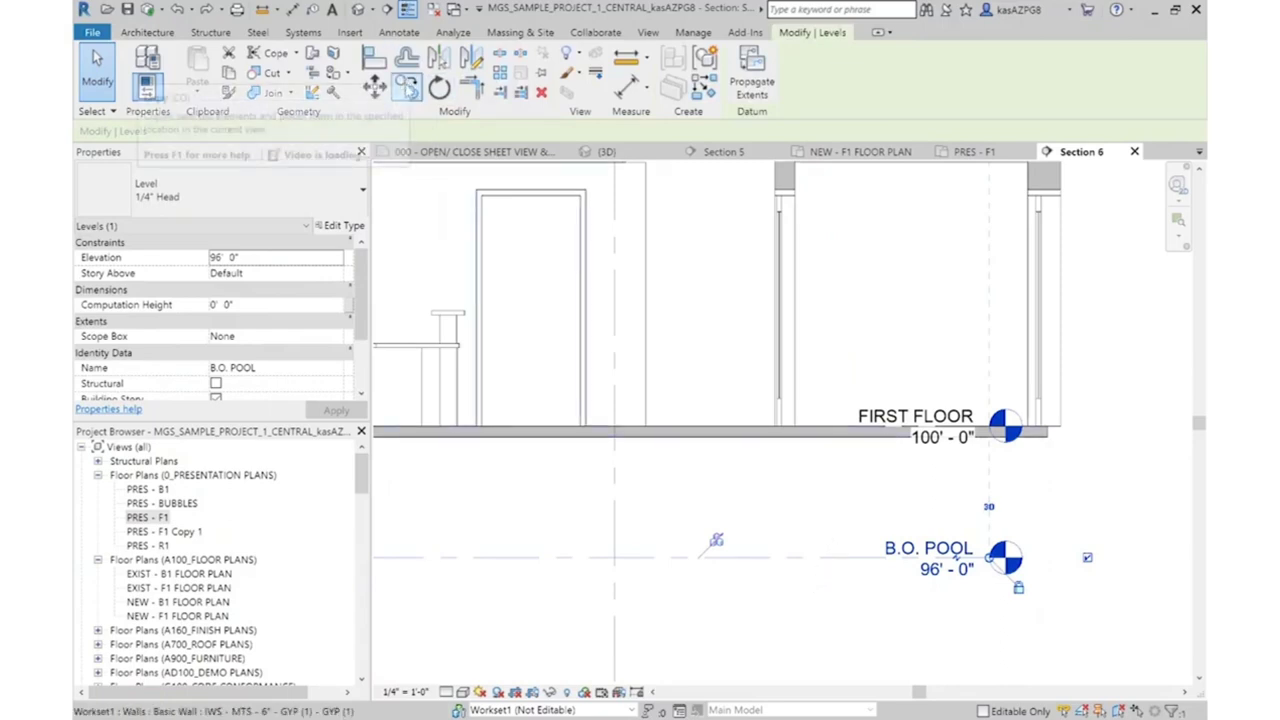
pyautogui.press('c')
pyautogui.press('o')
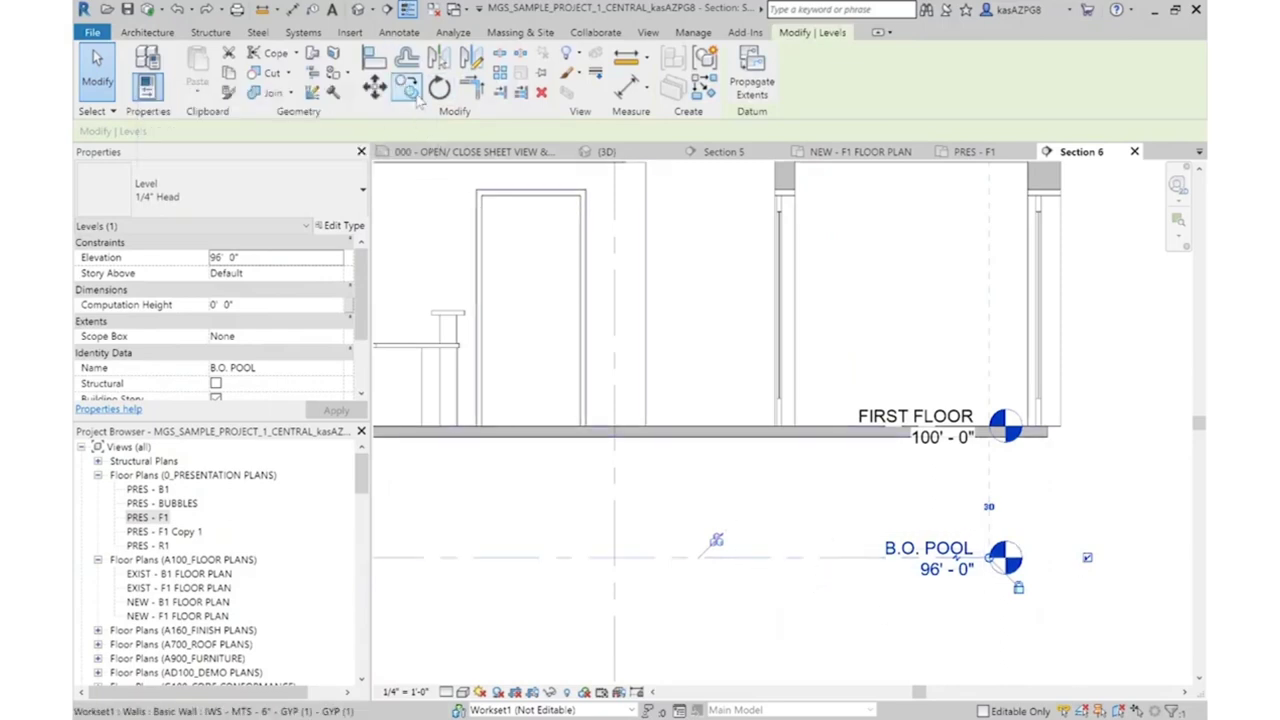
pyautogui.click(864, 557)
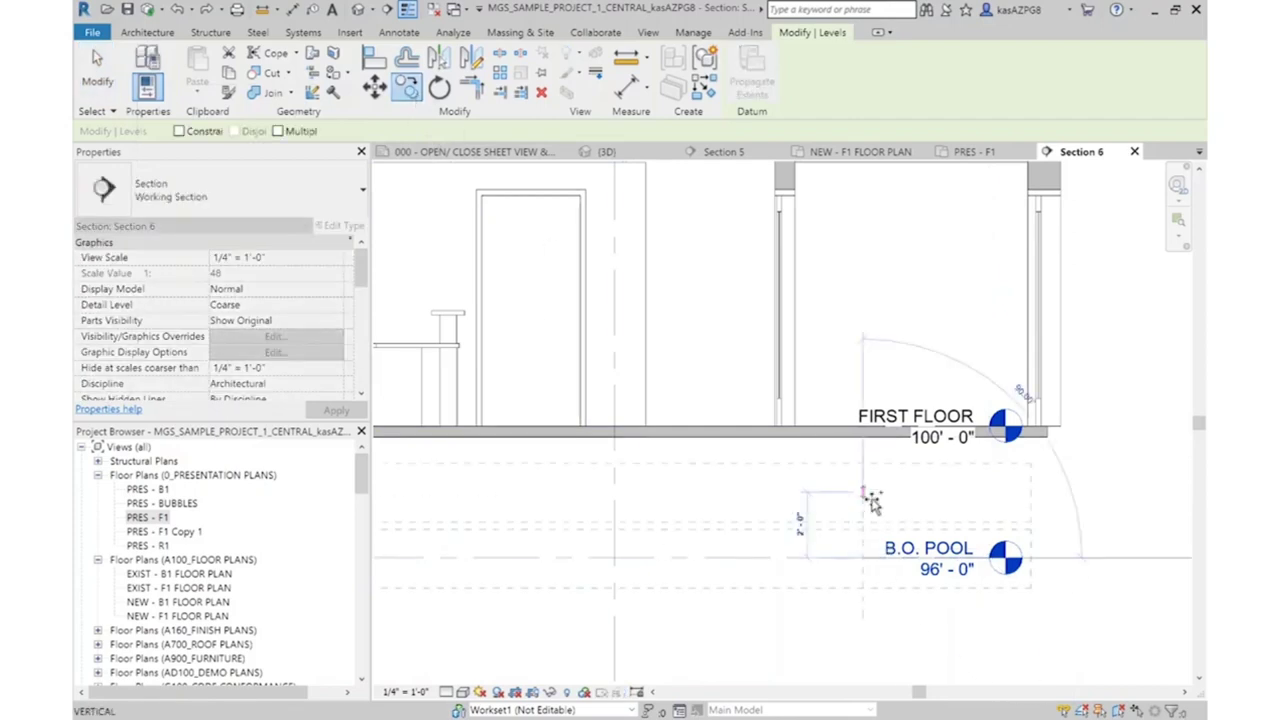
pyautogui.write('2')
pyautogui.press('Return')
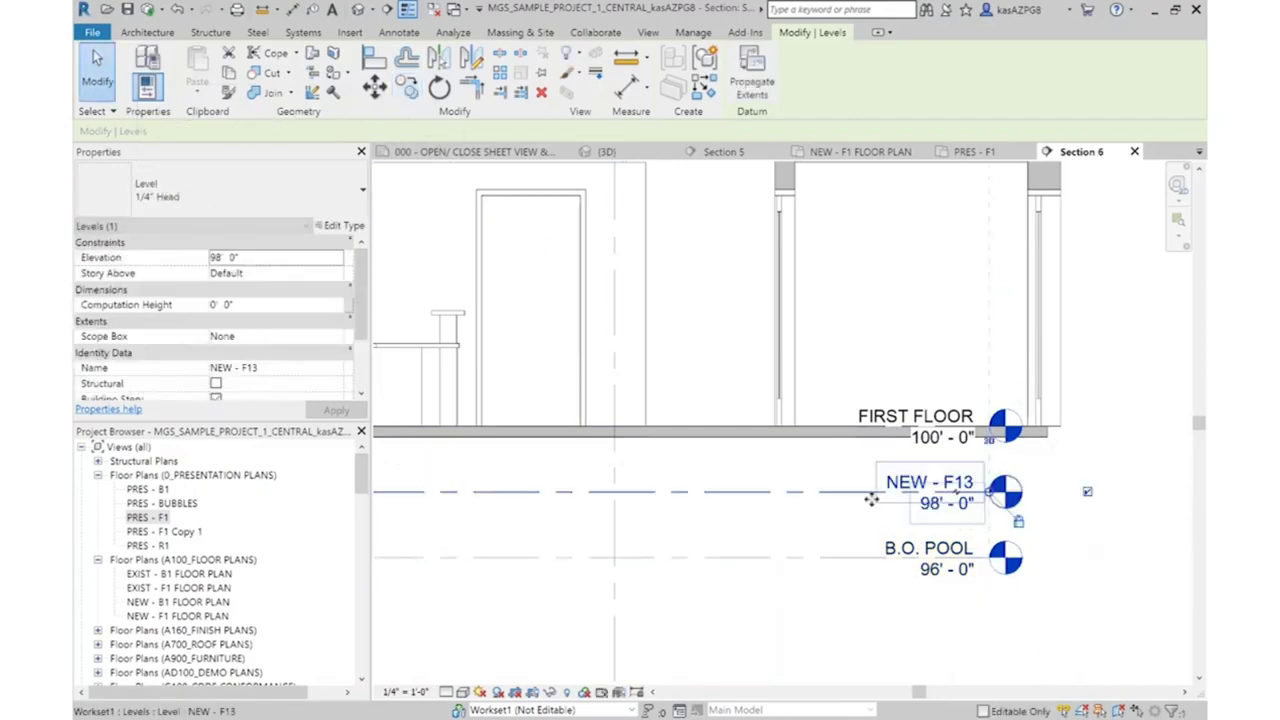
pyautogui.press('Escape')
# Rename the copied level at 98' - 0" to B.O. PORCH STAIR
pyautogui.doubleClick(940, 481)
pyautogui.write('B.O. PORC')
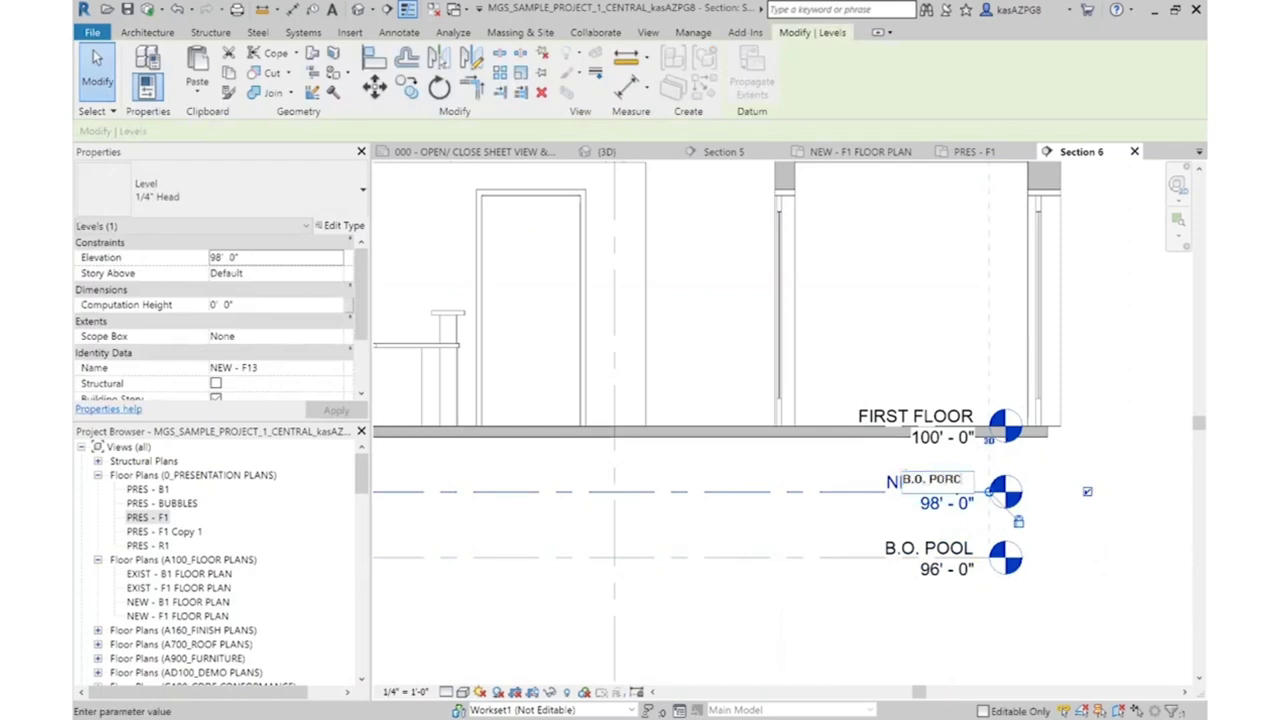
pyautogui.press('Return')
# Start a stair in the PRES - F1 plan with base level B.O. PORCH STAIR and top level FIRST FLOOR
pyautogui.click(974, 151)
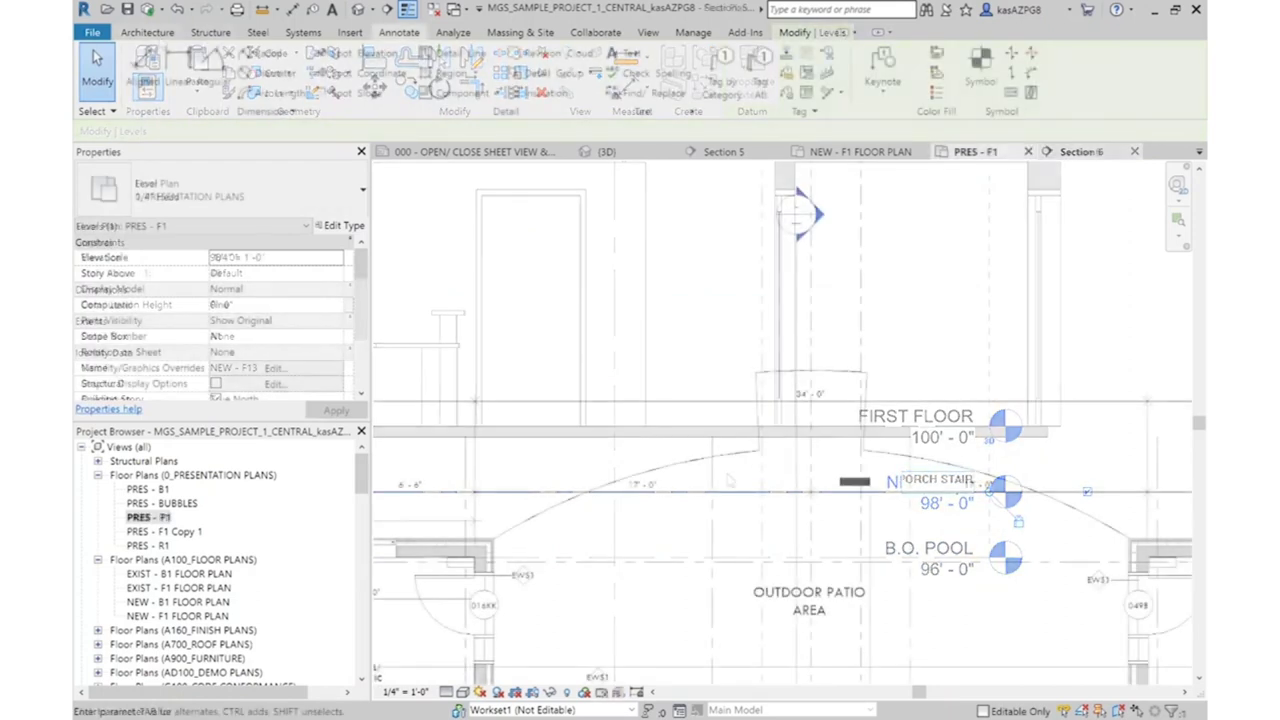
pyautogui.click(548, 92)
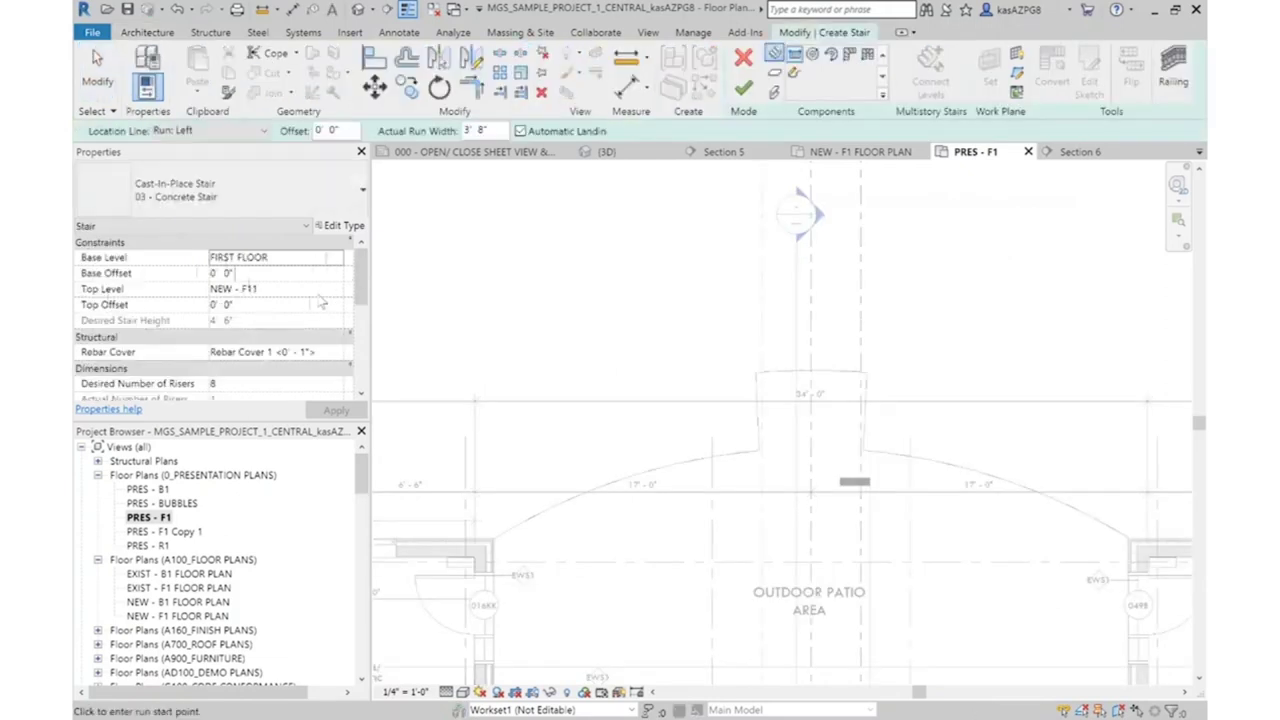
pyautogui.click(337, 258)
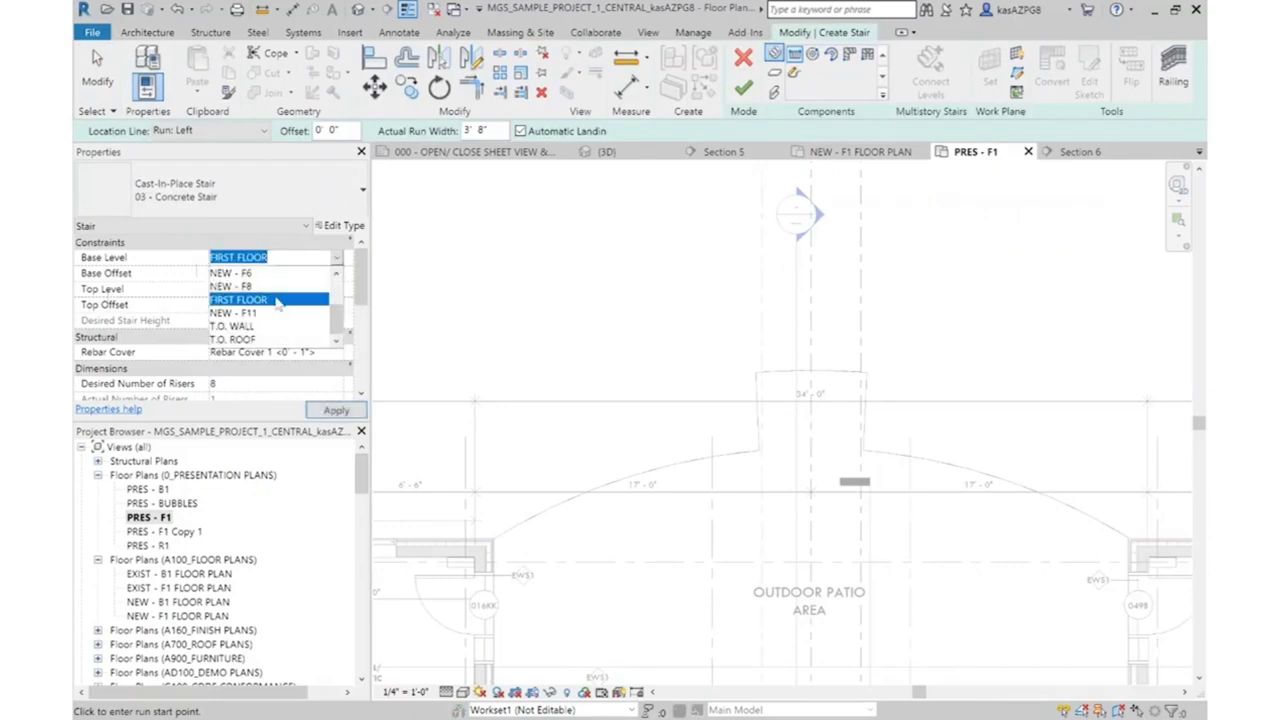
pyautogui.scroll(-2, 258, 340)
pyautogui.click(262, 326)
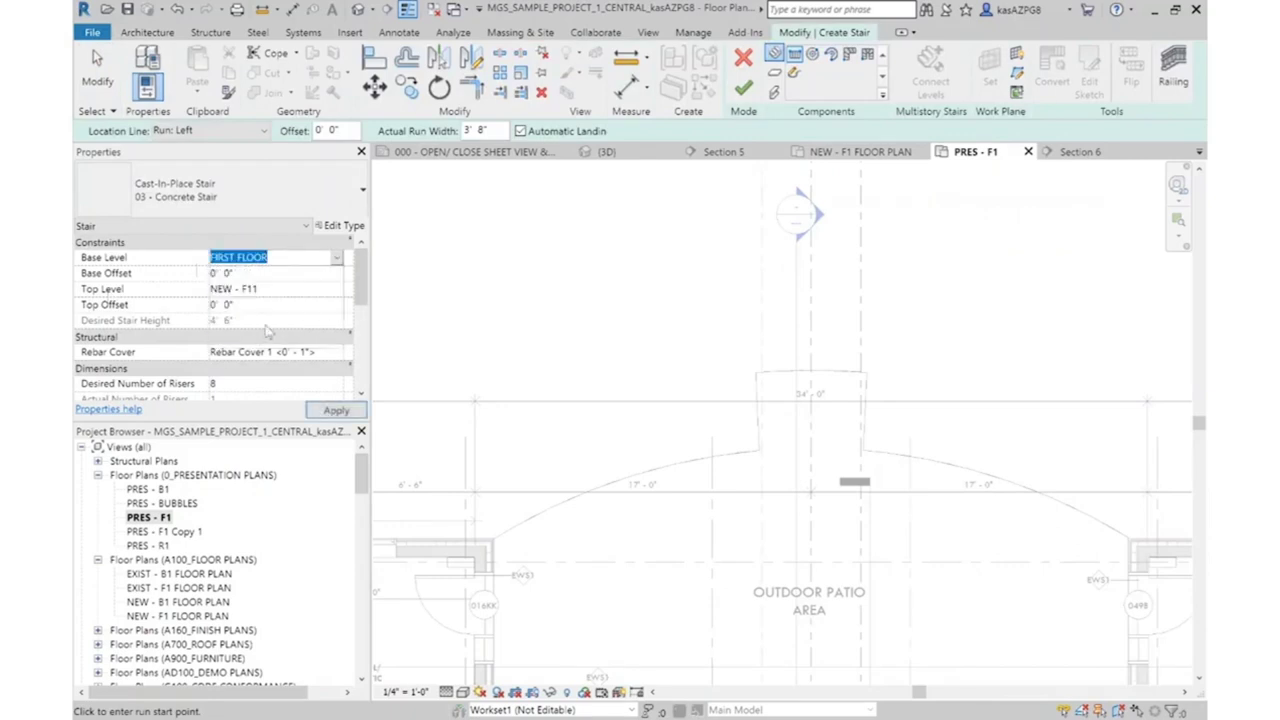
pyautogui.click(336, 289)
pyautogui.click(230, 363)
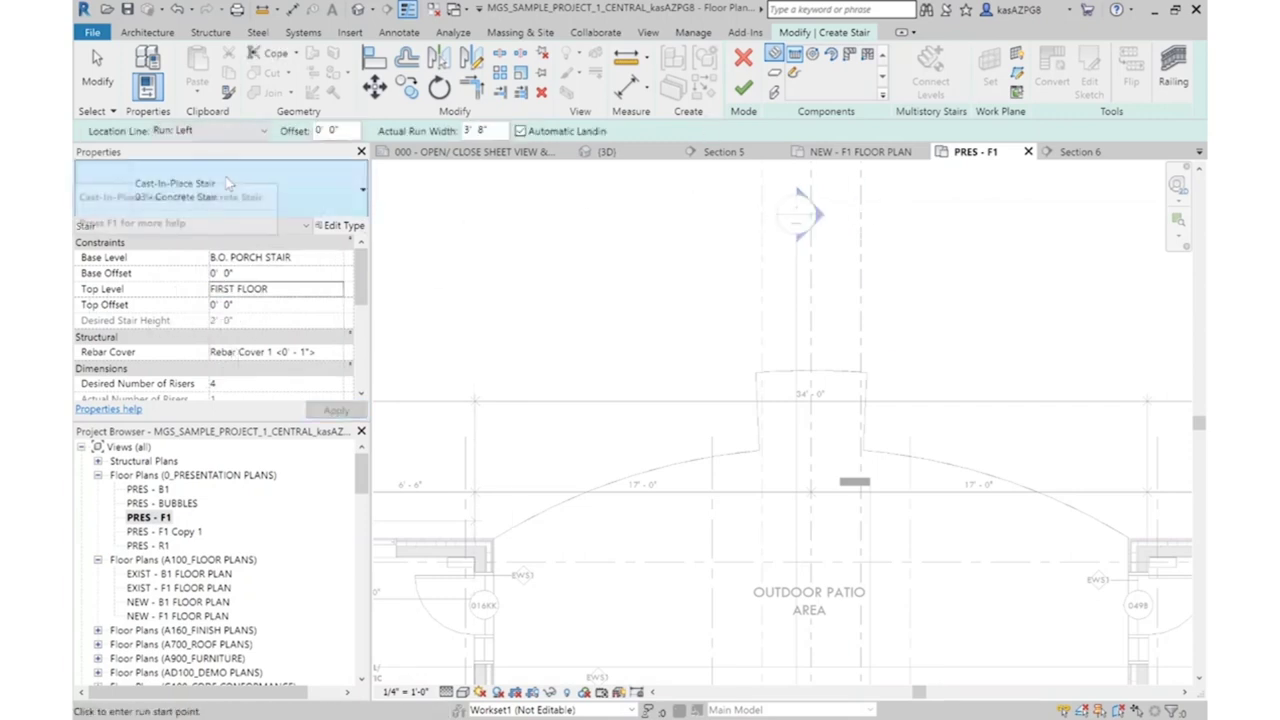
# Draw a straight four-riser run, 3' 8" wide, toward the building outside the Outdoor Patio Area and finish the stair
pyautogui.click(921, 209)
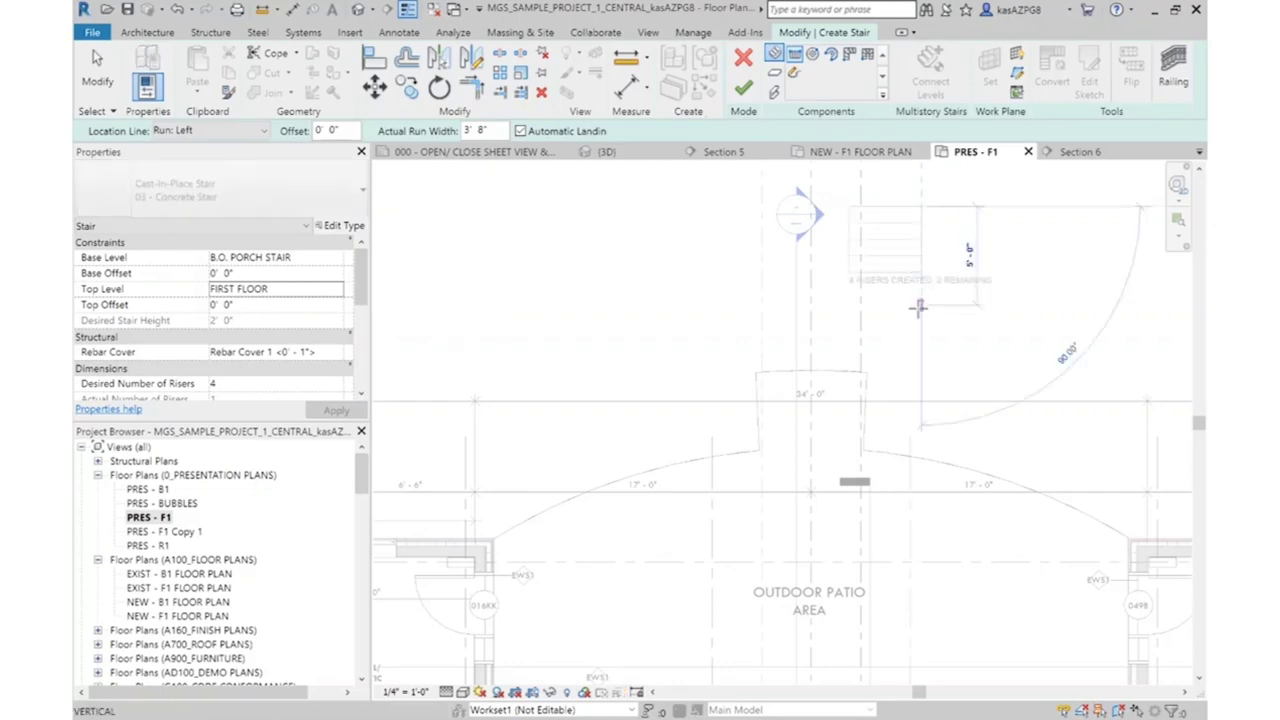
pyautogui.click(920, 272)
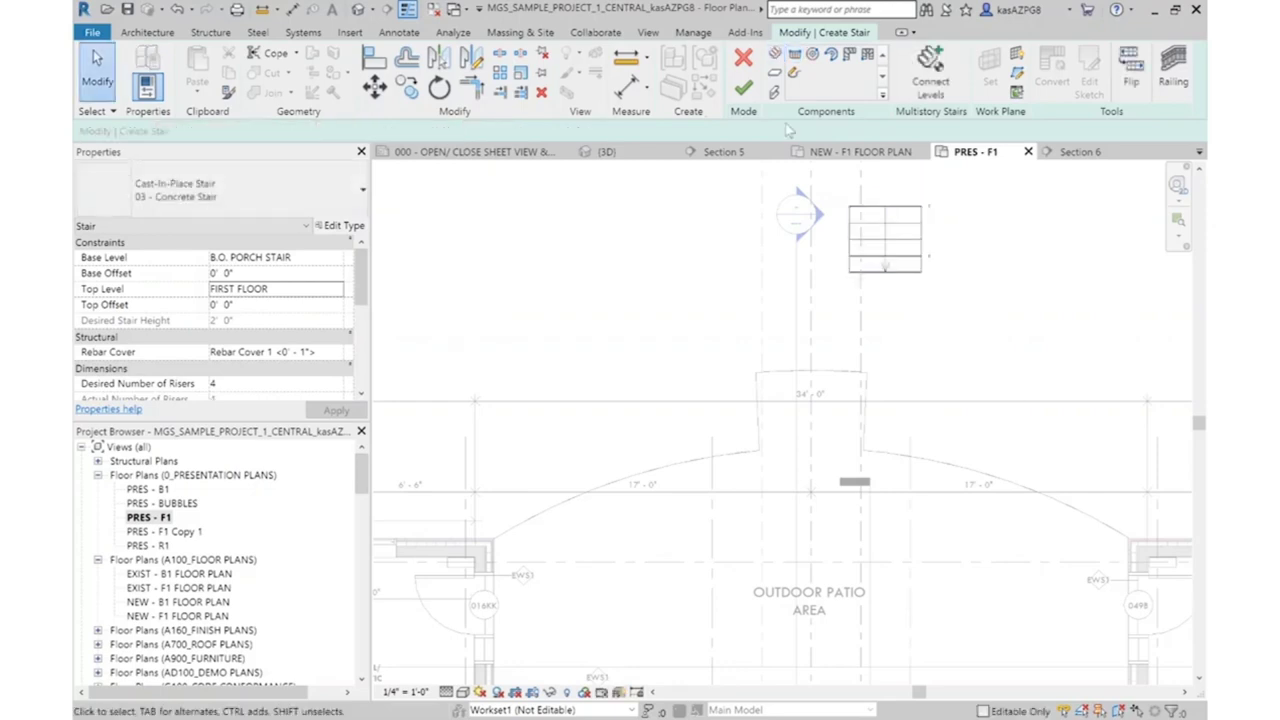
pyautogui.click(743, 88)
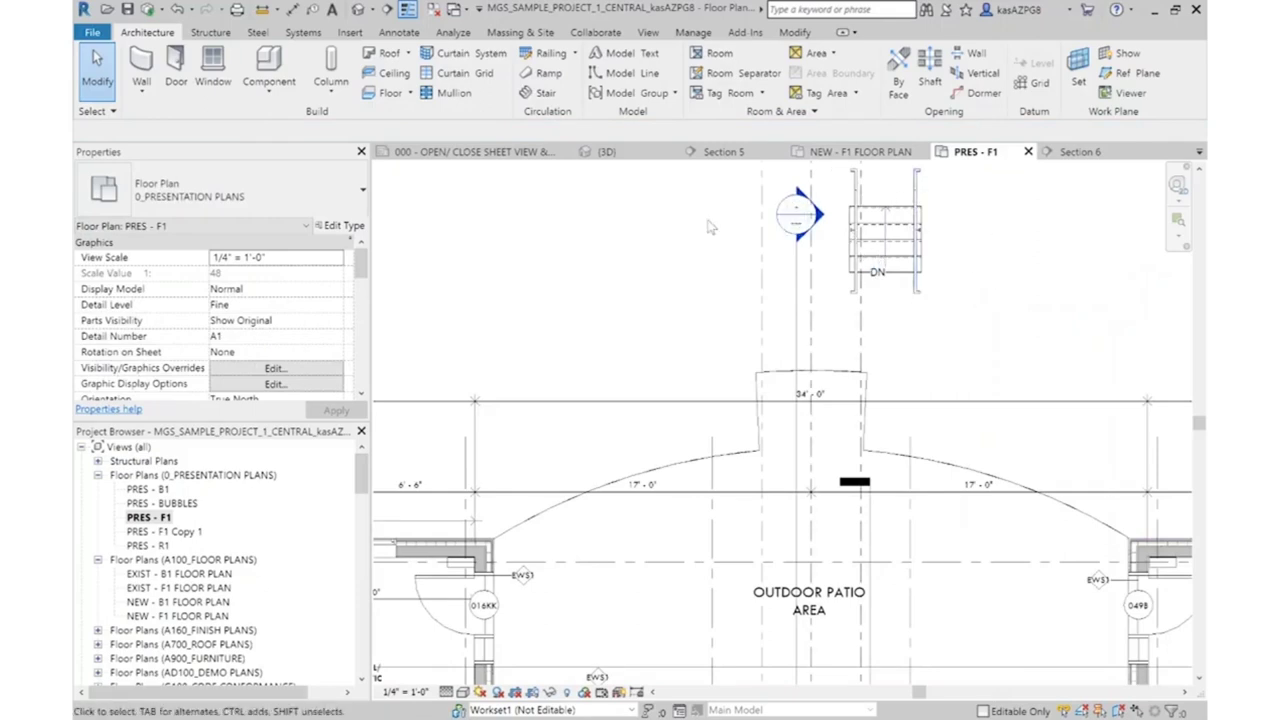
# Change both railings of the new porch stair to the Deco Type - no post type
pyautogui.click(917, 186)
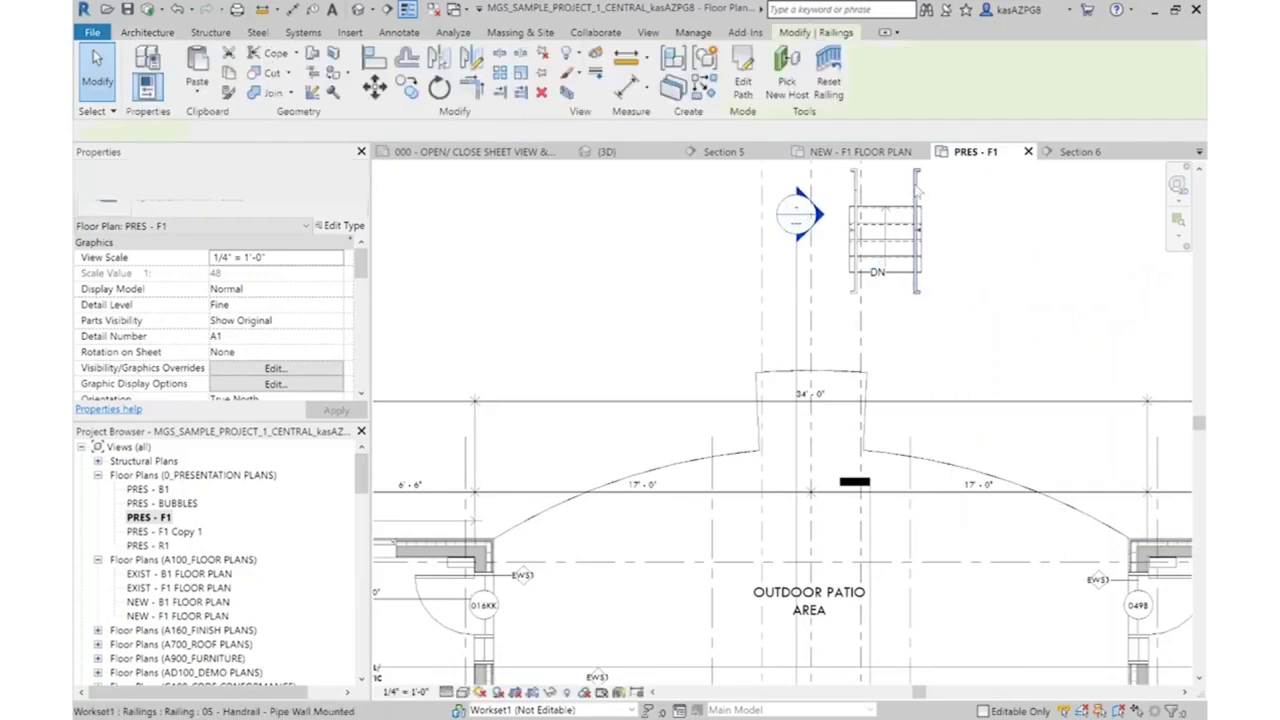
pyautogui.keyDown('ctrl'); pyautogui.click(855, 192); pyautogui.keyUp('ctrl')
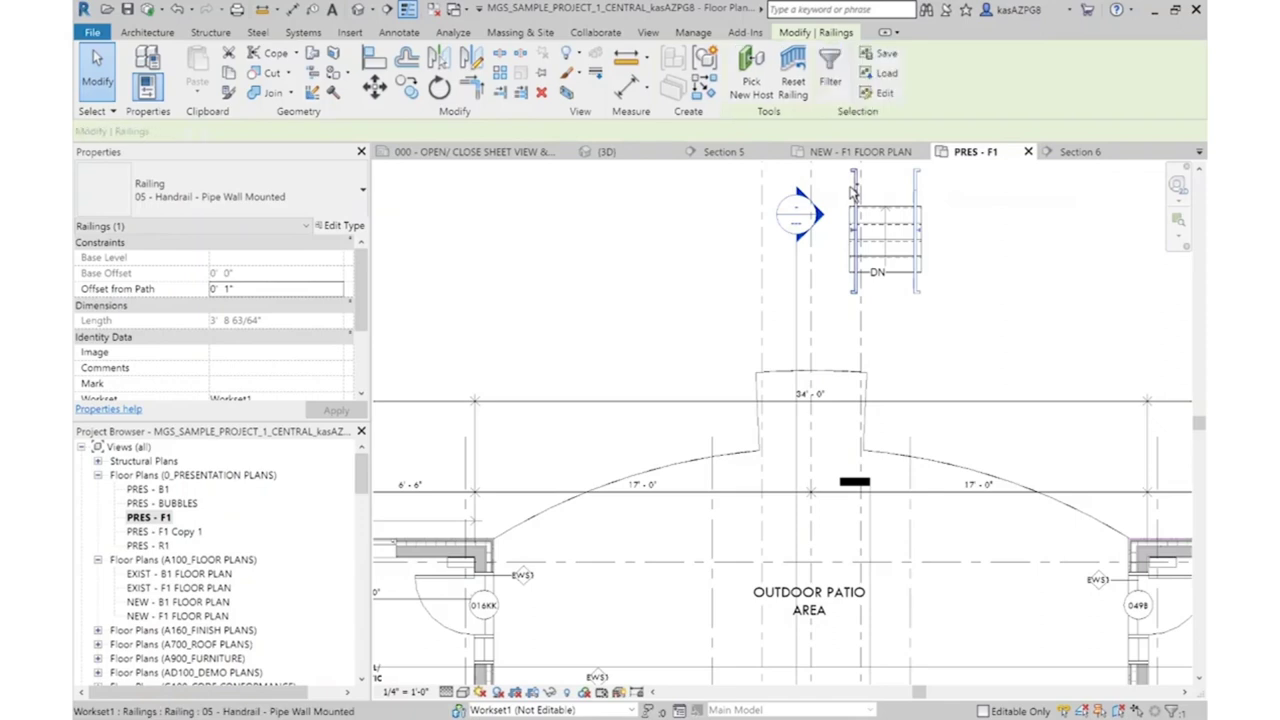
pyautogui.click(312, 205)
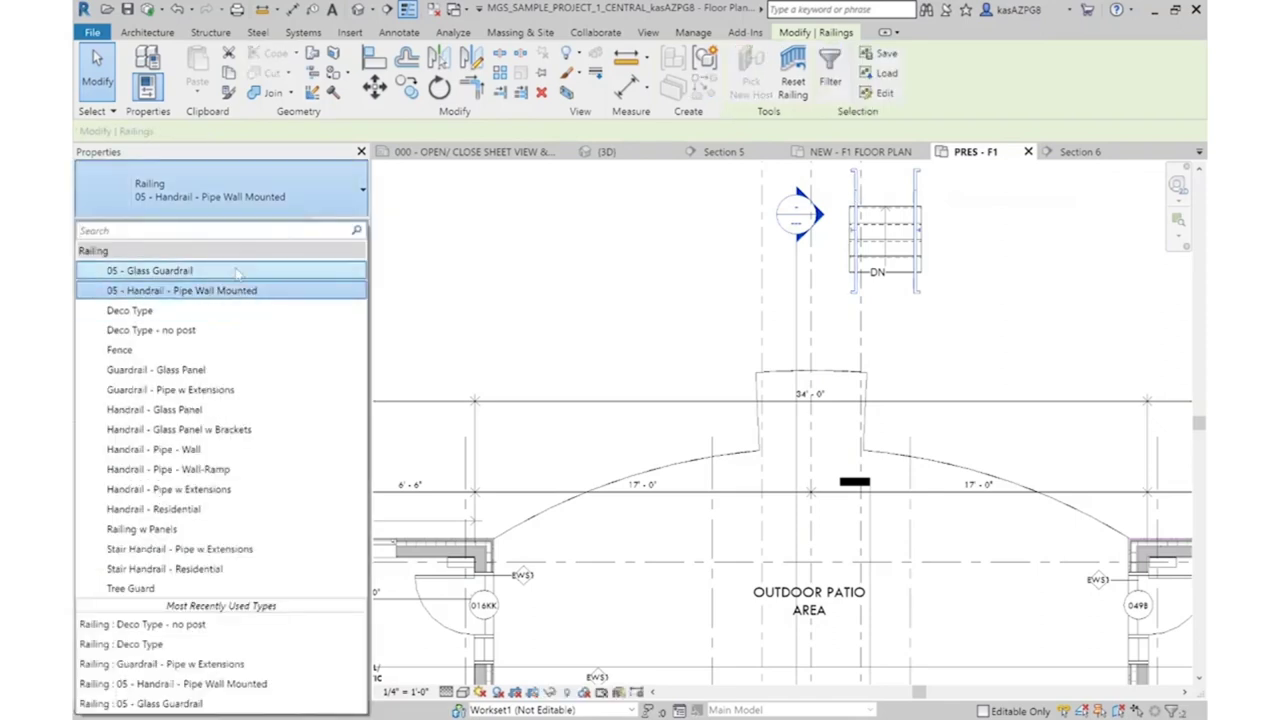
pyautogui.click(220, 331)
pyautogui.press('Escape')
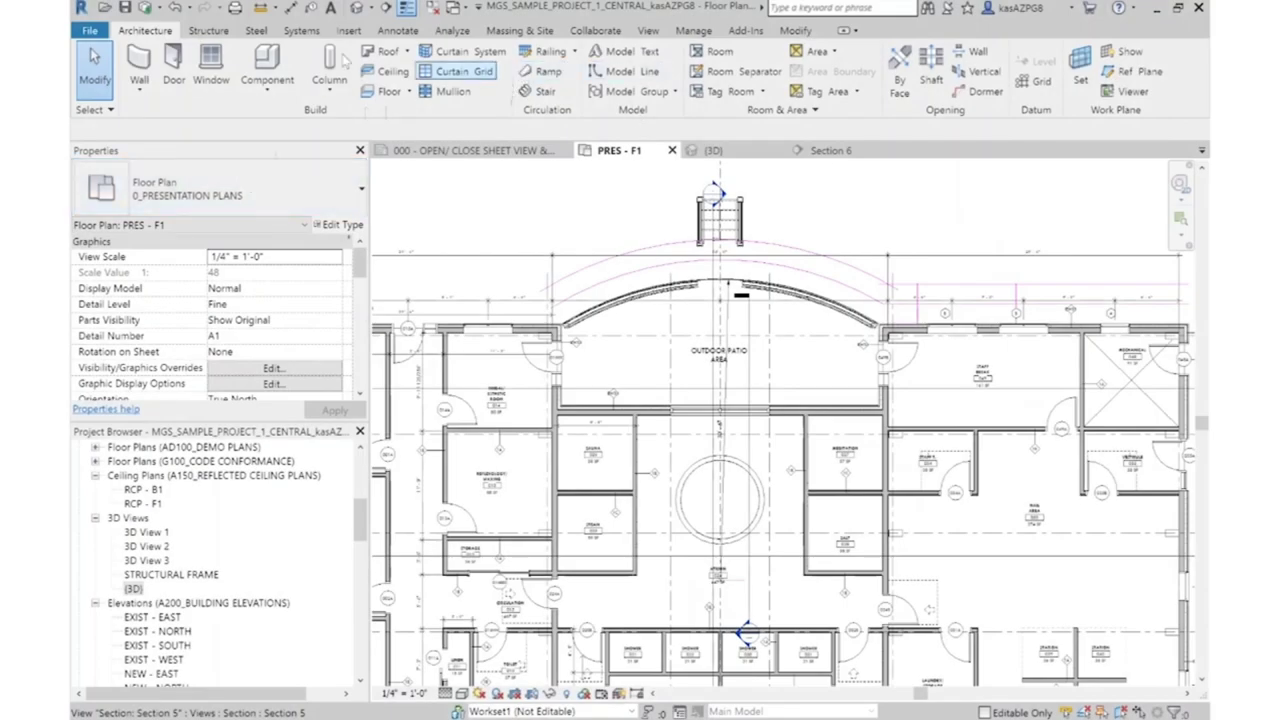
# Start a ramp sketch outside the Staff Break room with base level B.O. PORCH STAIR and top level FIRST FLOOR
pyautogui.scroll(2, 1040, 310)
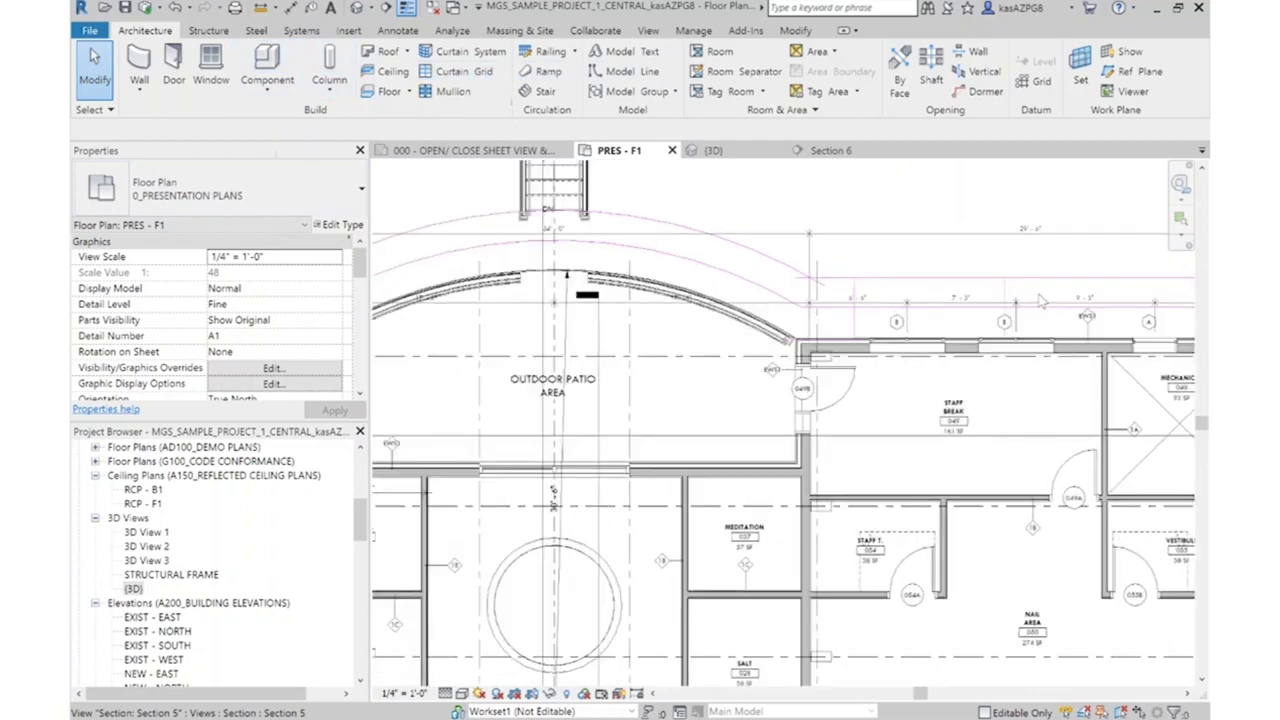
pyautogui.scroll(2, 982, 278)
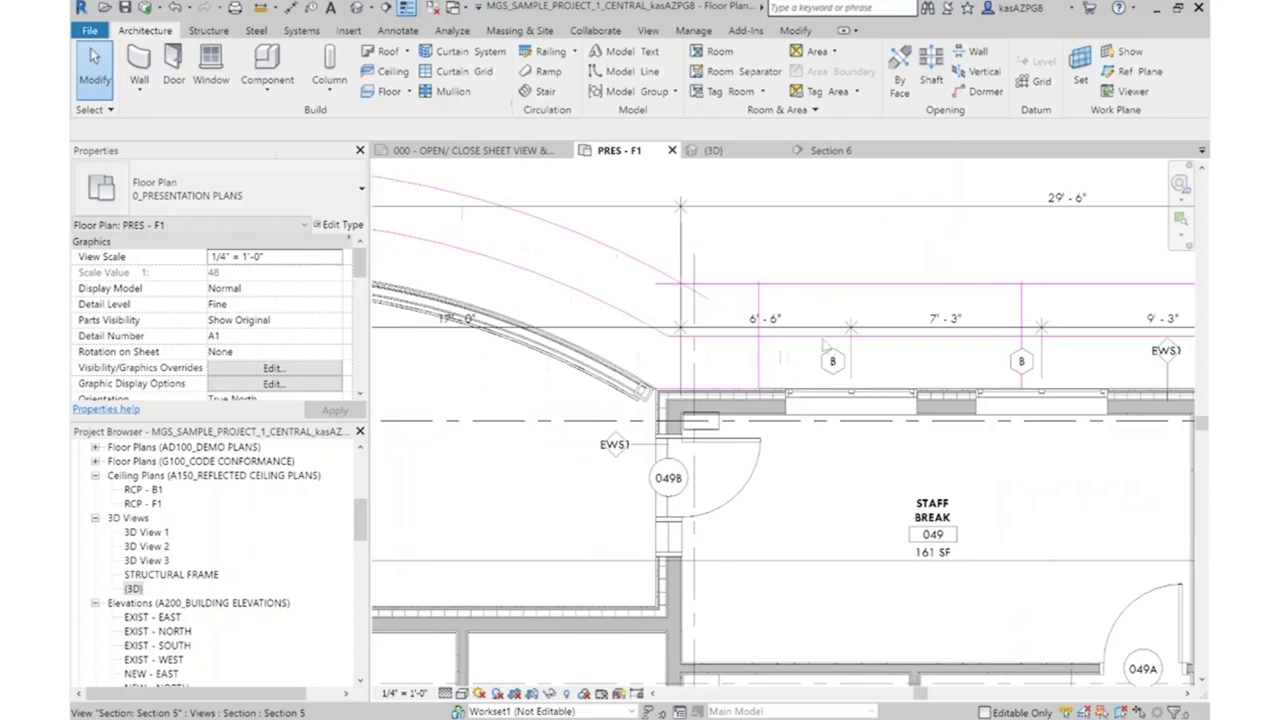
pyautogui.scroll(-4, 857, 330)
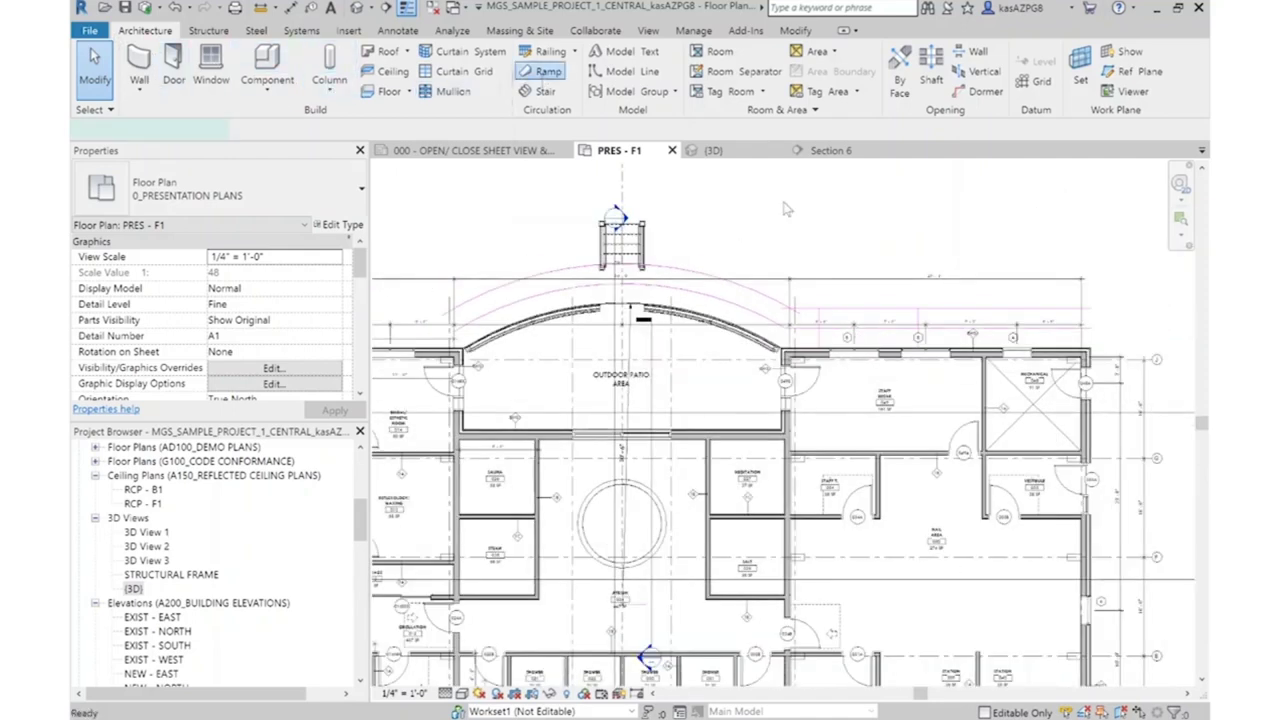
pyautogui.click(546, 71)
pyautogui.scroll(4, 843, 183)
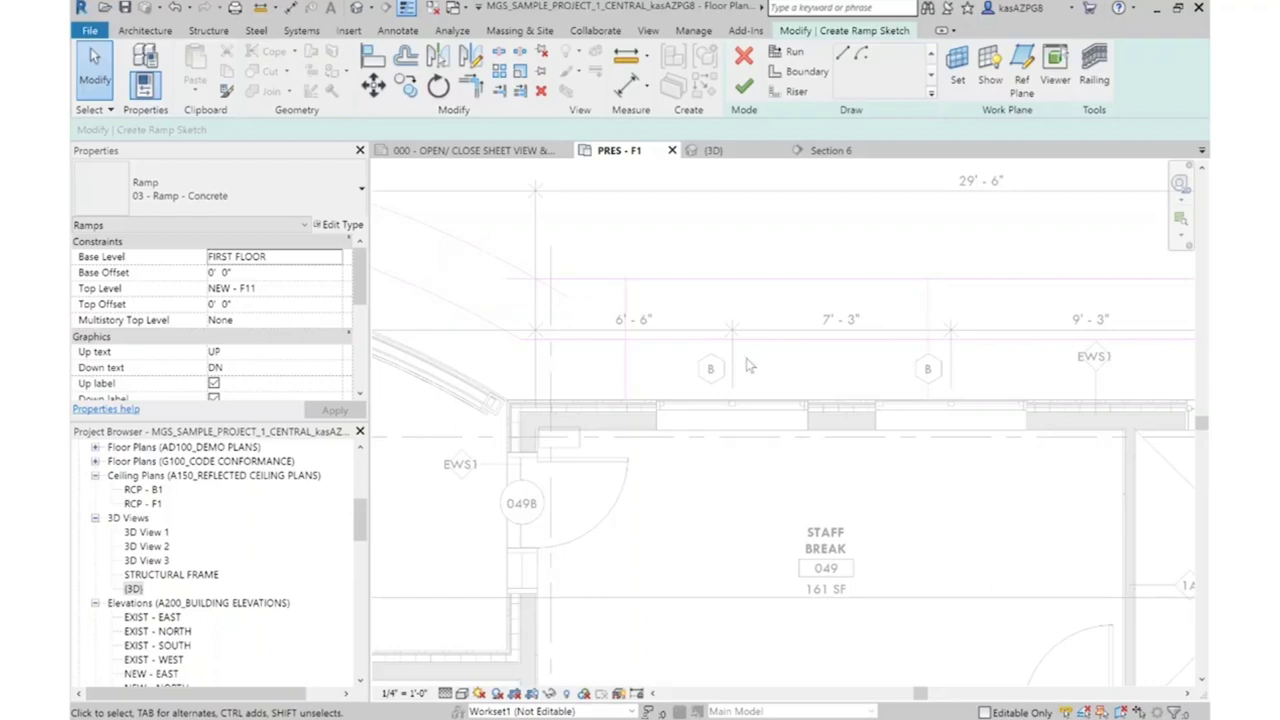
pyautogui.click(336, 257)
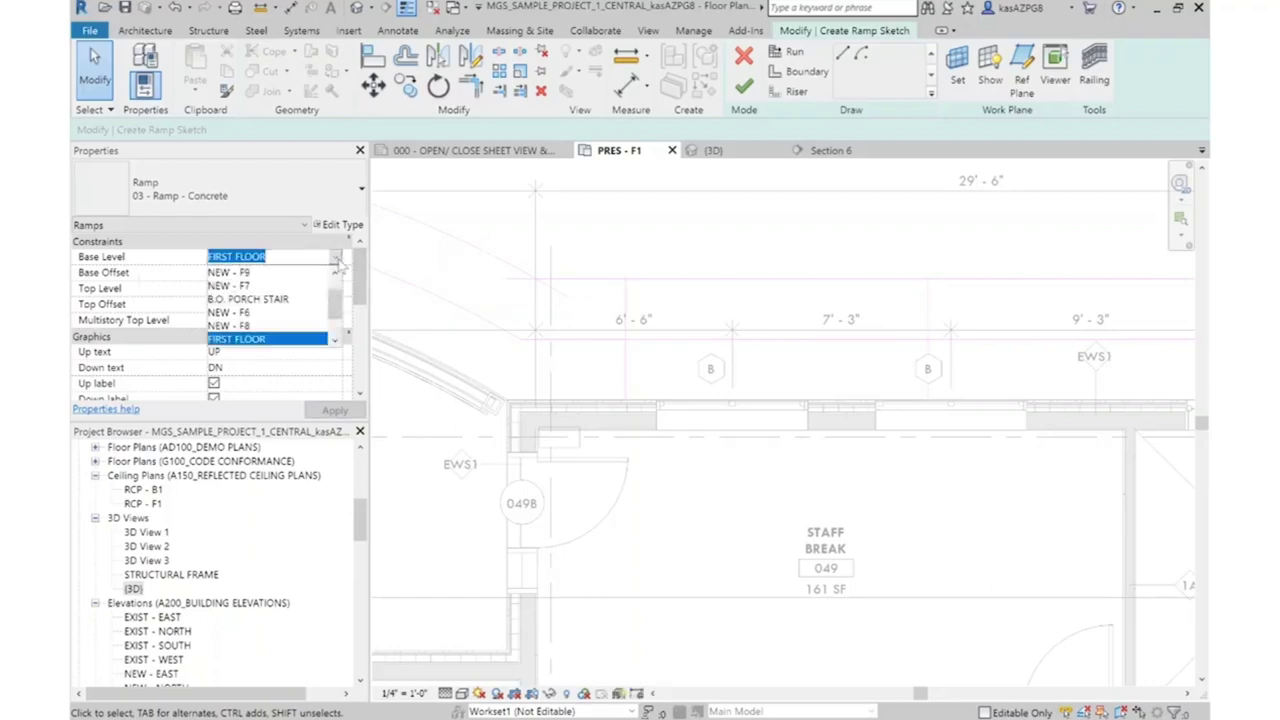
pyautogui.click(285, 300)
pyautogui.click(336, 288)
pyautogui.scroll(-1, 285, 345)
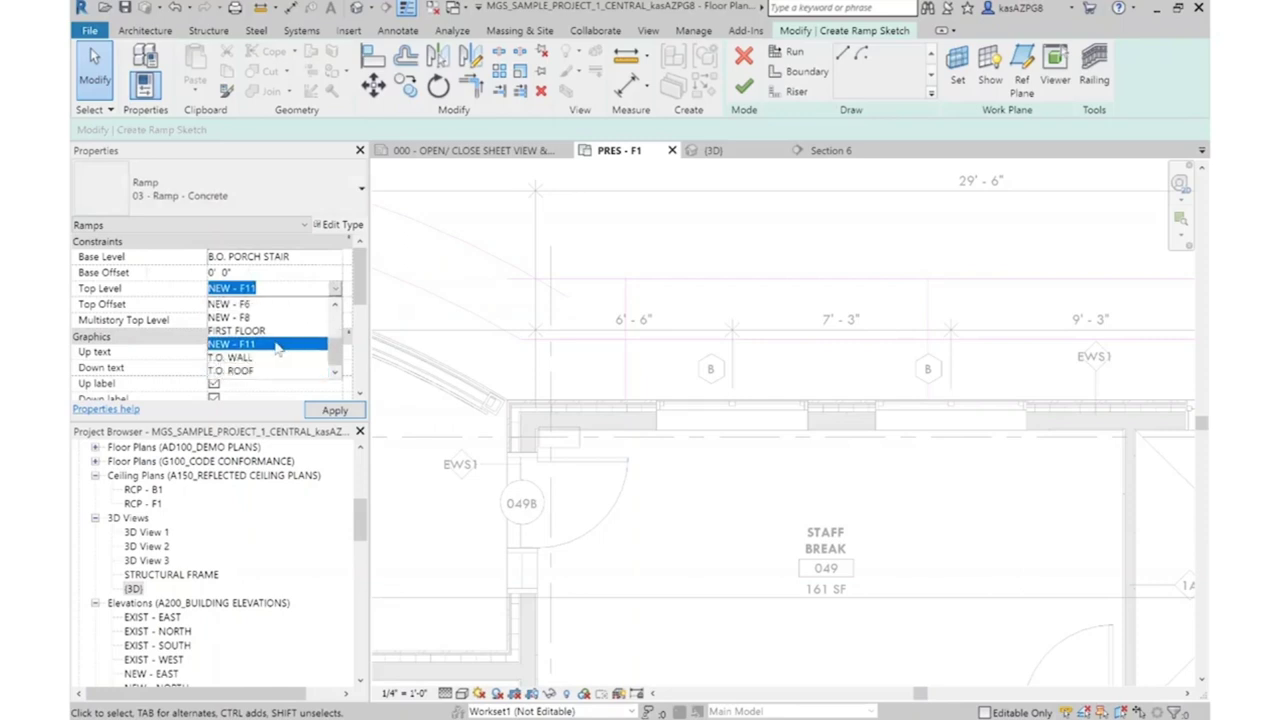
pyautogui.click(246, 331)
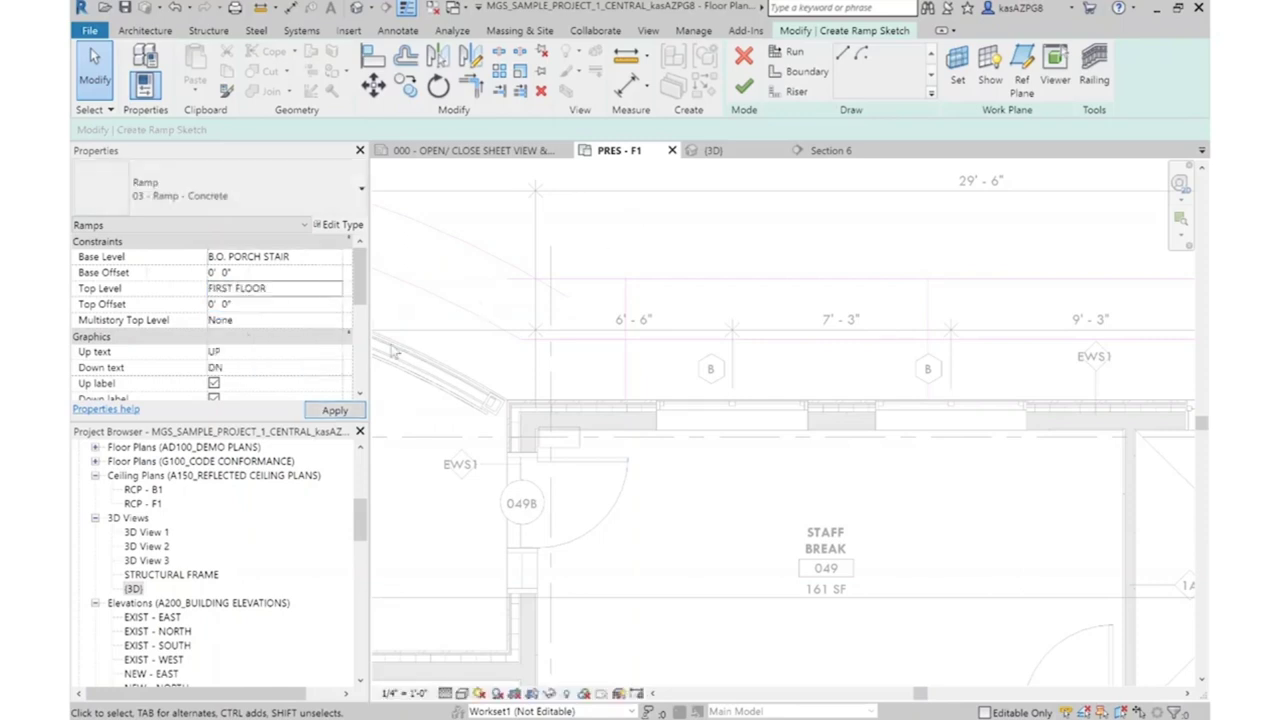
# Sketch a straight ramp run 10' 6" long and 4' 0" wide along the outside wall of the Staff Break room
pyautogui.scroll(-3, 365, 285)
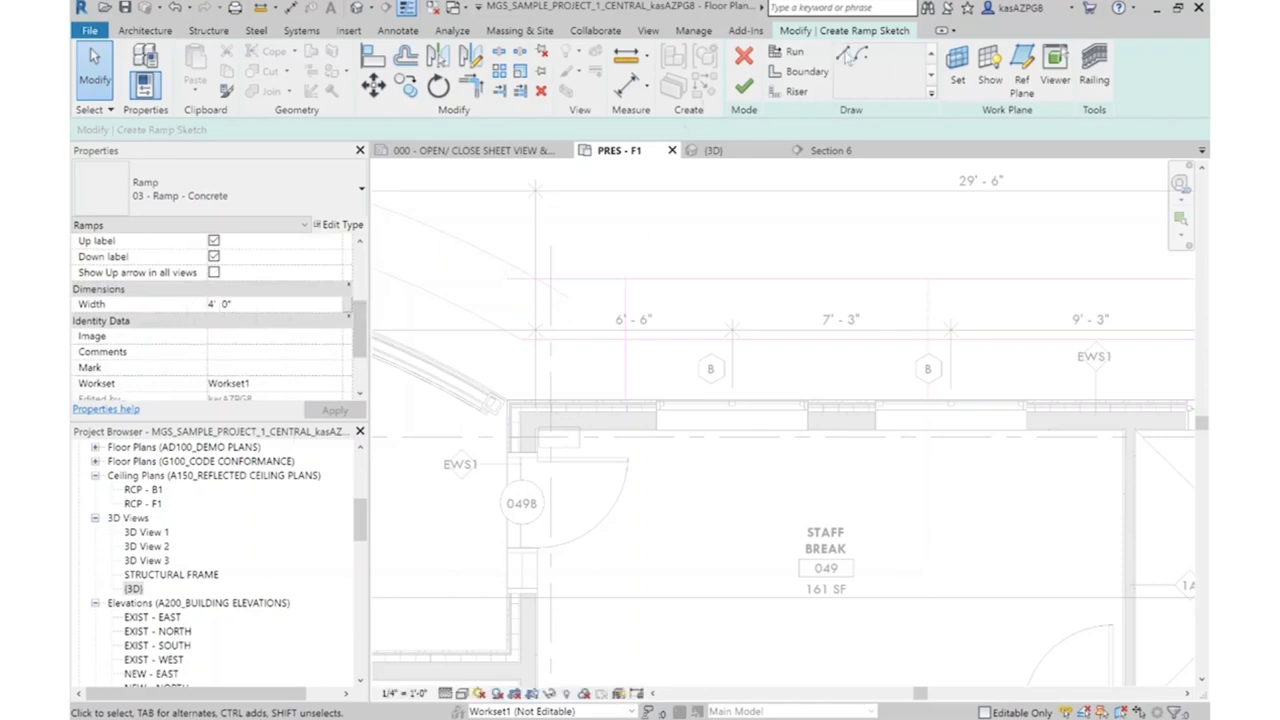
pyautogui.click(848, 55)
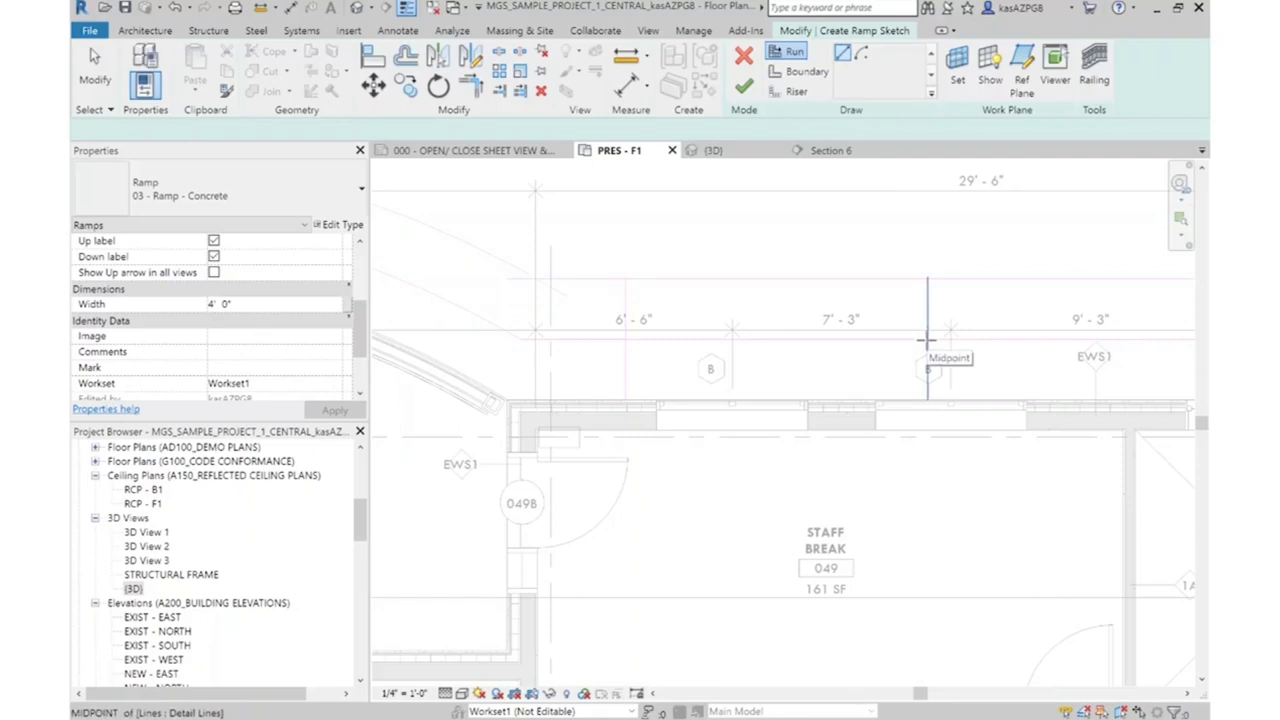
pyautogui.click(927, 341)
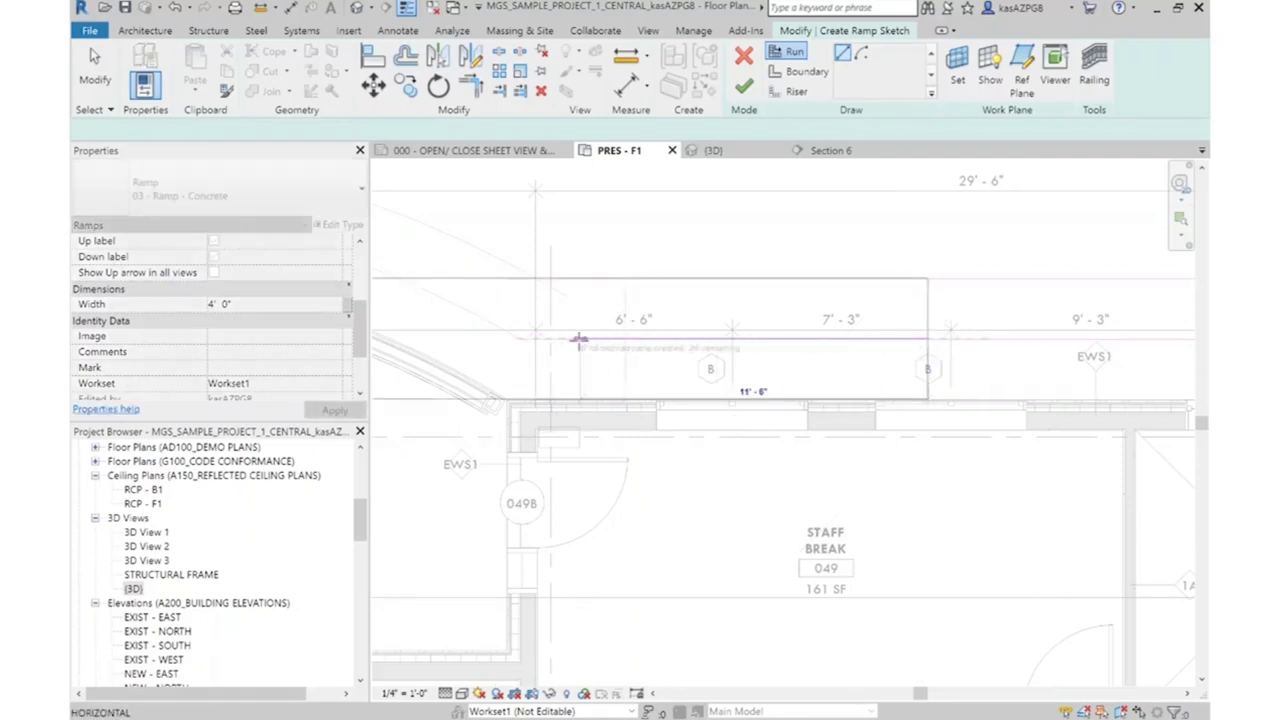
pyautogui.click(611, 341)
pyautogui.scroll(-1, 971, 360)
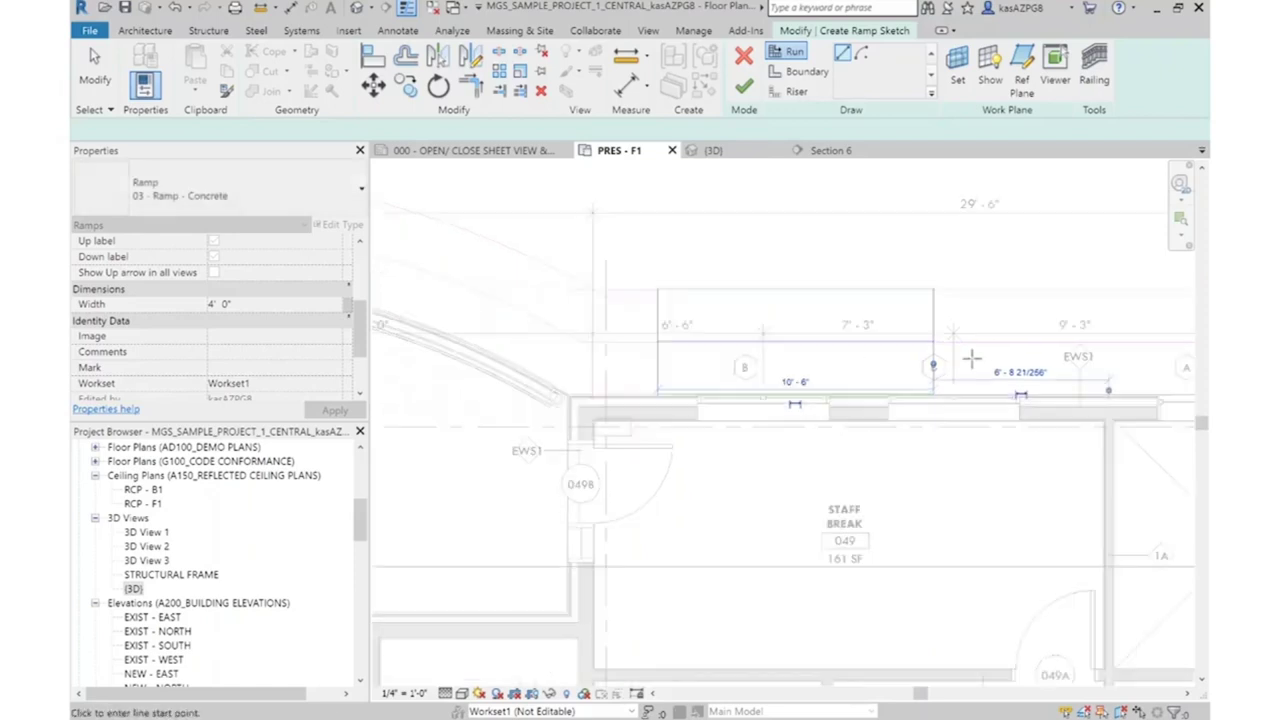
pyautogui.scroll(2, 880, 362)
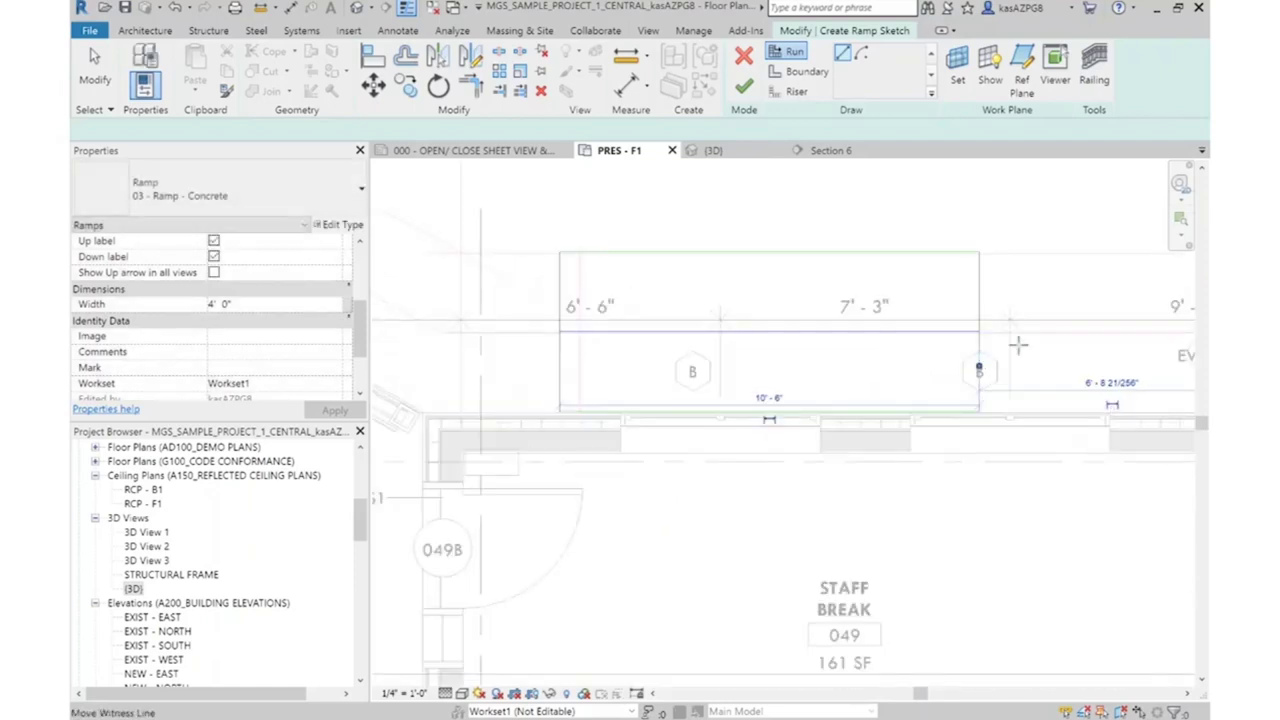
# Sketch a curved ramp run of about 21° at a radius of about 32' 6", along the patio edge from the straight run toward the porch stair
pyautogui.scroll(-1, 960, 192)
pyautogui.scroll(-2, 960, 192)
pyautogui.press('a')
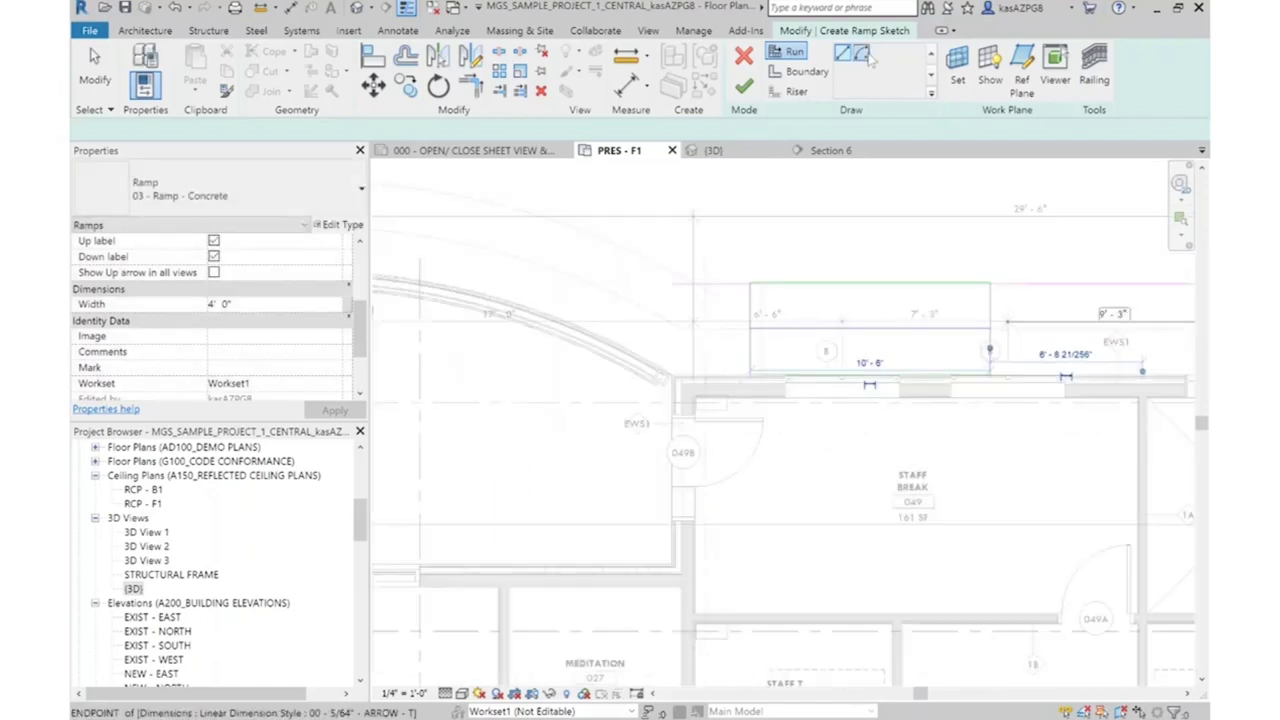
pyautogui.scroll(-3, 960, 172)
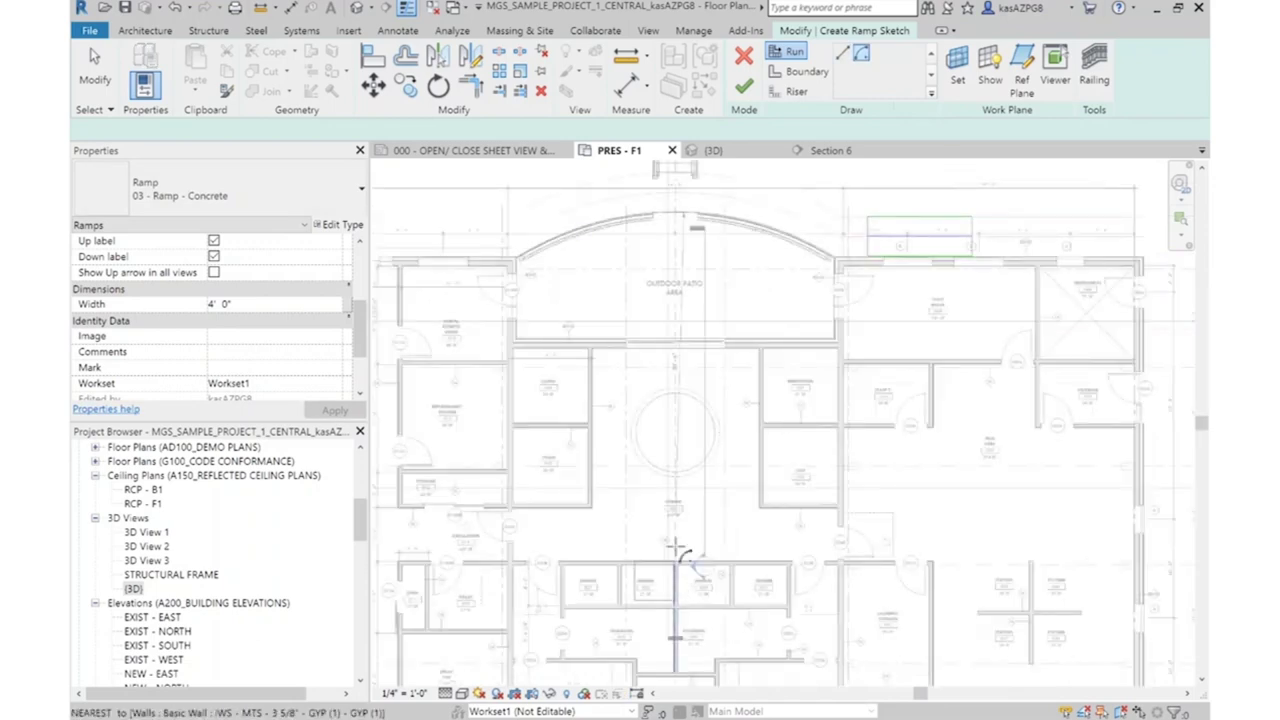
pyautogui.scroll(5, 686, 491)
pyautogui.click(670, 470)
pyautogui.scroll(-4, 720, 560)
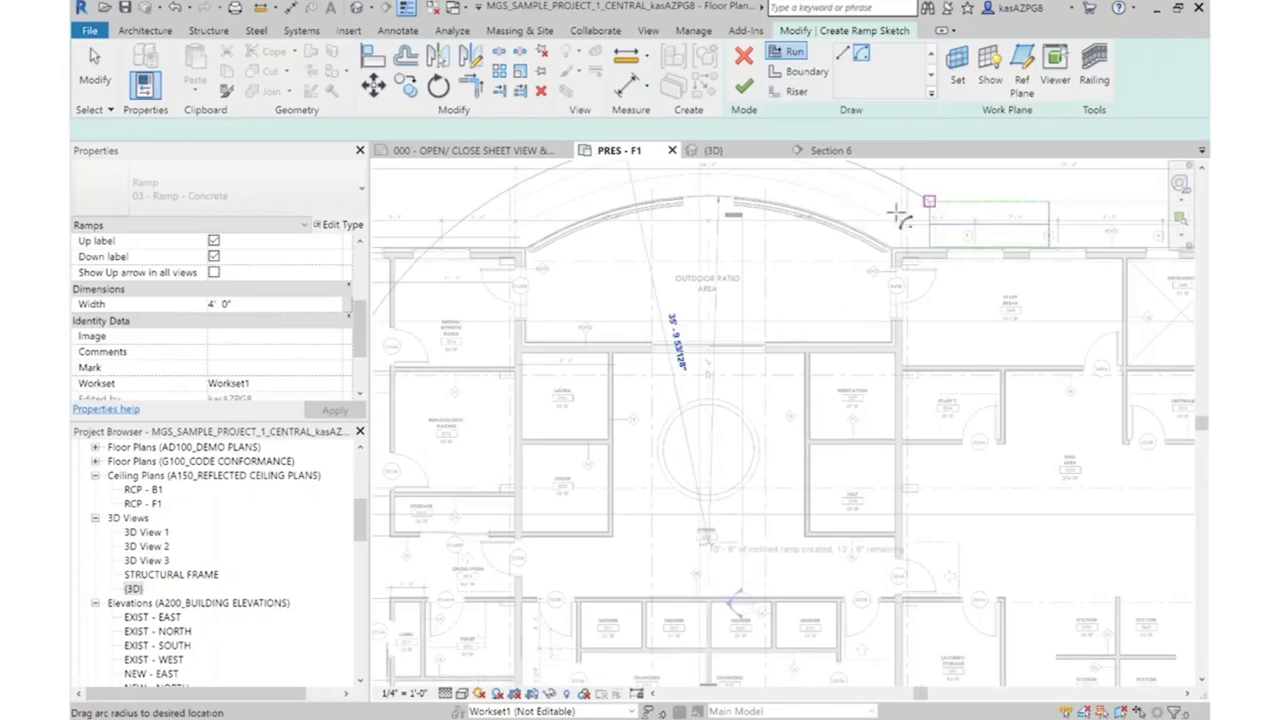
pyautogui.scroll(3, 900, 218)
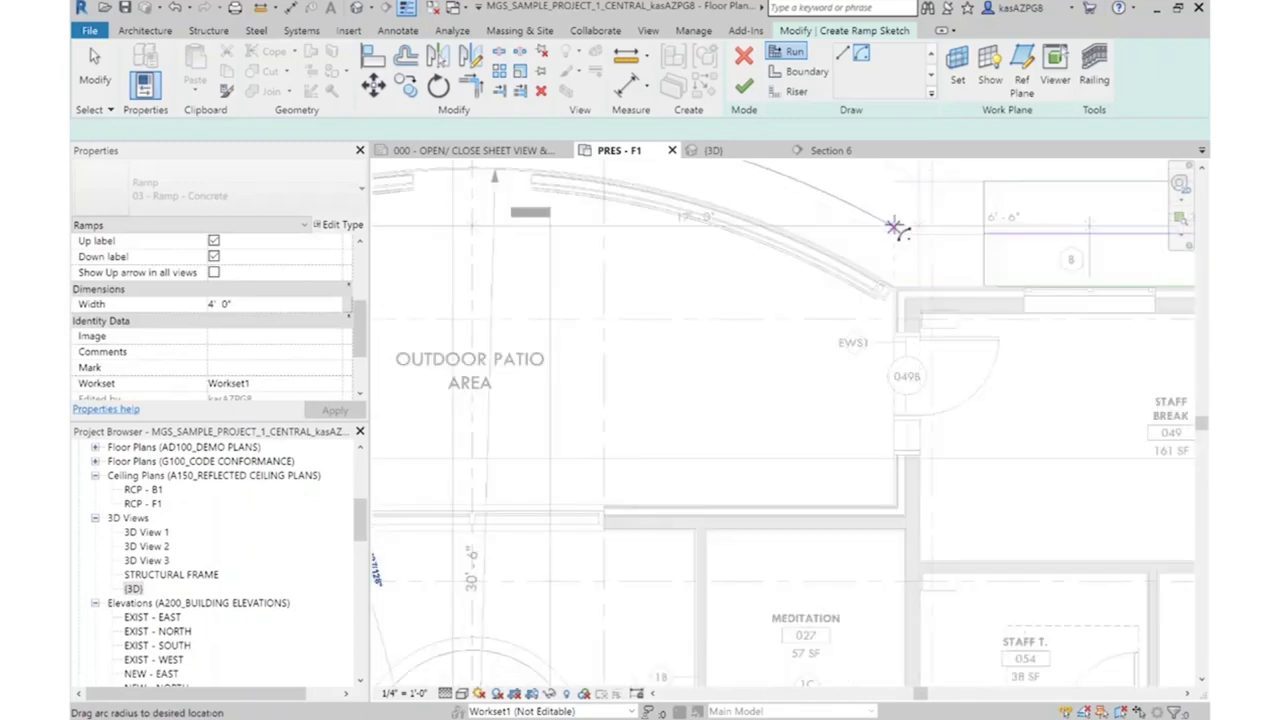
pyautogui.moveTo(900, 229); pyautogui.dragTo(880, 403, button='middle')
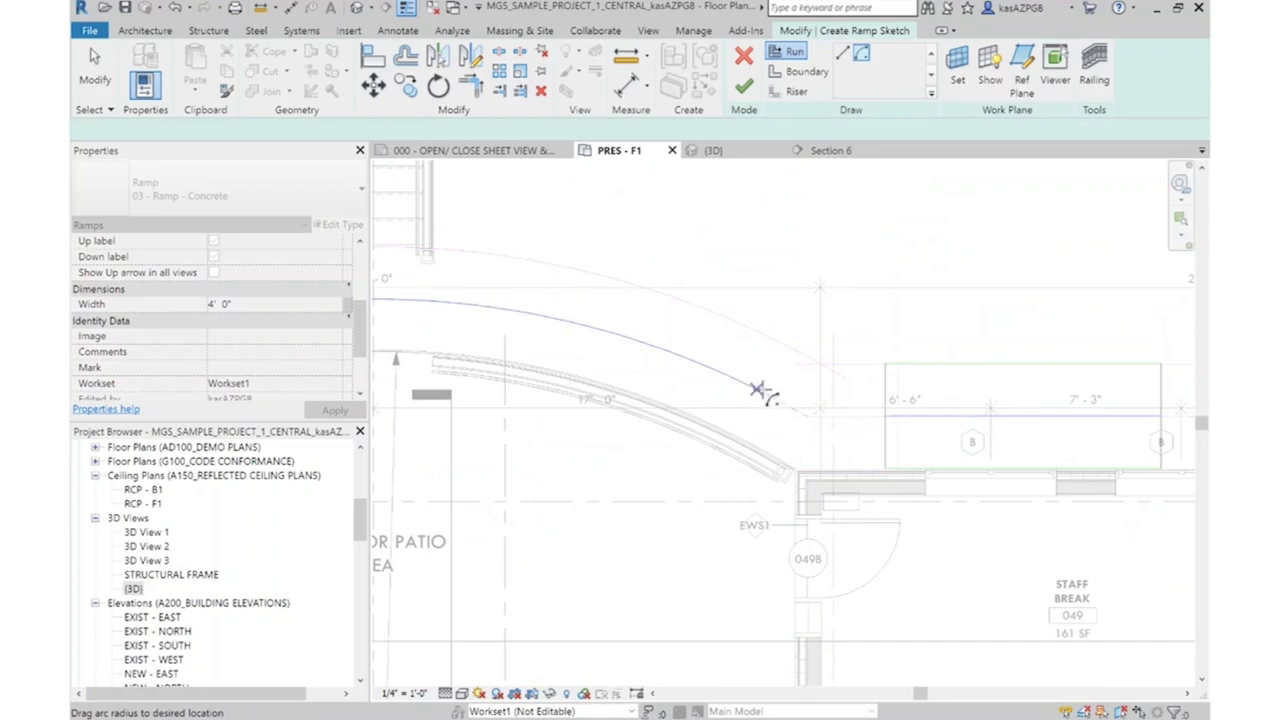
pyautogui.click(766, 393)
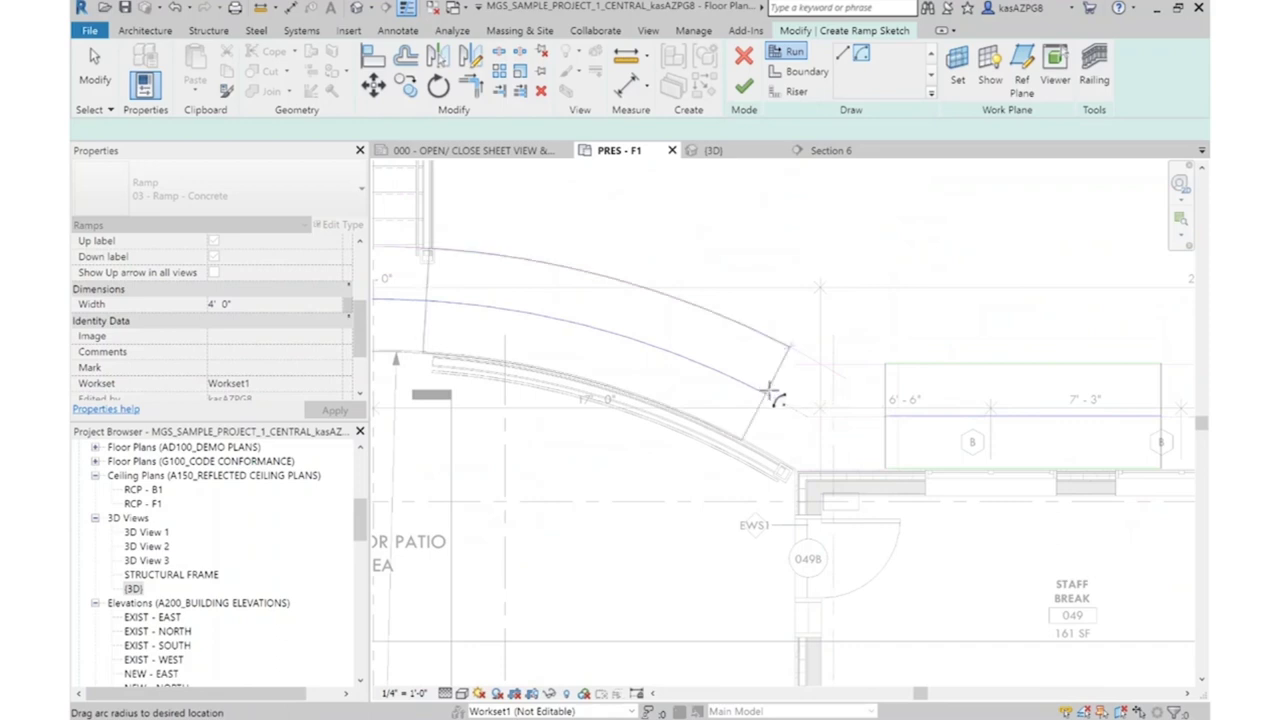
pyautogui.click(455, 298)
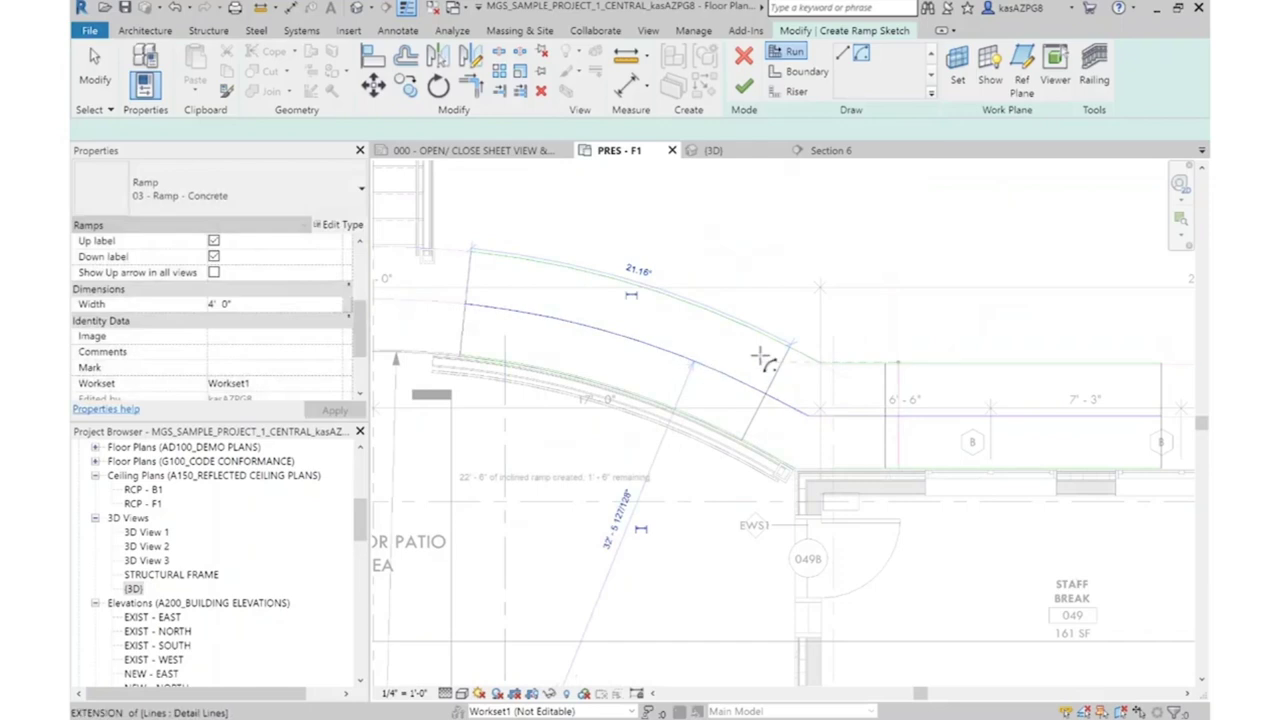
pyautogui.scroll(-2, 762, 358)
pyautogui.scroll(-1, 762, 358)
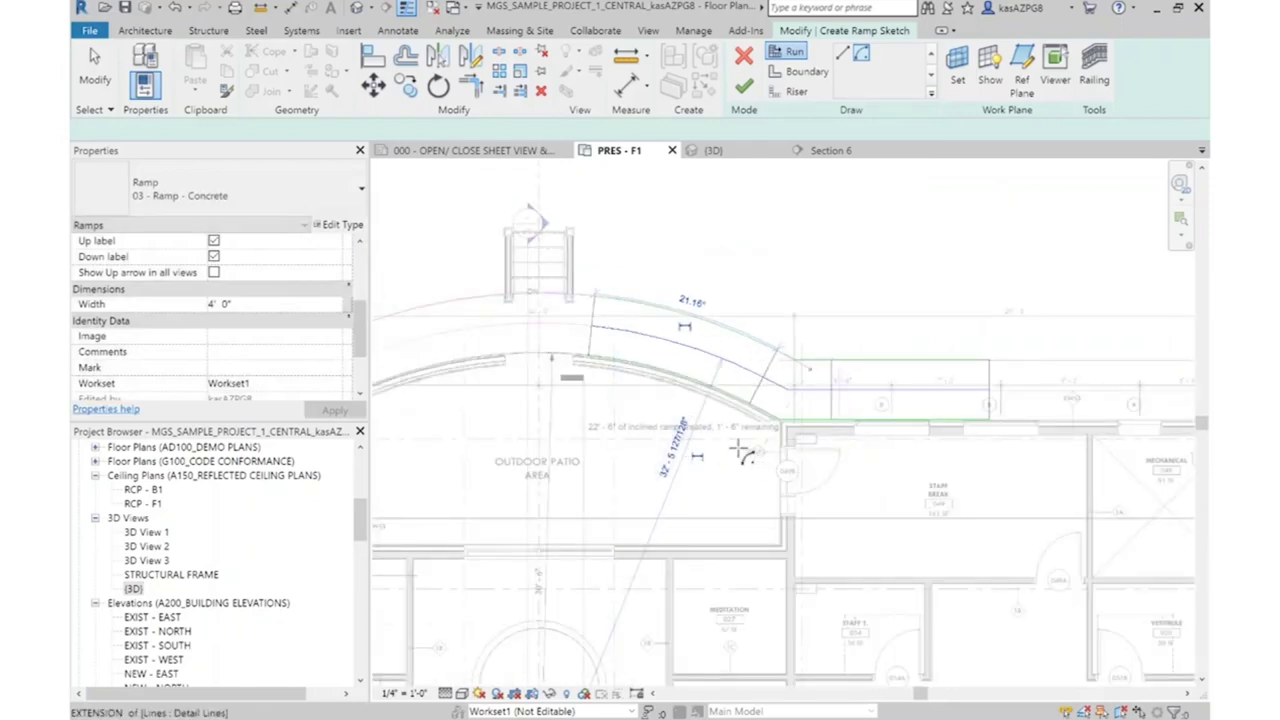
# Lengthen the curved run's upper end toward the porch stair, finish the ramp sketch and open the 3D view
pyautogui.scroll(4, 568, 338)
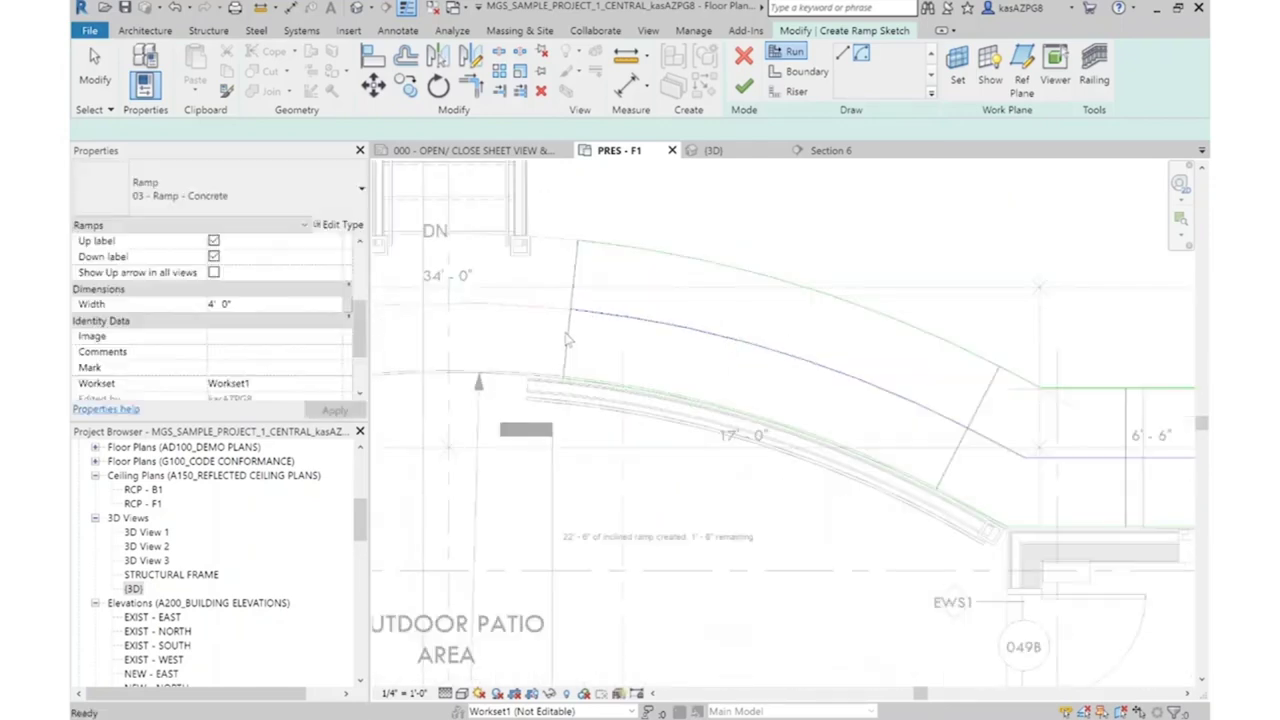
pyautogui.press('Escape')
pyautogui.press('Escape')
pyautogui.click(568, 336)
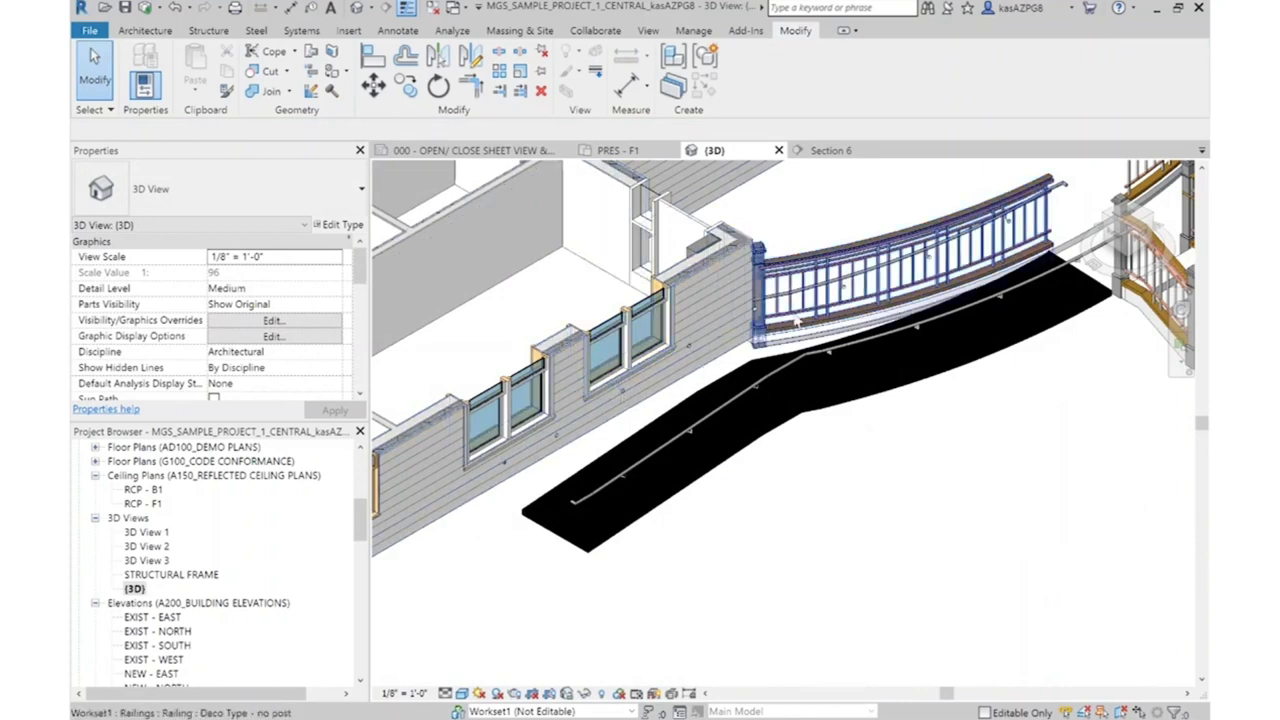
# Delete the ramp's wall-side handrail and change its outer railing to the Deco Type
pyautogui.scroll(3, 797, 323)
pyautogui.click(763, 287)
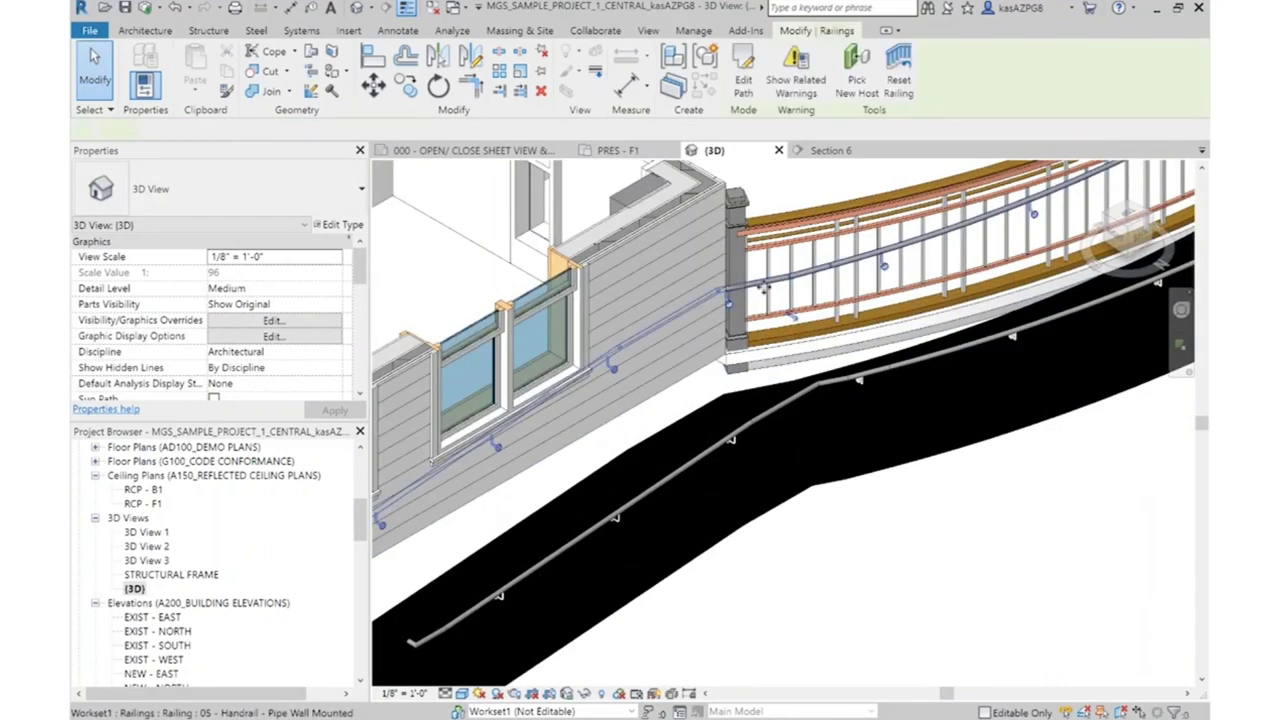
pyautogui.click(700, 459)
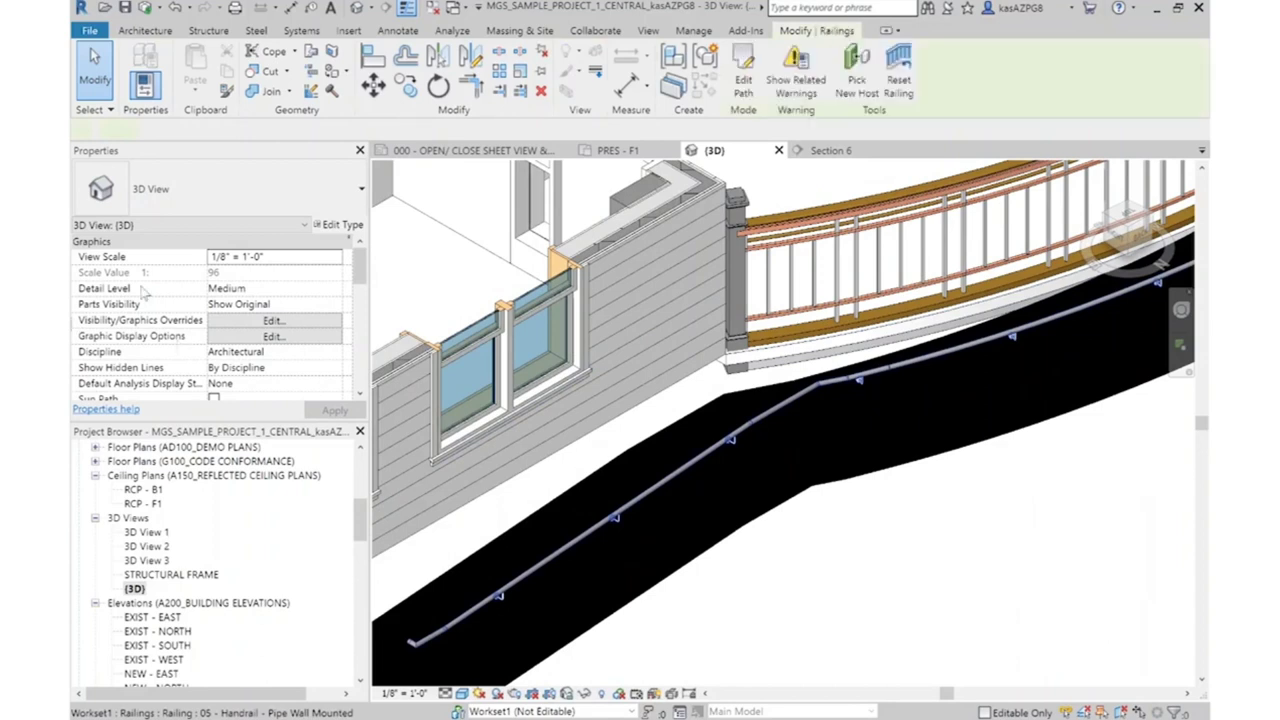
pyautogui.click(200, 190)
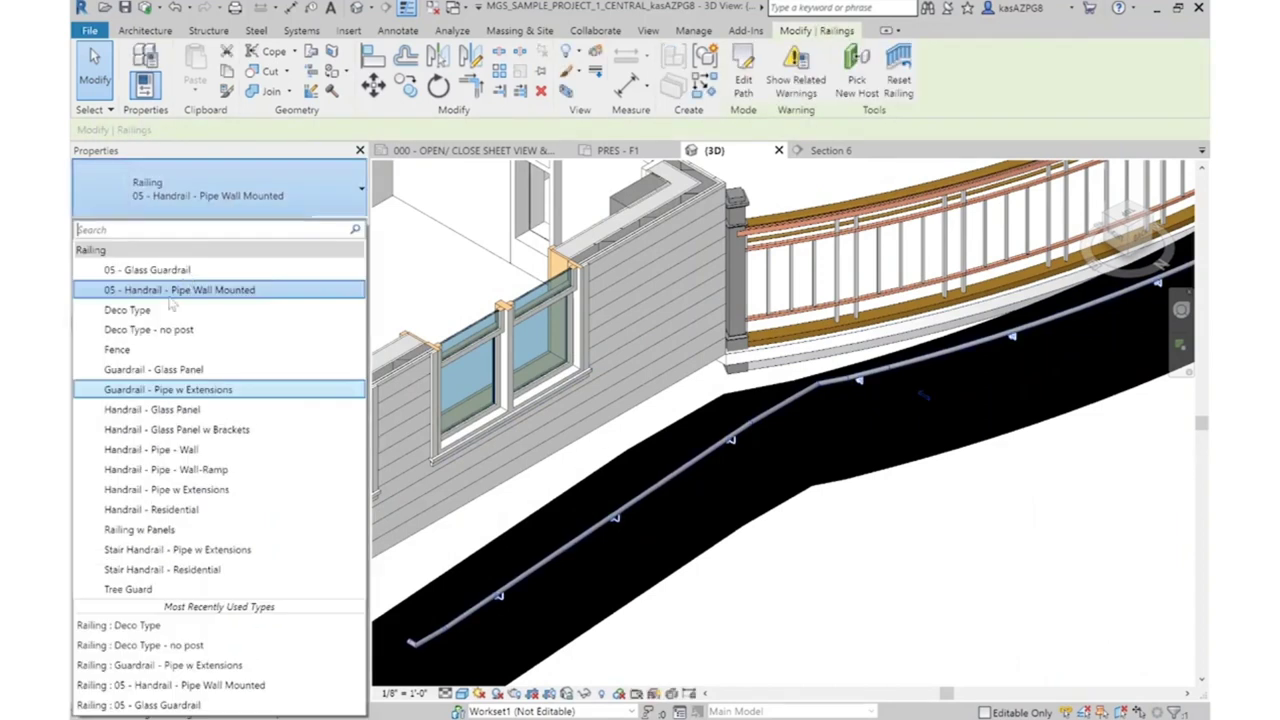
pyautogui.click(127, 309)
pyautogui.press('Escape')
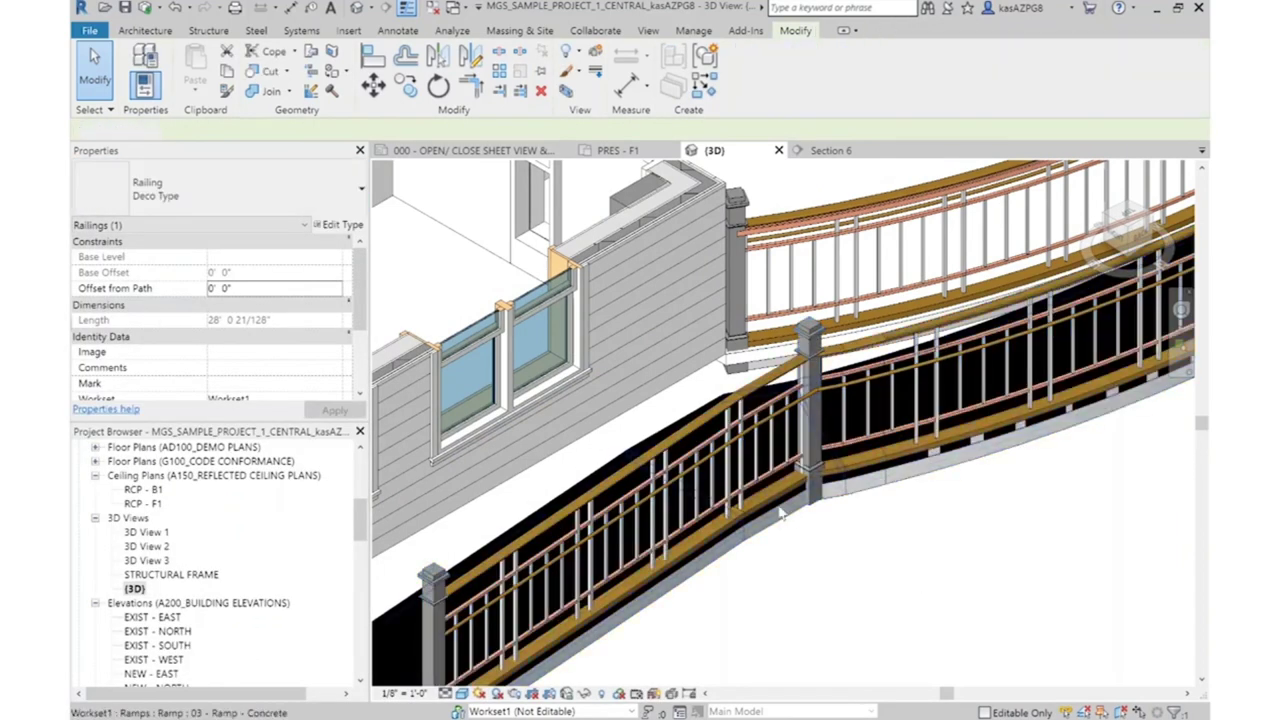
# Return to the PRES - F1 plan and set the outer ramp railing's Offset from Path to 0' 6"
pyautogui.scroll(-2, 780, 513)
pyautogui.keyDown('shift'); pyautogui.moveTo(780, 513); pyautogui.dragTo(903, 381, button='middle'); pyautogui.keyUp('shift')
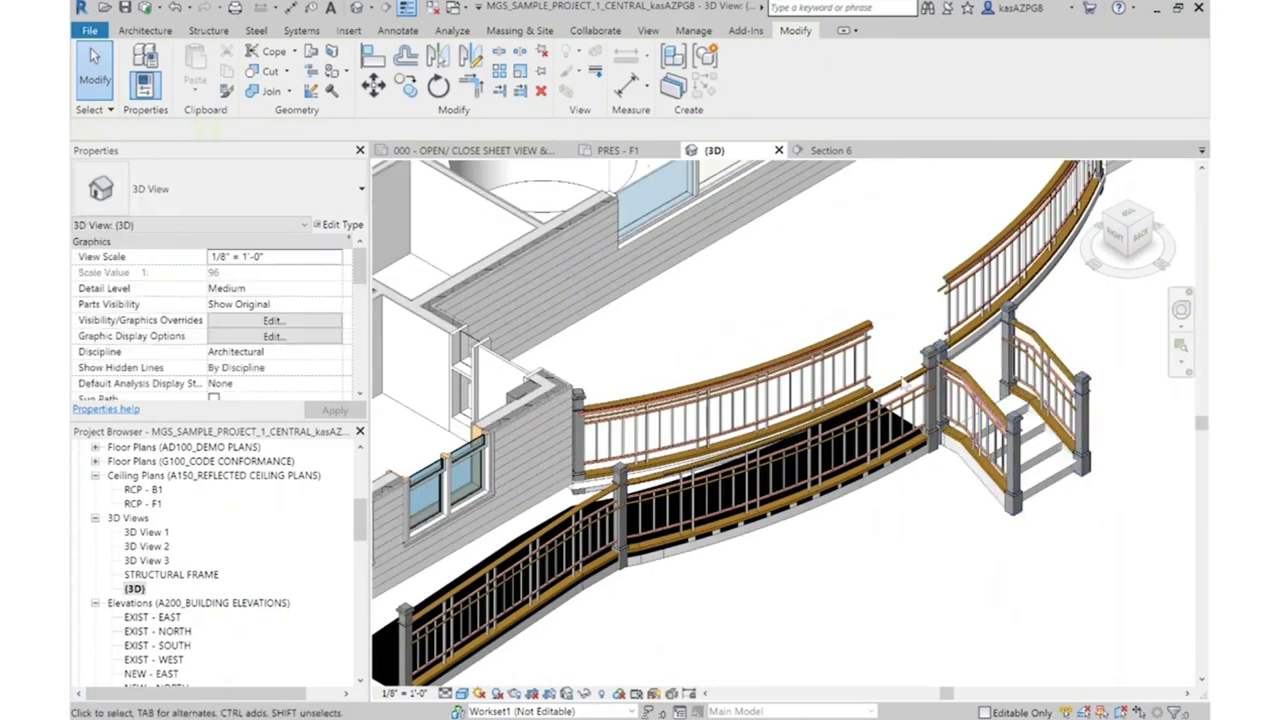
pyautogui.keyDown('shift'); pyautogui.moveTo(960, 420); pyautogui.dragTo(680, 165, button='middle'); pyautogui.keyUp('shift')
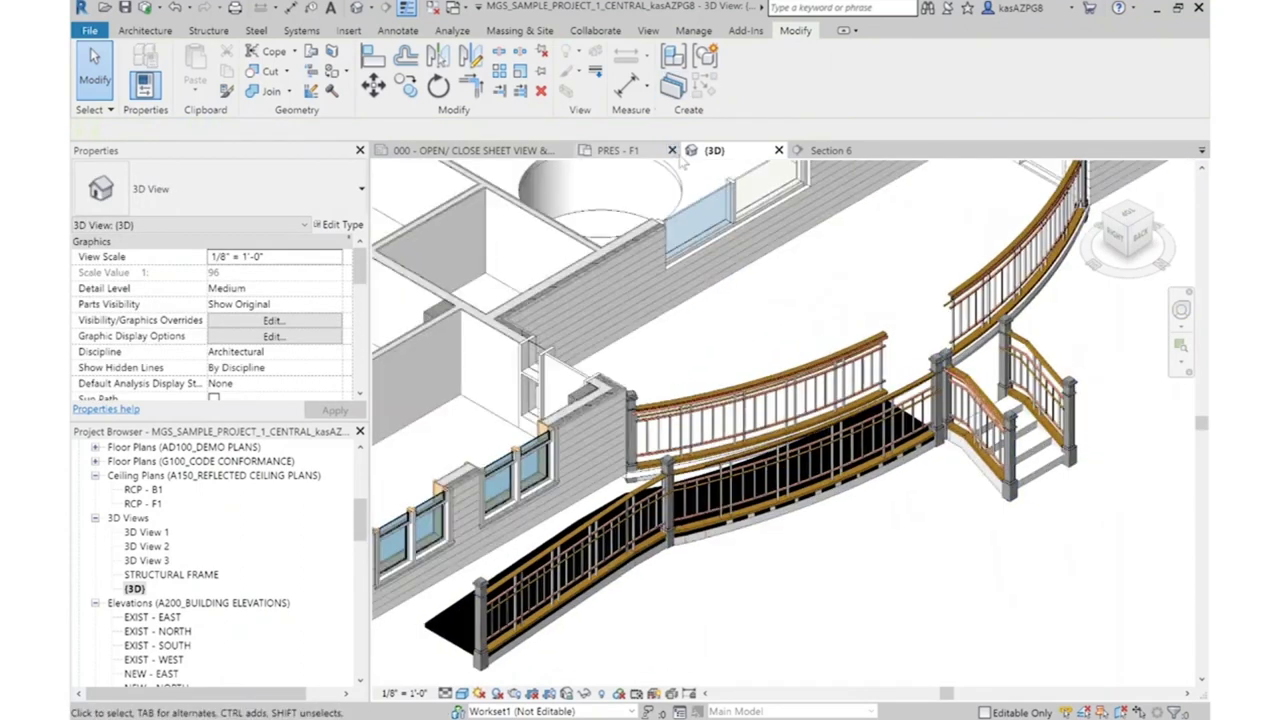
pyautogui.click(610, 150)
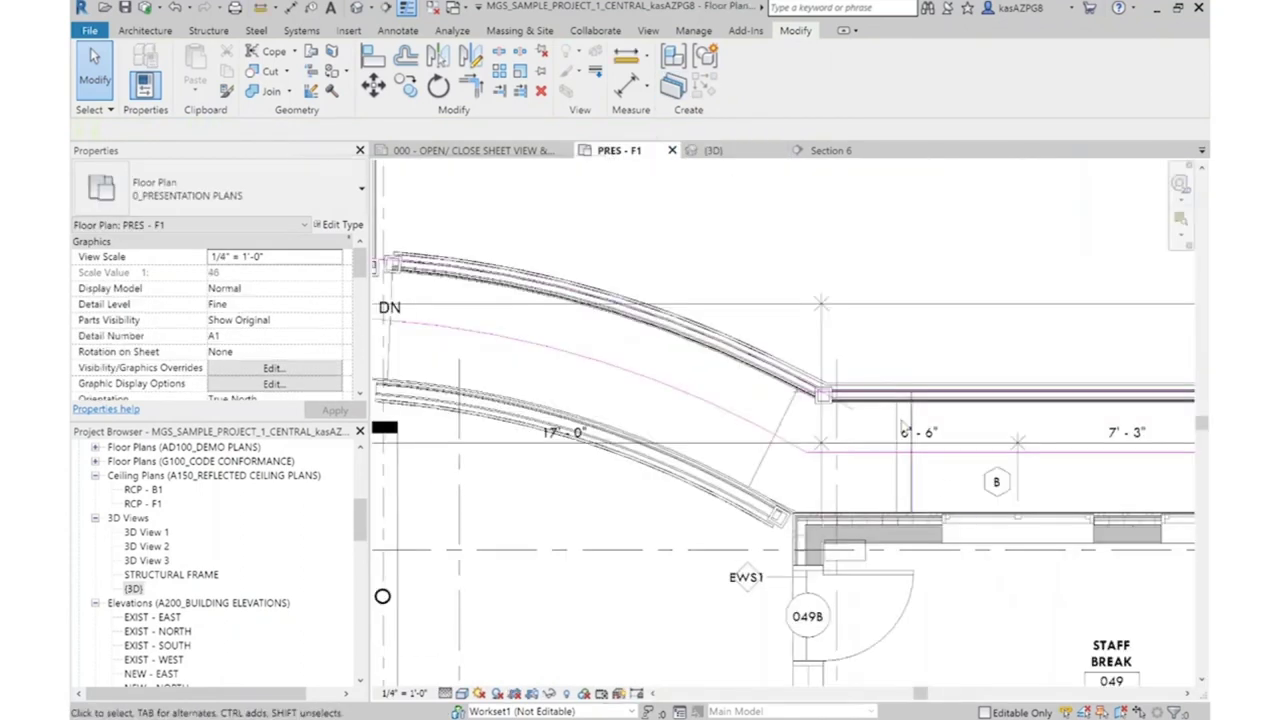
pyautogui.scroll(-2, 730, 400)
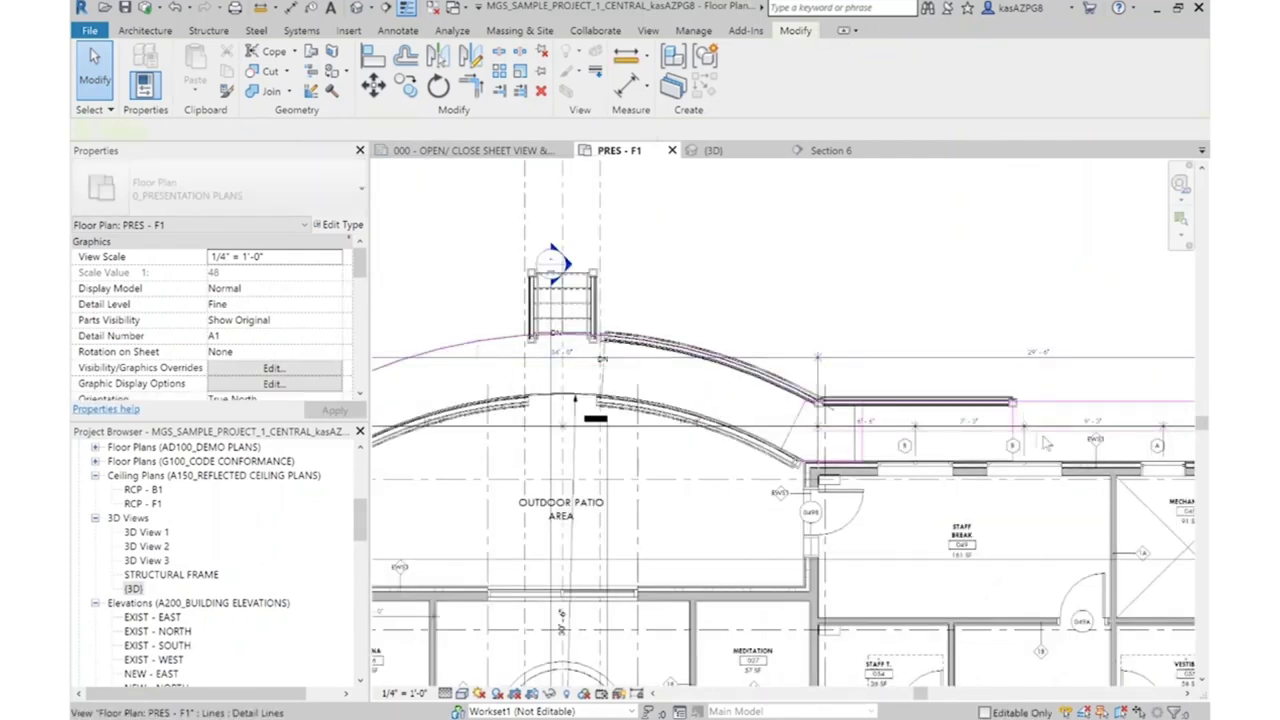
pyautogui.click(920, 401)
pyautogui.scroll(2, 920, 401)
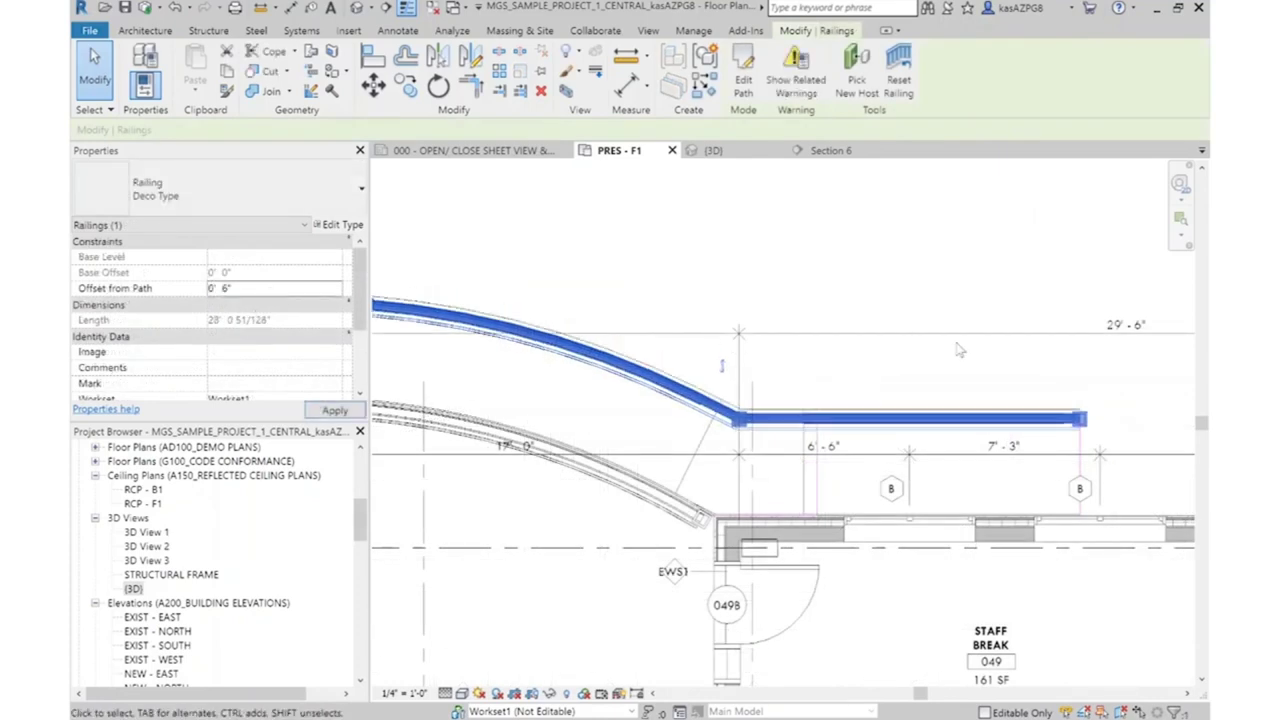
pyautogui.click(996, 306)
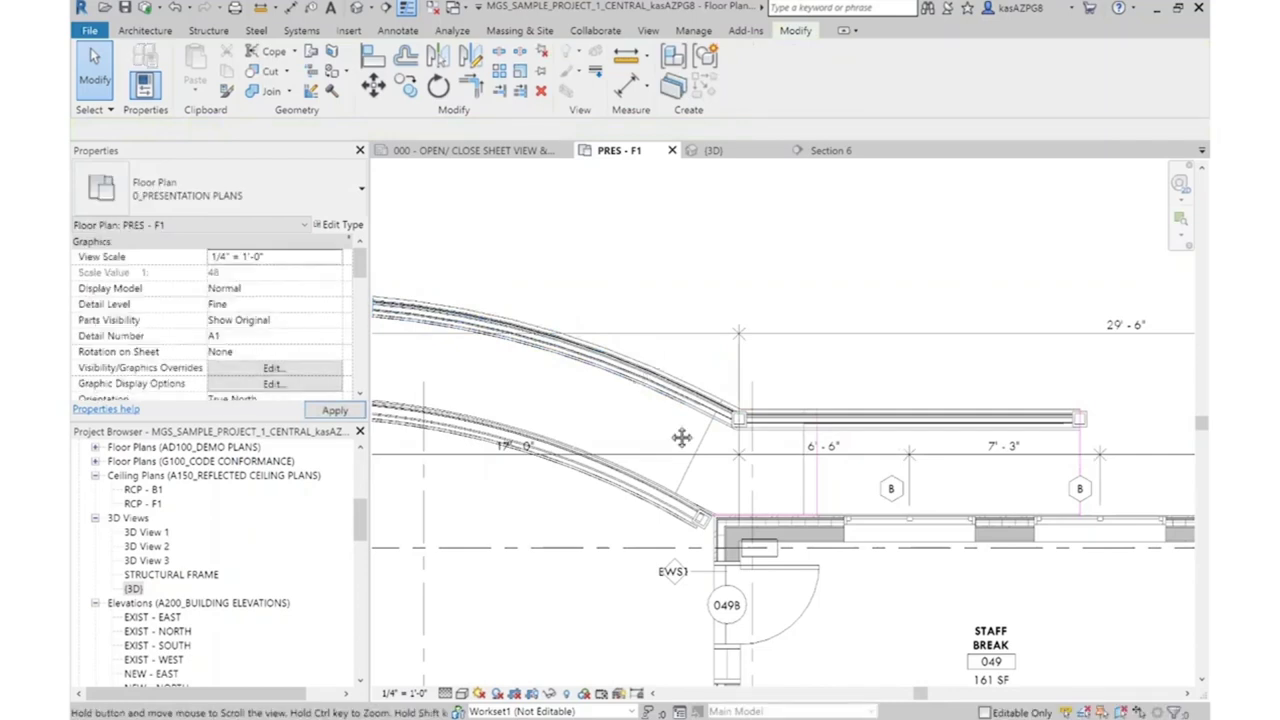
# Change the outer ramp railing to the Deco Type - no post type
pyautogui.moveTo(763, 437); pyautogui.dragTo(750, 560, button='middle')
pyautogui.scroll(2, 797, 462)
pyautogui.click(799, 462)
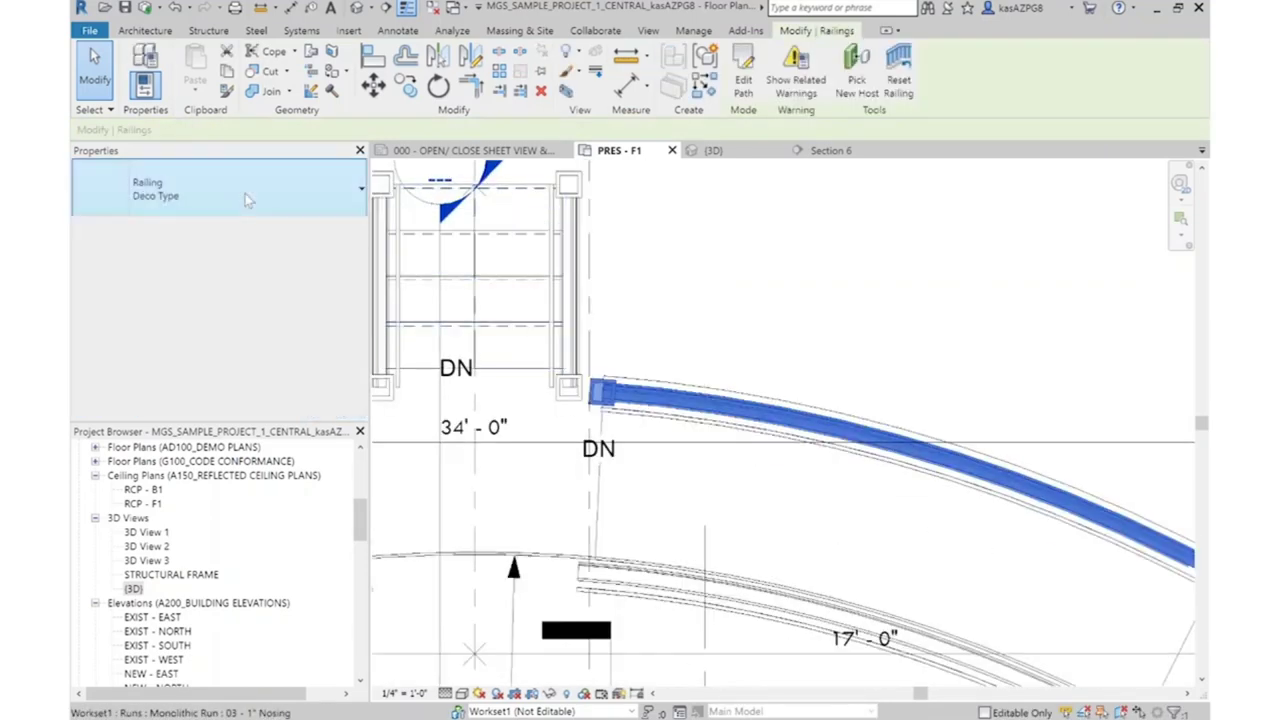
pyautogui.click(245, 193)
pyautogui.click(187, 332)
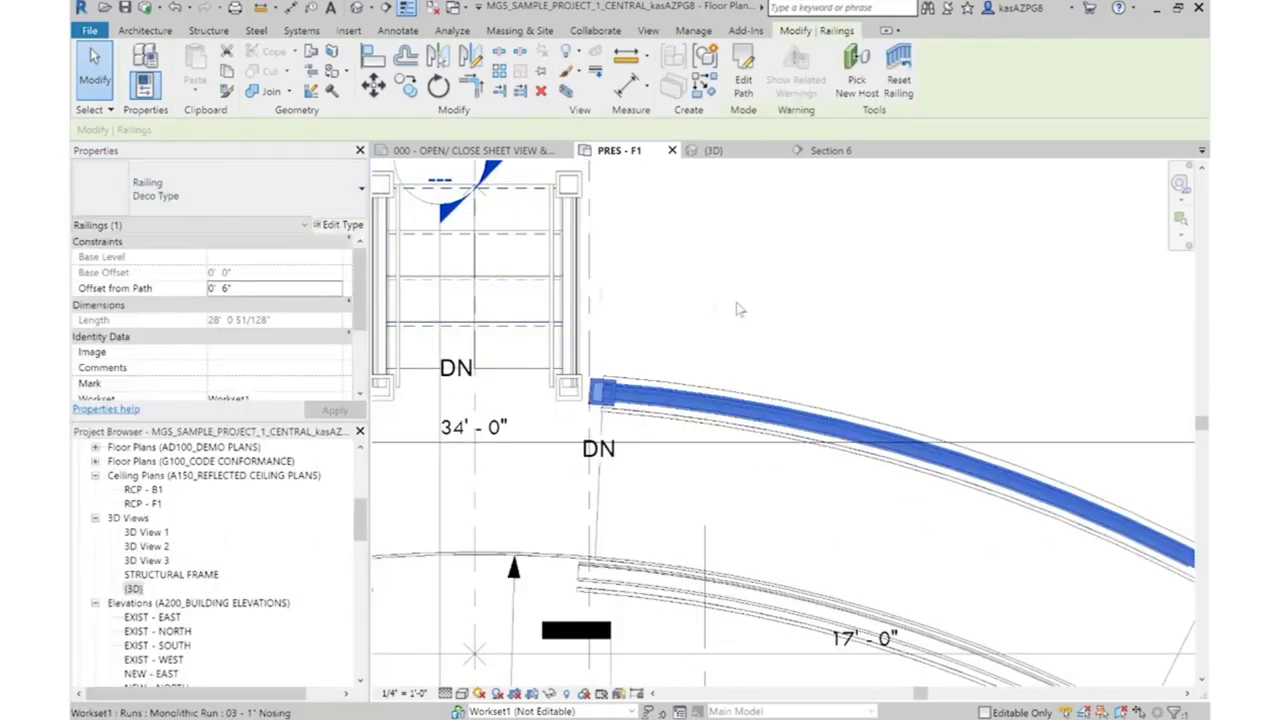
pyautogui.click(736, 302)
# Edit the outer ramp railing's path to extend its curved end about 6" to the porch stair post and finish the sketch
pyautogui.scroll(-2, 655, 315)
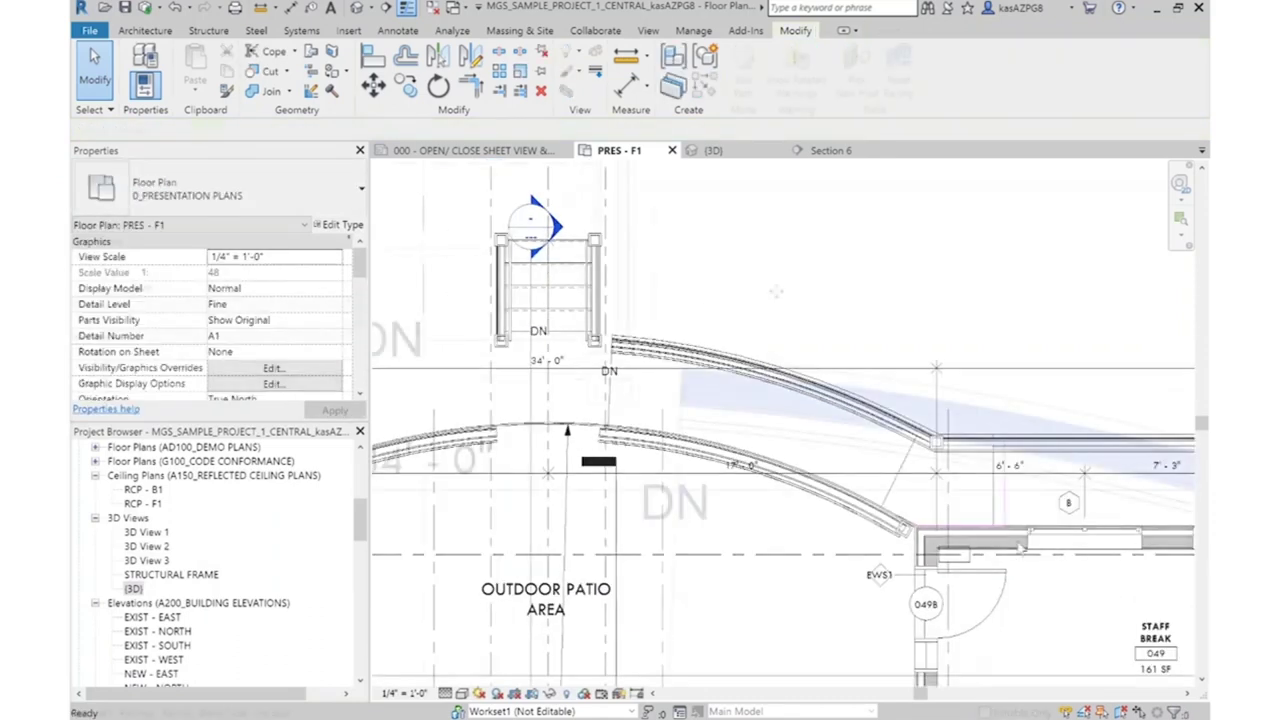
pyautogui.click(658, 343)
pyautogui.scroll(5, 655, 340)
pyautogui.doubleClick(753, 372)
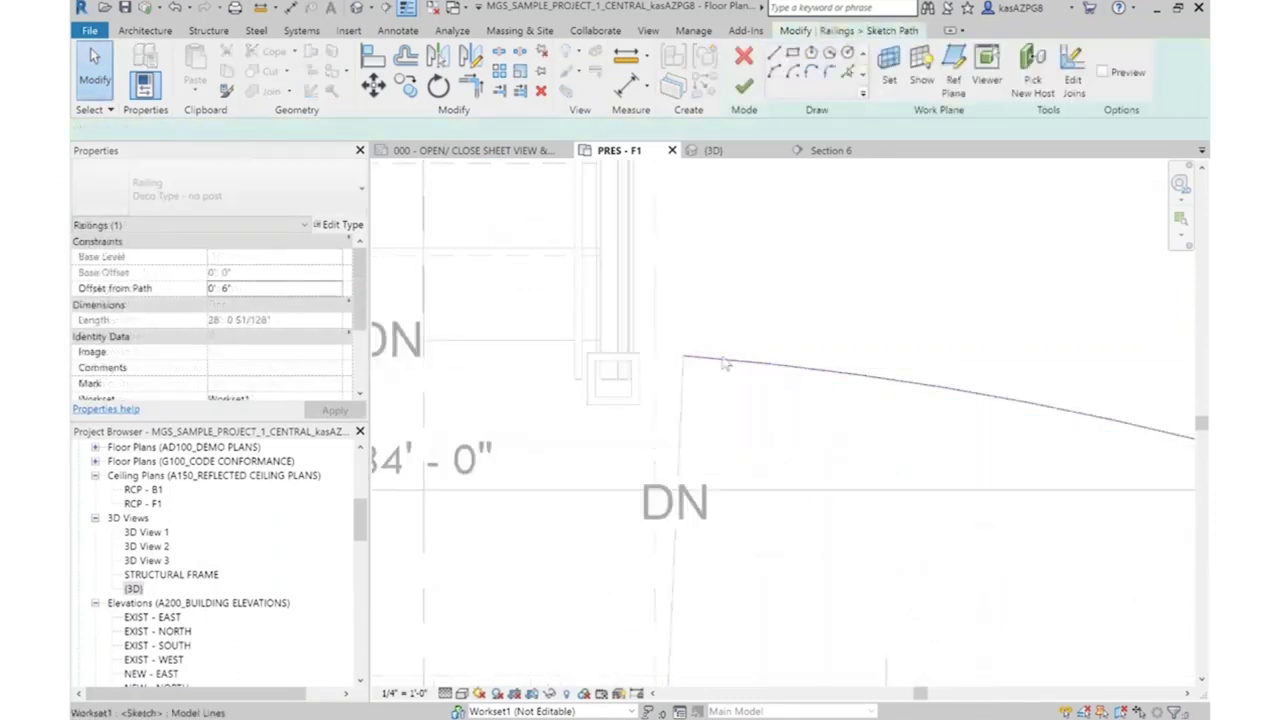
pyautogui.moveTo(720, 357); pyautogui.dragTo(753, 200)
pyautogui.click(744, 88)
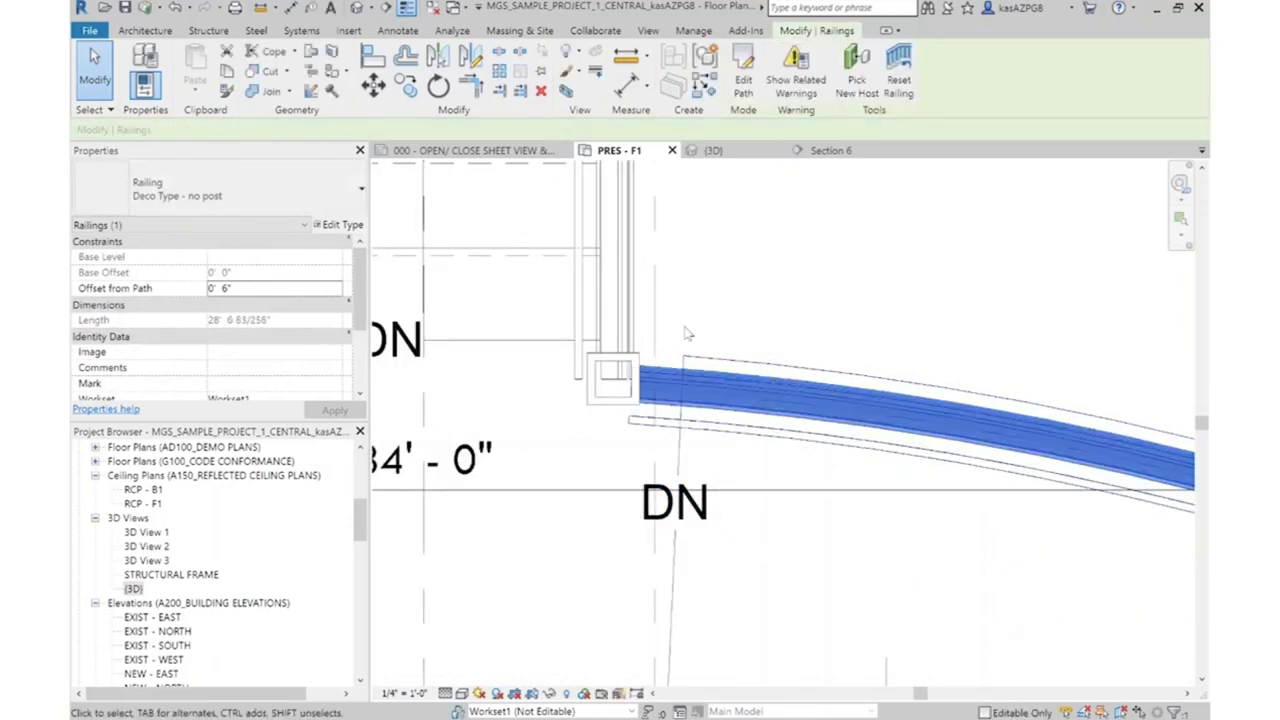
# Extend the outer ramp railing's path with a 1' 0" straight segment past the ramp's lower end and finish the sketch
pyautogui.scroll(-3, 688, 333)
pyautogui.click(757, 496)
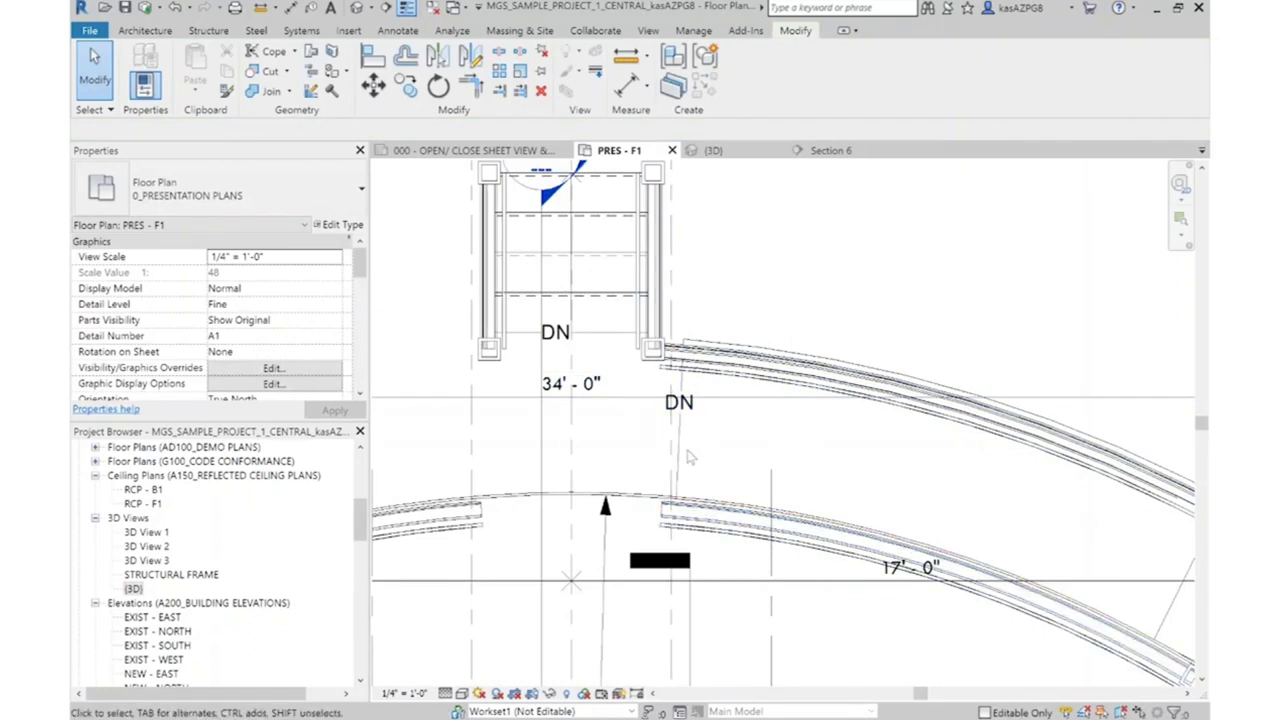
pyautogui.scroll(-1, 797, 308)
pyautogui.scroll(-1, 797, 308)
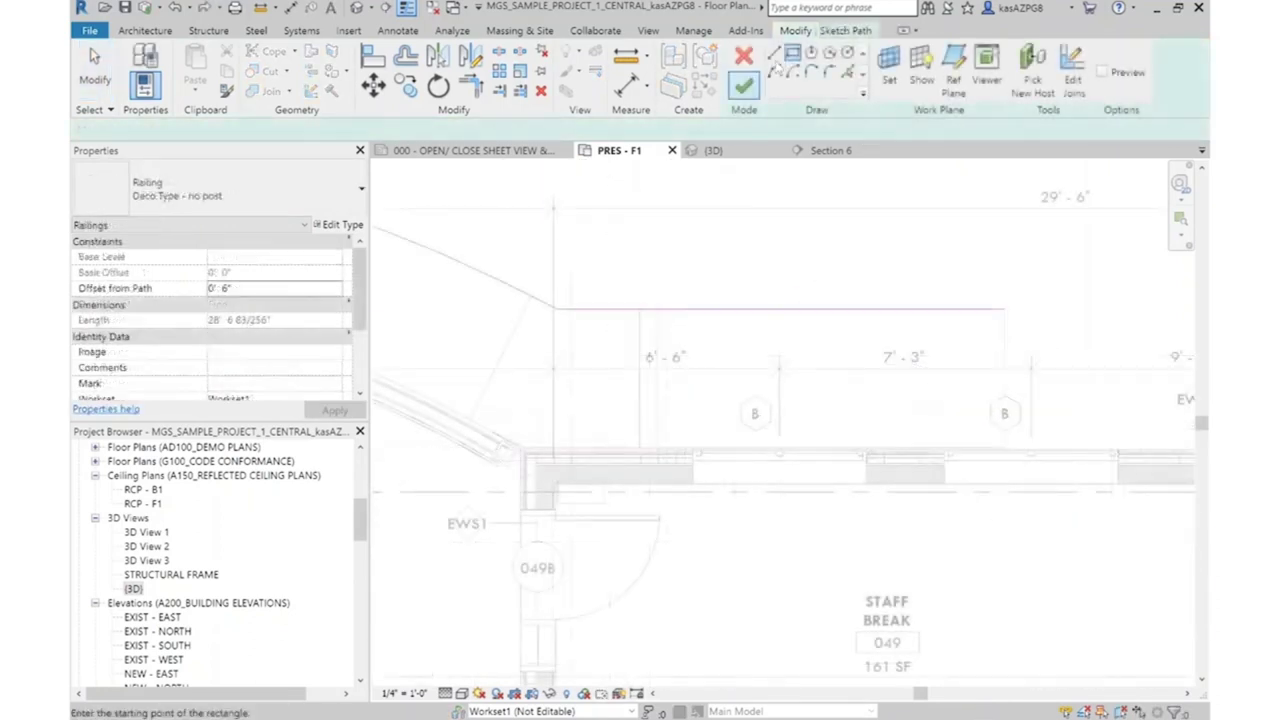
pyautogui.click(1036, 310)
pyautogui.click(743, 87)
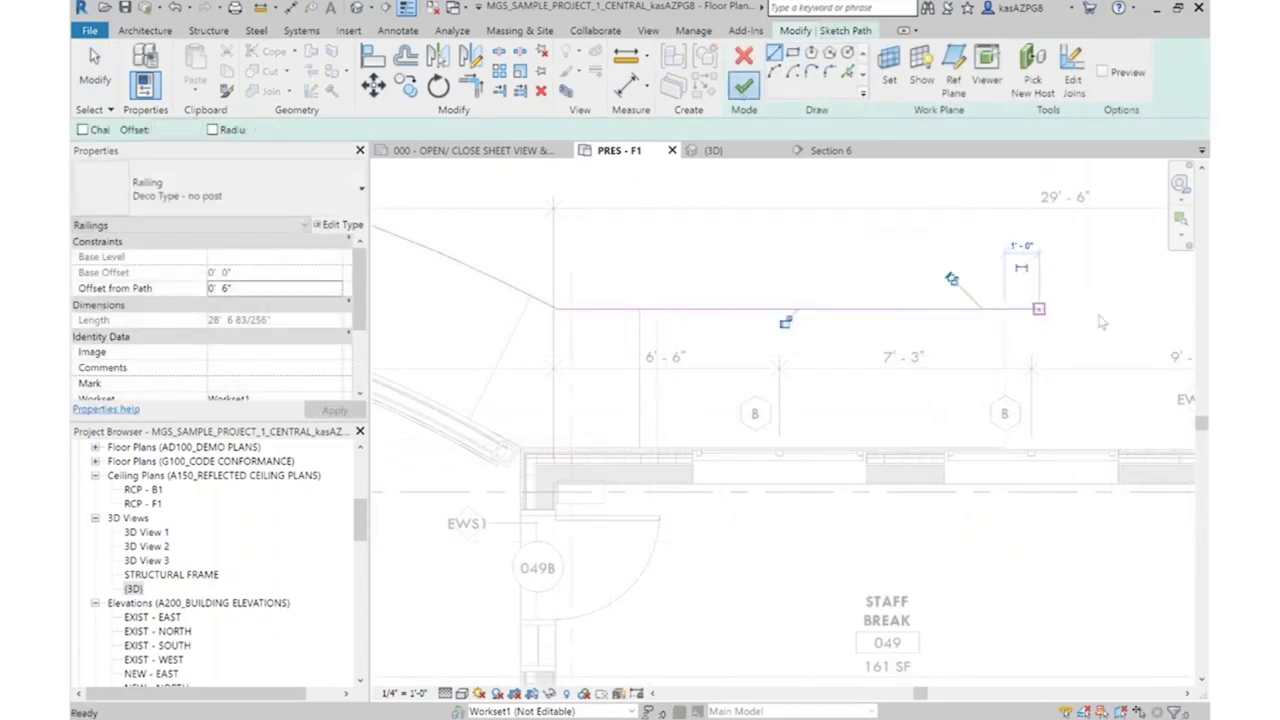
pyautogui.click(1099, 321)
pyautogui.scroll(-3, 905, 395)
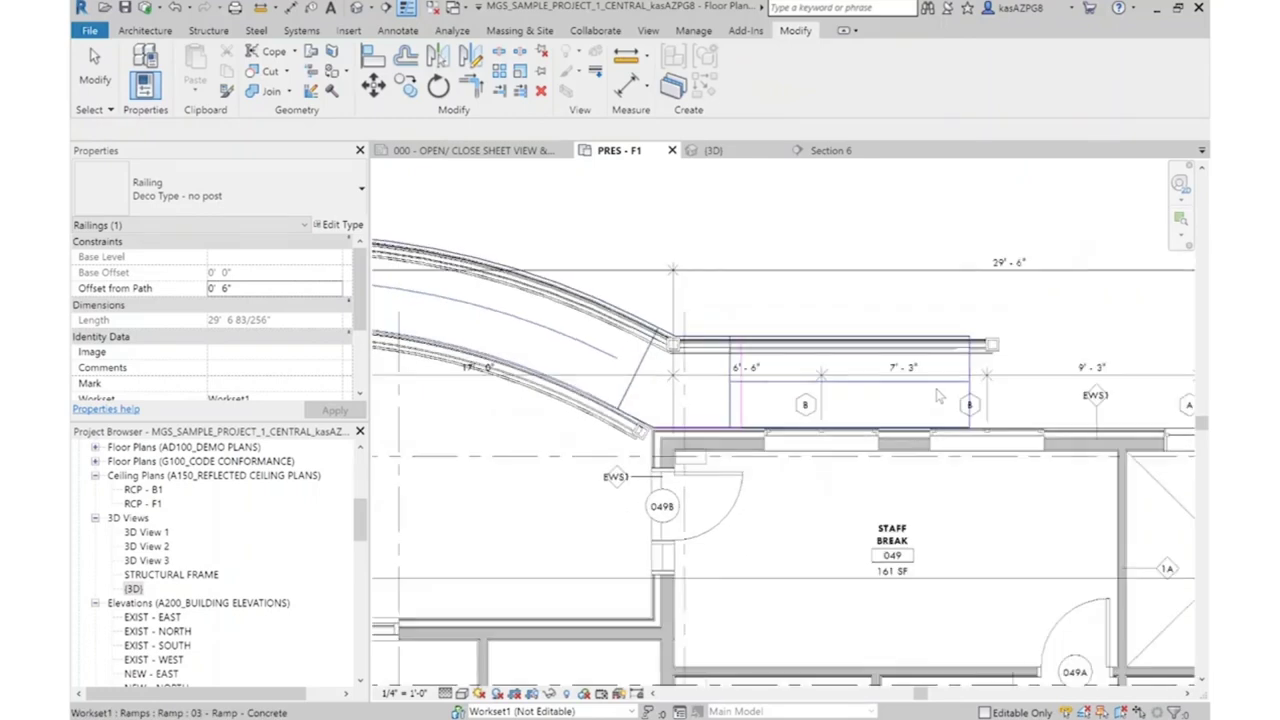
pyautogui.click(850, 369)
pyautogui.scroll(2, 929, 401)
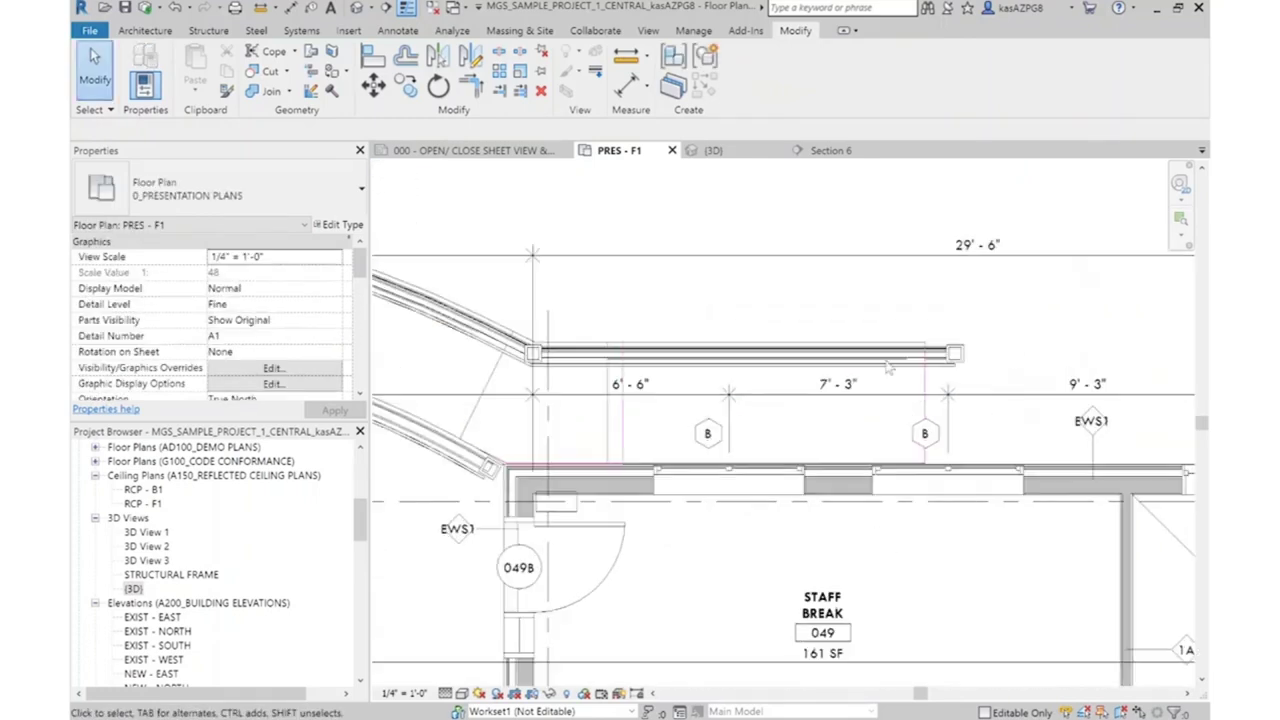
# Extend the path of the porch stair's ramp-side railing 1' 0" past the stair's lower end and finish the sketch
pyautogui.scroll(-3, 928, 402)
pyautogui.moveTo(712, 355); pyautogui.dragTo(912, 451, button='middle')
pyautogui.scroll(5, 716, 340)
pyautogui.click(730, 400)
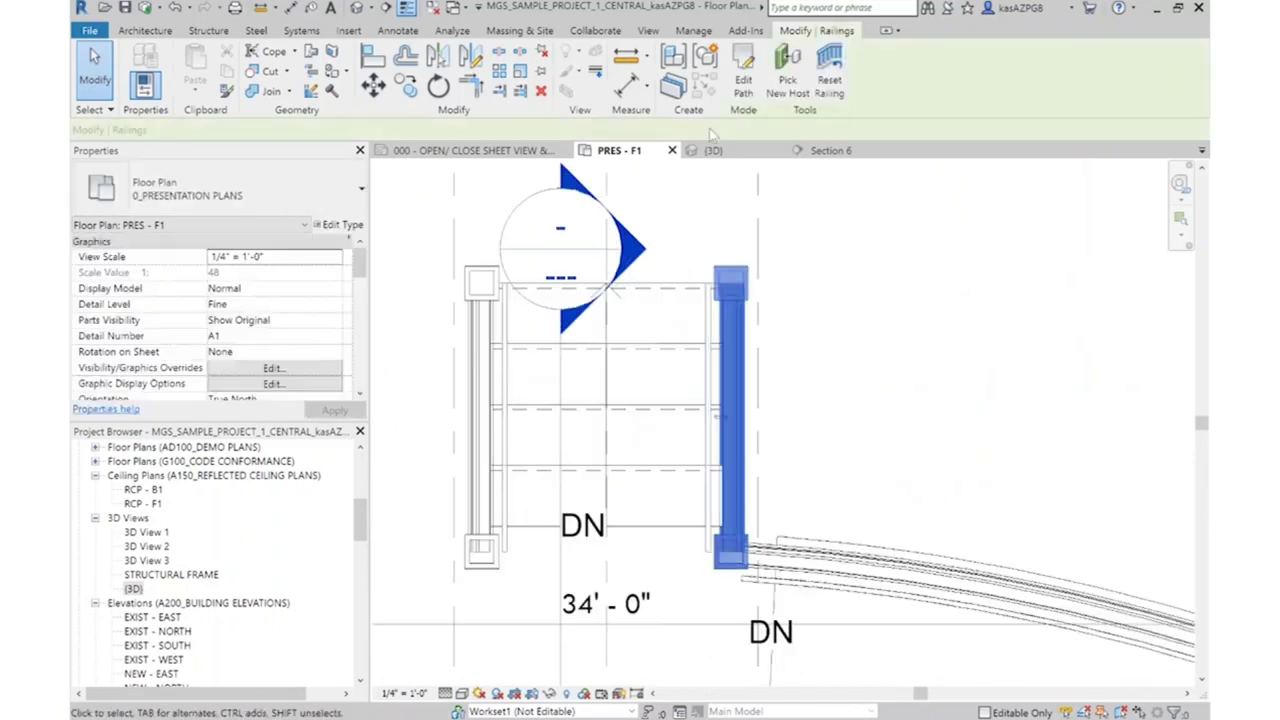
pyautogui.click(742, 88)
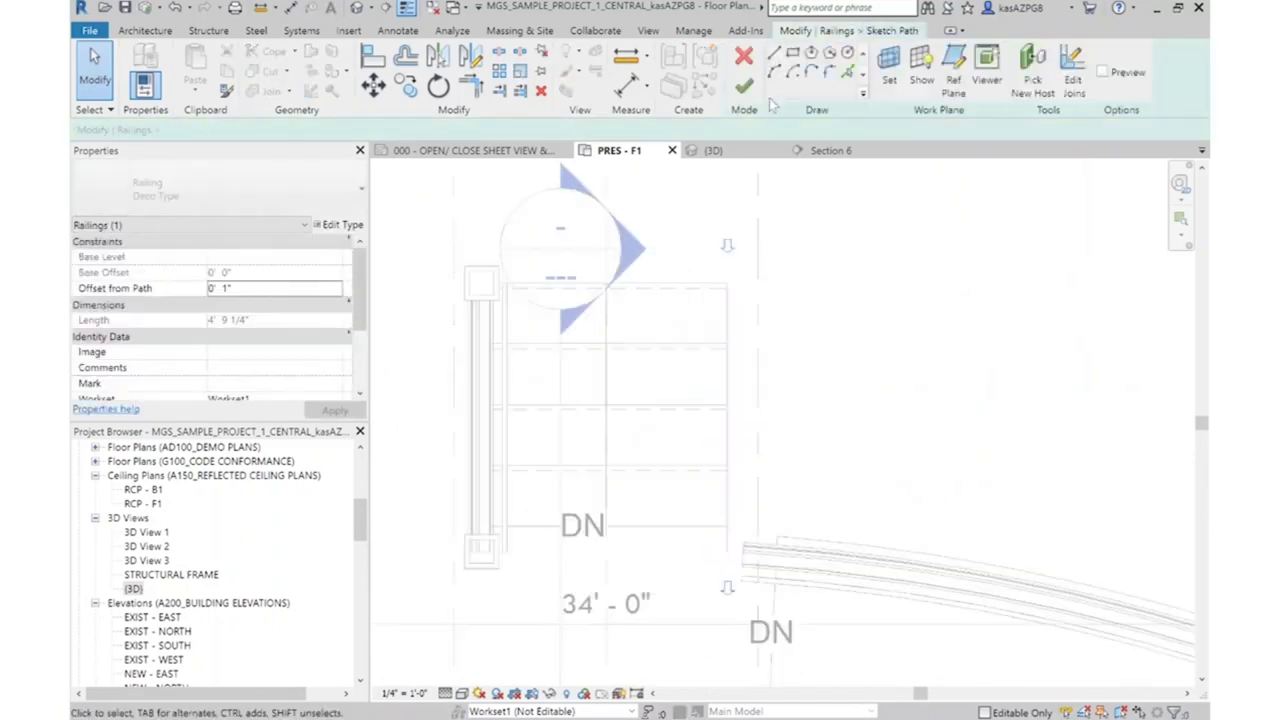
pyautogui.click(727, 283)
pyautogui.write('12')
pyautogui.press('Return')
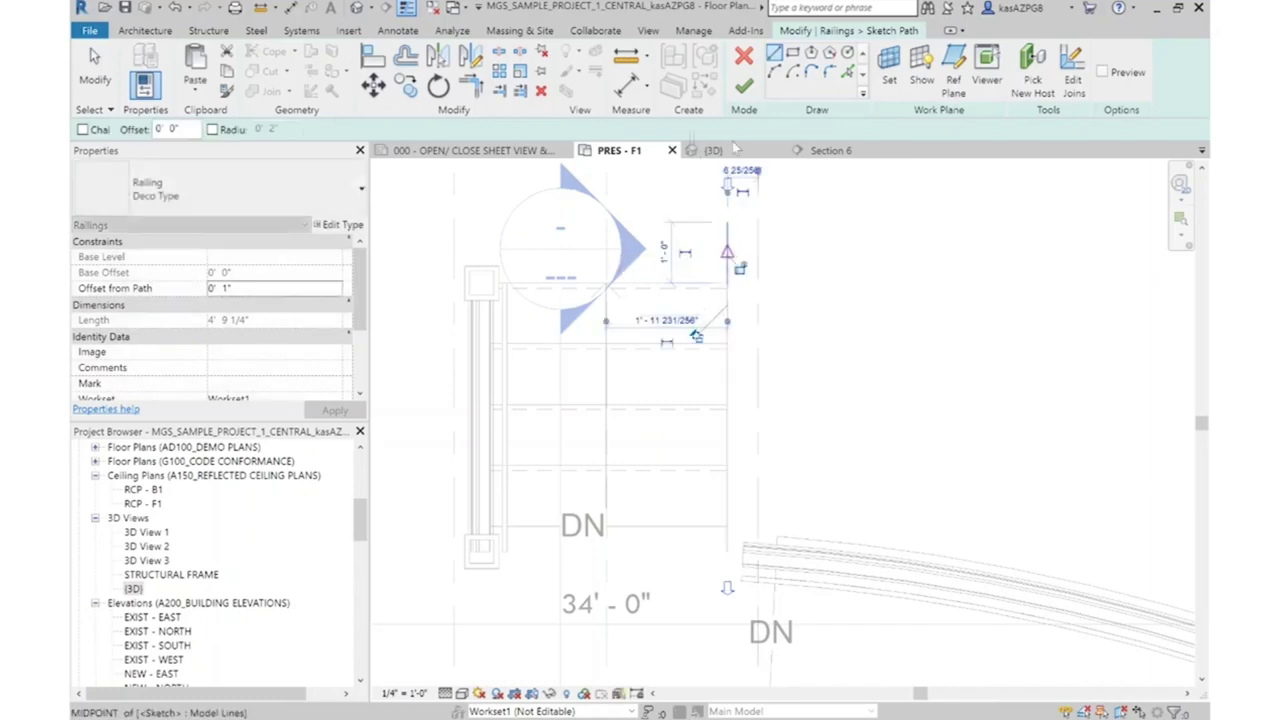
pyautogui.click(742, 88)
pyautogui.click(974, 376)
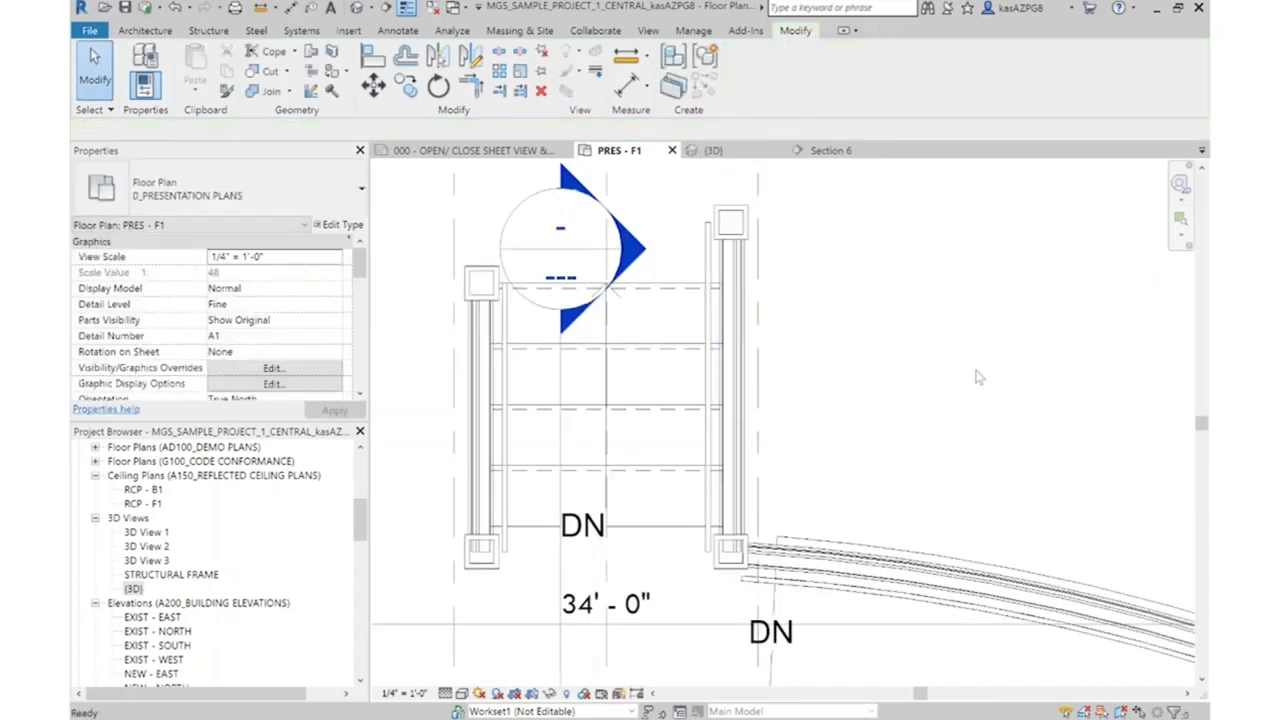
# Delete the railing on the porch stair side opposite the ramp
pyautogui.scroll(-2, 822, 378)
pyautogui.click(822, 378)
pyautogui.press('Delete')
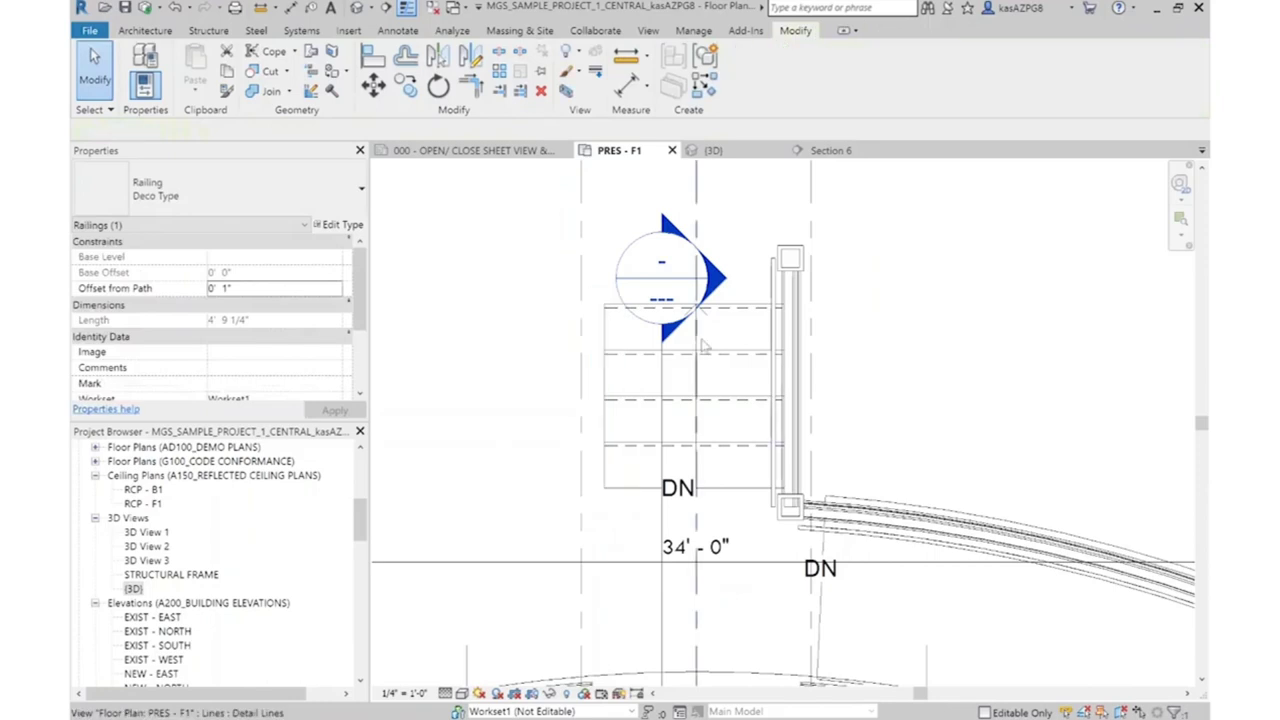
# Mirror the extended stair railing, the concrete ramp and its railings about the porch stair's centerline to create the opposite side
pyautogui.click(790, 380)
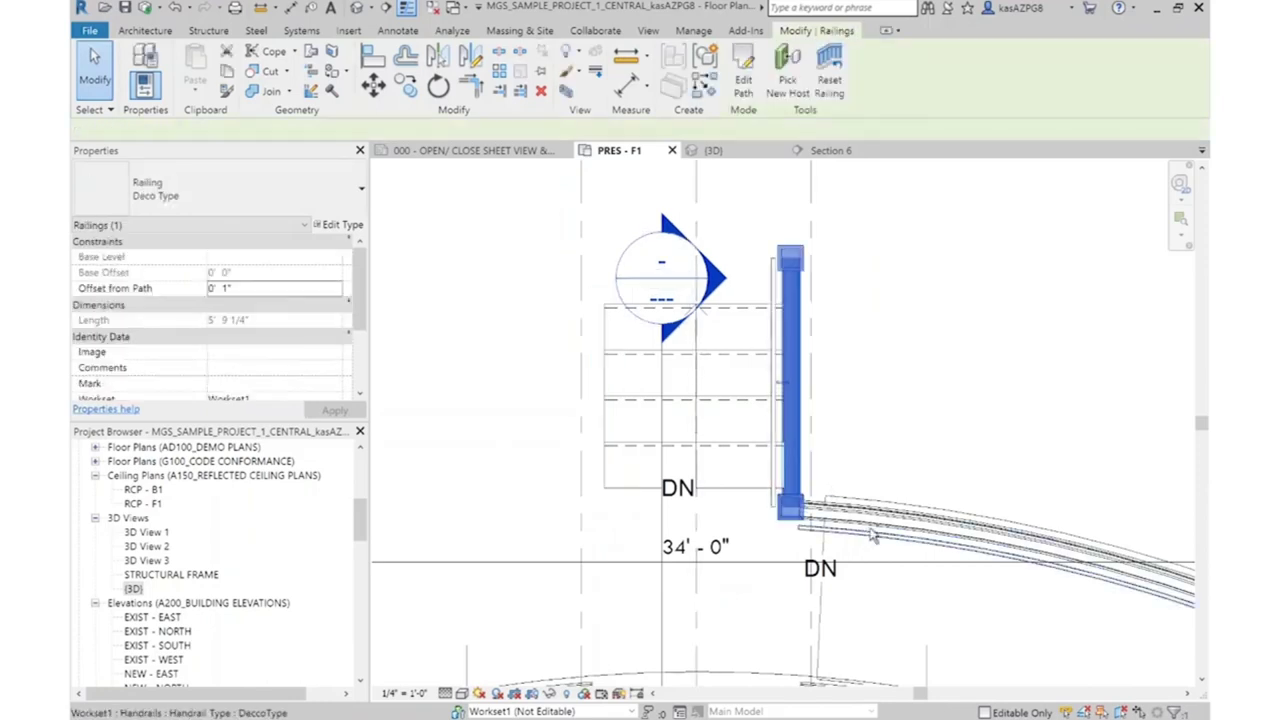
pyautogui.keyDown('ctrl'); pyautogui.click(892, 518); pyautogui.keyUp('ctrl')
pyautogui.scroll(2, 866, 500)
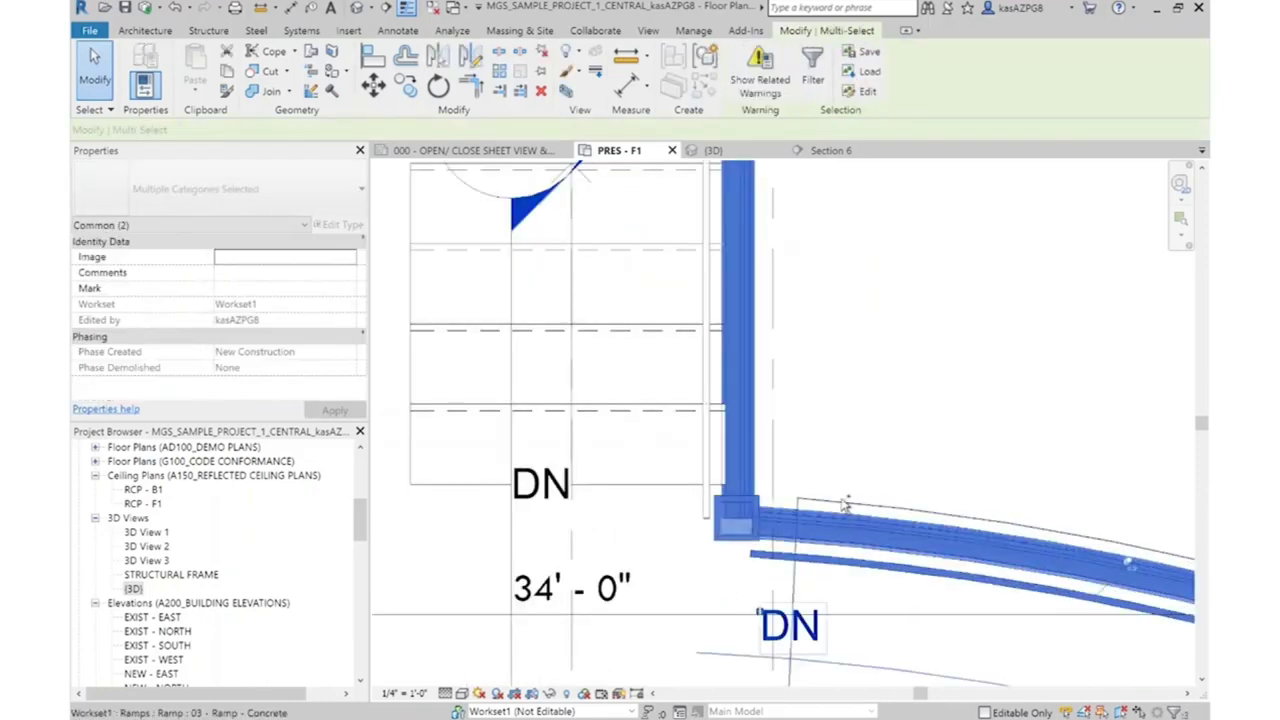
pyautogui.scroll(-5, 810, 360)
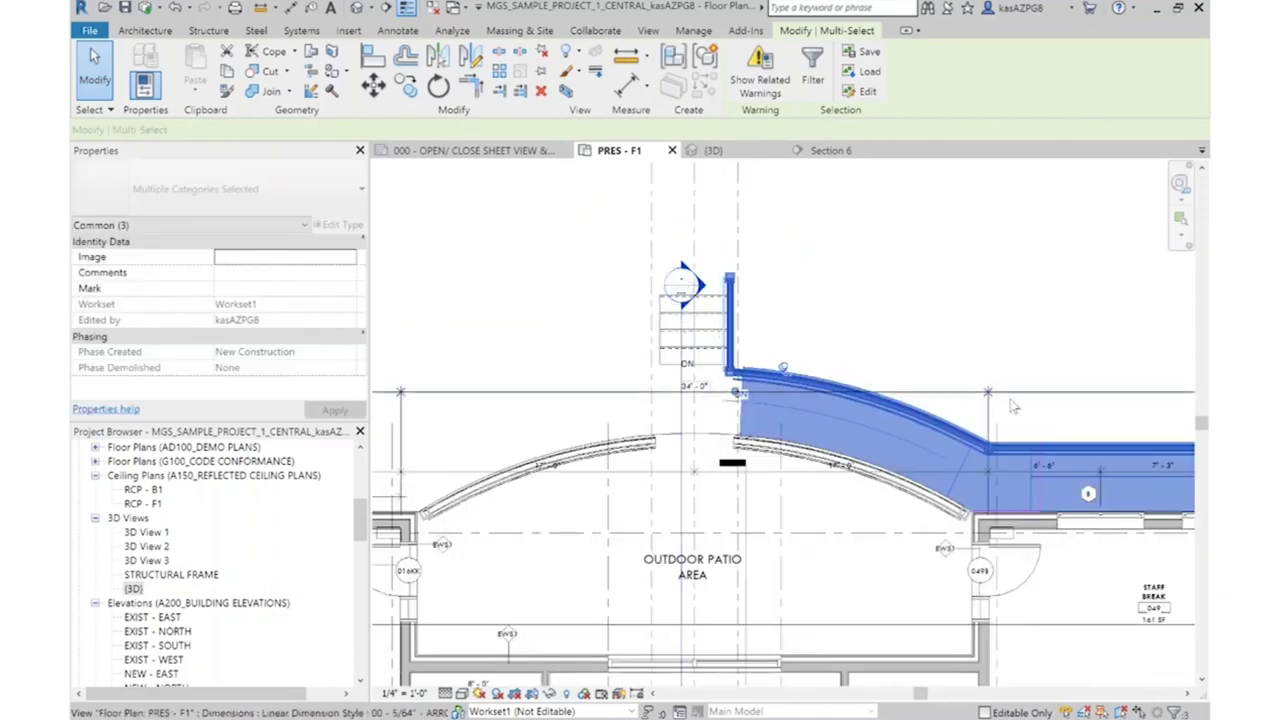
pyautogui.scroll(3, 695, 335)
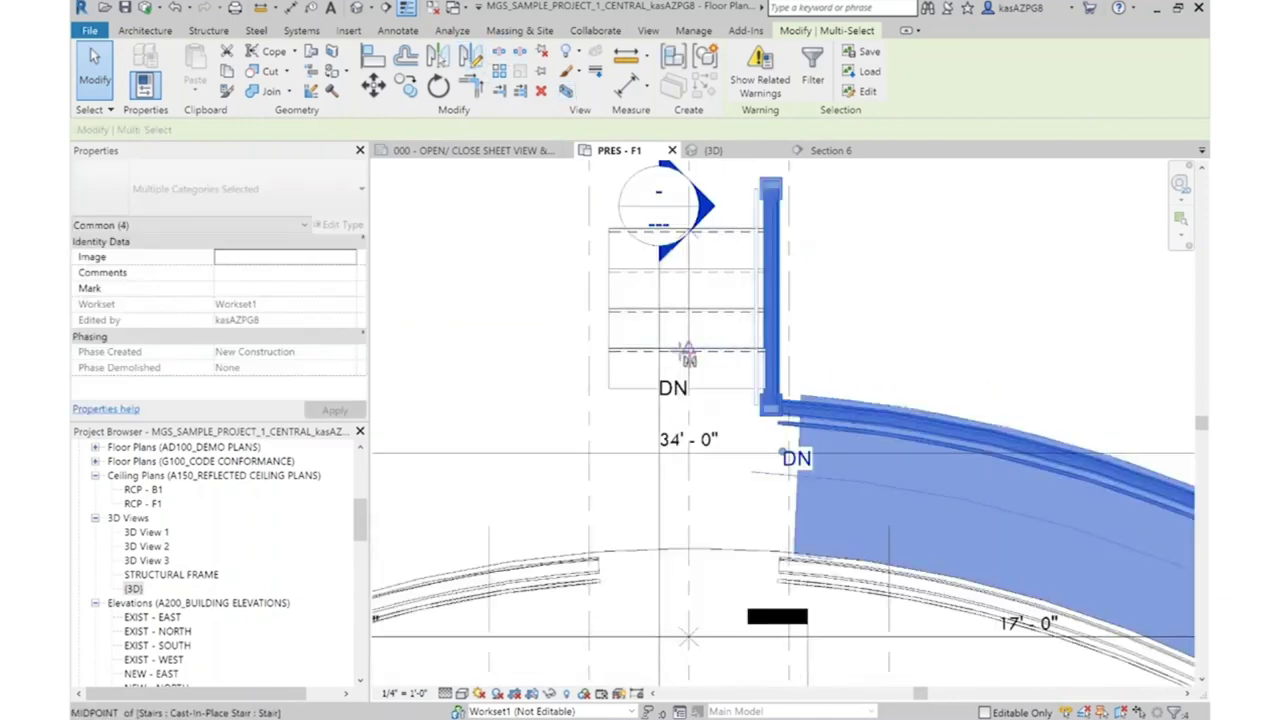
pyautogui.click(691, 326)
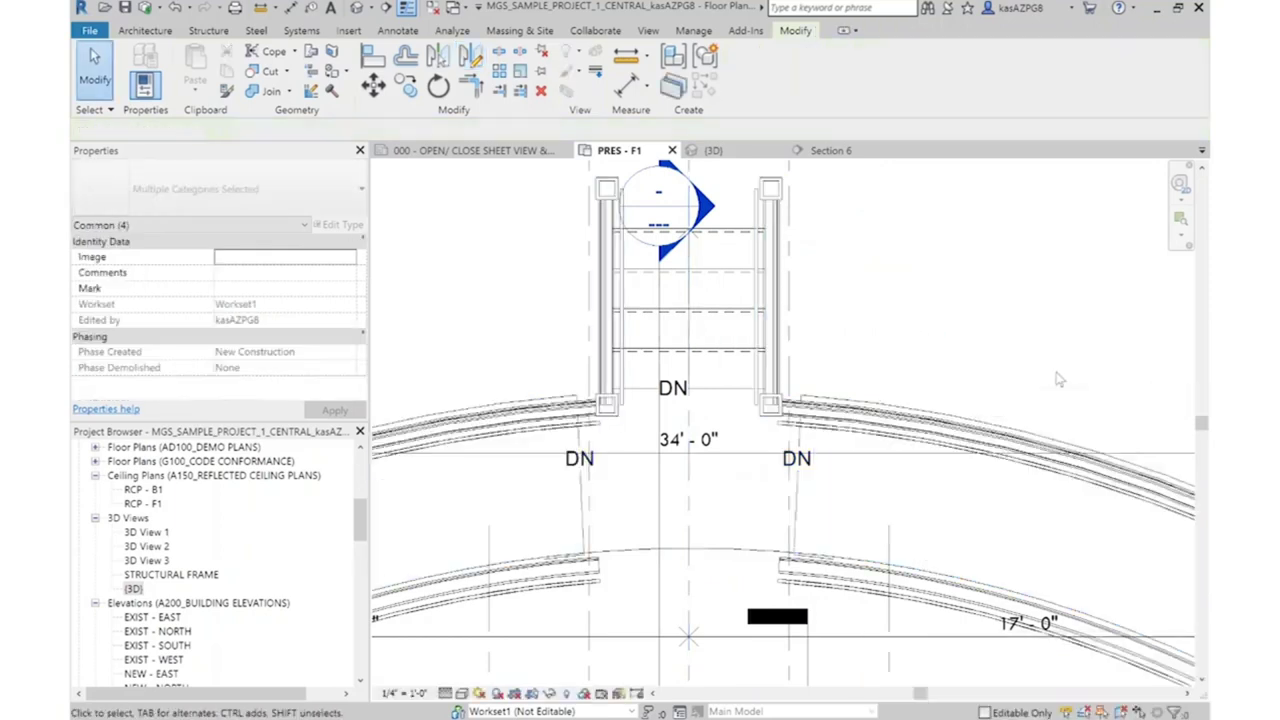
pyautogui.scroll(-3, 938, 390)
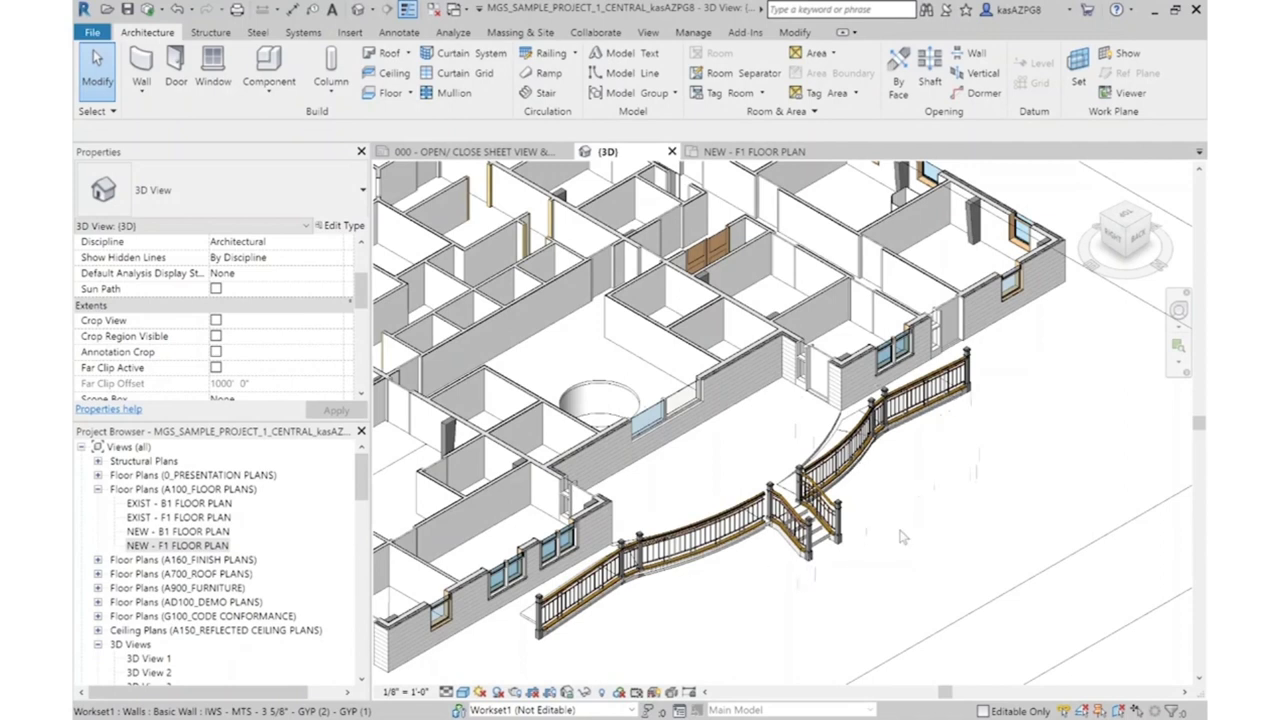
# In NEW - F1 FLOOR PLAN, draw a vertical section through the exterior window of the upper-left corner room, looking left
pyautogui.scroll(-1, 929, 514)
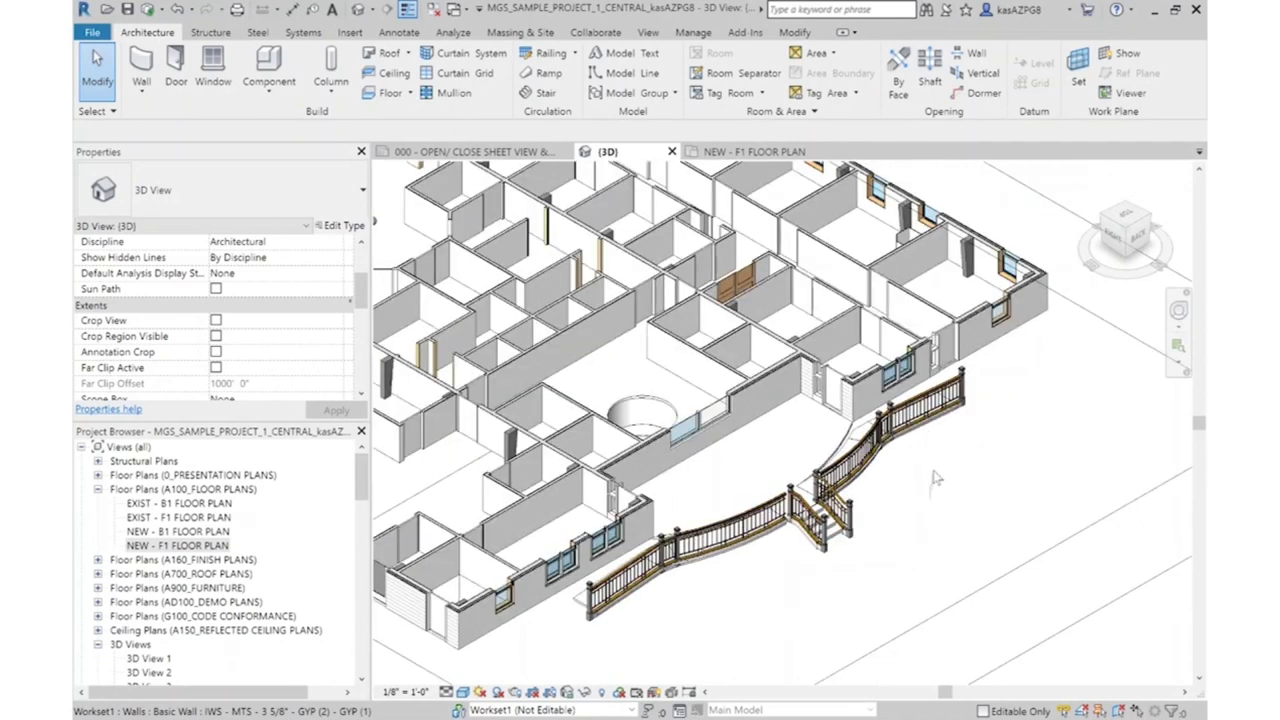
pyautogui.click(742, 151)
pyautogui.scroll(-4, 983, 283)
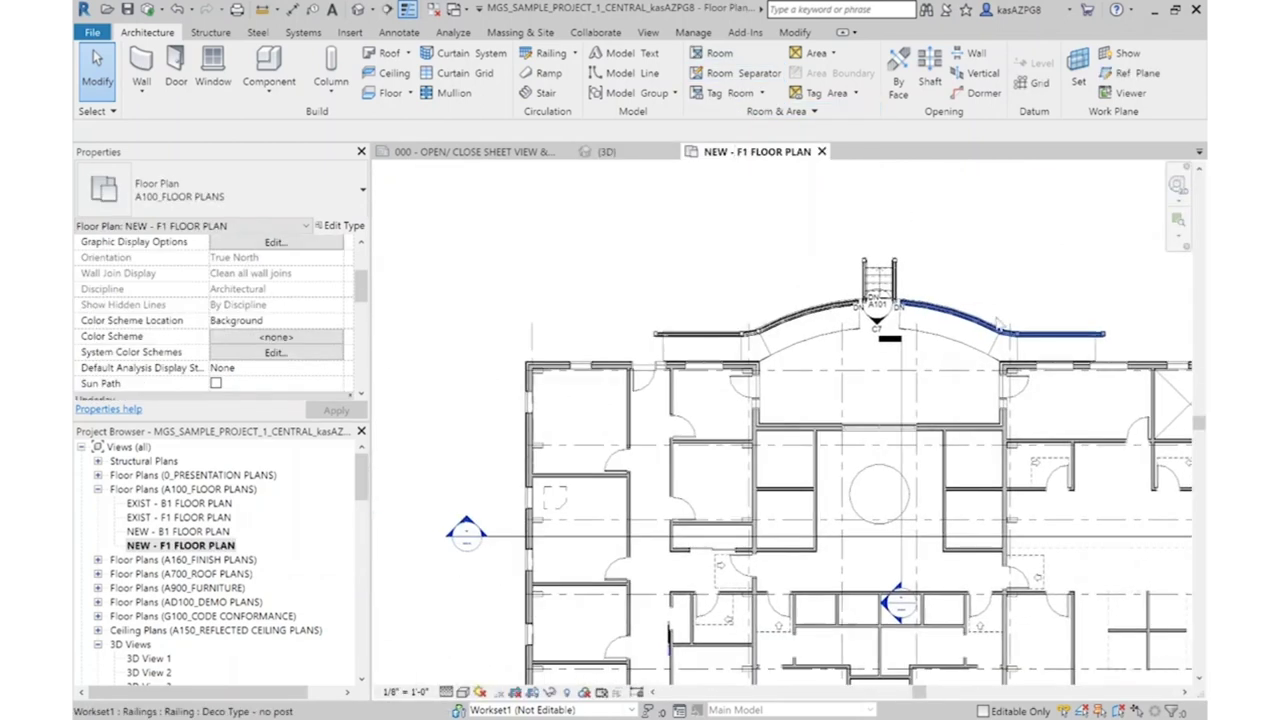
pyautogui.scroll(2, 400, 230)
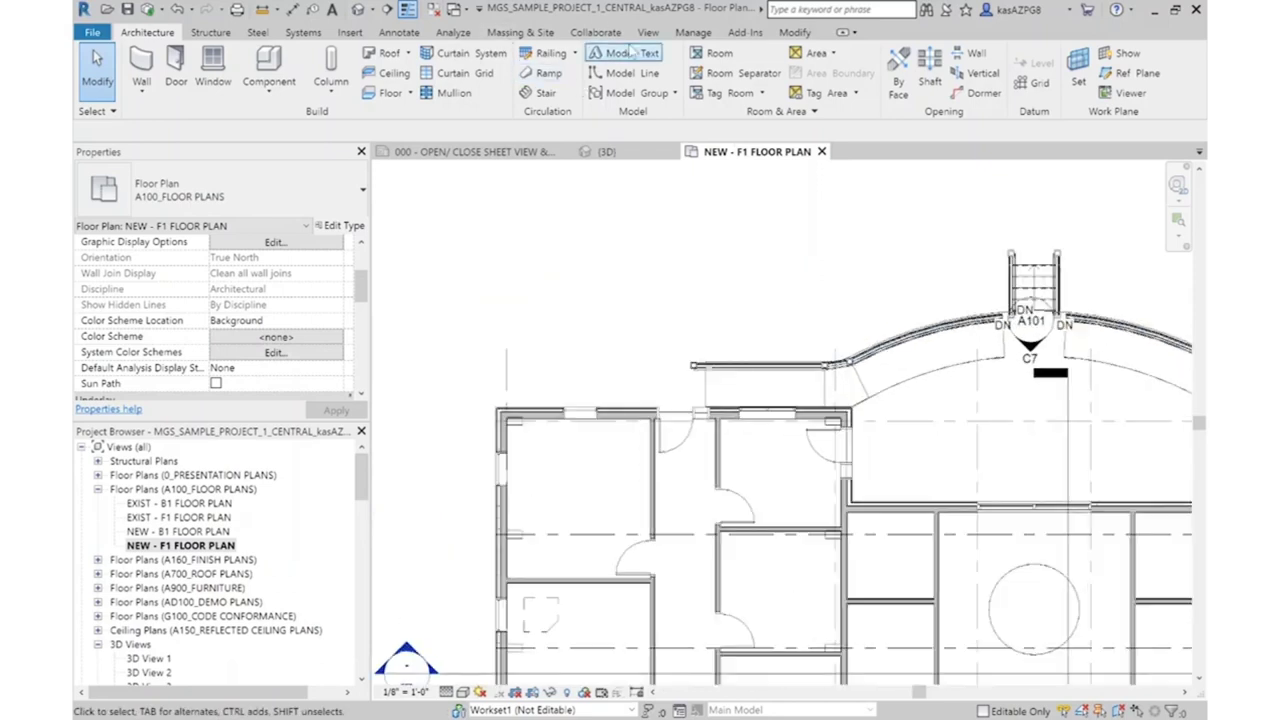
pyautogui.click(387, 9)
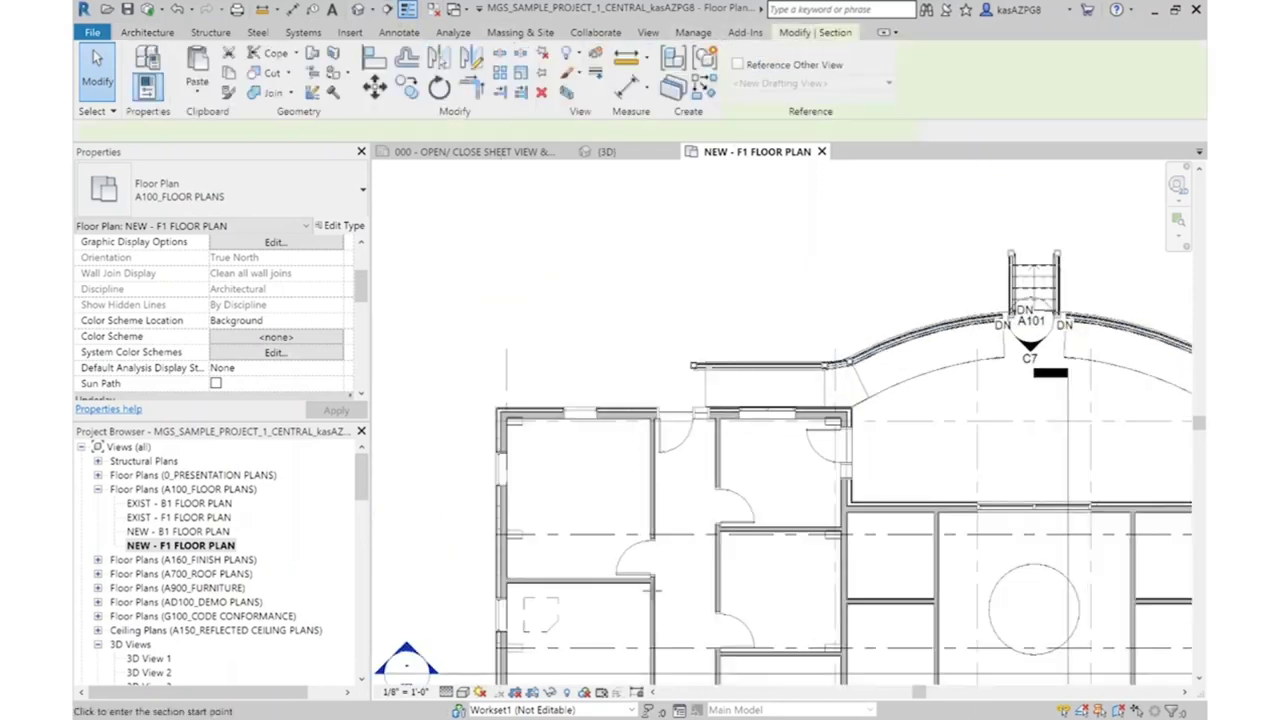
pyautogui.scroll(1, 570, 433)
pyautogui.click(575, 482)
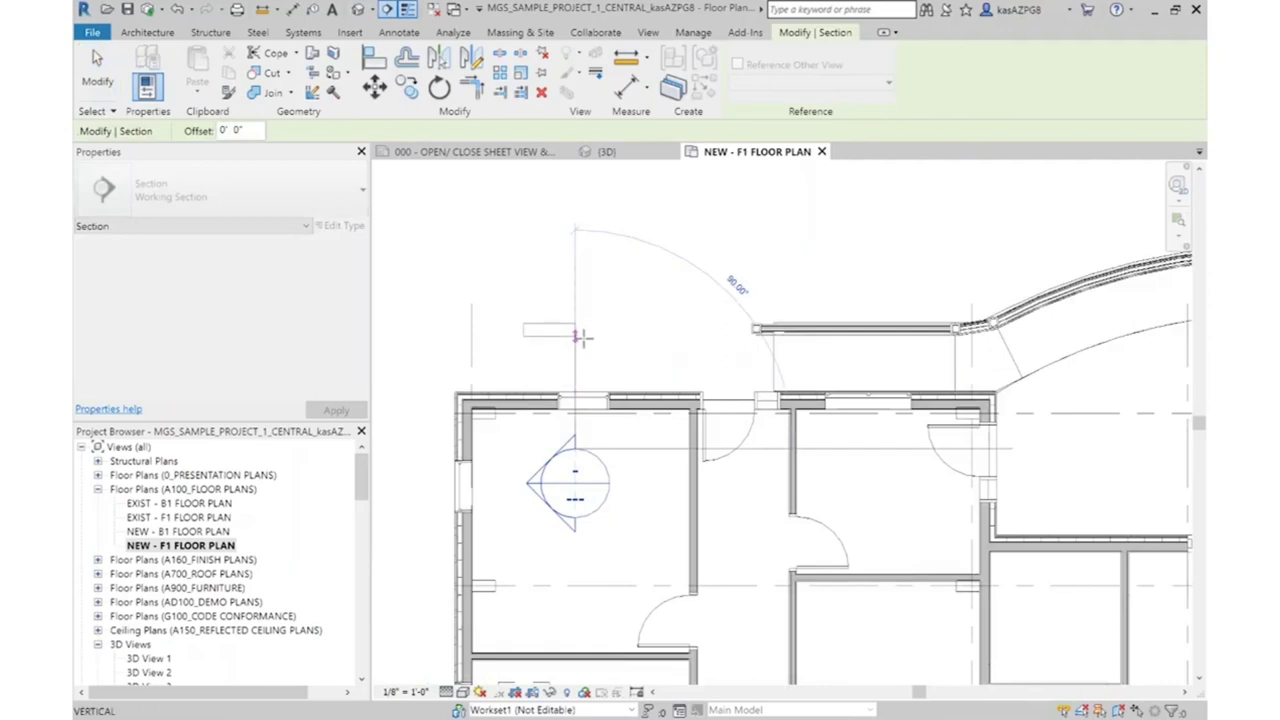
pyautogui.click(577, 335)
pyautogui.press('Escape')
pyautogui.press('Escape')
# Cycle the section's end symbols so its head sits outside the building and its tail inside the room
pyautogui.click(577, 370)
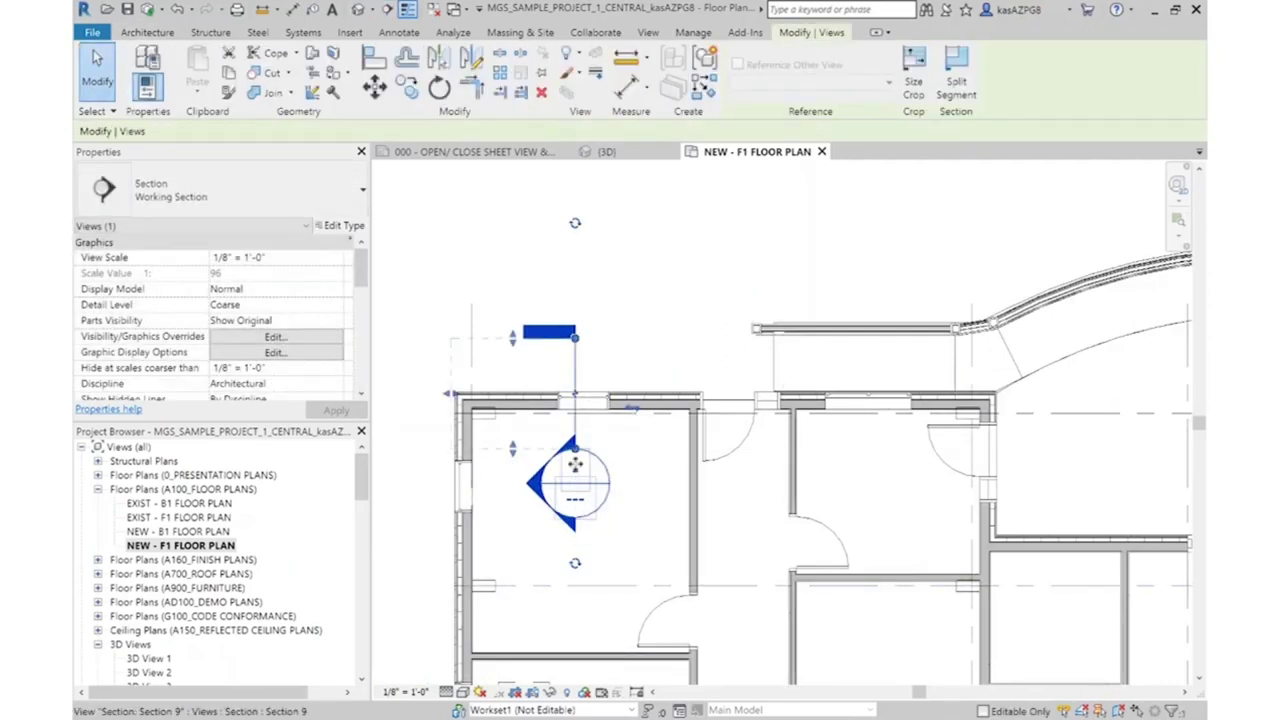
pyautogui.click(576, 224)
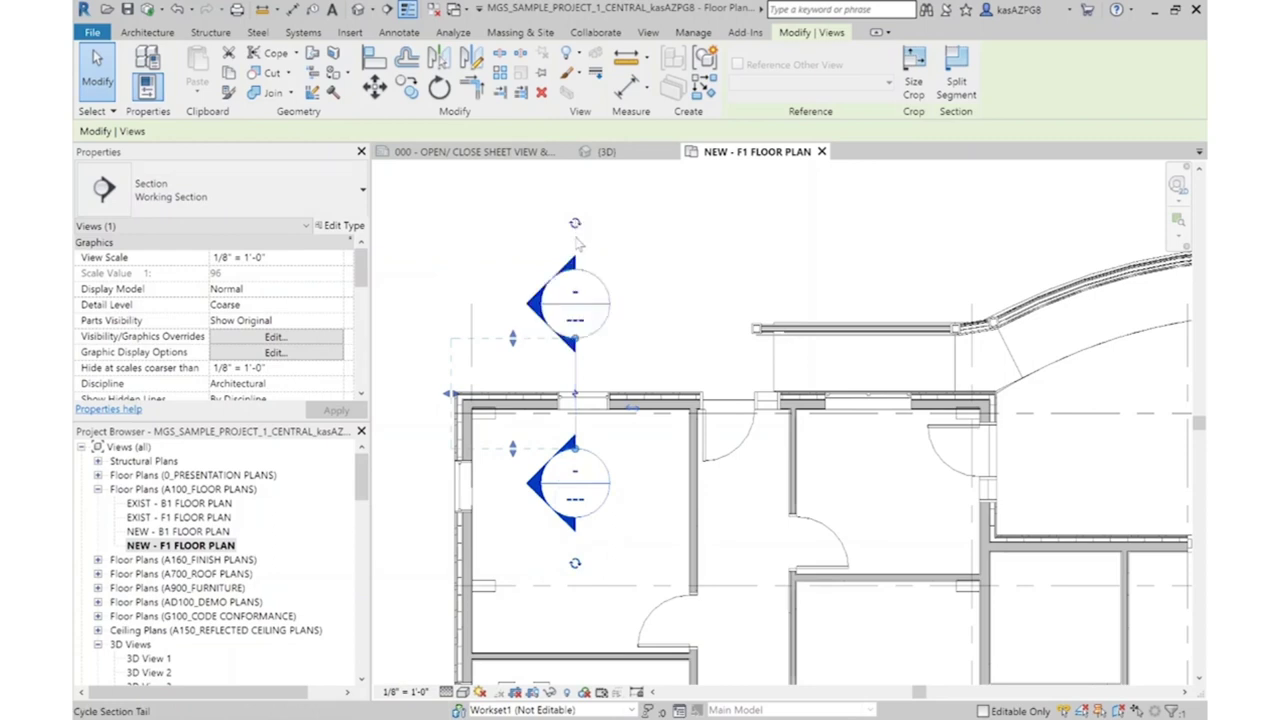
pyautogui.click(575, 564)
pyautogui.click(657, 277)
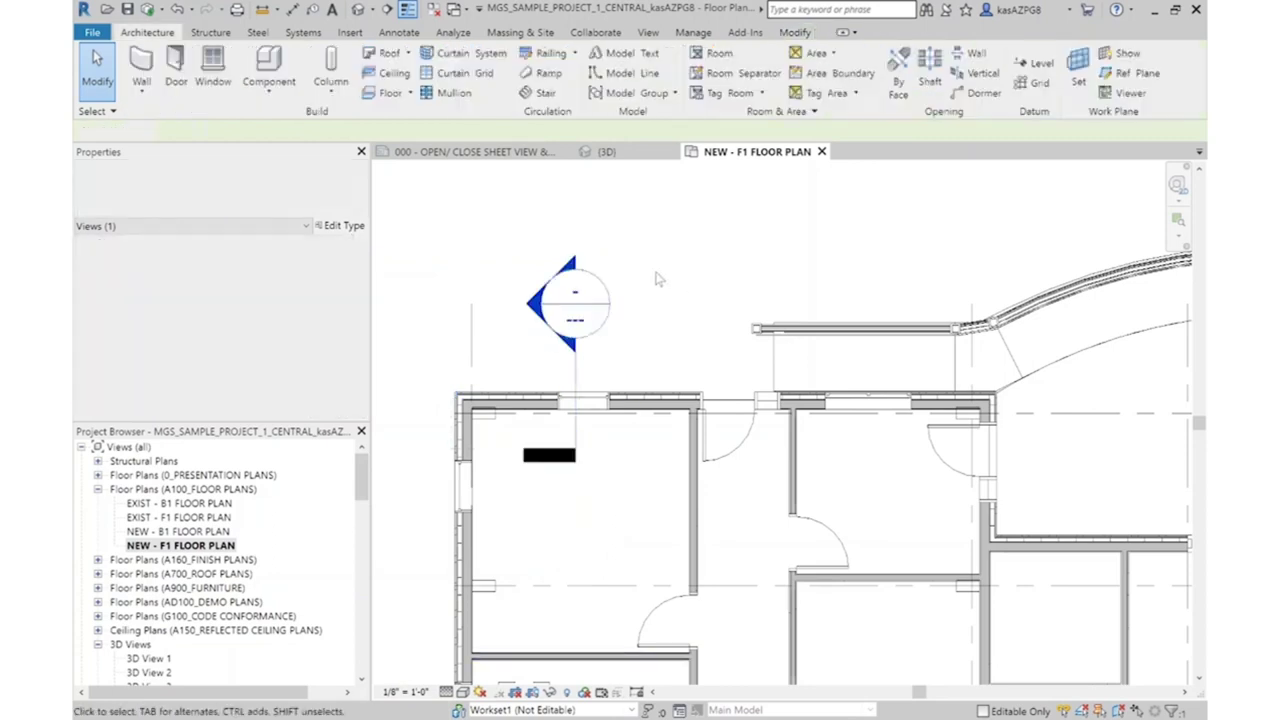
# Open the new section view and assign it the Wall Section view template
pyautogui.doubleClick(568, 300)
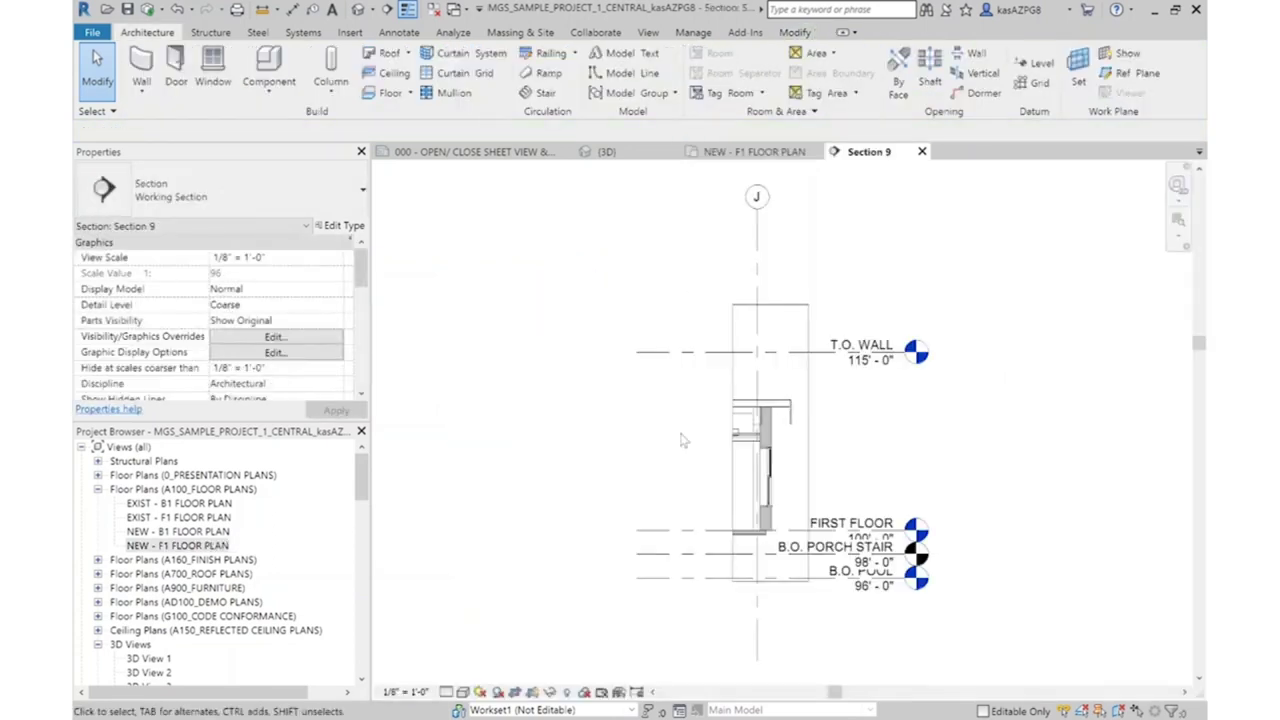
pyautogui.scroll(2, 820, 567)
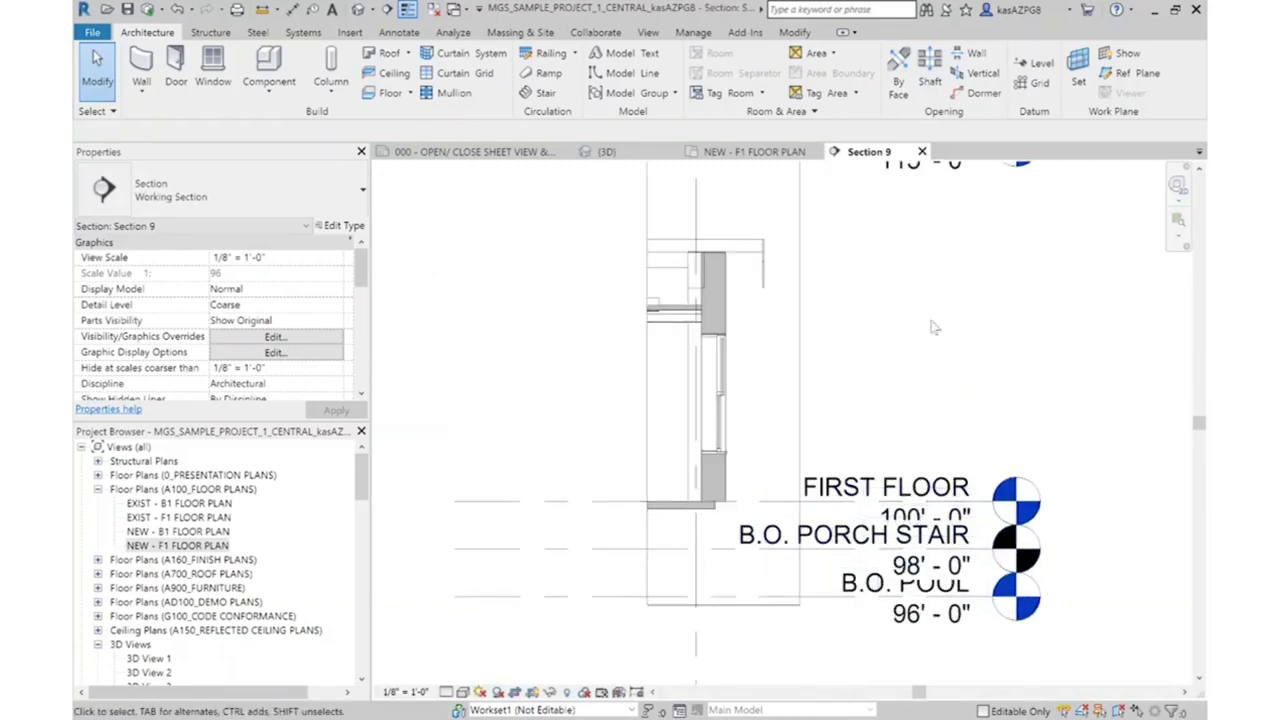
pyautogui.scroll(-5, 245, 325)
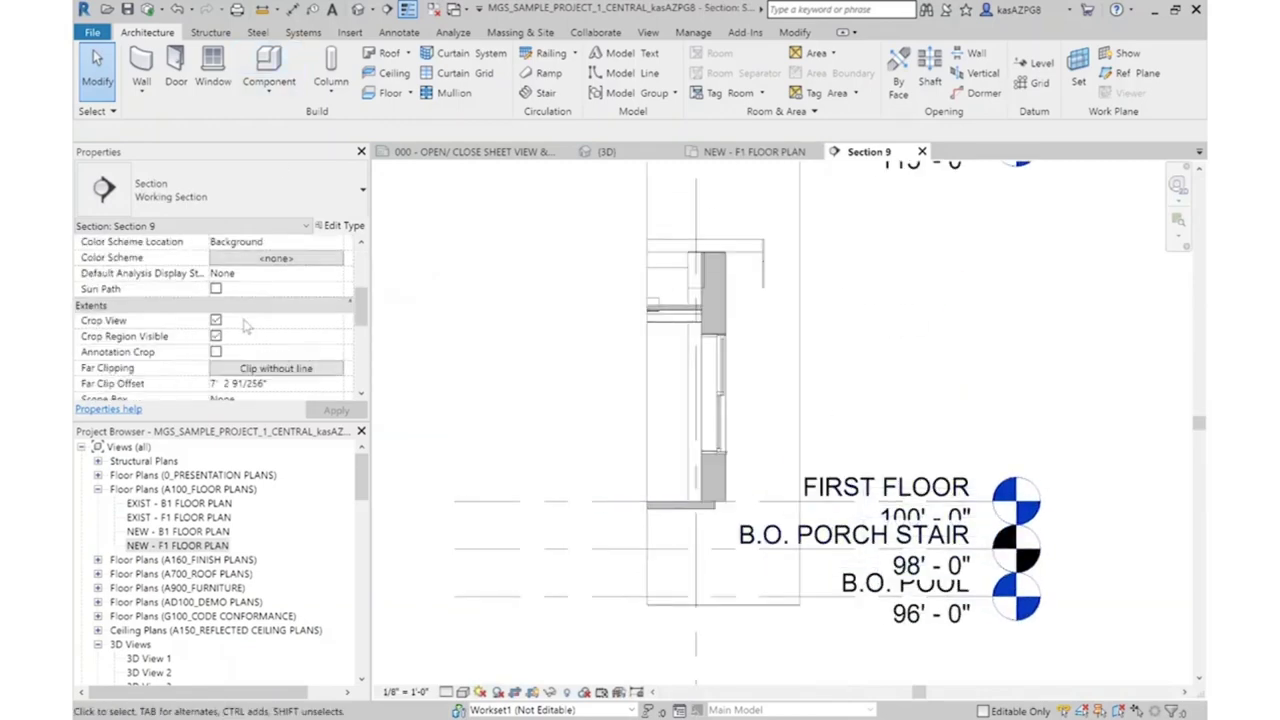
pyautogui.scroll(-2, 288, 325)
pyautogui.scroll(-2, 309, 350)
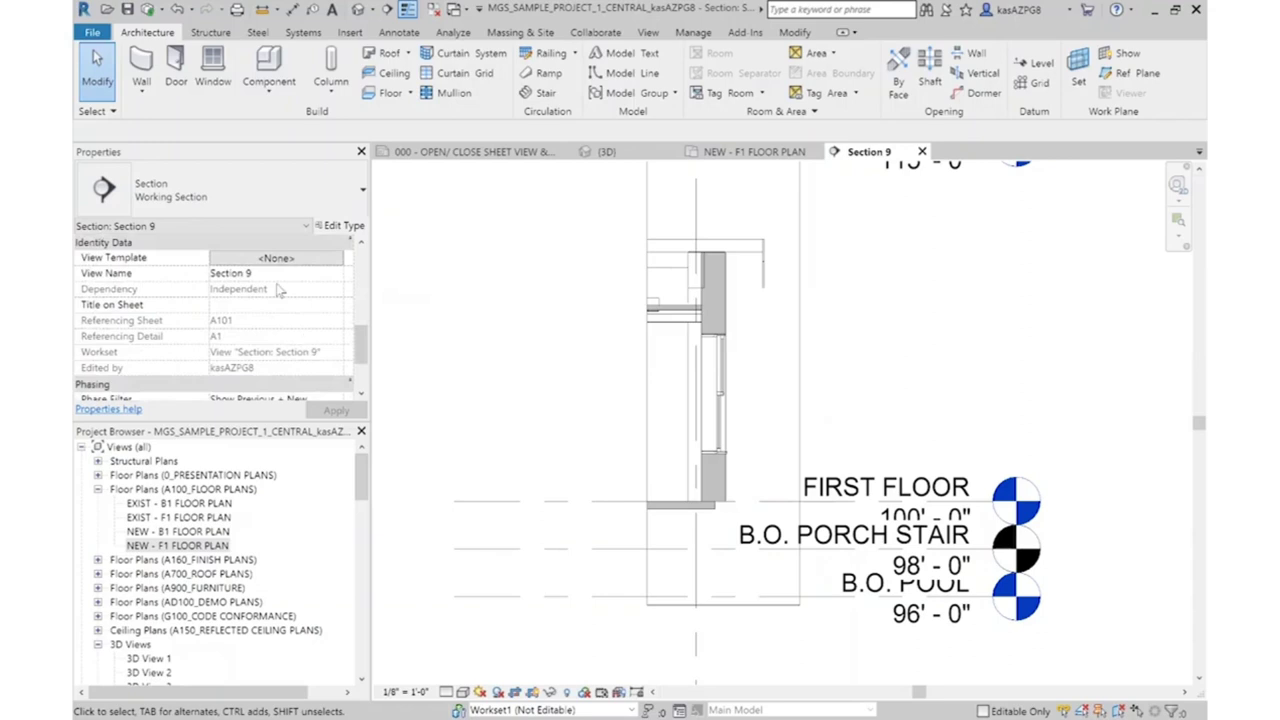
pyautogui.click(277, 258)
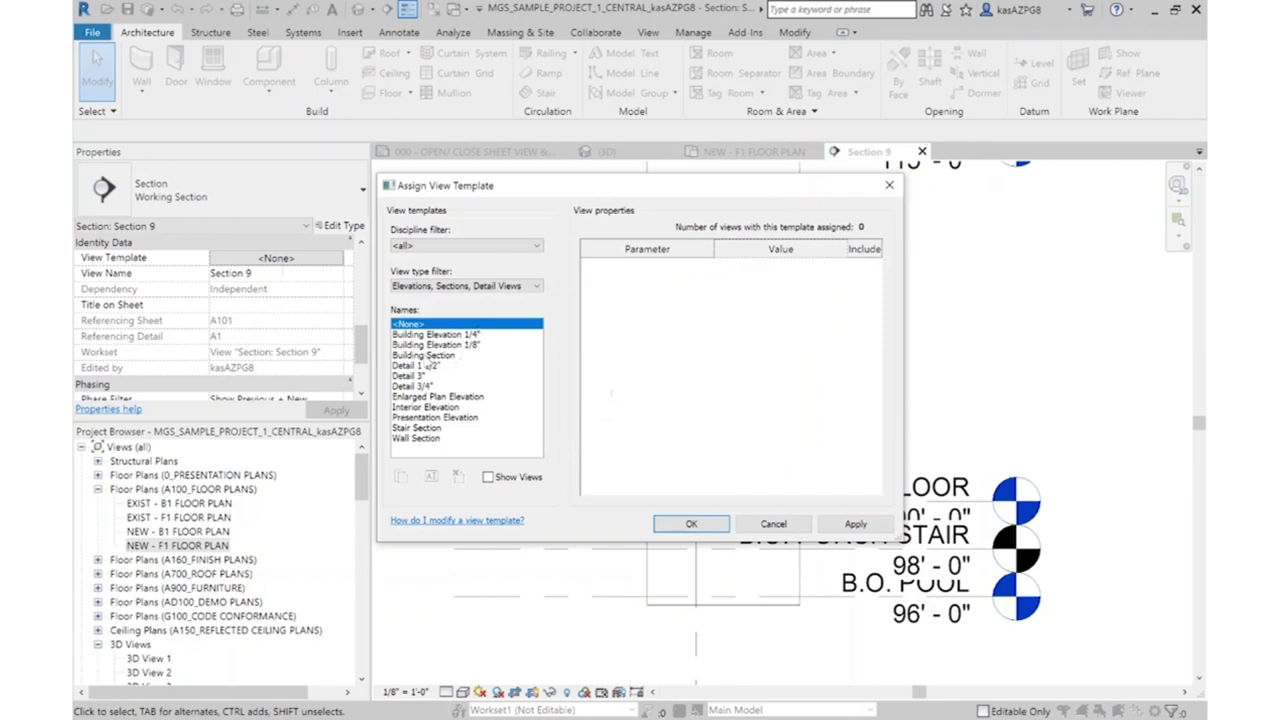
pyautogui.click(428, 439)
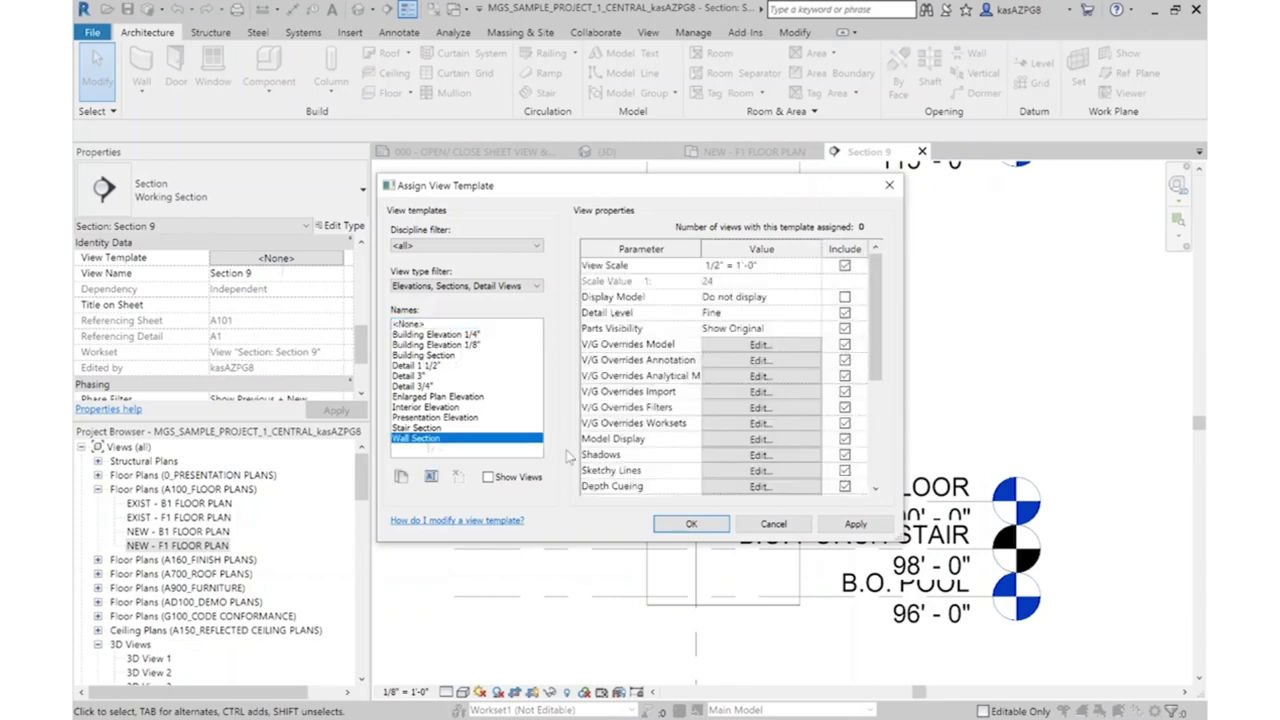
pyautogui.click(688, 524)
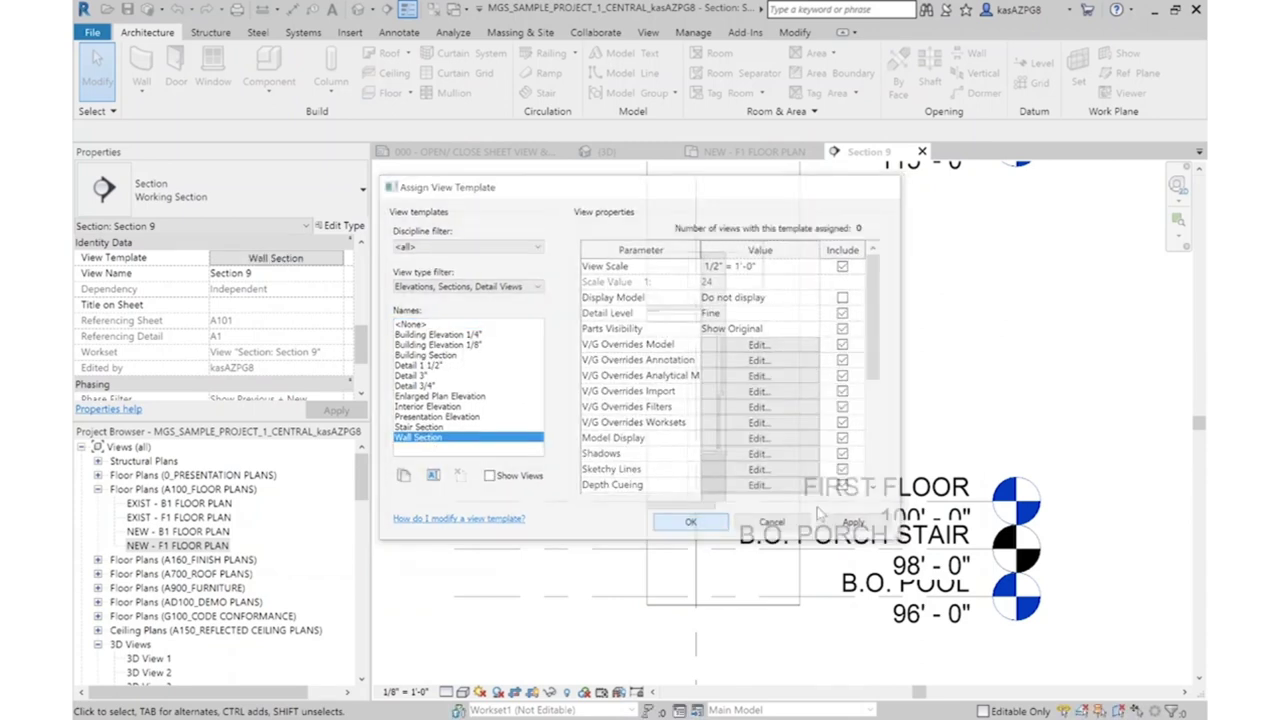
# Examine the wall section from the concrete floor slab past the window up to the roof edge
pyautogui.scroll(2, 760, 413)
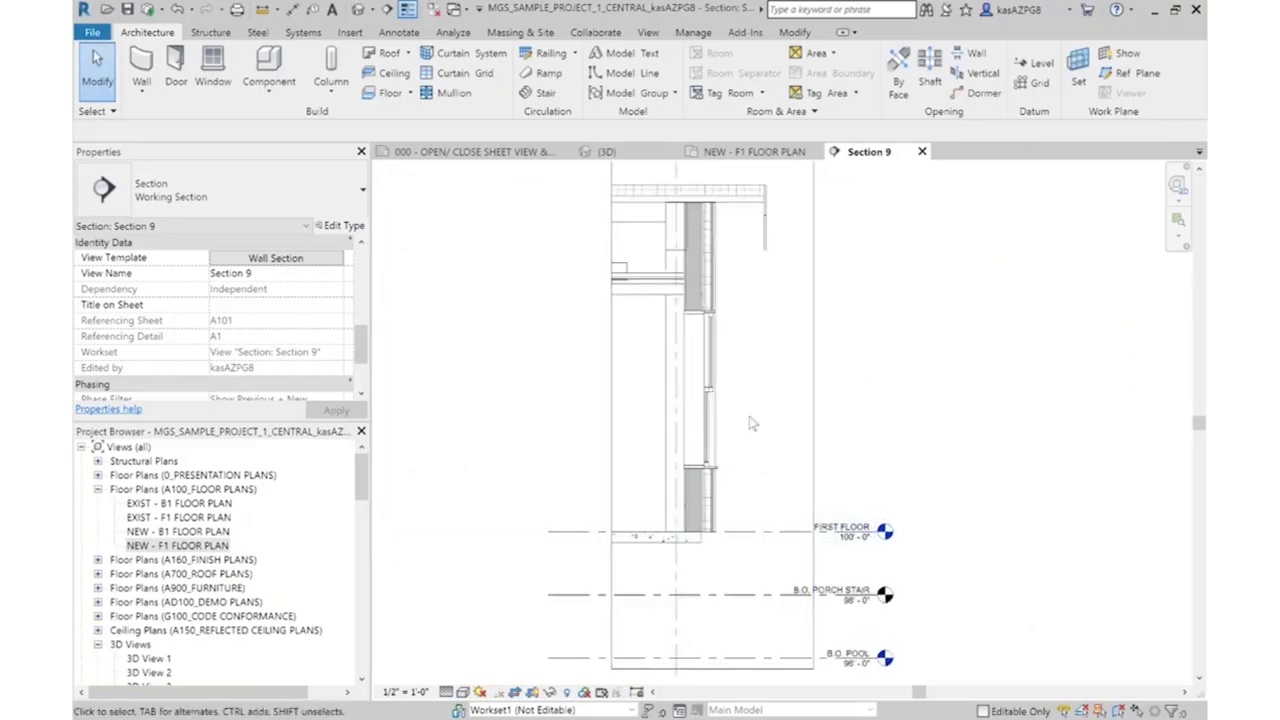
pyautogui.scroll(1, 722, 566)
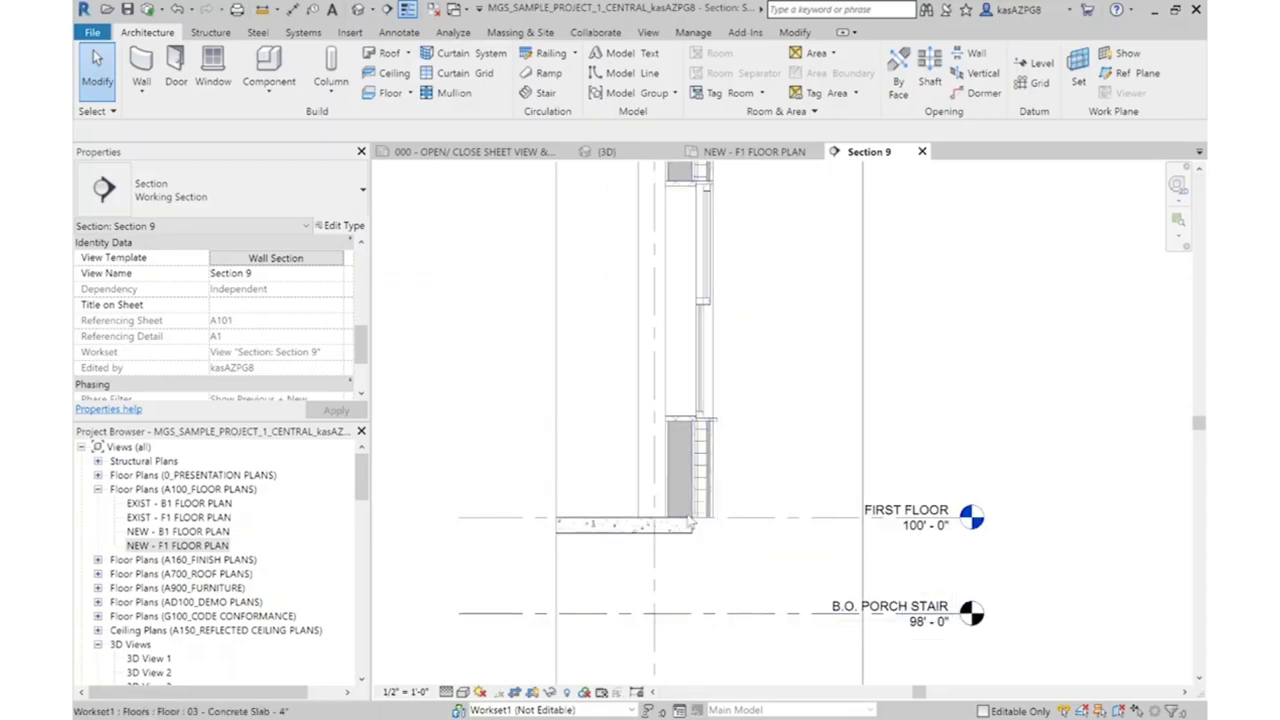
pyautogui.scroll(2, 690, 450)
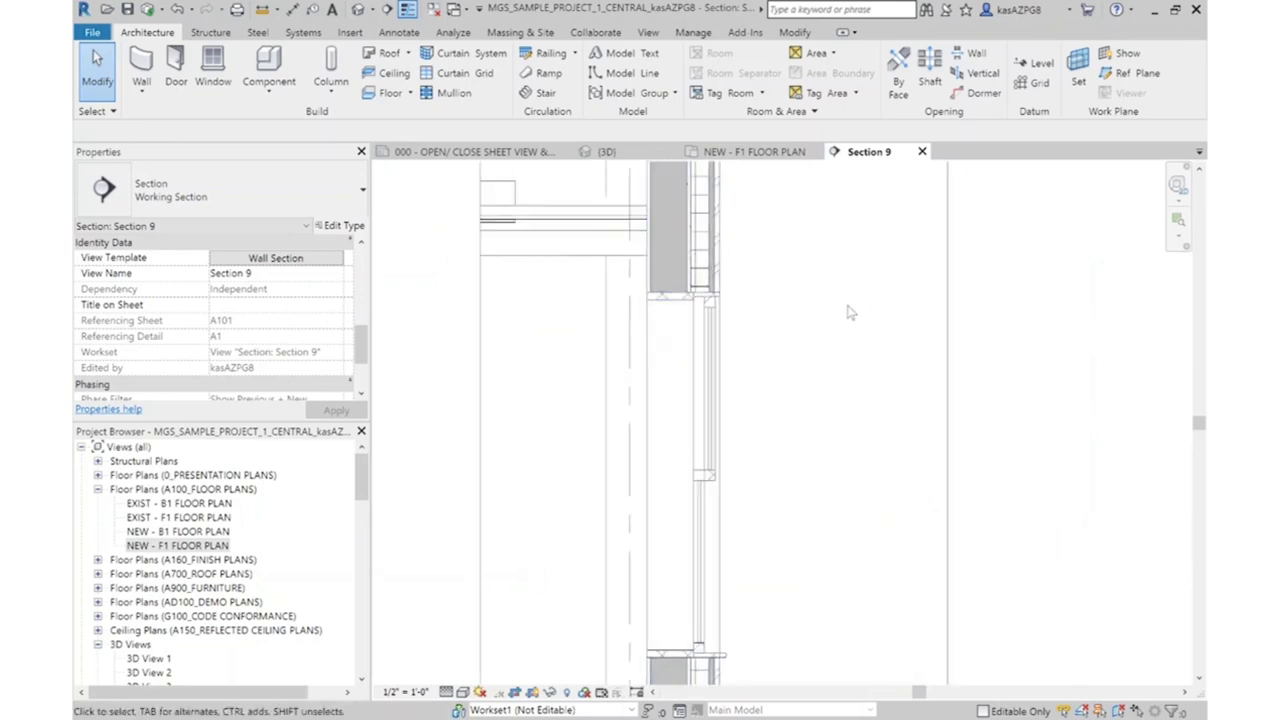
pyautogui.scroll(-3, 793, 421)
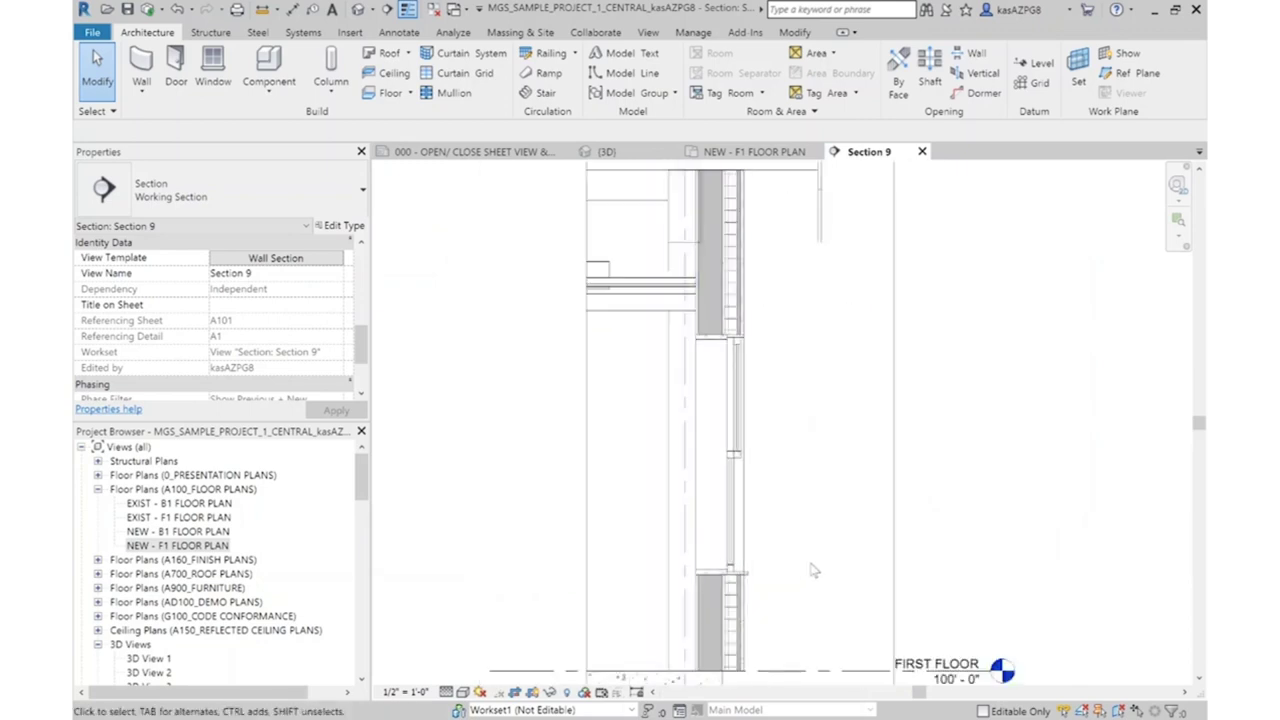
pyautogui.scroll(3, 812, 310)
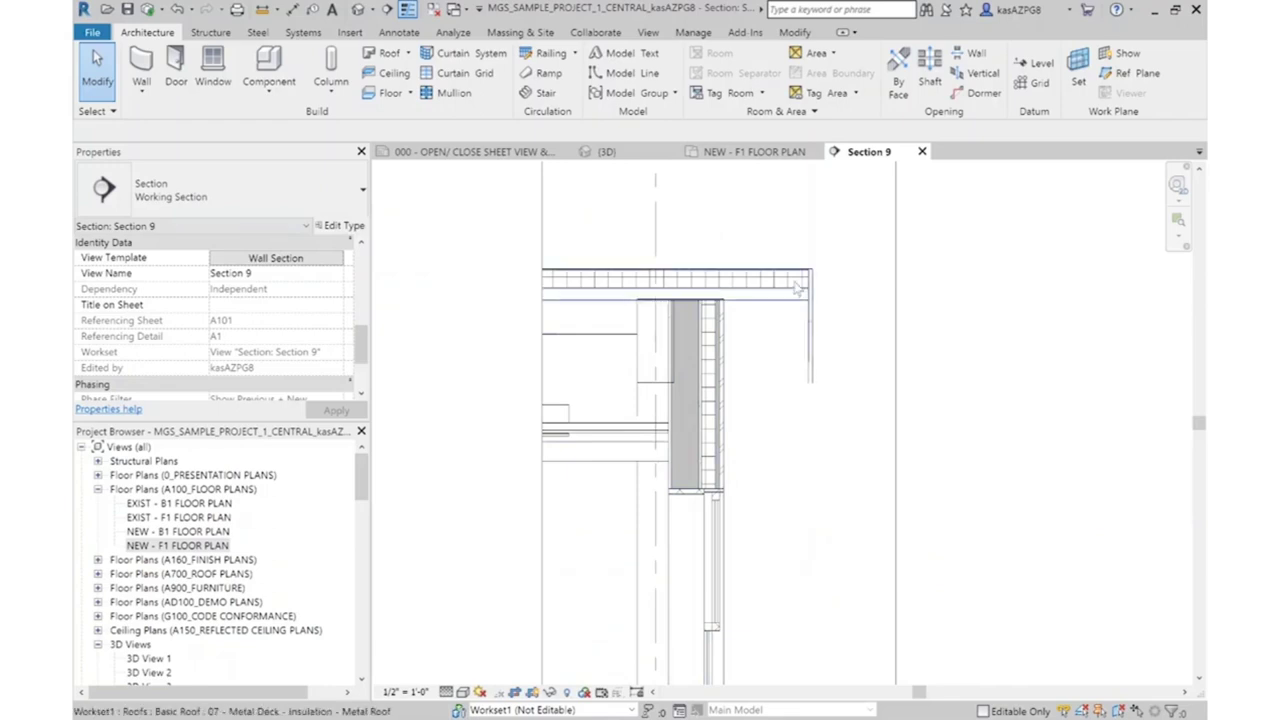
# Hide the B.O. PORCH STAIR and B.O. POOL levels and the crop region in the section view
pyautogui.scroll(-3, 777, 240)
pyautogui.scroll(2, 890, 455)
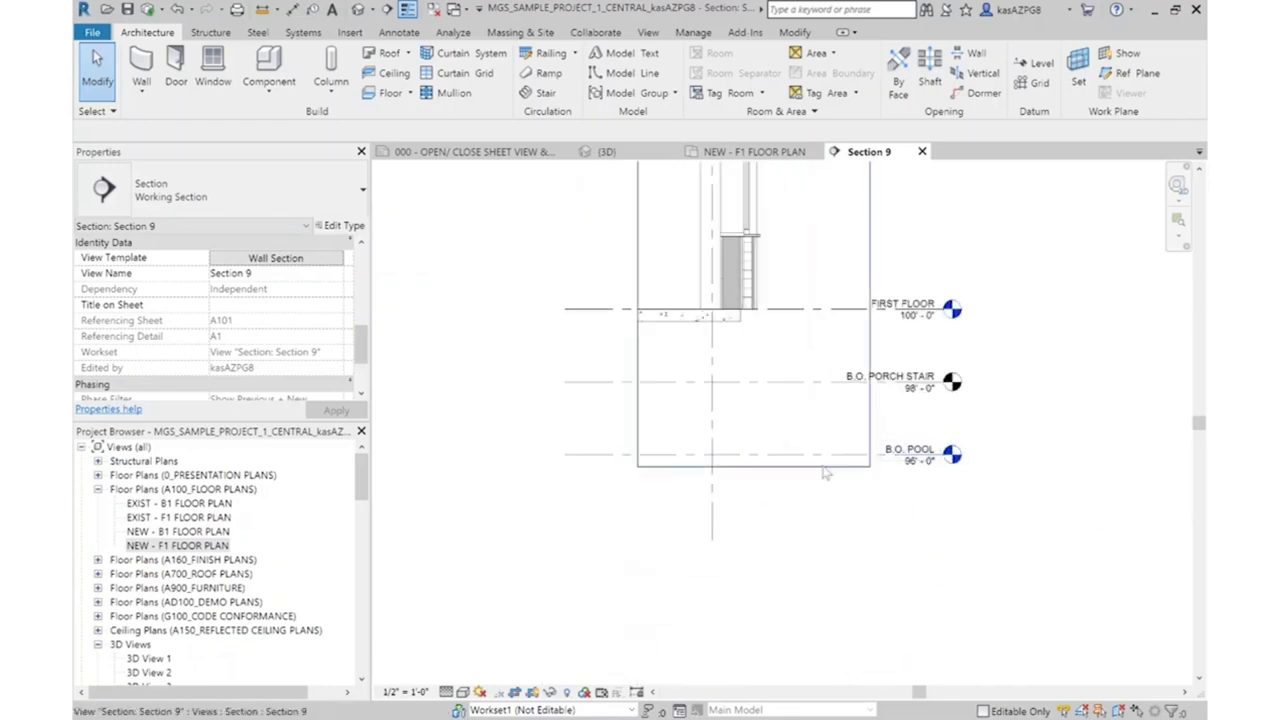
pyautogui.click(812, 455)
pyautogui.keyDown('ctrl'); pyautogui.click(787, 384); pyautogui.keyUp('ctrl')
pyautogui.rightClick(787, 384)
pyautogui.moveTo(931, 101)
pyautogui.click(988, 101)
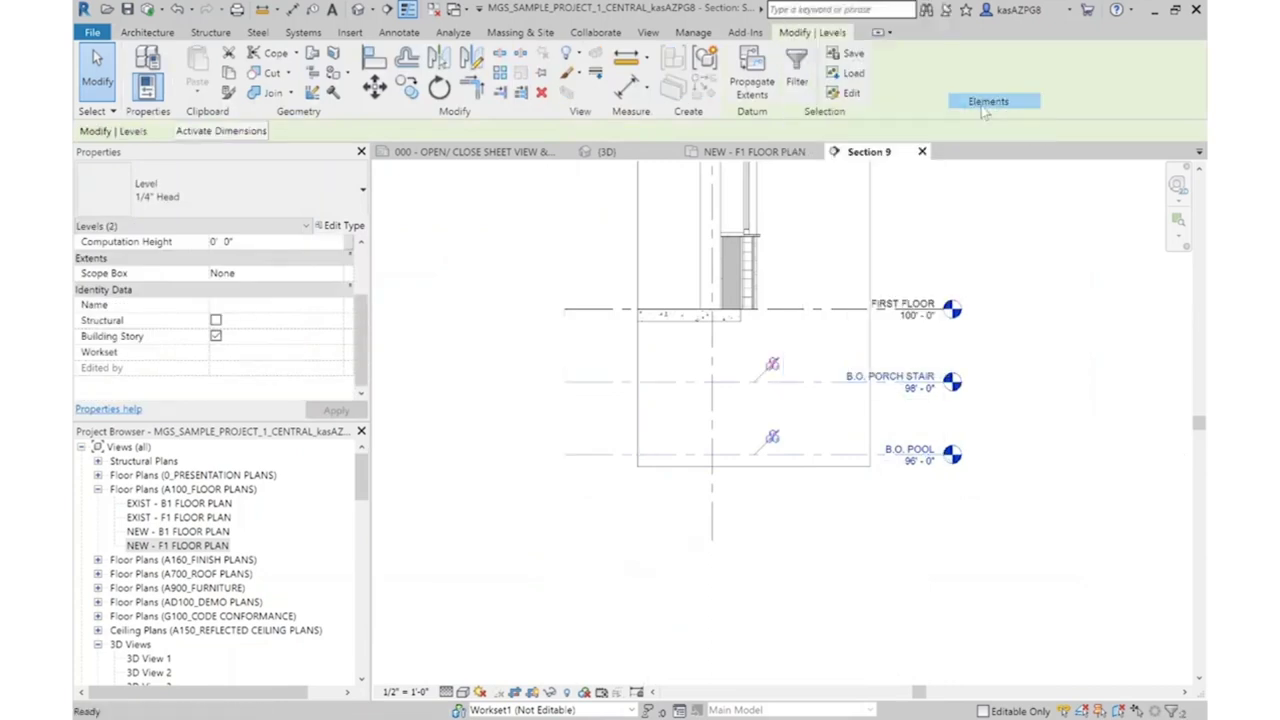
pyautogui.moveTo(689, 498); pyautogui.dragTo(668, 603, button='middle')
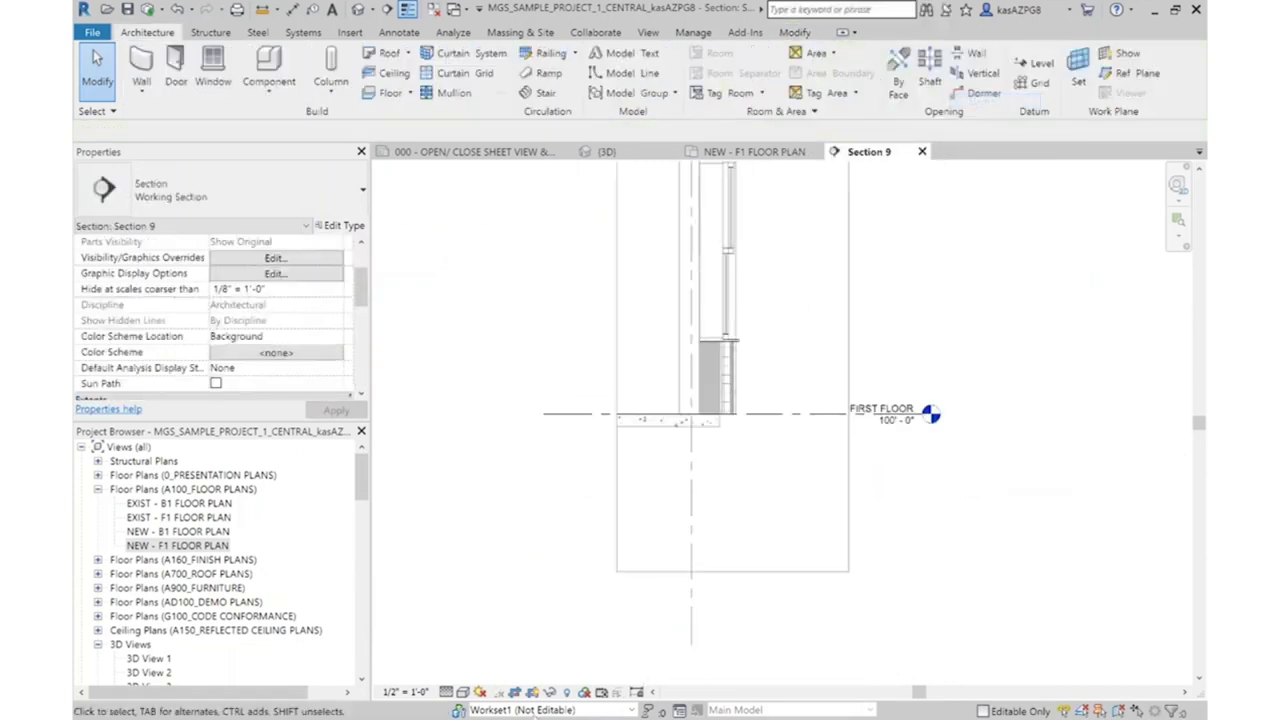
pyautogui.moveTo(829, 509); pyautogui.dragTo(785, 638, button='middle')
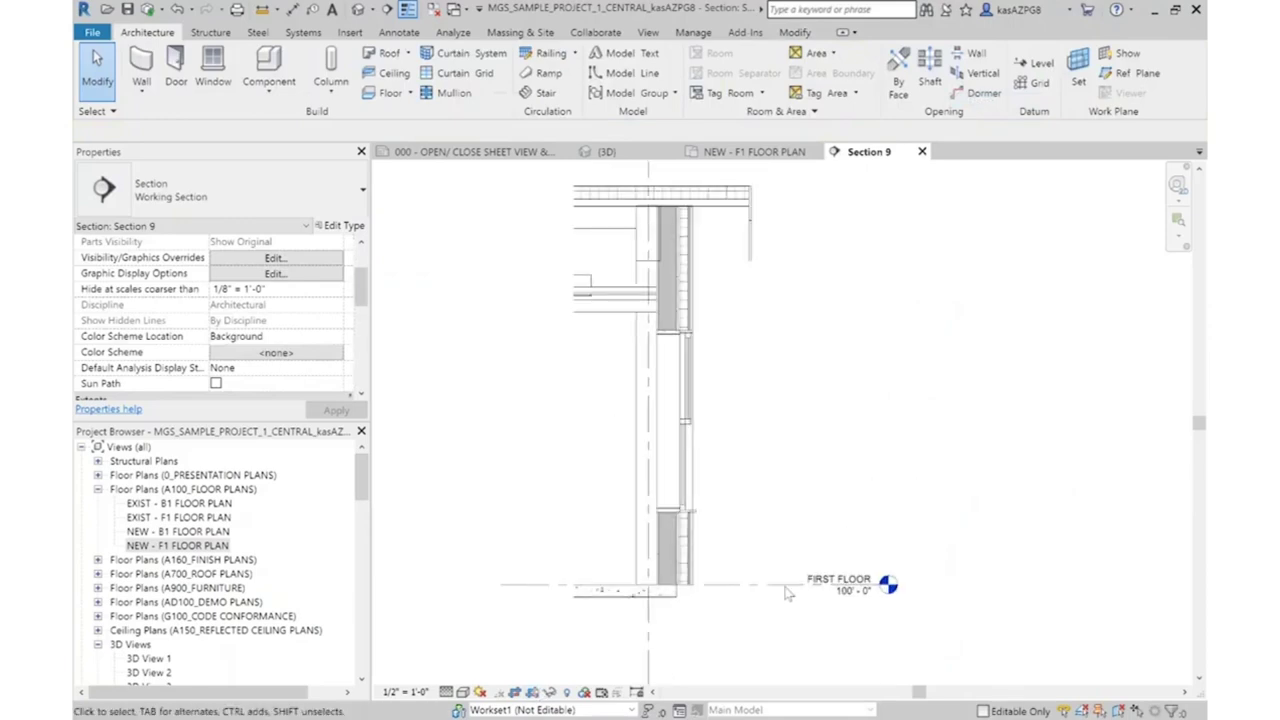
# Set the section view's far clip offset to 0' 1"
pyautogui.scroll(-3, 263, 343)
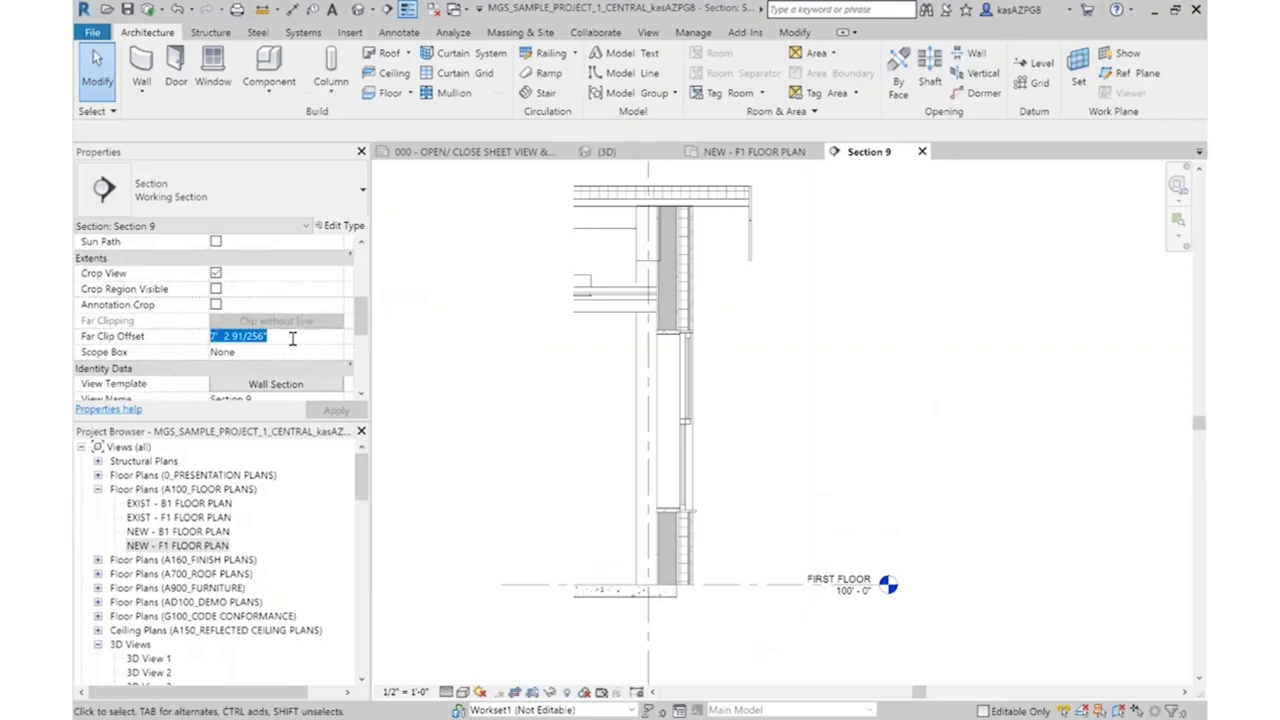
pyautogui.scroll(2, 765, 204)
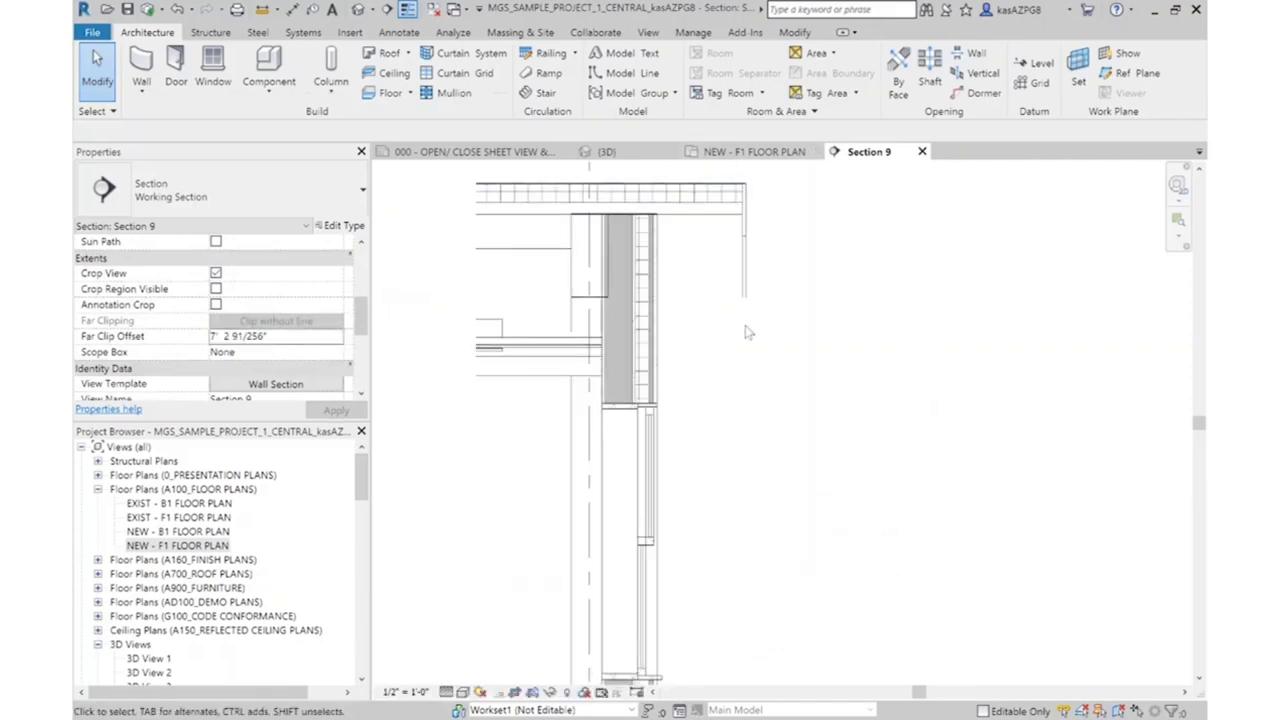
pyautogui.scroll(3, 748, 310)
pyautogui.scroll(-3, 866, 370)
pyautogui.scroll(-2, 797, 232)
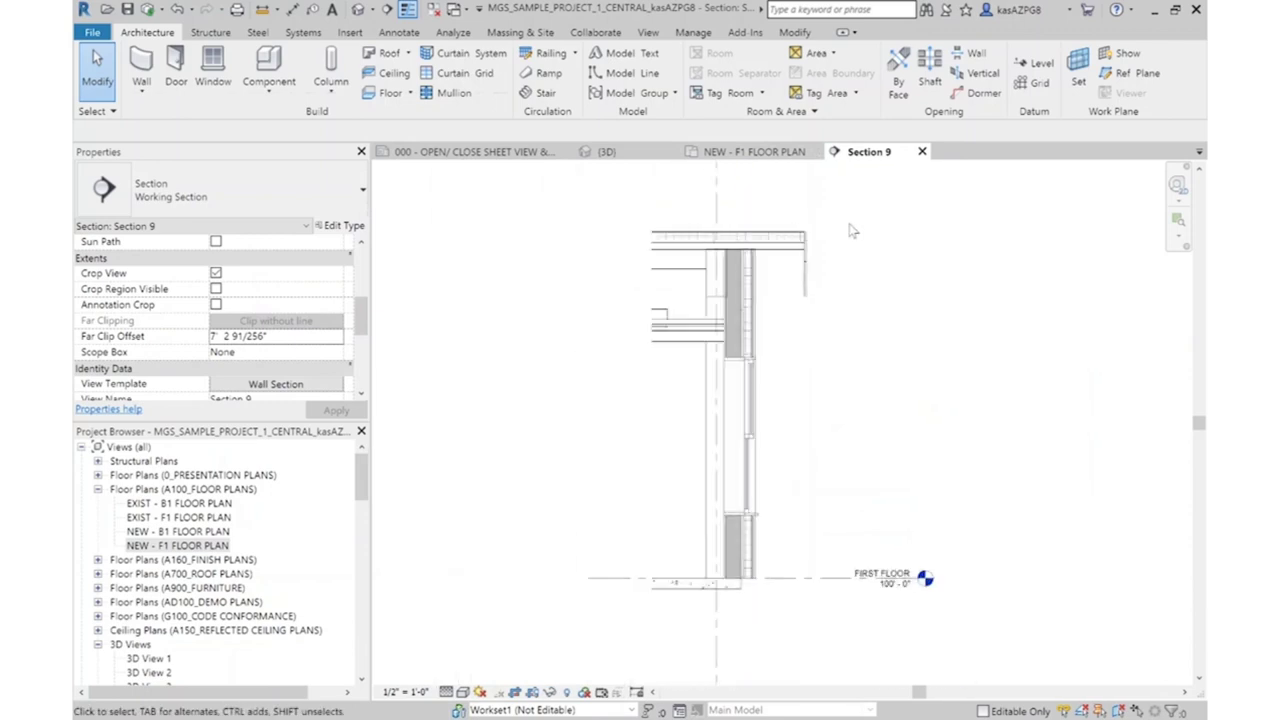
pyautogui.scroll(2, 800, 381)
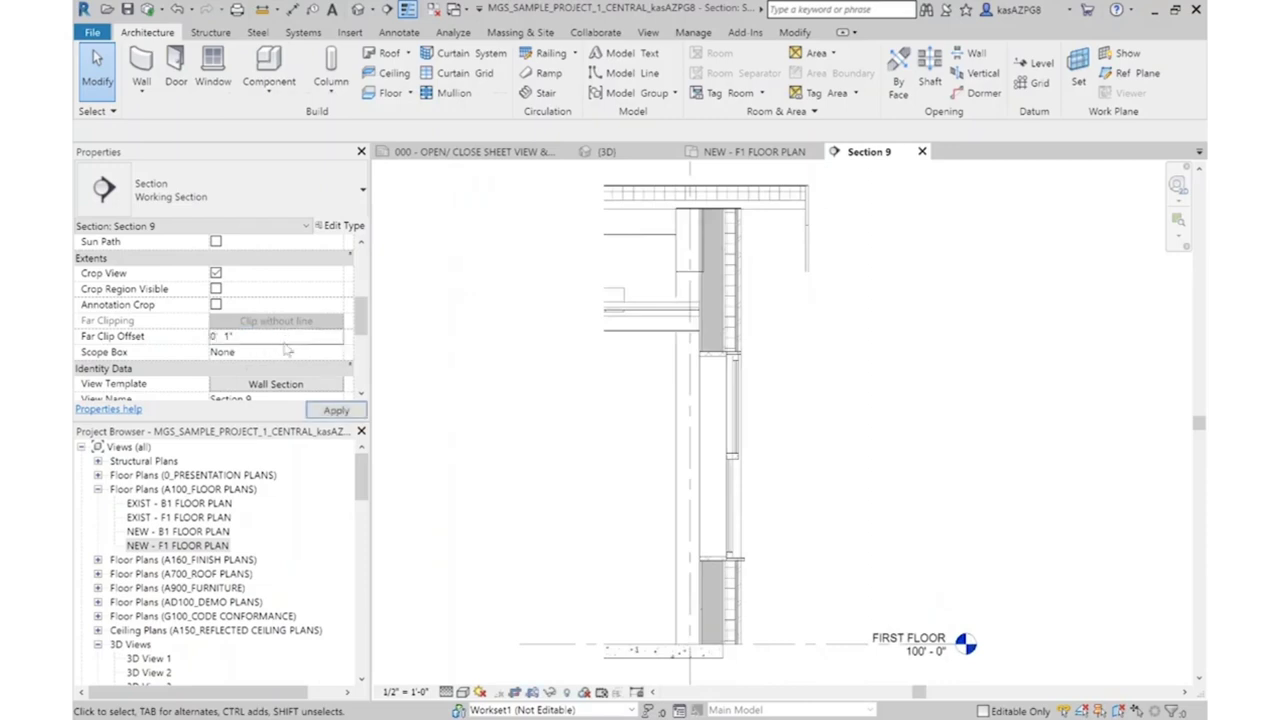
pyautogui.click(336, 410)
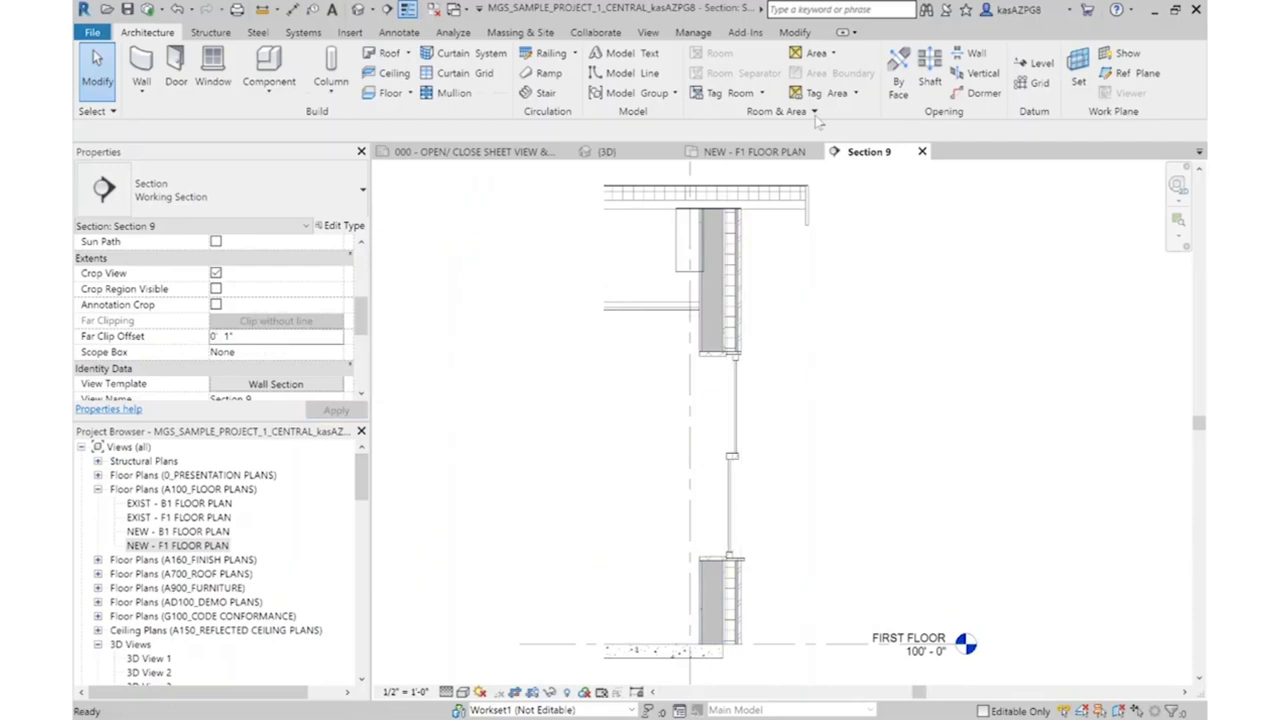
# Start a filled region and sketch a 1'-0" vertical edge down from the bottom outer corner of the exterior wall
pyautogui.scroll(3, 822, 207)
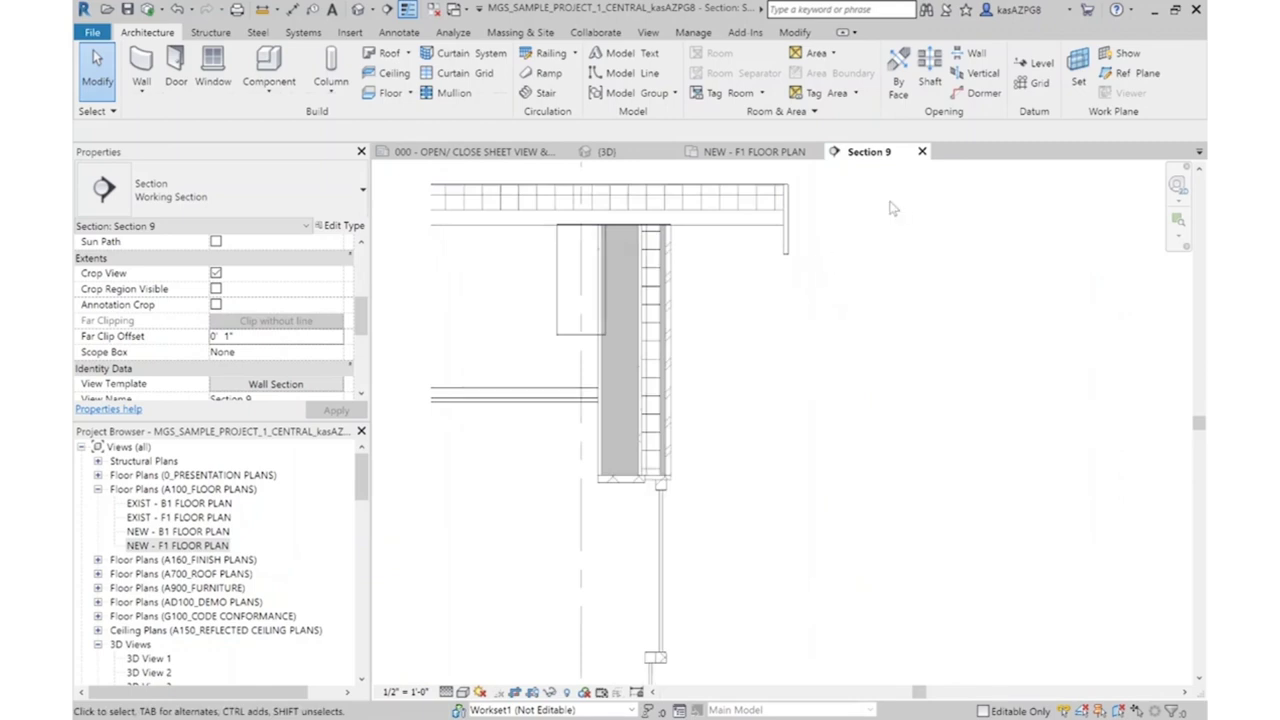
pyautogui.scroll(-3, 893, 208)
pyautogui.moveTo(884, 464); pyautogui.dragTo(800, 482, button='middle')
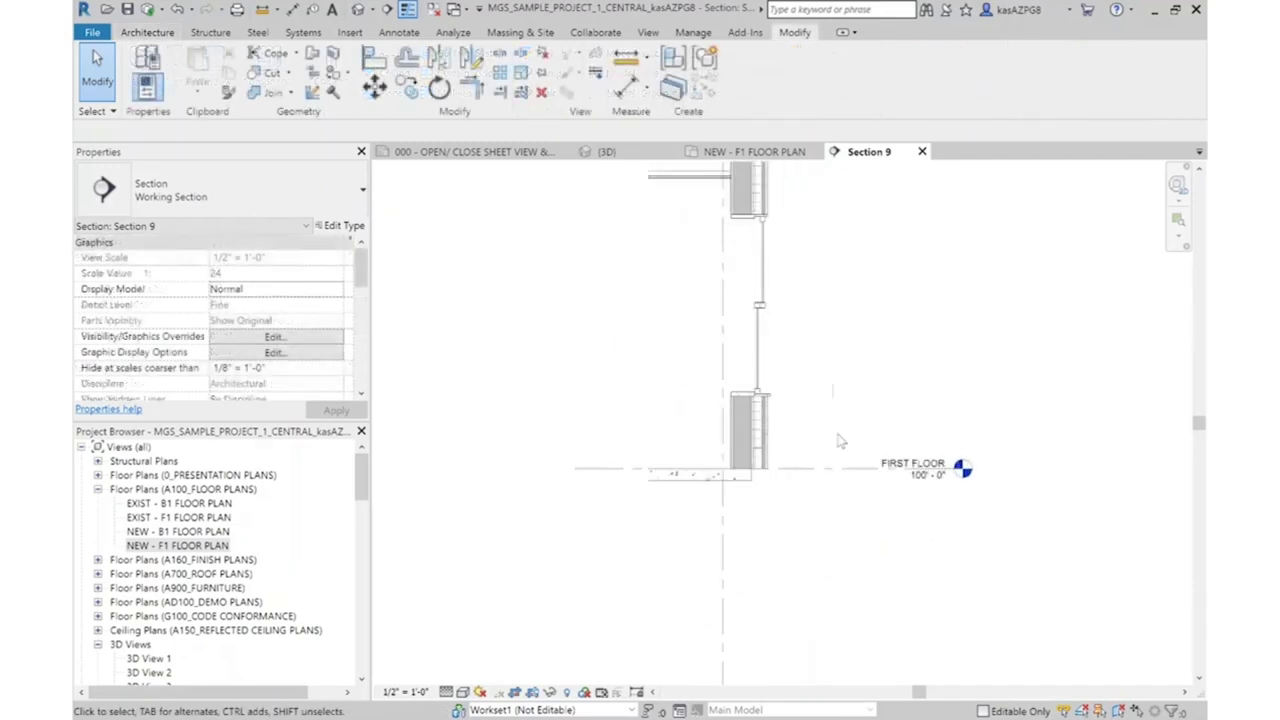
pyautogui.scroll(3, 748, 488)
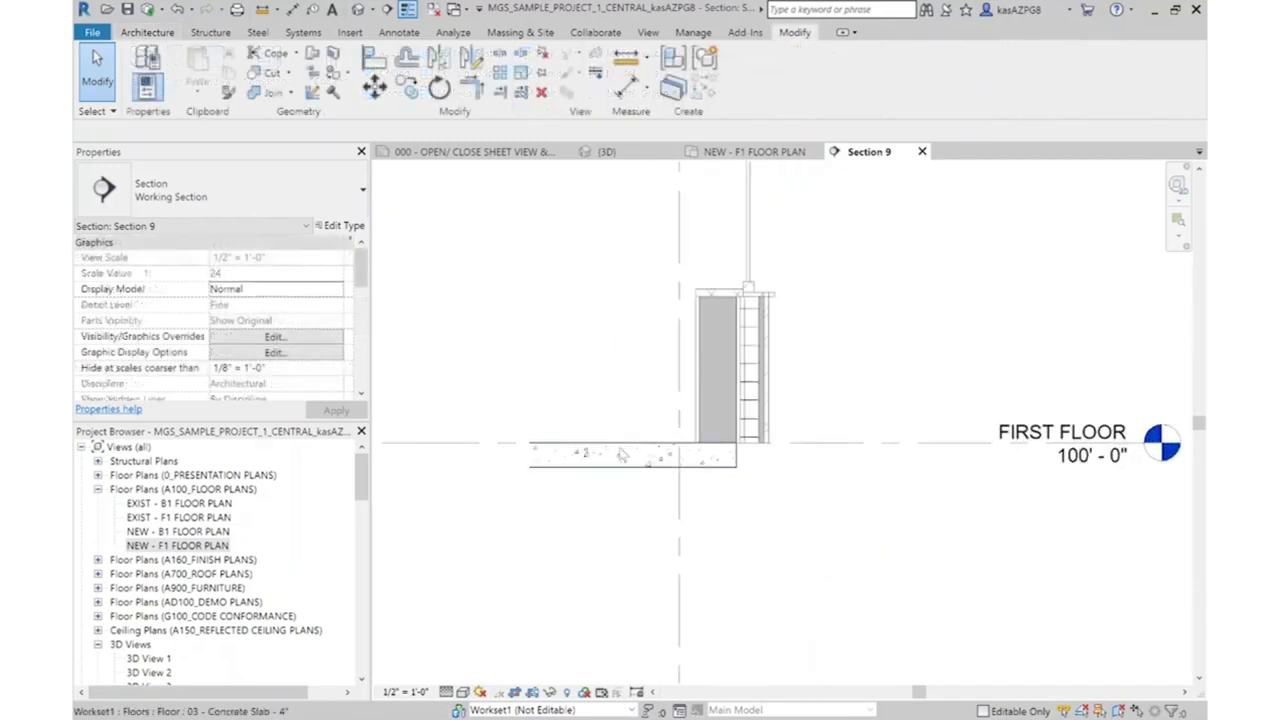
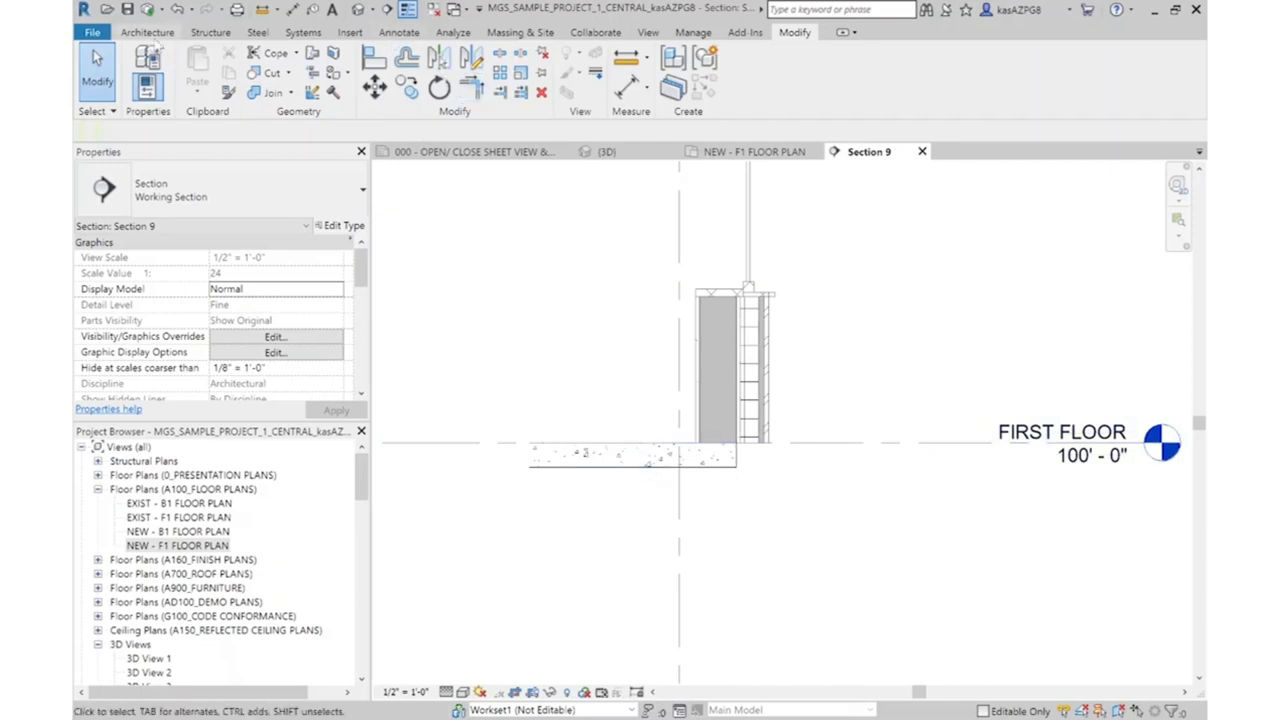
pyautogui.click(400, 33)
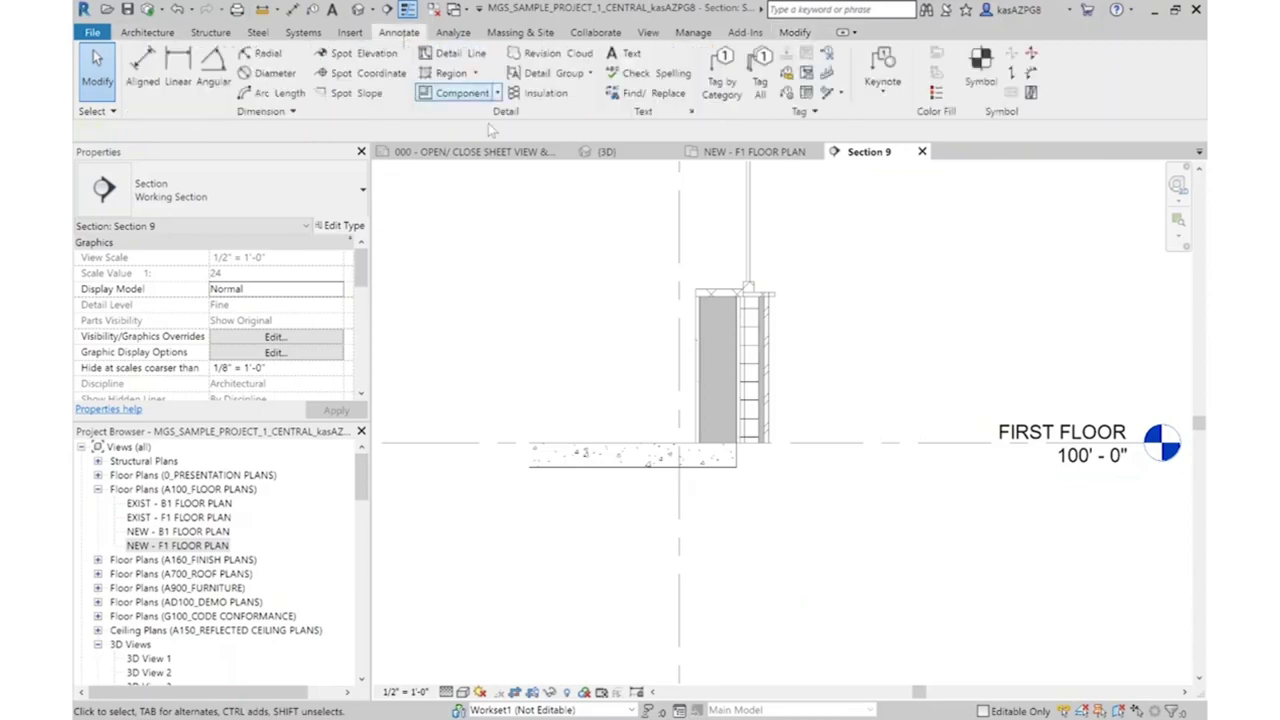
pyautogui.click(477, 76)
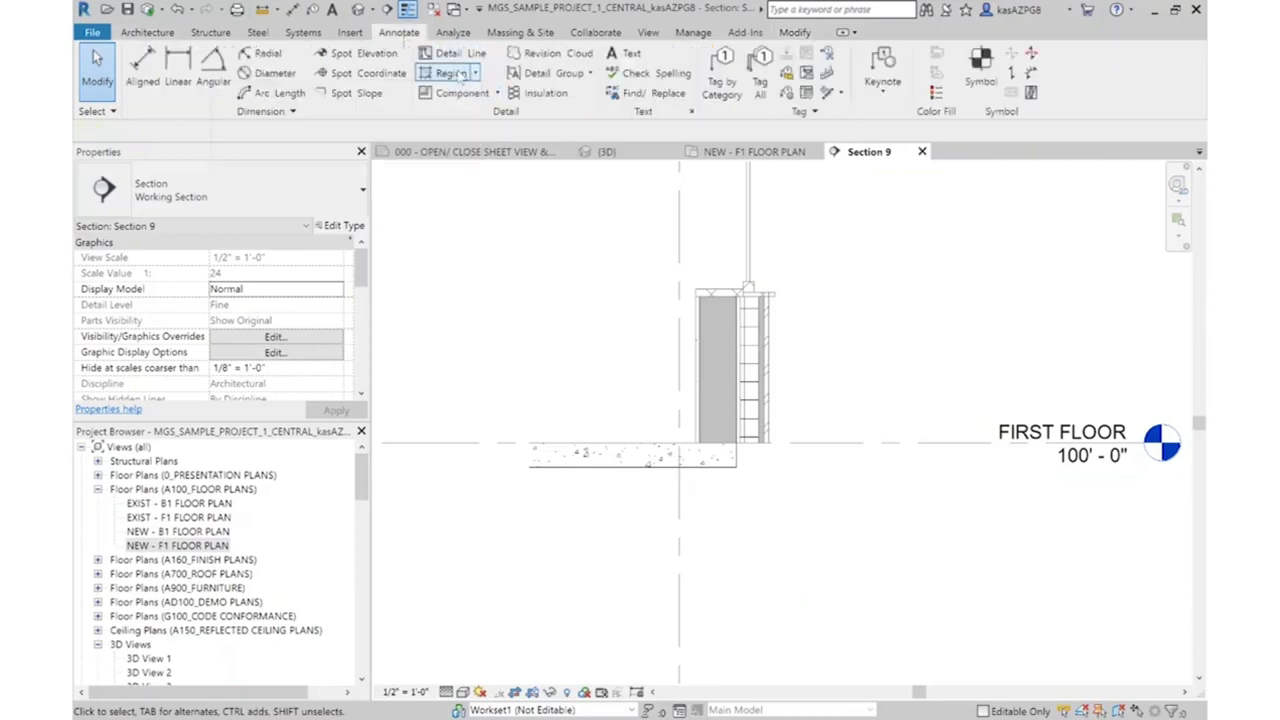
pyautogui.click(450, 88)
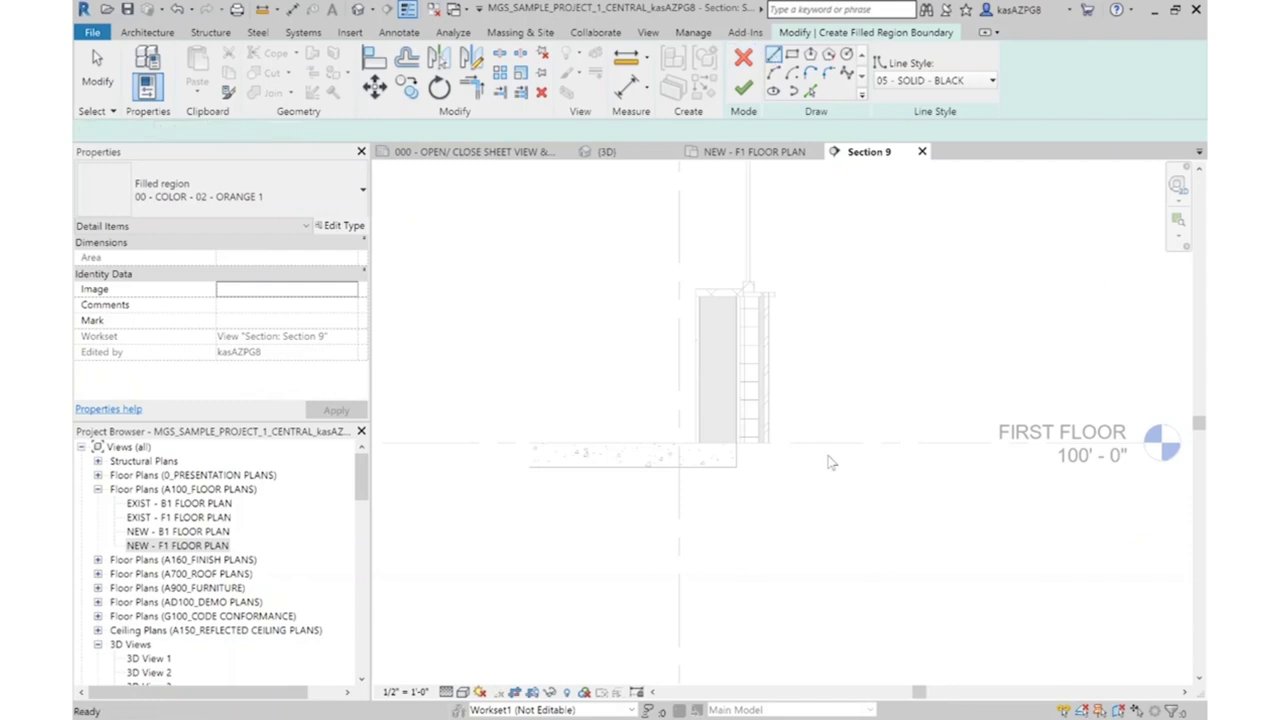
pyautogui.scroll(3, 754, 446)
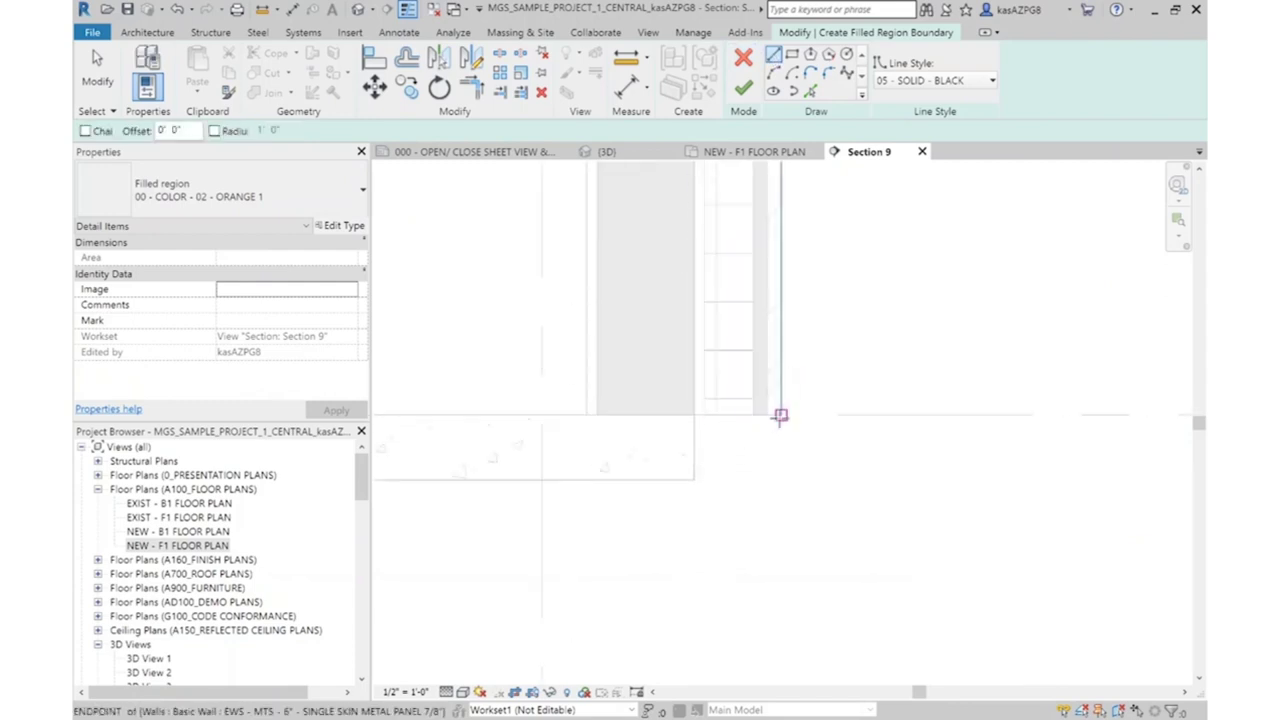
pyautogui.click(781, 415)
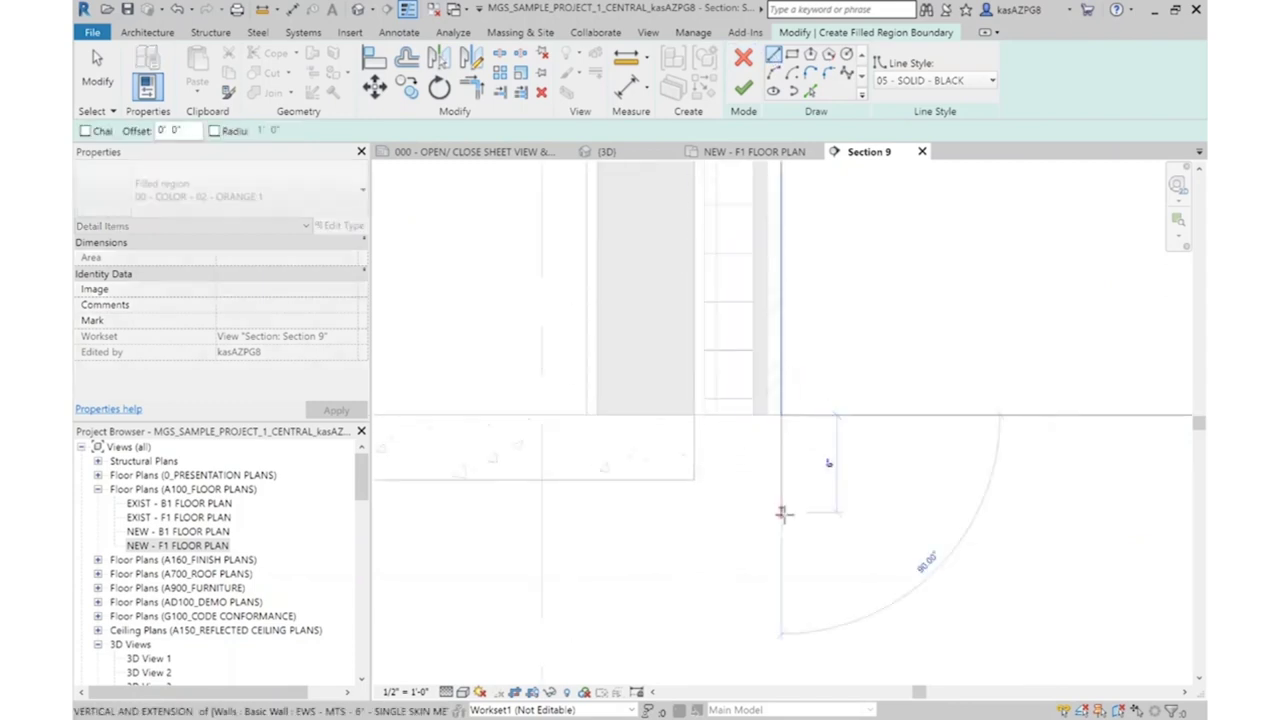
pyautogui.scroll(-2, 783, 520)
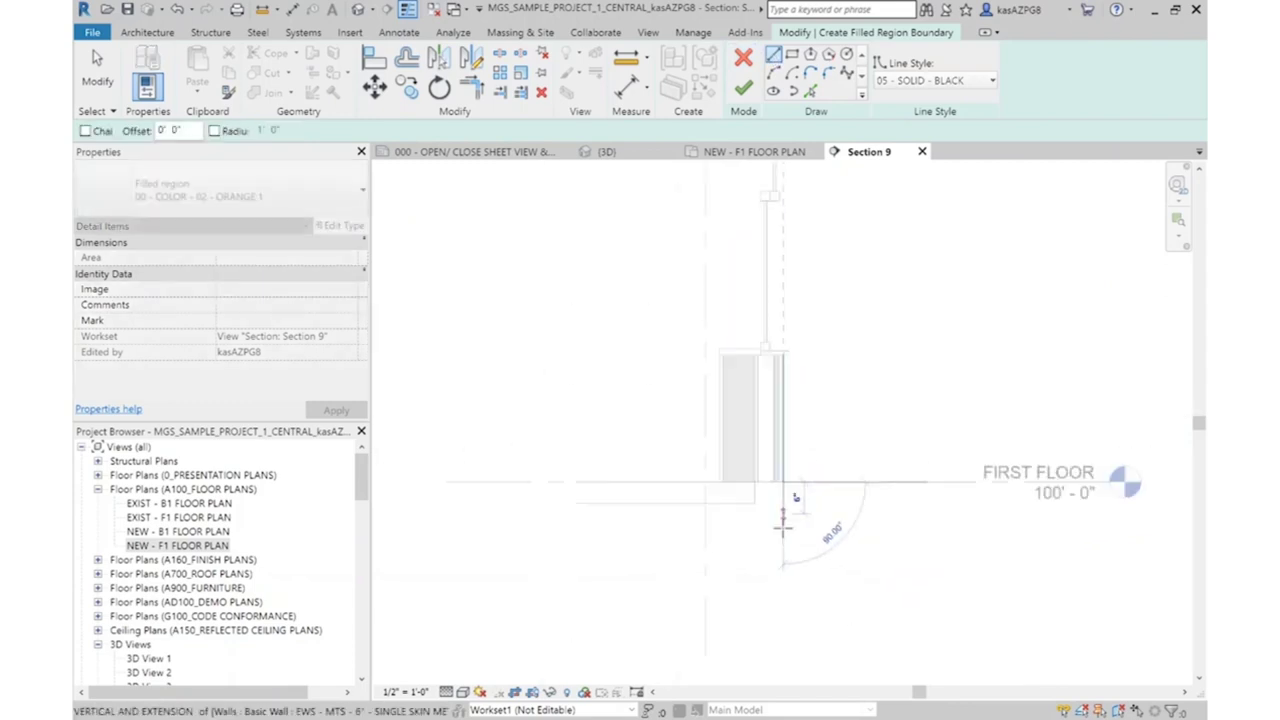
pyautogui.click(783, 584)
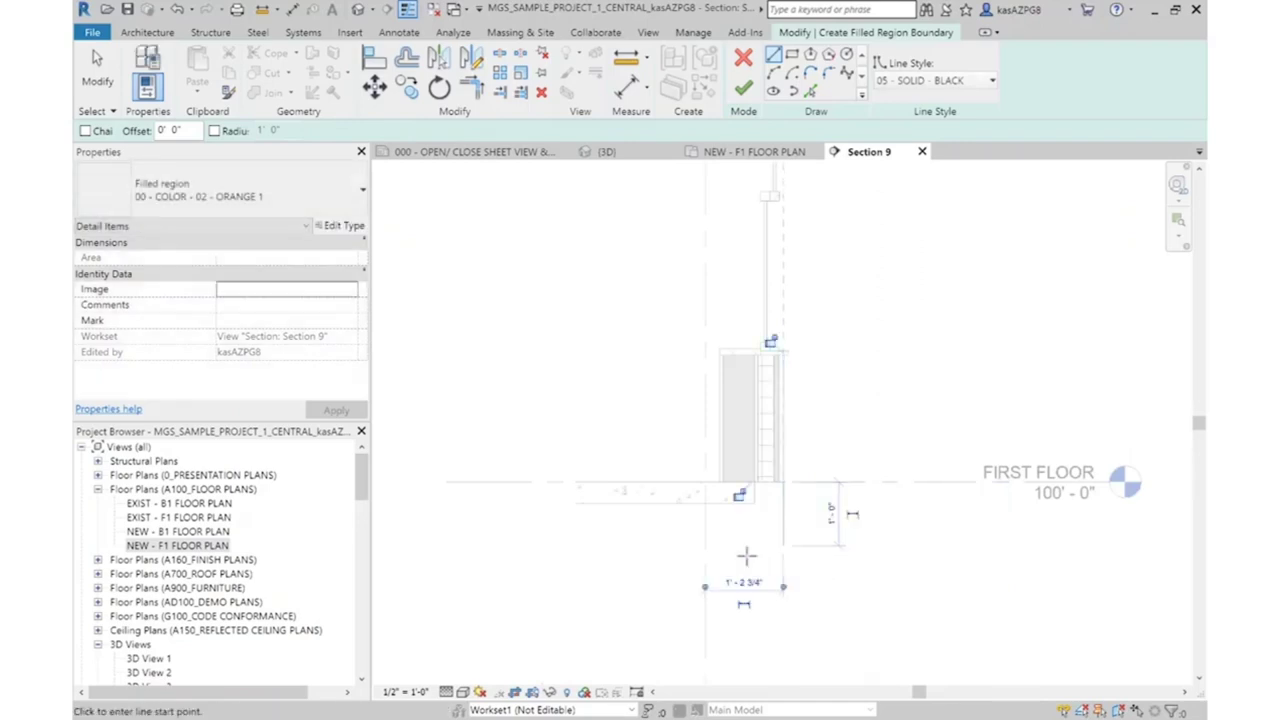
# Add a 1'-0" horizontal bottom edge toward the interior and a diagonal edge at 135° up to the slab's underside
pyautogui.click(783, 543)
pyautogui.scroll(4, 783, 543)
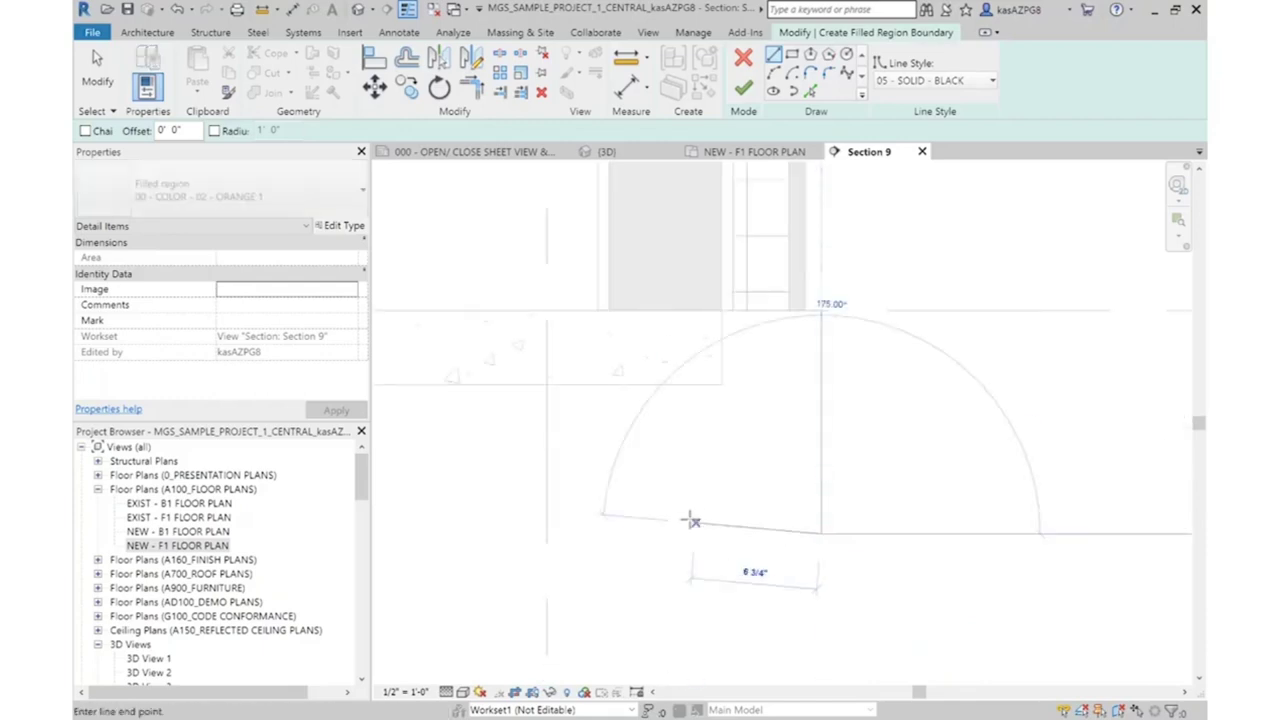
pyautogui.write('12')
pyautogui.press('Return')
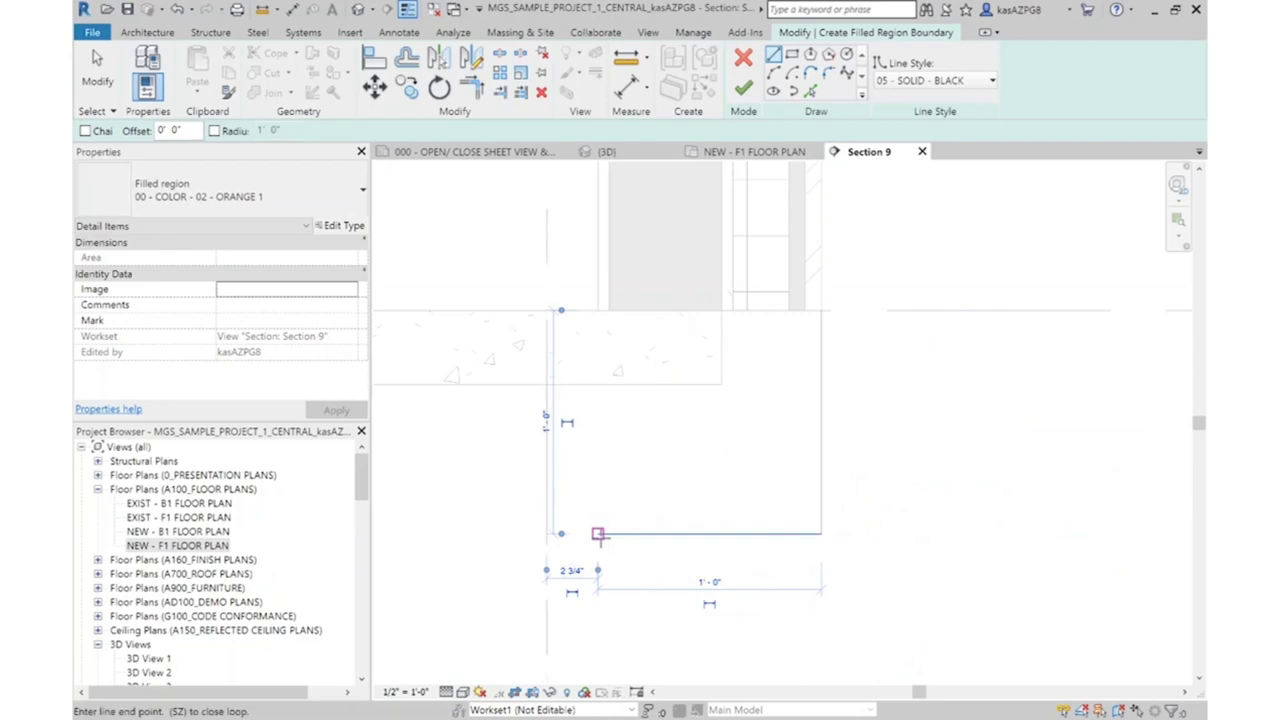
pyautogui.click(598, 534)
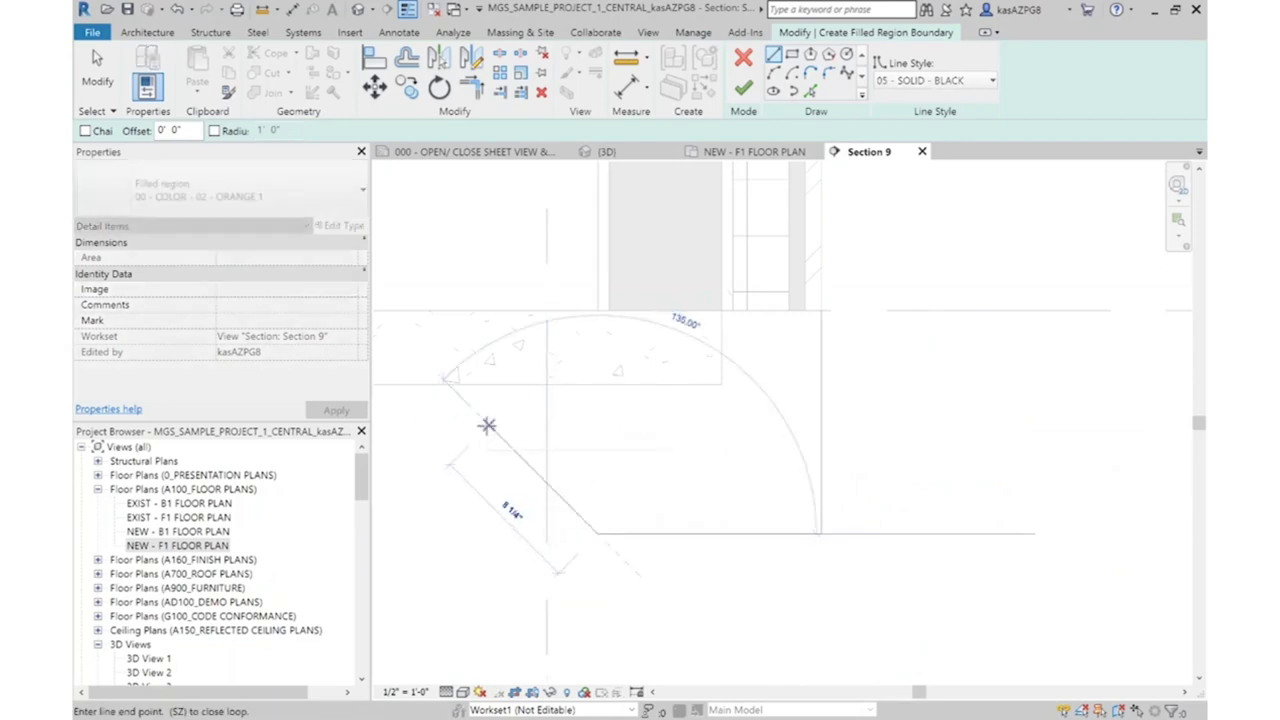
pyautogui.click(447, 384)
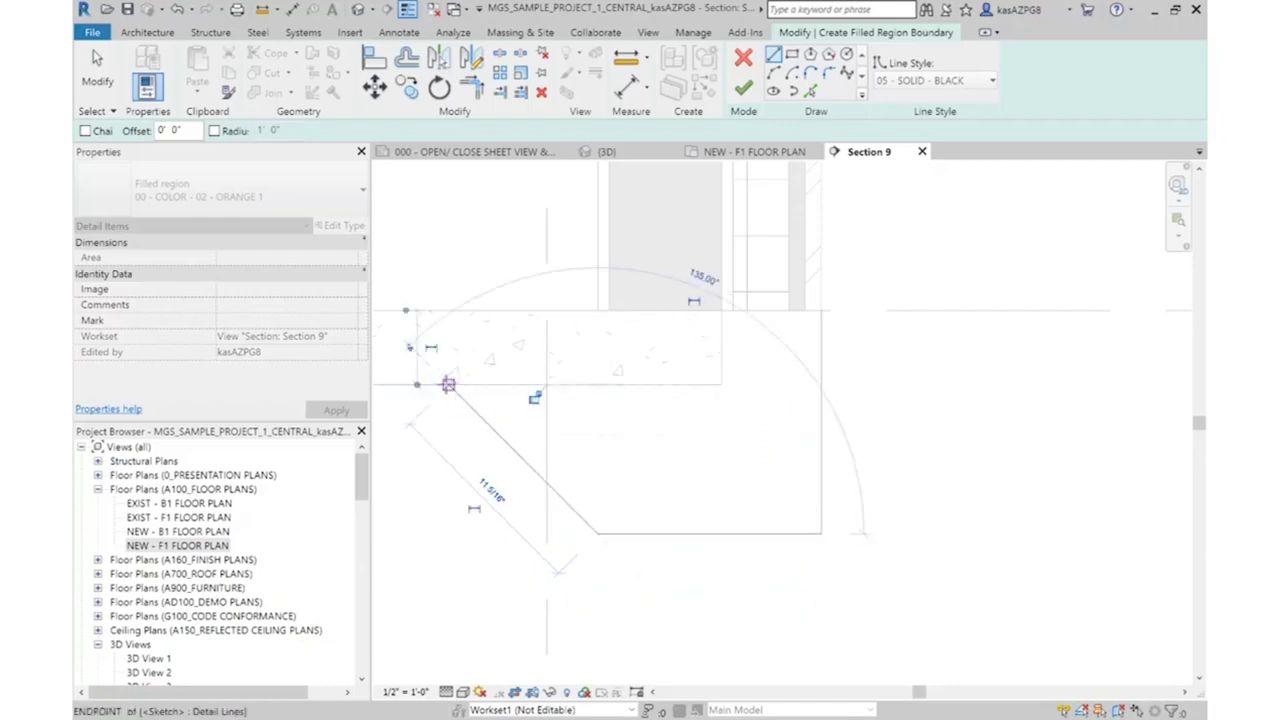
pyautogui.press('Escape')
pyautogui.scroll(-3, 790, 480)
pyautogui.press('Escape')
pyautogui.scroll(3, 651, 437)
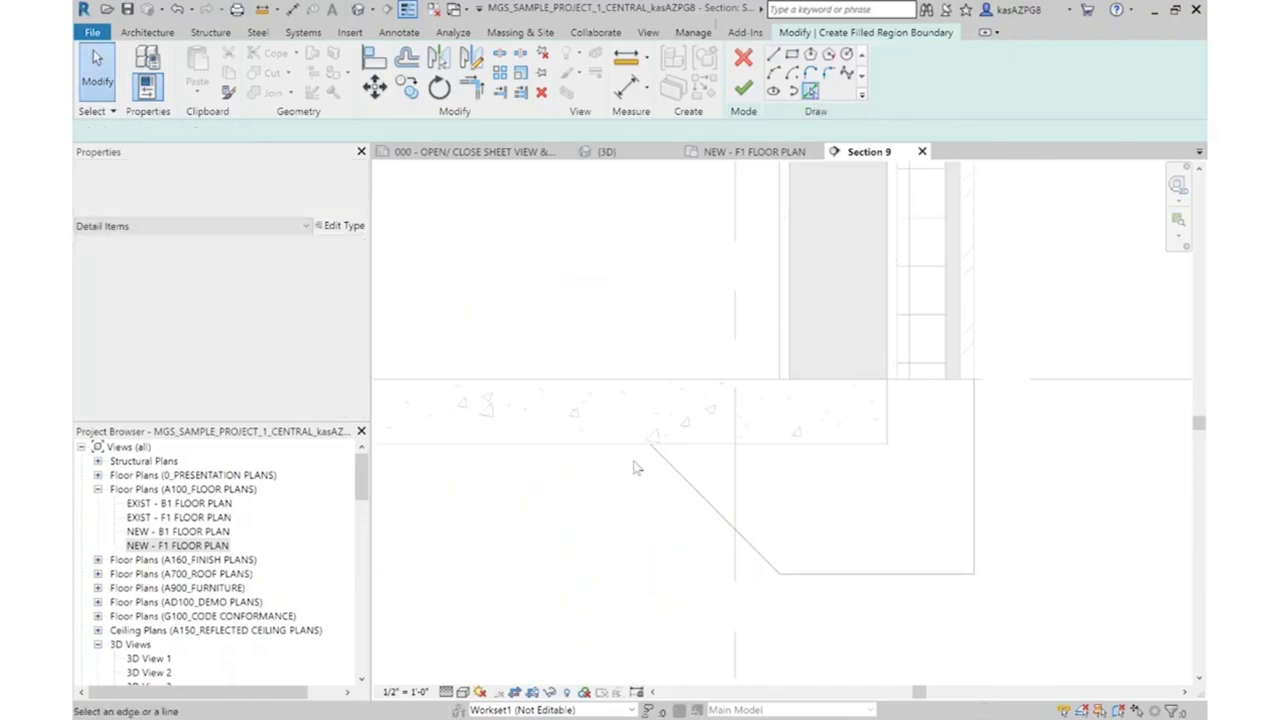
pyautogui.click(774, 54)
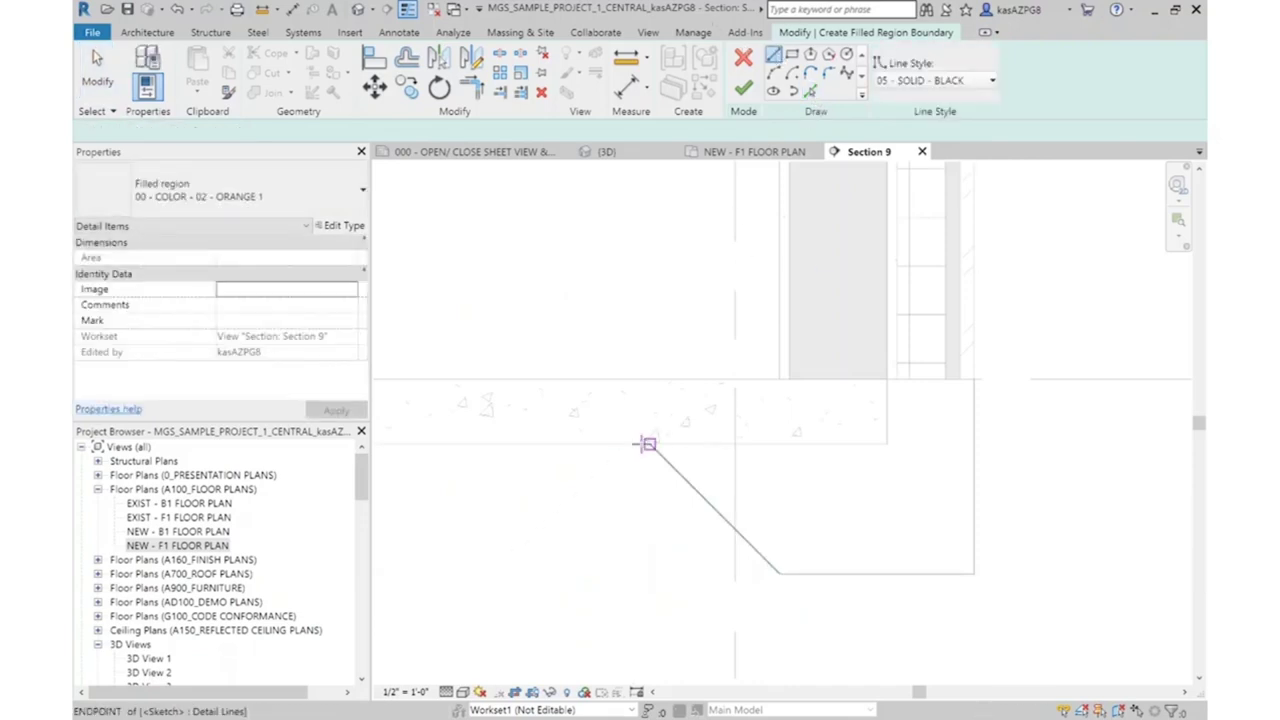
pyautogui.click(650, 443)
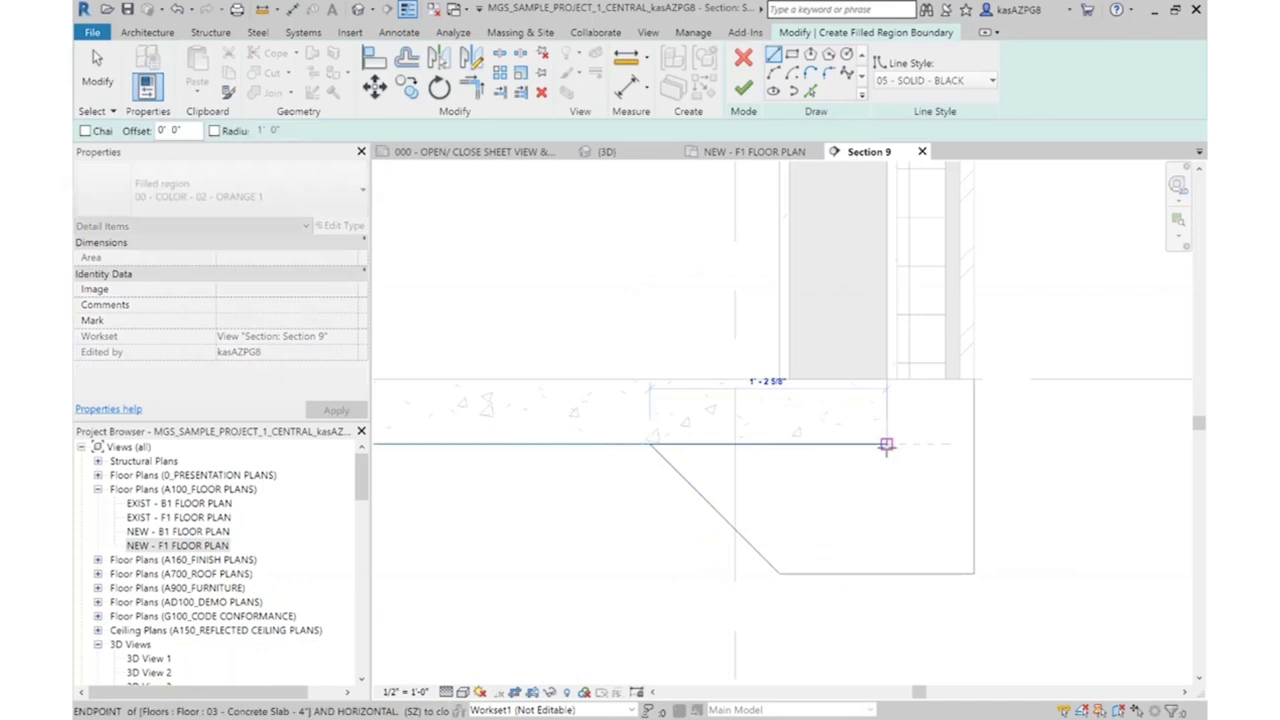
pyautogui.press('Escape')
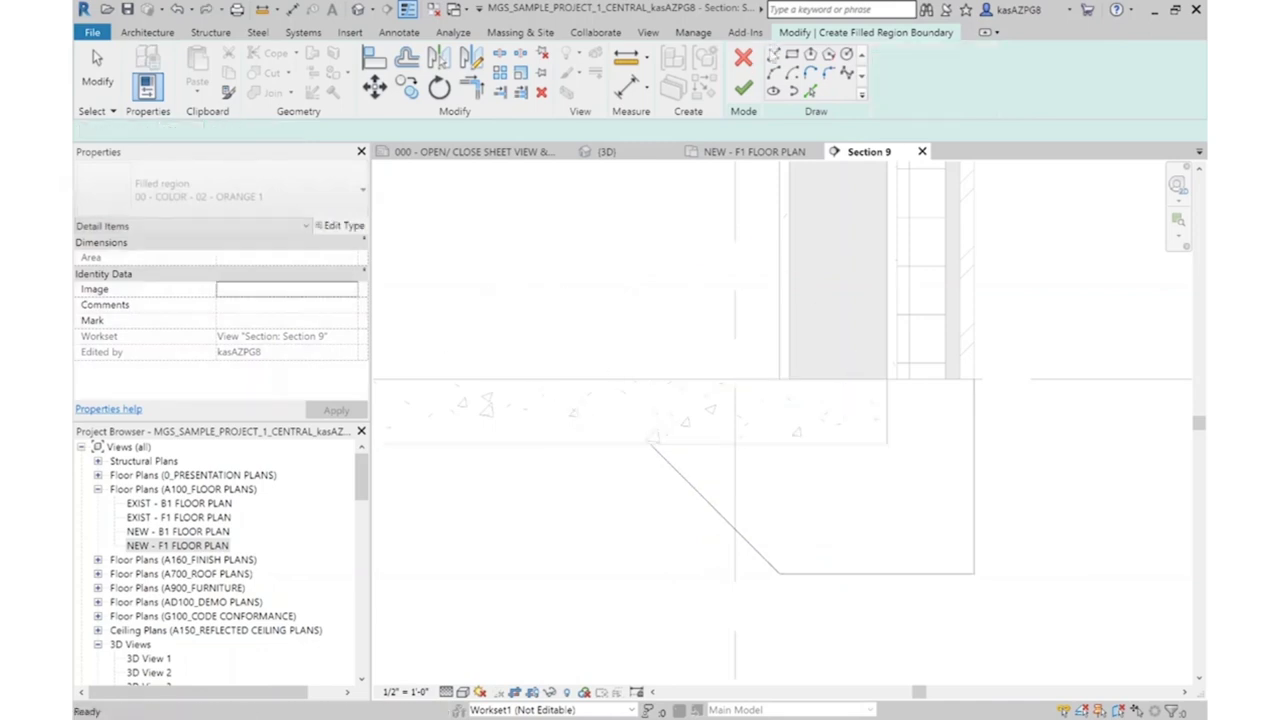
# Close the filled region boundary along the slab's underside, up its cropped end and across its top to the wall's outer corner
pyautogui.click(648, 443)
pyautogui.scroll(-2, 868, 494)
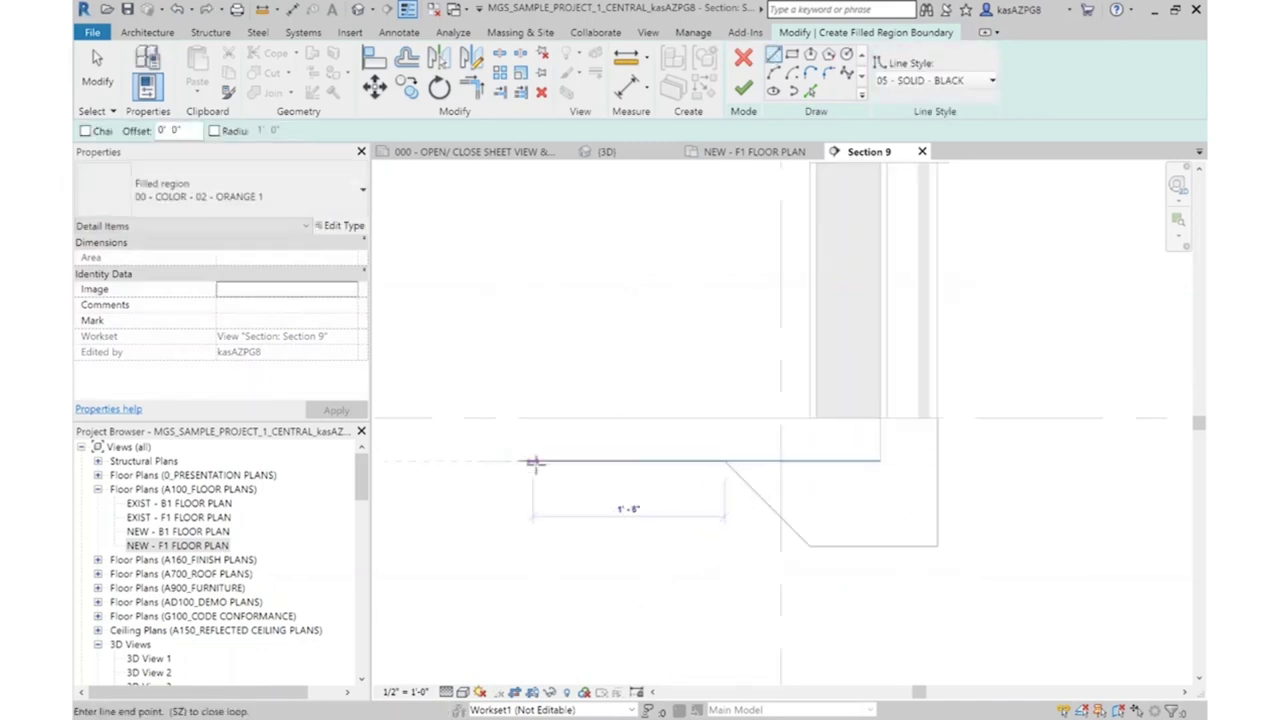
pyautogui.press('Escape')
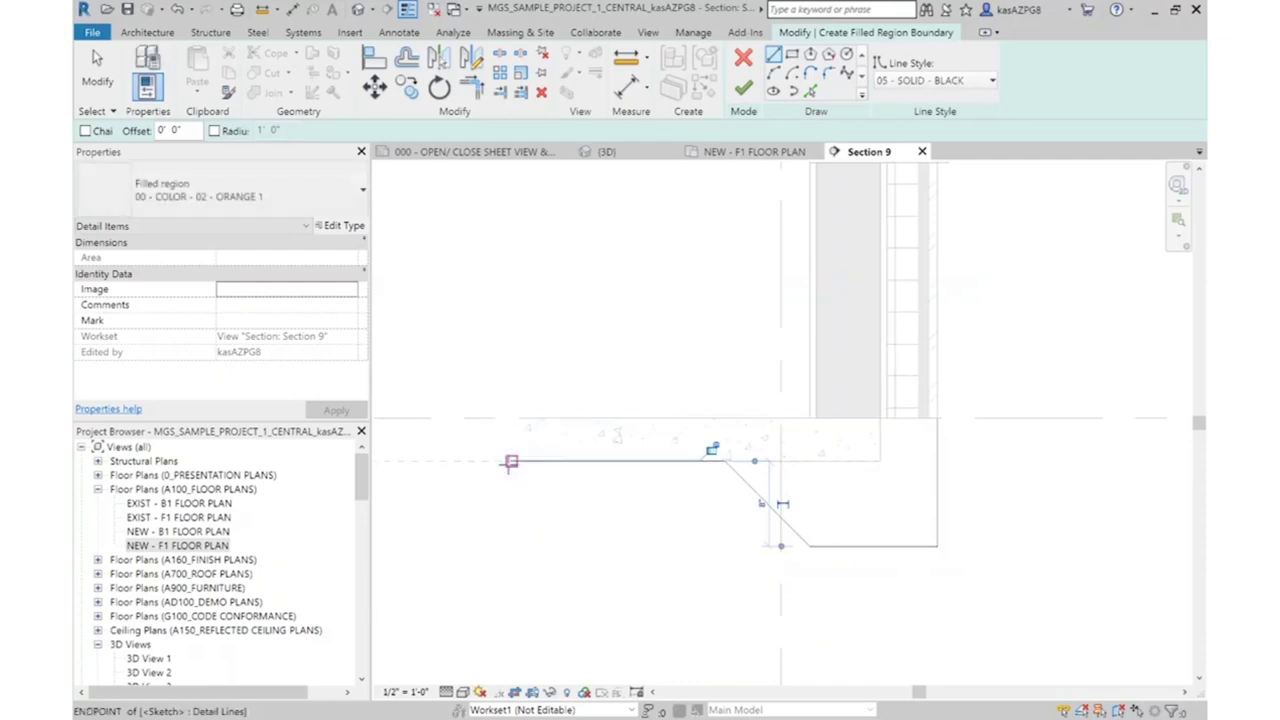
pyautogui.click(509, 457)
pyautogui.press('Escape')
pyautogui.scroll(2, 830, 422)
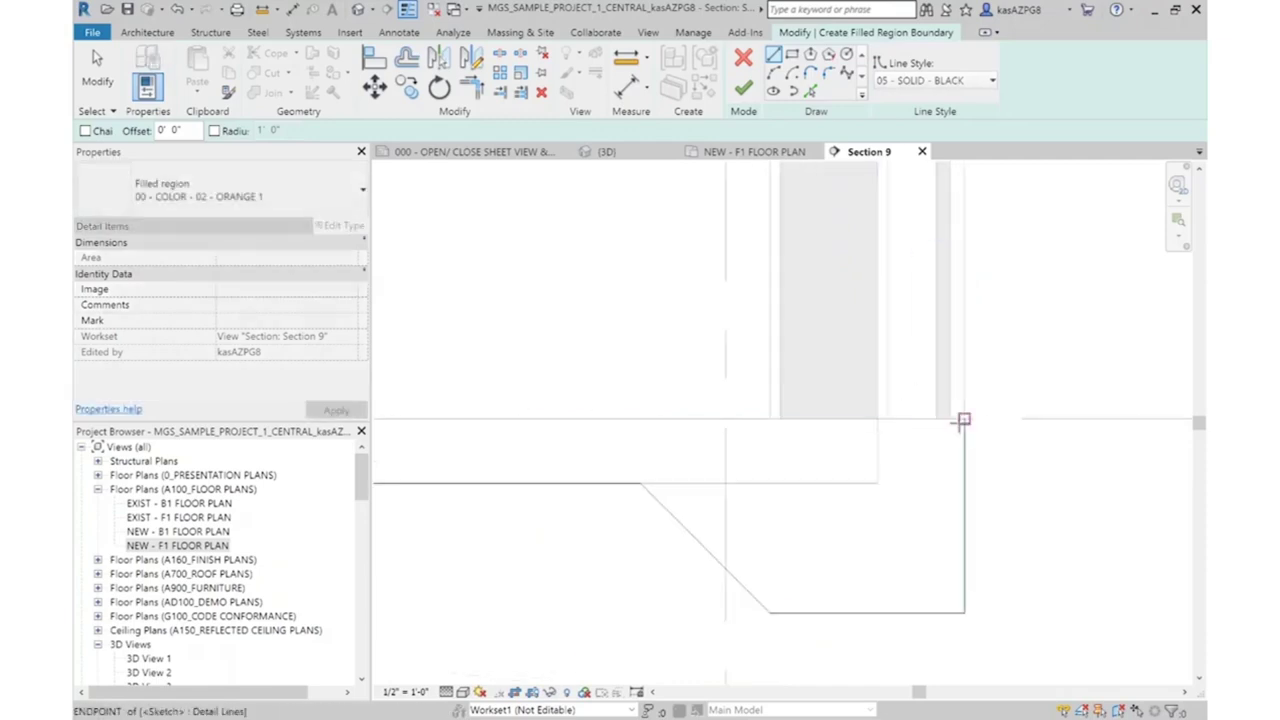
pyautogui.click(964, 418)
pyautogui.scroll(-2, 964, 418)
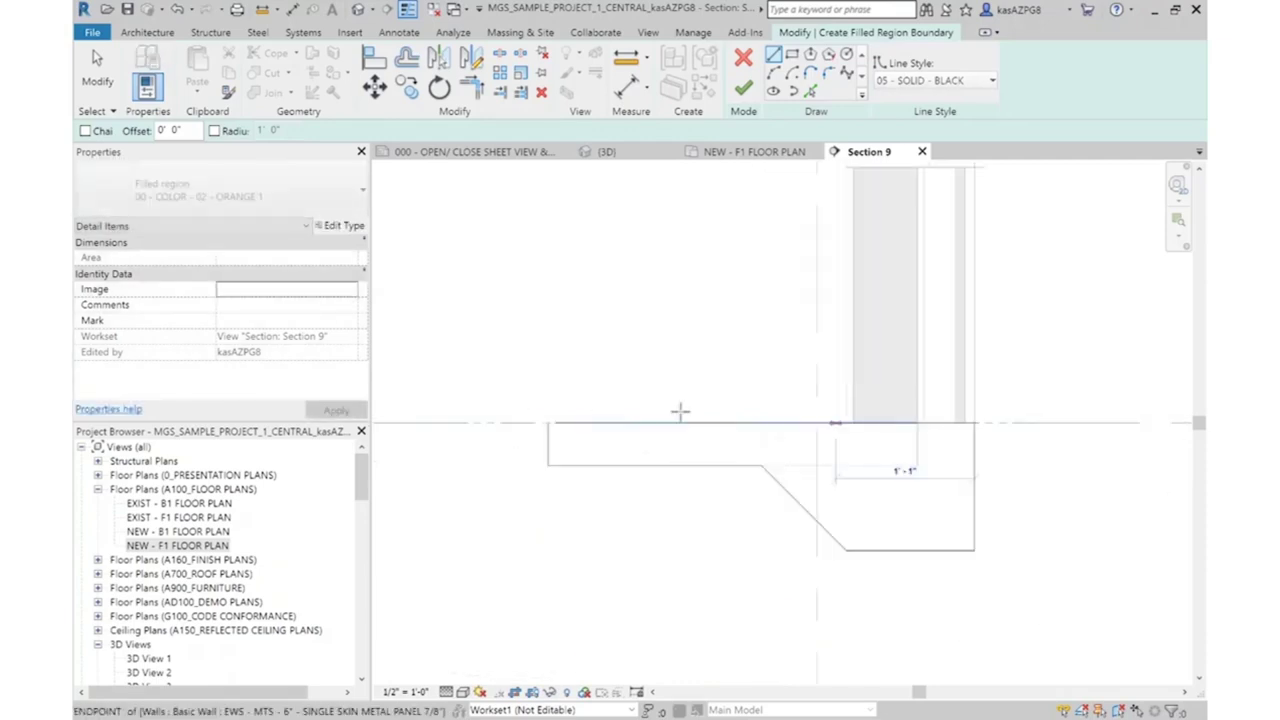
pyautogui.click(548, 423)
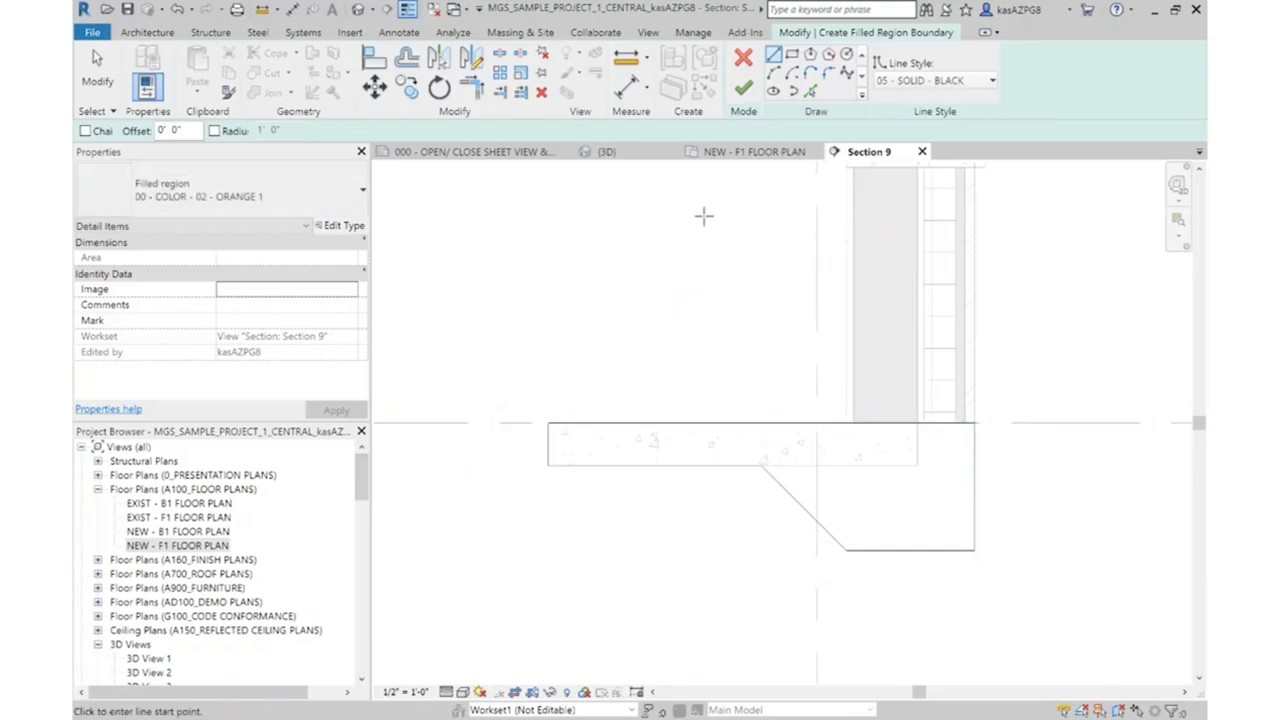
# Assign the filled region type 03 - CONCRETE - 1 - BLACK - O and finish the turned-down slab edge sketch
pyautogui.click(172, 198)
pyautogui.write('con')
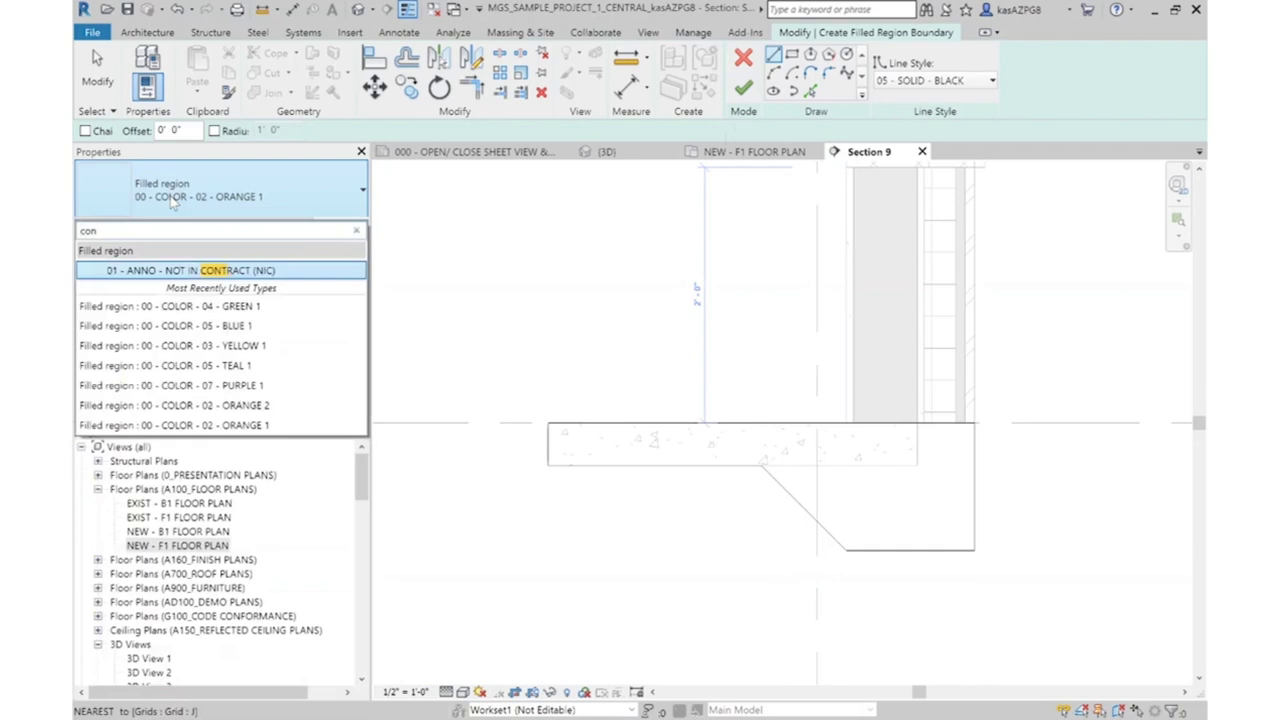
pyautogui.write('trcrete')
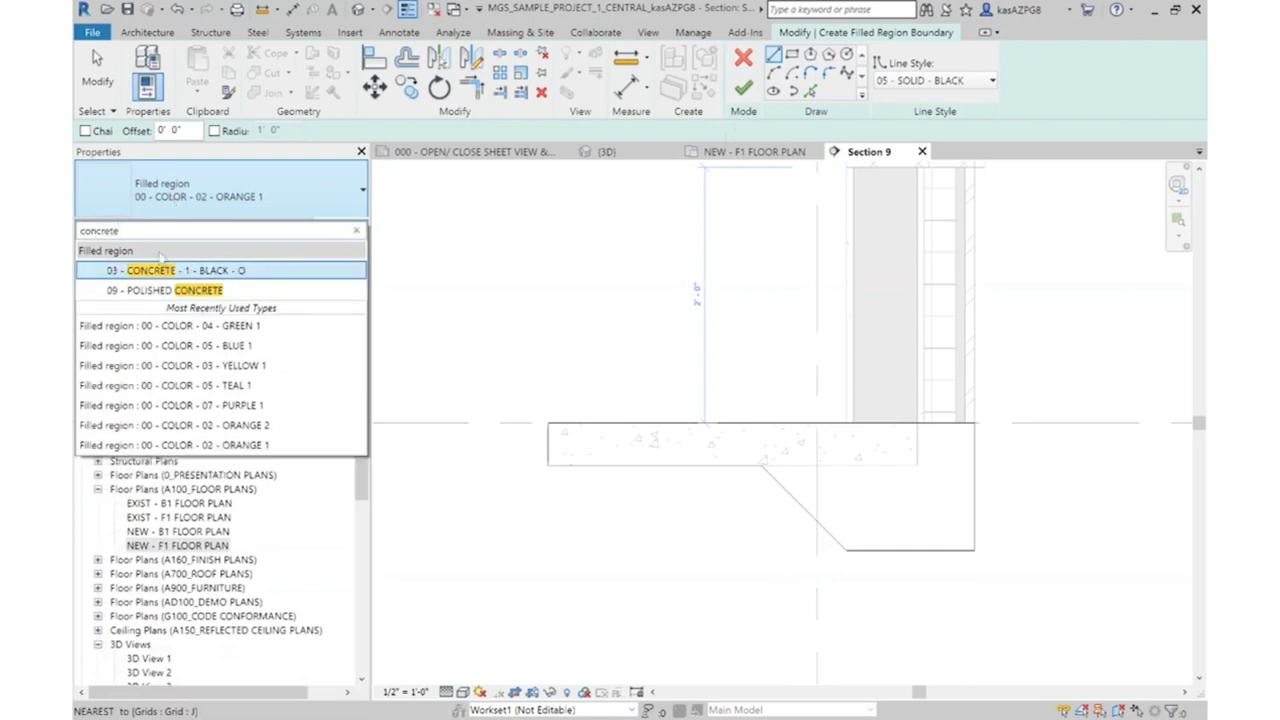
pyautogui.click(165, 271)
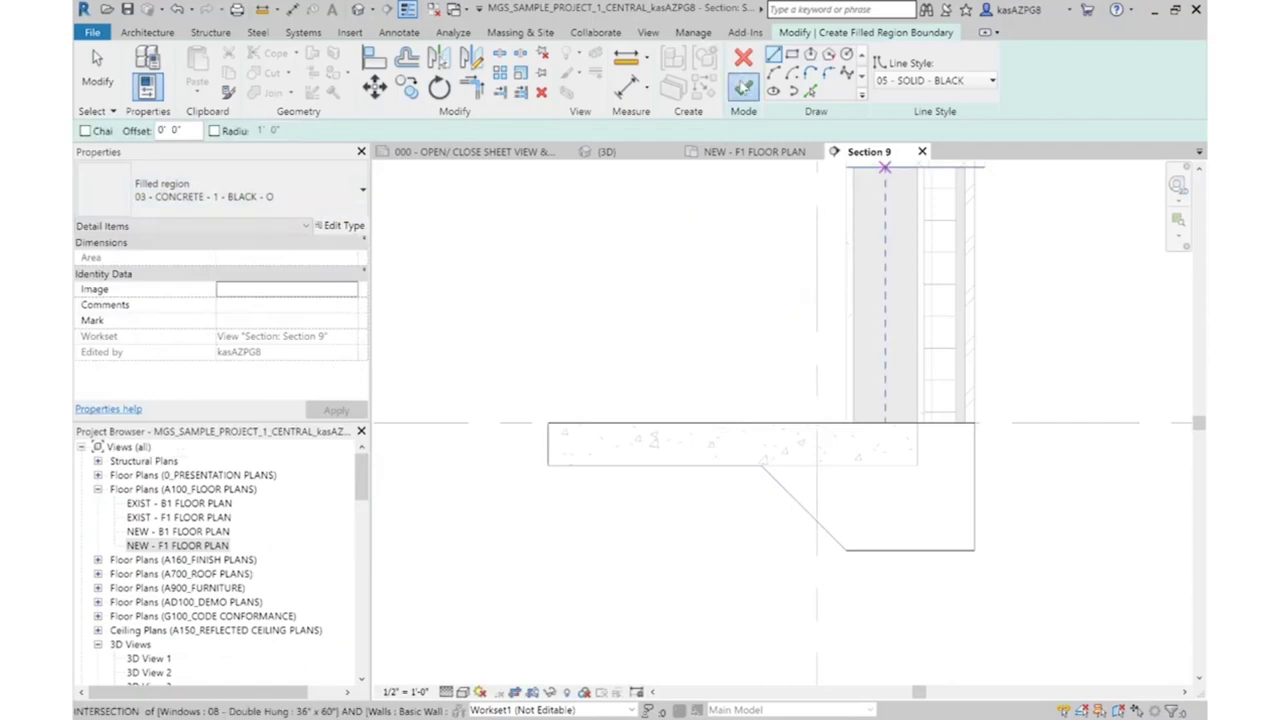
pyautogui.click(743, 88)
pyautogui.click(1140, 555)
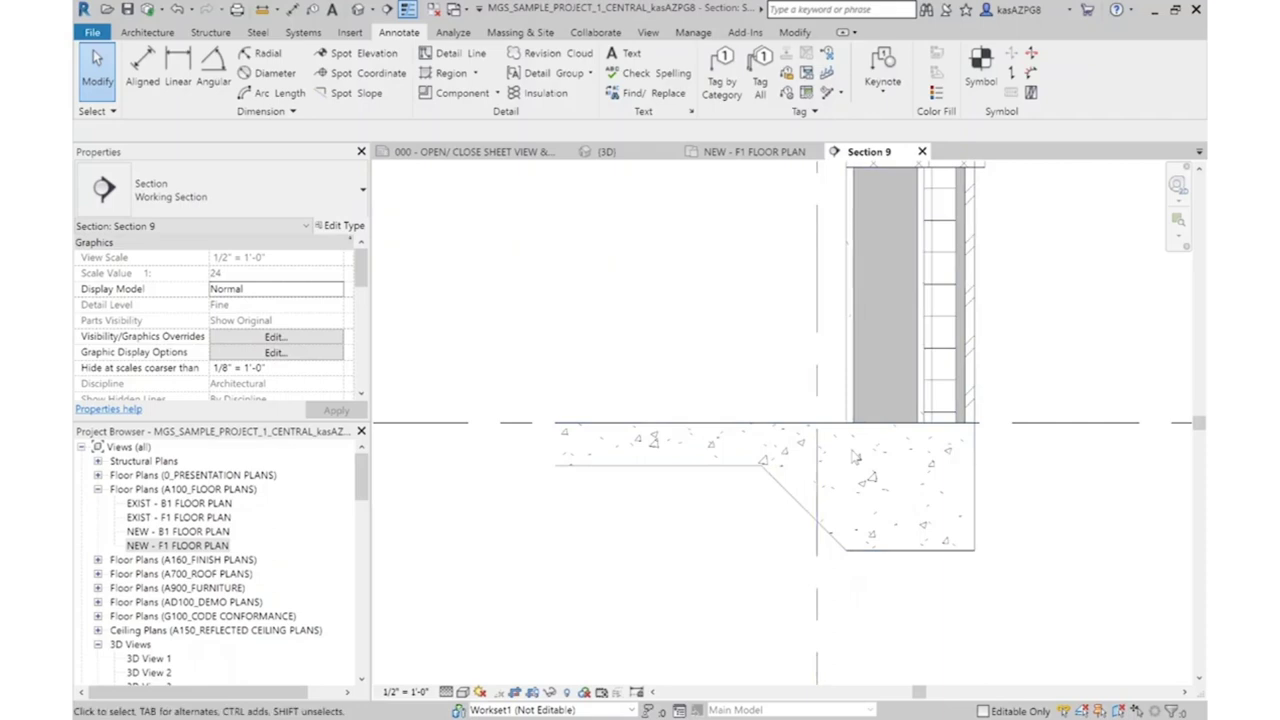
pyautogui.scroll(-5, 730, 486)
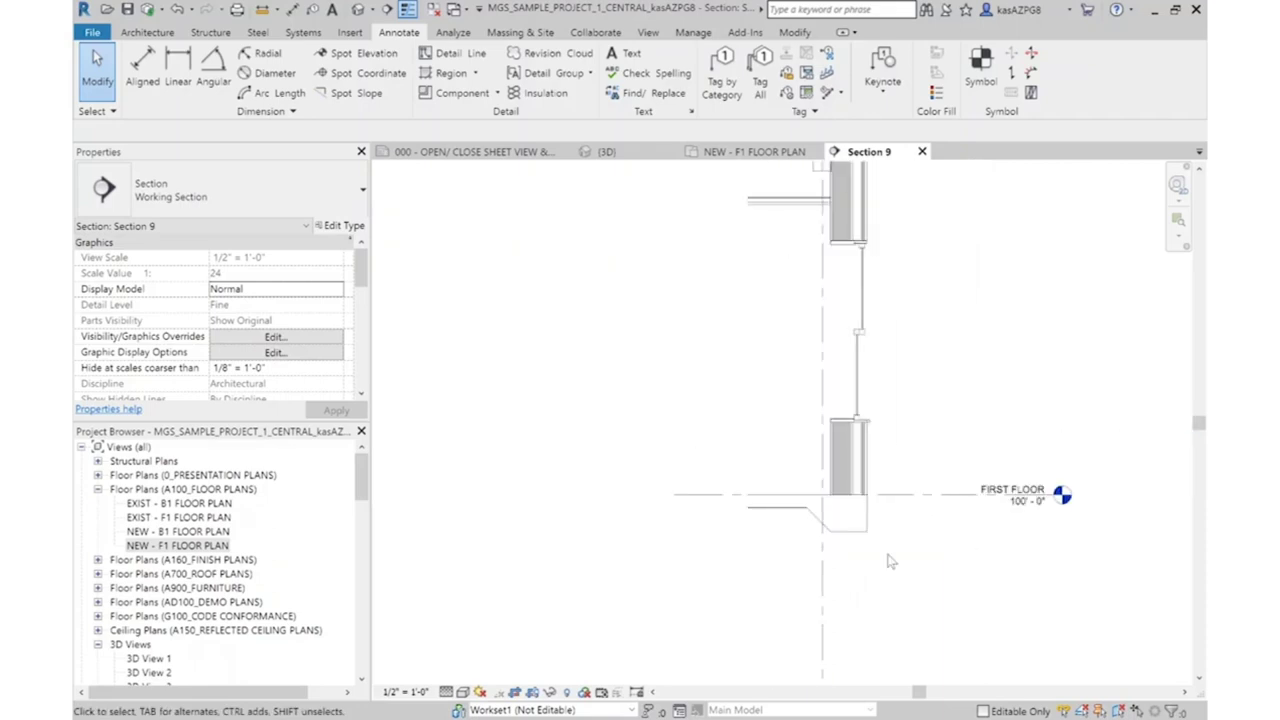
pyautogui.scroll(4, 906, 552)
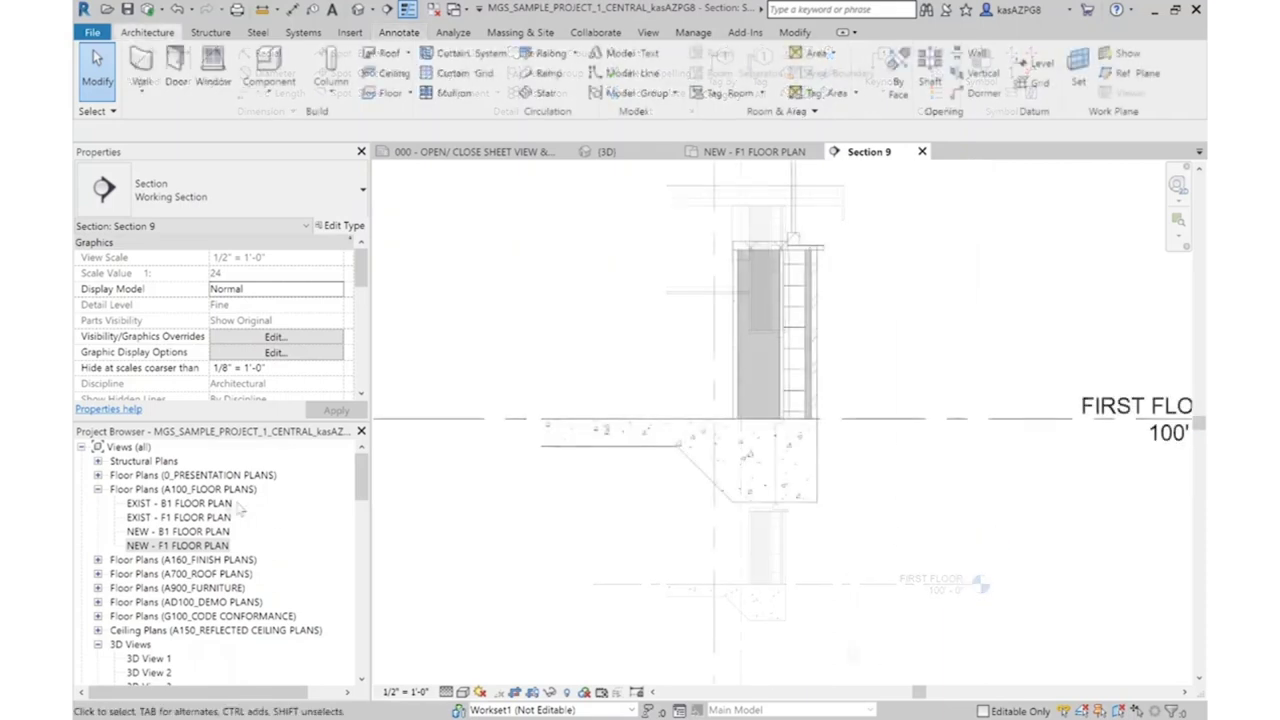
# Open the VISUAL COMPONENT LIBARY drafting view and copy the 3 1/2" polyisocyanurate board insulation detail item
pyautogui.scroll(-6, 276, 518)
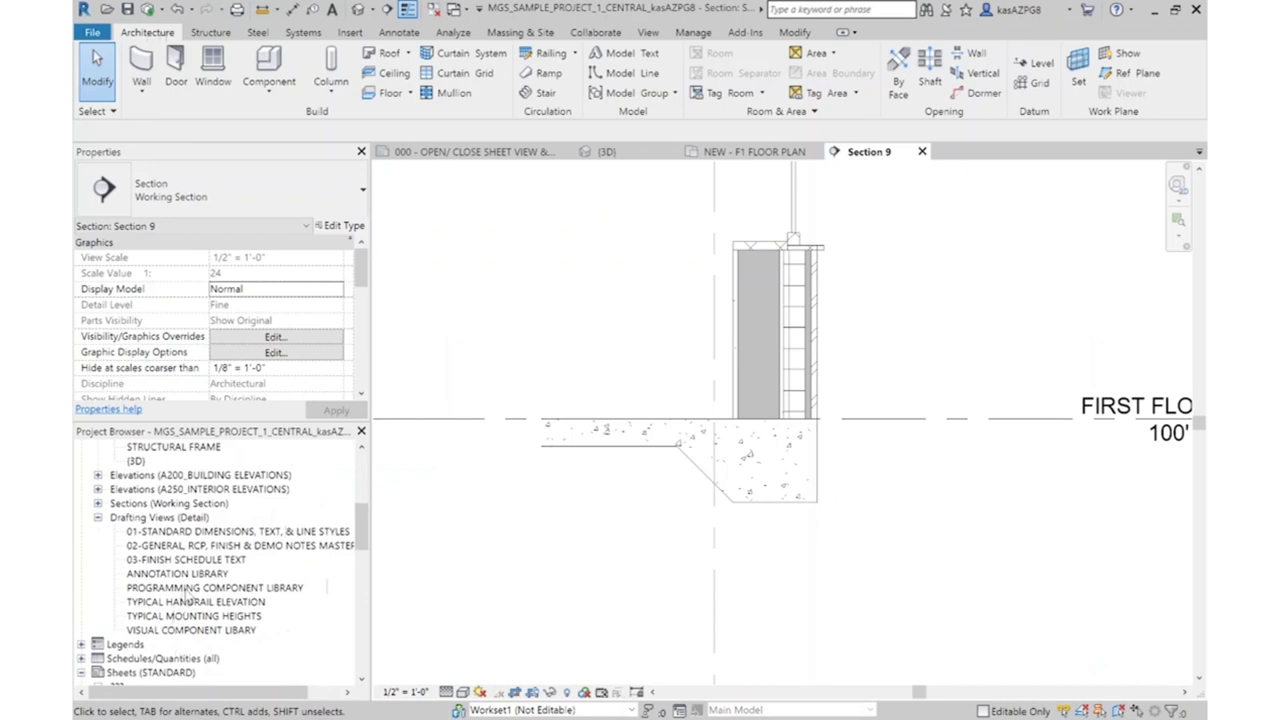
pyautogui.click(150, 633)
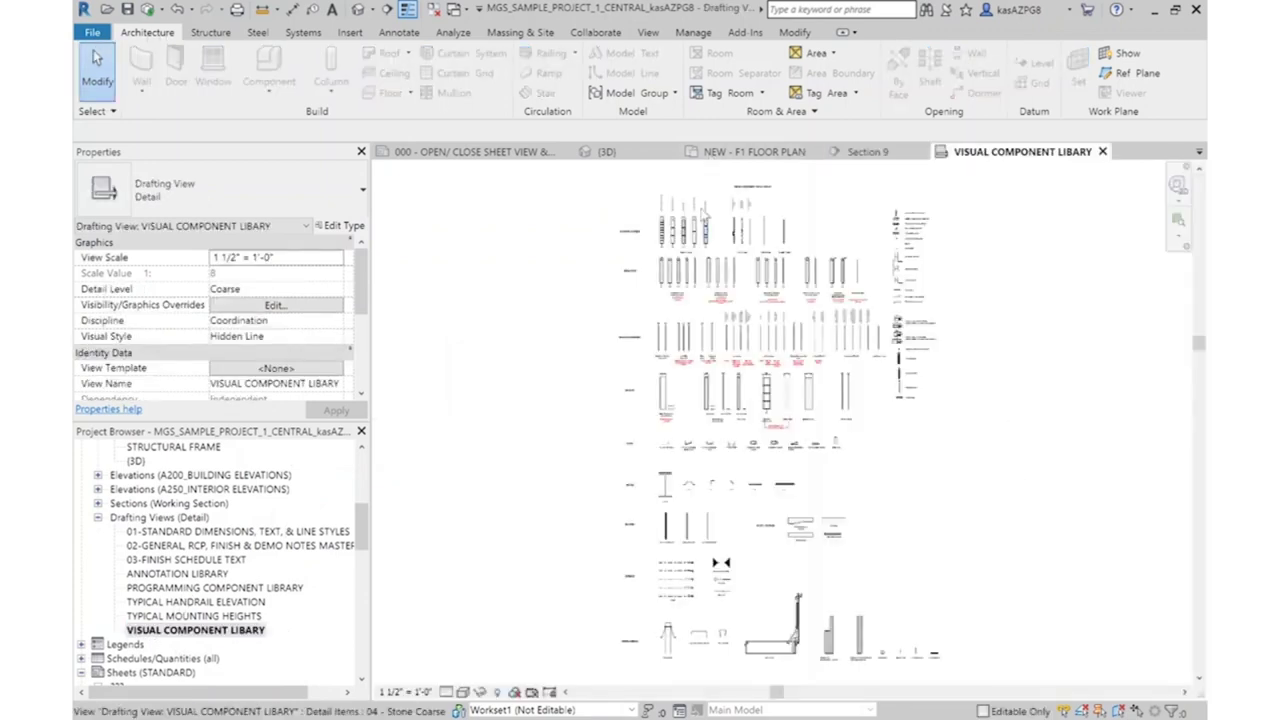
pyautogui.scroll(4, 600, 218)
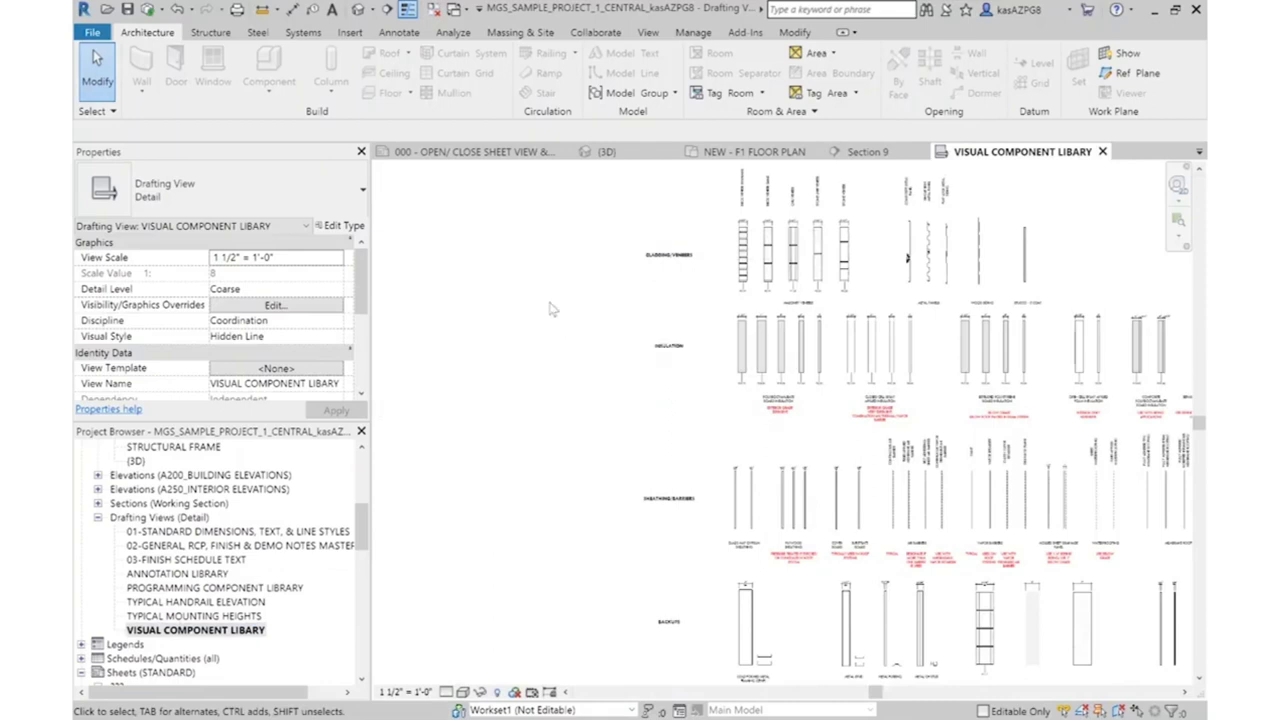
pyautogui.scroll(-4, 560, 314)
pyautogui.scroll(5, 716, 617)
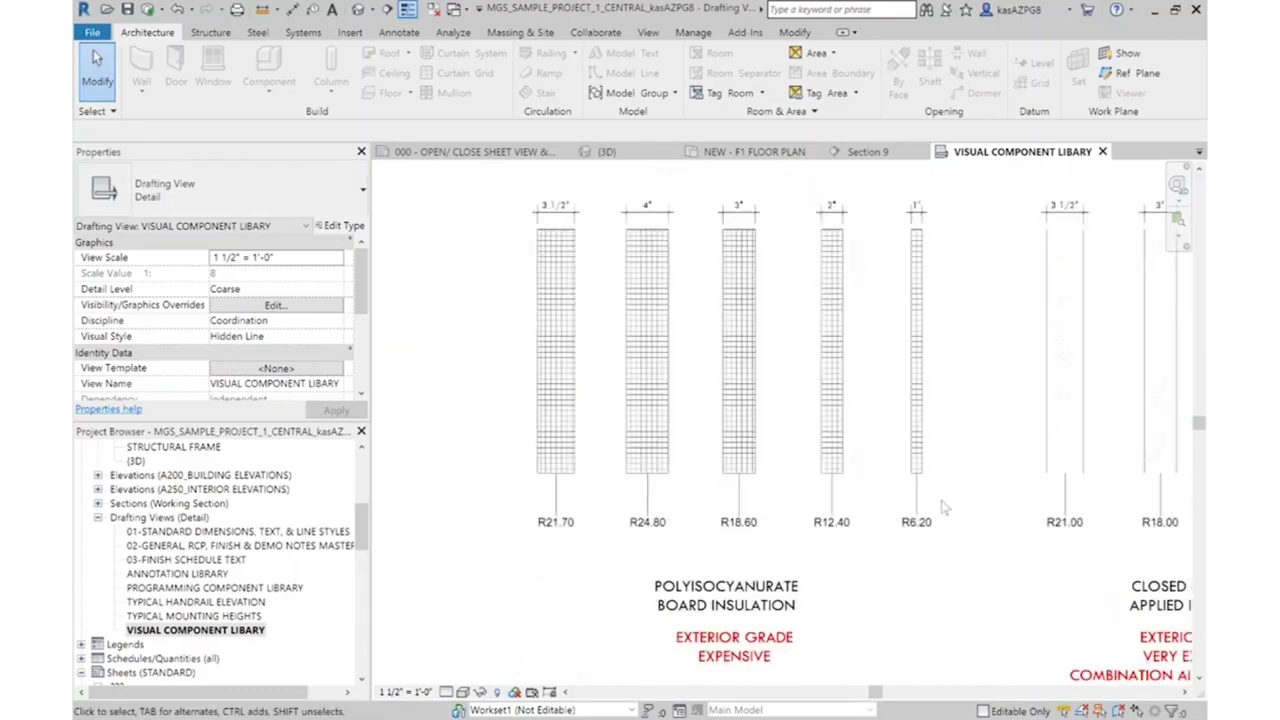
pyautogui.scroll(-2, 665, 432)
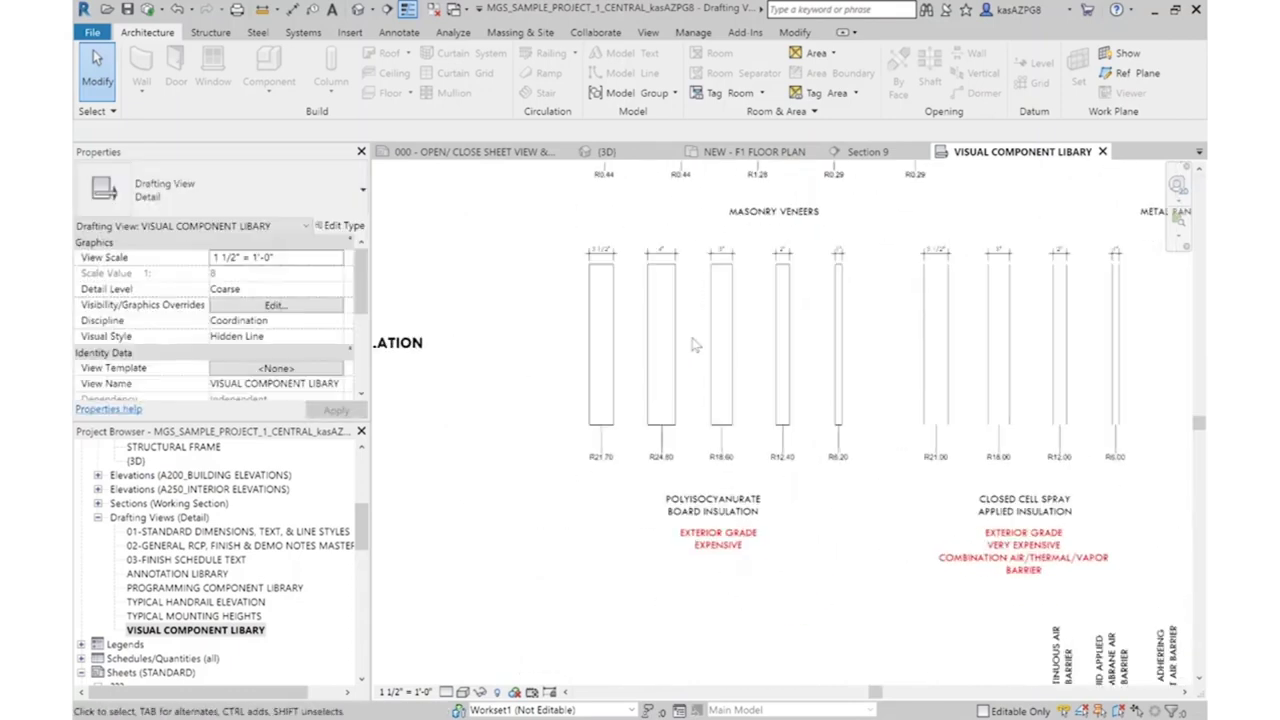
pyautogui.scroll(3, 693, 343)
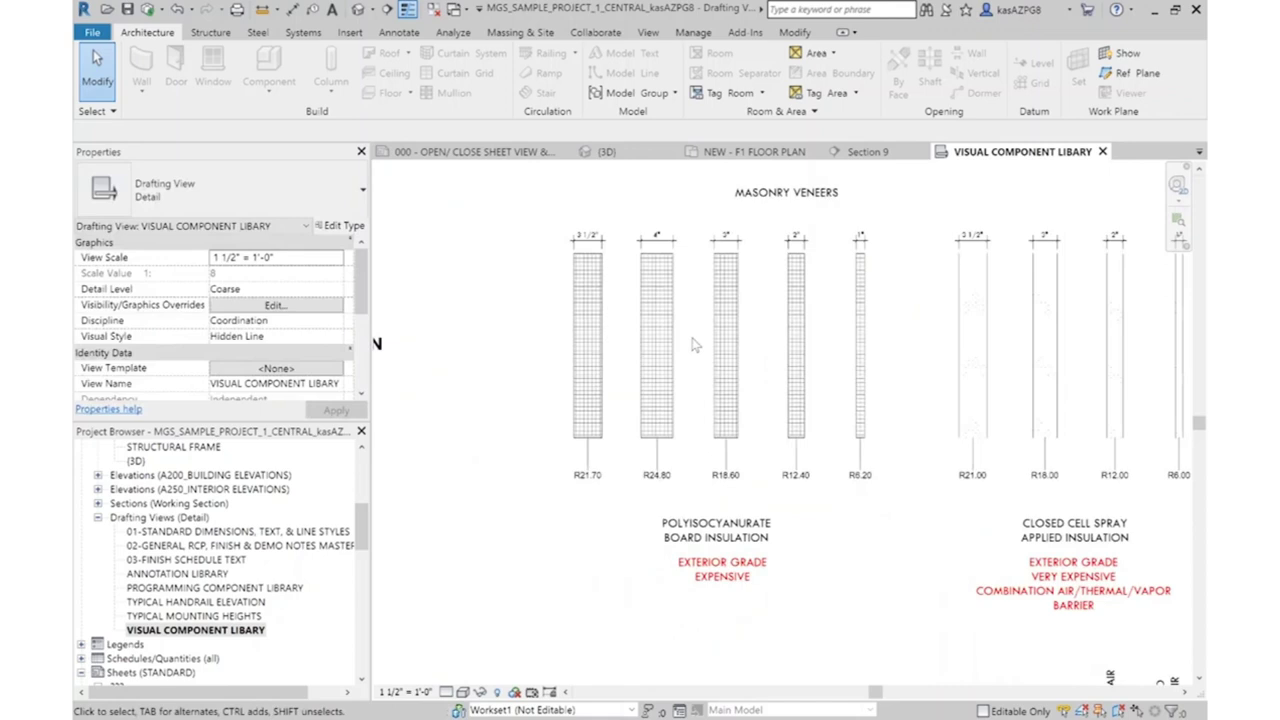
pyautogui.scroll(1, 660, 352)
pyautogui.click(598, 298)
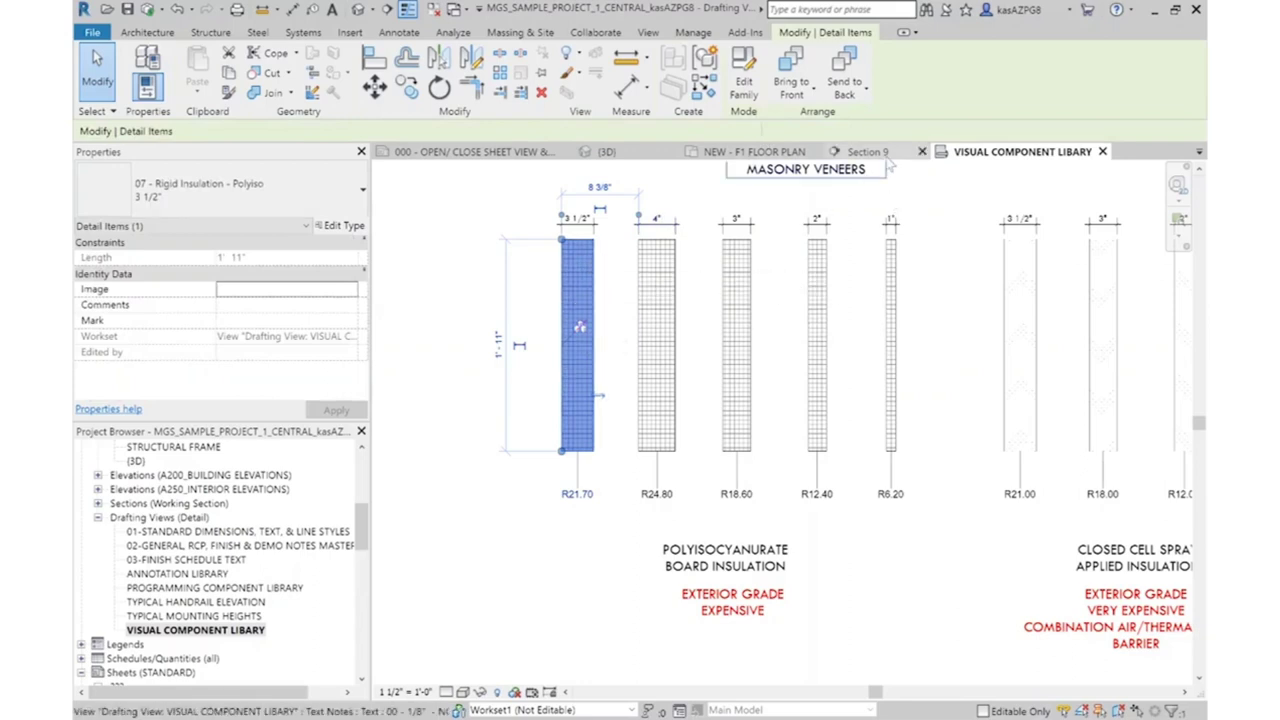
# Paste the copied 3 1/2" rigid insulation into Section 9, just outside the turned-down slab edge
pyautogui.click(866, 151)
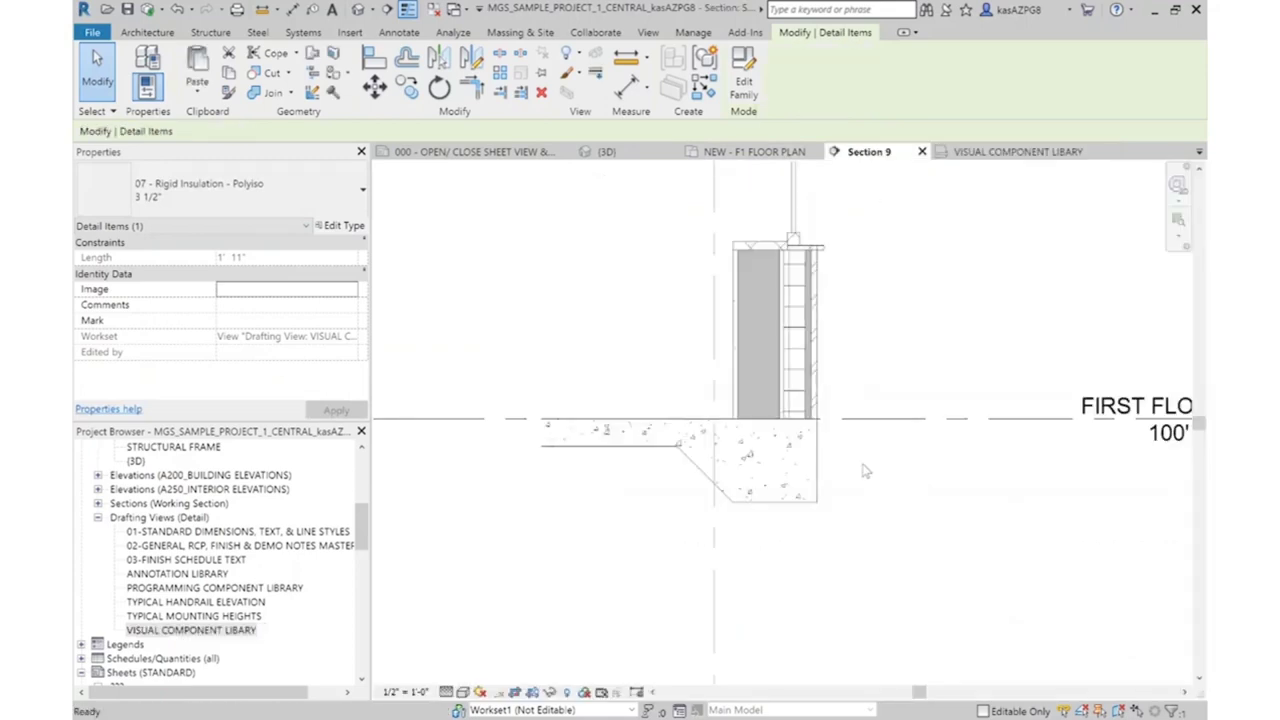
pyautogui.hotkey('ctrl', 'v')
pyautogui.click(848, 562)
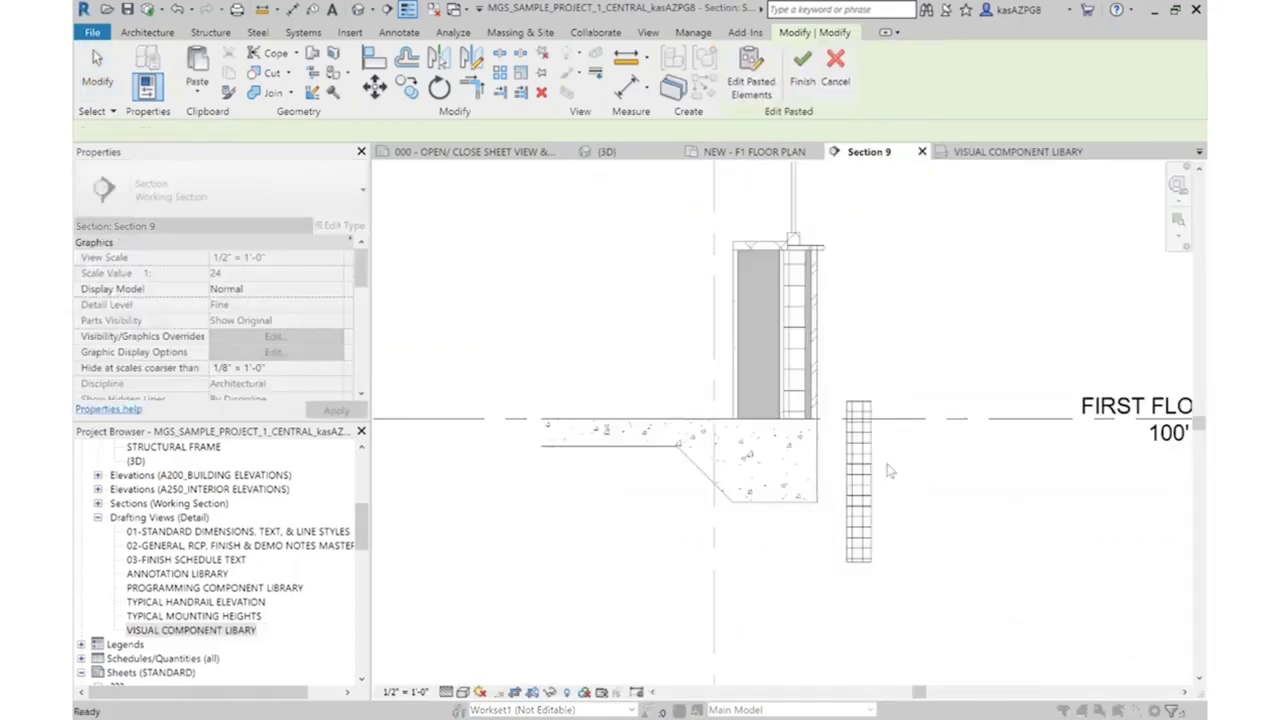
# Rotate the pasted insulation 90° and move it against the slab's underside, ending where the diagonal edge starts
pyautogui.click(866, 519)
pyautogui.click(440, 88)
pyautogui.click(866, 280)
pyautogui.write('90')
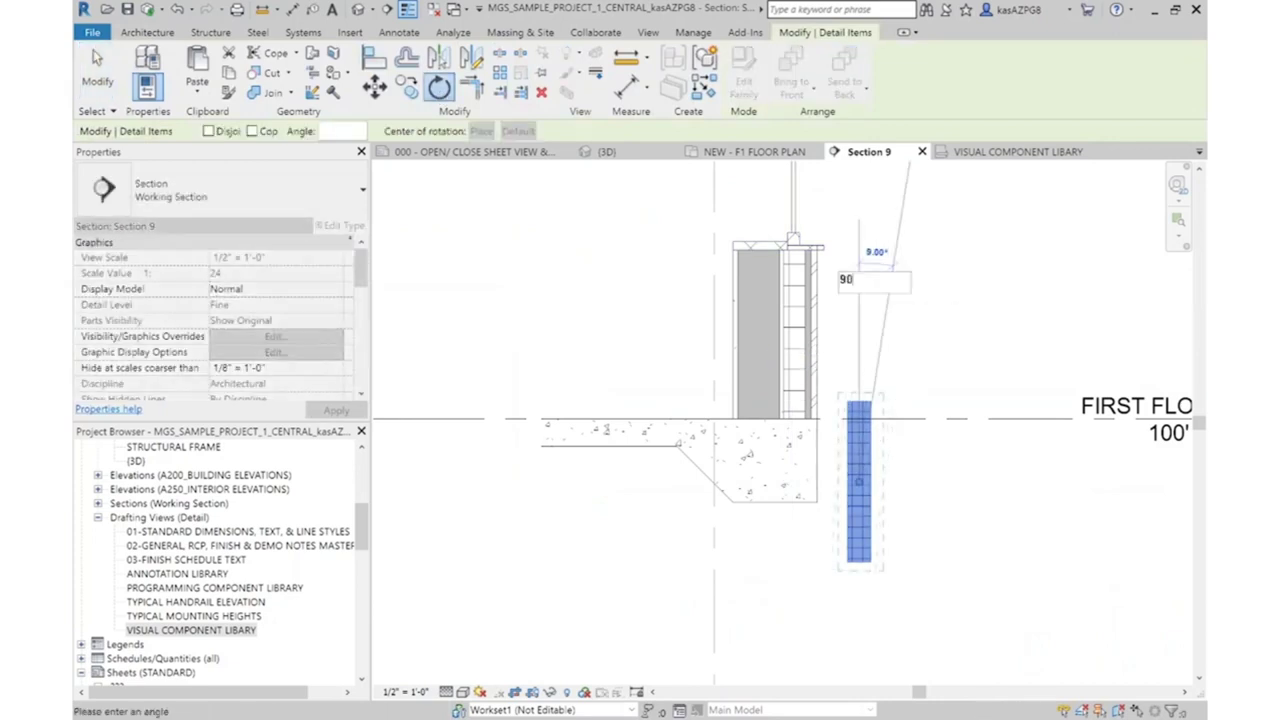
pyautogui.press('Return')
pyautogui.moveTo(860, 481); pyautogui.dragTo(577, 477)
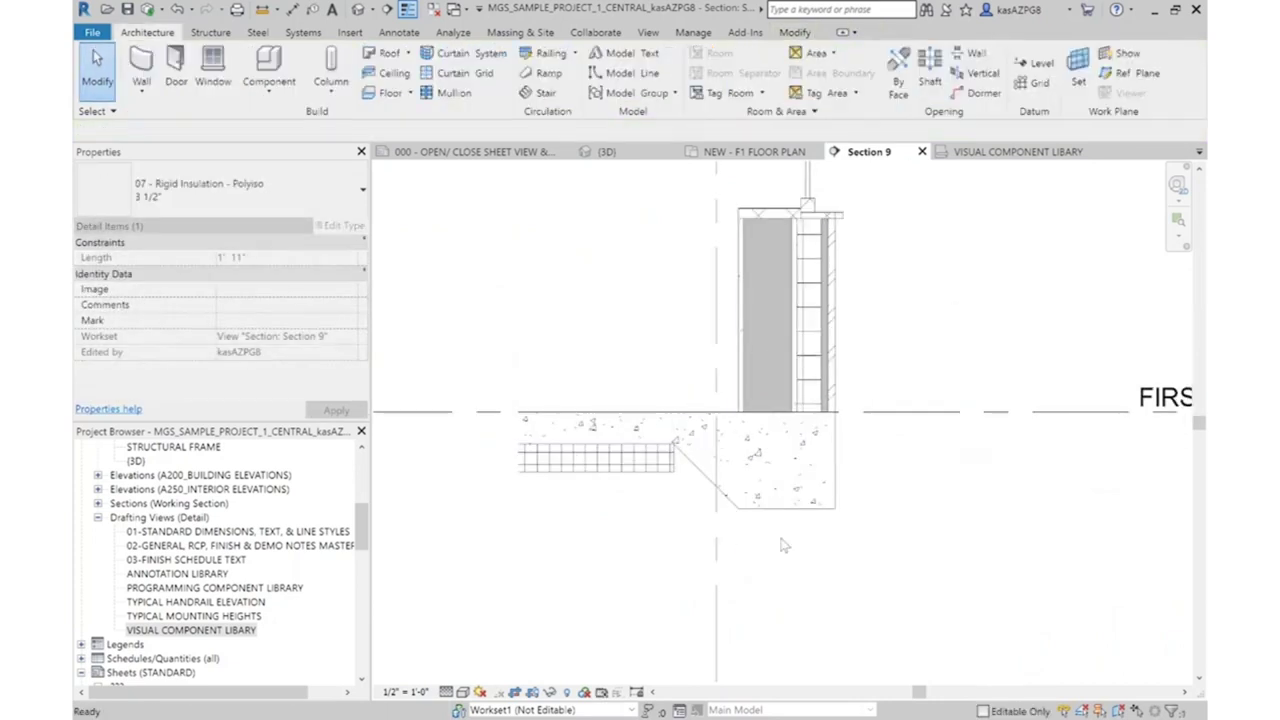
# Create a similar 3 1/2" insulation strip down the full outer face of the turned-down slab edge
pyautogui.click(635, 462)
pyautogui.rightClick(640, 466)
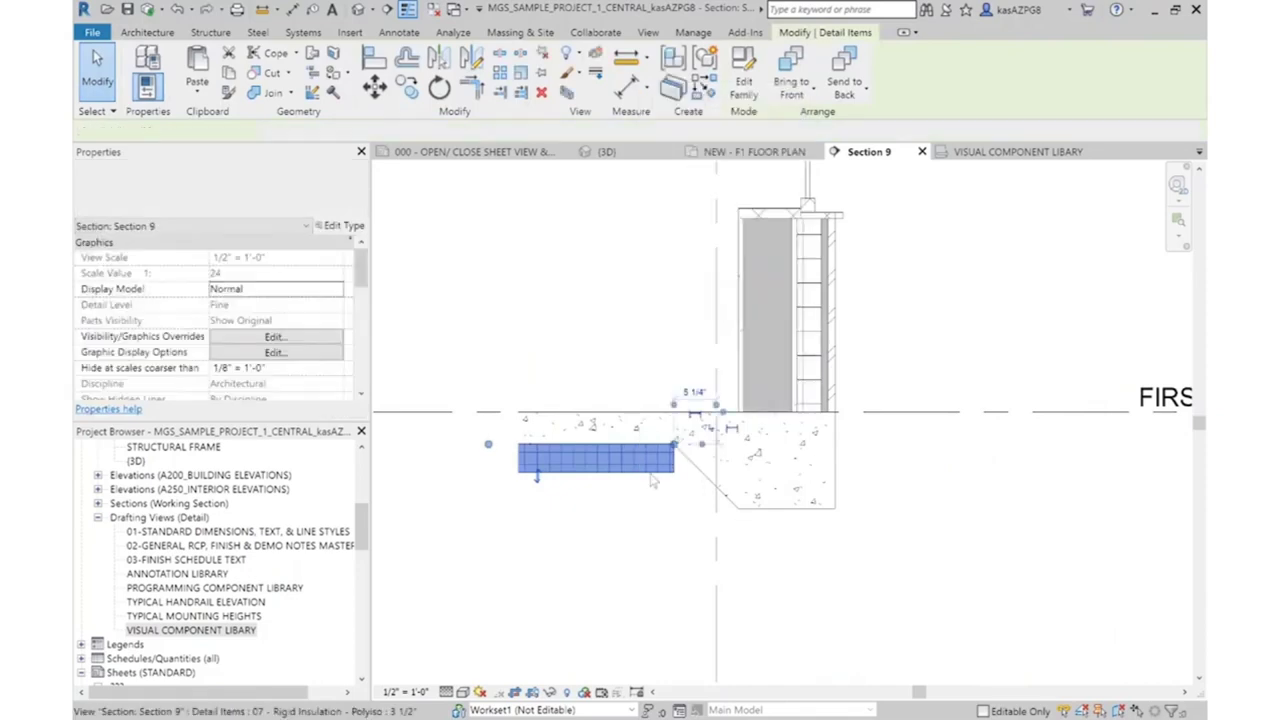
pyautogui.click(635, 462)
pyautogui.rightClick(640, 466)
pyautogui.click(741, 263)
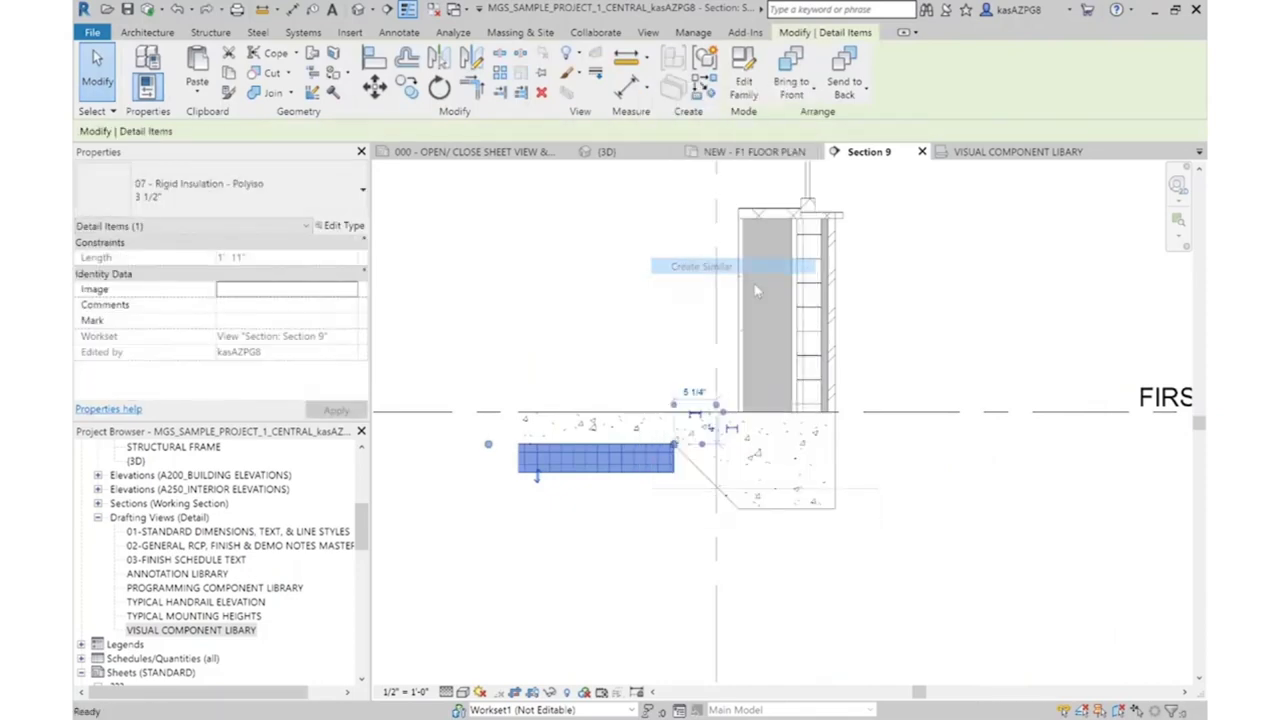
pyautogui.click(835, 413)
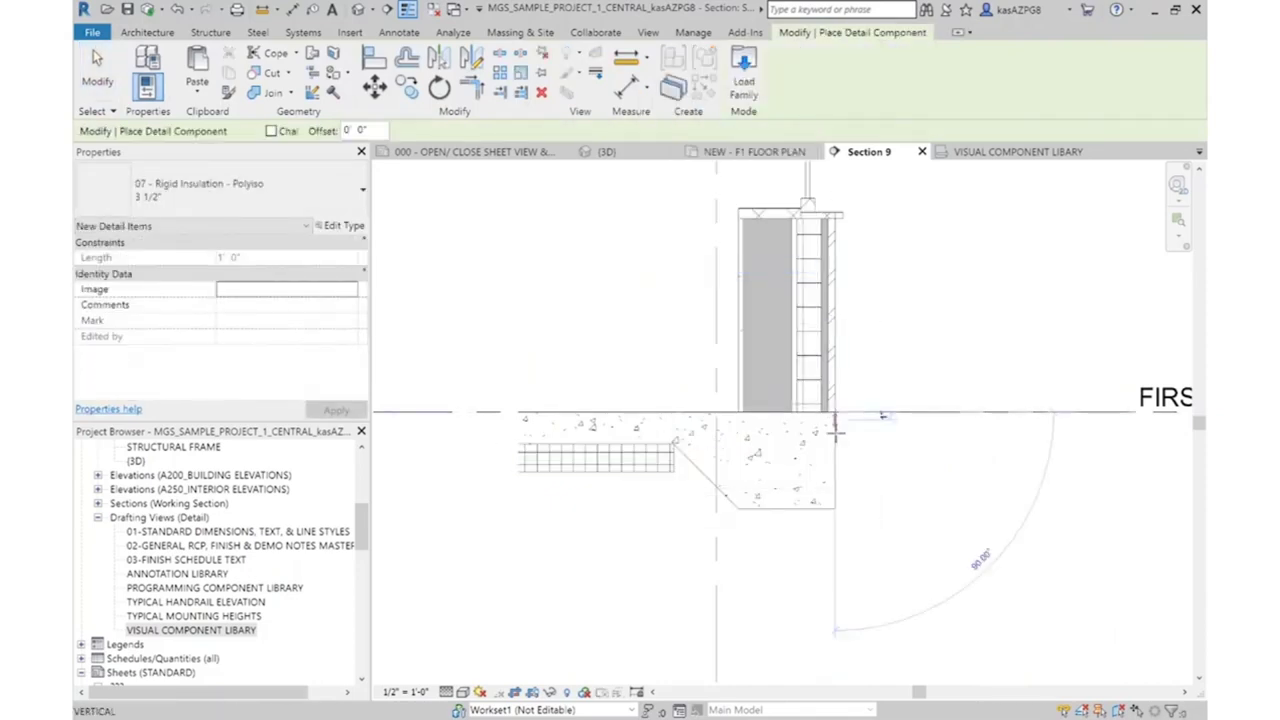
pyautogui.click(835, 509)
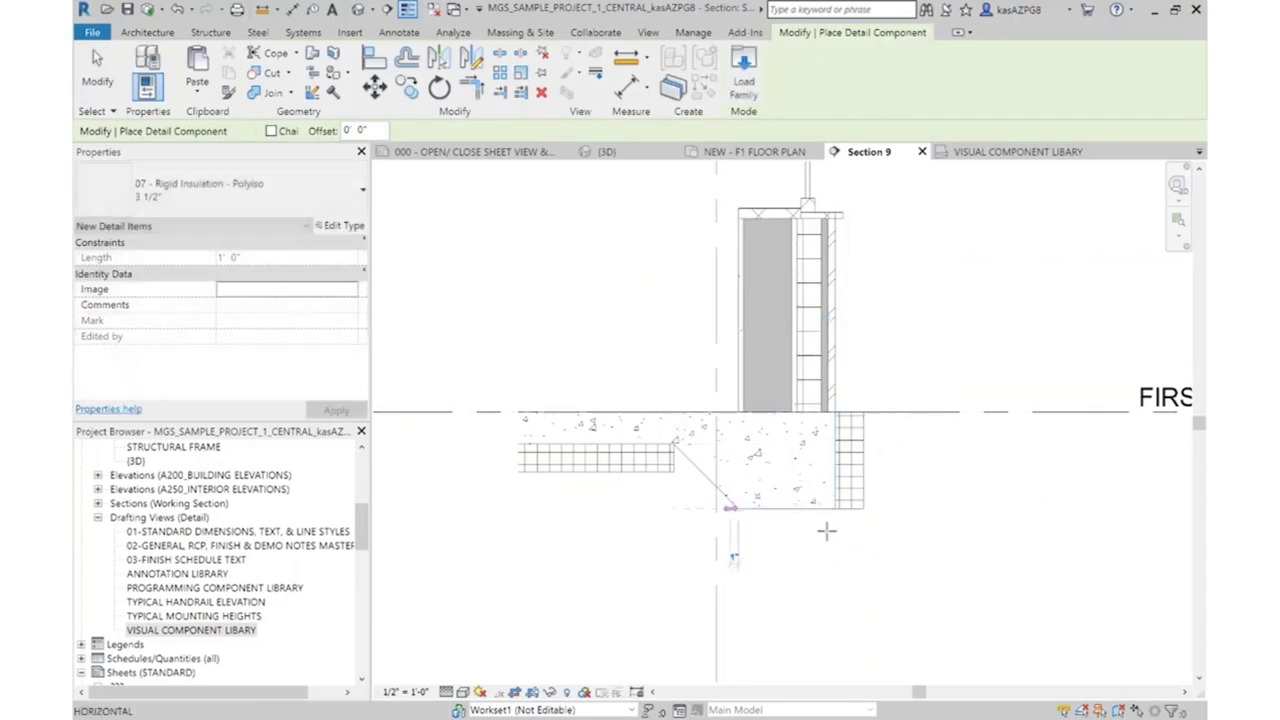
# Add a 1'-3 1/2" insulation strip beneath the turned-down edge and another along its diagonal face up to the slab's underside
pyautogui.click(867, 513)
pyautogui.click(738, 510)
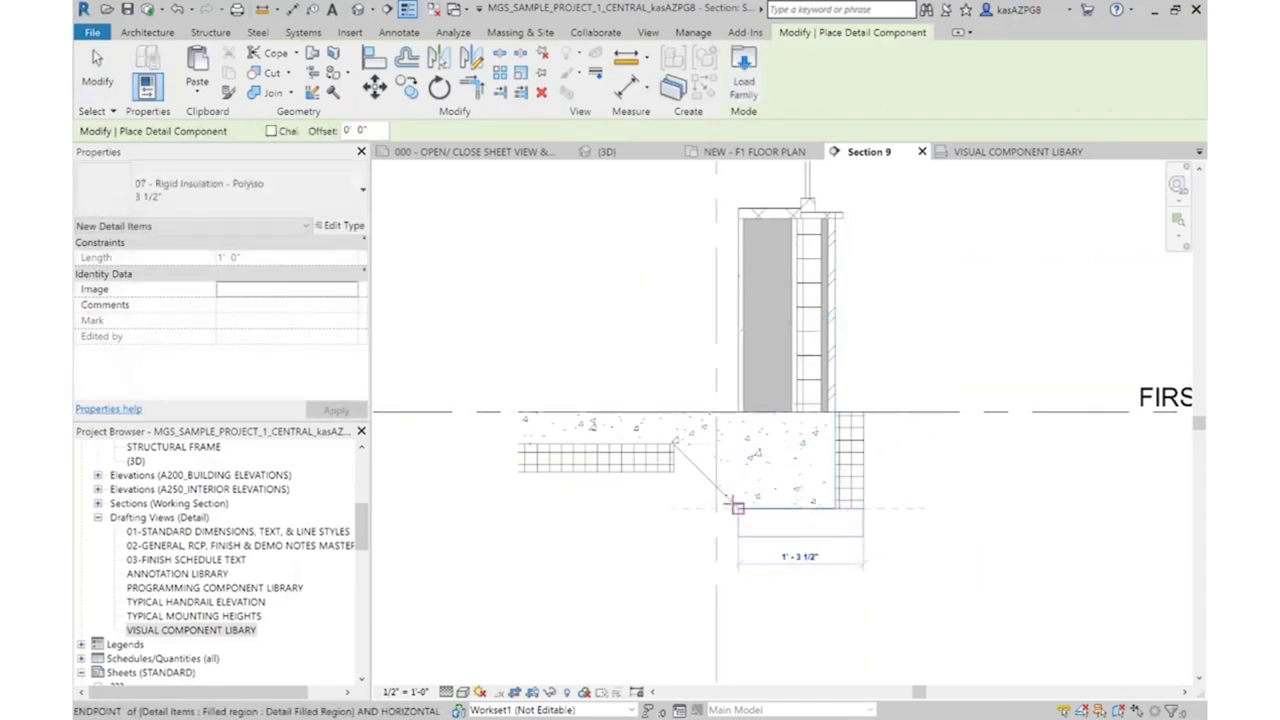
pyautogui.click(673, 443)
pyautogui.press('Escape')
pyautogui.press('Escape')
# Try to trim the diagonal insulation strip and the bottom strip to a corner
pyautogui.scroll(2, 735, 530)
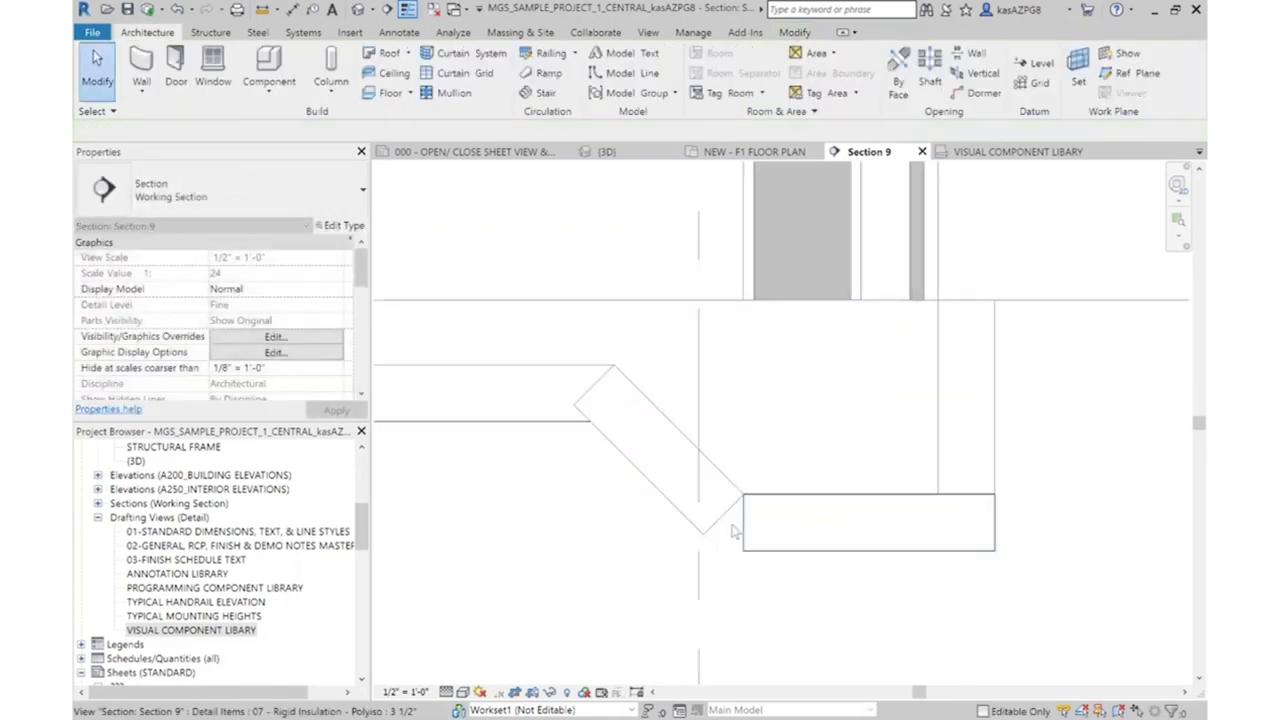
pyautogui.click(722, 515)
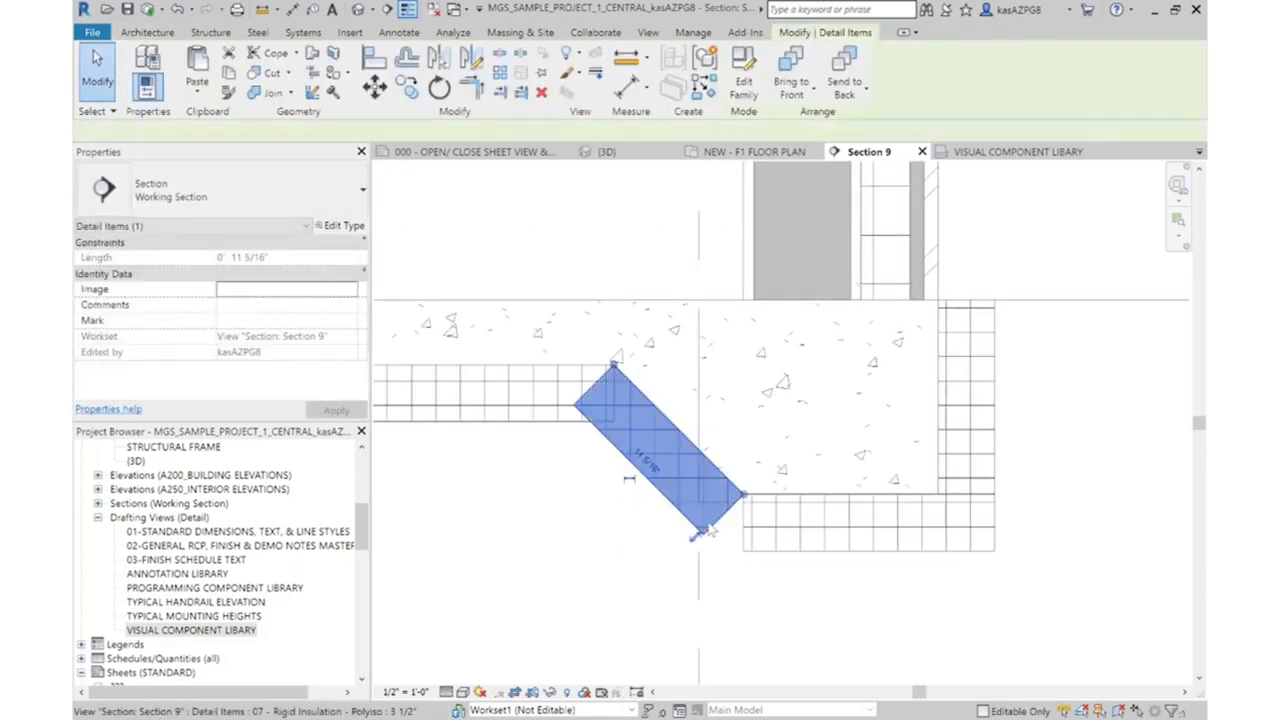
pyautogui.click(471, 88)
pyautogui.click(760, 545)
pyautogui.click(704, 521)
pyautogui.click(680, 519)
pyautogui.click(797, 566)
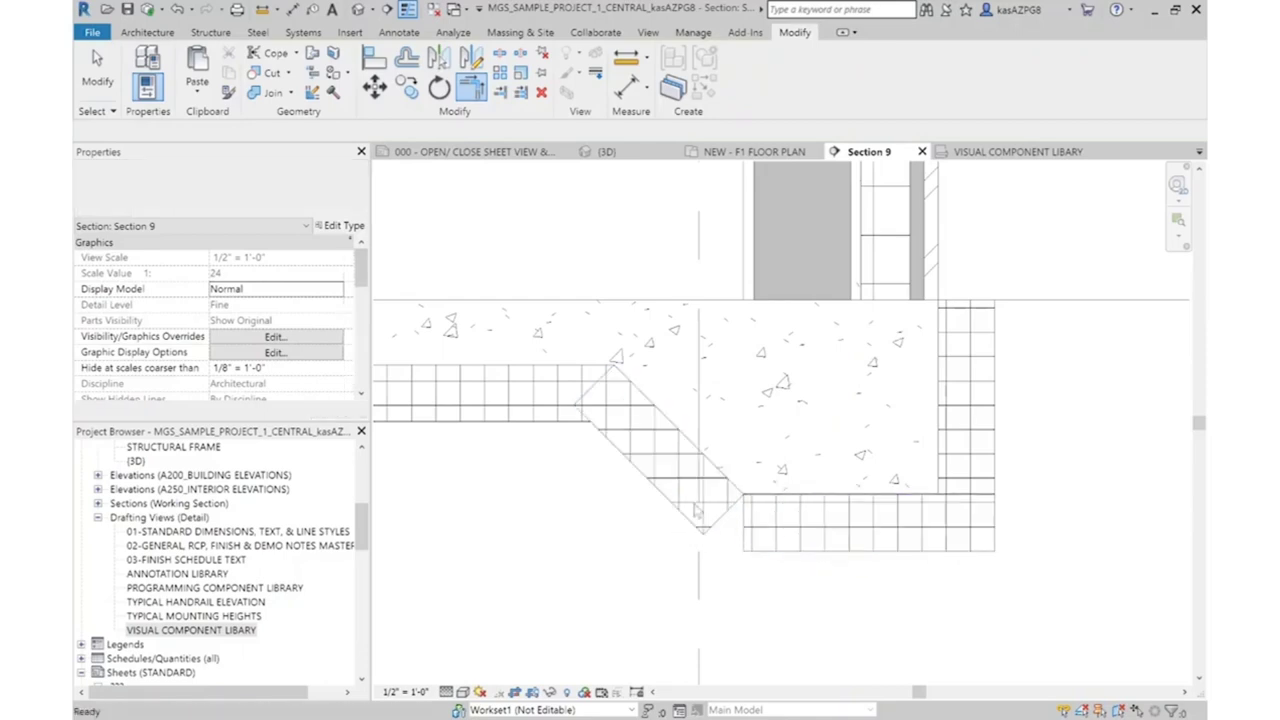
pyautogui.press('Escape')
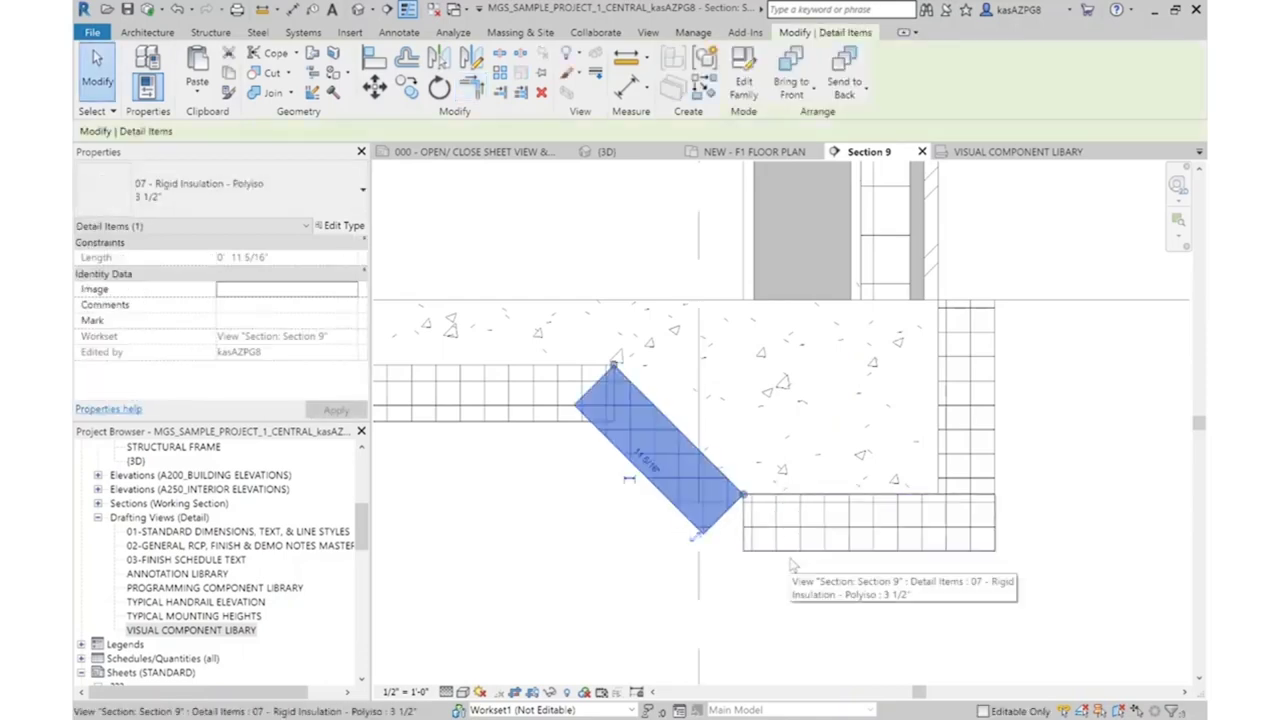
# Try flipping the insulation strip beneath the turned-down edge to its other side, and restore its original orientation
pyautogui.click(790, 566)
pyautogui.press('space')
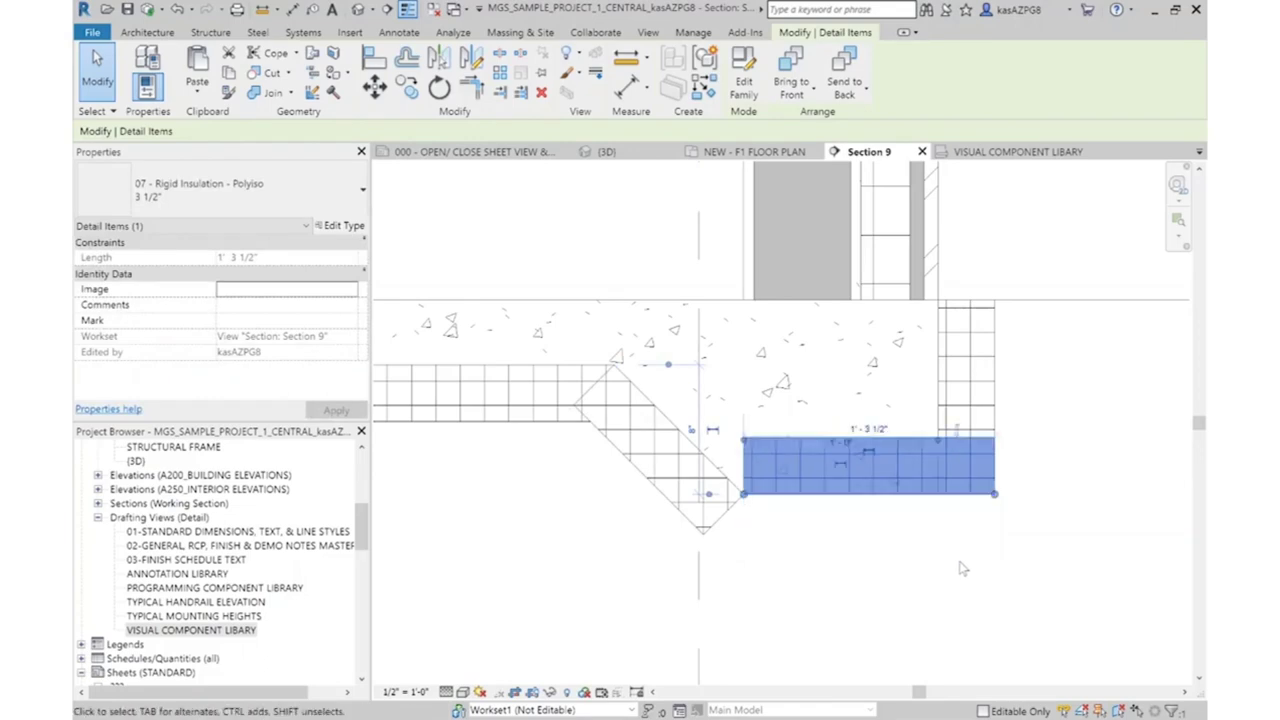
pyautogui.click(740, 491)
pyautogui.click(708, 555)
pyautogui.press('Escape')
# Flip the diagonal insulation strip and move it back outside the concrete's sloped face, with its lower end meeting the bottom strip
pyautogui.click(688, 515)
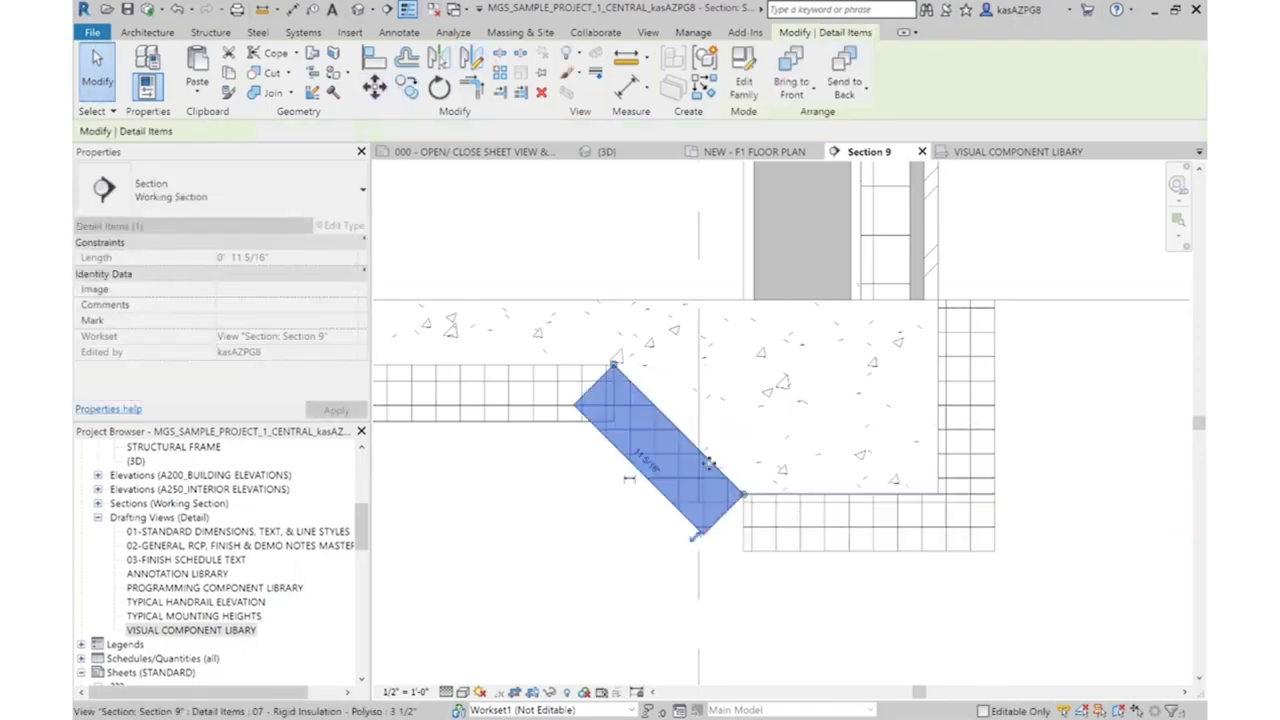
pyautogui.press('space')
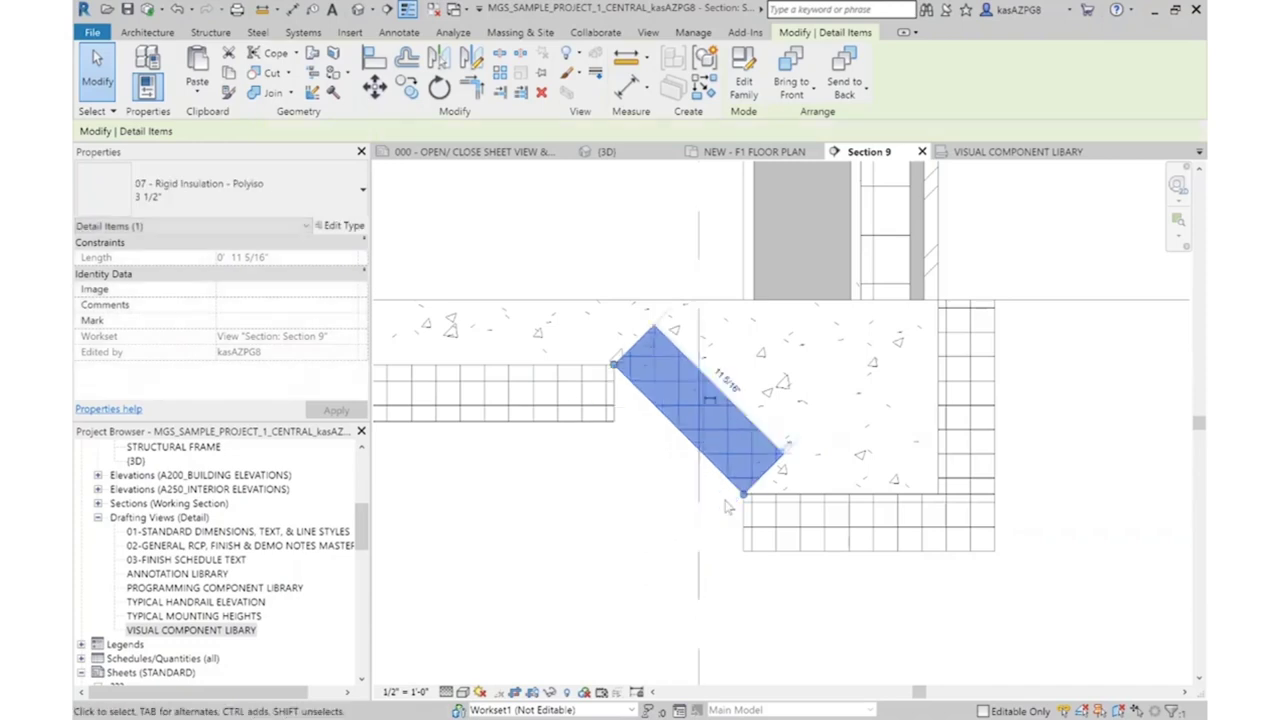
pyautogui.press('r')
pyautogui.press('o')
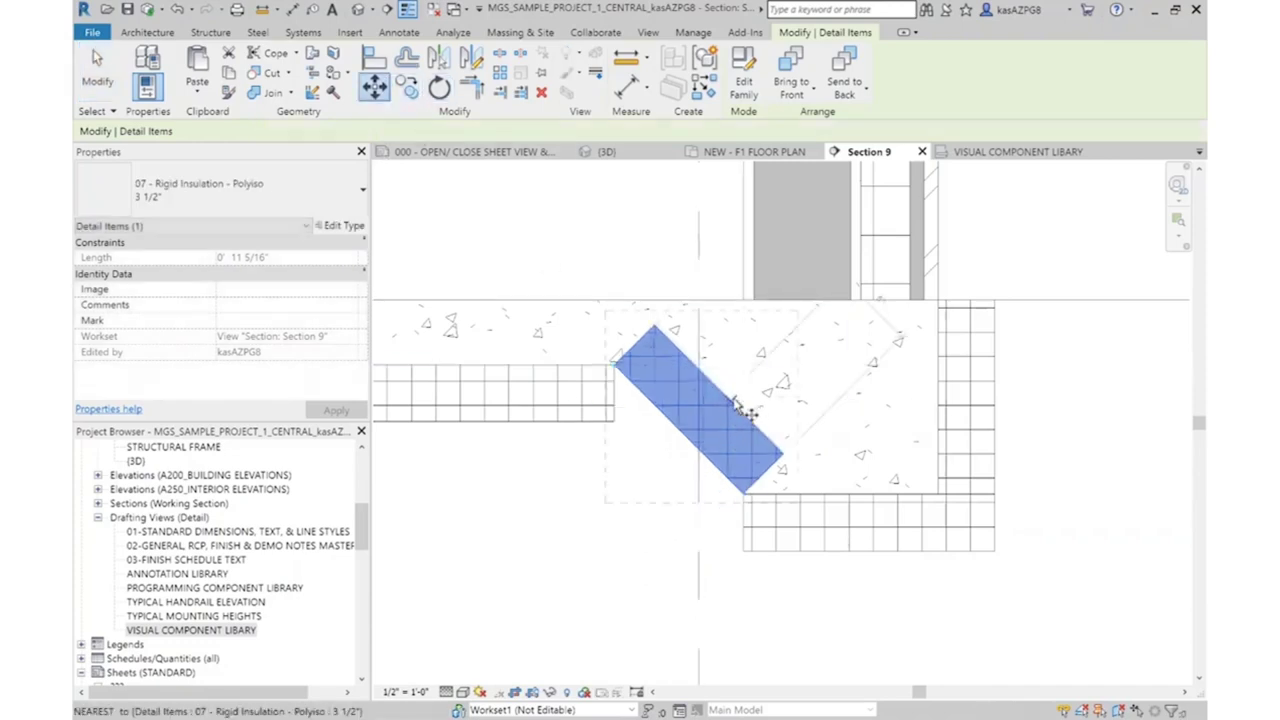
pyautogui.click(705, 445)
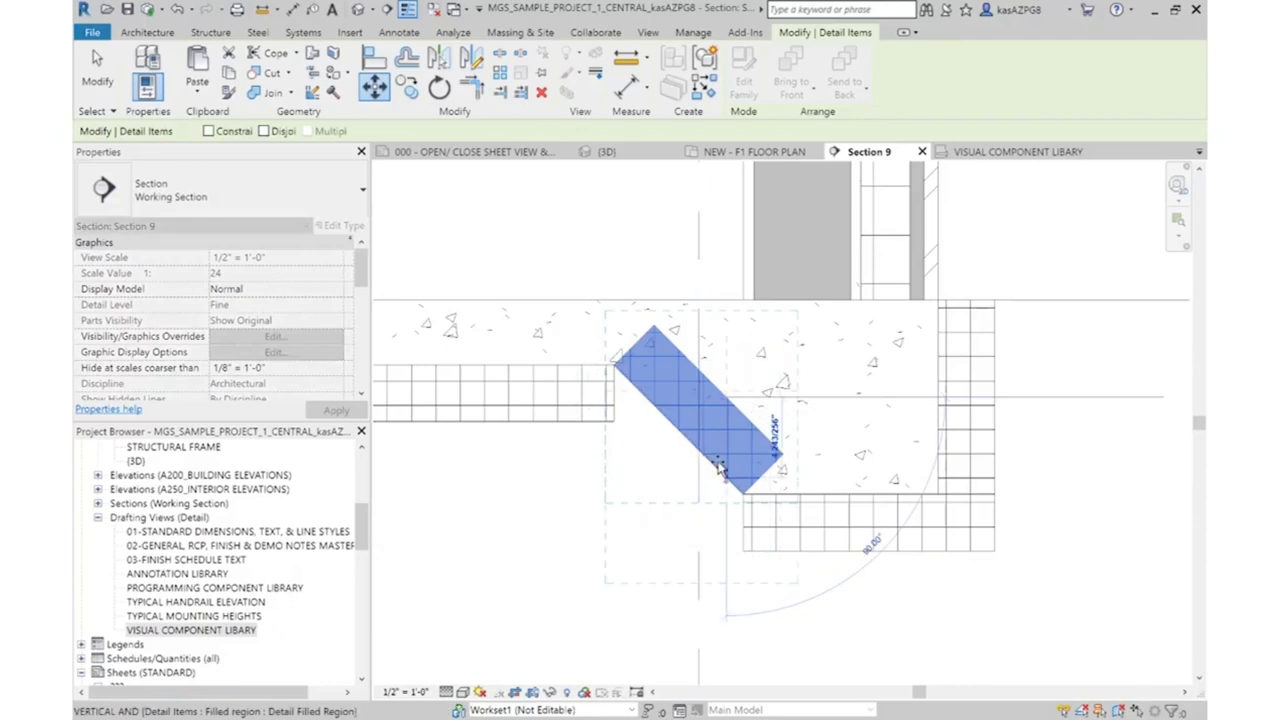
pyautogui.scroll(3, 712, 462)
pyautogui.click(708, 468)
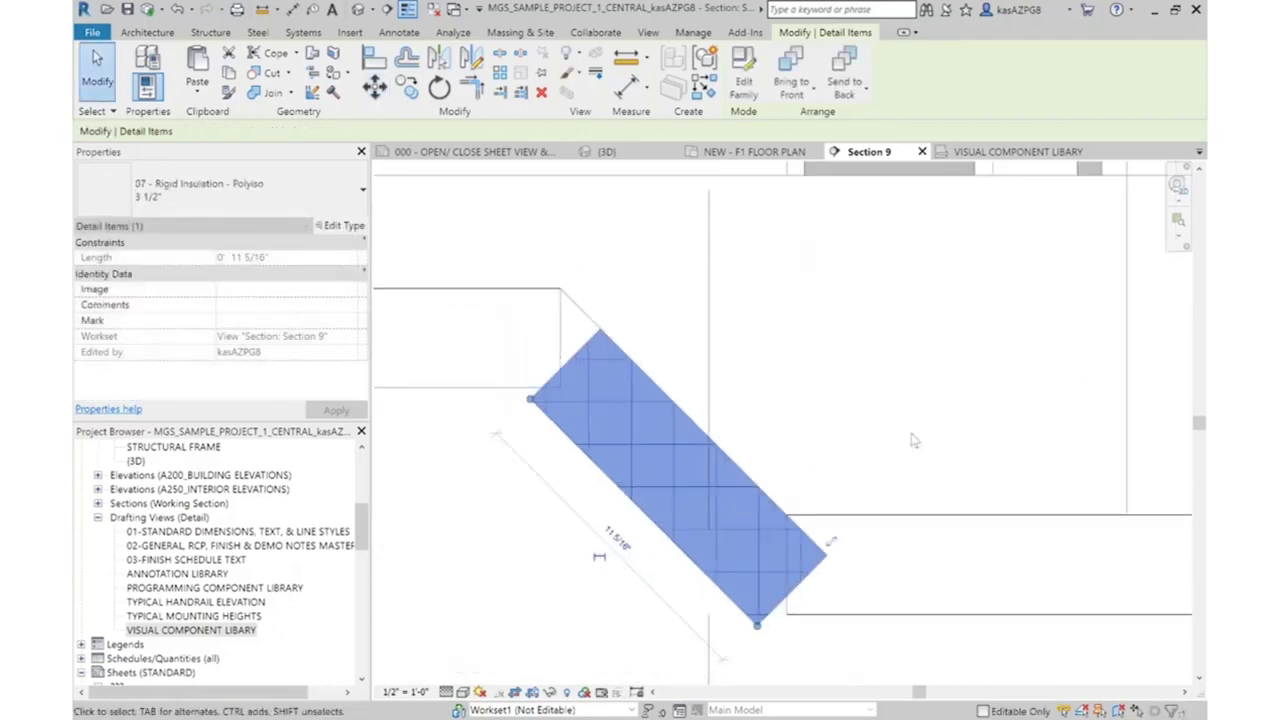
pyautogui.scroll(-2, 826, 537)
pyautogui.press('Escape')
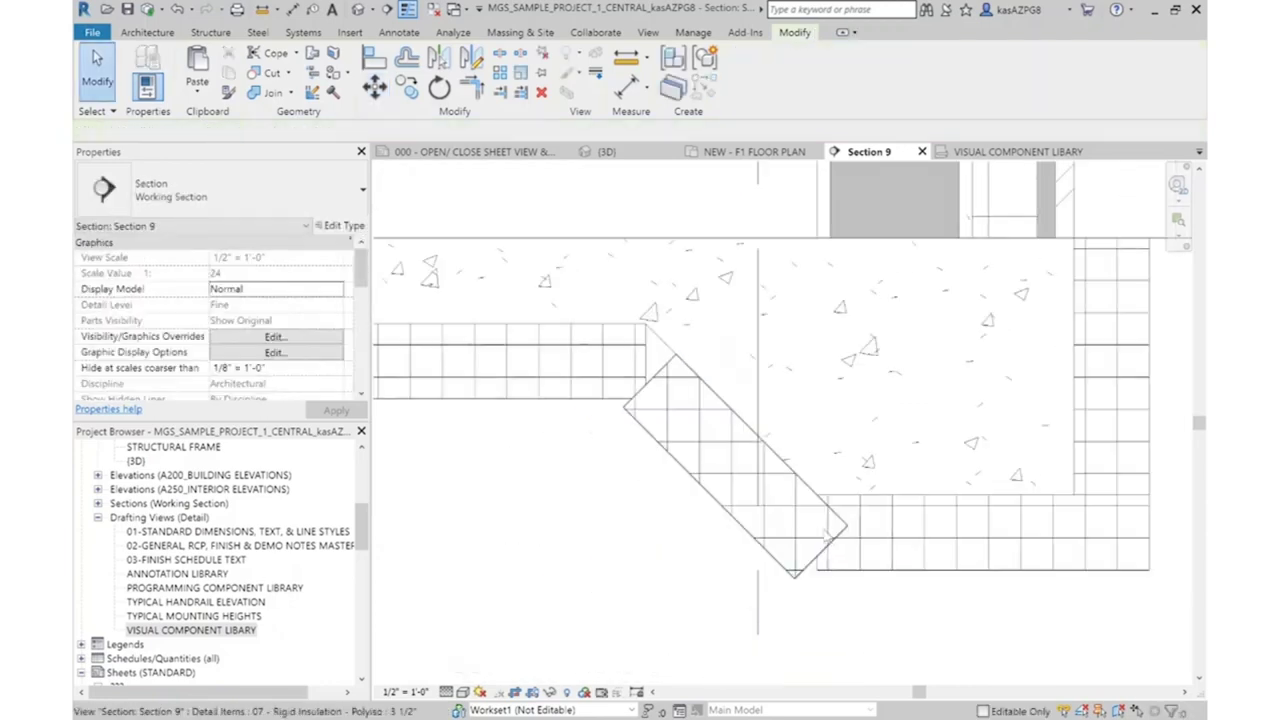
# Extend the bottom insulation strip to meet the lower outer corner of the diagonal strip
pyautogui.click(470, 88)
pyautogui.click(900, 556)
pyautogui.click(712, 516)
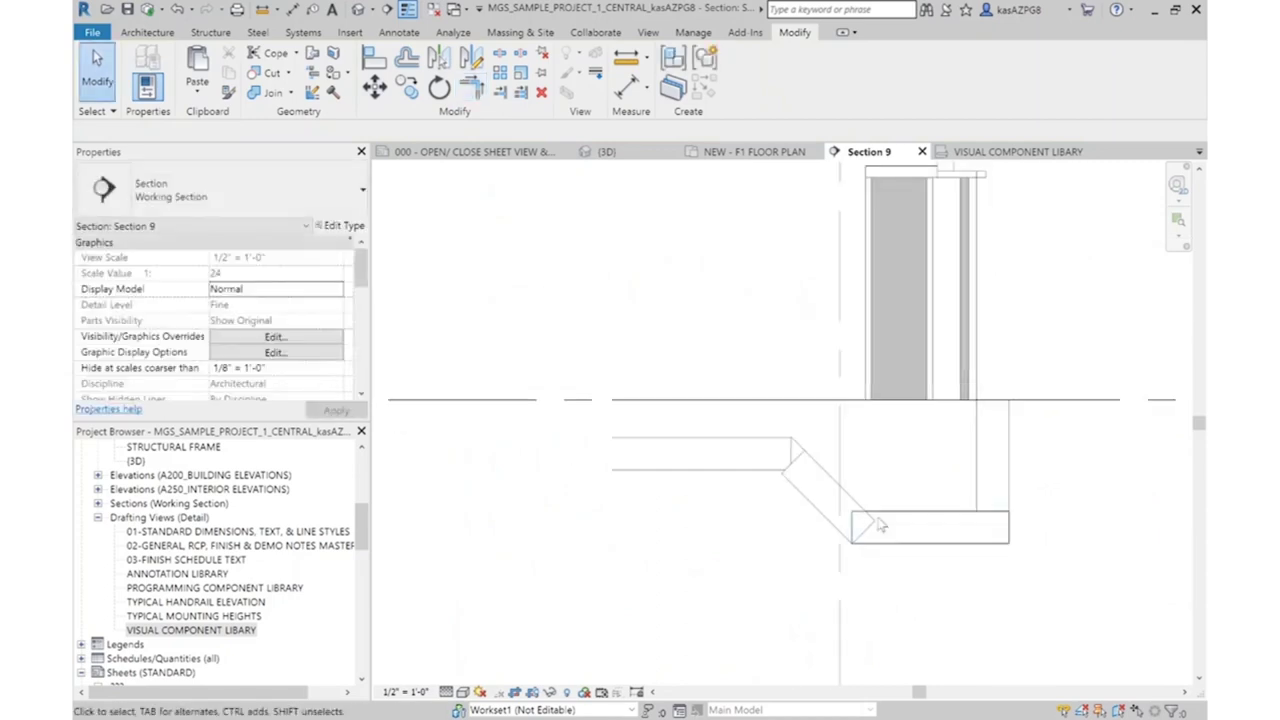
pyautogui.scroll(2, 880, 525)
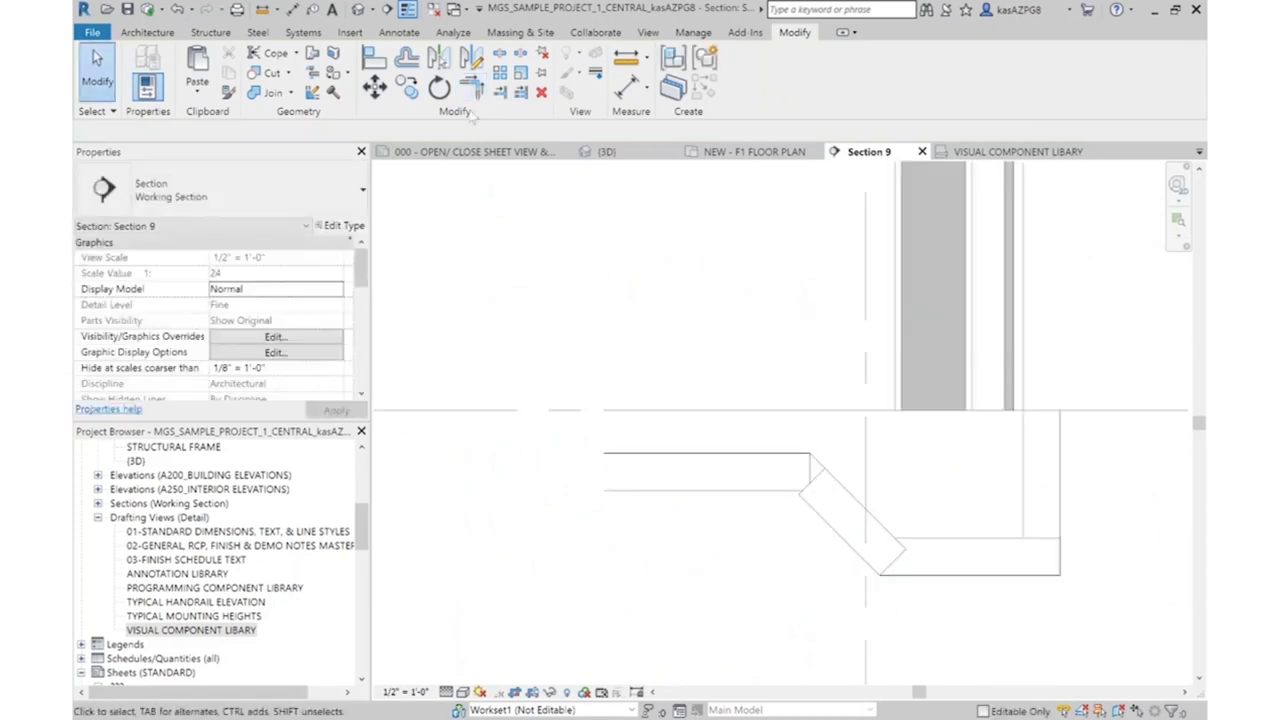
pyautogui.scroll(-3, 940, 490)
pyautogui.moveTo(940, 470); pyautogui.dragTo(979, 475, button='middle')
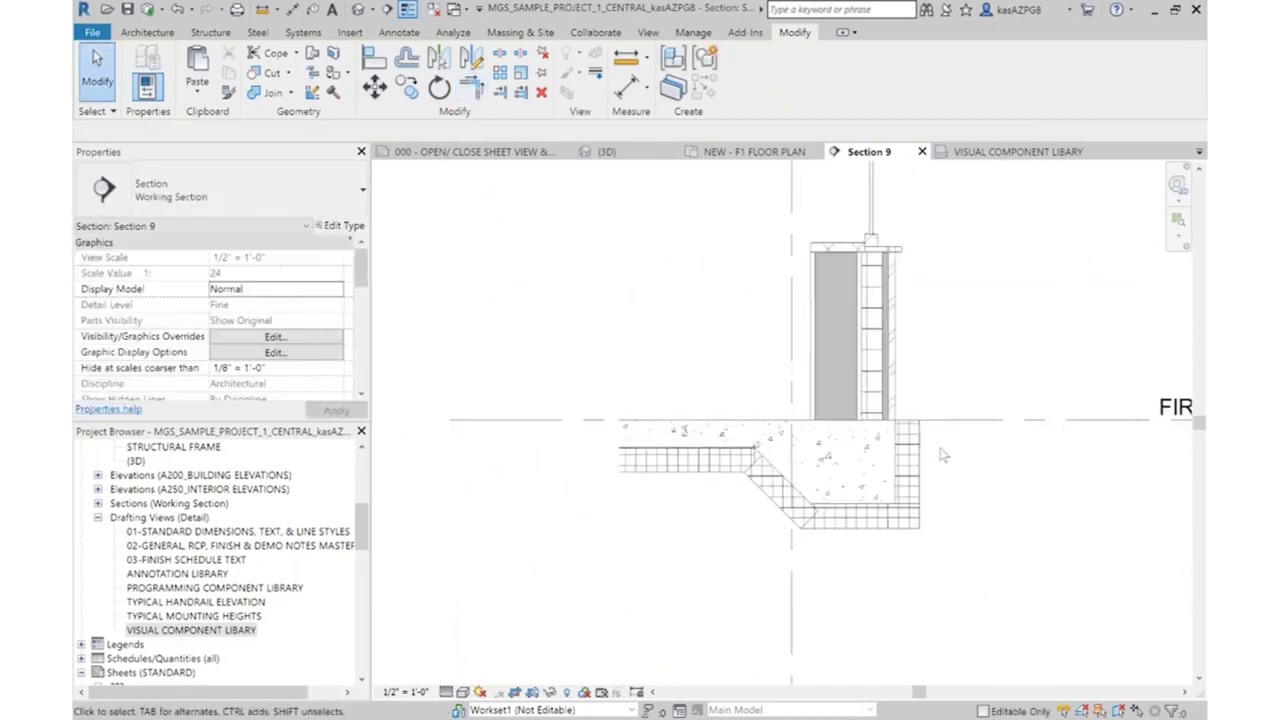
# Check the thickness of the wall's insulation layer with an aligned dimension, without placing it
pyautogui.scroll(2, 950, 462)
pyautogui.click(398, 32)
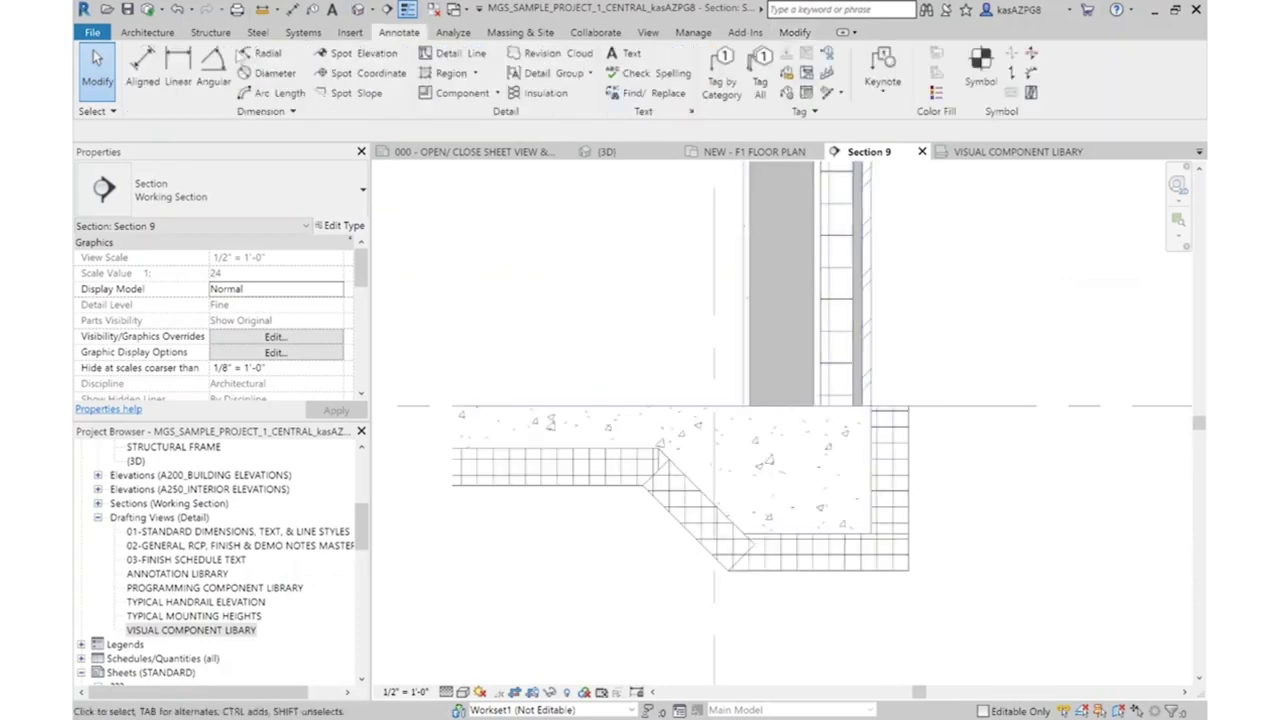
pyautogui.click(148, 70)
pyautogui.scroll(2, 838, 306)
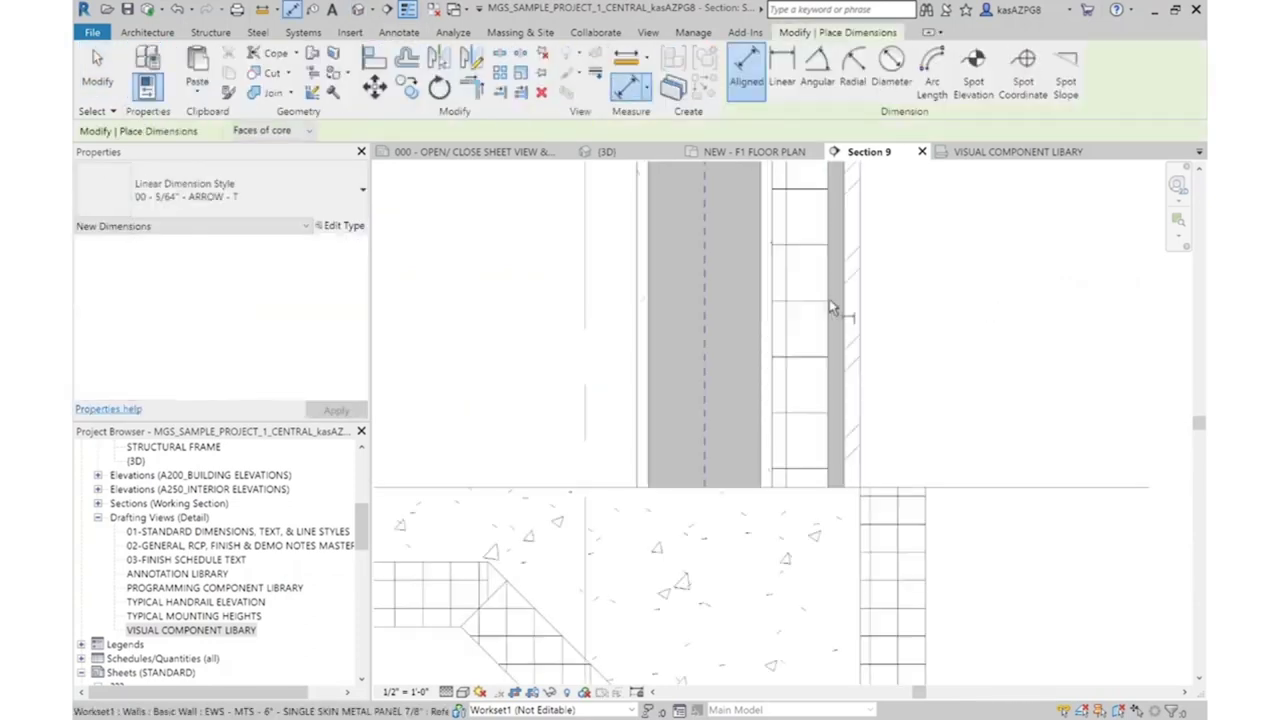
pyautogui.click(773, 318)
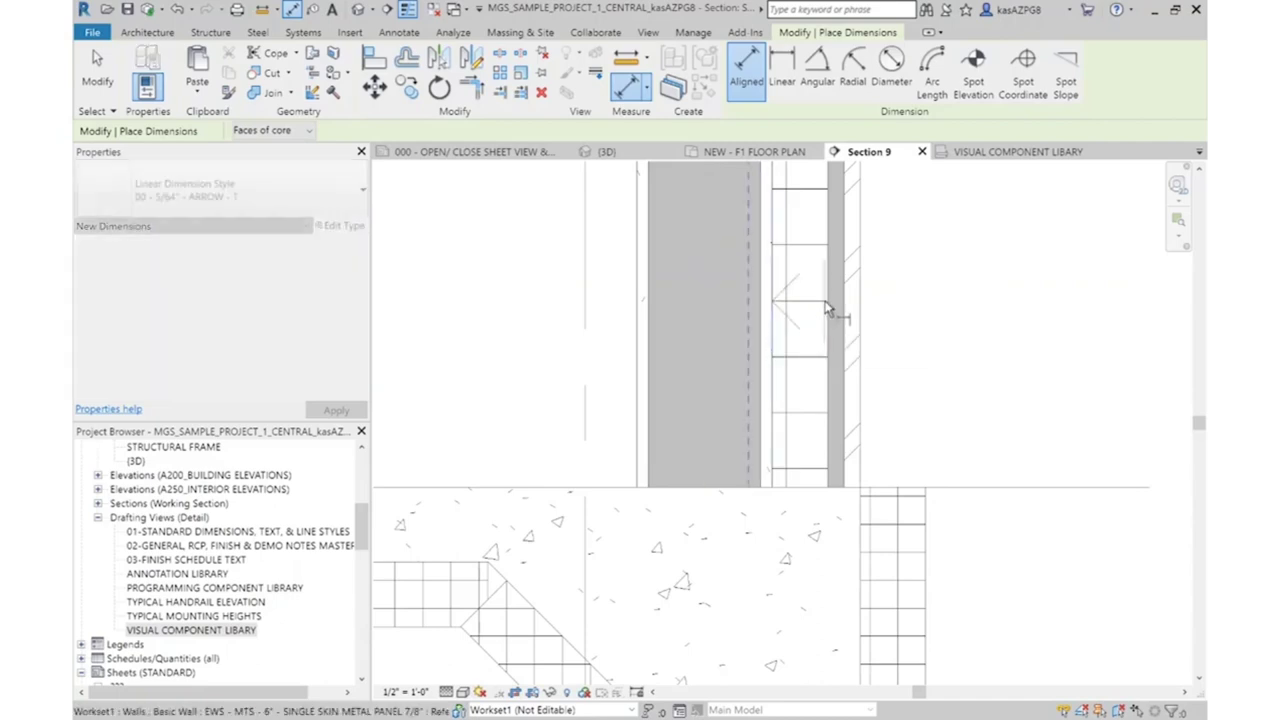
pyautogui.press('Escape')
pyautogui.press('Escape')
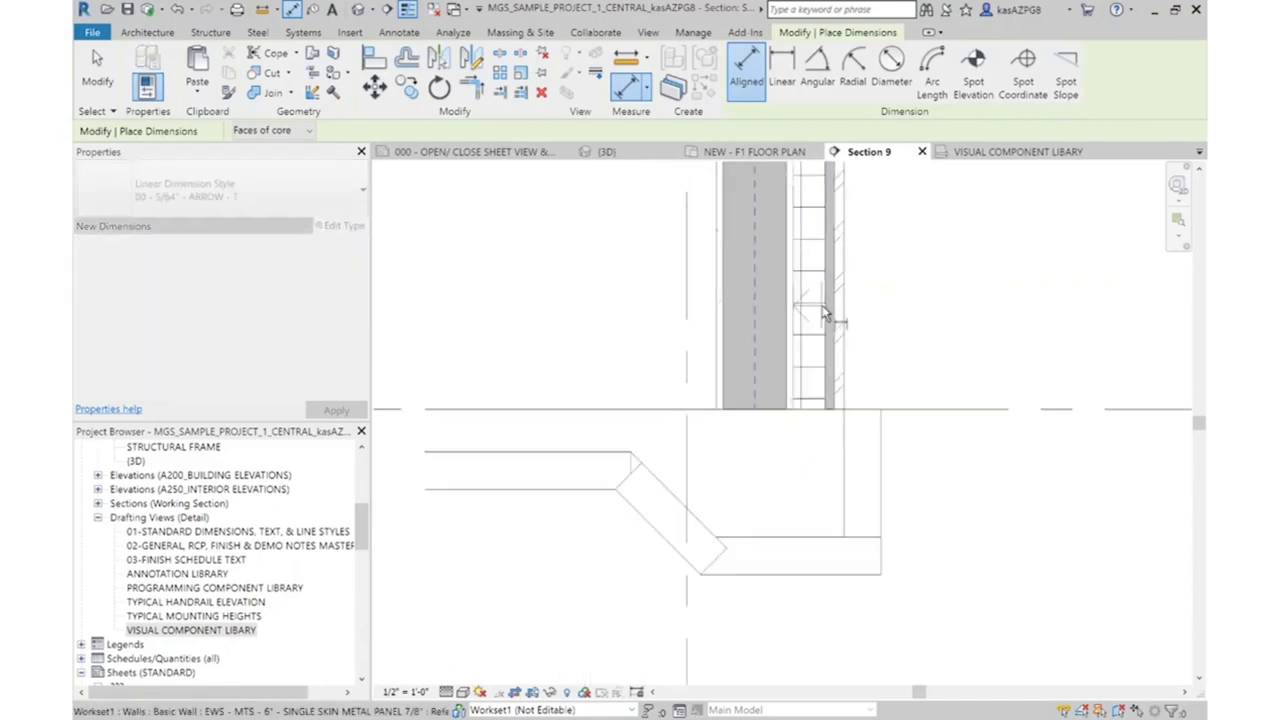
# Move the footing's concrete and rigid insulation together so the outer insulation edge meets the outer face of the wall insulation at floor level
pyautogui.scroll(-3, 876, 557)
pyautogui.moveTo(986, 465); pyautogui.dragTo(986, 329, button='middle')
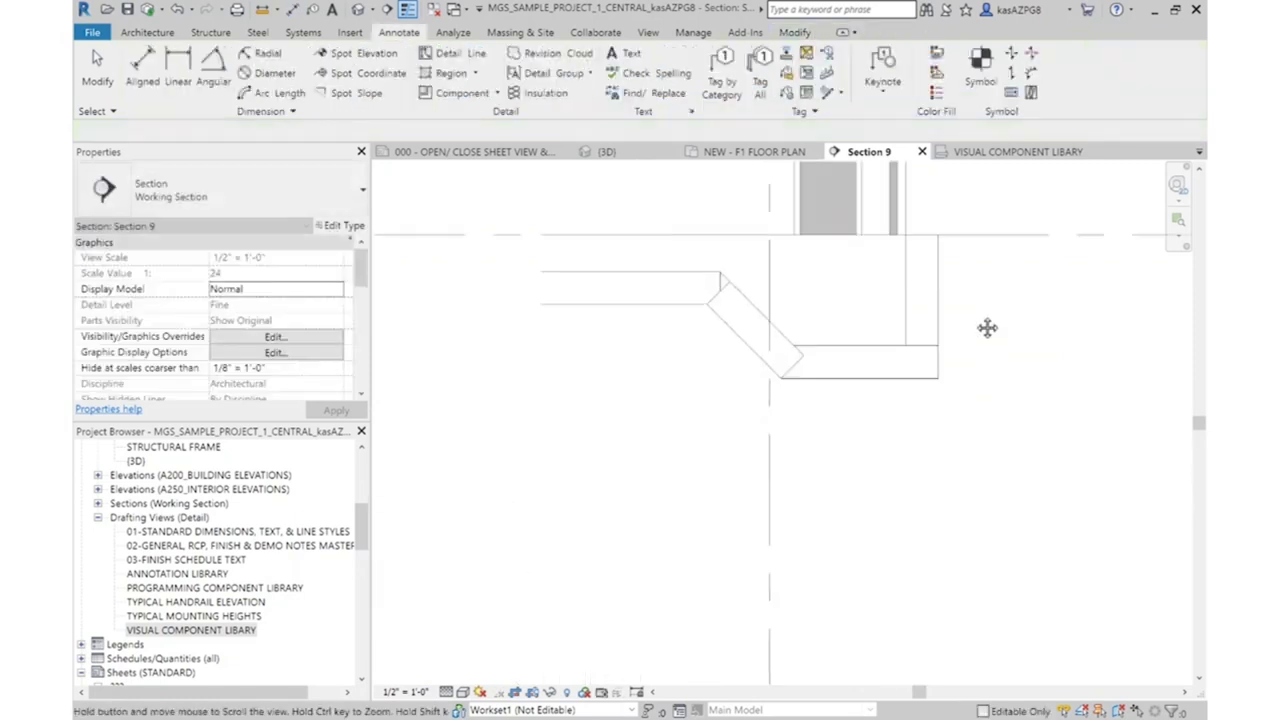
pyautogui.moveTo(997, 350); pyautogui.dragTo(777, 354)
pyautogui.keyDown('ctrl'); pyautogui.click(737, 341); pyautogui.keyUp('ctrl')
pyautogui.keyDown('ctrl'); pyautogui.click(654, 297); pyautogui.keyUp('ctrl')
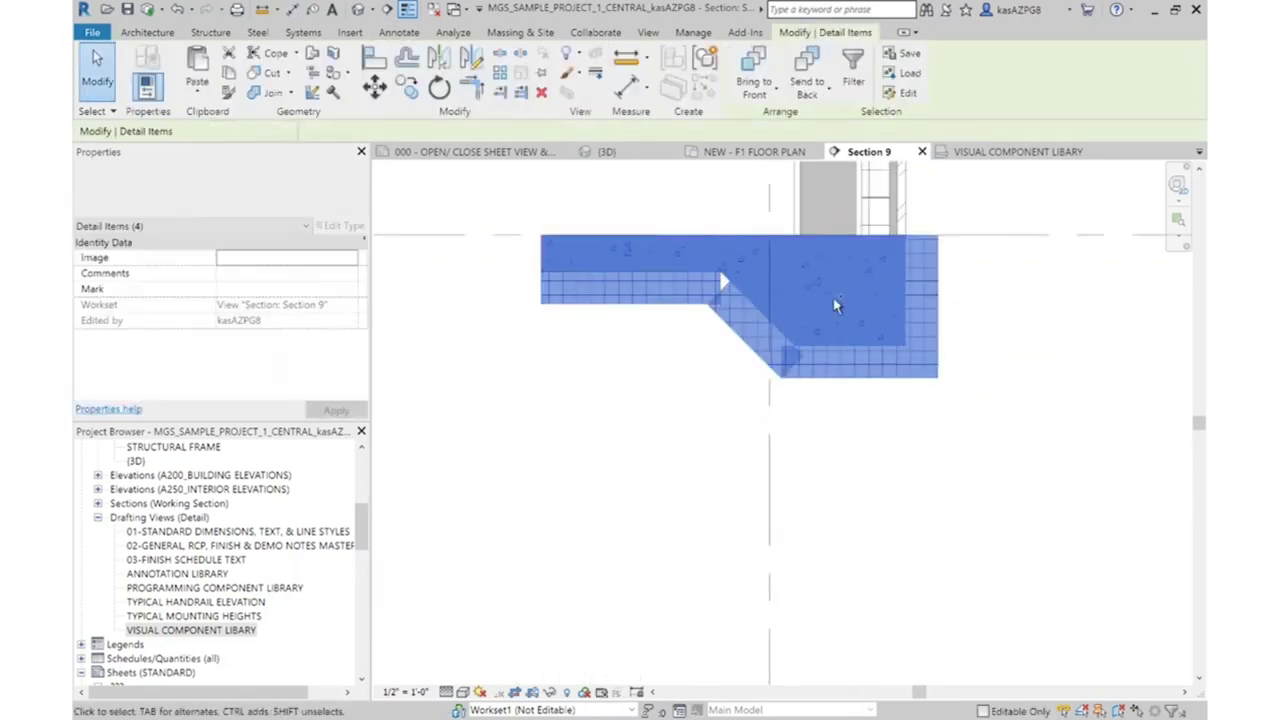
pyautogui.click(378, 96)
pyautogui.scroll(4, 951, 243)
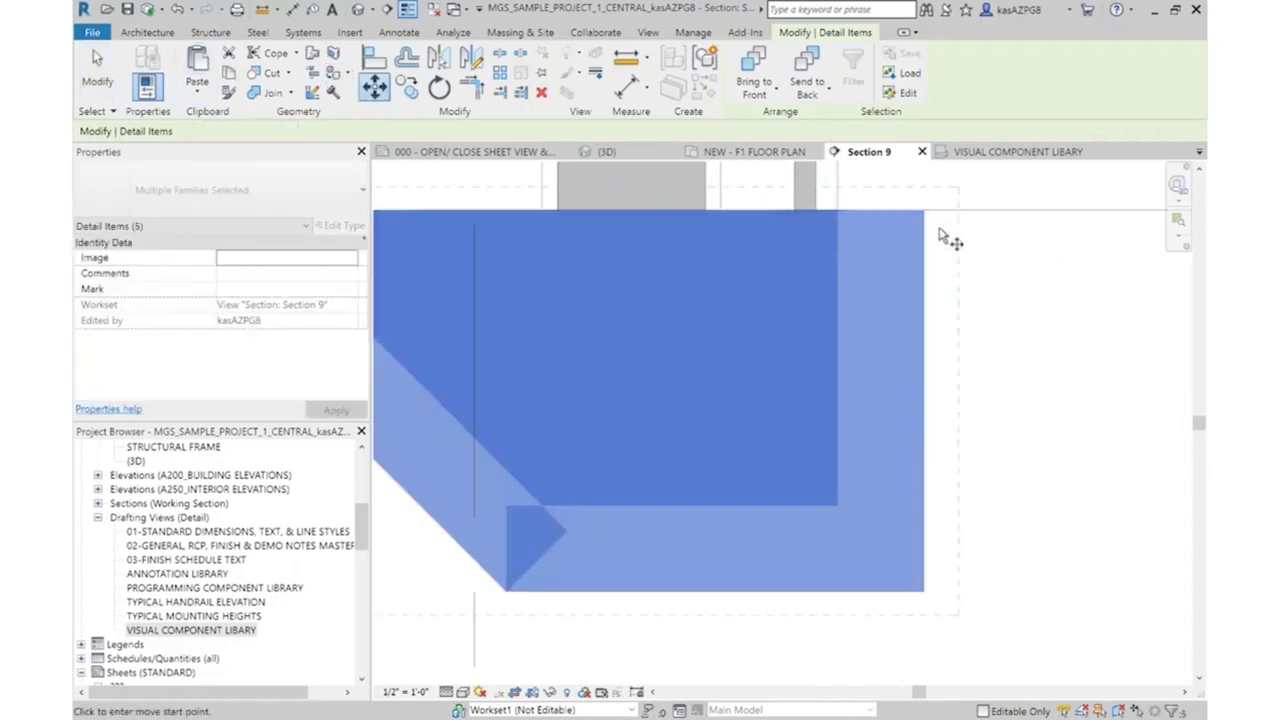
pyautogui.click(937, 217)
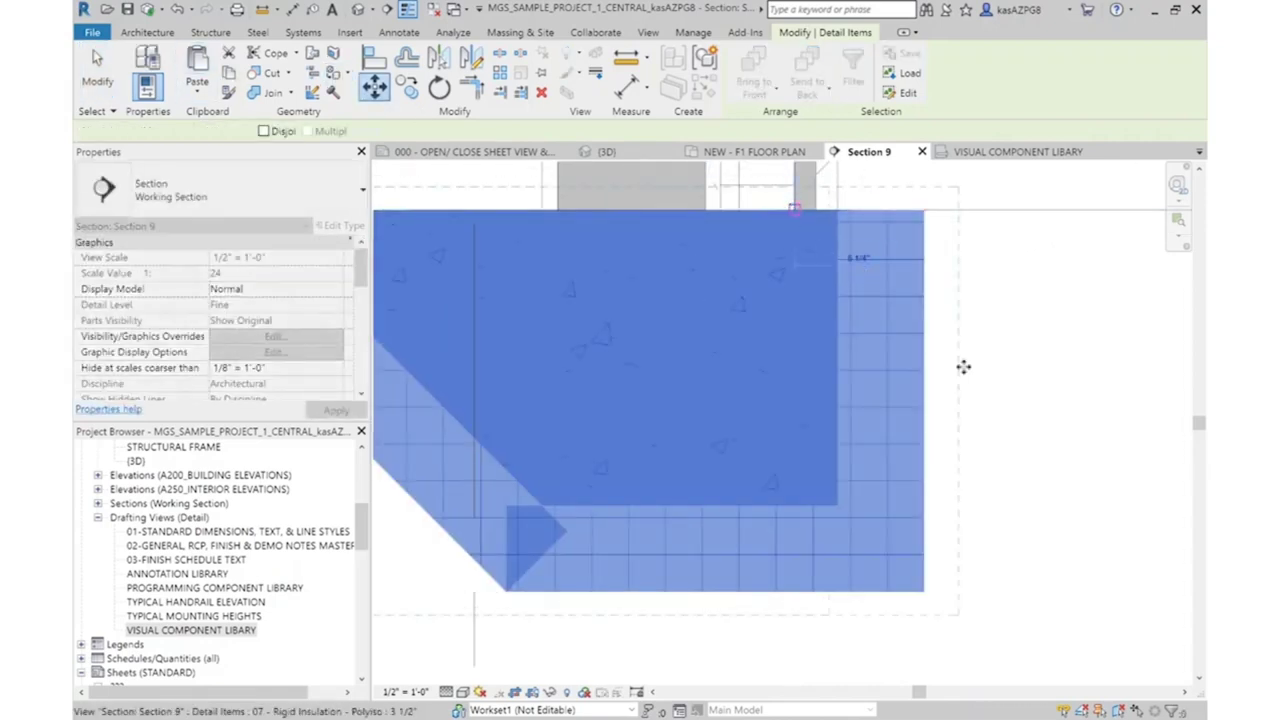
pyautogui.click(872, 310)
pyautogui.click(903, 395)
pyautogui.scroll(-3, 903, 413)
pyautogui.scroll(4, 903, 413)
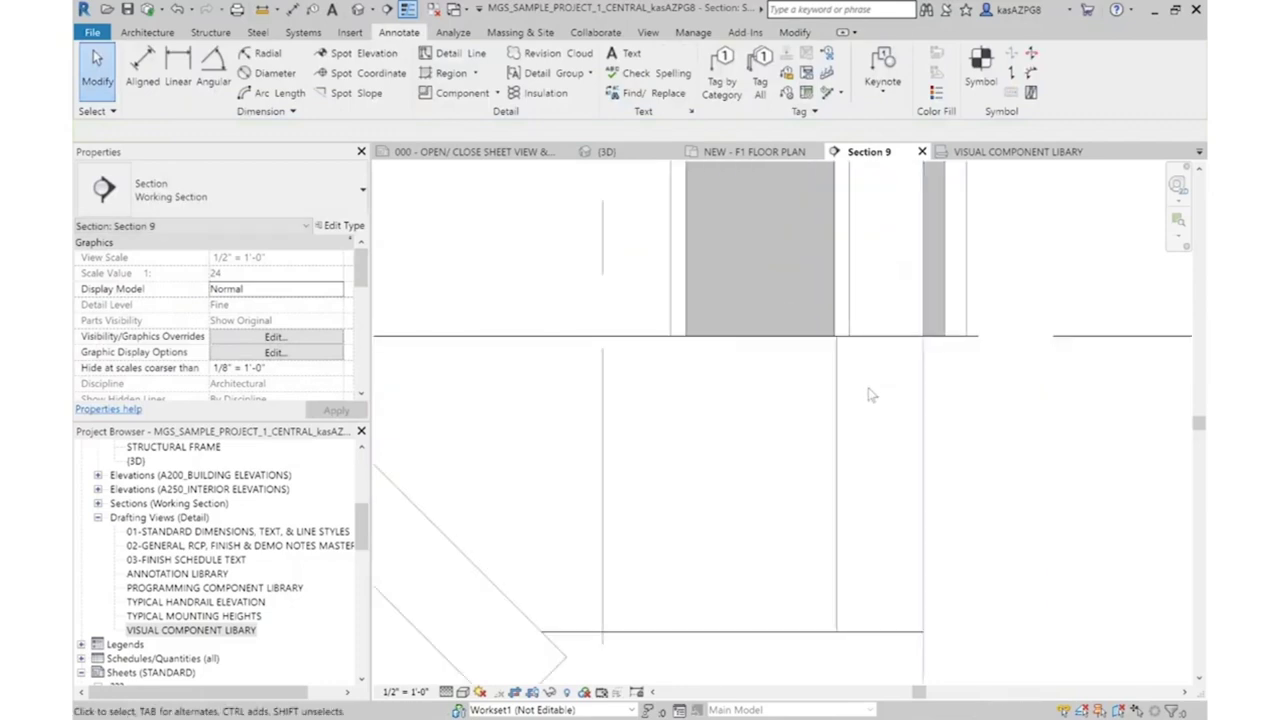
# Change the four rigid insulation pieces around the slab and footing to the 07 - Rigid Insulation - Polyiso 3" type
pyautogui.click(921, 392)
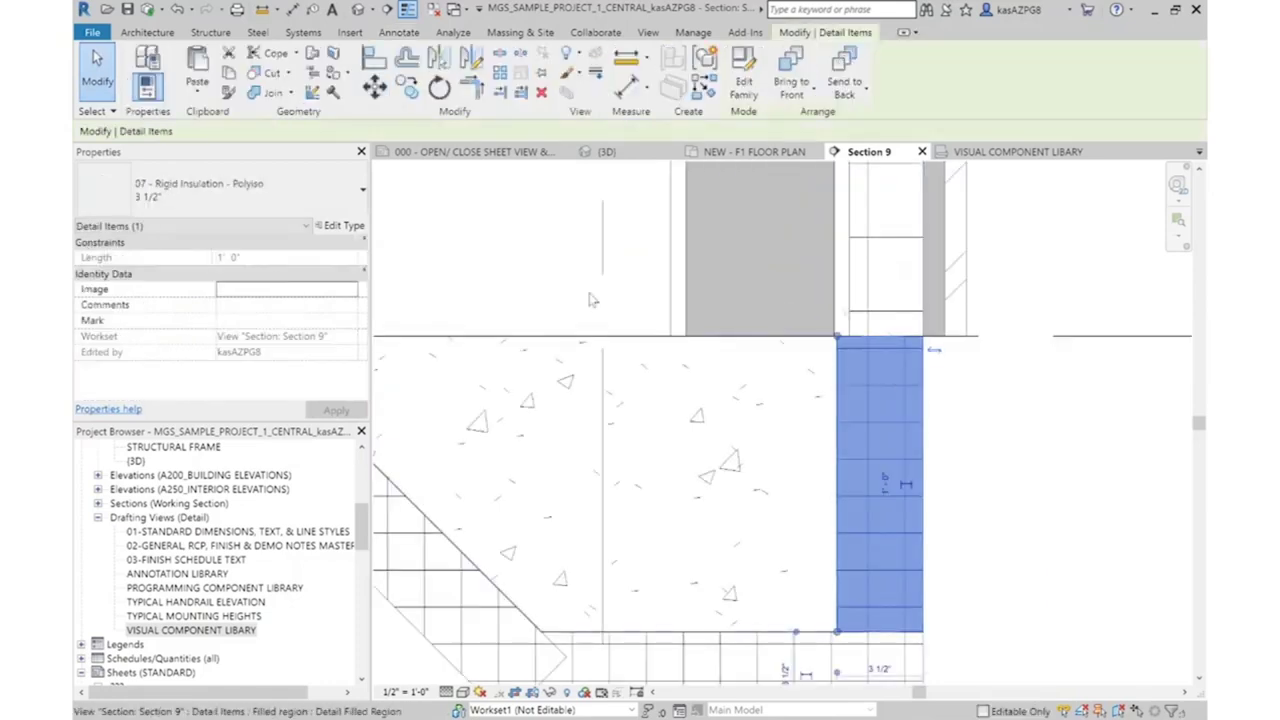
pyautogui.scroll(-2, 909, 307)
pyautogui.scroll(-2, 1005, 503)
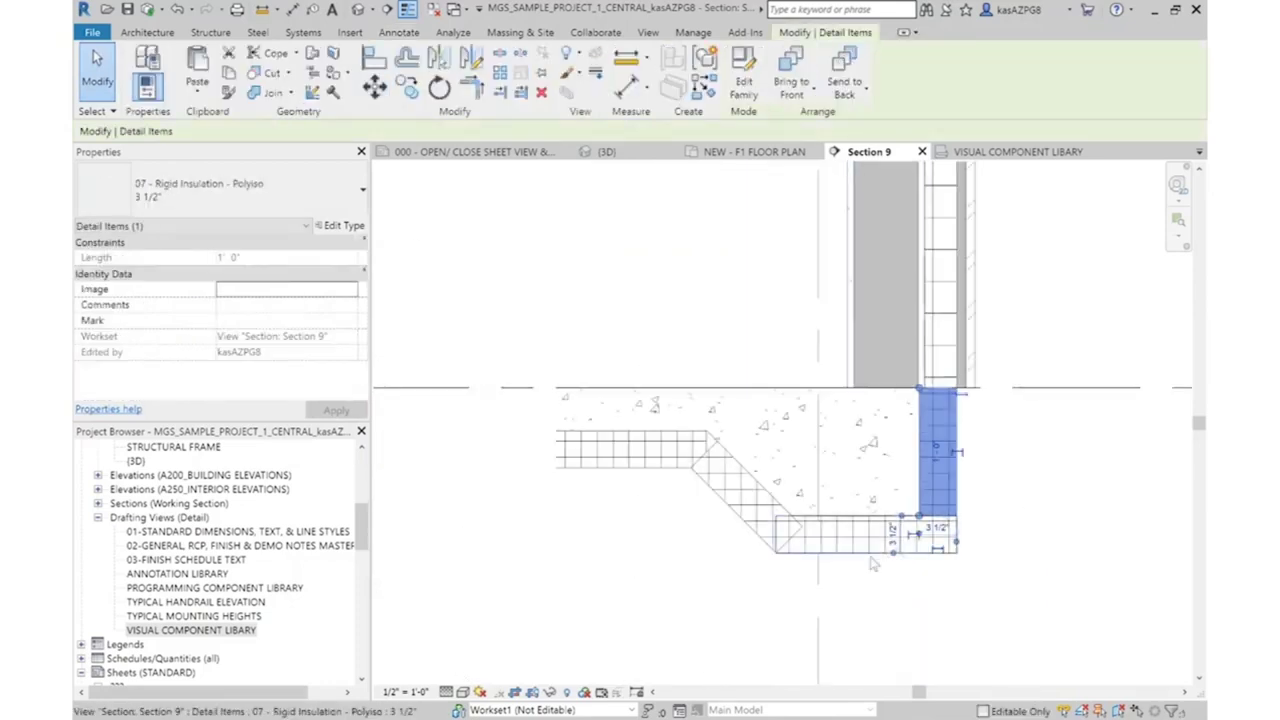
pyautogui.moveTo(870, 563); pyautogui.dragTo(553, 388)
pyautogui.keyDown('ctrl'); pyautogui.click(550, 390); pyautogui.keyUp('ctrl')
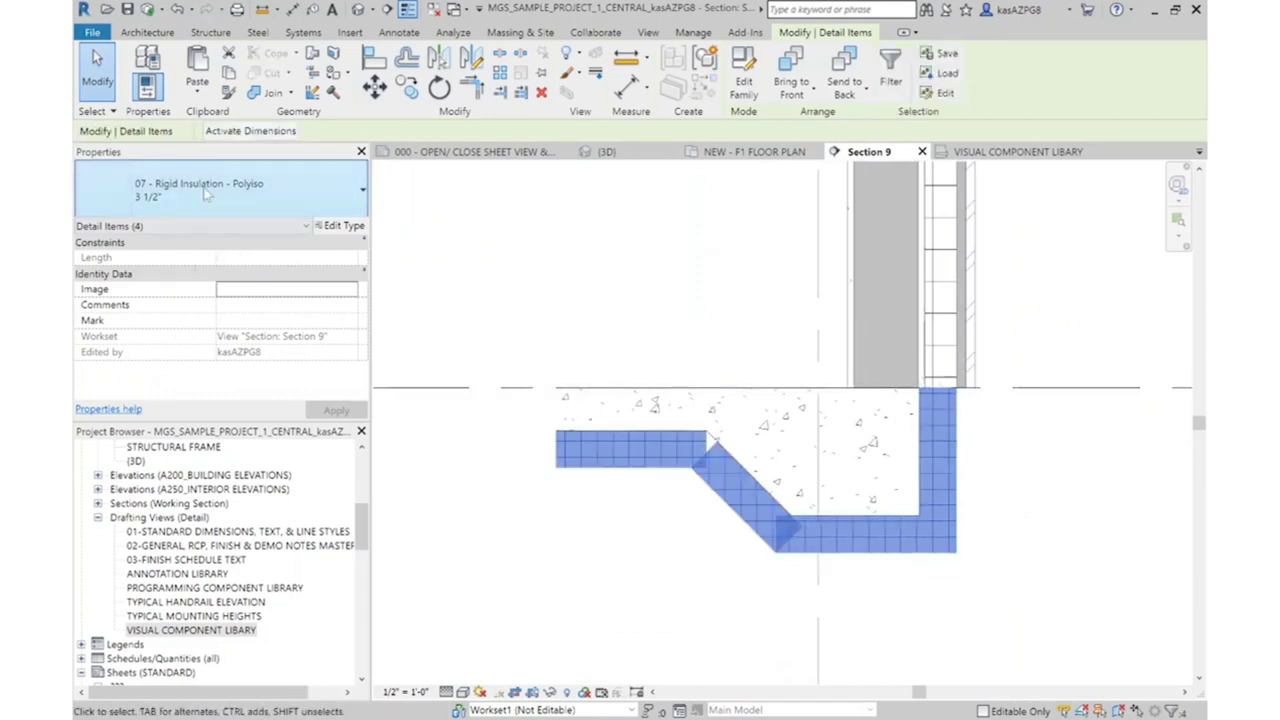
pyautogui.click(366, 205)
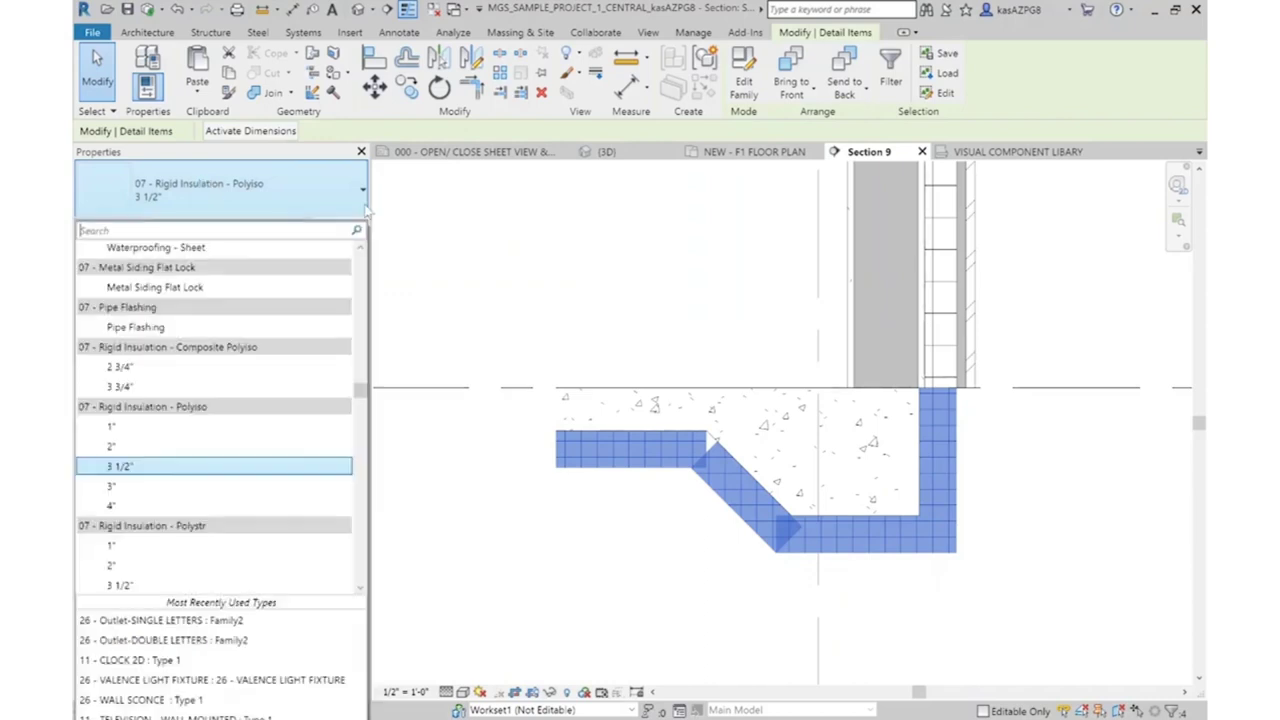
pyautogui.click(114, 489)
# Move the footing's concrete and insulation detail items 1/2" outward to line up with the wall's insulation layer
pyautogui.press('m')
pyautogui.press('v')
pyautogui.scroll(5, 737, 322)
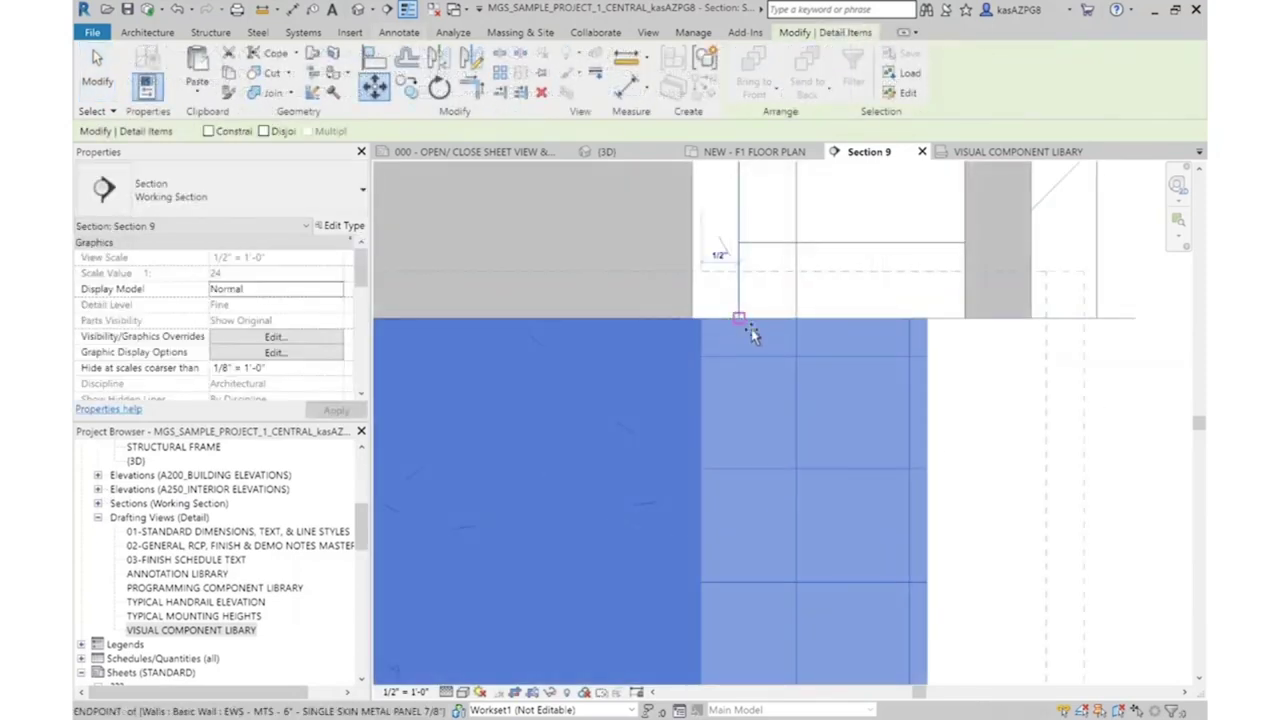
pyautogui.click(991, 440)
pyautogui.scroll(-3, 950, 360)
pyautogui.press('Escape')
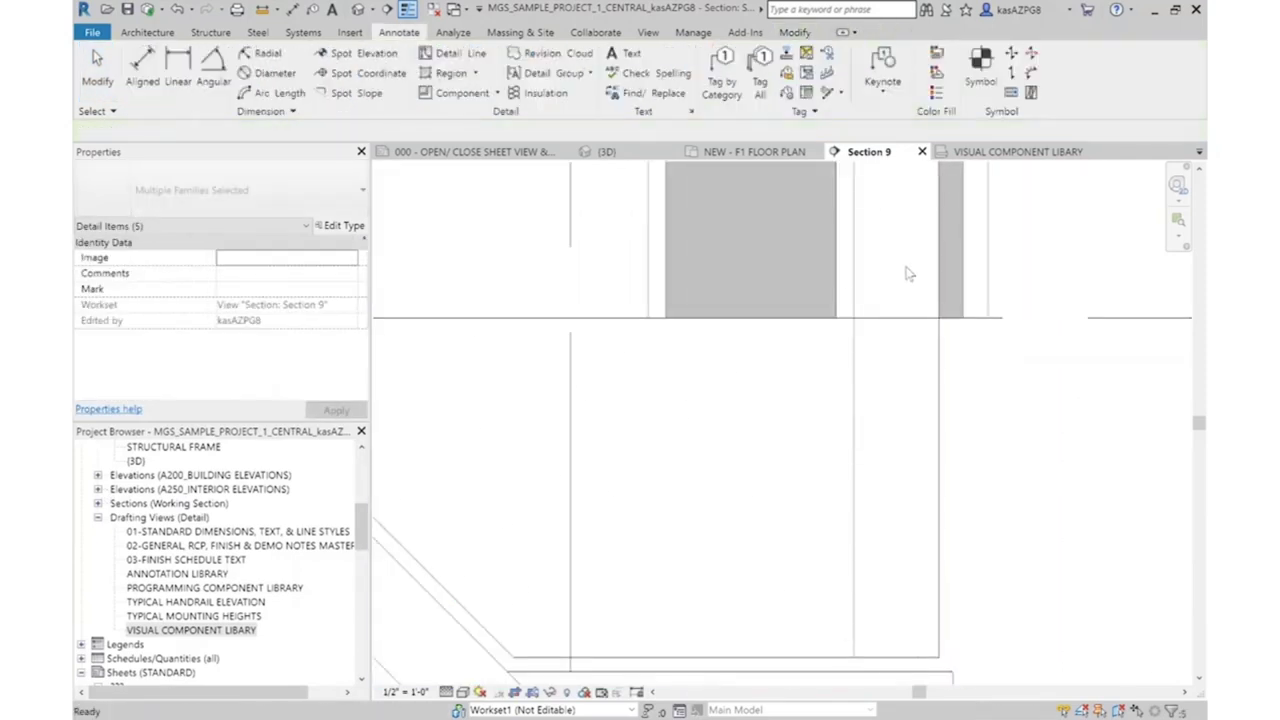
pyautogui.scroll(-3, 908, 273)
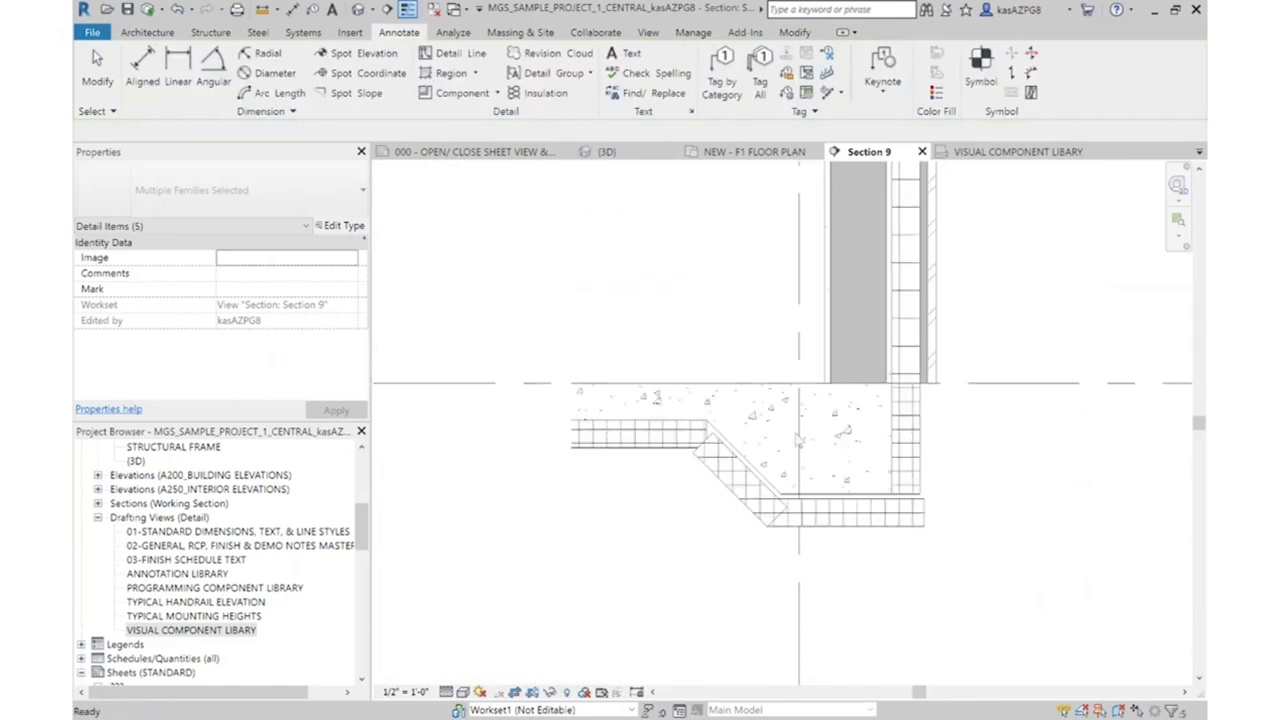
pyautogui.scroll(-3, 962, 495)
pyautogui.press('Escape')
pyautogui.scroll(2, 1040, 407)
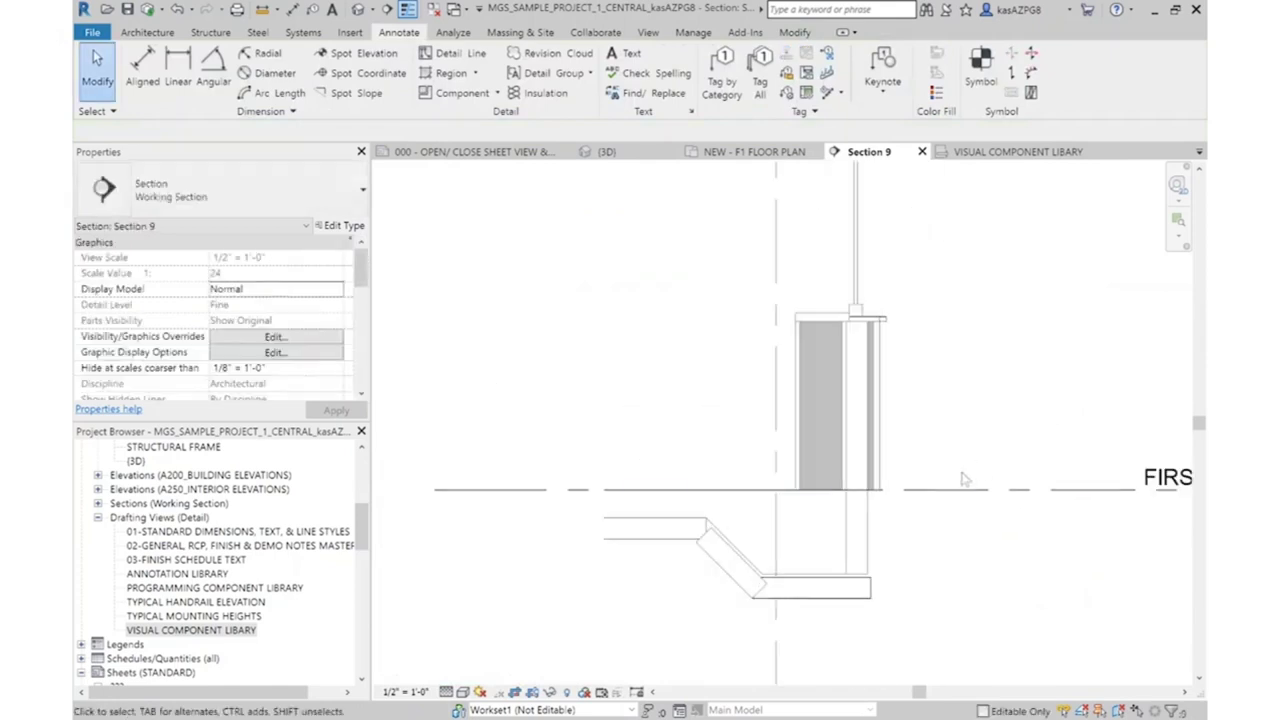
# Align the bottom and sloped insulation pieces to the adjacent faces of the concrete footing to close the gaps
pyautogui.scroll(3, 907, 556)
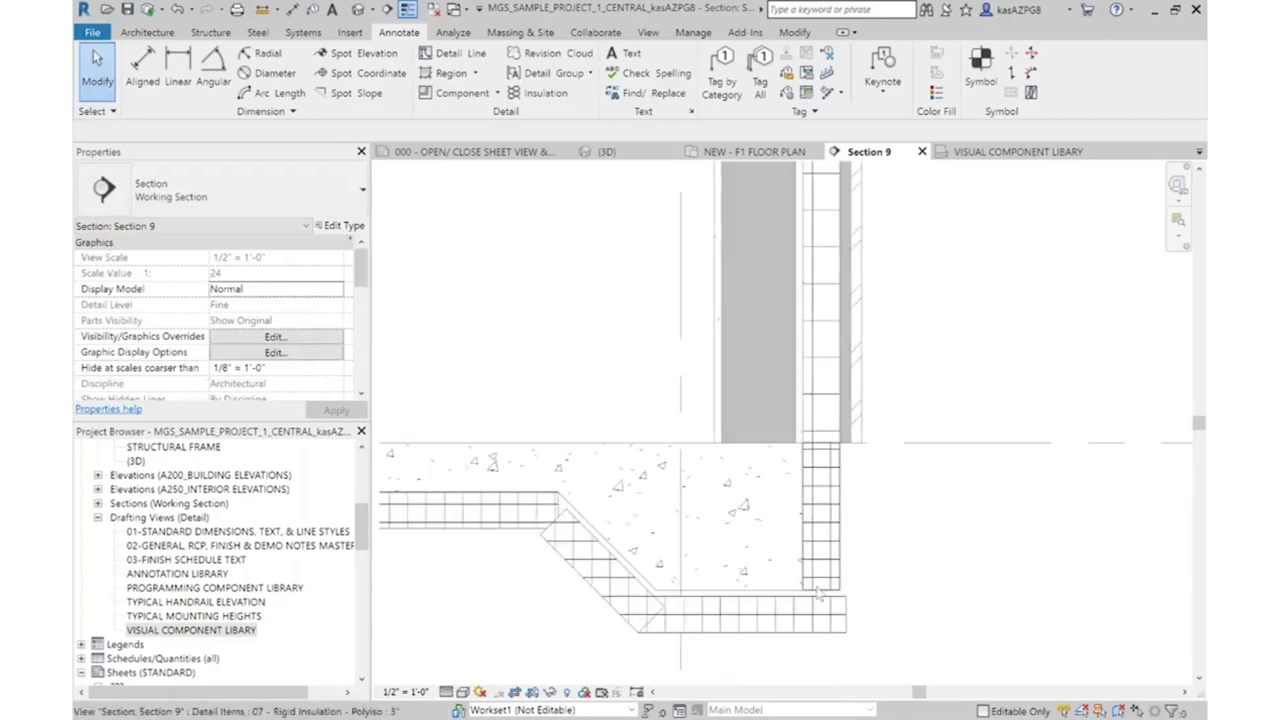
pyautogui.scroll(2, 805, 628)
pyautogui.click(740, 595)
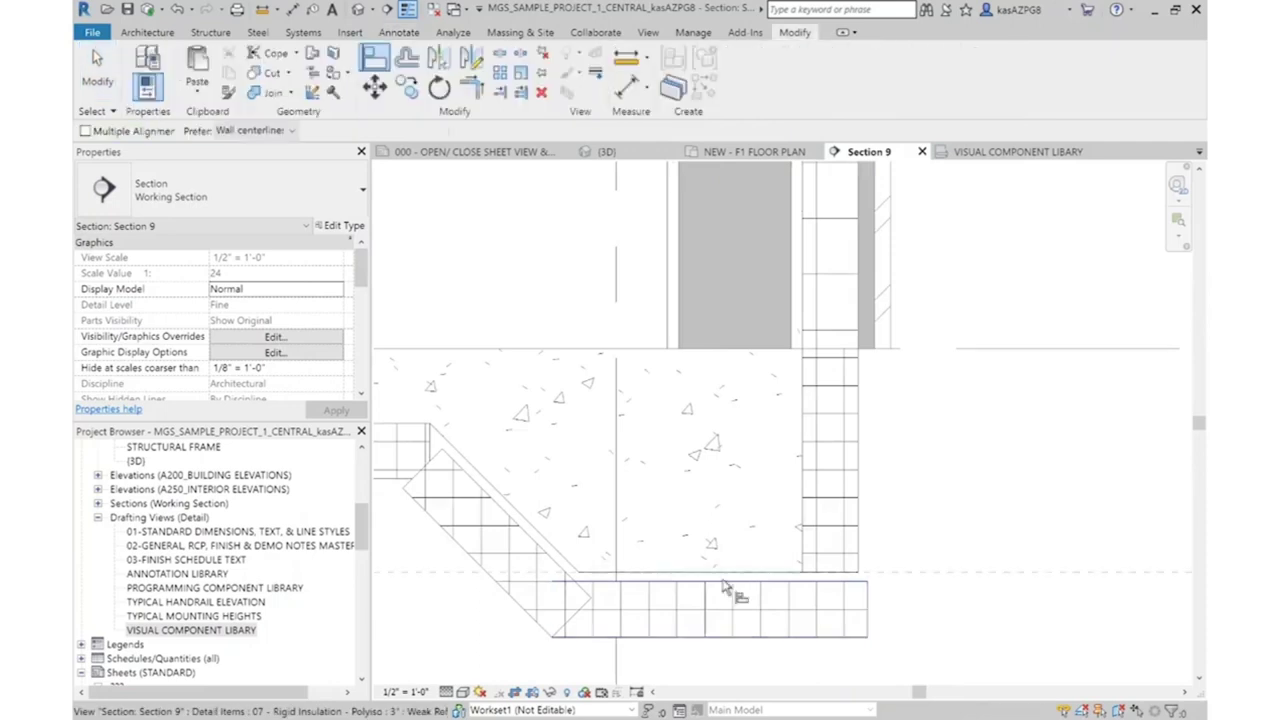
pyautogui.scroll(1, 534, 531)
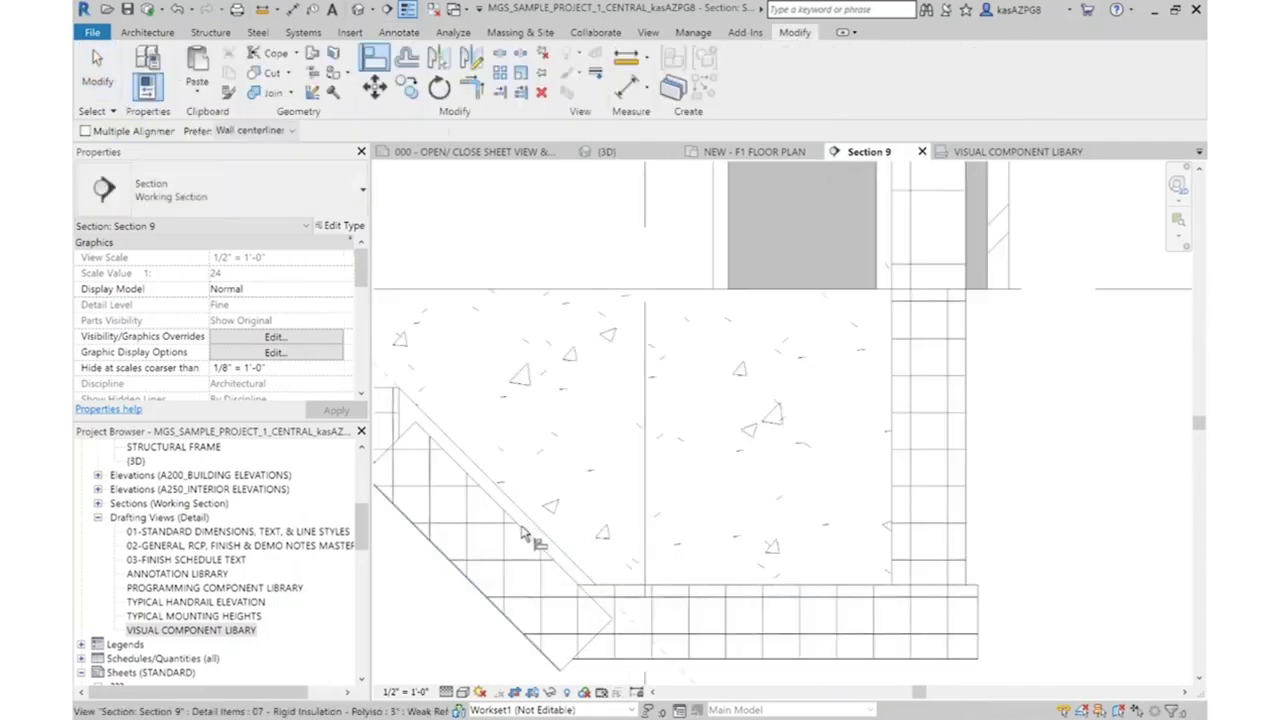
pyautogui.click(533, 528)
pyautogui.scroll(-2, 888, 518)
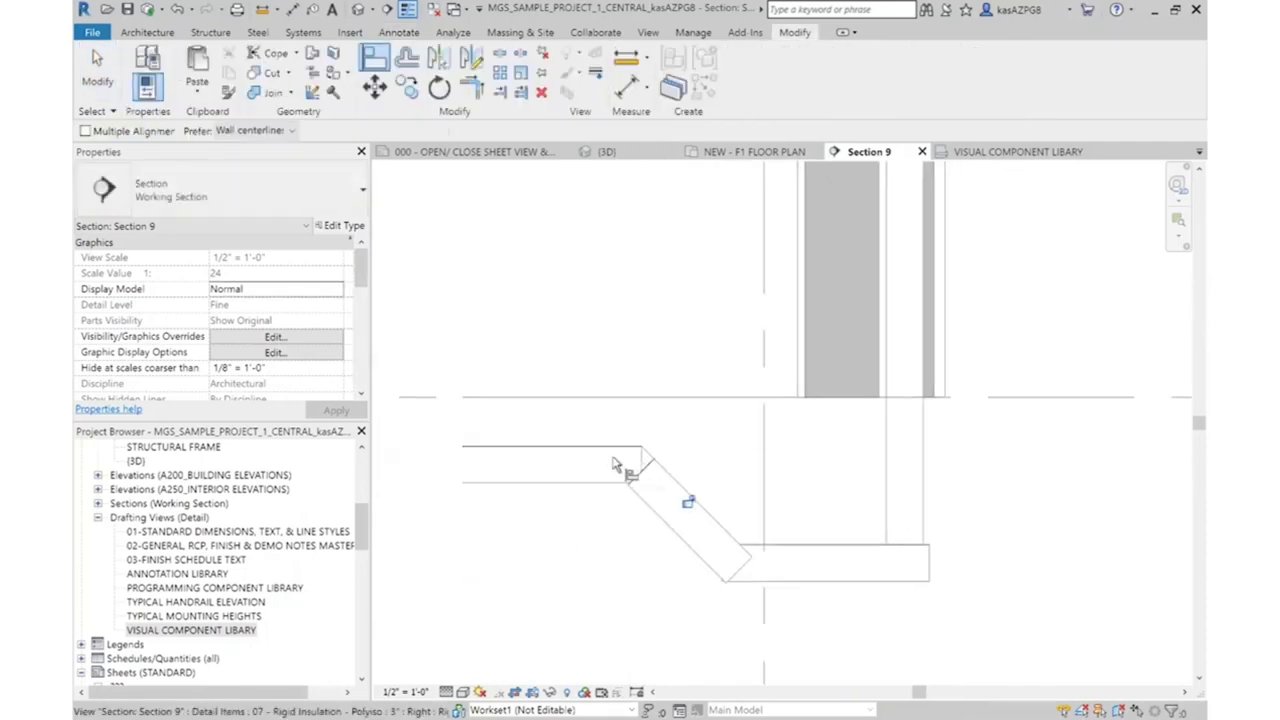
pyautogui.scroll(2, 640, 465)
pyautogui.press('Escape')
pyautogui.scroll(-3, 1000, 391)
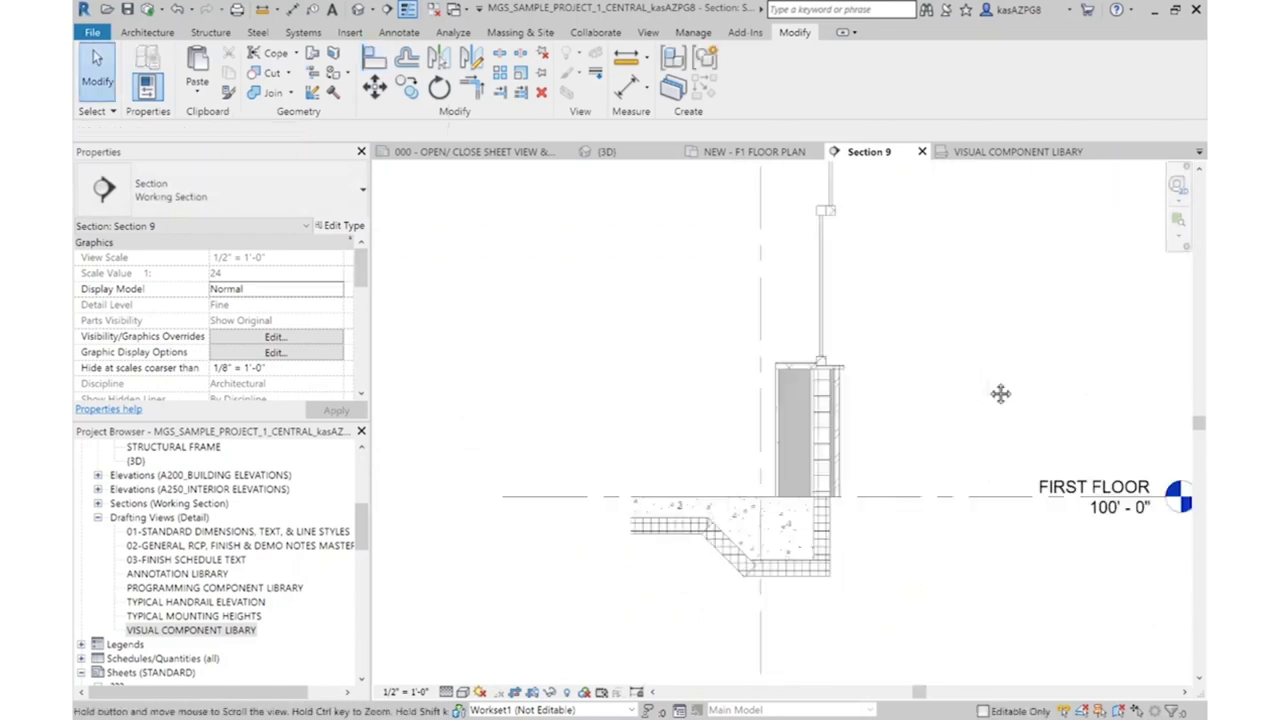
pyautogui.scroll(-1, 933, 393)
pyautogui.scroll(1, 995, 378)
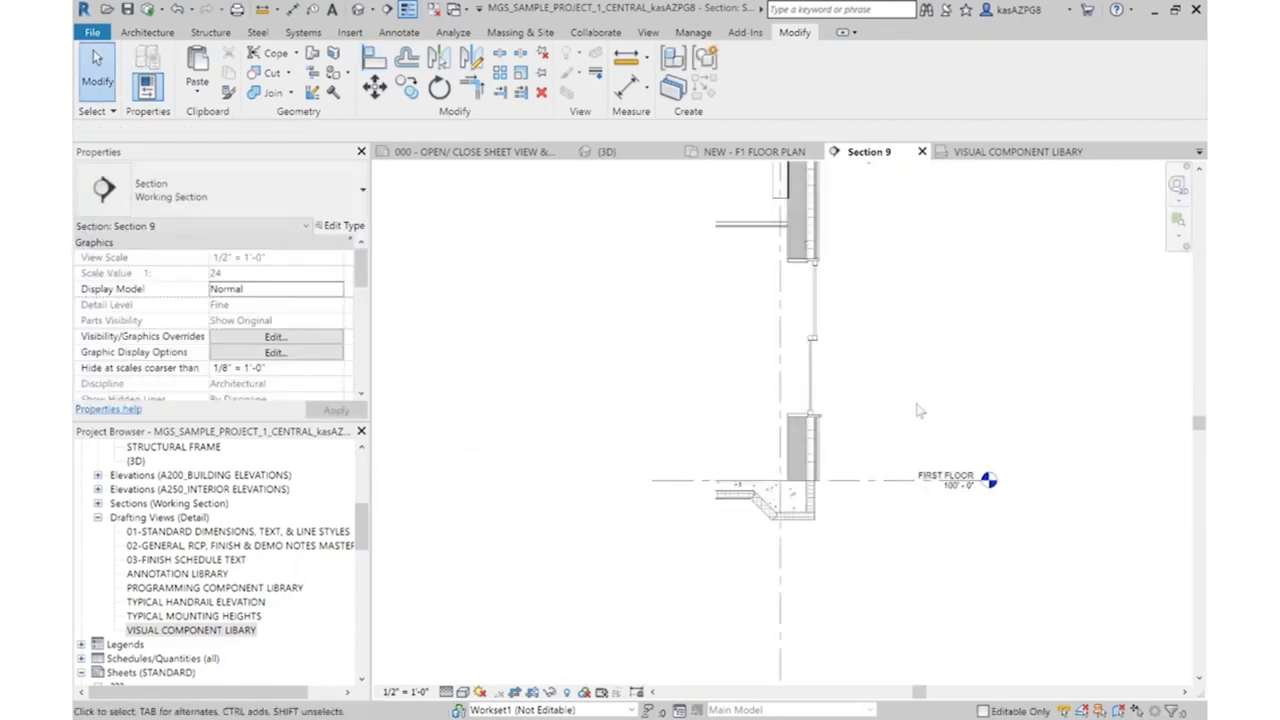
pyautogui.scroll(3, 845, 518)
pyautogui.scroll(-2, 830, 515)
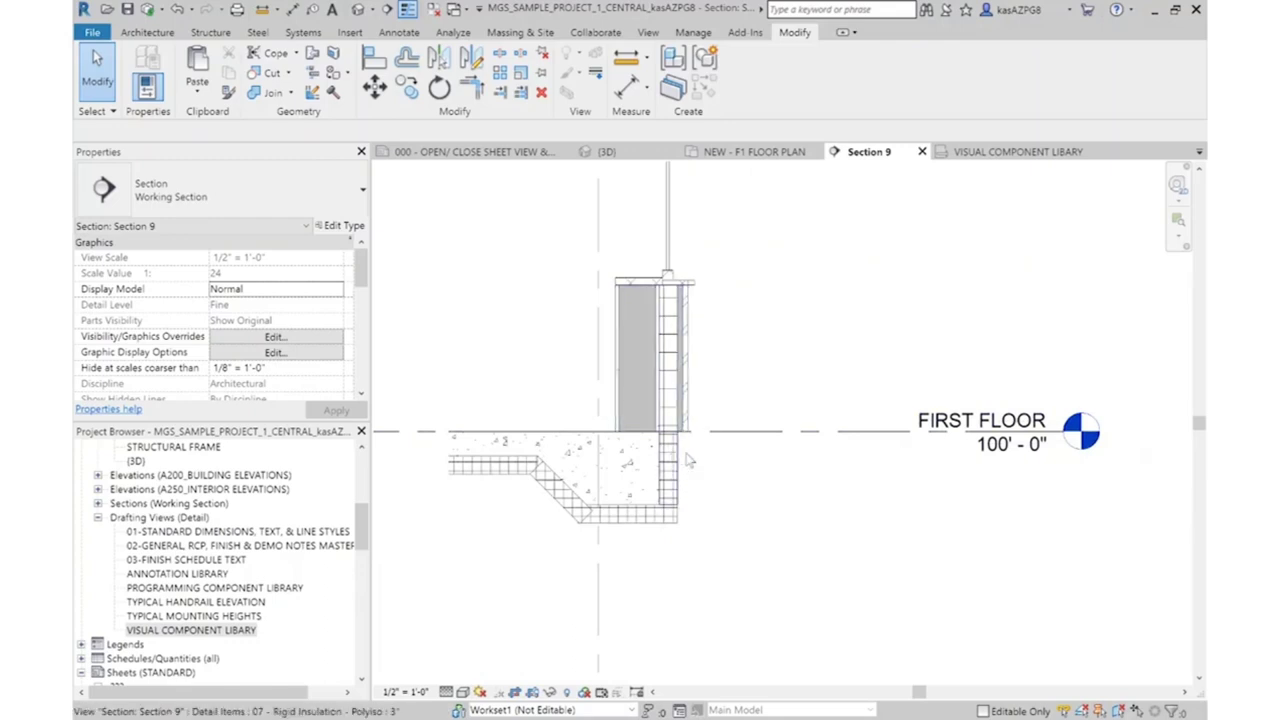
# Draw a vertical 1'-0" detail line in 00 - SKETCH LINE style down the outer edge of the footing insulation from floor level
pyautogui.scroll(3, 688, 460)
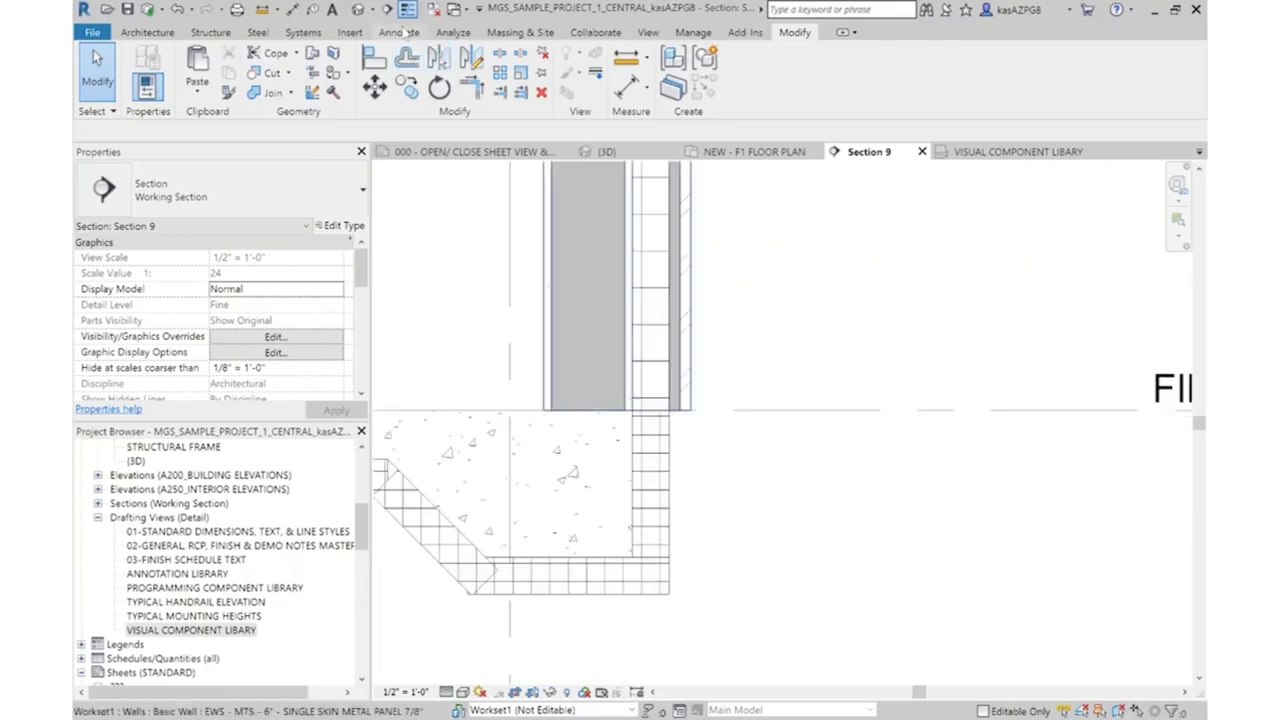
pyautogui.click(399, 32)
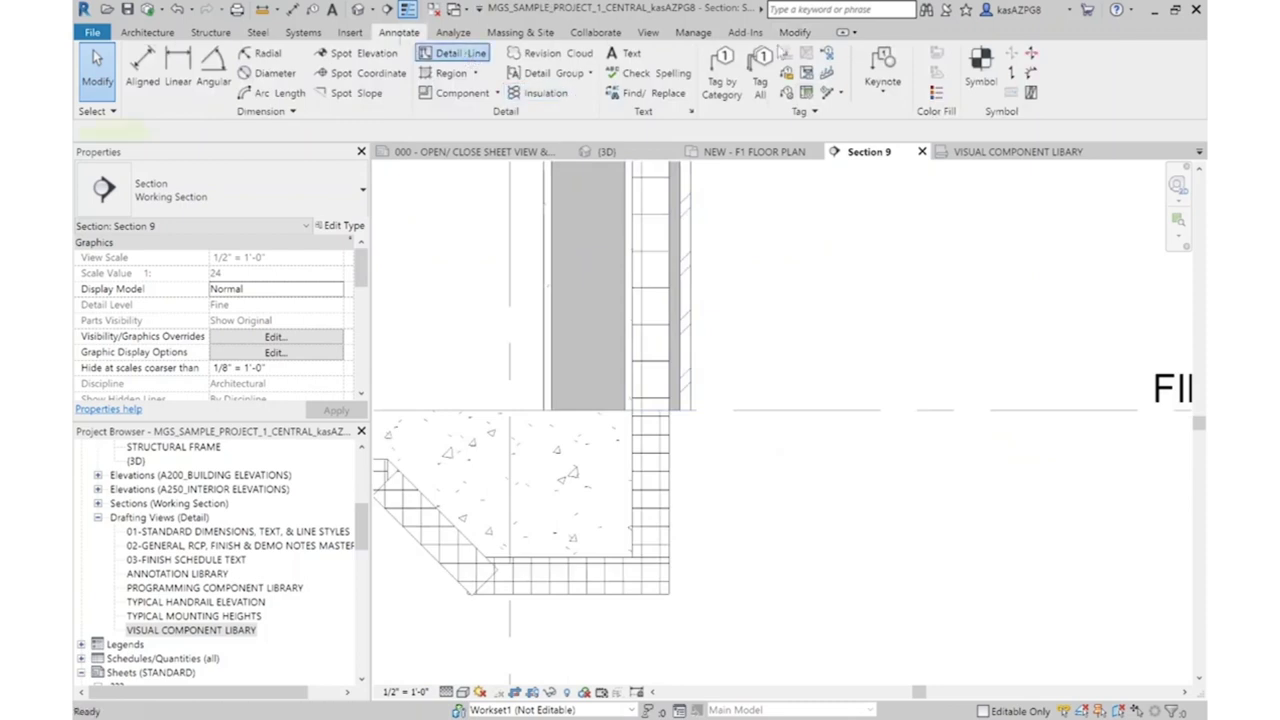
pyautogui.click(460, 53)
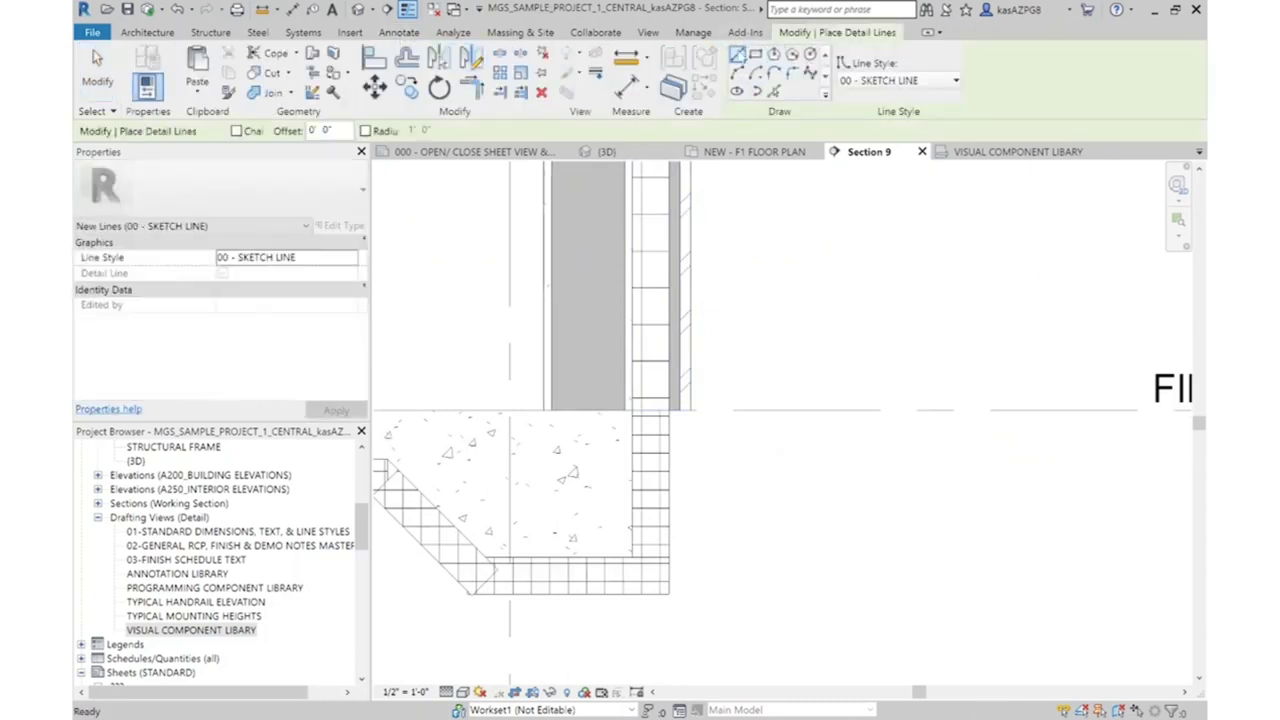
pyautogui.scroll(3, 682, 412)
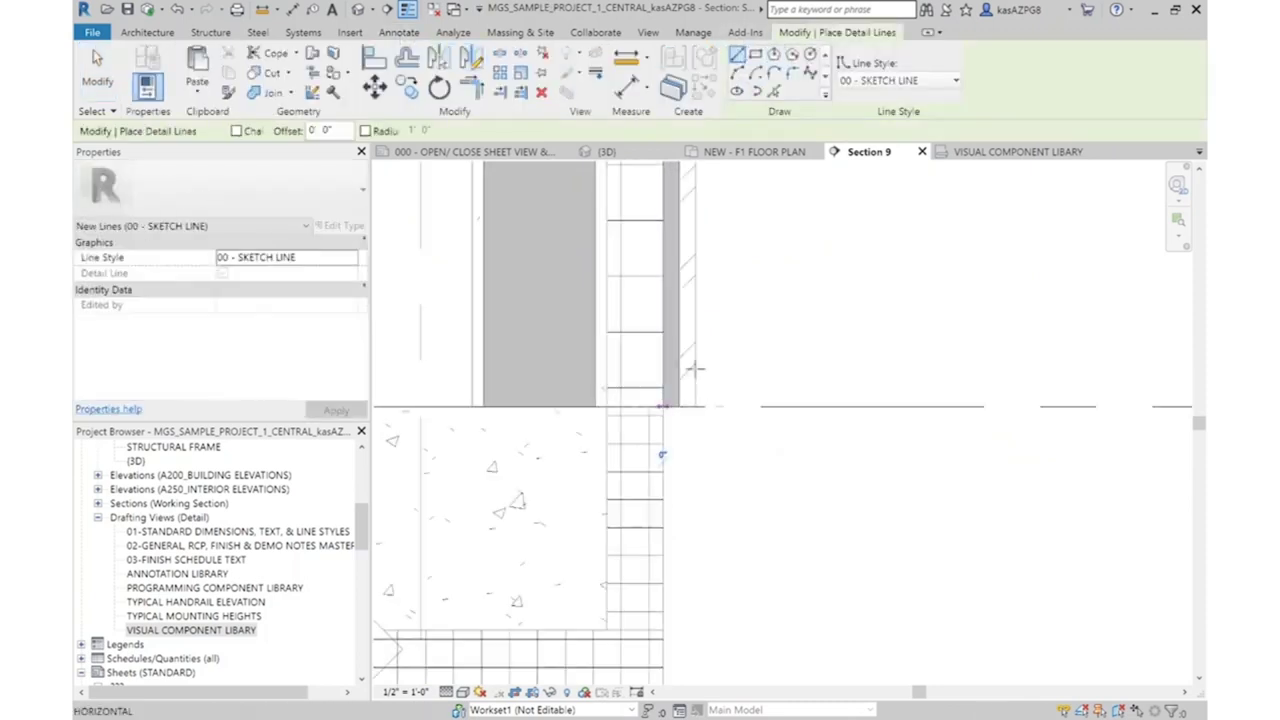
pyautogui.scroll(-2, 695, 369)
pyautogui.click(662, 407)
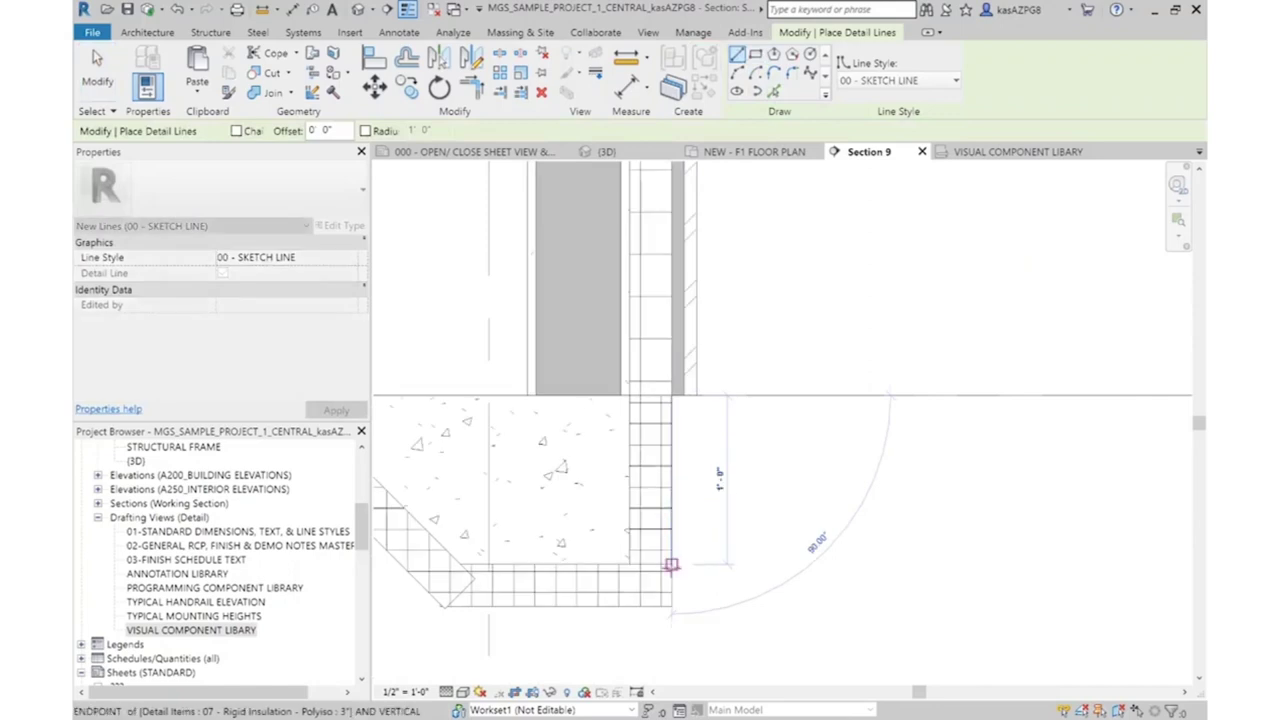
pyautogui.press('Escape')
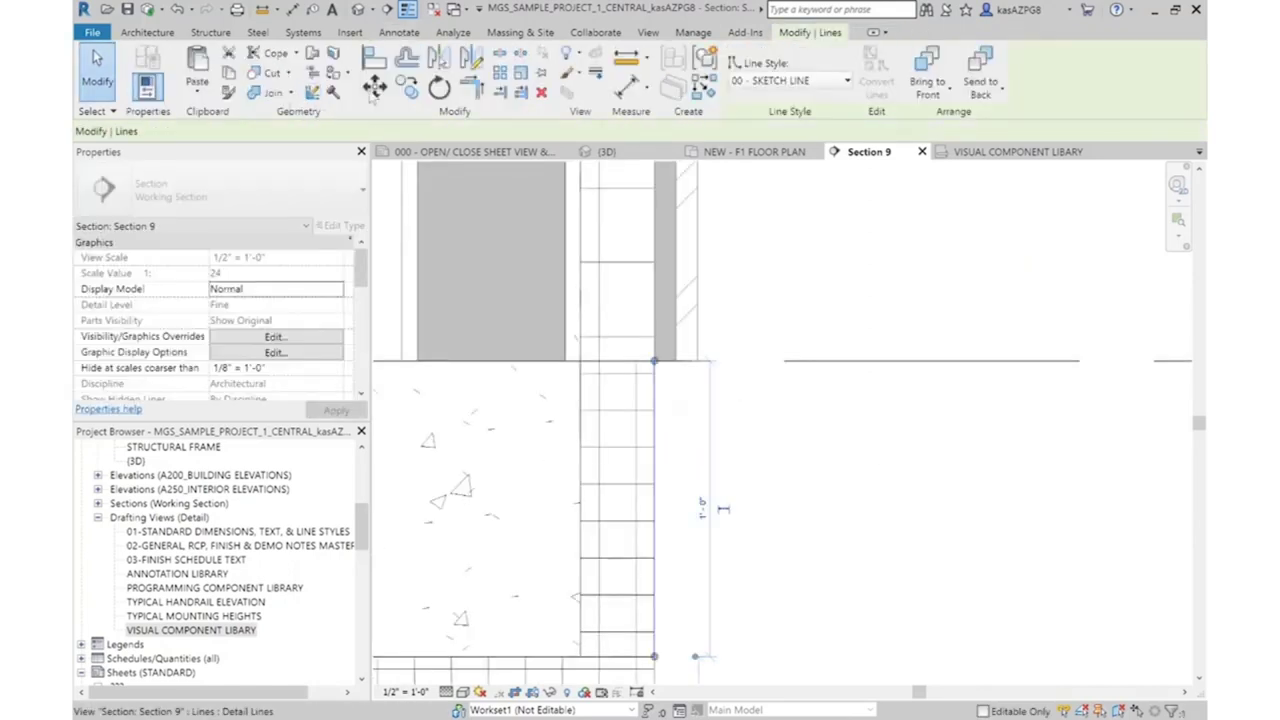
pyautogui.click(375, 87)
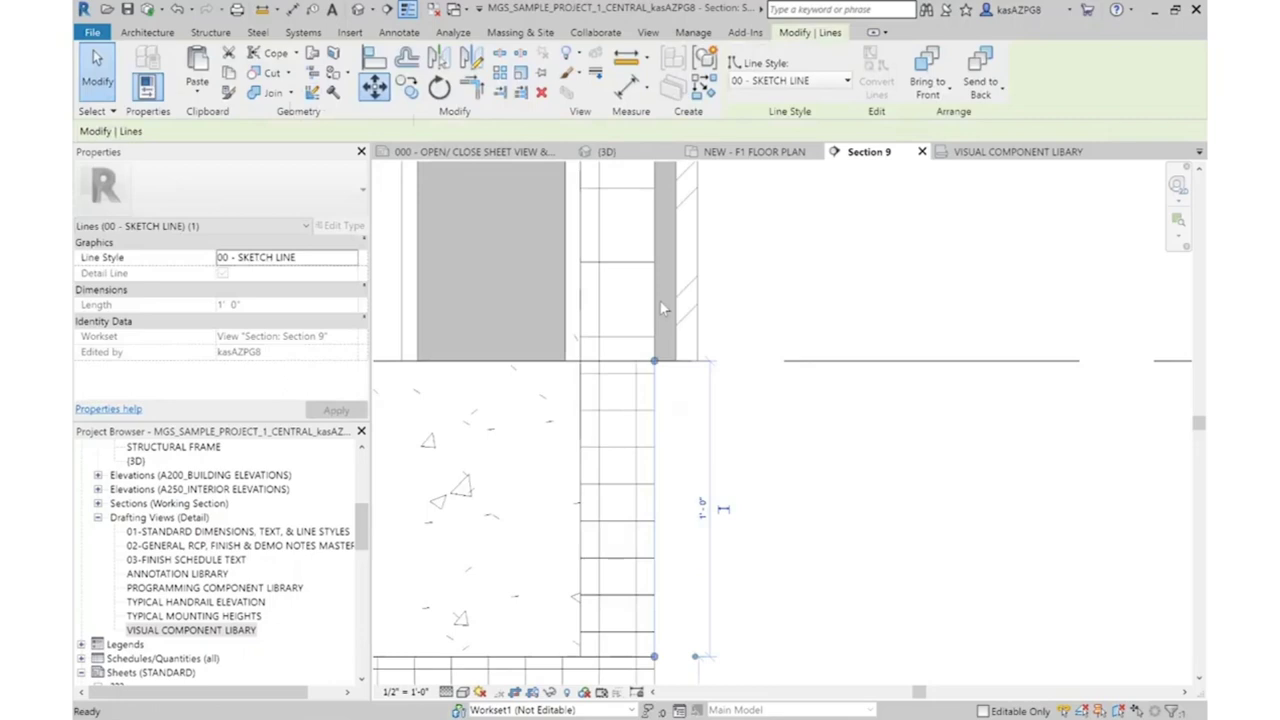
pyautogui.click(742, 424)
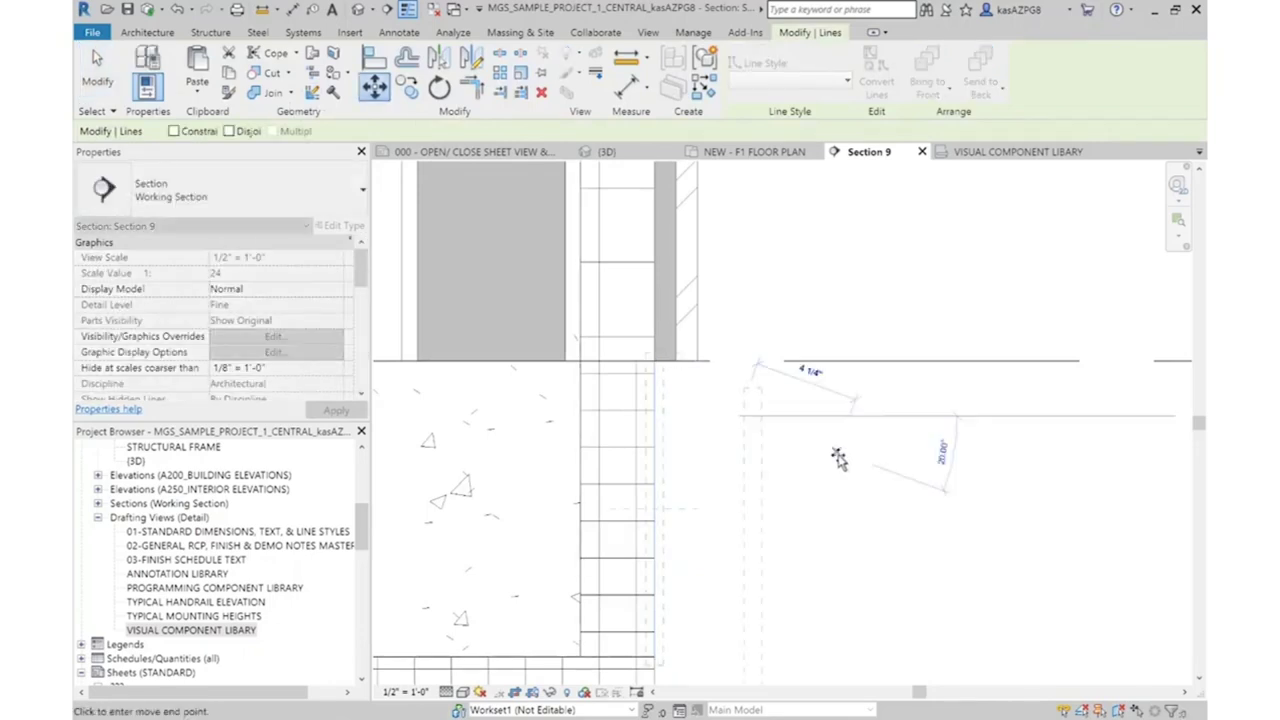
pyautogui.click(655, 424)
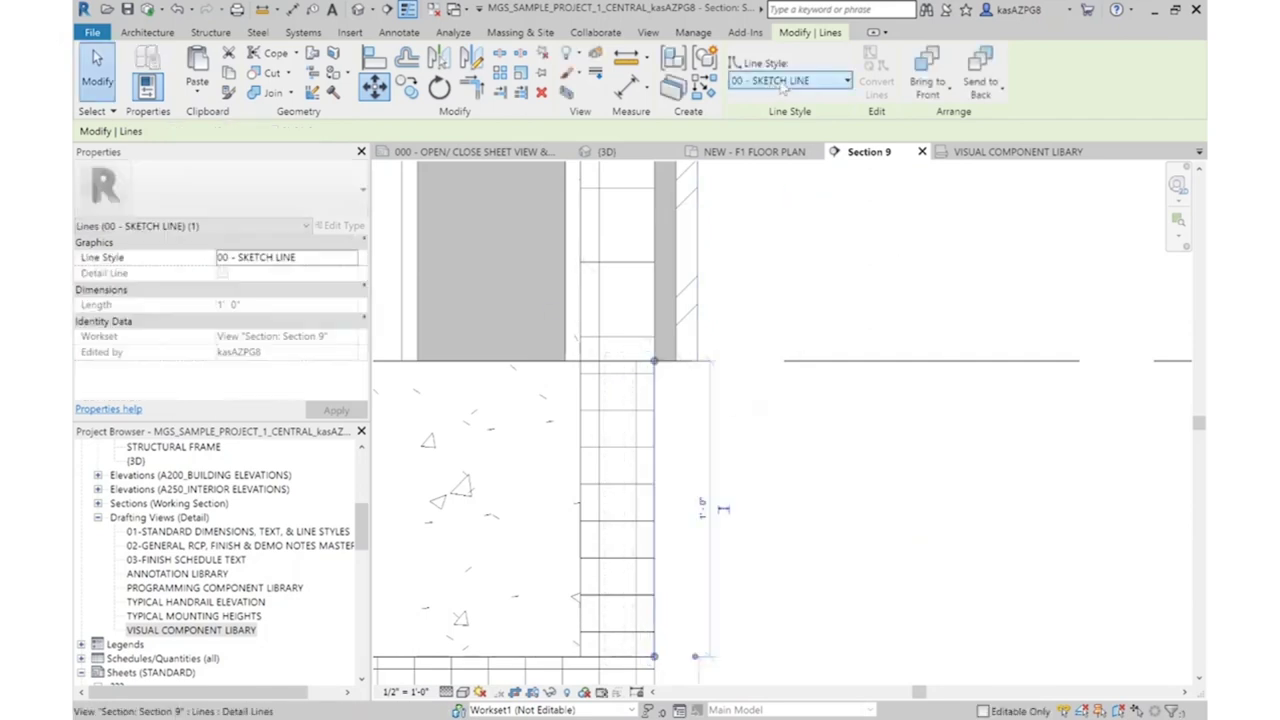
# Change the vertical detail line beside the footing insulation to 05 - SOLID - BLACK and turn off the thin lines display
pyautogui.click(830, 81)
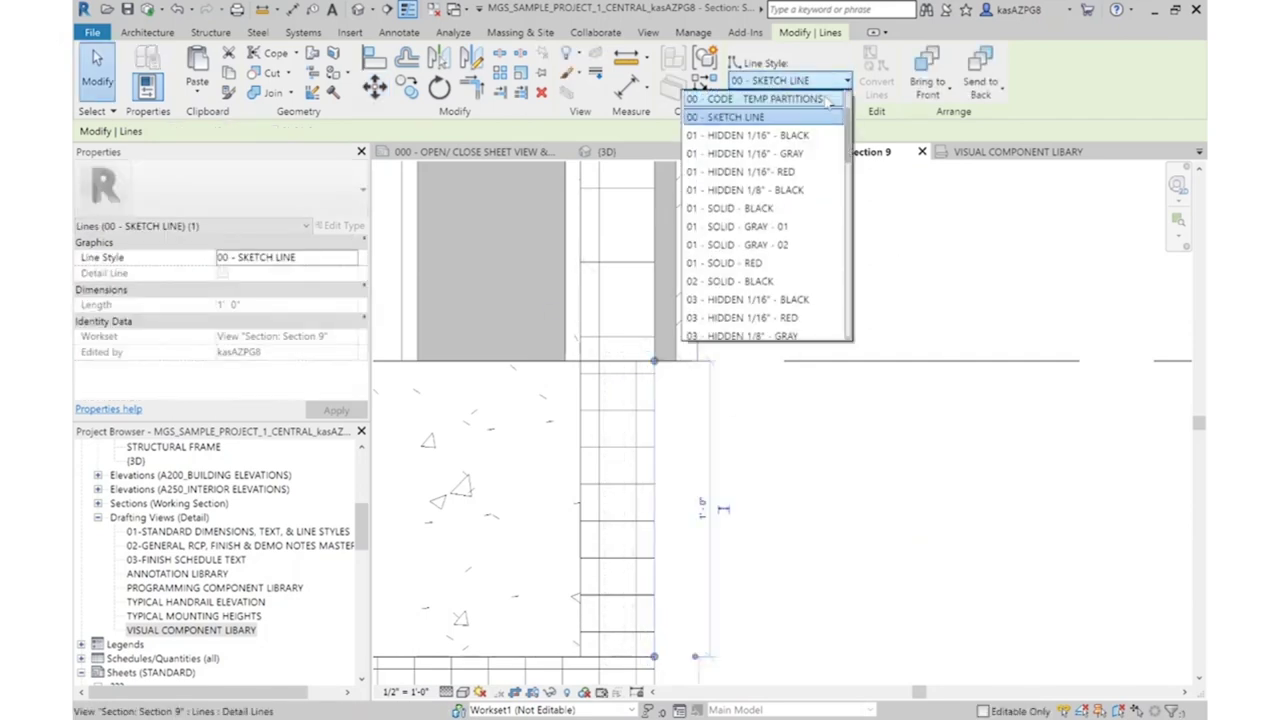
pyautogui.scroll(-3, 770, 260)
pyautogui.scroll(-3, 770, 265)
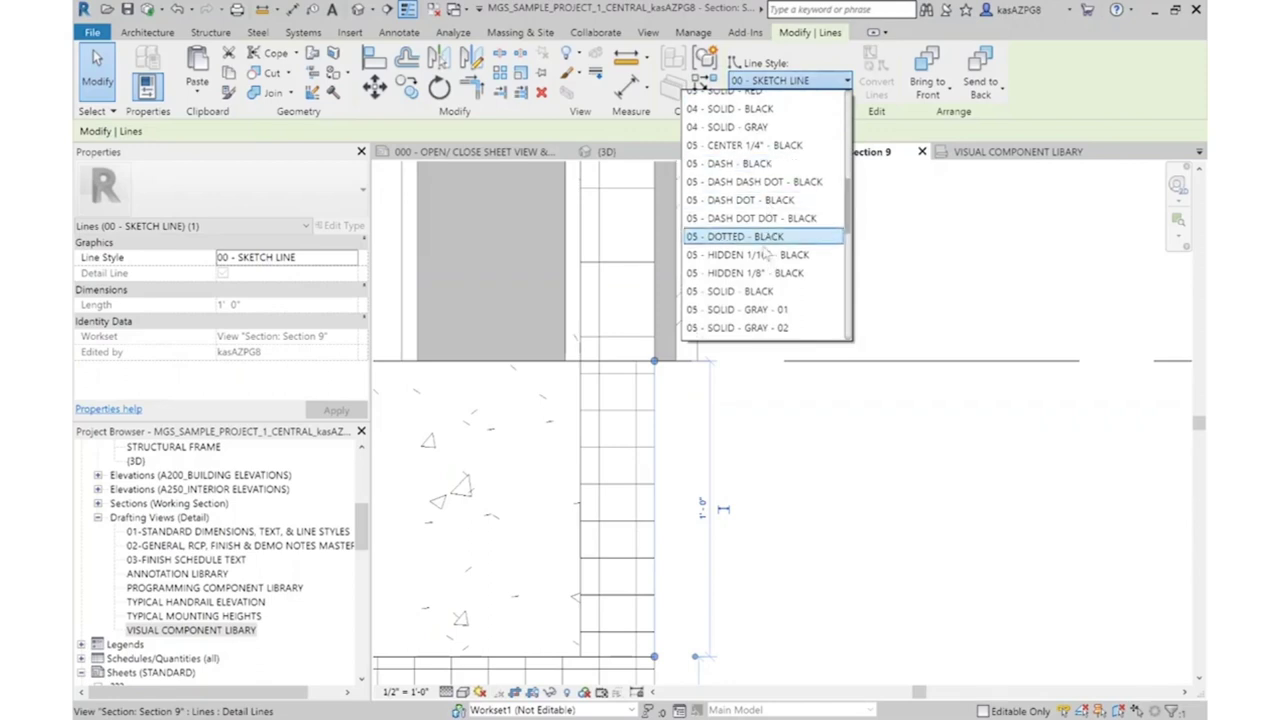
pyautogui.click(780, 292)
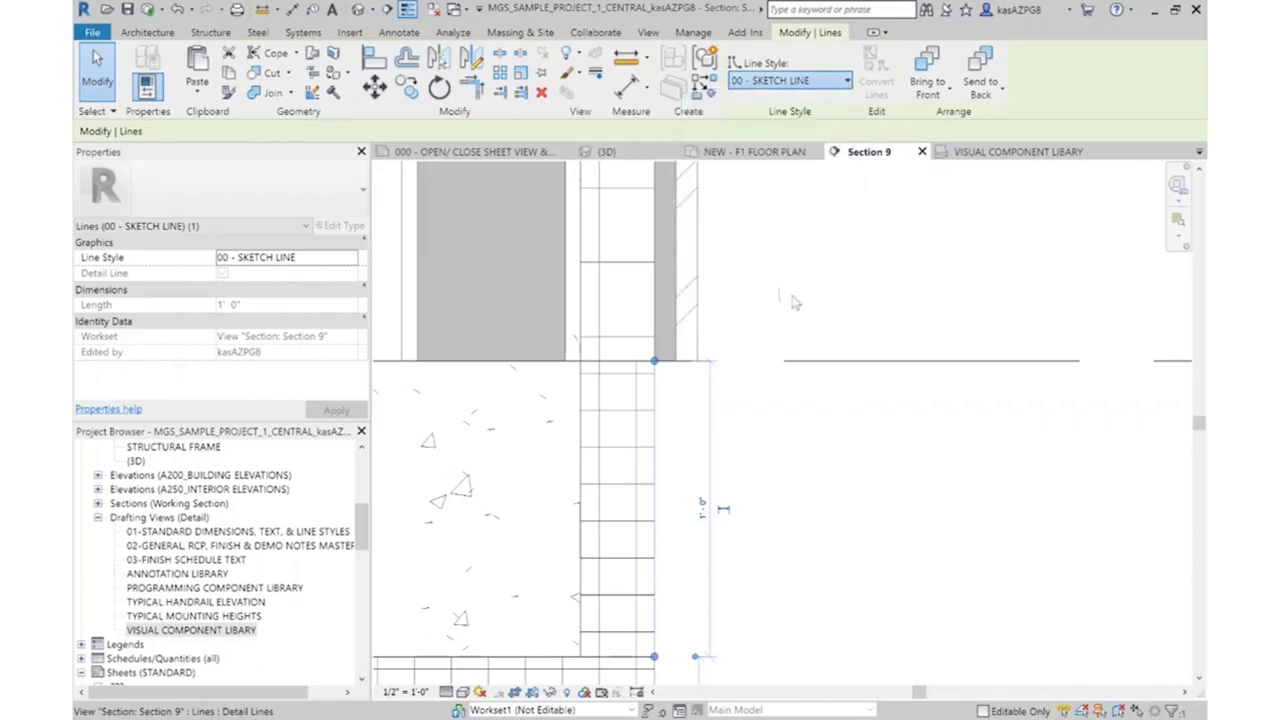
pyautogui.click(930, 428)
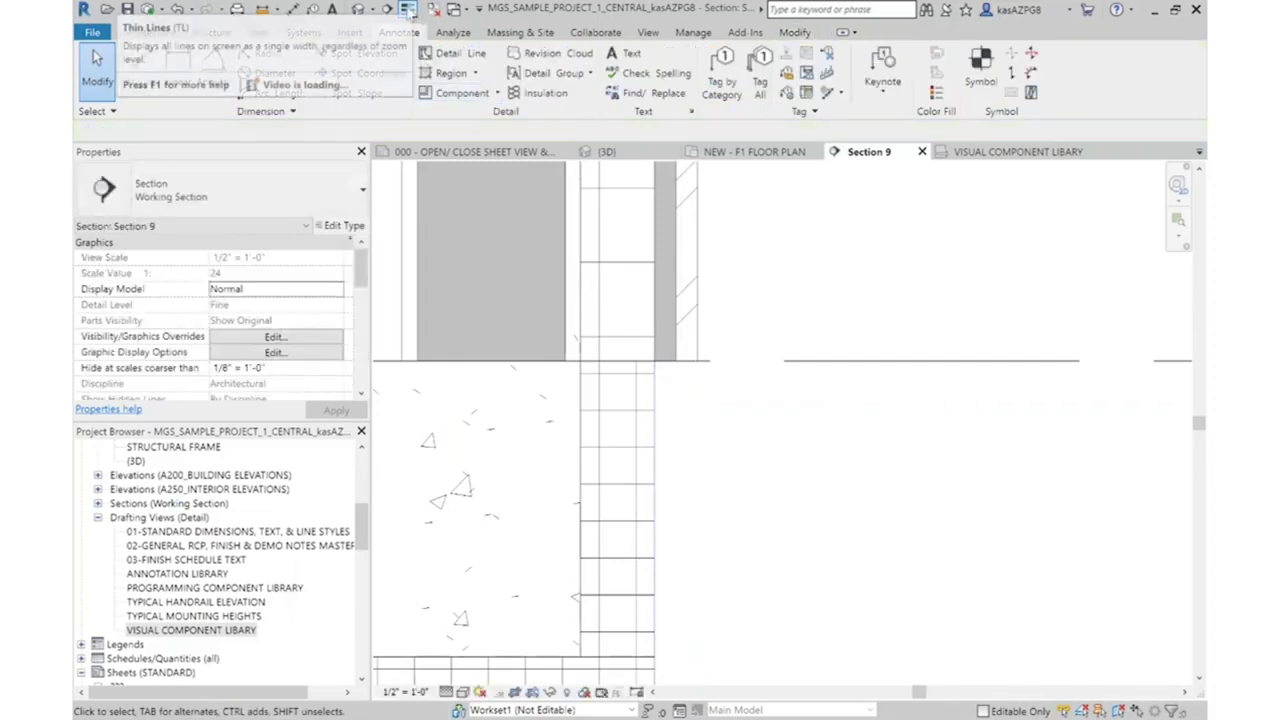
pyautogui.click(408, 10)
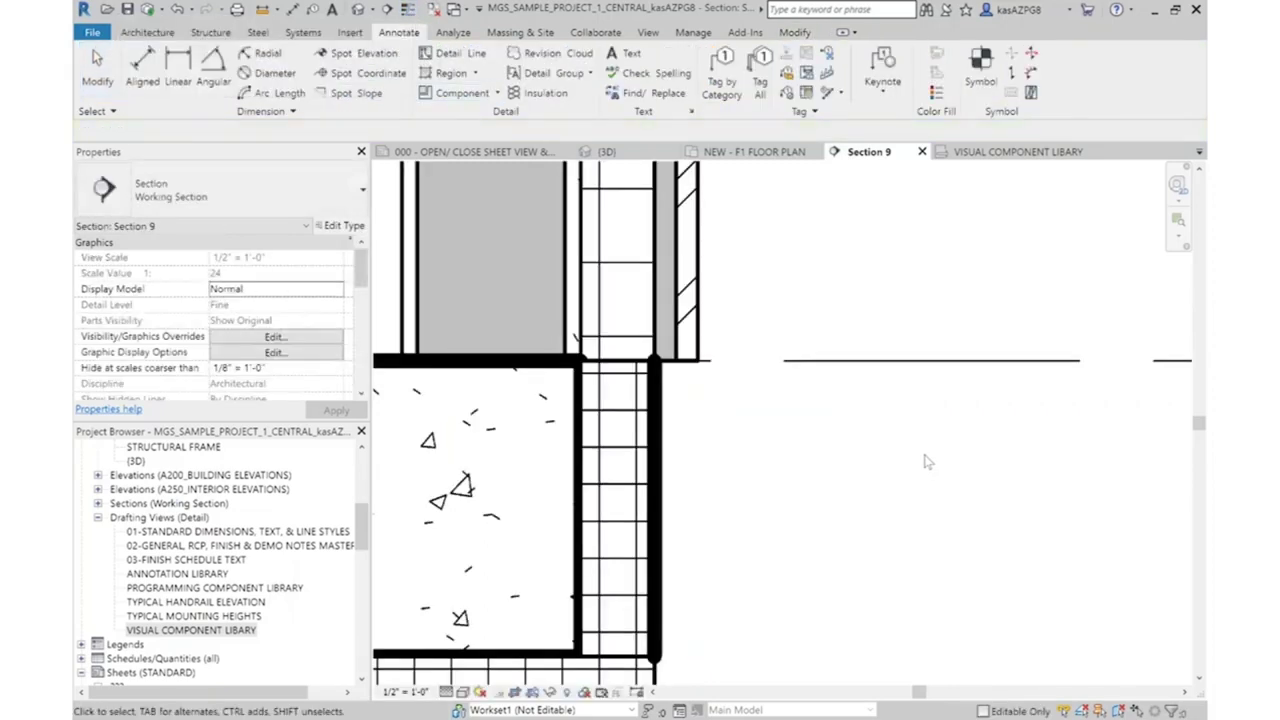
pyautogui.scroll(-4, 928, 462)
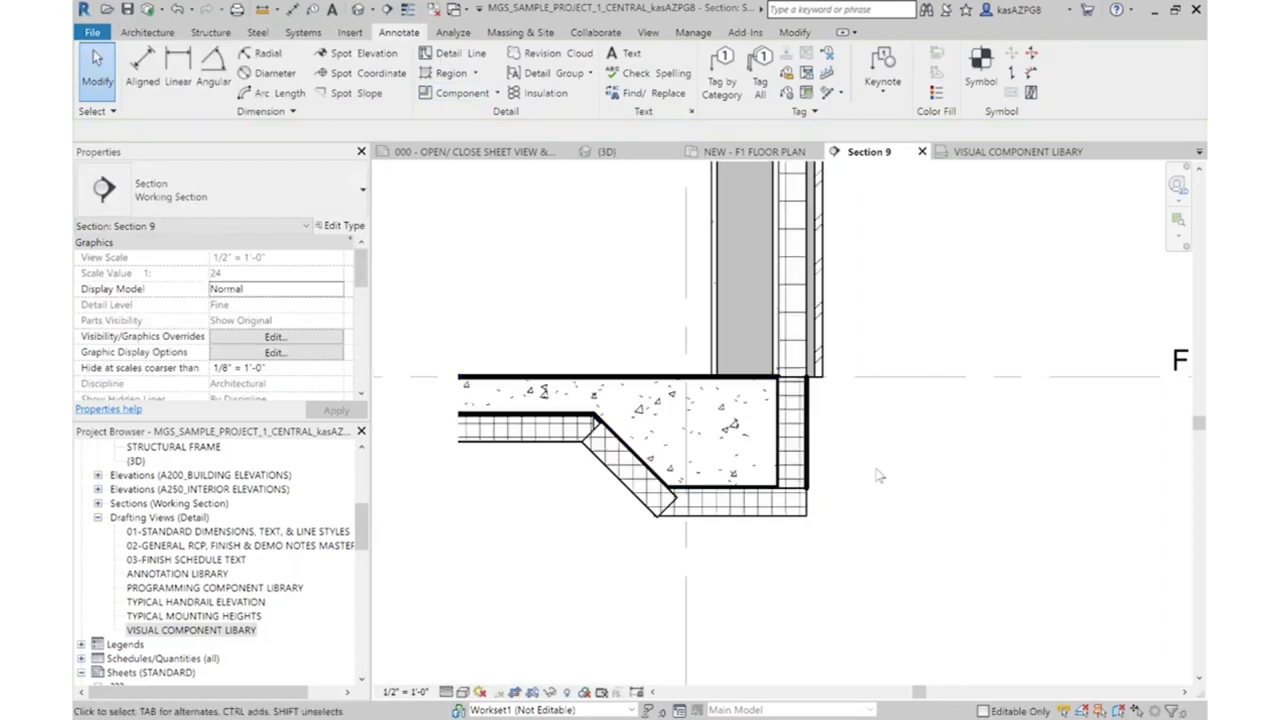
pyautogui.moveTo(878, 476); pyautogui.dragTo(862, 518, button='middle')
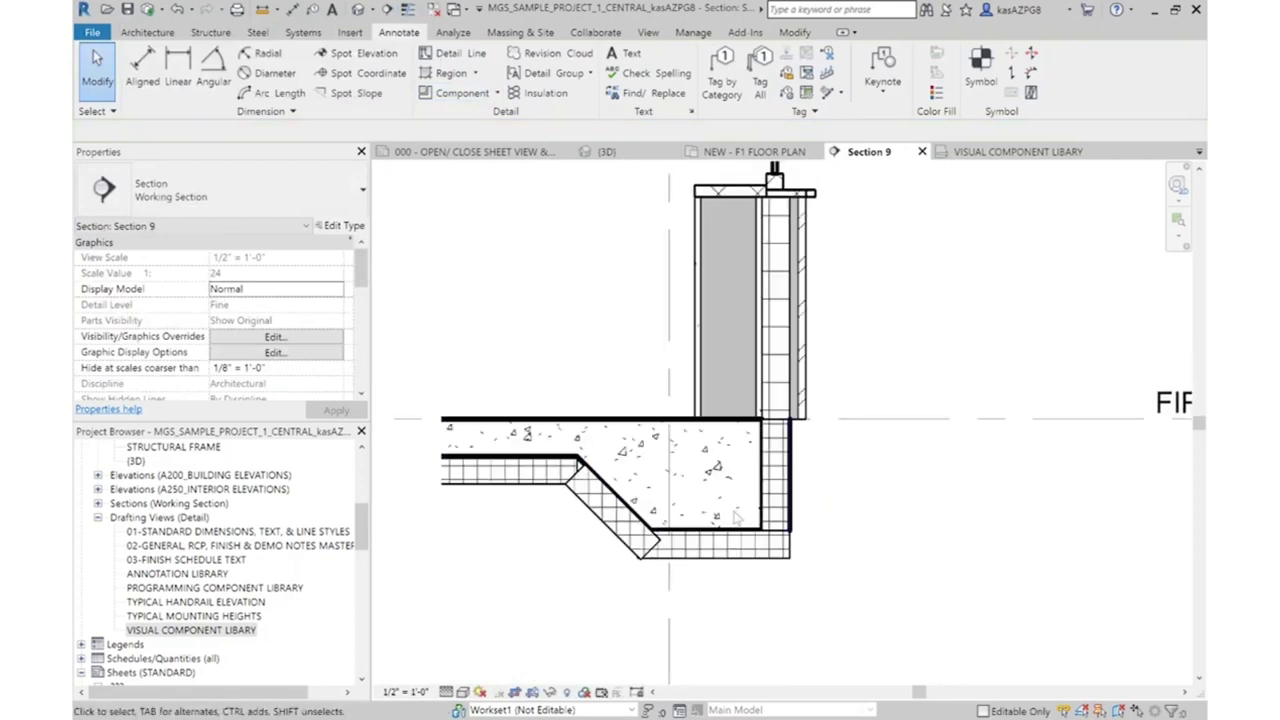
# Change all boundary lines of the concrete slab and footing filled region to the 03 - SOLID - BLACK line style
pyautogui.click(651, 423)
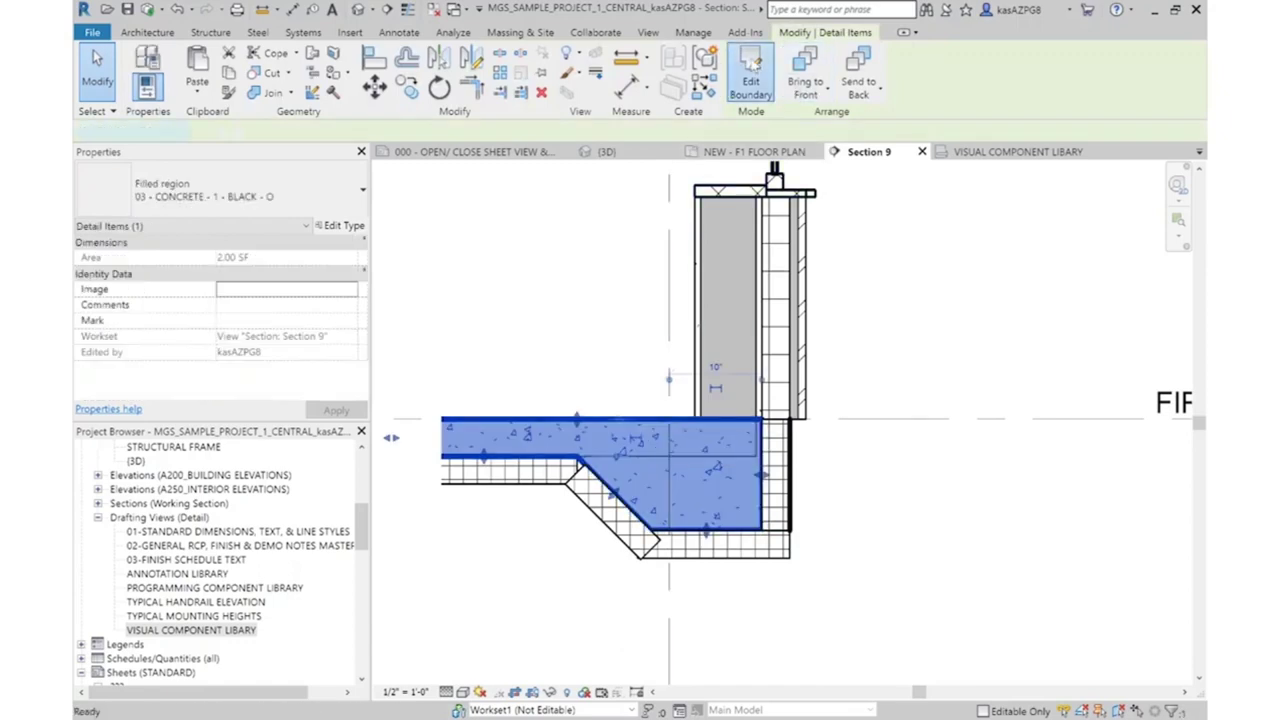
pyautogui.click(751, 68)
pyautogui.press('Tab')
pyautogui.click(636, 421)
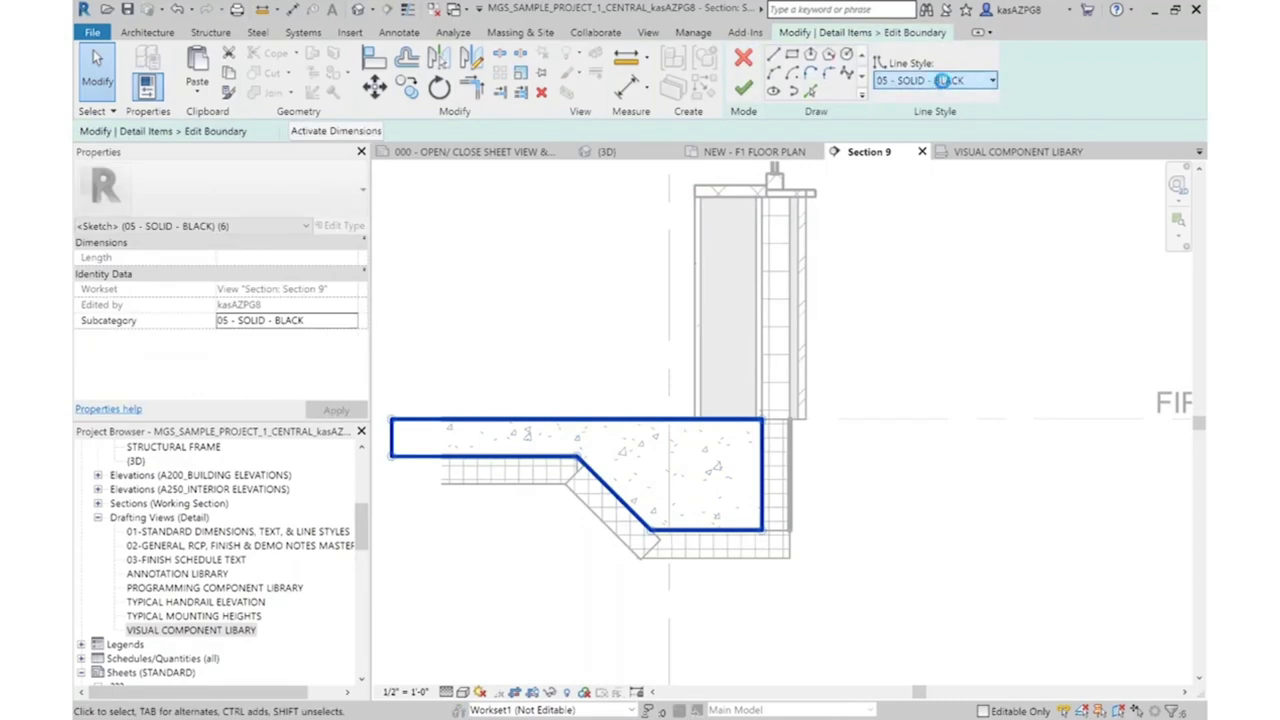
pyautogui.click(935, 82)
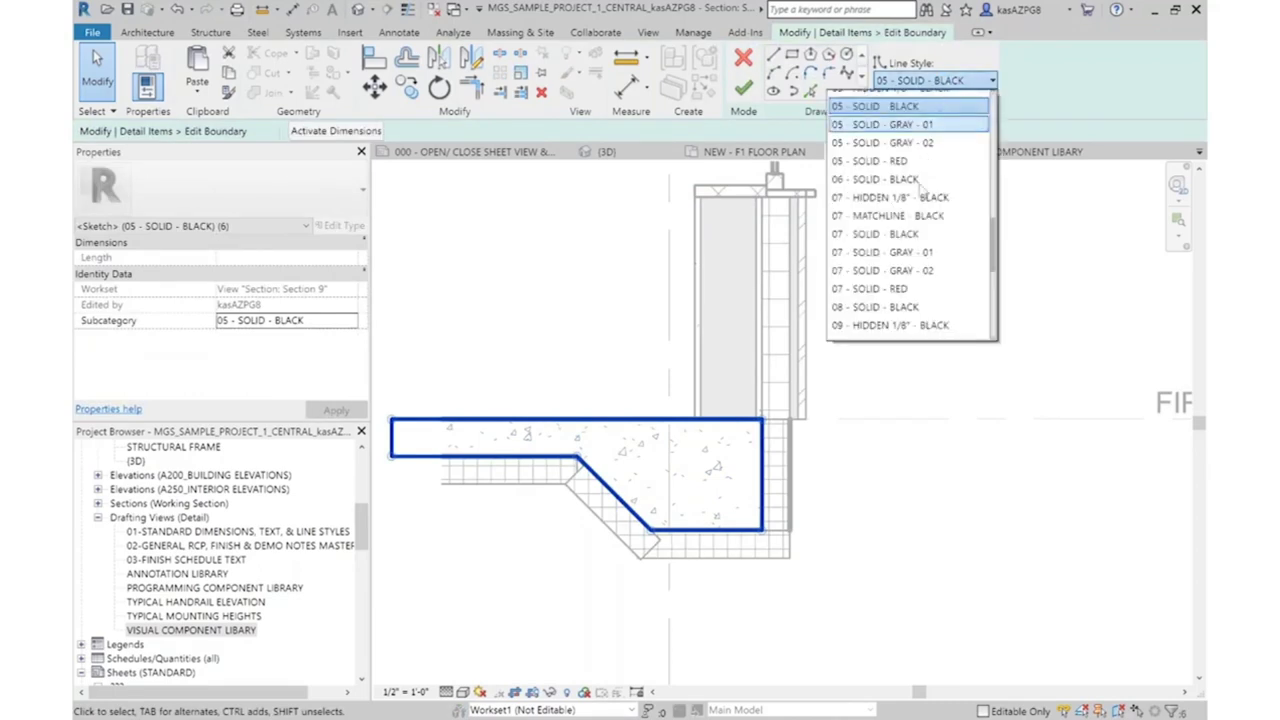
pyautogui.scroll(5, 920, 190)
pyautogui.scroll(5, 920, 190)
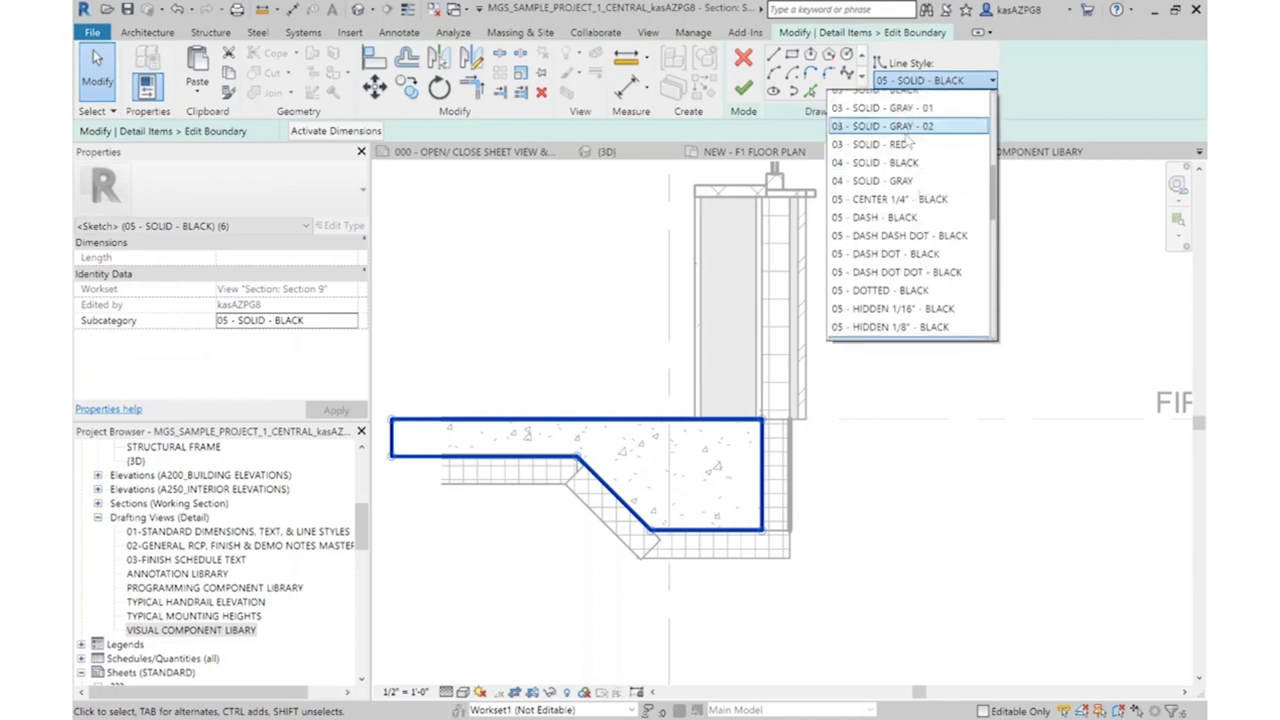
pyautogui.click(900, 129)
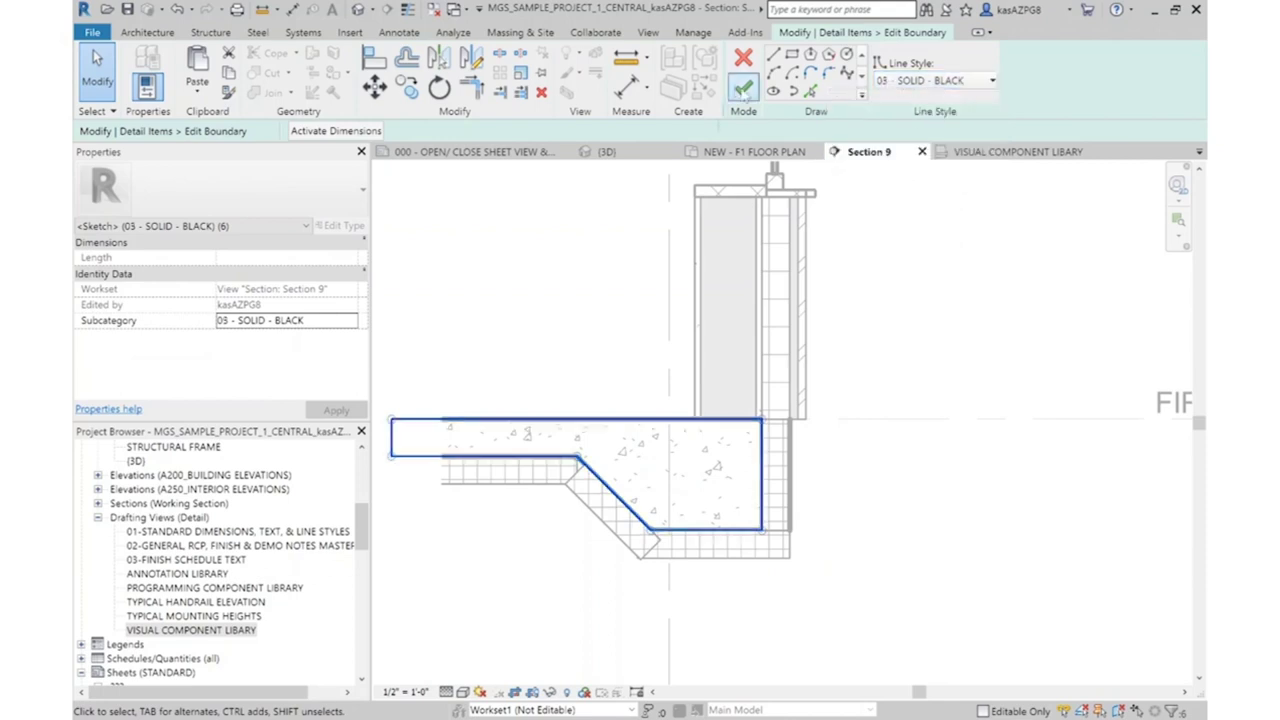
pyautogui.click(743, 90)
pyautogui.click(955, 475)
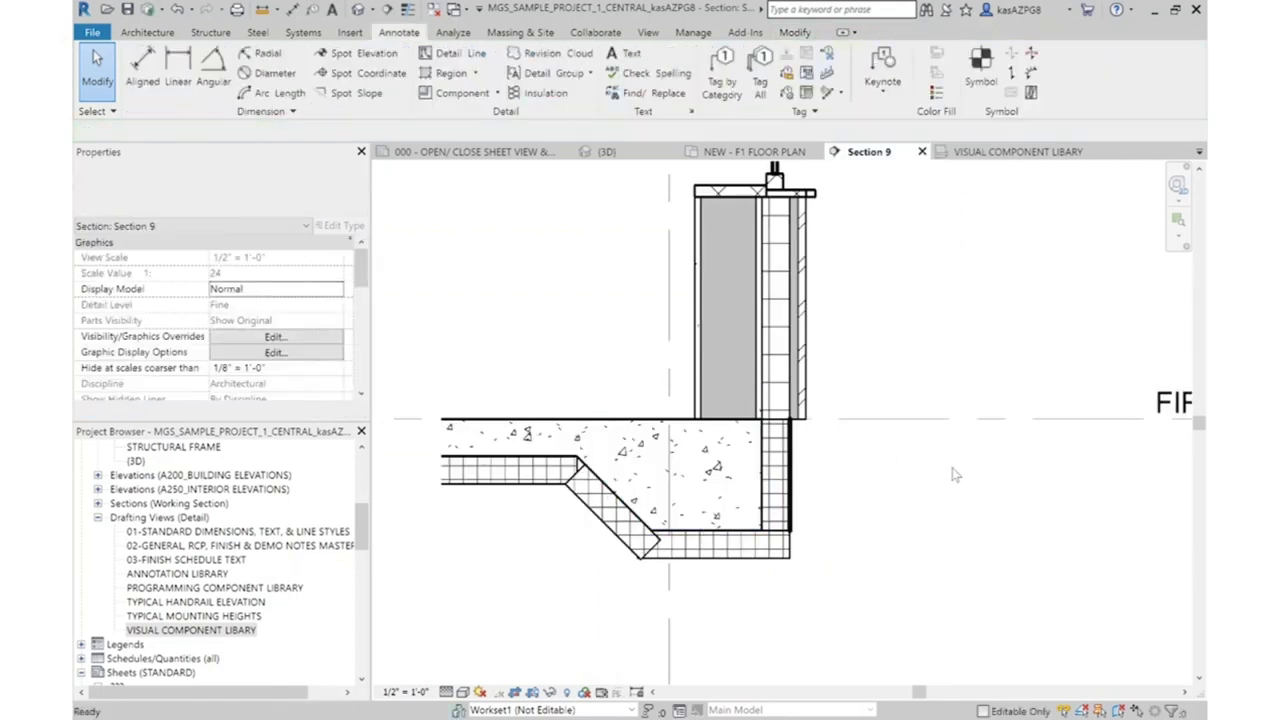
pyautogui.click(812, 500)
pyautogui.scroll(2, 815, 480)
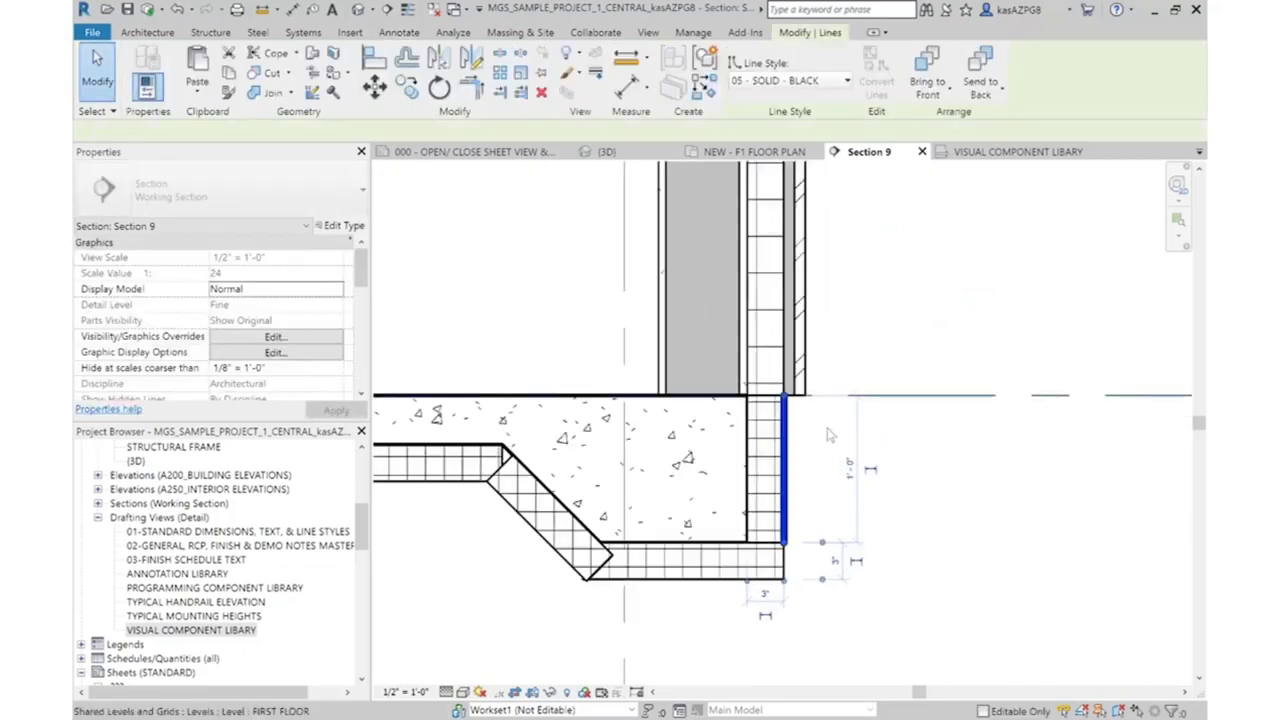
pyautogui.click(836, 432)
pyautogui.scroll(-1, 730, 405)
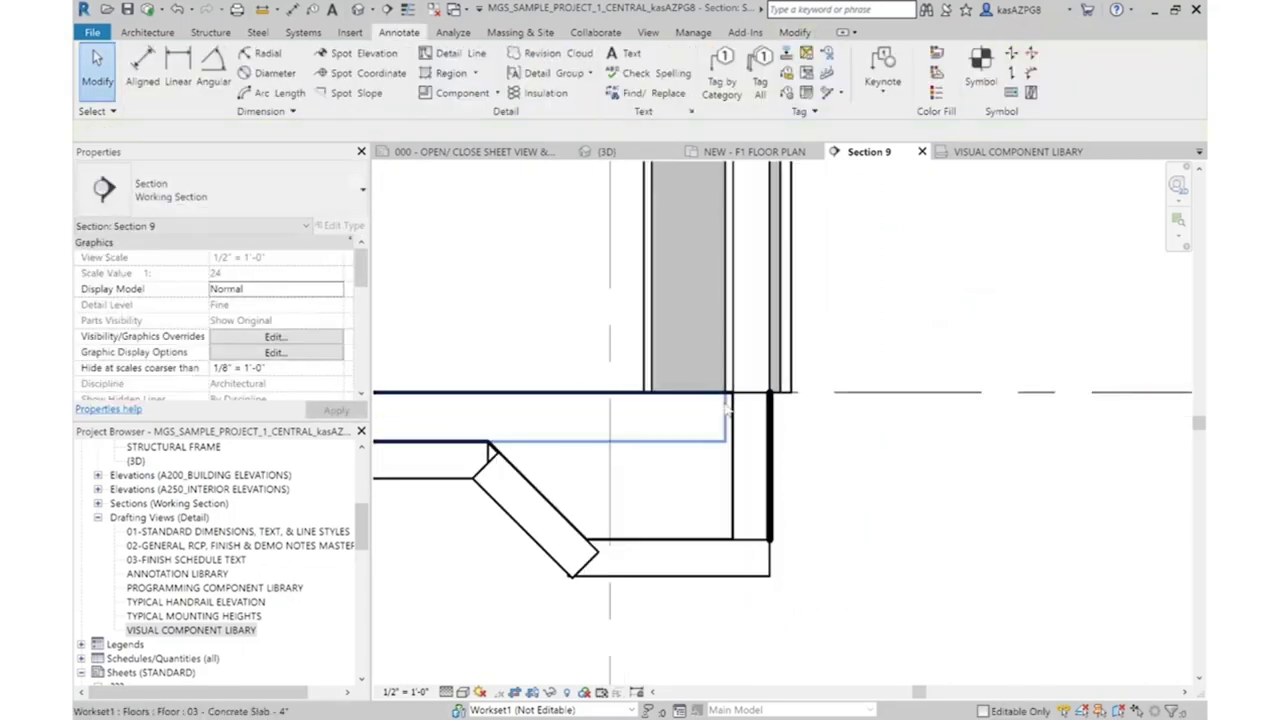
# Draw a detail line about 3'-7" long sloping down and away from the footing insulation, in 01 - SOLID - BLACK style
pyautogui.click(466, 56)
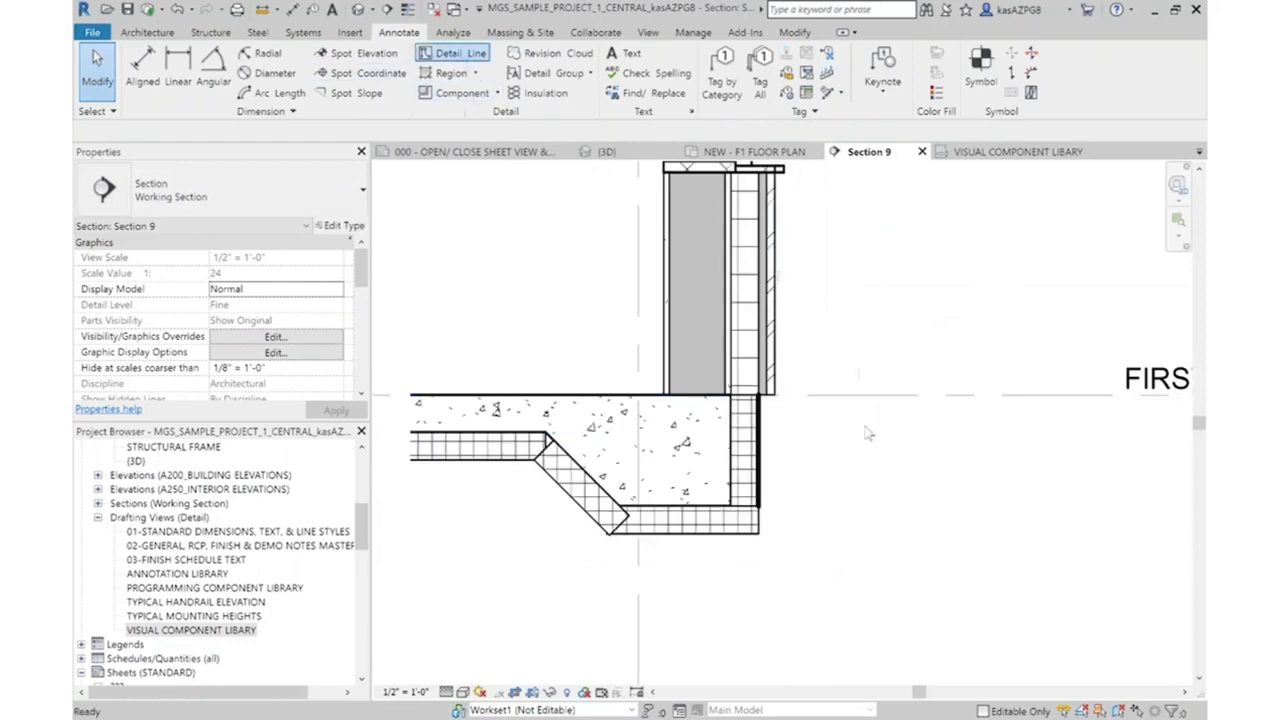
pyautogui.click(761, 432)
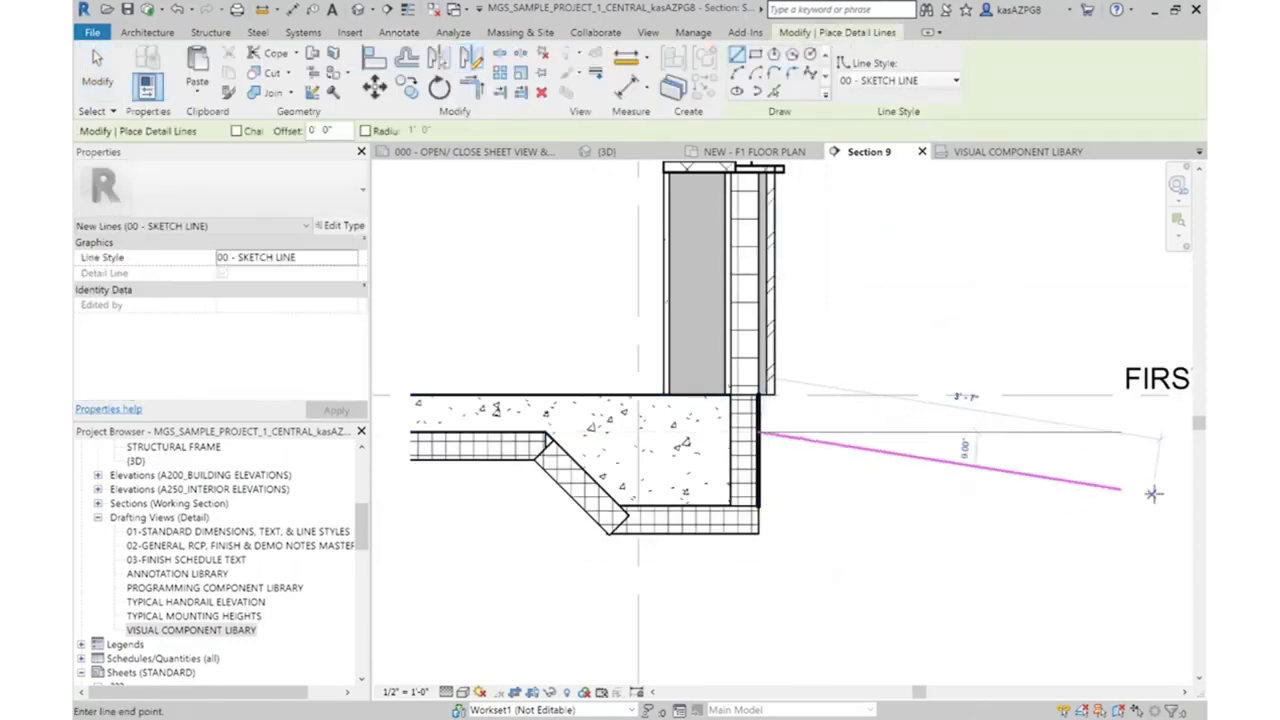
pyautogui.click(1152, 458)
pyautogui.press('Escape')
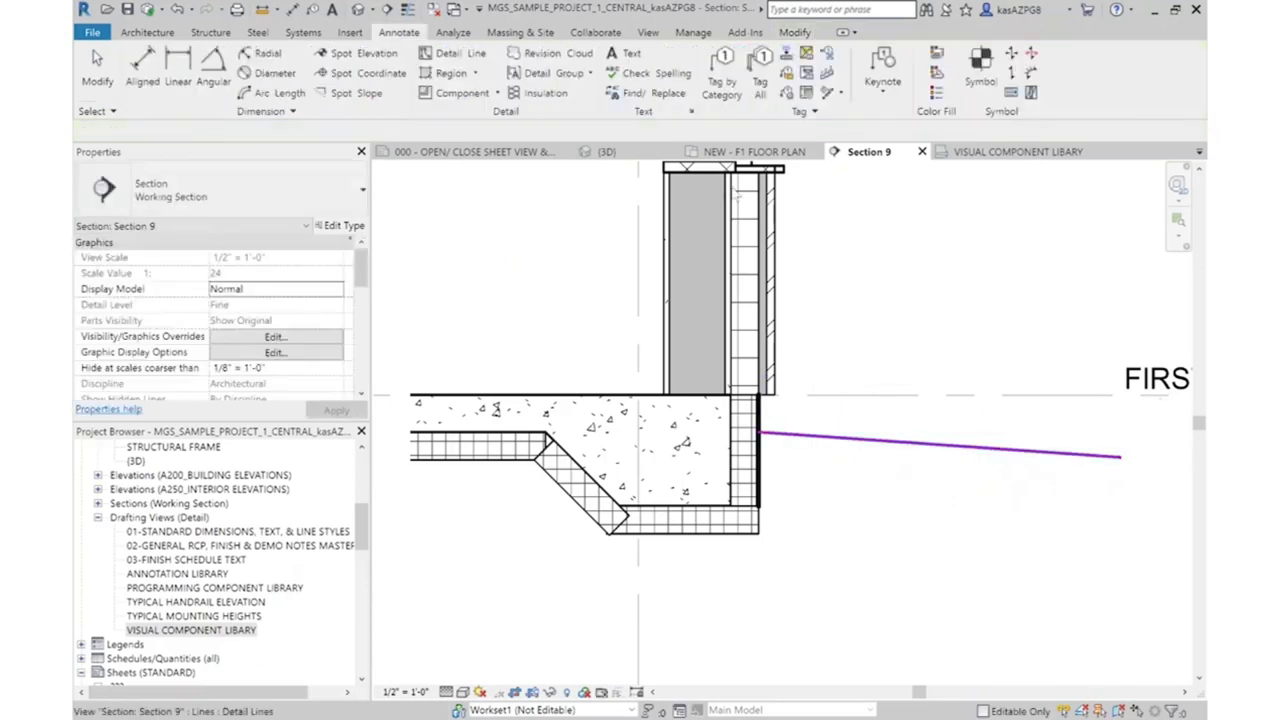
pyautogui.click(913, 442)
pyautogui.click(937, 320)
pyautogui.scroll(-3, 631, 336)
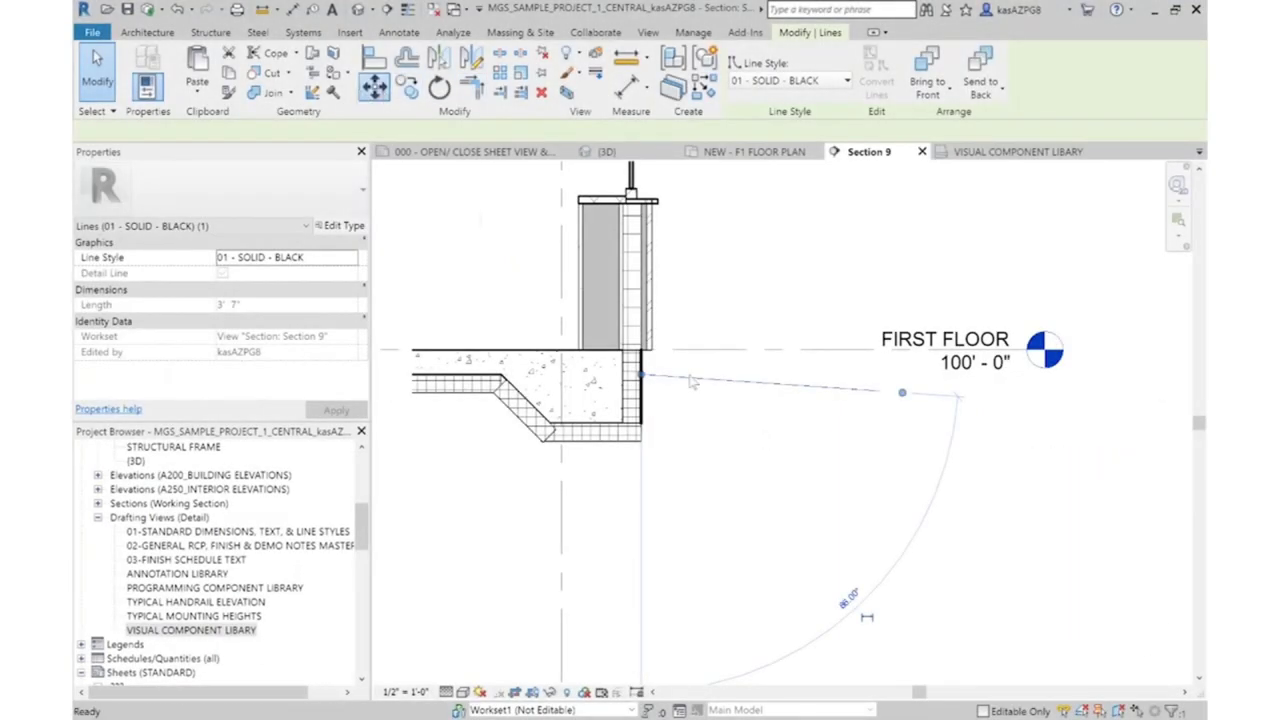
# Move the sloped grade line's inner end to the top of the vertical line at floor level, and shift it 4" down
pyautogui.press('Escape')
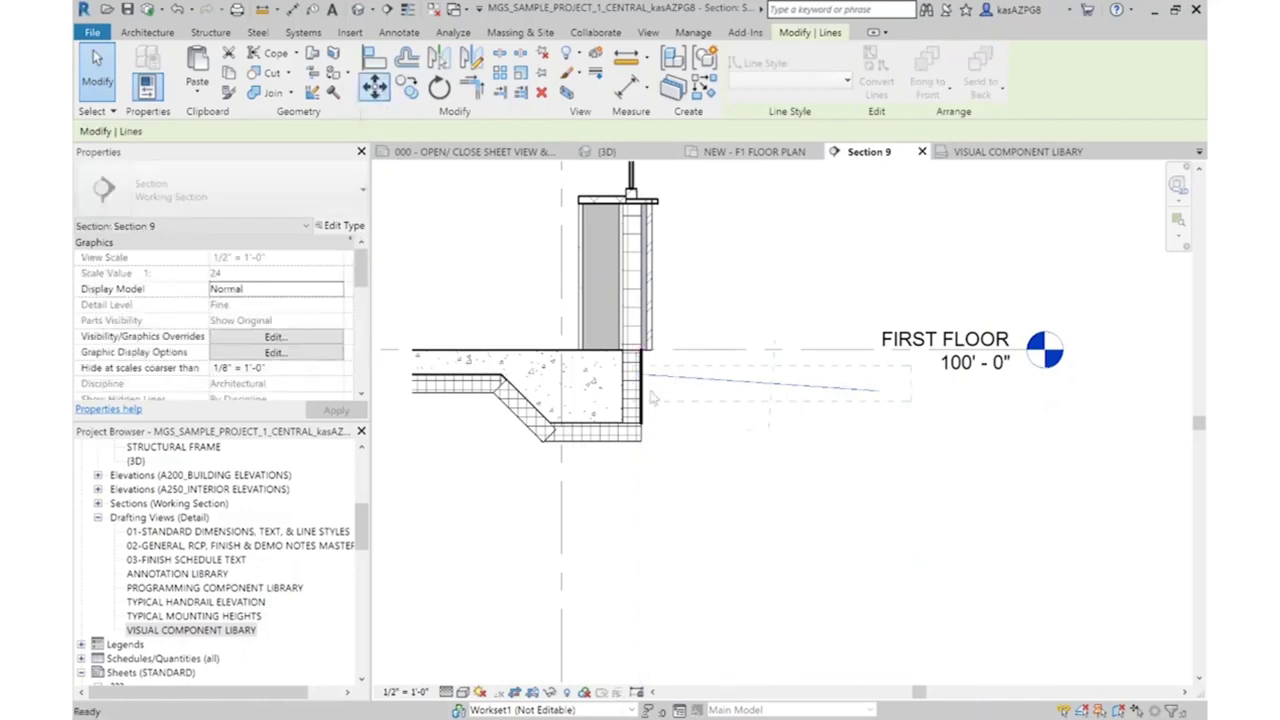
pyautogui.scroll(3, 652, 398)
pyautogui.press('m')
pyautogui.press('v')
pyautogui.click(618, 415)
pyautogui.click(618, 353)
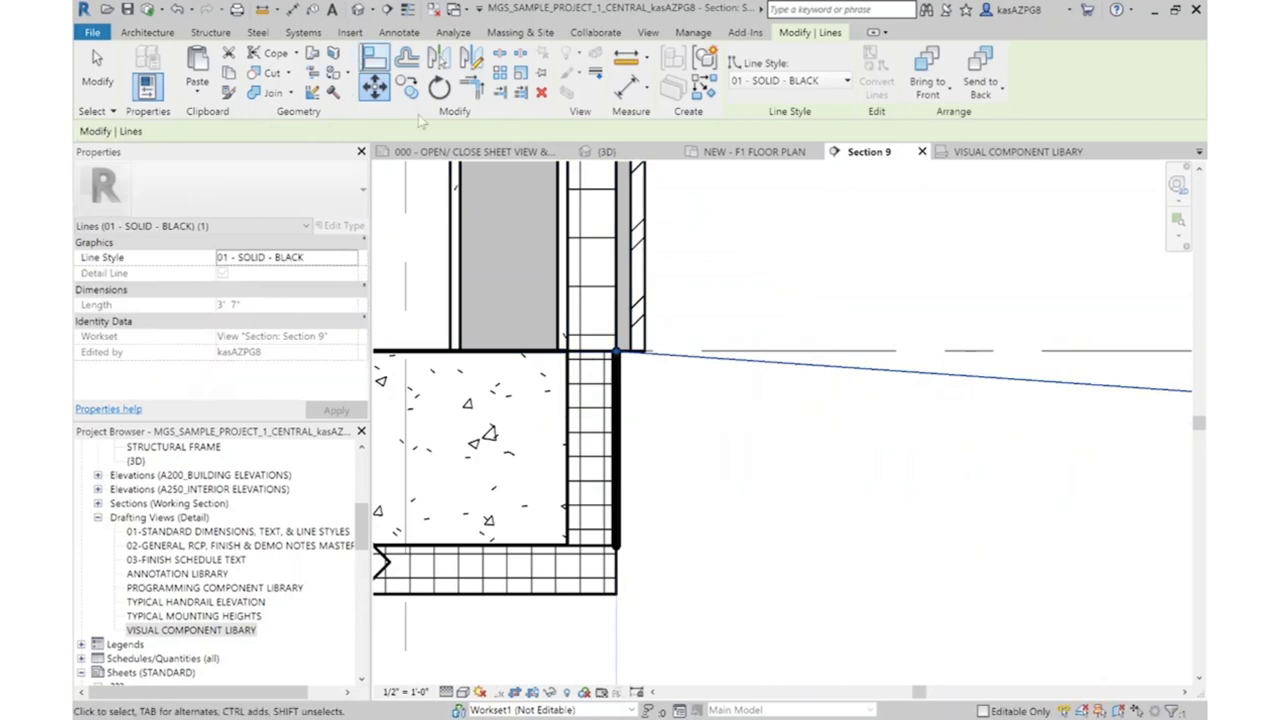
pyautogui.press('m')
pyautogui.press('v')
pyautogui.click(816, 440)
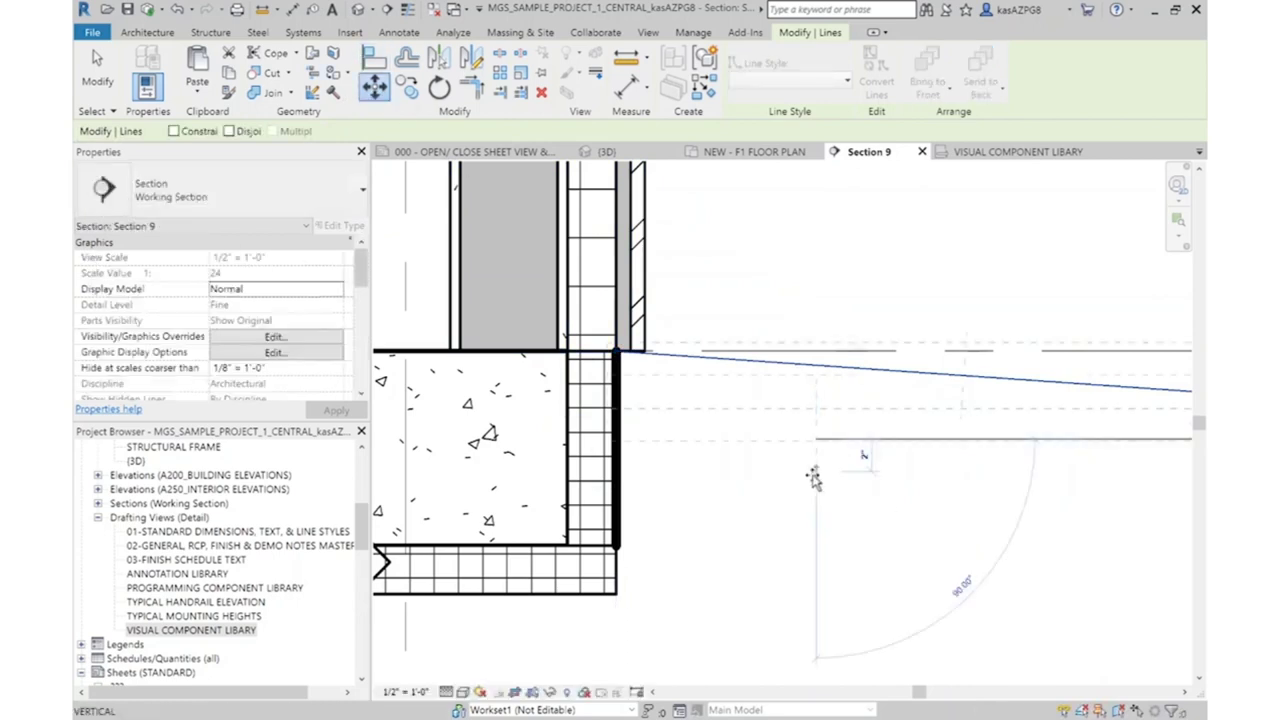
pyautogui.write('4"')
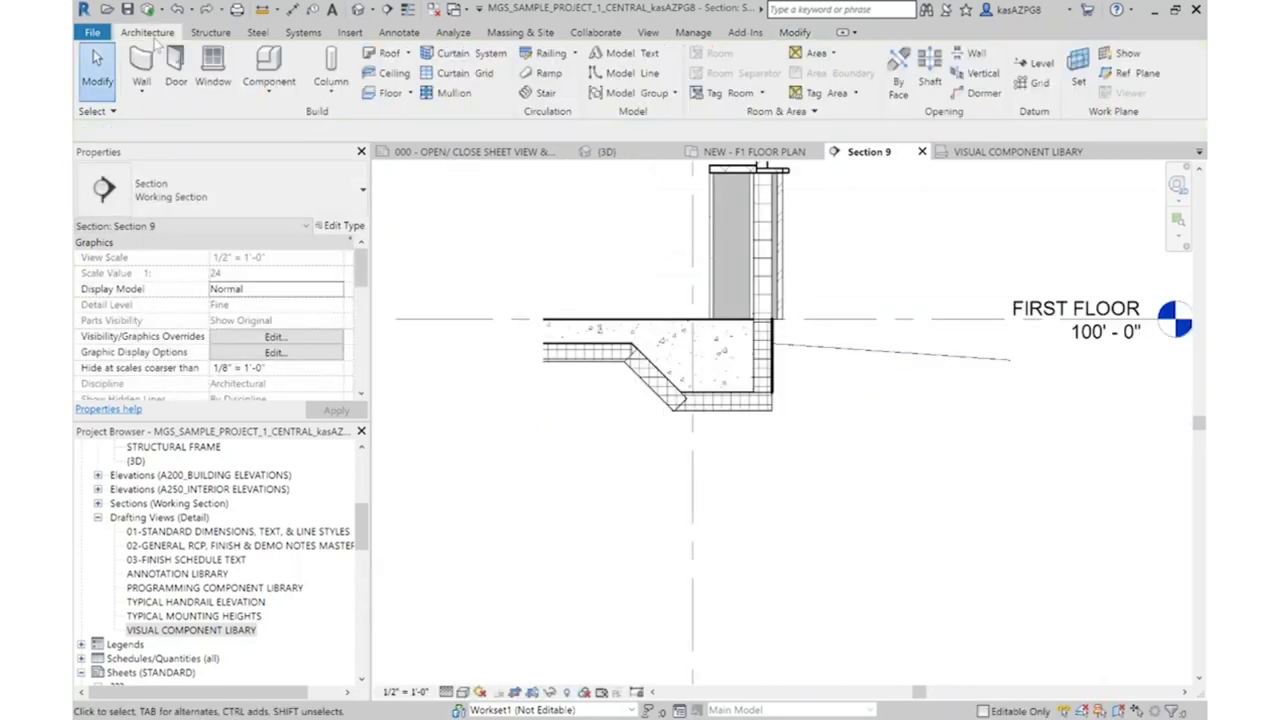
# Start a filled region and pick the grade line, the vertical line and the undersides of the footing and slab insulation as boundary
pyautogui.click(399, 32)
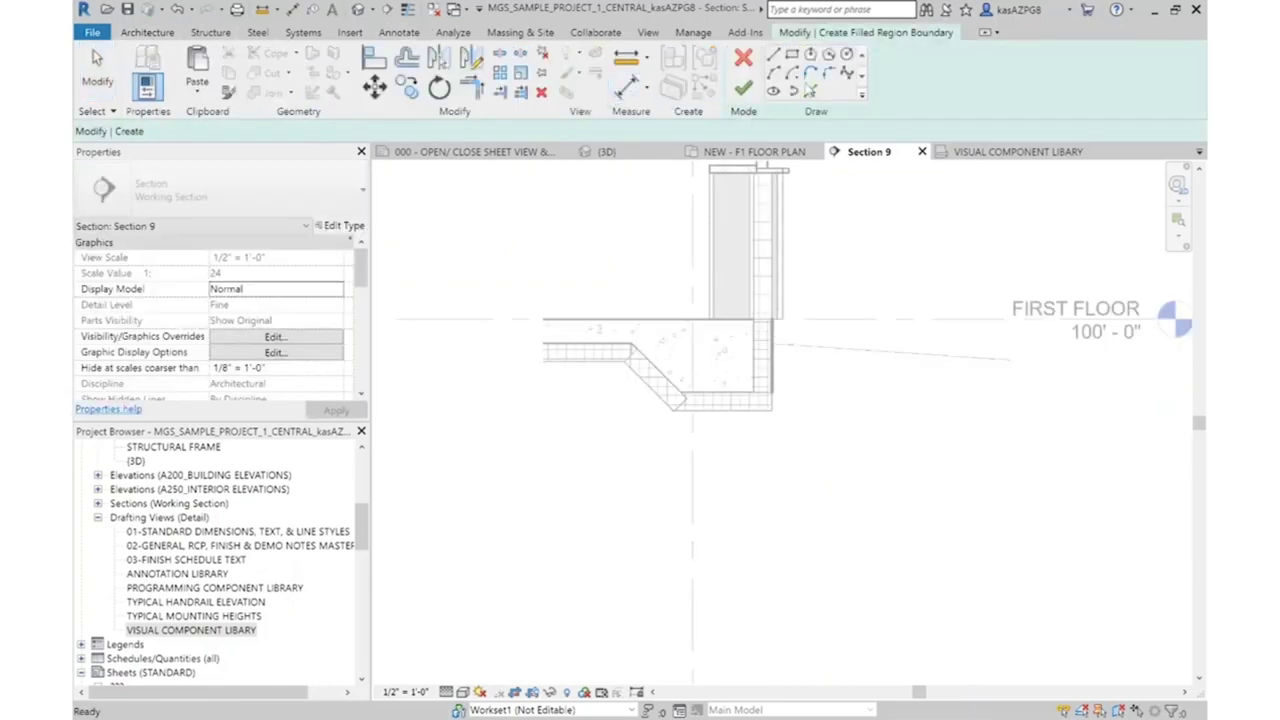
pyautogui.click(921, 366)
pyautogui.scroll(5, 780, 385)
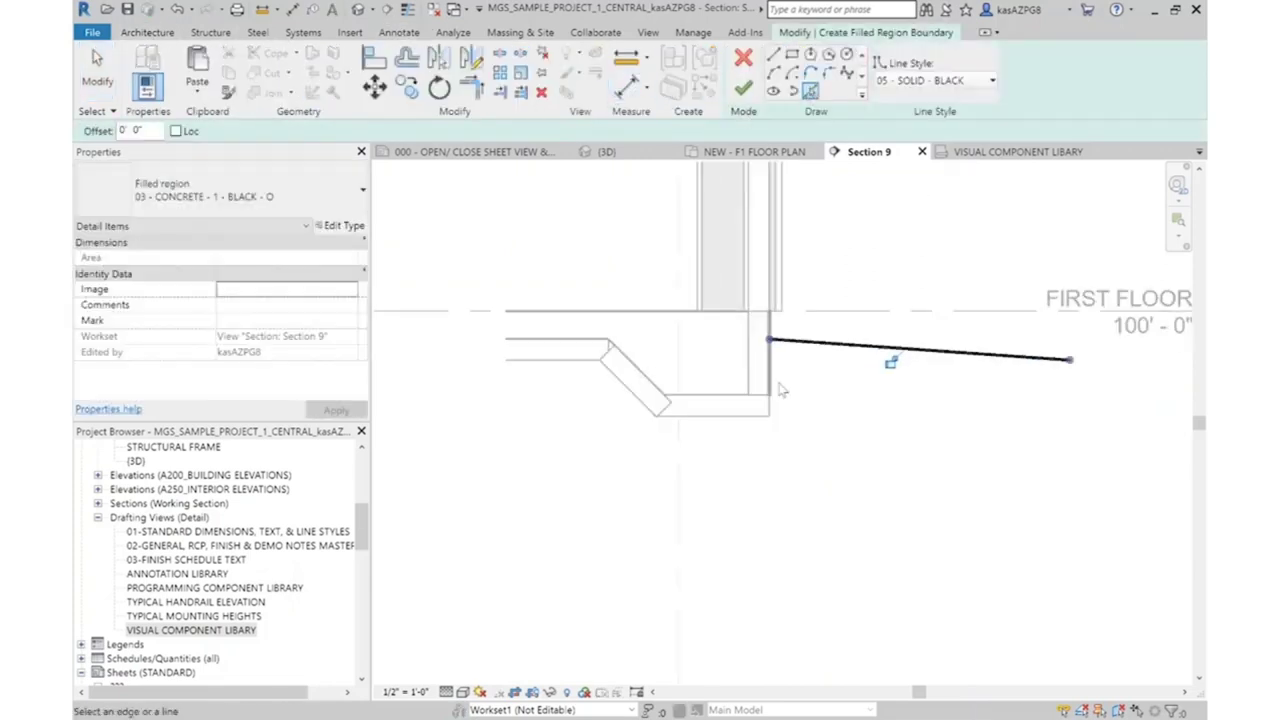
pyautogui.click(763, 415)
pyautogui.click(566, 431)
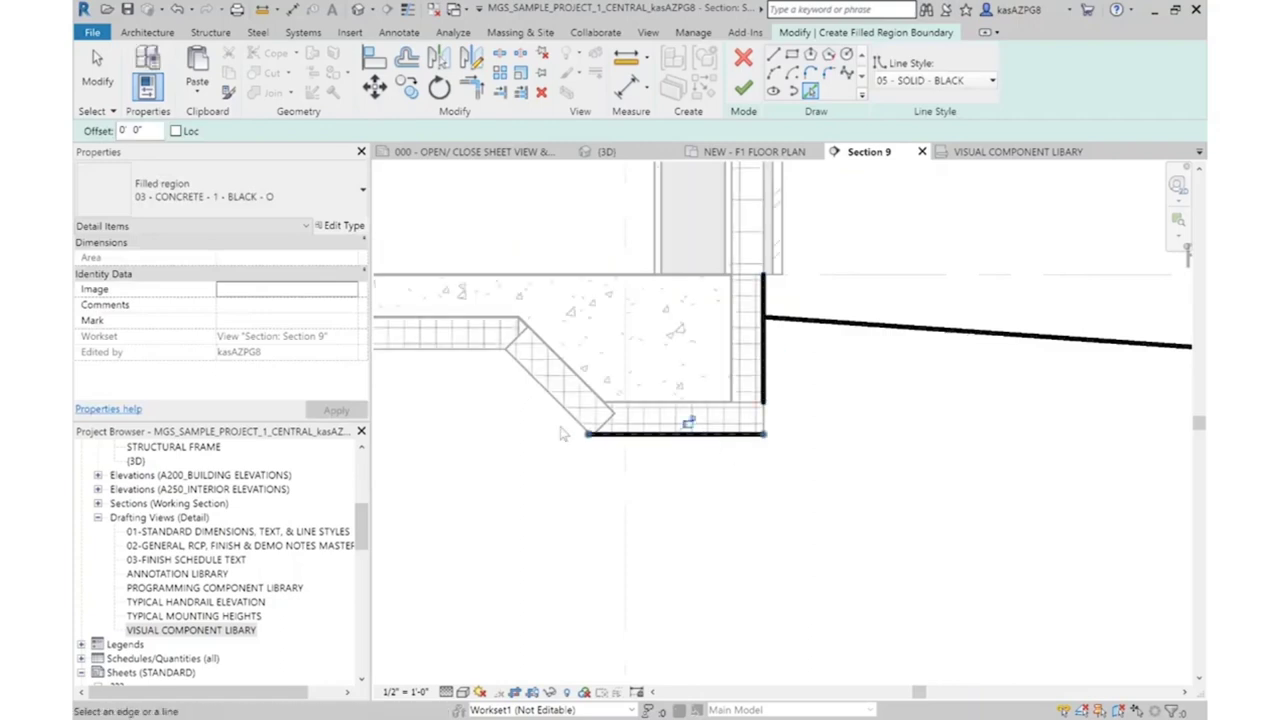
pyautogui.click(551, 400)
pyautogui.click(475, 366)
pyautogui.scroll(-3, 834, 374)
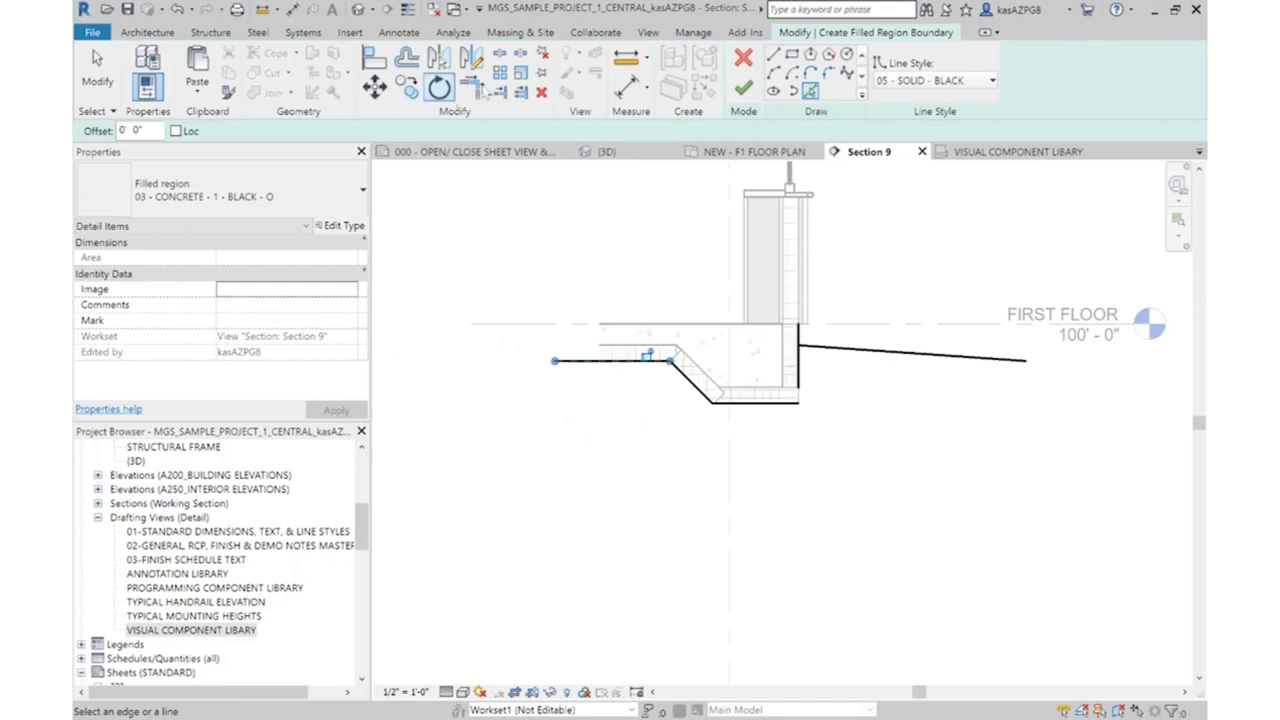
# Trim the vertical boundary line to corners with the footing insulation's bottom edge and the sloped grade line
pyautogui.click(470, 86)
pyautogui.click(795, 400)
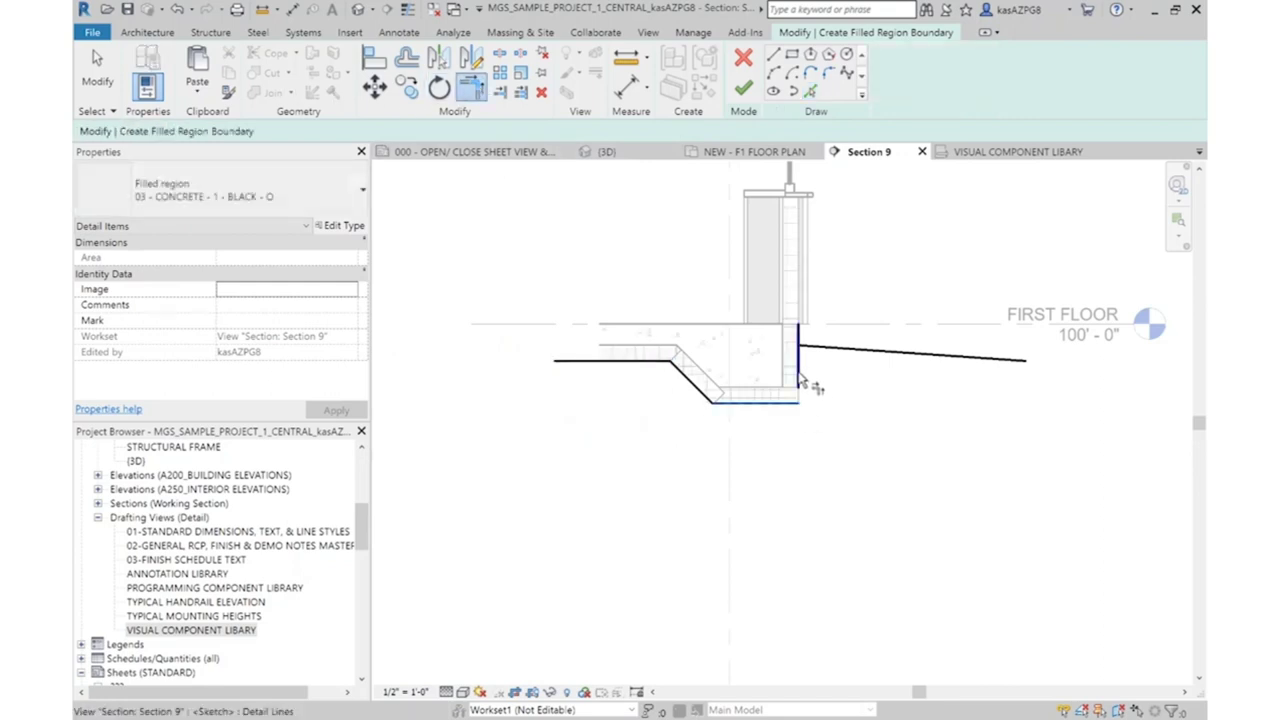
pyautogui.scroll(2, 800, 380)
pyautogui.click(795, 388)
pyautogui.click(795, 372)
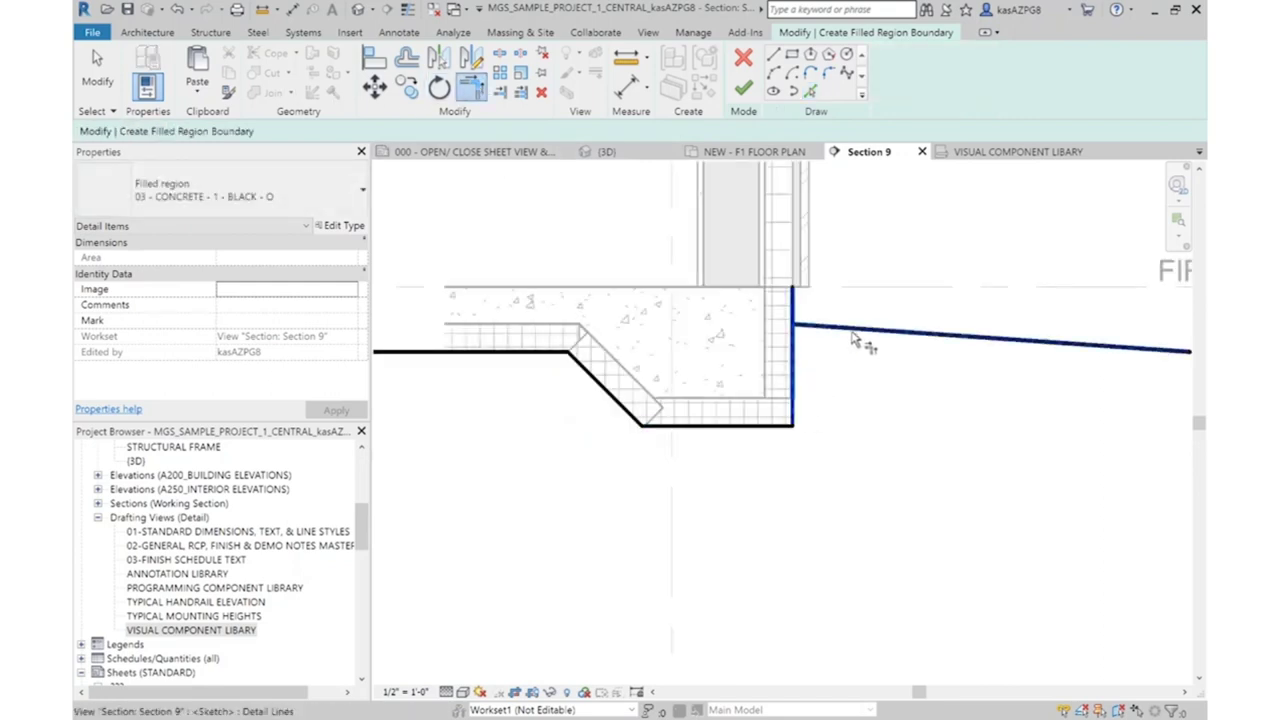
pyautogui.click(870, 303)
# Close the filled region boundary with a vertical line down from each open end and a horizontal line joining them below the footing
pyautogui.scroll(-3, 870, 303)
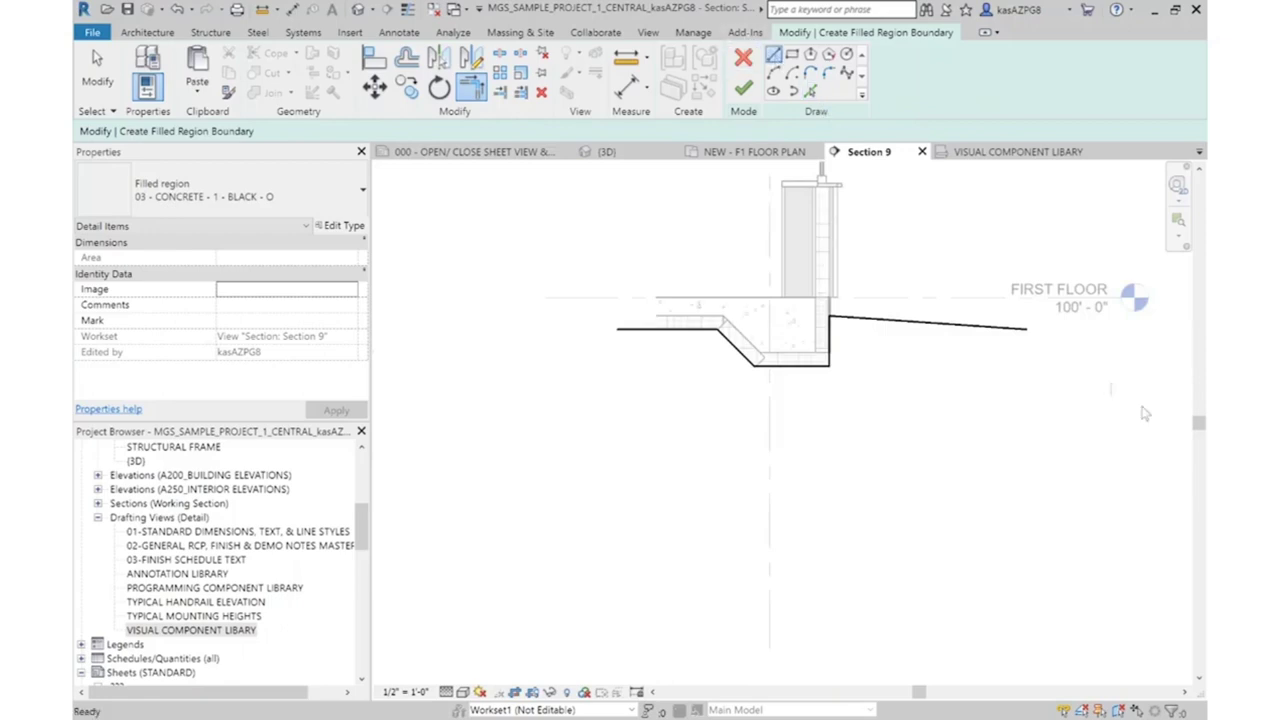
pyautogui.click(1025, 330)
pyautogui.click(1026, 458)
pyautogui.click(617, 330)
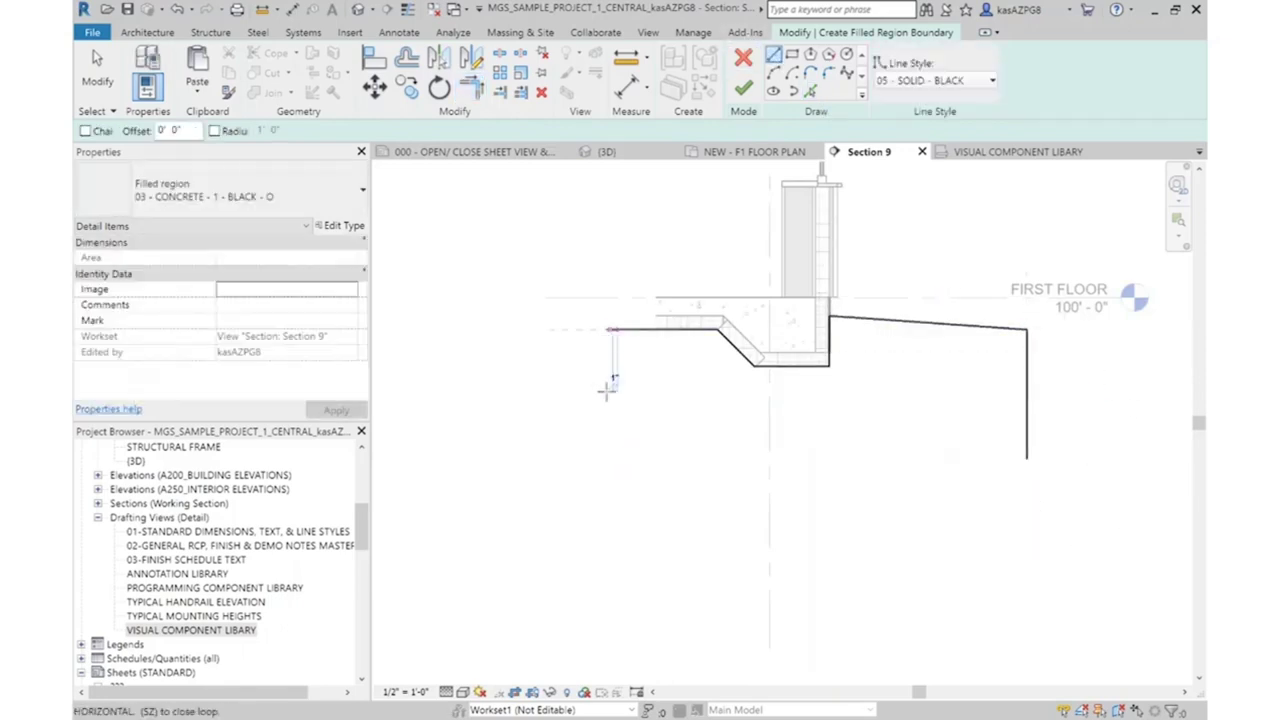
pyautogui.click(617, 458)
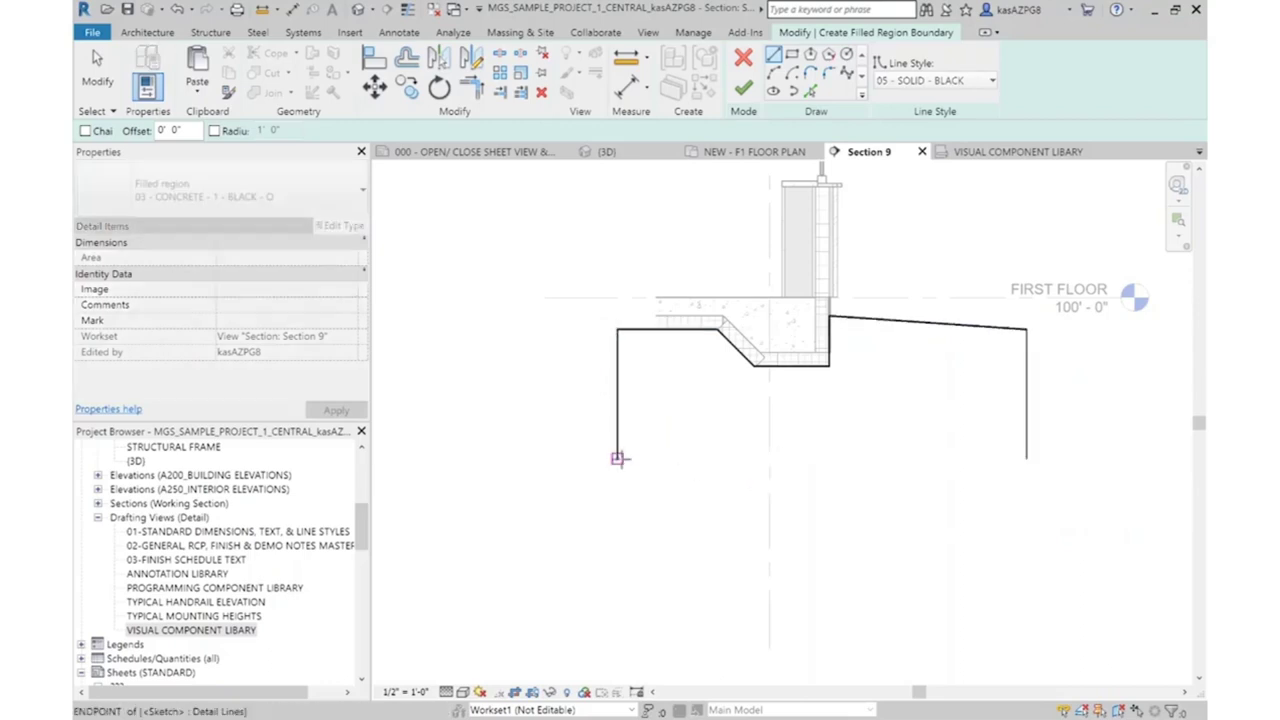
pyautogui.click(1025, 458)
pyautogui.click(617, 458)
pyautogui.press('Escape')
pyautogui.press('Escape')
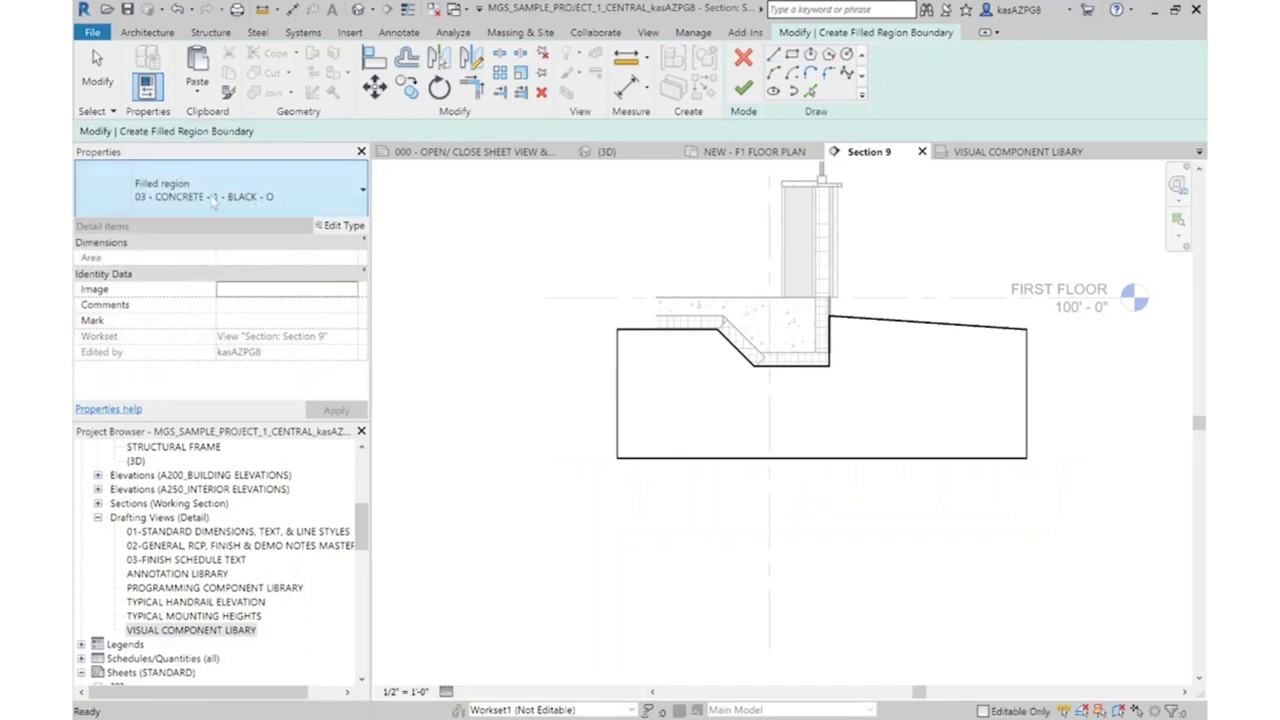
# Set the new filled region's type to 02 - EARTH - 1 - BLACK - O
pyautogui.click(213, 197)
pyautogui.write('earth')
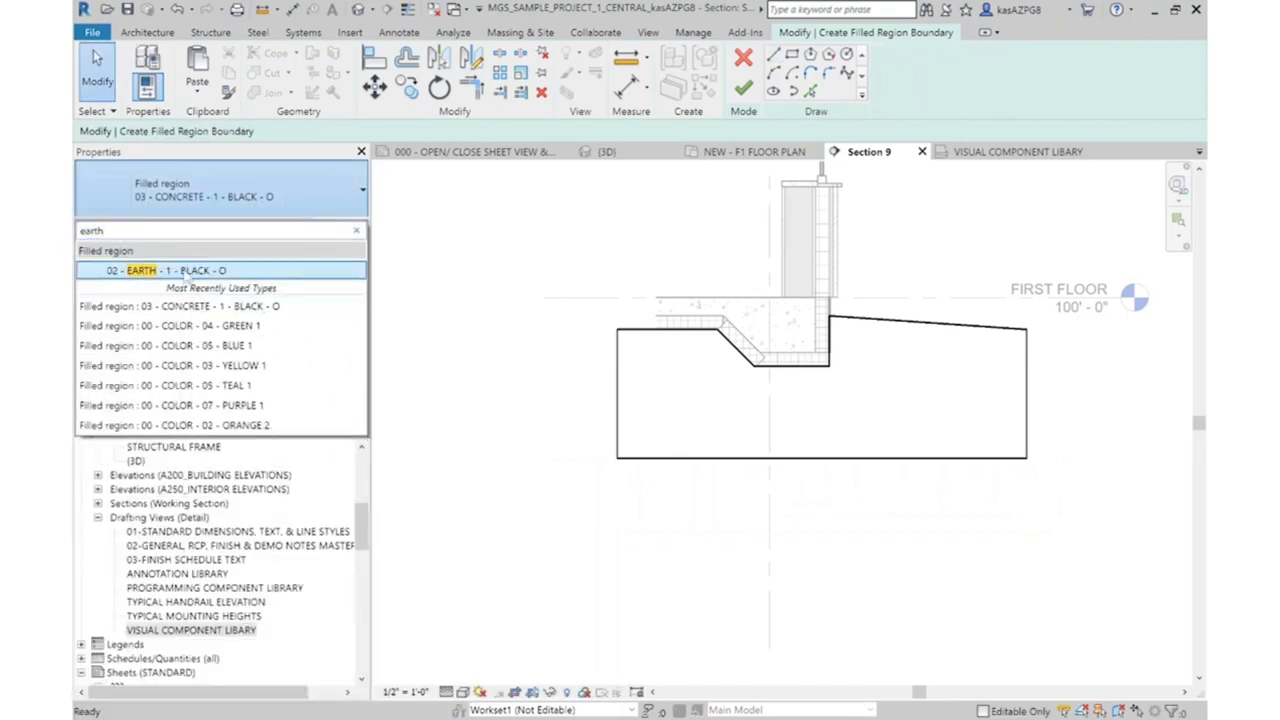
pyautogui.click(185, 272)
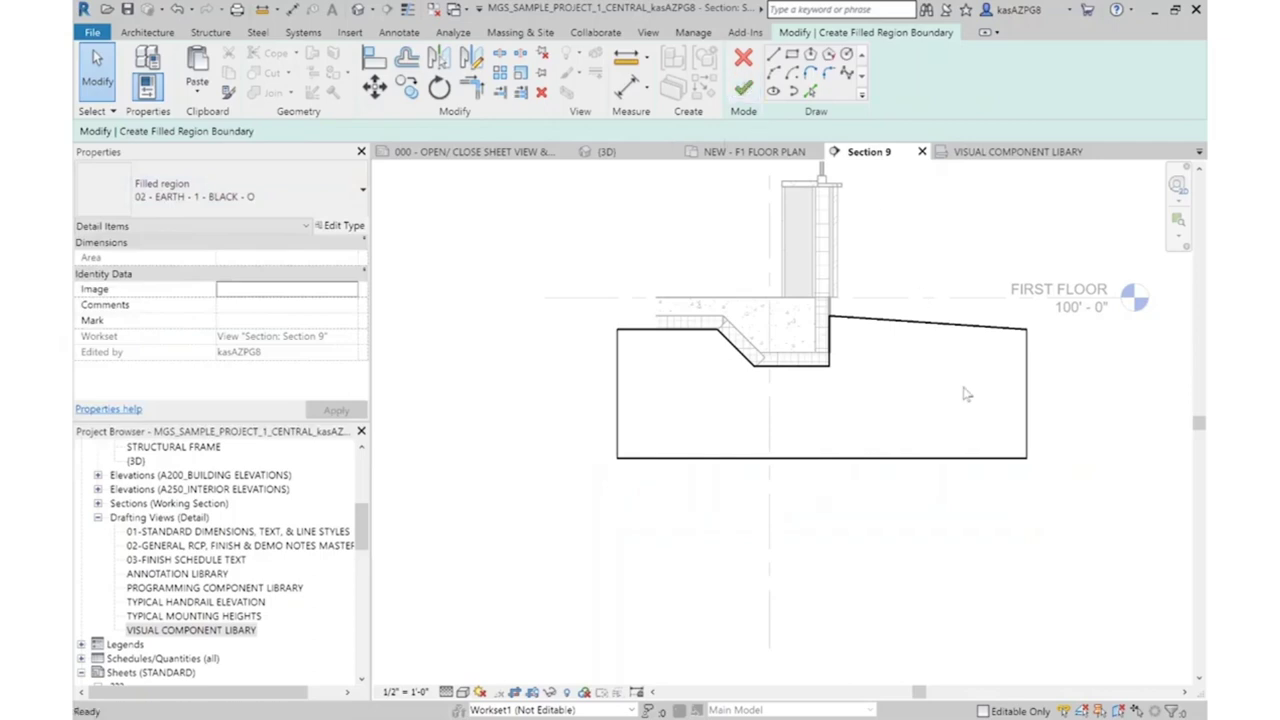
# Set all boundary lines of the earth filled region to the 03 - SOLID - BLACK line style and finish the region
pyautogui.press('Tab')
pyautogui.click(940, 323)
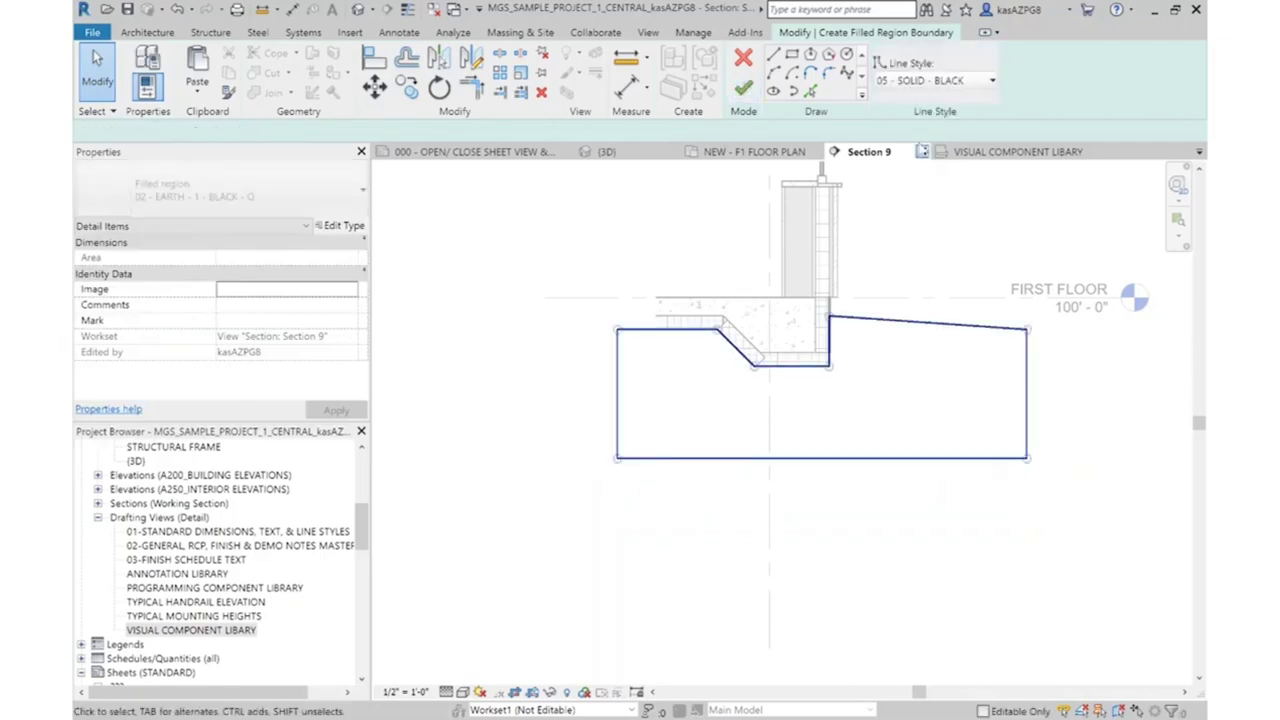
pyautogui.click(940, 82)
pyautogui.scroll(5, 912, 200)
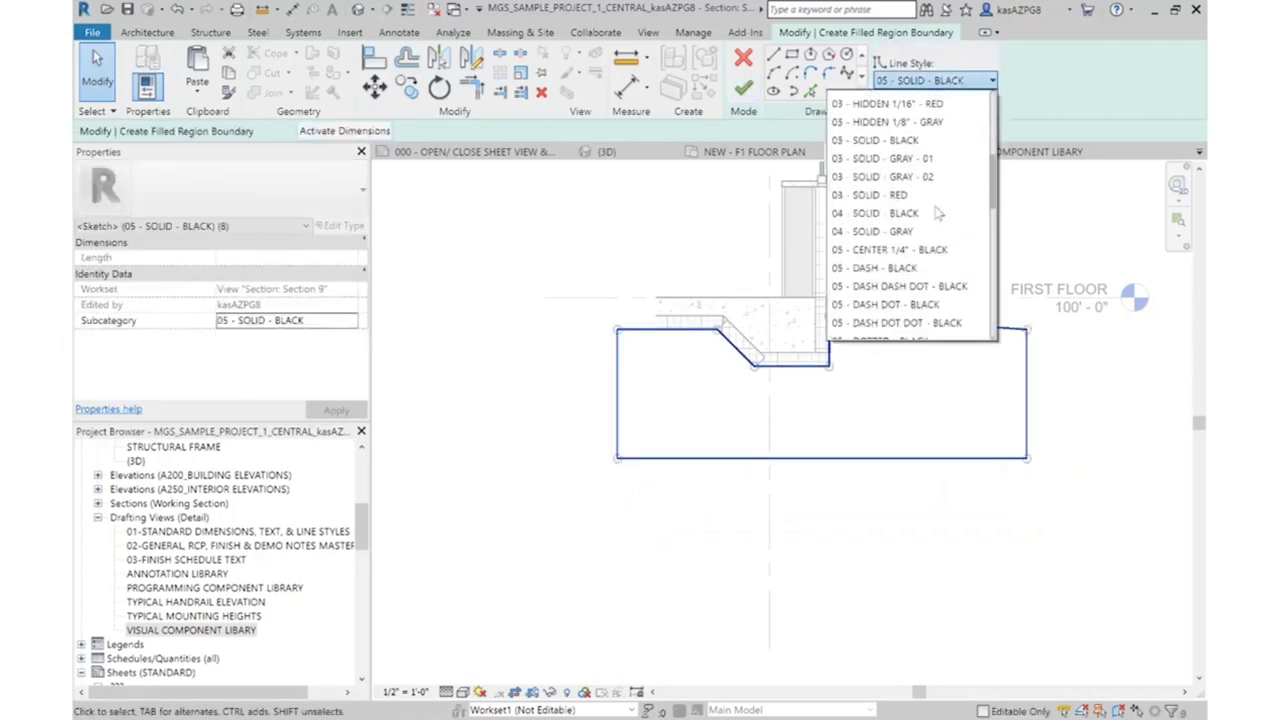
pyautogui.scroll(1, 912, 128)
pyautogui.scroll(-2, 908, 120)
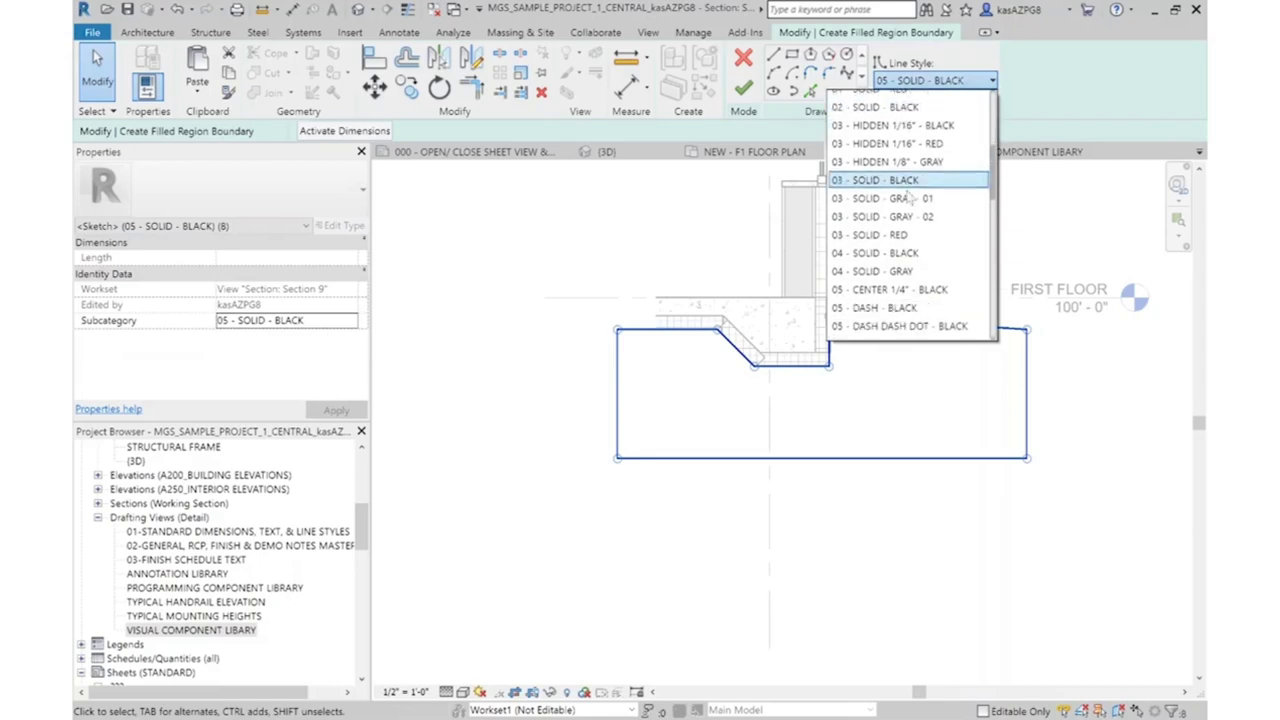
pyautogui.click(875, 179)
pyautogui.click(743, 88)
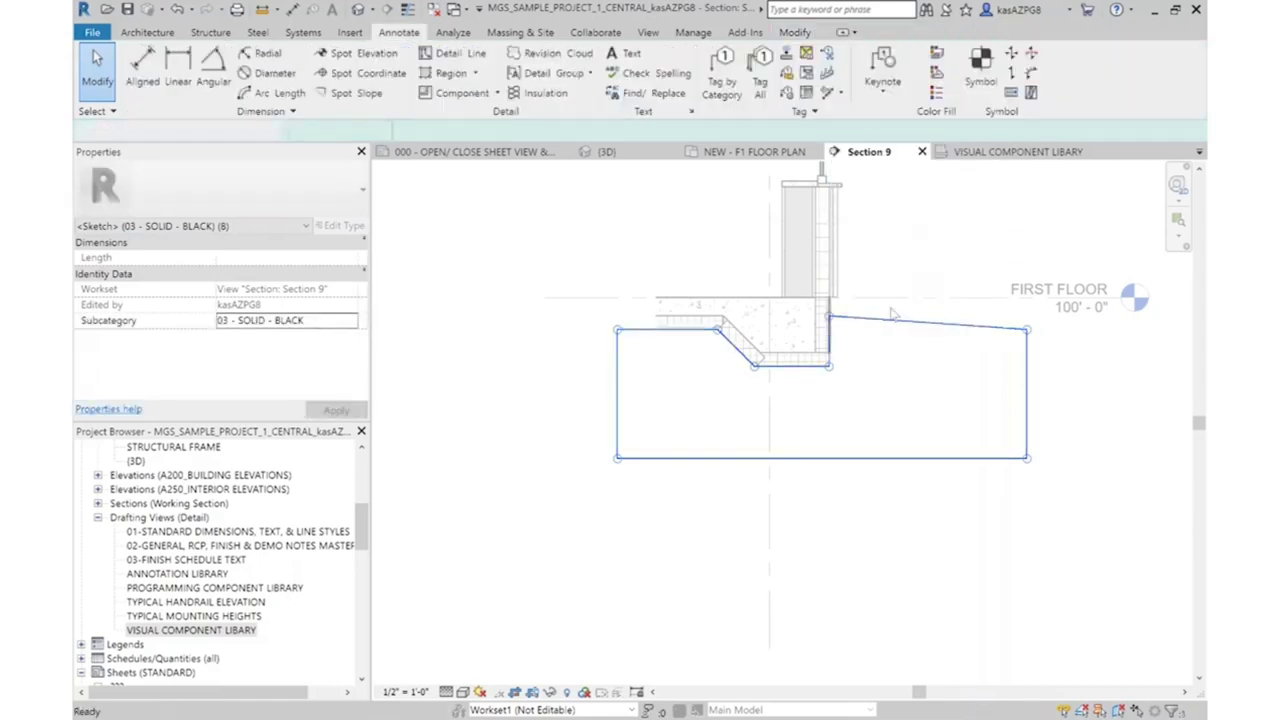
pyautogui.click(1103, 396)
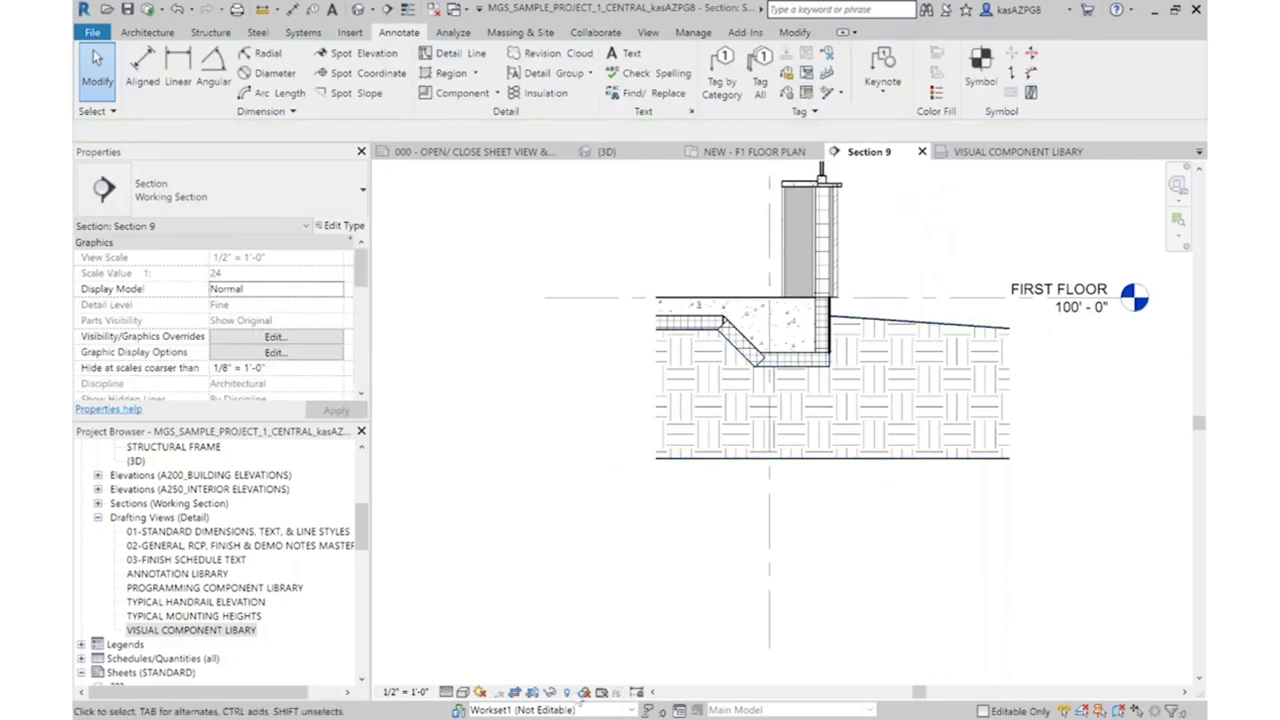
# Raise the section crop's lower edge to just above the earth region's bottom line and hide the crop region
pyautogui.click(885, 538)
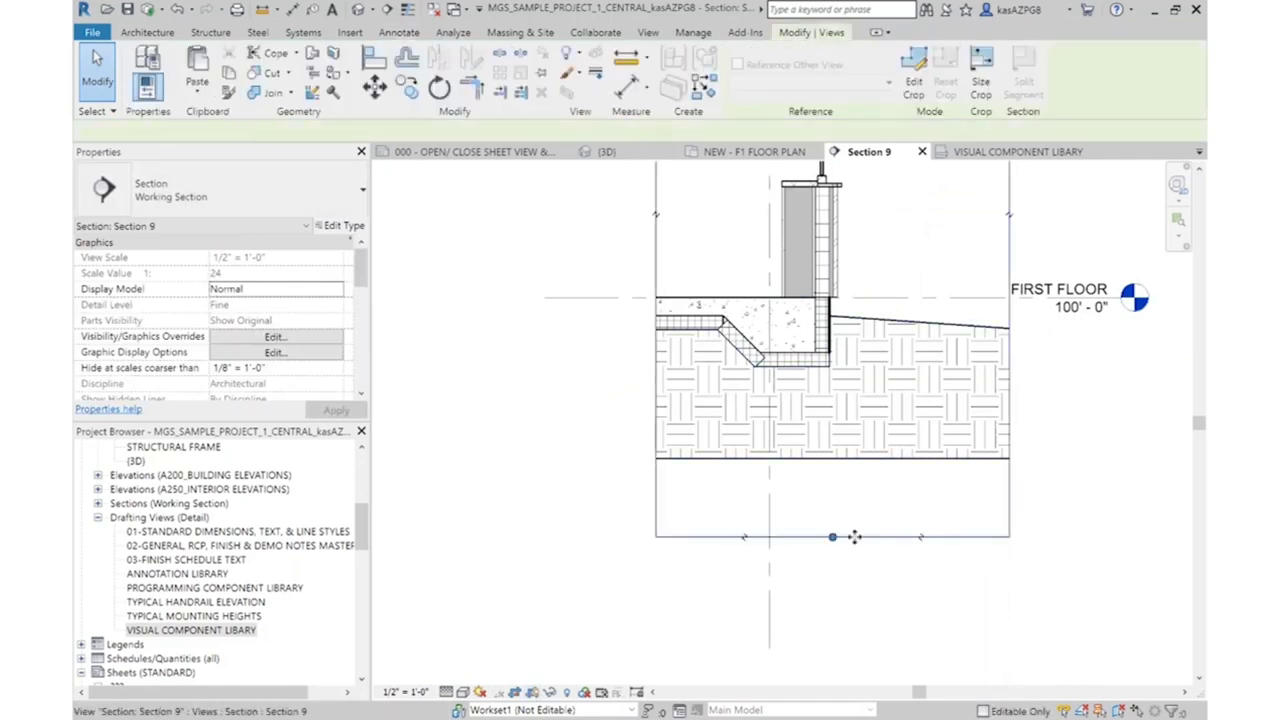
pyautogui.moveTo(835, 538); pyautogui.dragTo(838, 447)
pyautogui.press('Escape')
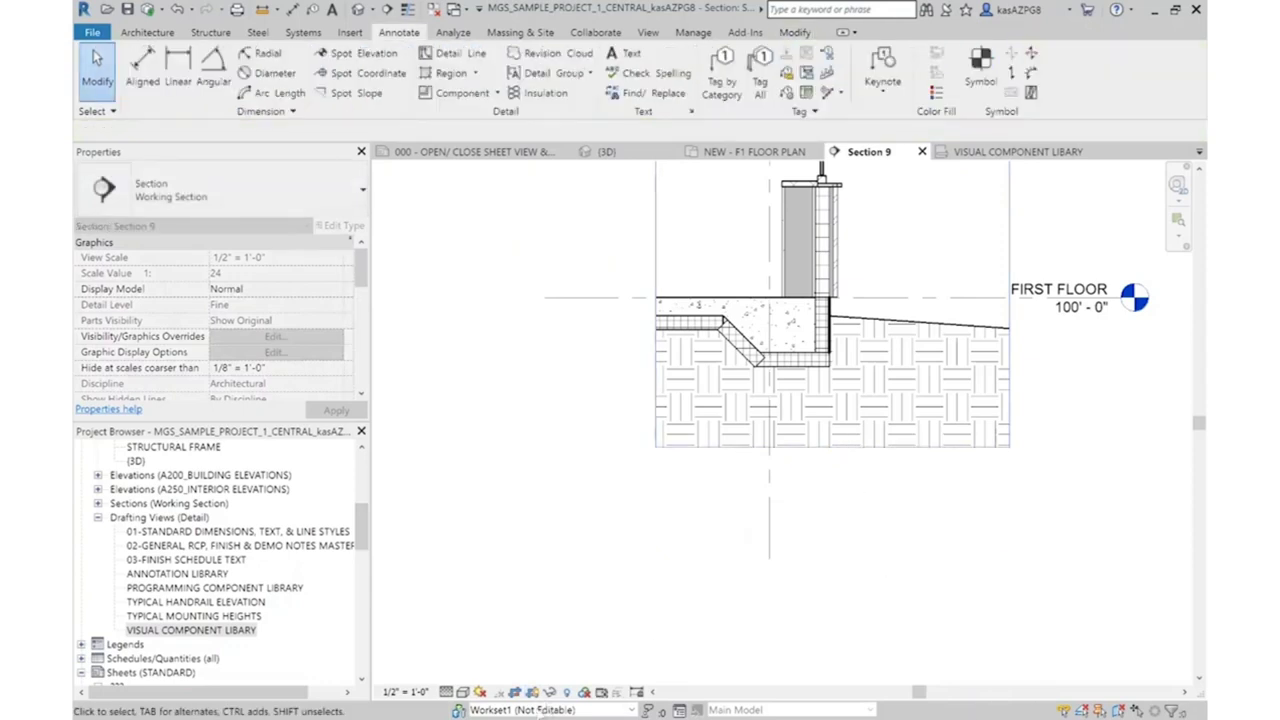
pyautogui.click(548, 694)
pyautogui.scroll(-2, 826, 487)
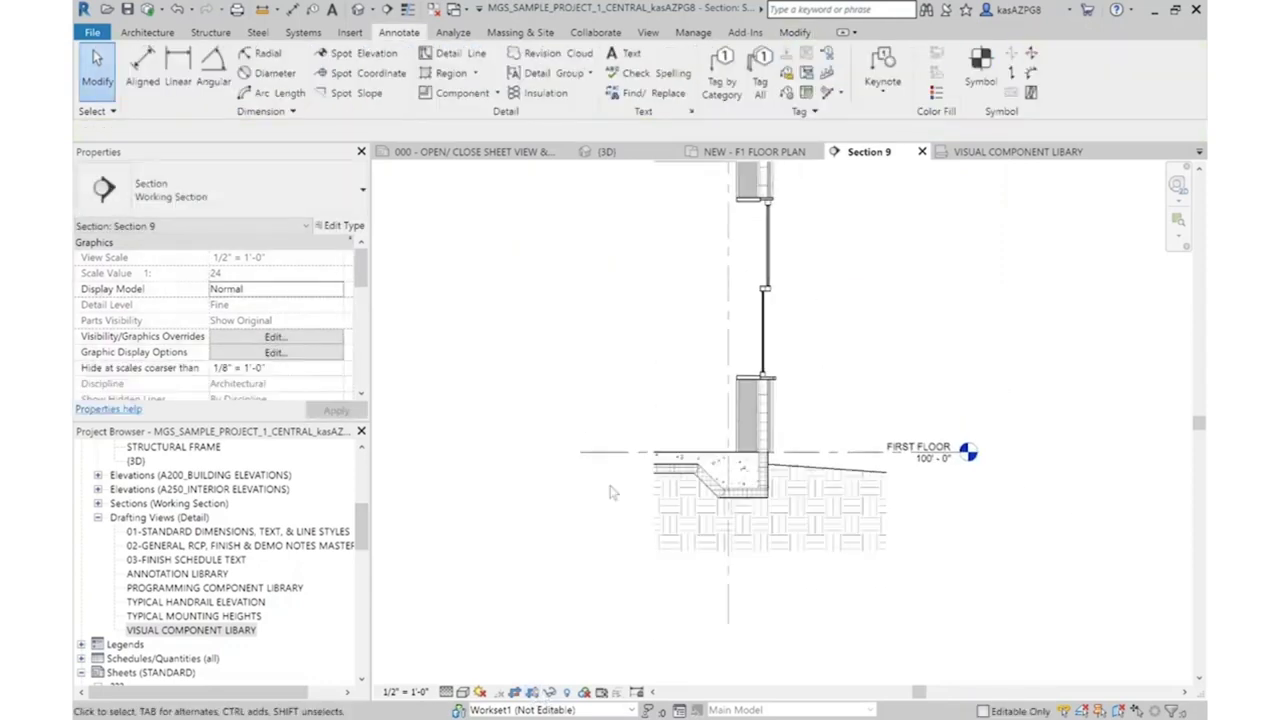
# Copy the continuous wood blocking from the VISUAL COMPONENT LIBRARY view and paste it into Section 9 beside the wall below the window
pyautogui.scroll(1, 613, 492)
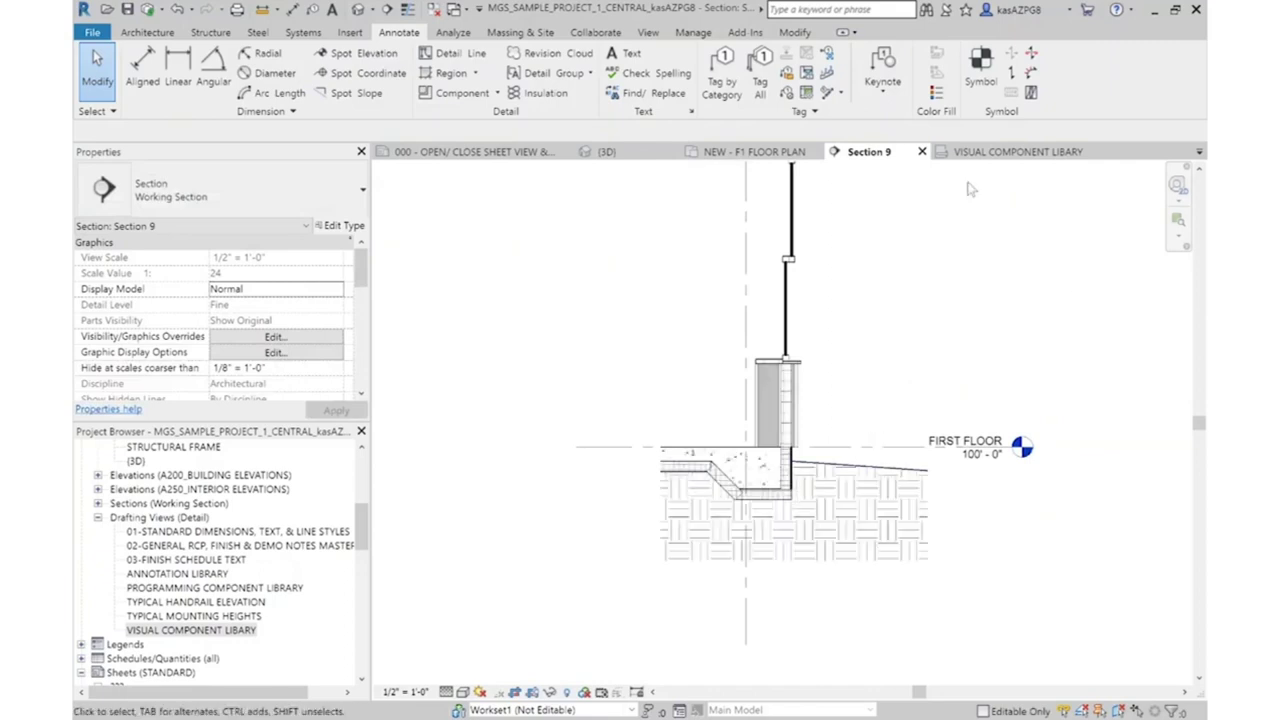
pyautogui.moveTo(968, 241); pyautogui.dragTo(890, 306, button='middle')
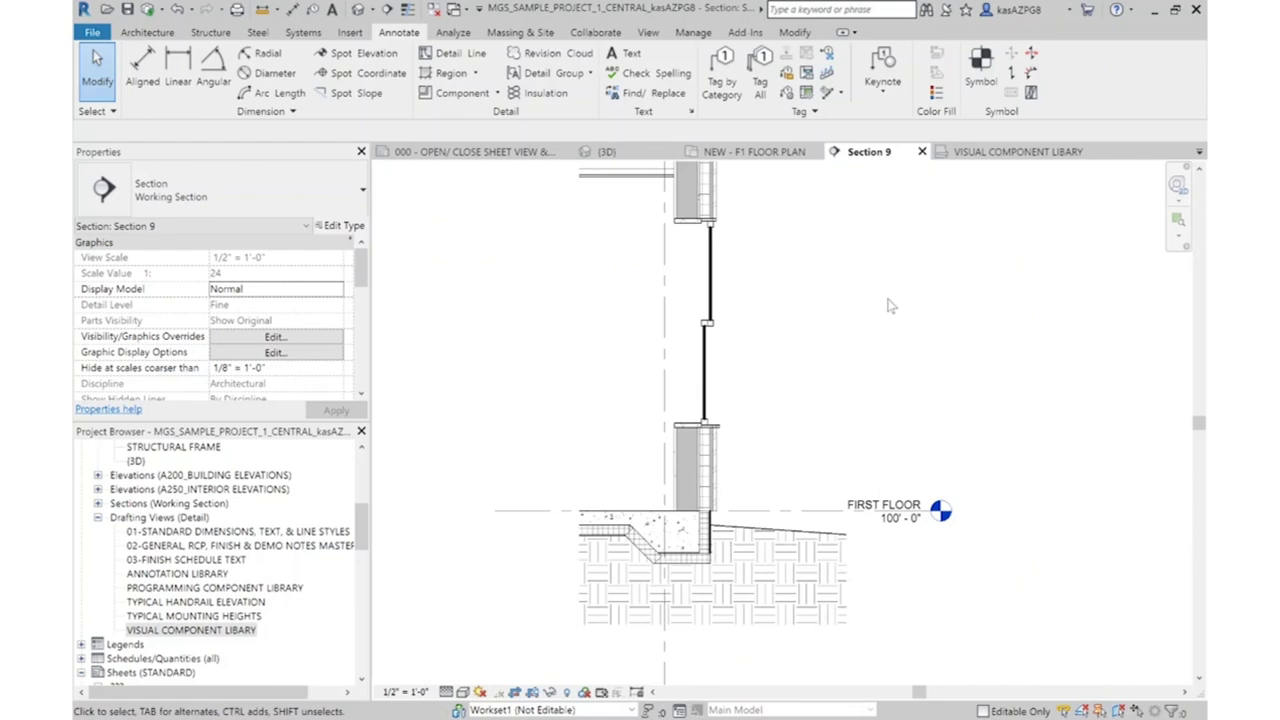
pyautogui.scroll(5, 680, 500)
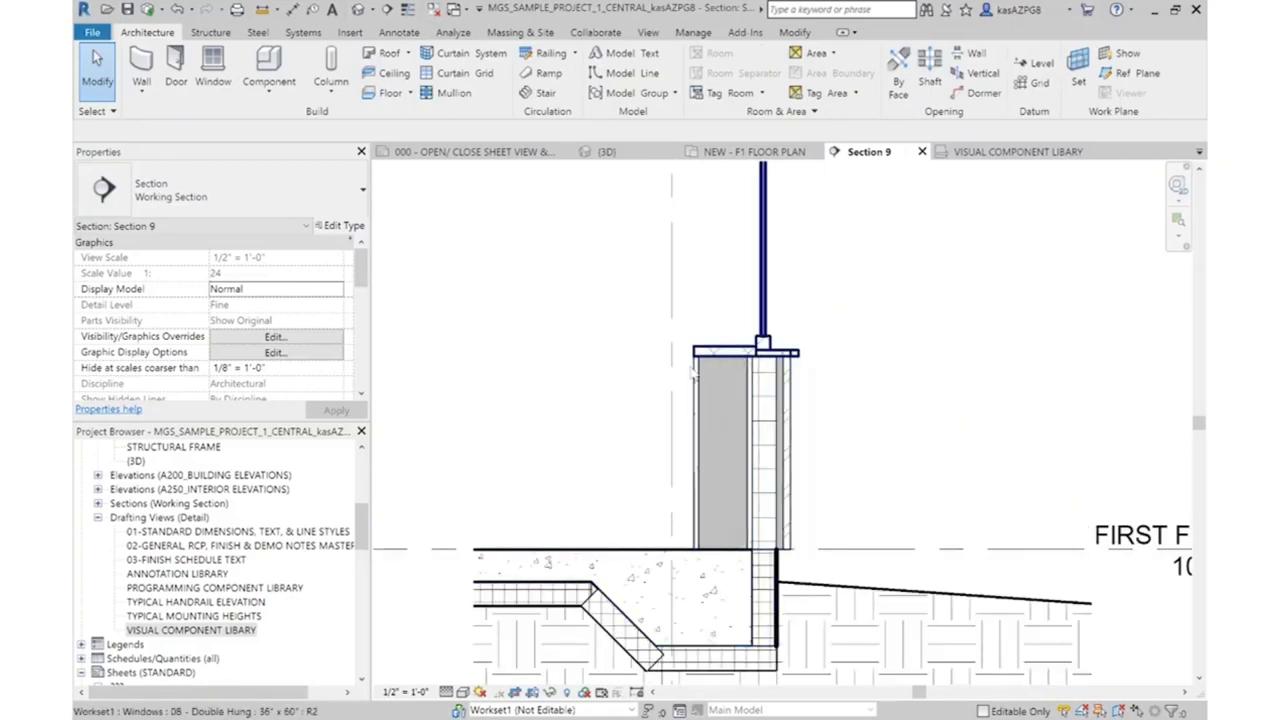
pyautogui.moveTo(950, 324); pyautogui.dragTo(951, 514, button='middle')
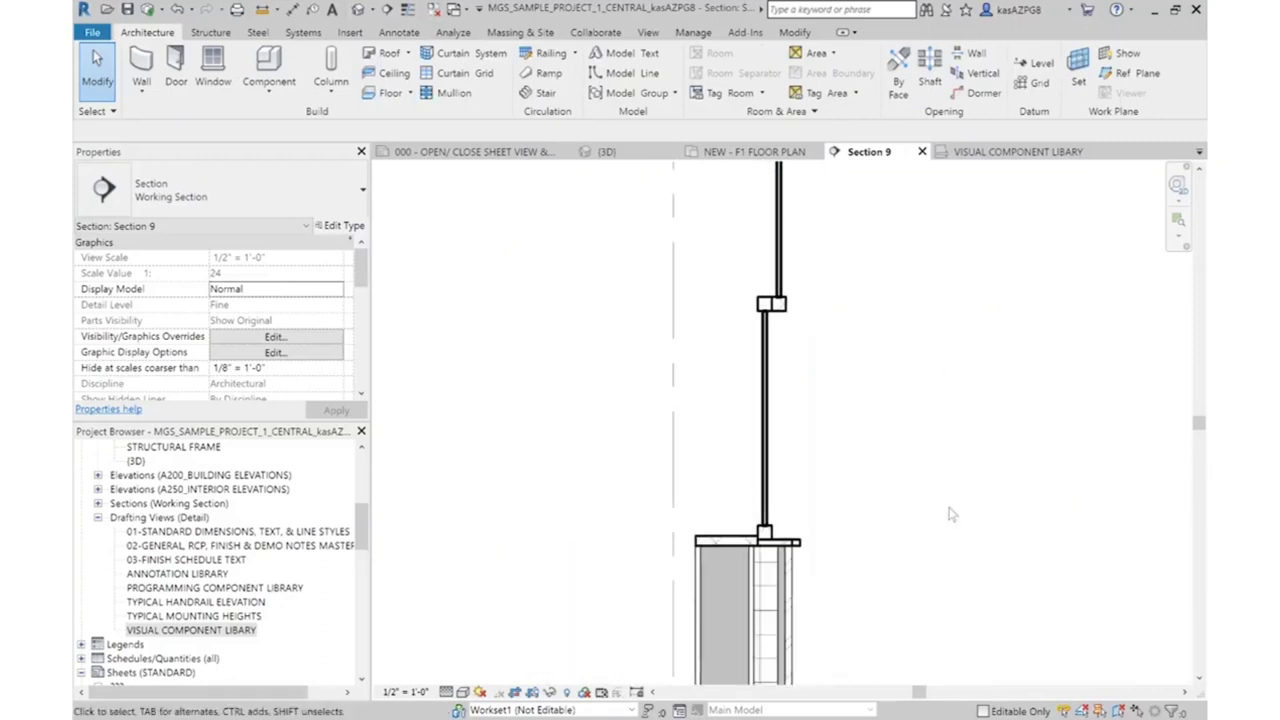
pyautogui.scroll(-3, 777, 269)
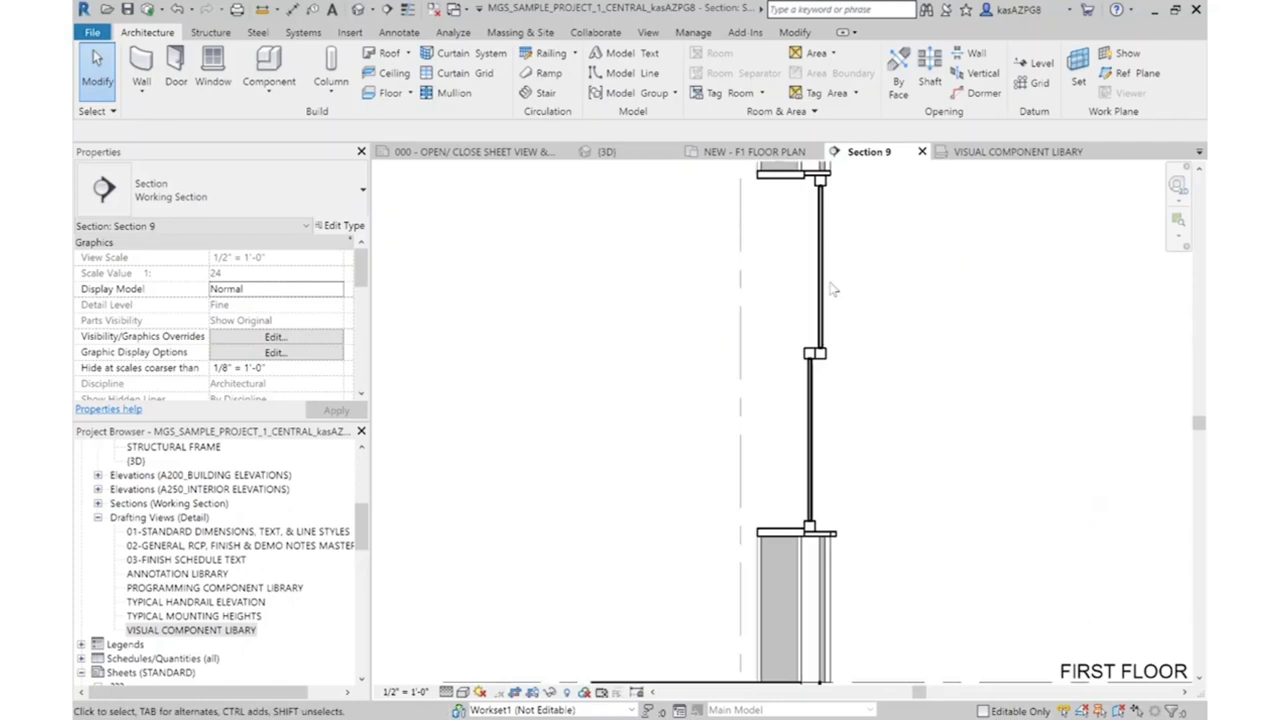
pyautogui.click(1015, 152)
pyautogui.scroll(-5, 818, 566)
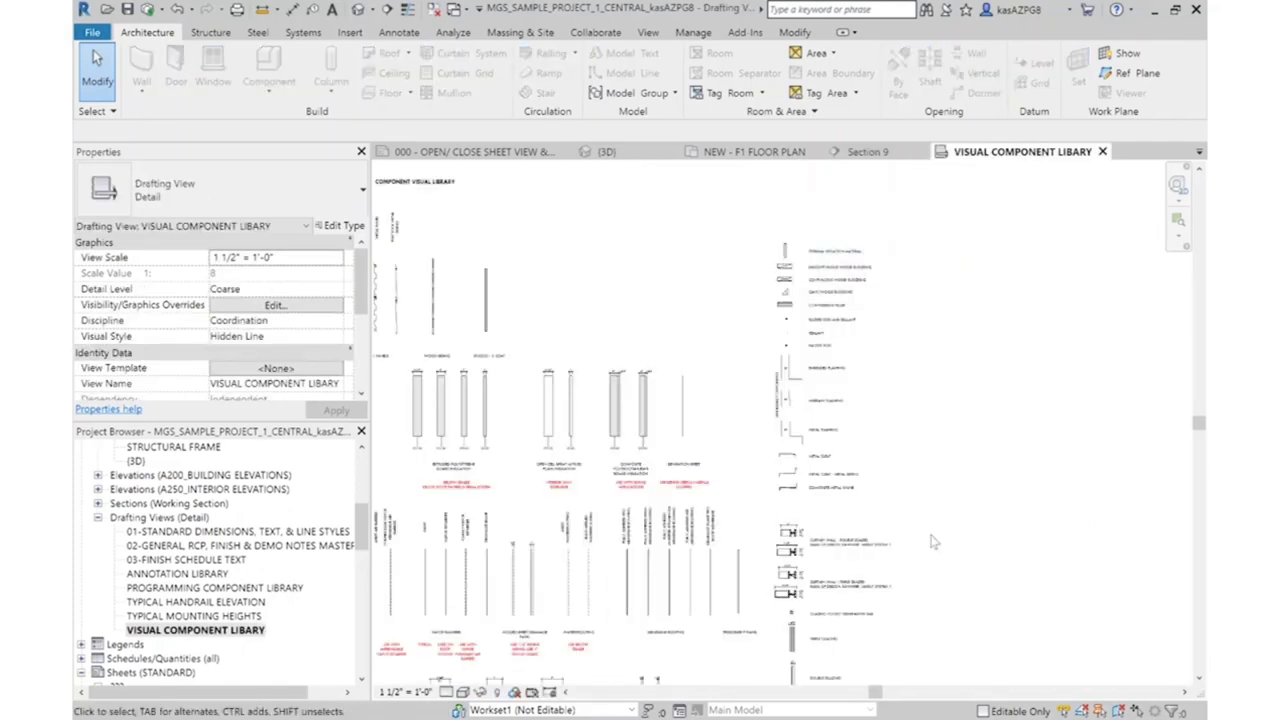
pyautogui.scroll(3, 790, 213)
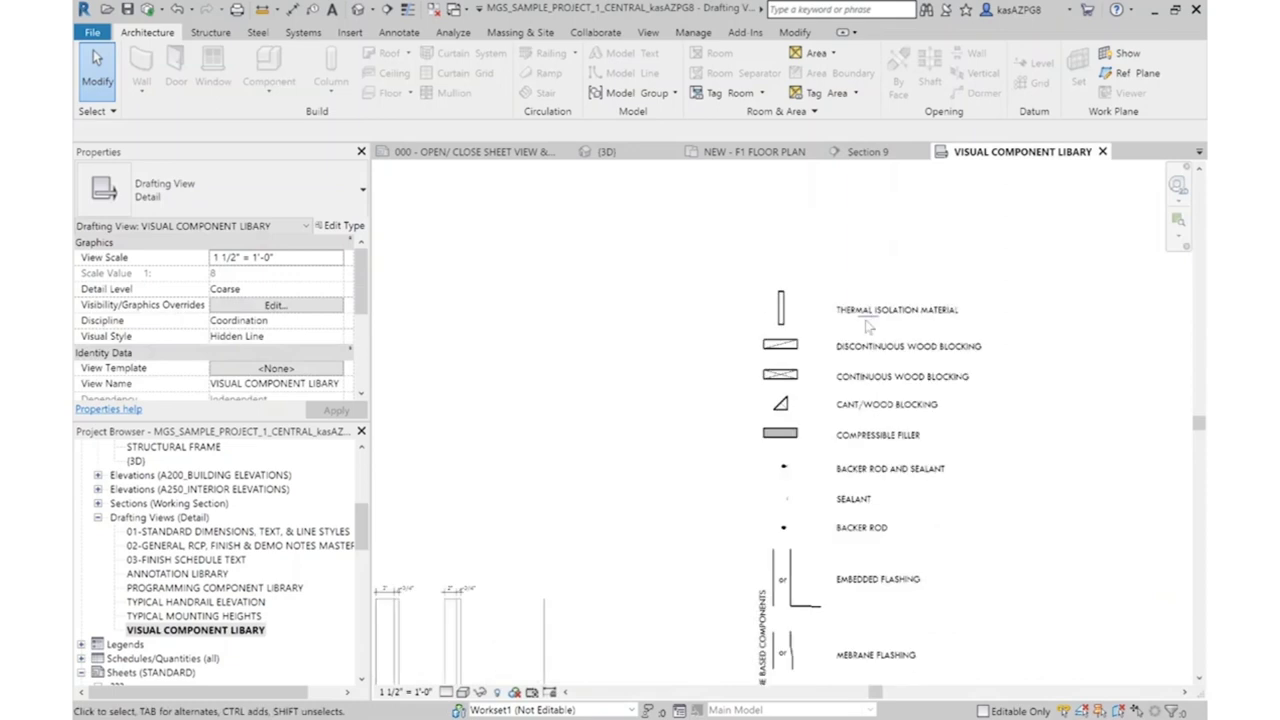
pyautogui.scroll(3, 997, 341)
pyautogui.click(590, 415)
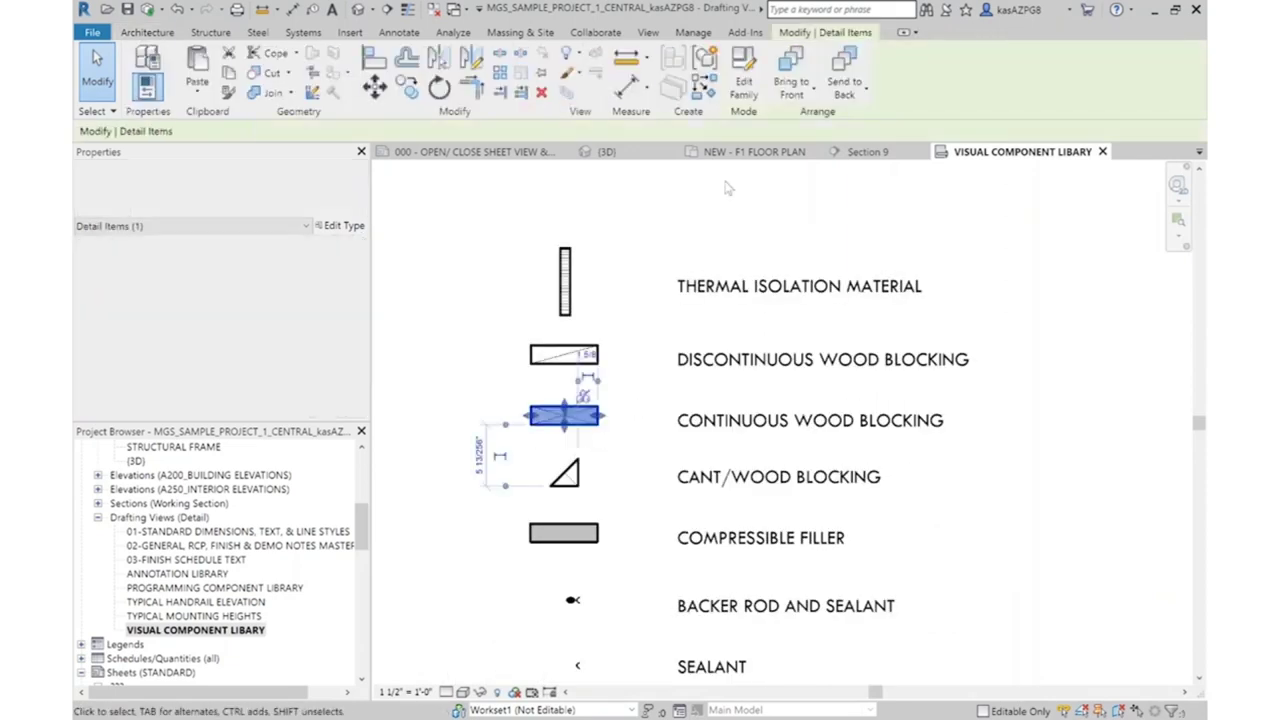
pyautogui.click(880, 155)
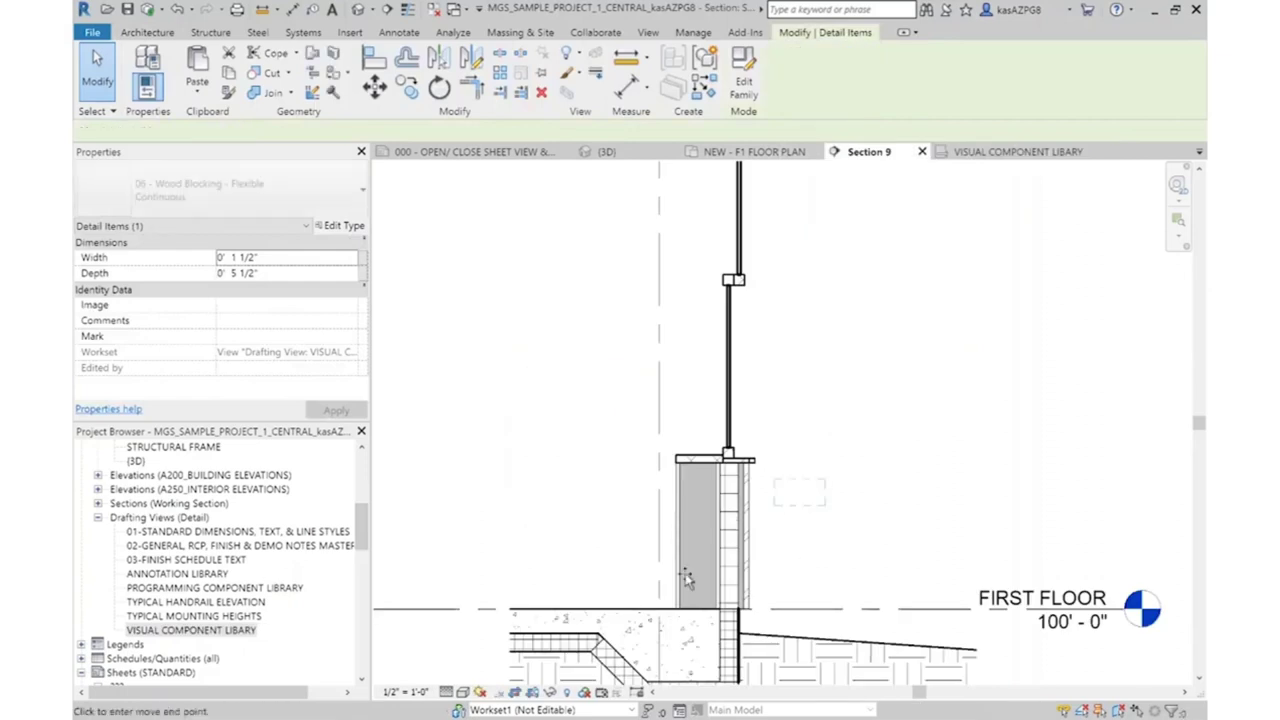
pyautogui.scroll(3, 671, 594)
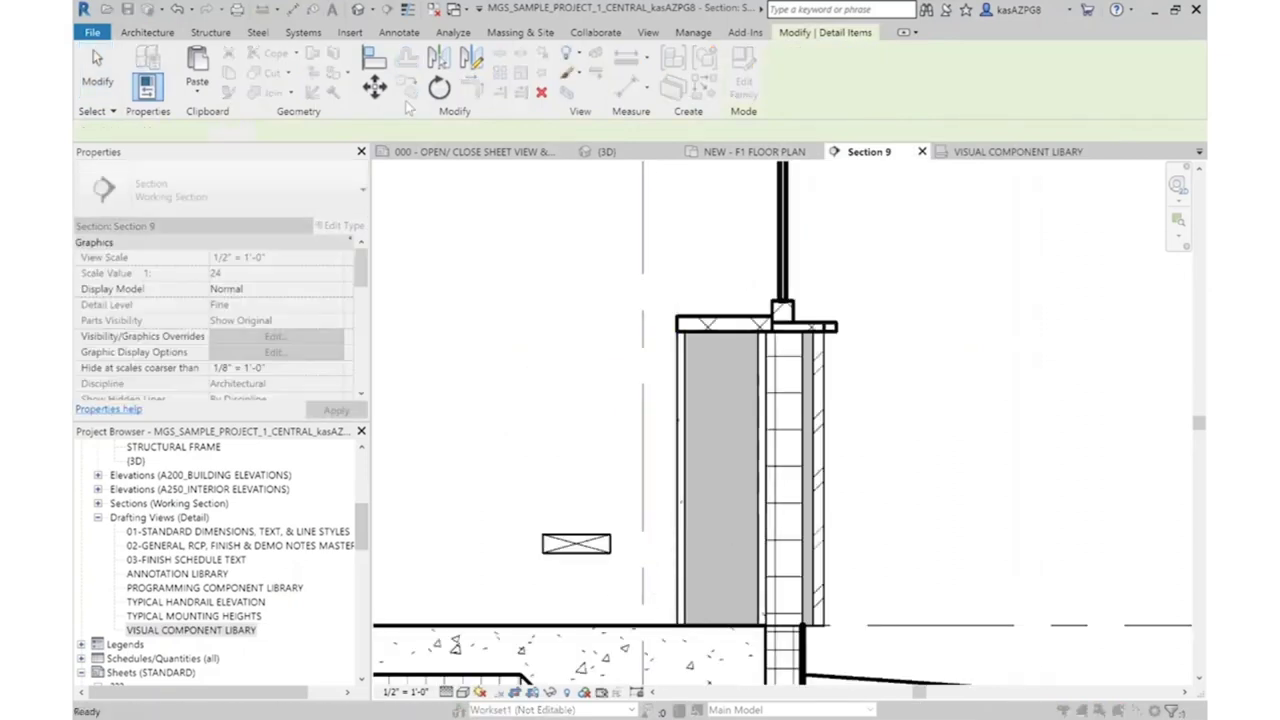
# Move the pasted wood blocking onto the slab at the base of the stud cavity and stretch it to the cavity's full 6" depth
pyautogui.click(550, 555)
pyautogui.click(610, 553)
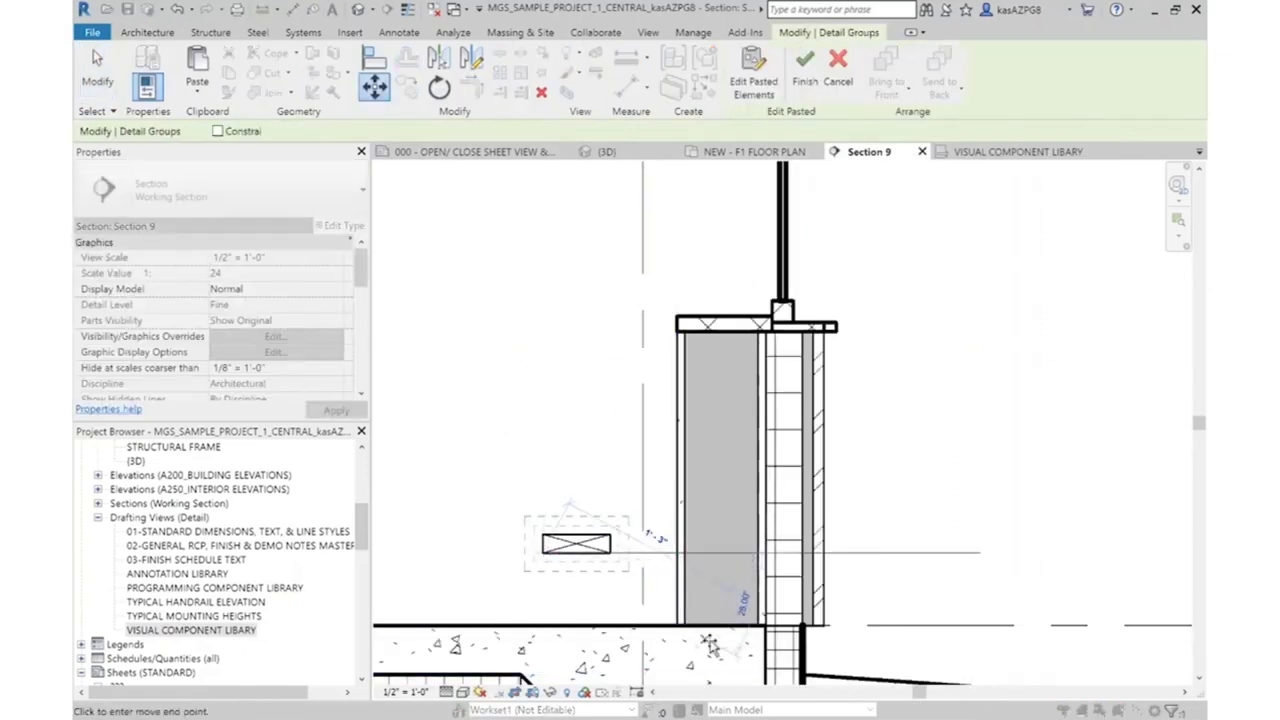
pyautogui.scroll(3, 645, 595)
pyautogui.click(651, 605)
pyautogui.scroll(2, 809, 591)
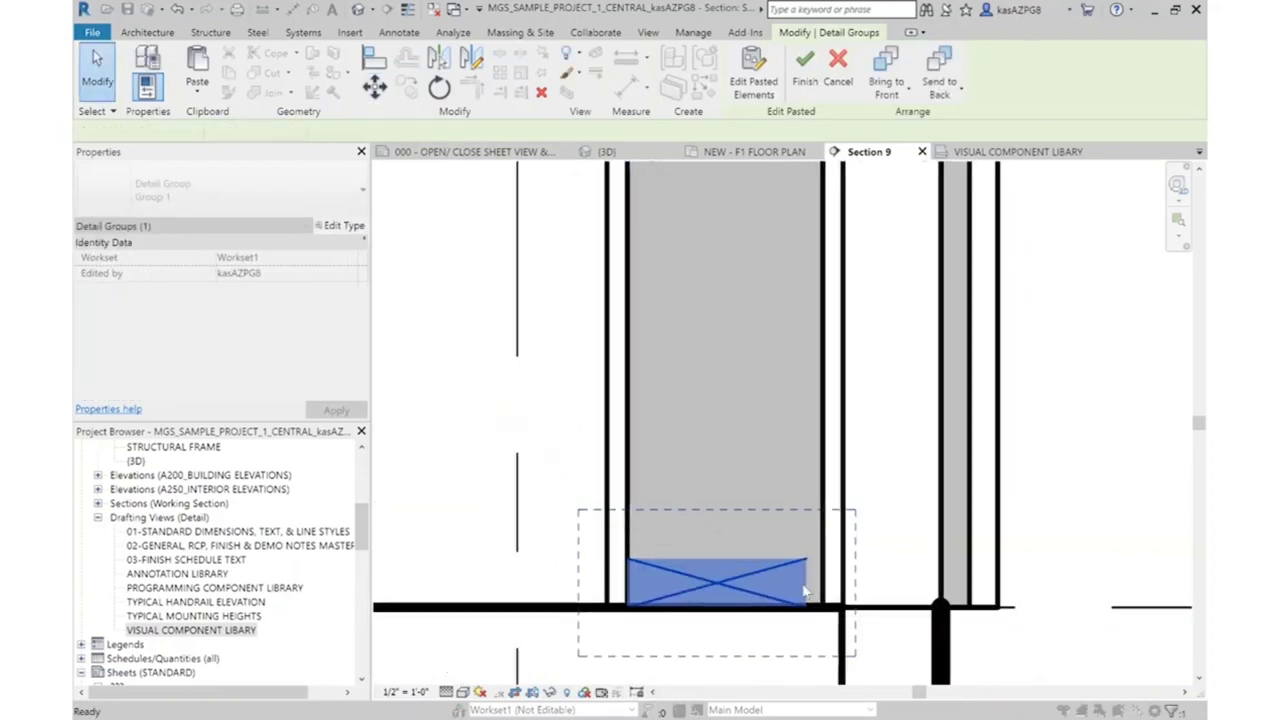
pyautogui.click(808, 590)
pyautogui.moveTo(808, 590); pyautogui.dragTo(825, 590)
pyautogui.press('Escape')
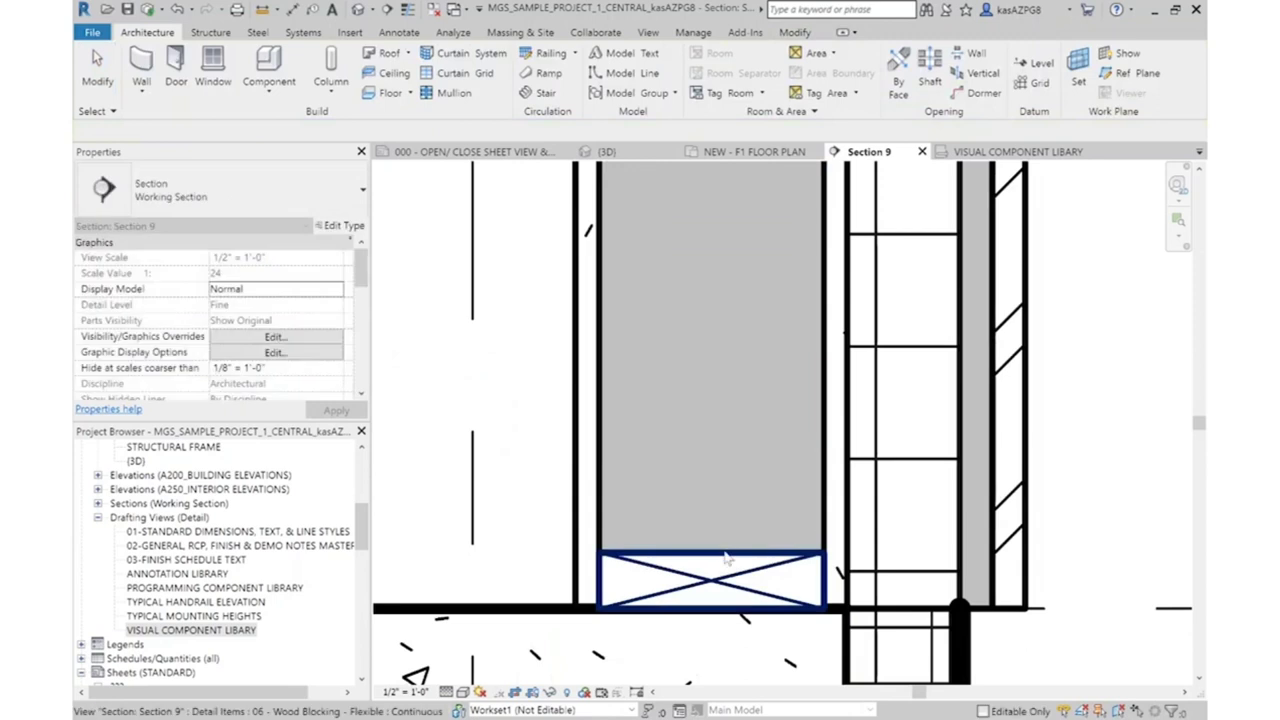
# Copy the base wood blocking to the top of the stud cavity directly beneath the window sill
pyautogui.click(710, 580)
pyautogui.click(408, 93)
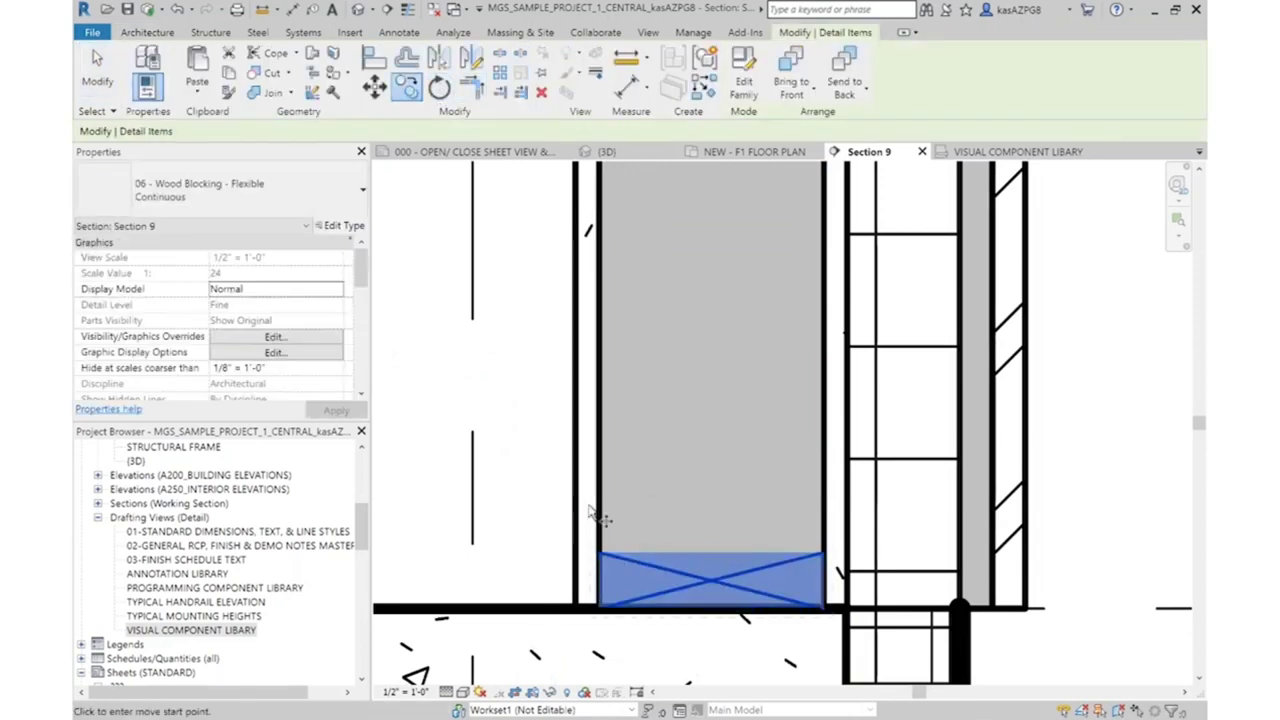
pyautogui.click(601, 606)
pyautogui.scroll(-6, 686, 606)
pyautogui.scroll(5, 685, 395)
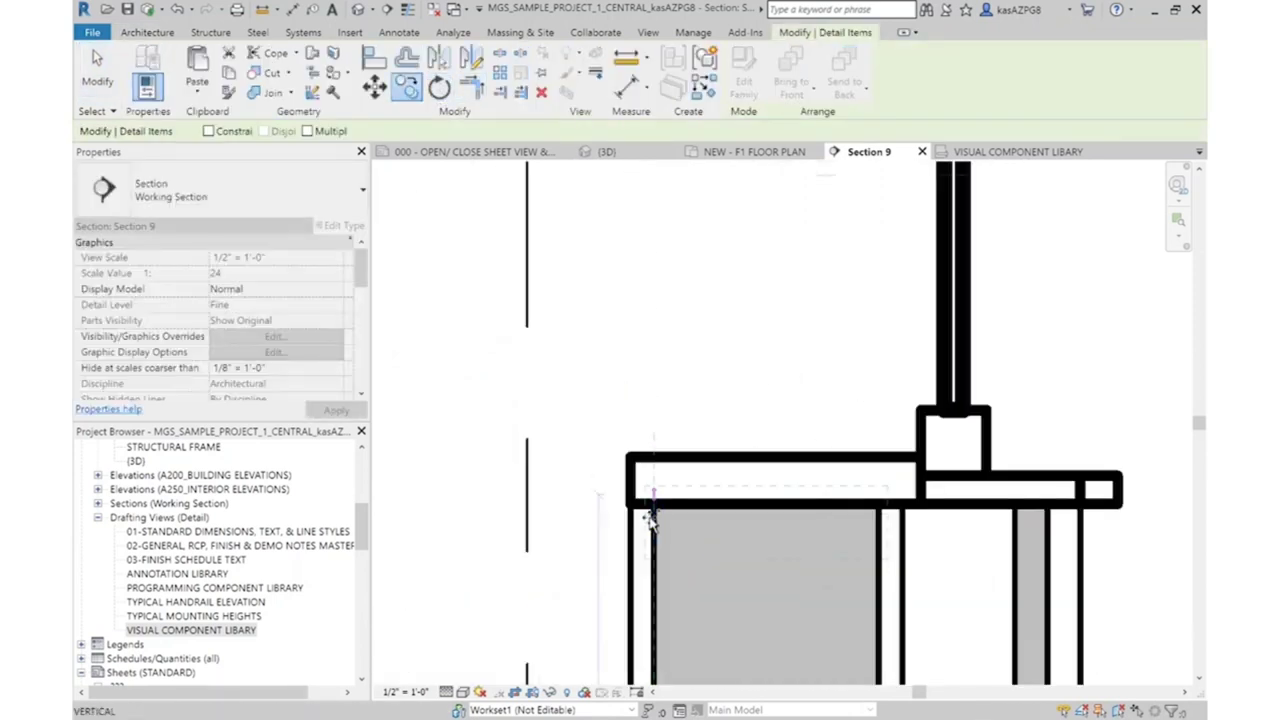
pyautogui.click(656, 507)
pyautogui.scroll(-3, 697, 604)
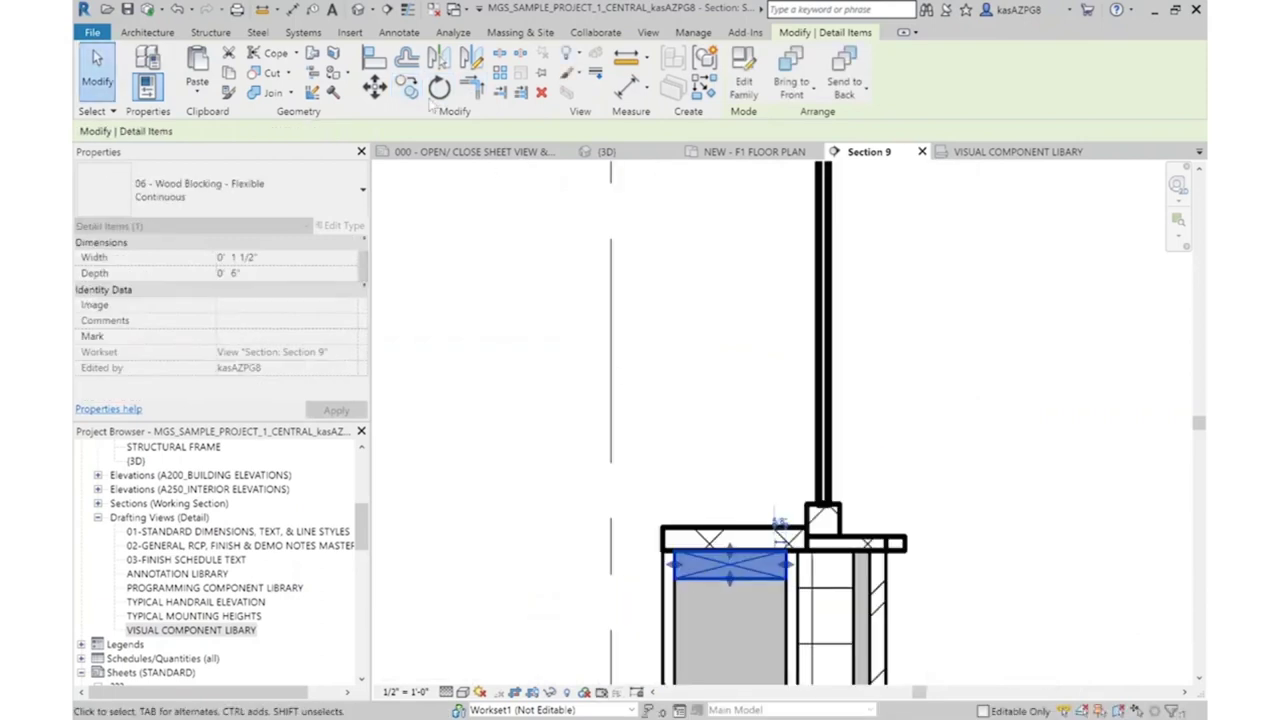
# Copy the sill wood blocking up to the bottom of the stud cavity directly above the window head
pyautogui.press('c')
pyautogui.press('o')
pyautogui.click(673, 553)
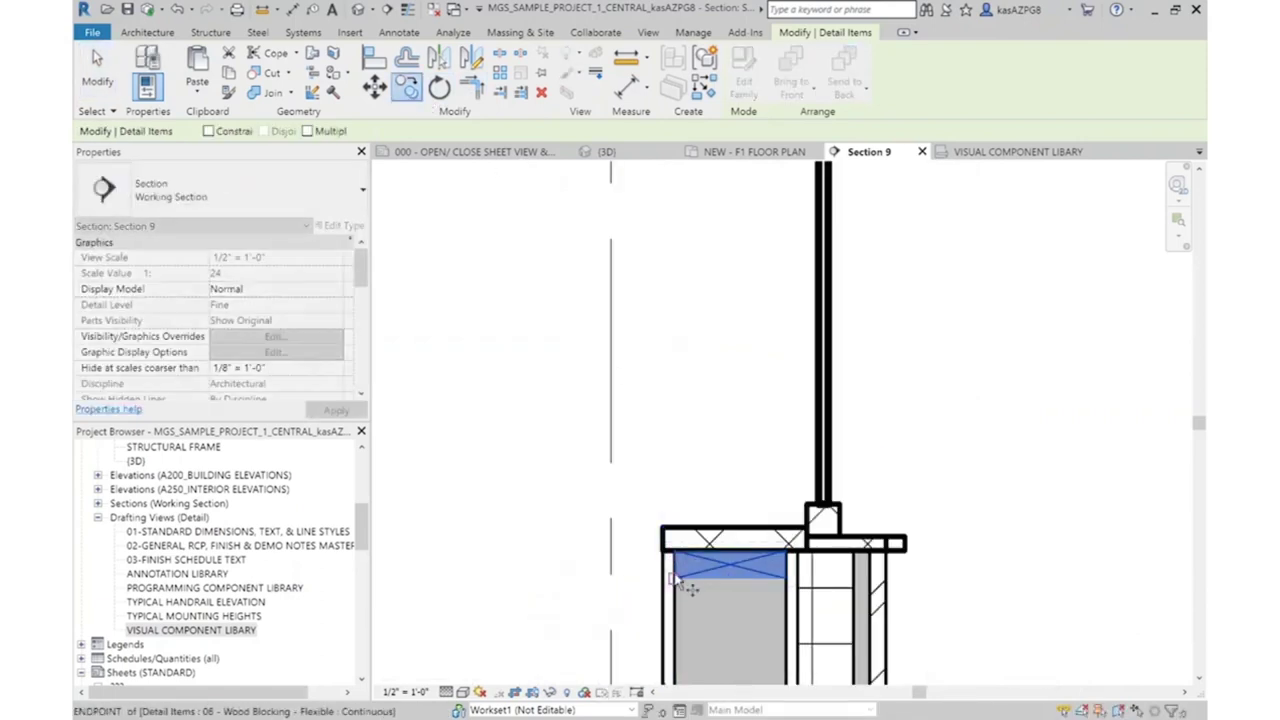
pyautogui.scroll(-4, 640, 500)
pyautogui.scroll(4, 735, 383)
pyautogui.scroll(3, 735, 383)
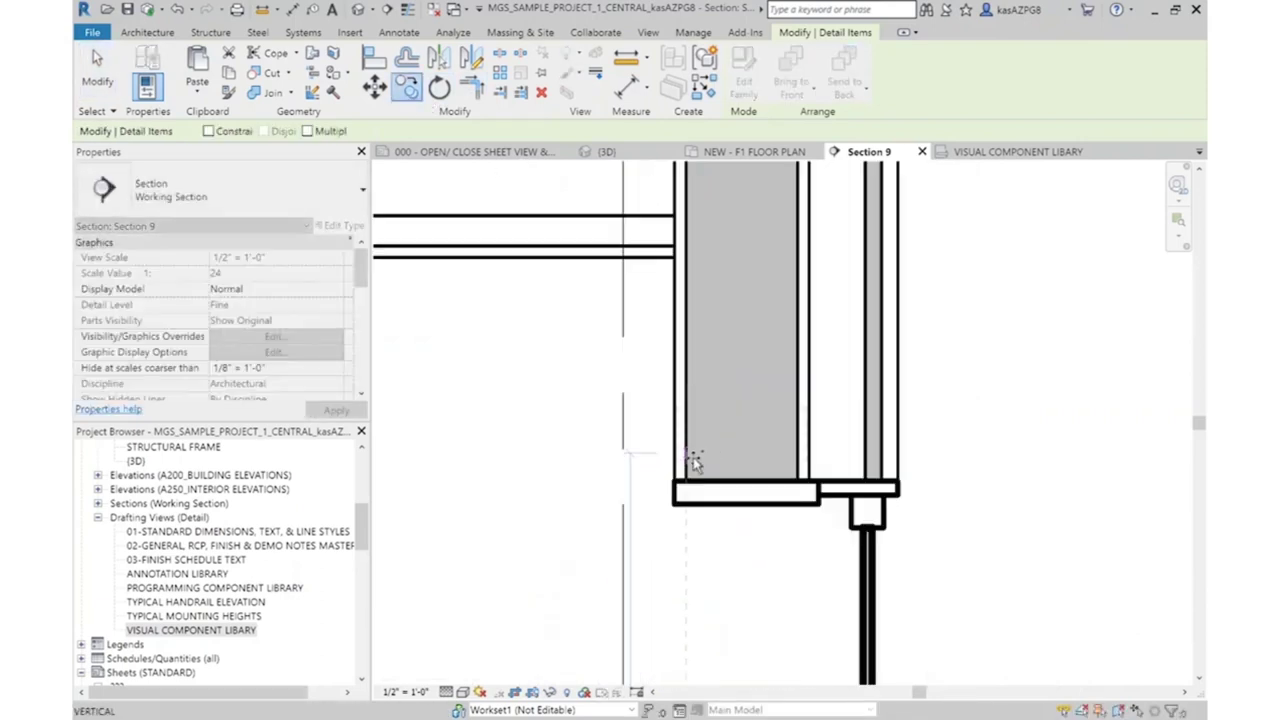
pyautogui.click(686, 484)
pyautogui.scroll(-4, 760, 594)
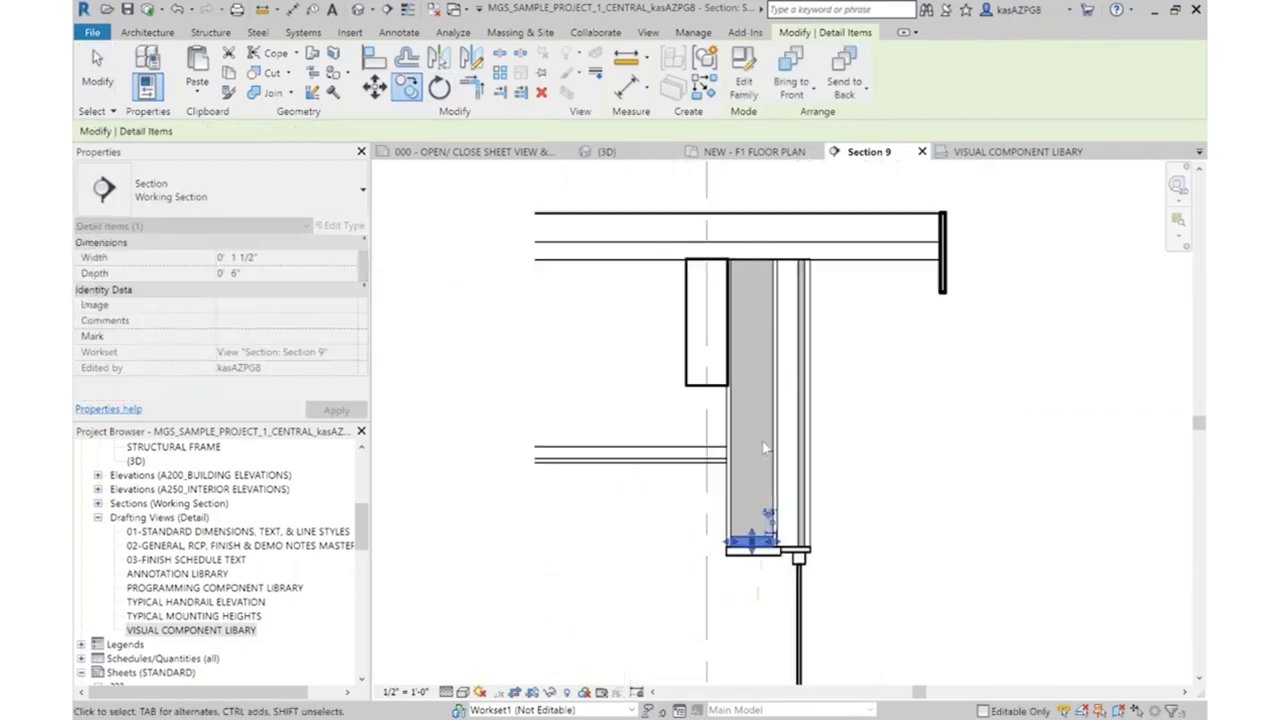
# Copy the window head wood blocking to the top of the stud cavity against the underside of the roof
pyautogui.press('c')
pyautogui.press('o')
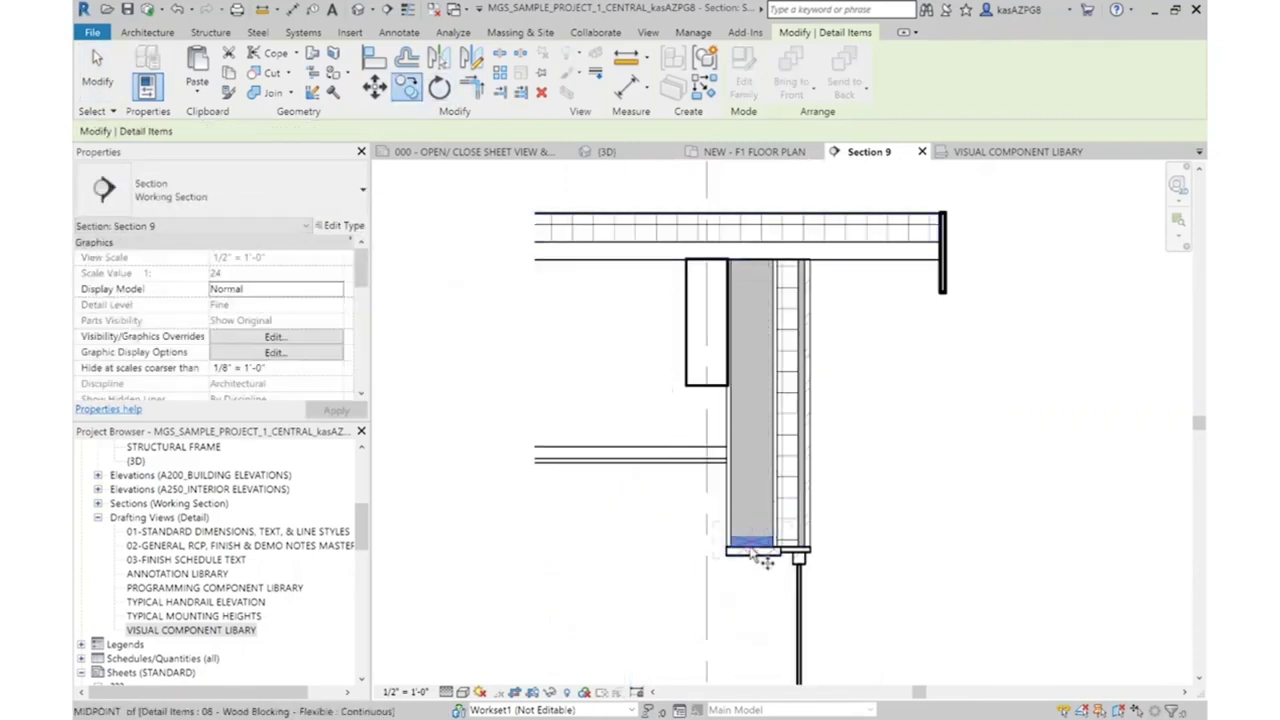
pyautogui.click(766, 556)
pyautogui.scroll(3, 766, 556)
pyautogui.scroll(3, 717, 362)
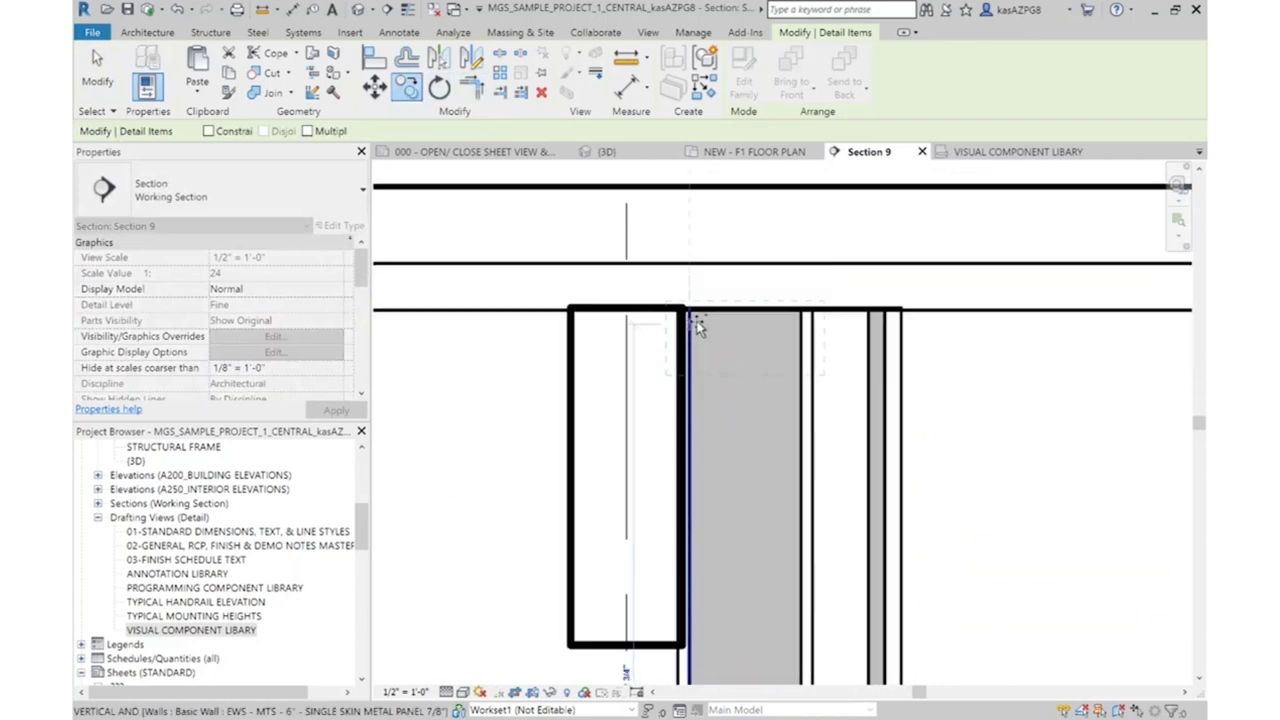
pyautogui.scroll(3, 693, 306)
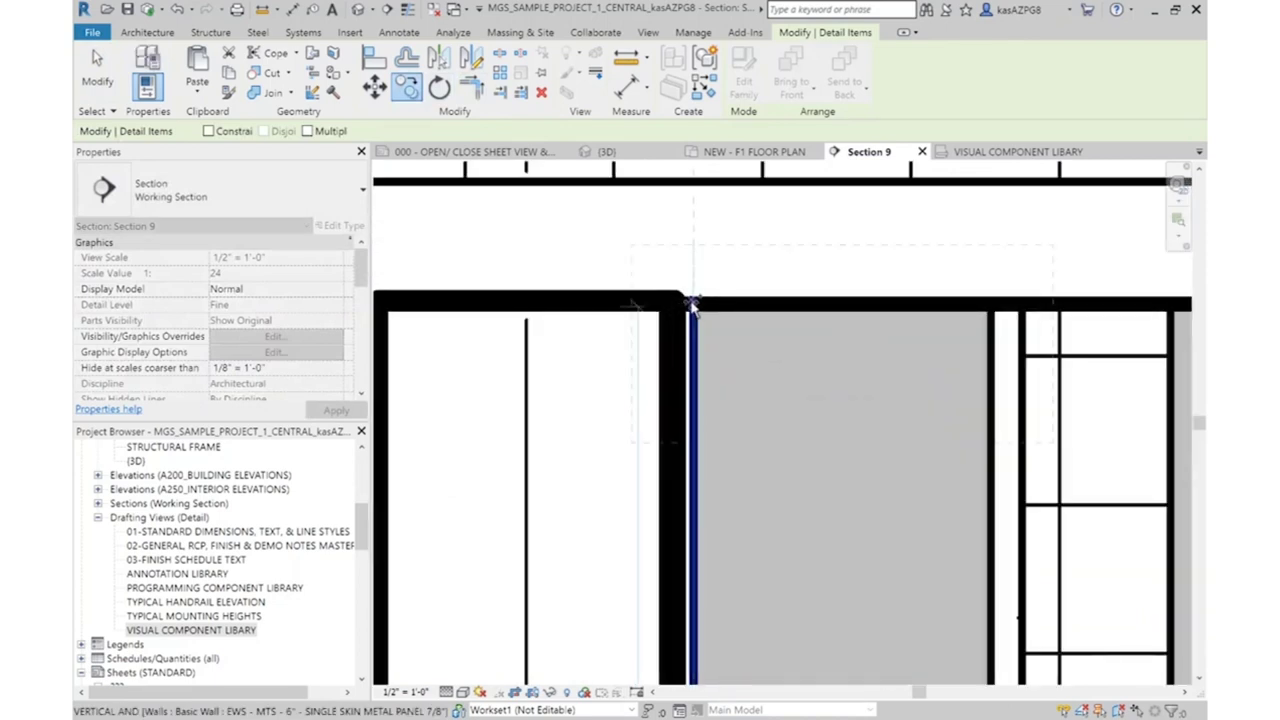
pyautogui.click(693, 306)
pyautogui.scroll(-5, 786, 325)
pyautogui.press('Escape')
pyautogui.press('Escape')
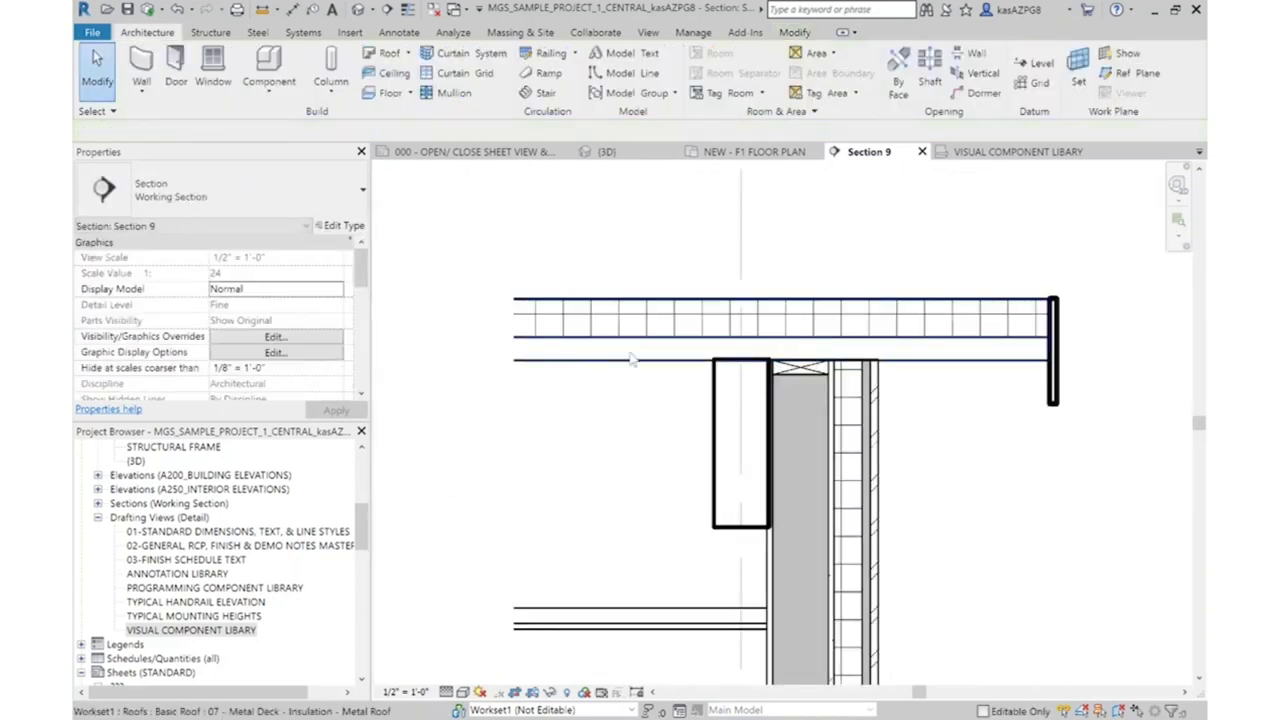
# Draw 5 1/2" wide batt insulation in the lower stud cavity, from the base wood blocking up to the sill blocking
pyautogui.scroll(-4, 640, 355)
pyautogui.moveTo(802, 352); pyautogui.dragTo(797, 295, button='middle')
pyautogui.moveTo(868, 495); pyautogui.dragTo(868, 280, button='middle')
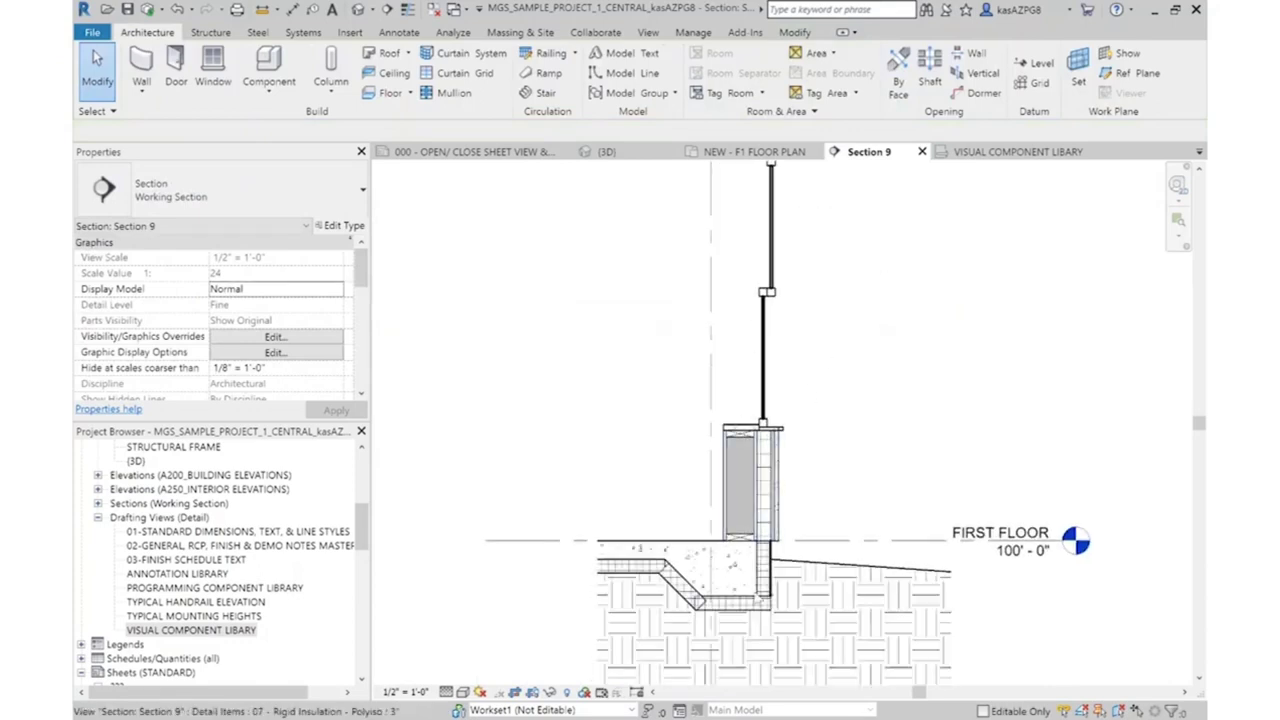
pyautogui.scroll(3, 758, 598)
pyautogui.moveTo(982, 400)
pyautogui.mouseDown(button='middle')
pyautogui.moveTo(934, 494)
pyautogui.moveTo(923, 473)
pyautogui.mouseUp(button='middle')
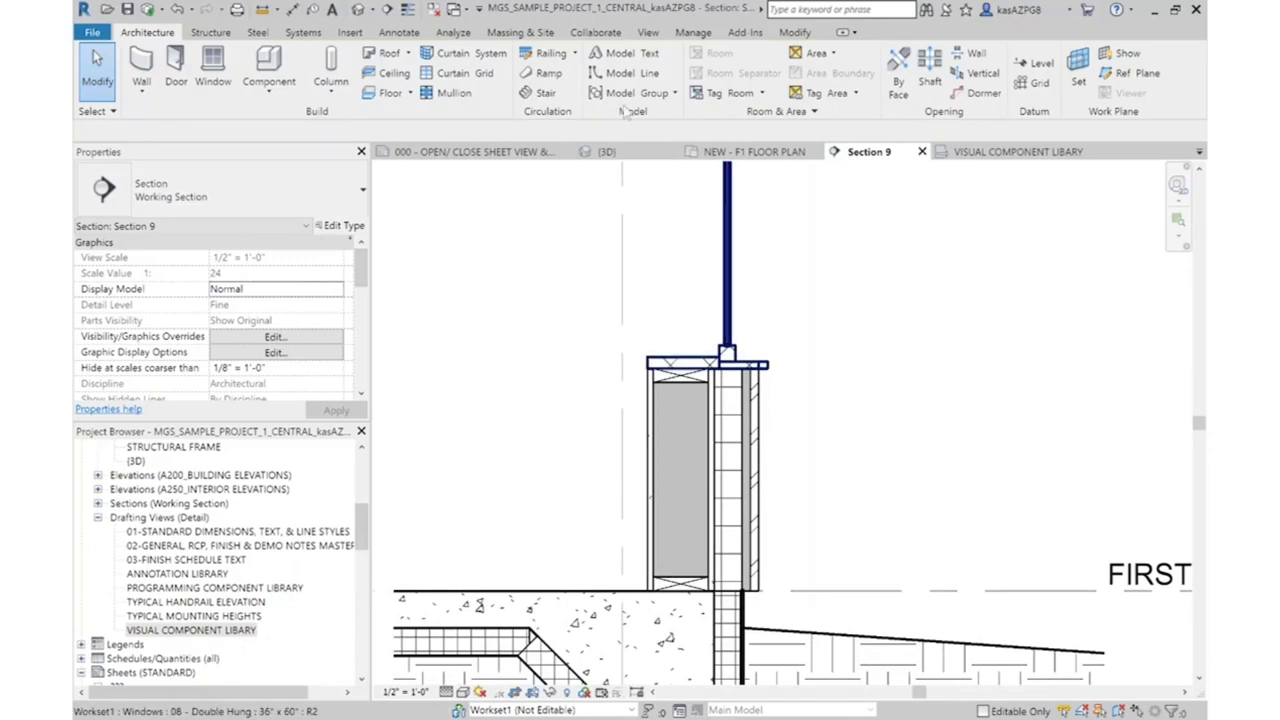
pyautogui.click(398, 32)
pyautogui.click(530, 92)
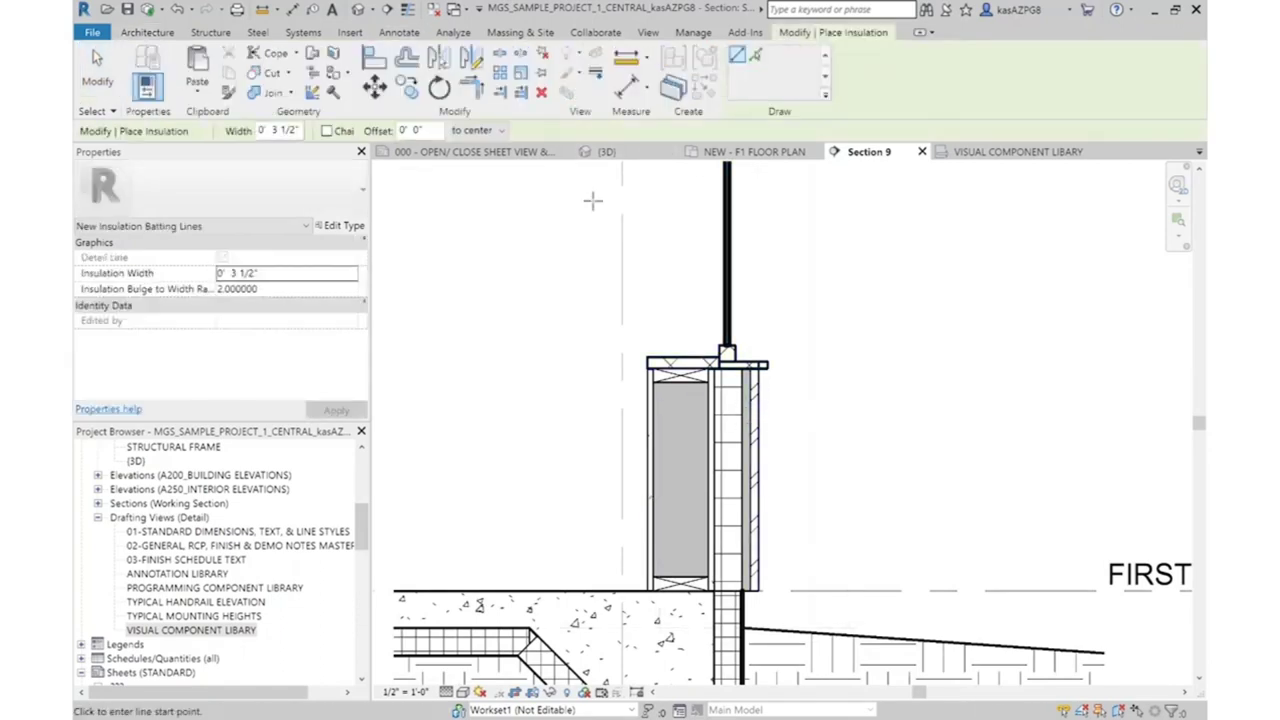
pyautogui.click(410, 32)
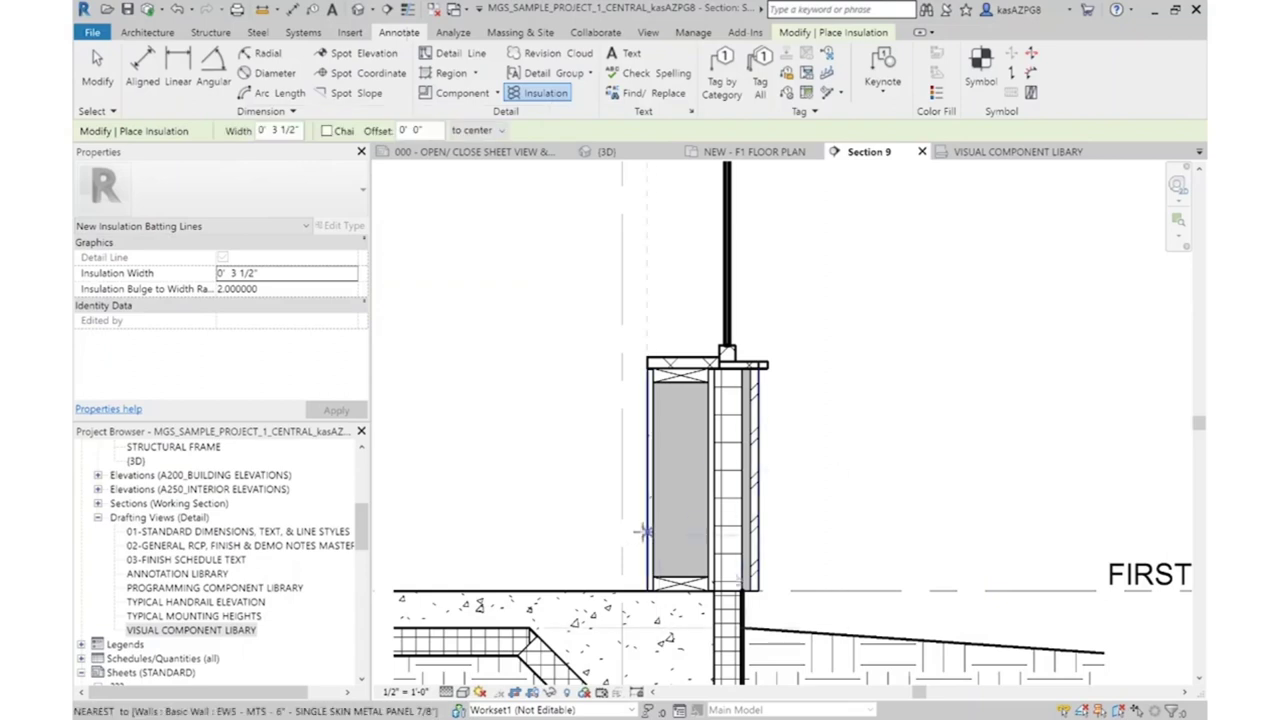
pyautogui.doubleClick(232, 273)
pyautogui.write('5')
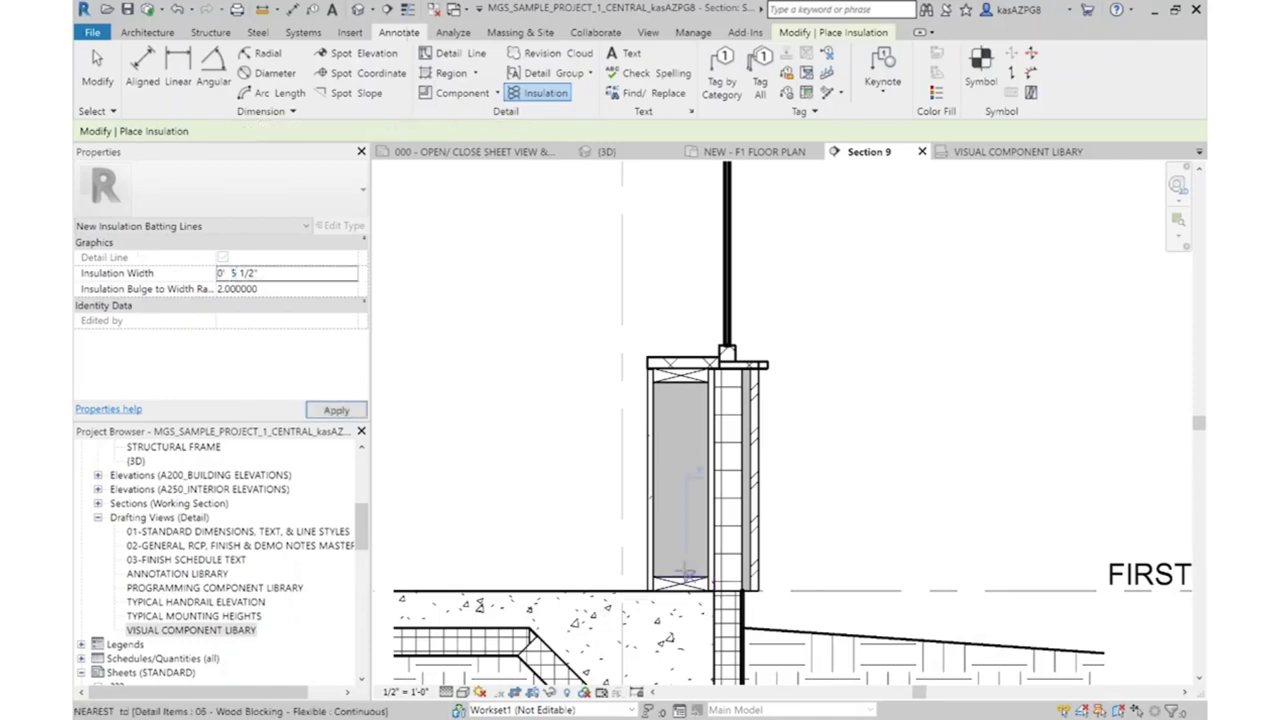
pyautogui.click(679, 380)
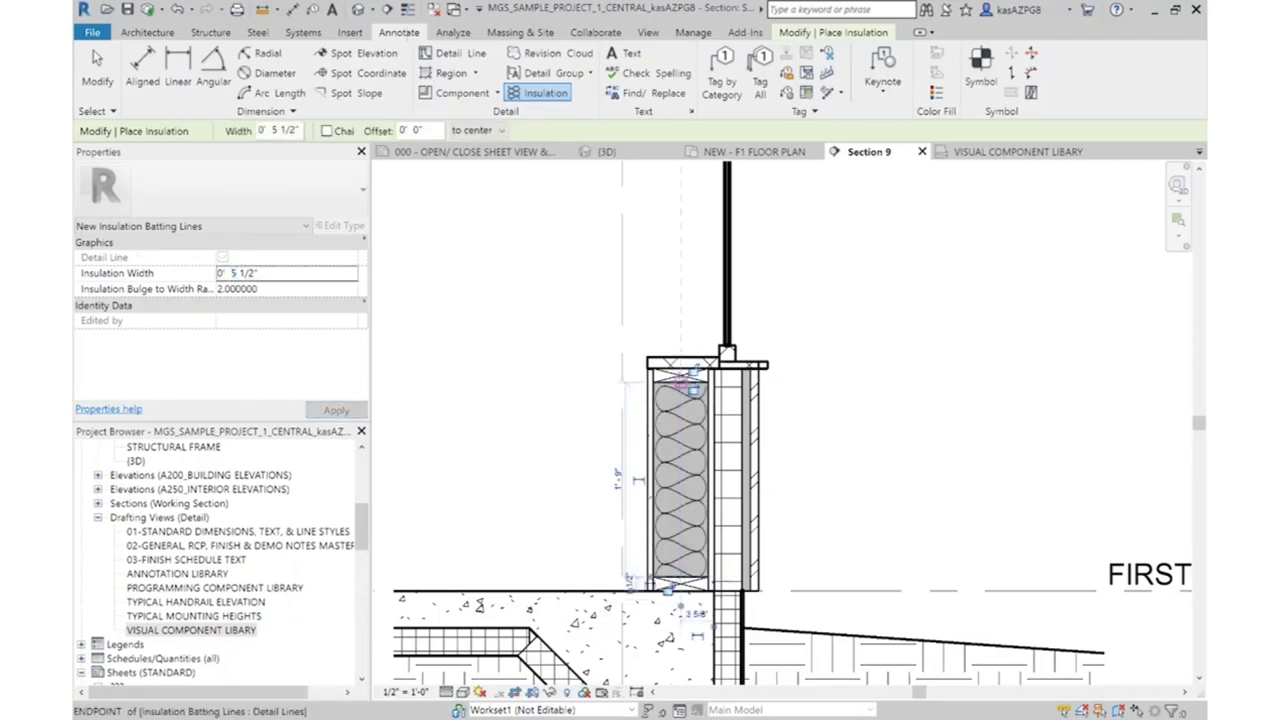
# Draw 5 1/2" wide batt insulation in the upper stud cavity, from the window head blocking up to the roof blocking
pyautogui.scroll(-3, 703, 572)
pyautogui.scroll(3, 690, 260)
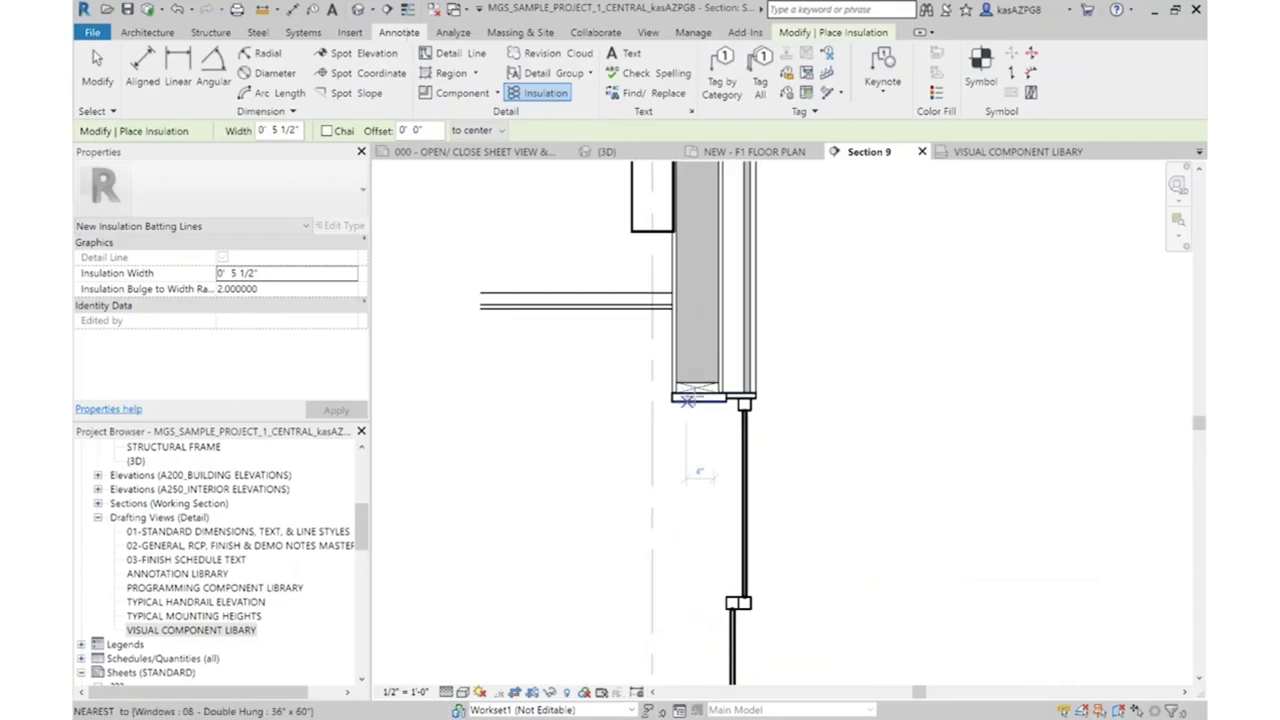
pyautogui.scroll(1, 700, 392)
pyautogui.click(700, 386)
pyautogui.scroll(-3, 700, 390)
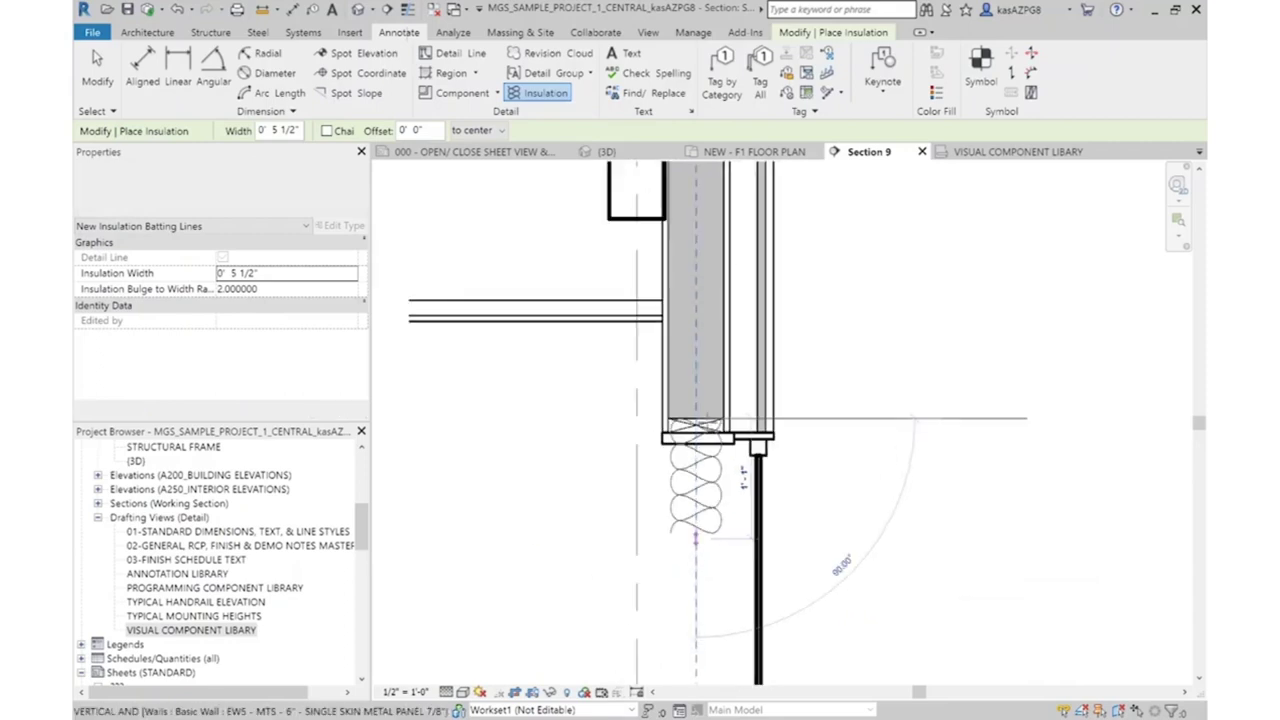
pyautogui.scroll(3, 720, 322)
pyautogui.click(719, 322)
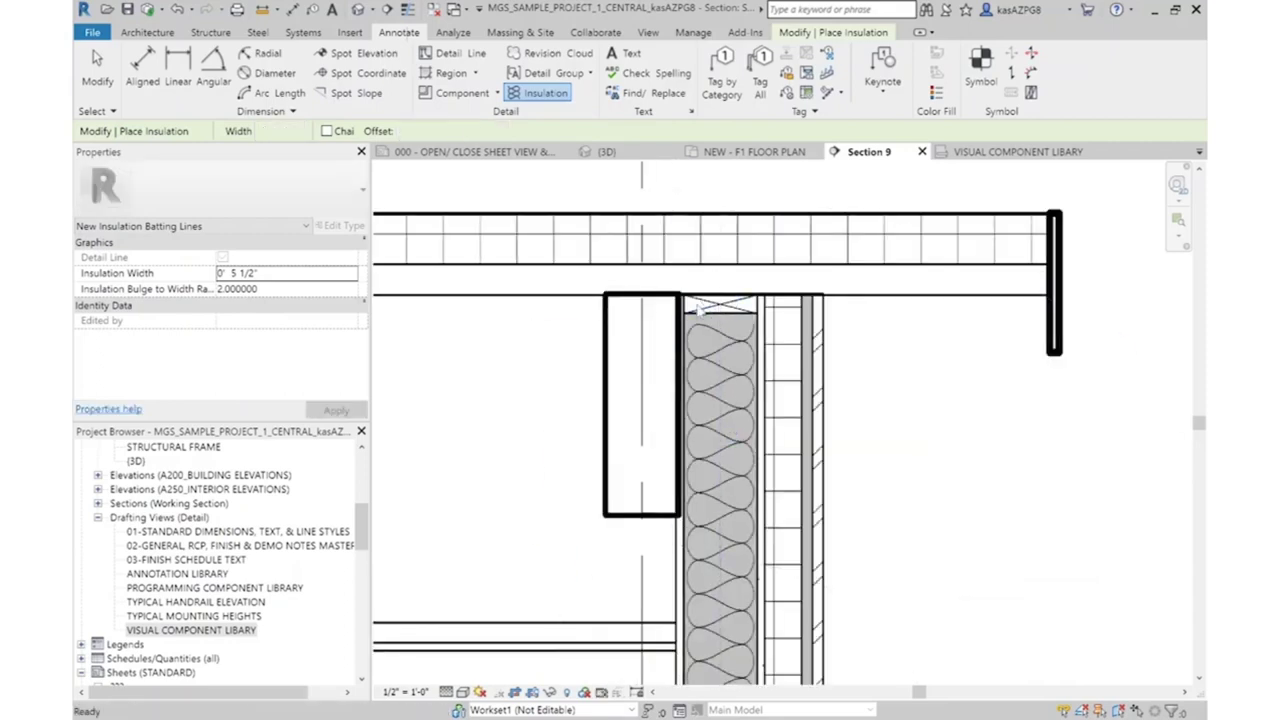
pyautogui.press('Escape')
pyautogui.press('Escape')
# Add a text note with a two-segment leader reading "CEMENT FIBER SIDING", pointing at the exterior face of the wall below the window
pyautogui.scroll(-3, 725, 300)
pyautogui.moveTo(869, 548)
pyautogui.mouseDown(button='middle')
pyautogui.moveTo(860, 600)
pyautogui.moveTo(811, 352)
pyautogui.moveTo(818, 390)
pyautogui.mouseUp(button='middle')
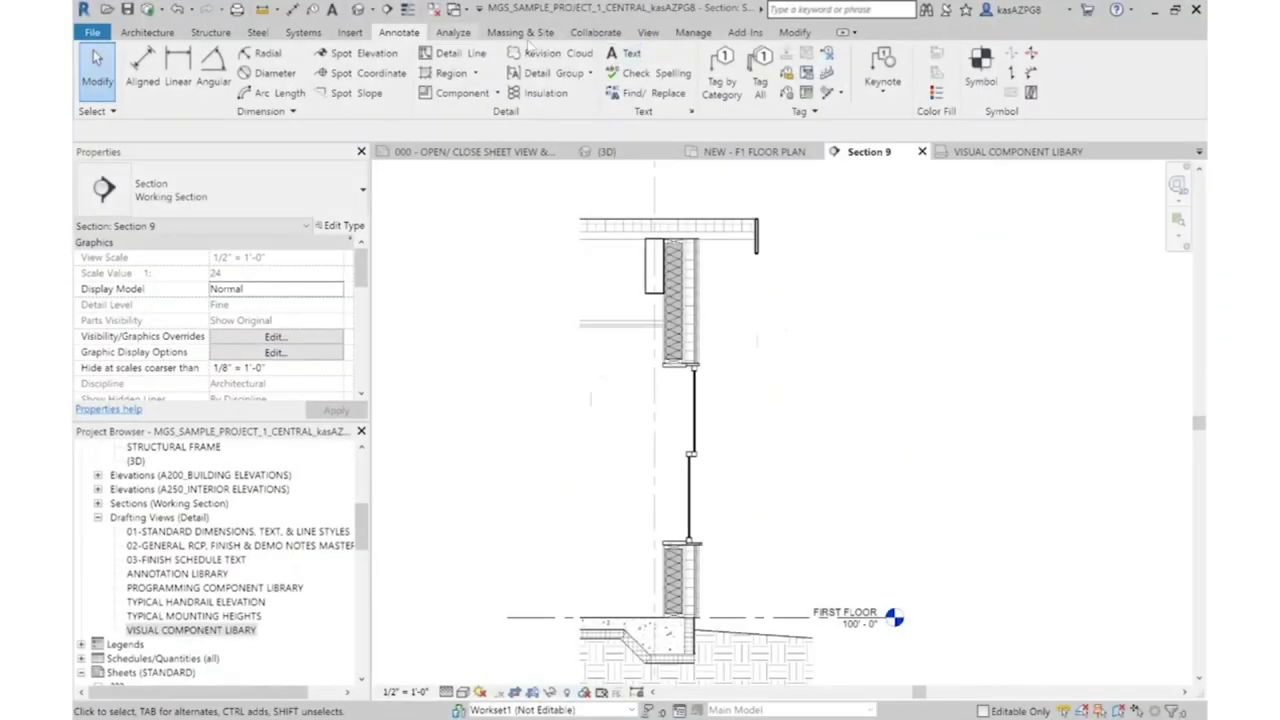
pyautogui.click(628, 55)
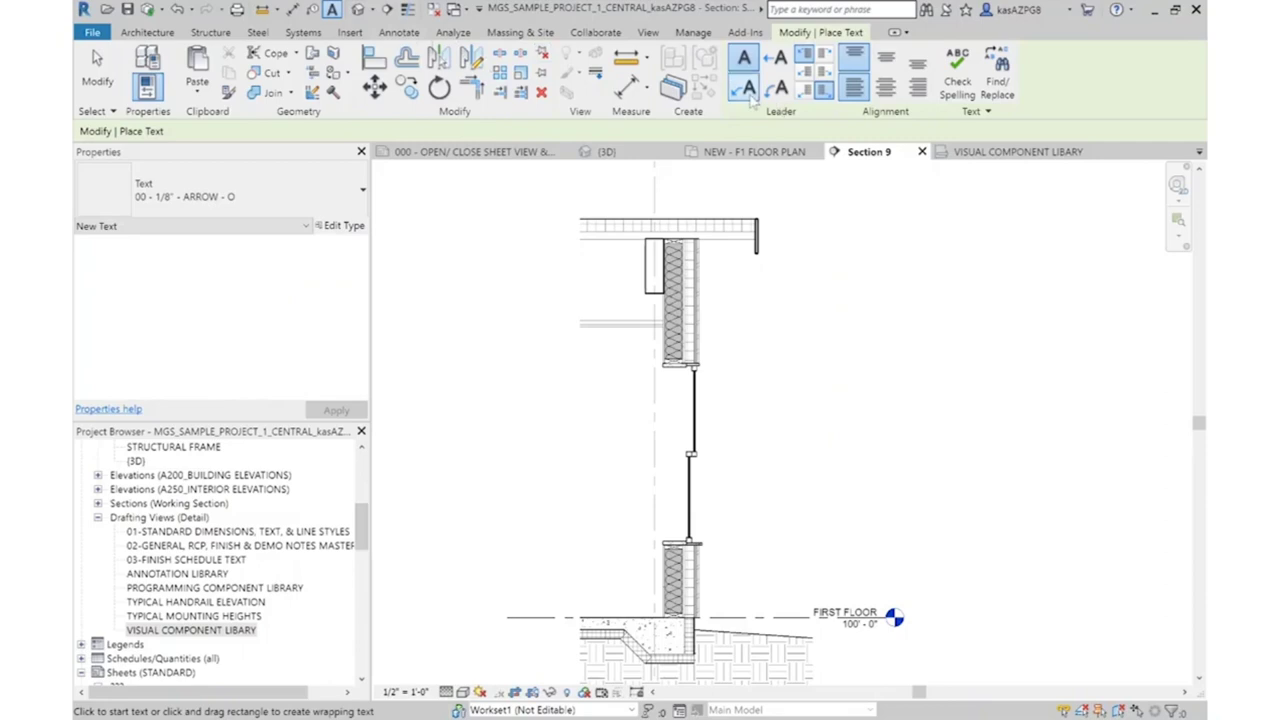
pyautogui.click(748, 94)
pyautogui.scroll(4, 735, 683)
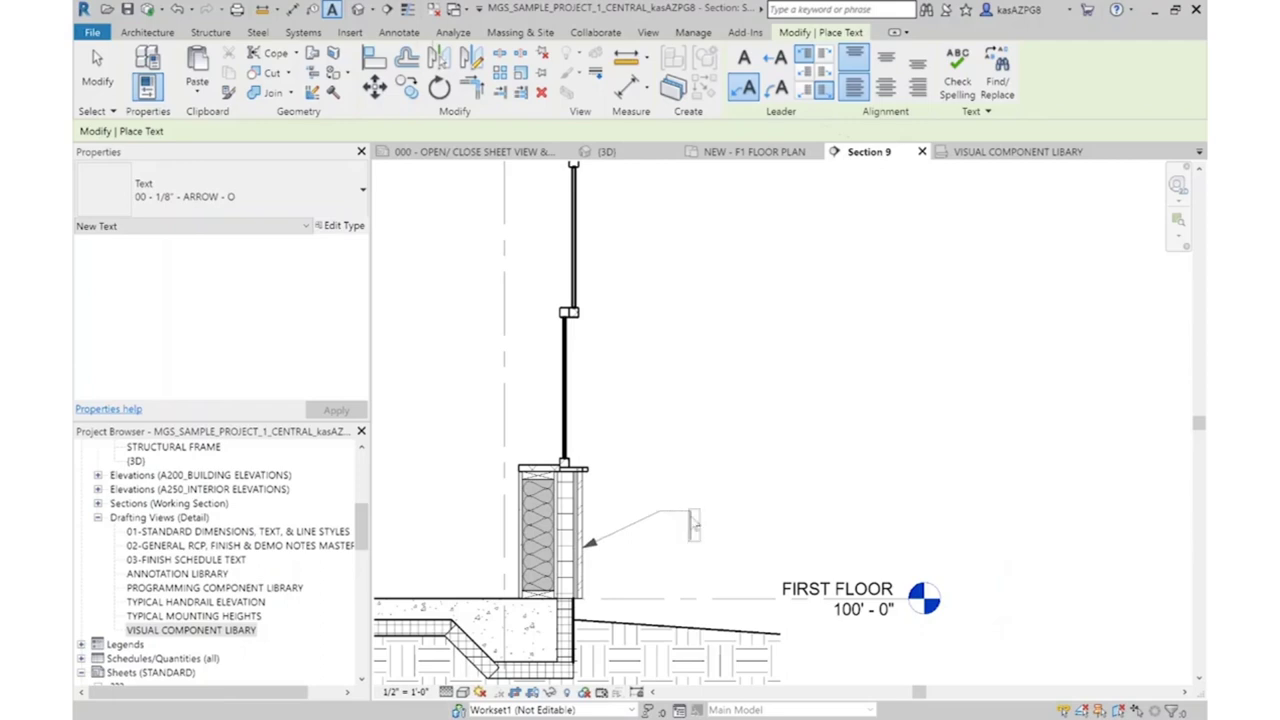
pyautogui.click(694, 524)
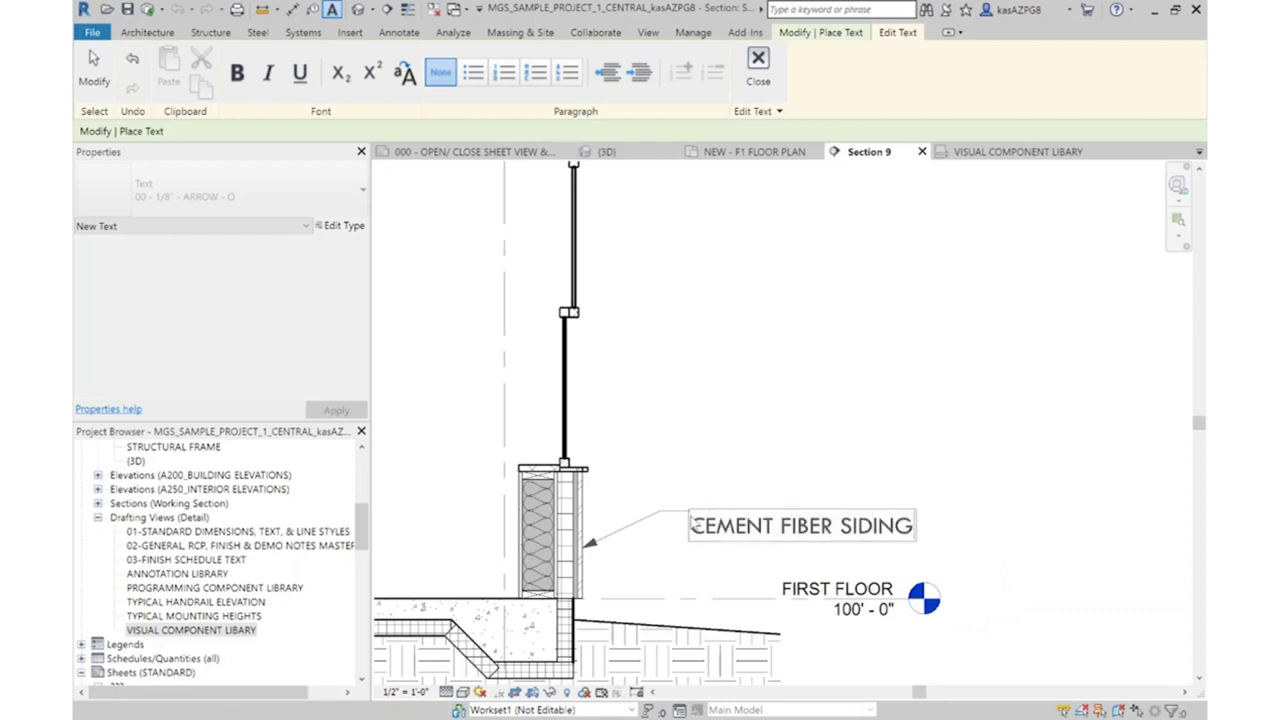
pyautogui.click(757, 275)
pyautogui.press('Escape')
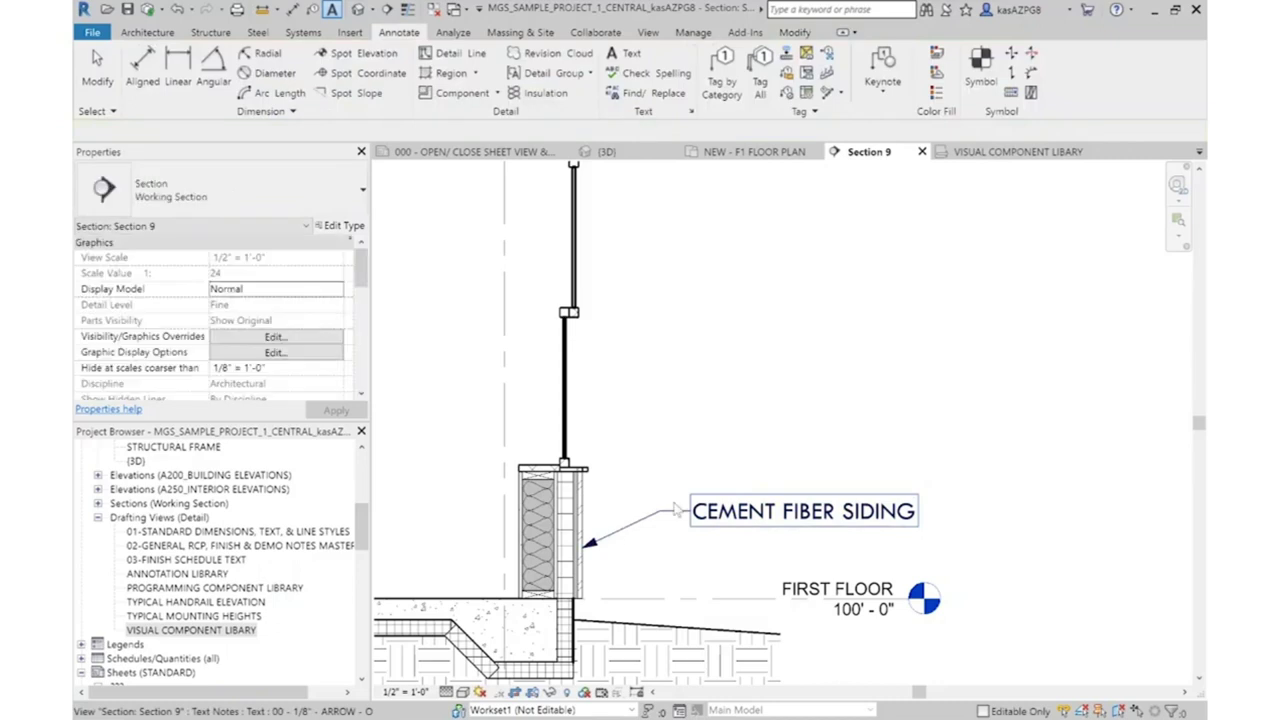
# Change the cement fiber siding note to the text type 00 - 5/64" - ARROW - T
pyautogui.click(716, 513)
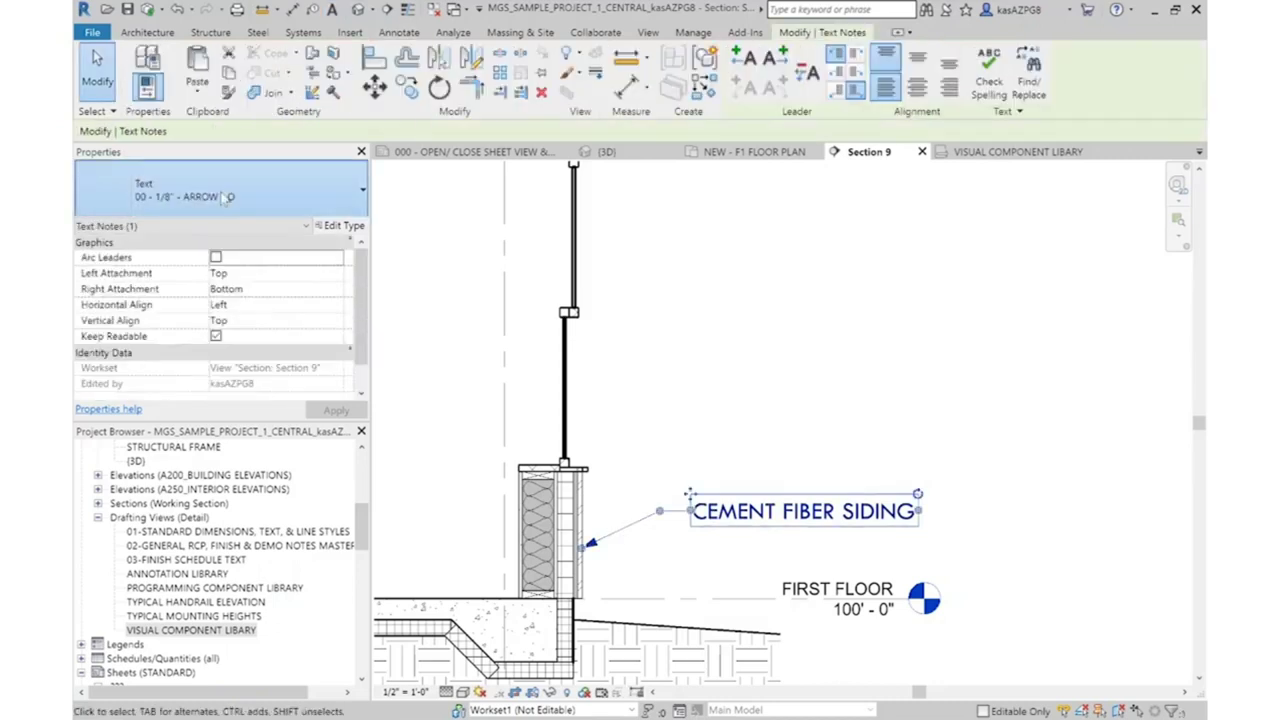
pyautogui.click(228, 196)
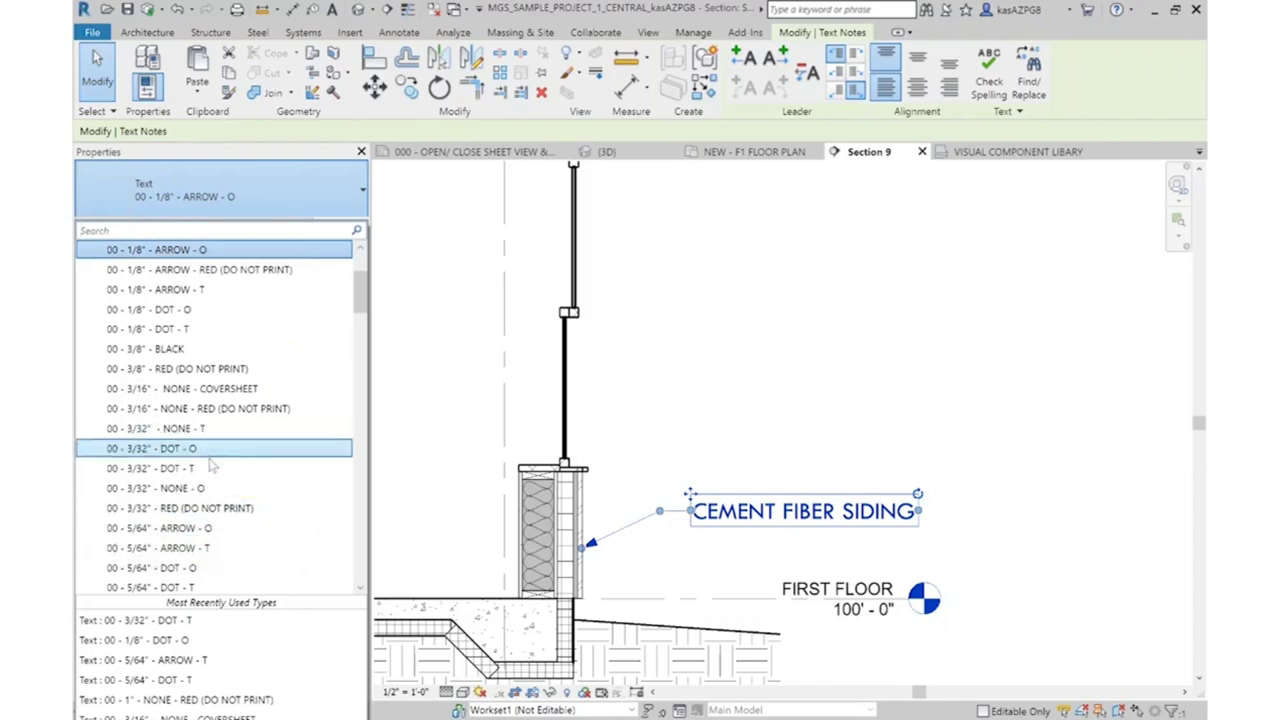
pyautogui.scroll(-1, 207, 560)
pyautogui.scroll(-2, 205, 567)
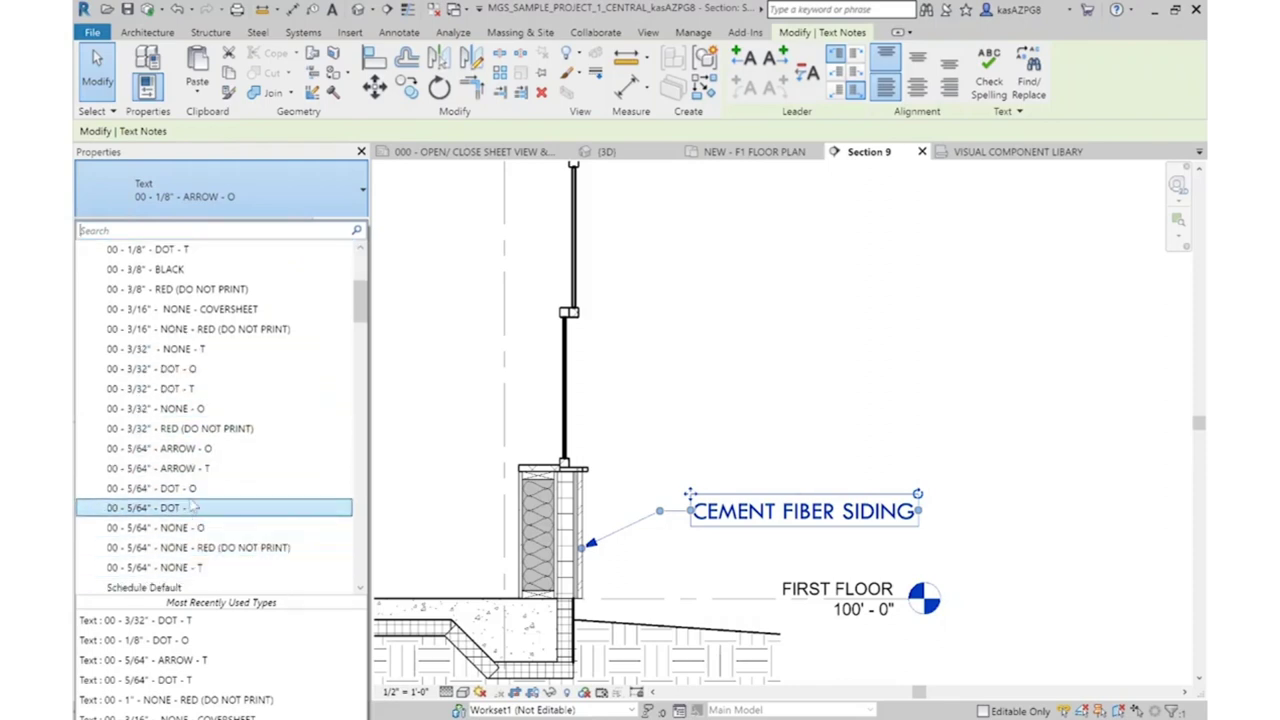
pyautogui.click(210, 469)
pyautogui.click(906, 344)
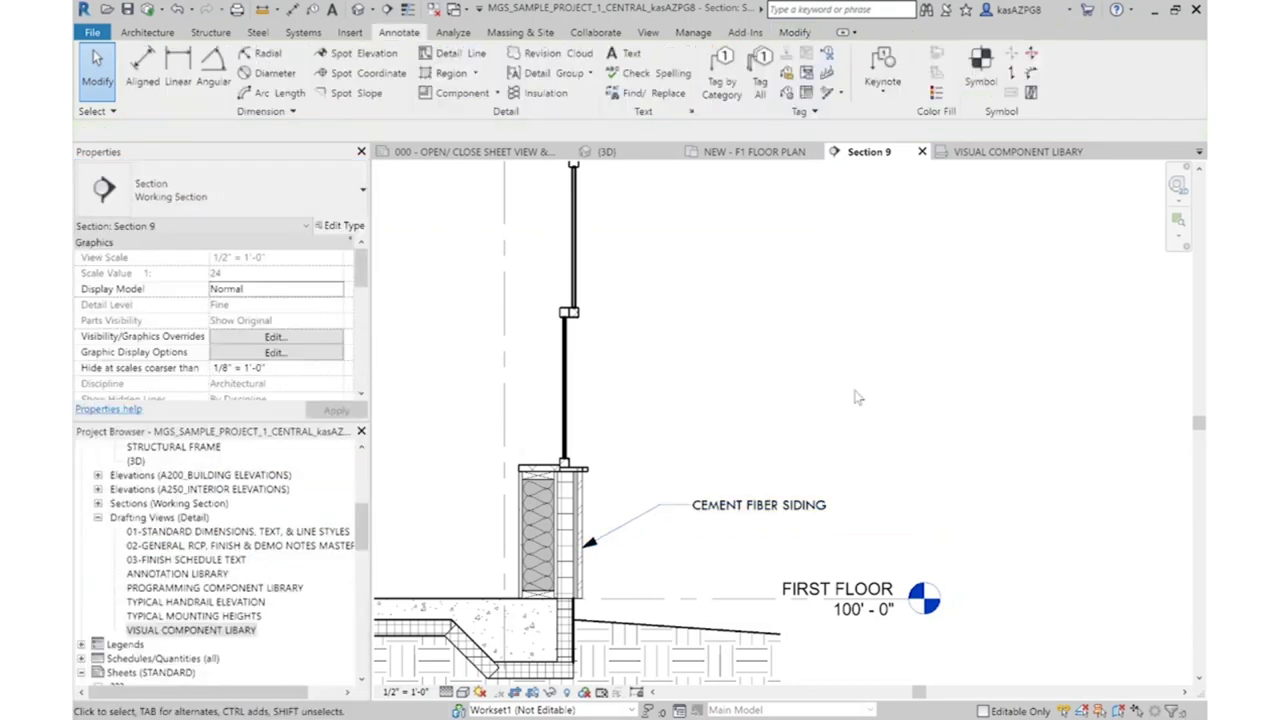
# Copy the cement fiber siding note directly above the original so its leader points at the furring layer
pyautogui.scroll(-1, 848, 398)
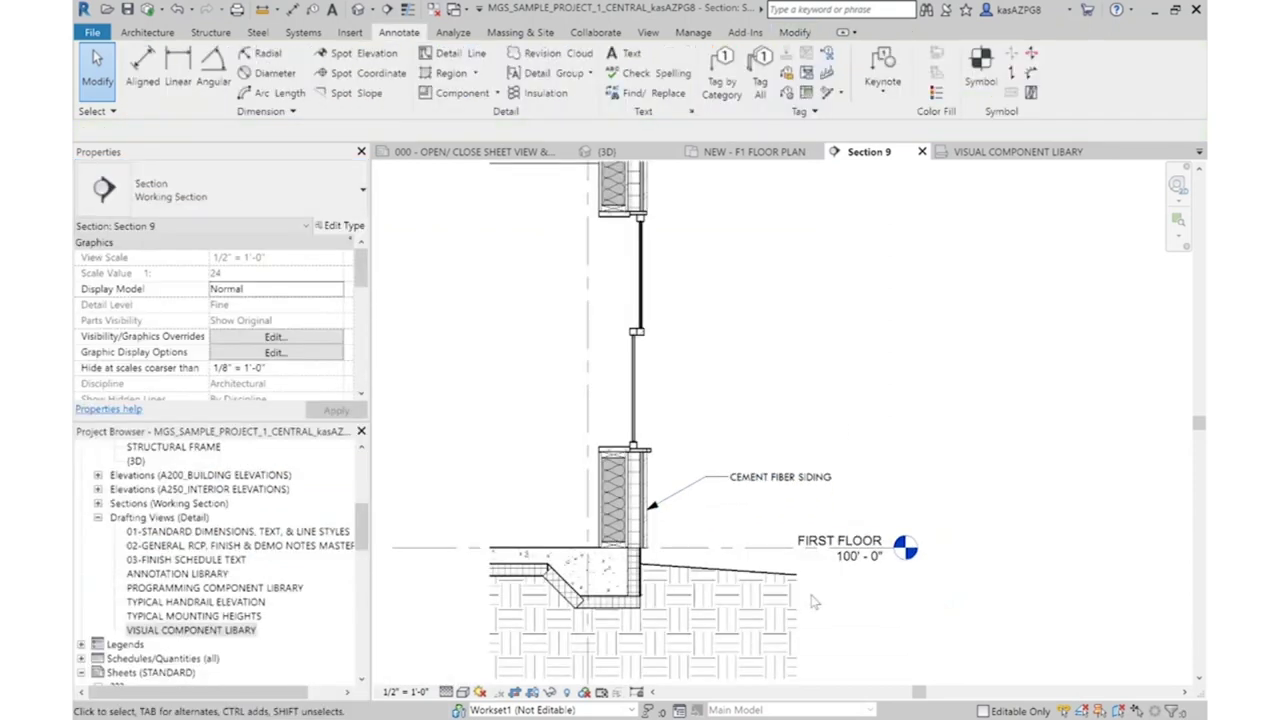
pyautogui.scroll(2, 738, 487)
pyautogui.click(740, 480)
pyautogui.press('m')
pyautogui.press('v')
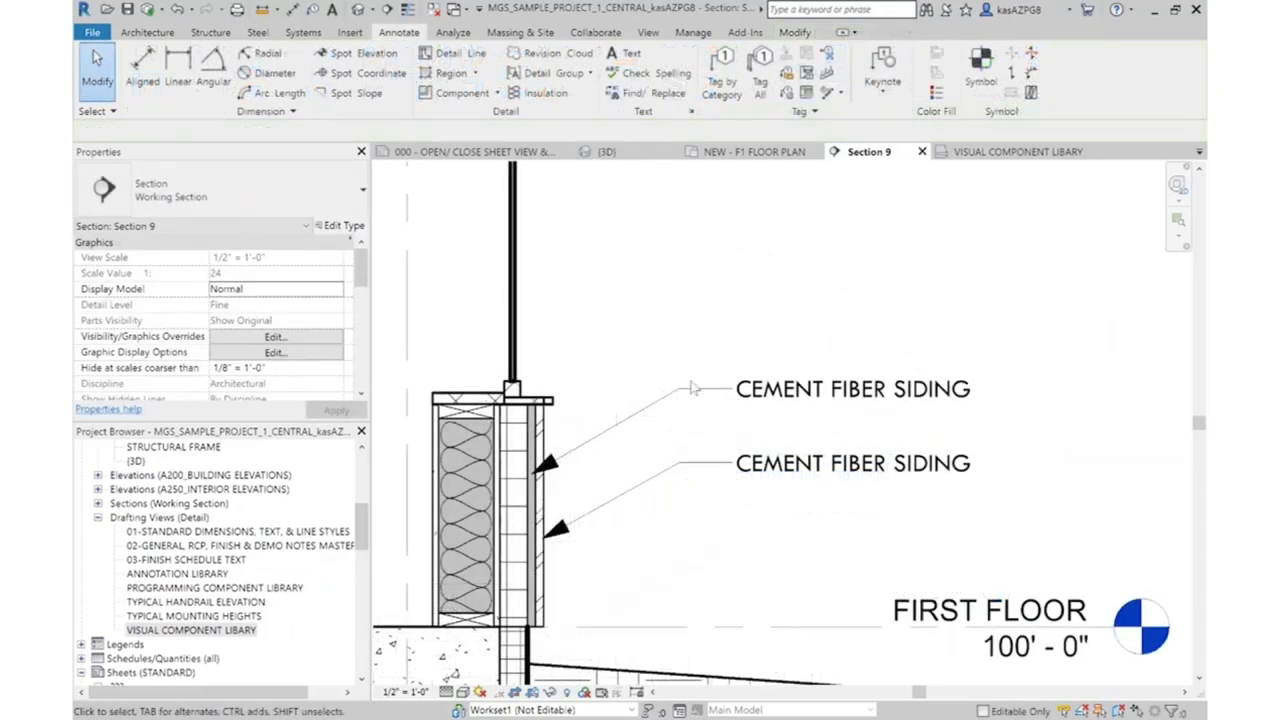
# Reword the copied notes as "FURRING", "WINDOW UNIT" and "3" CONTINUOUS RIGID INSULATION", each pointing at its matching wall component
pyautogui.scroll(-2, 535, 512)
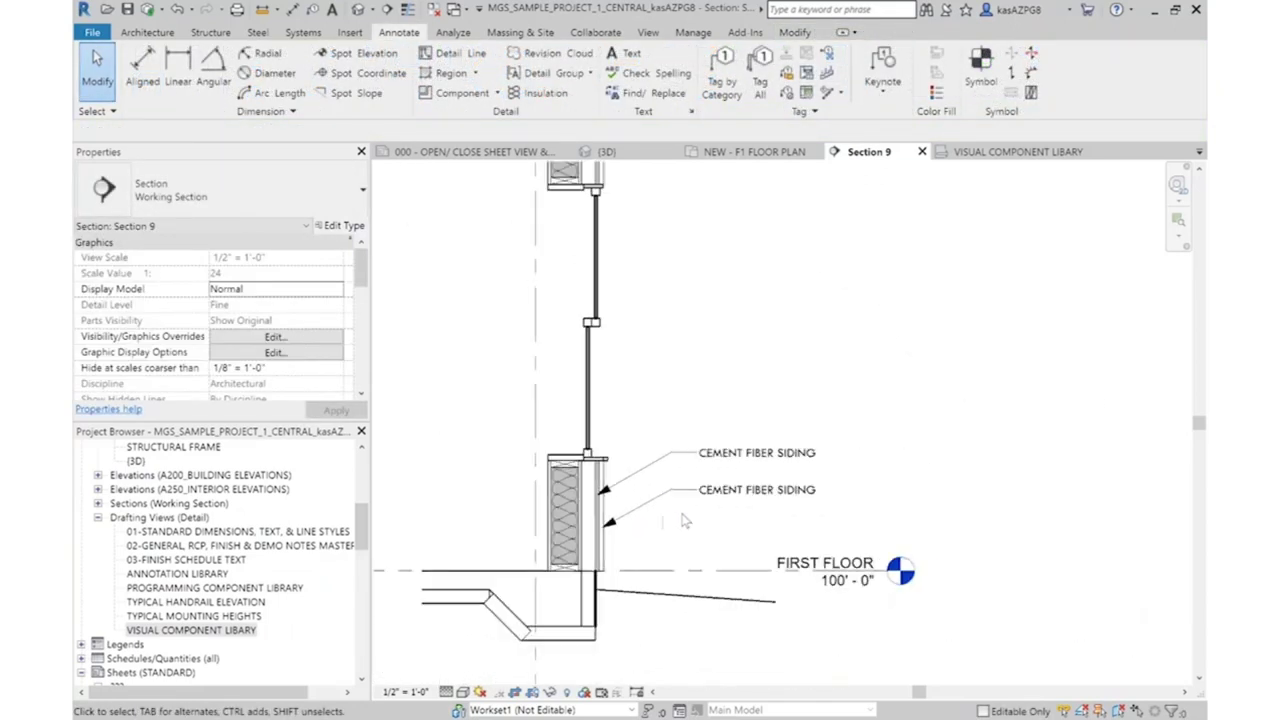
pyautogui.scroll(1, 717, 453)
pyautogui.click(714, 452)
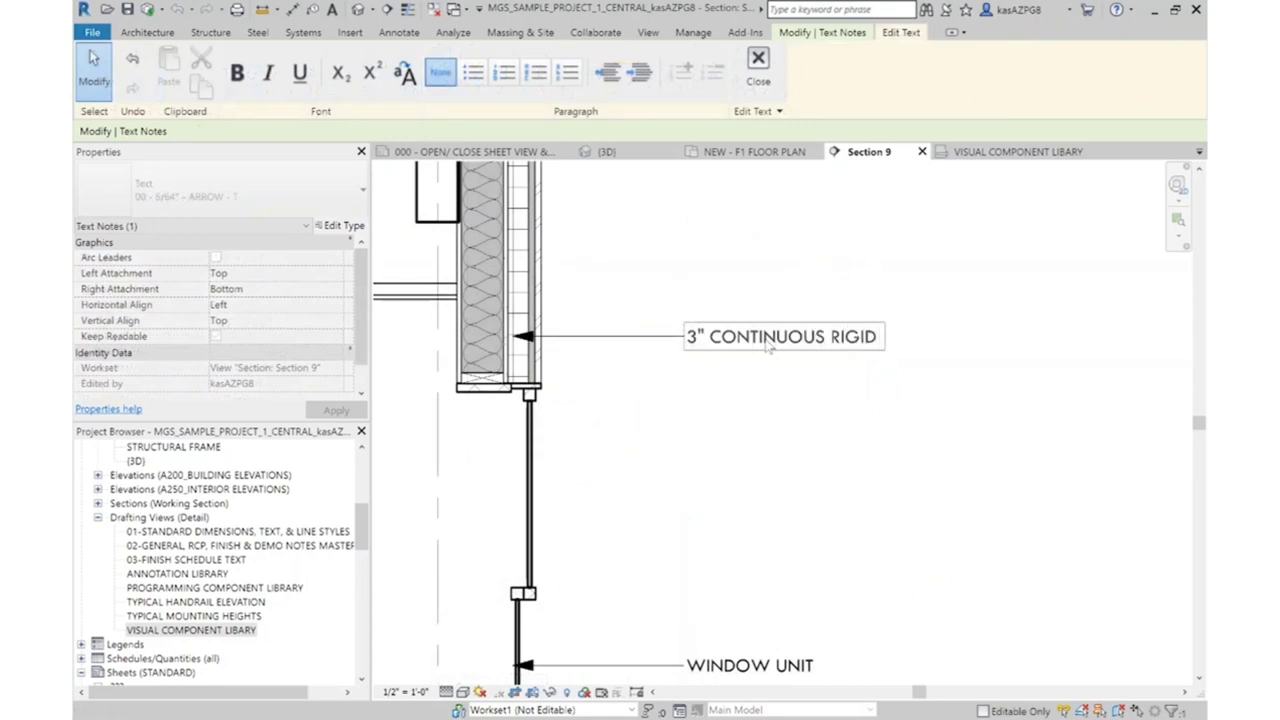
pyautogui.click(745, 429)
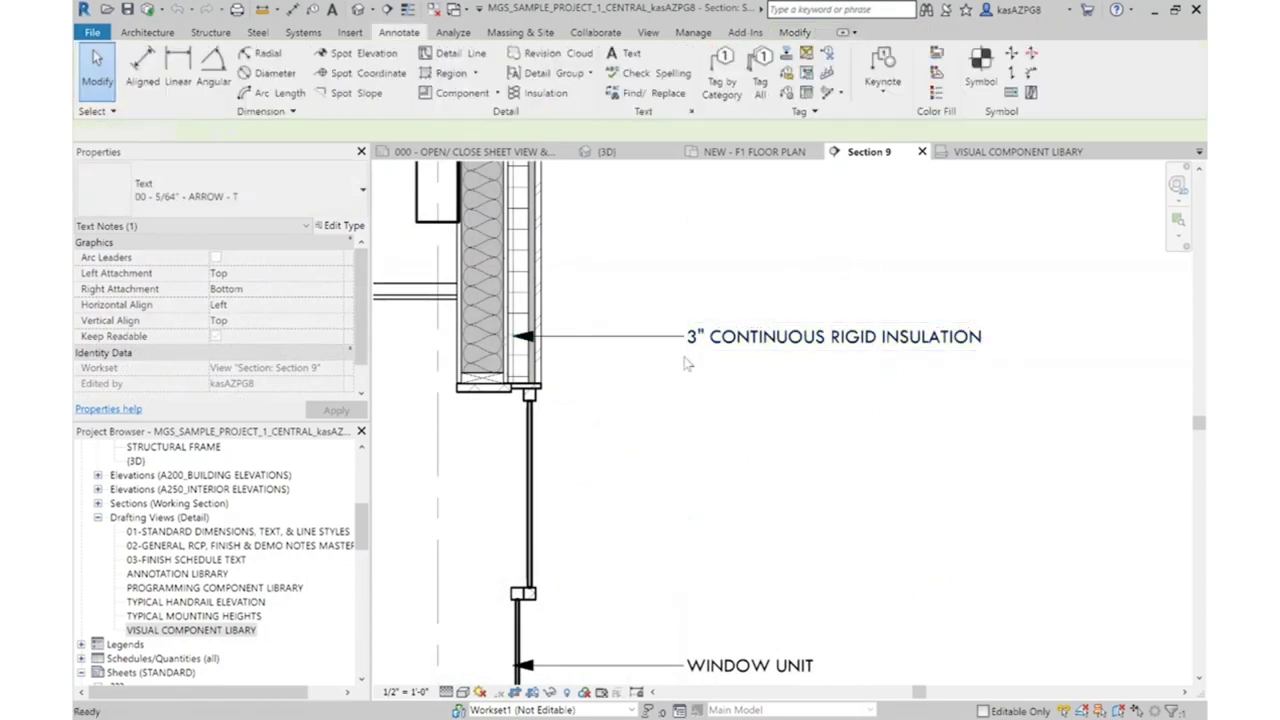
# Change the rigid insulation note to type 00 - 5/64" - DOT - T and place its leader dot inside the insulation layer
pyautogui.click(590, 337)
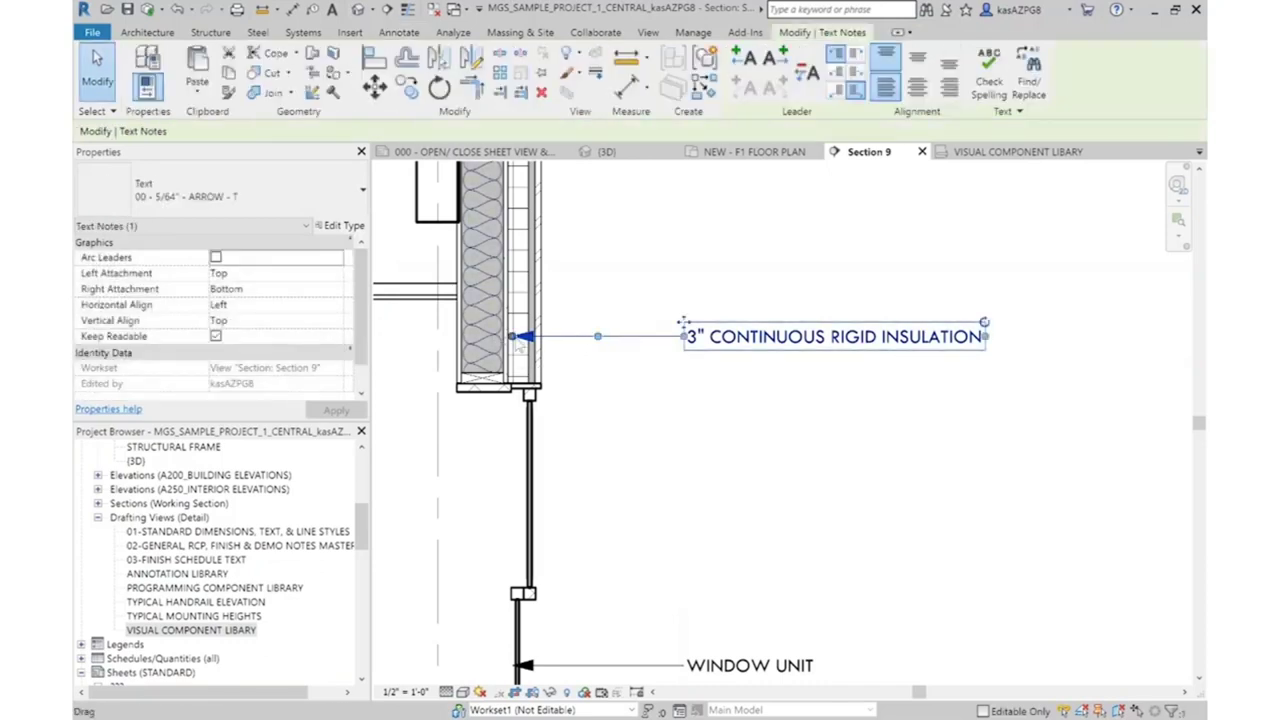
pyautogui.scroll(1, 510, 336)
pyautogui.click(205, 190)
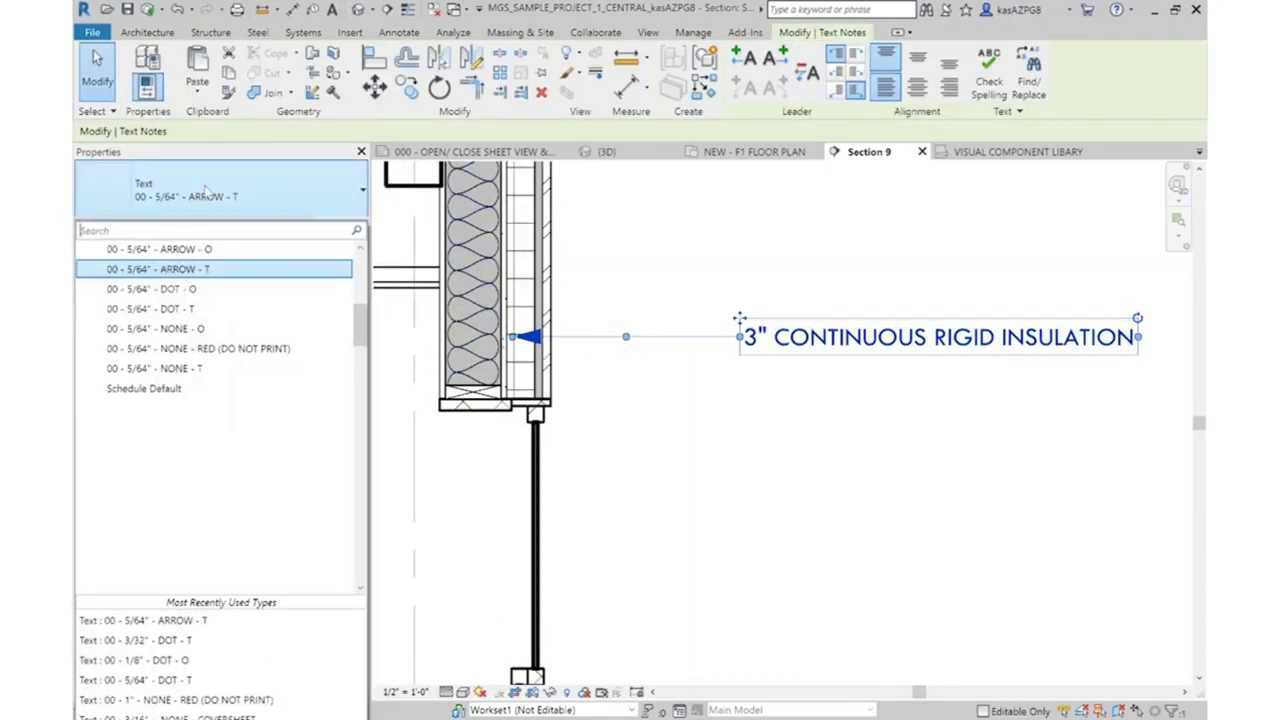
pyautogui.click(229, 308)
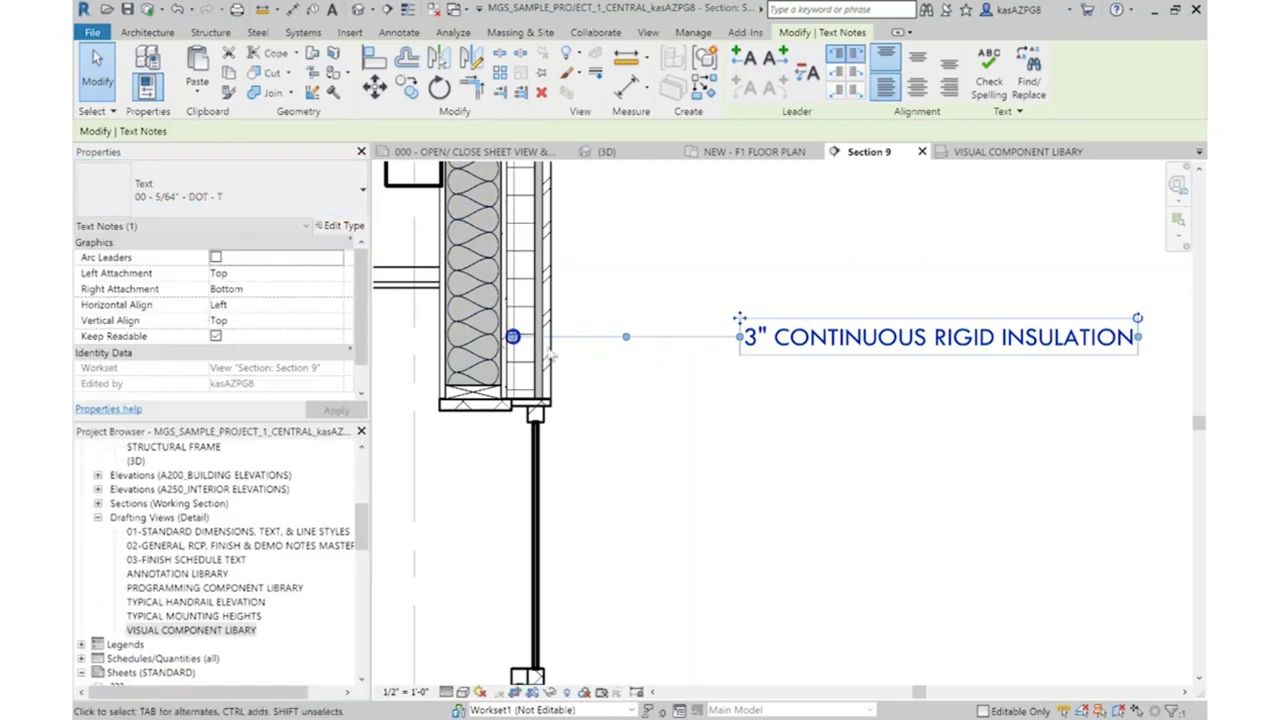
pyautogui.scroll(2, 545, 350)
pyautogui.moveTo(480, 328); pyautogui.dragTo(494, 326)
pyautogui.click(657, 371)
# Draw a vertical detail line about 4'-6" long across the window opening along the interior wall face, from head to sill
pyautogui.scroll(-4, 656, 370)
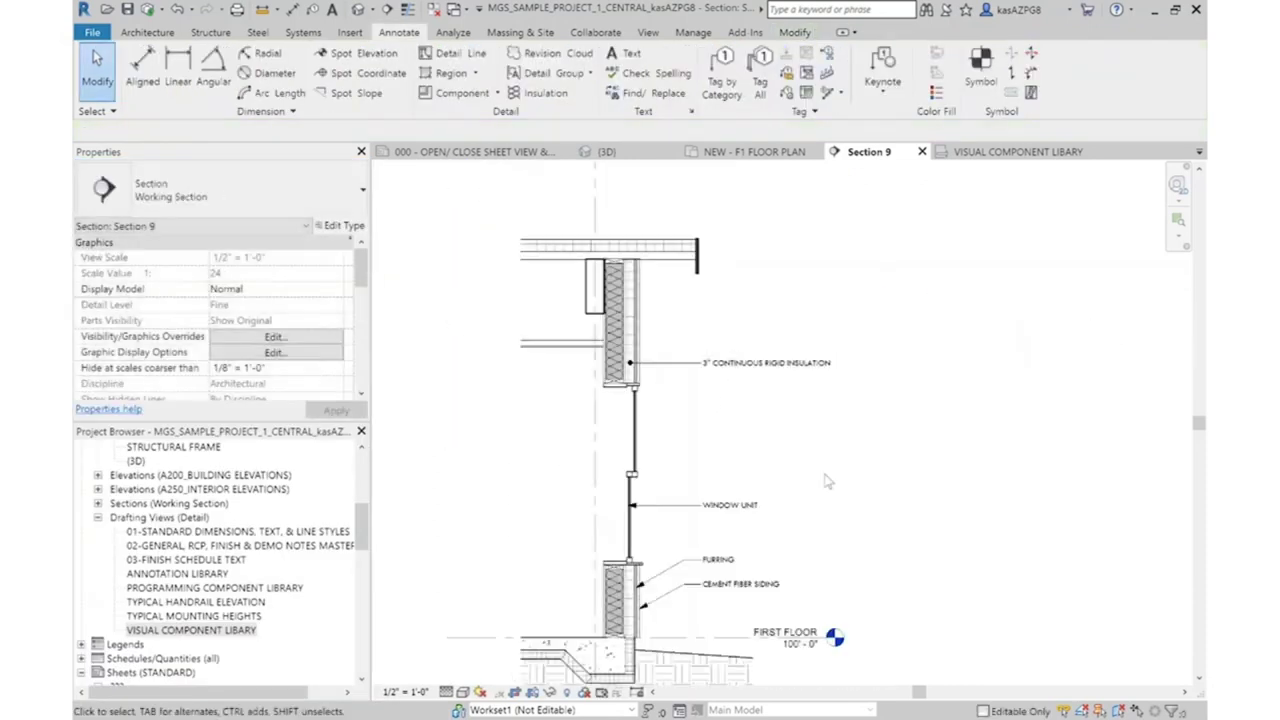
pyautogui.moveTo(827, 482); pyautogui.dragTo(831, 454, button='middle')
pyautogui.scroll(1, 814, 431)
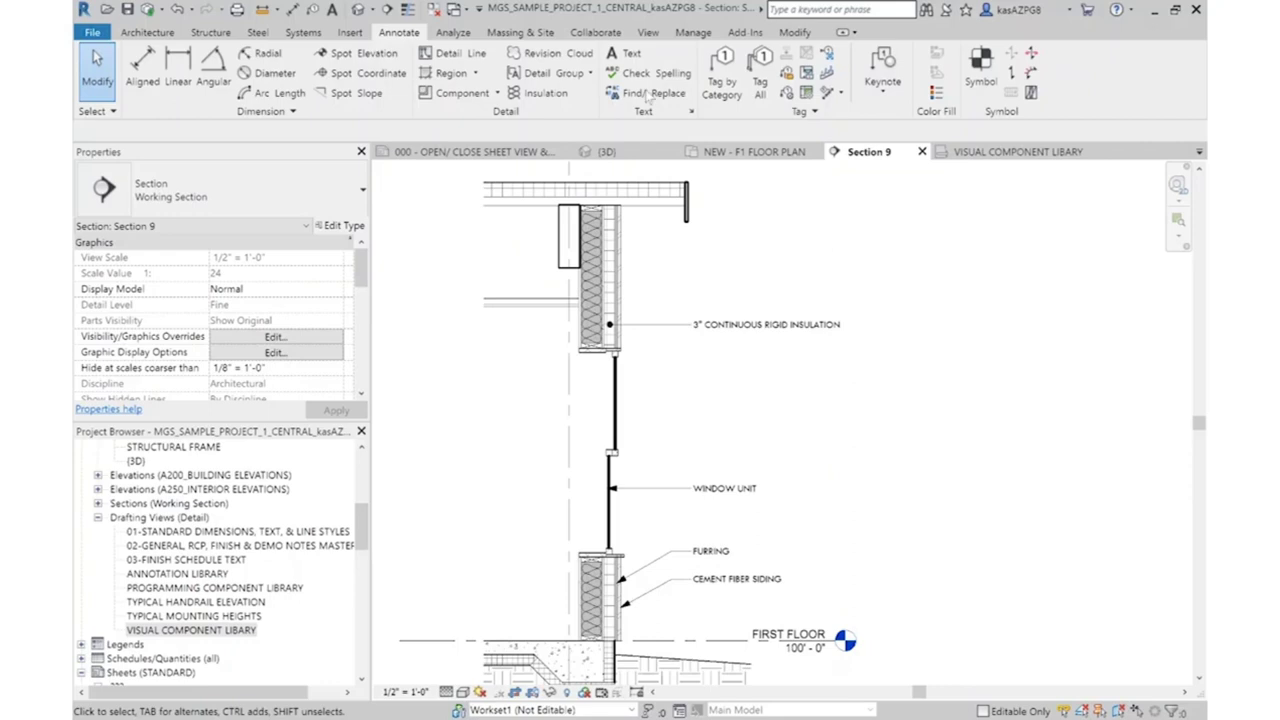
pyautogui.moveTo(810, 452); pyautogui.dragTo(912, 344, button='middle')
pyautogui.scroll(3, 779, 279)
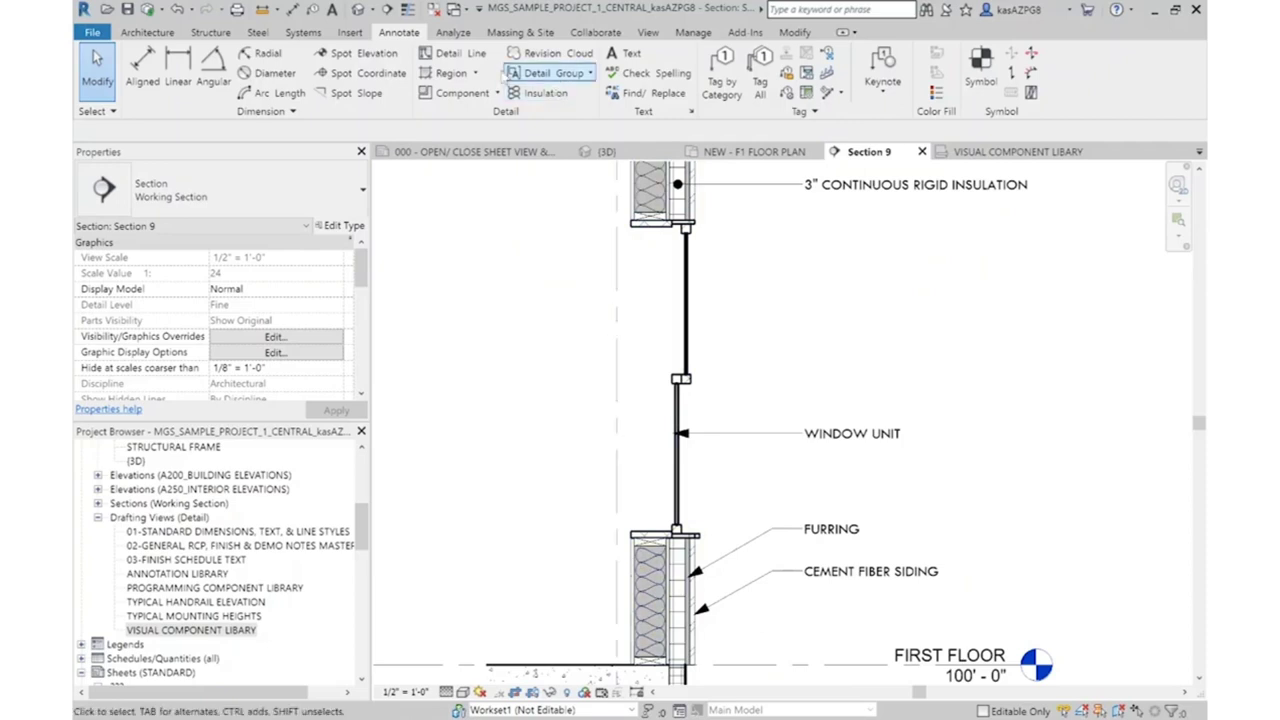
pyautogui.click(452, 53)
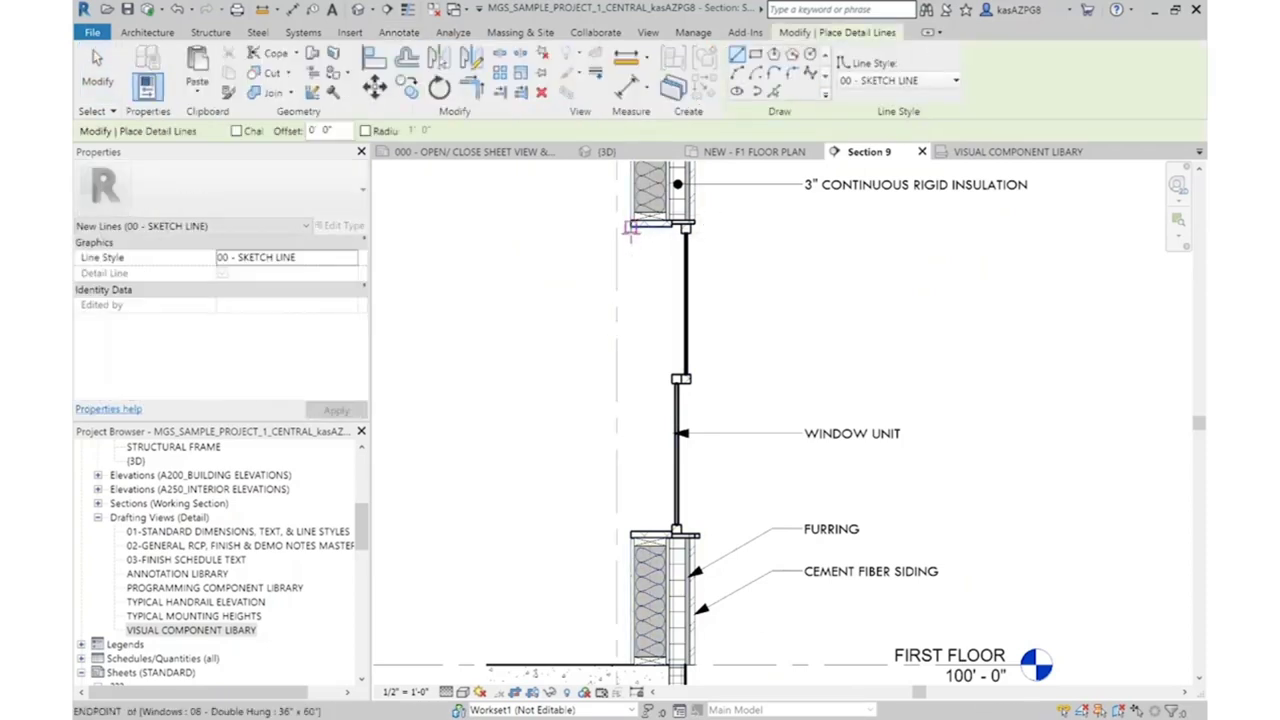
pyautogui.click(629, 236)
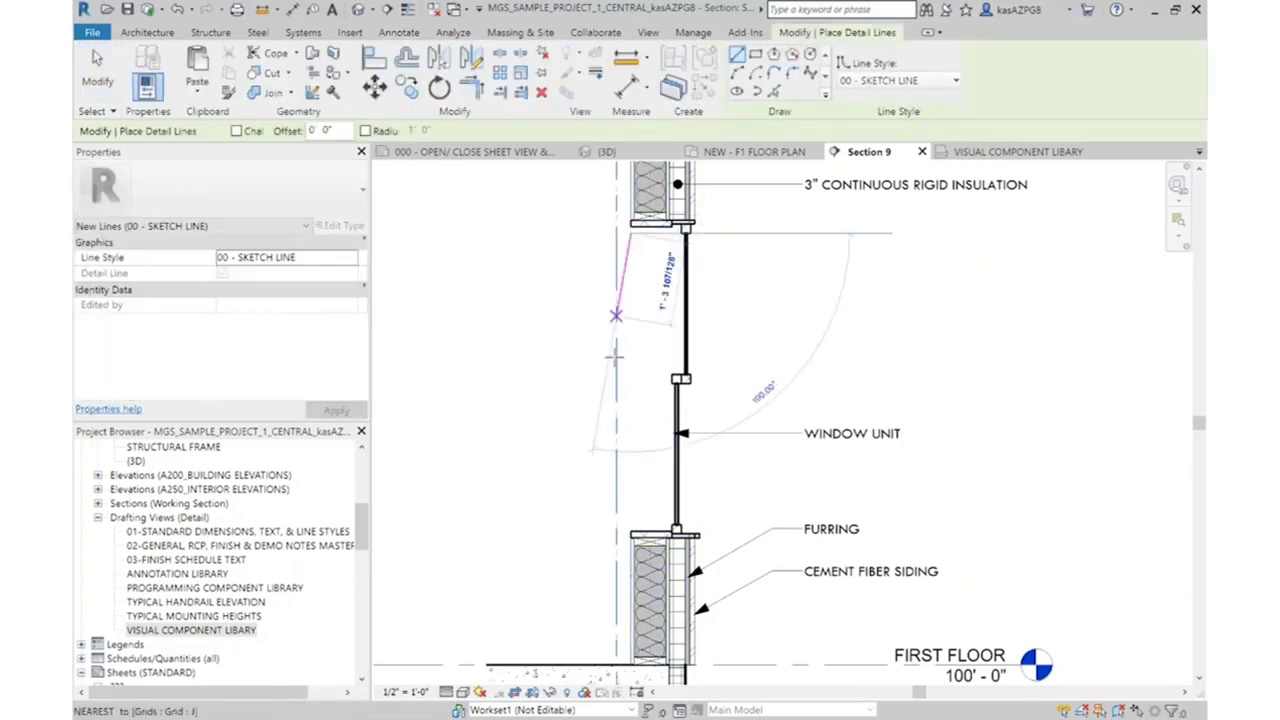
pyautogui.click(629, 517)
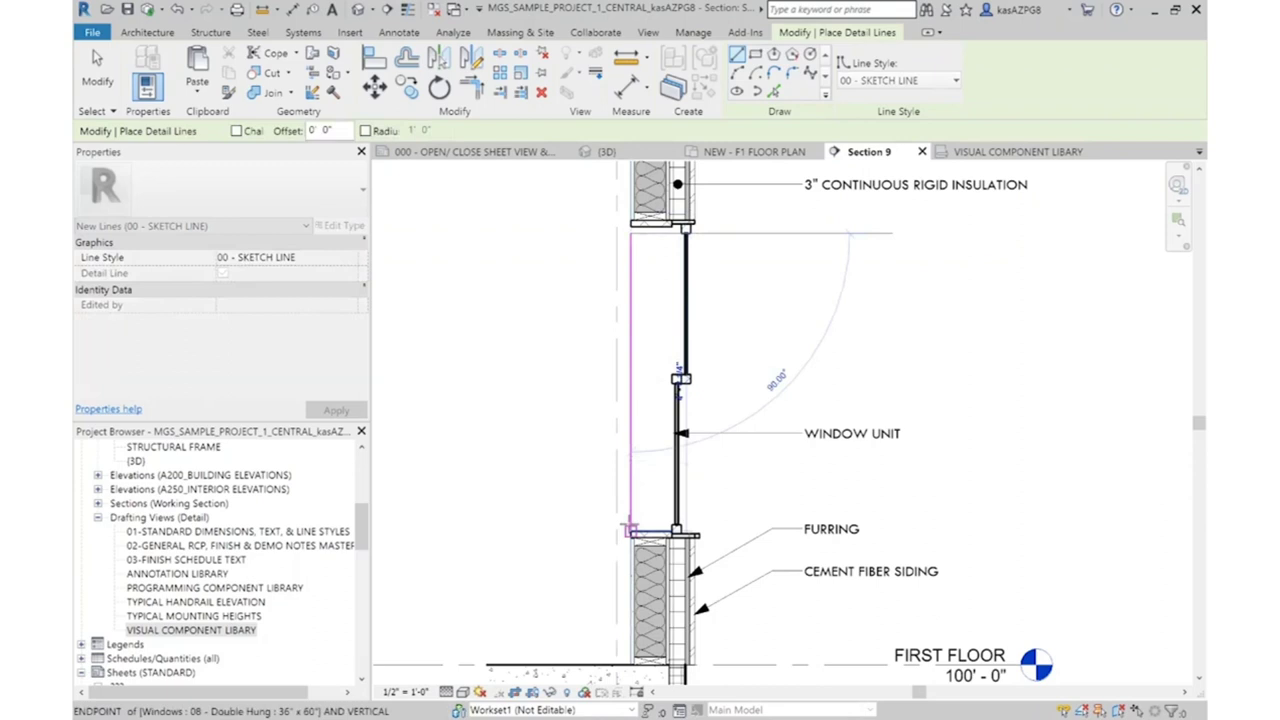
pyautogui.press('Escape')
pyautogui.press('Escape')
# Change the detail line at the window opening to the 01 - SOLID - BLACK line style
pyautogui.click(630, 305)
pyautogui.click(784, 81)
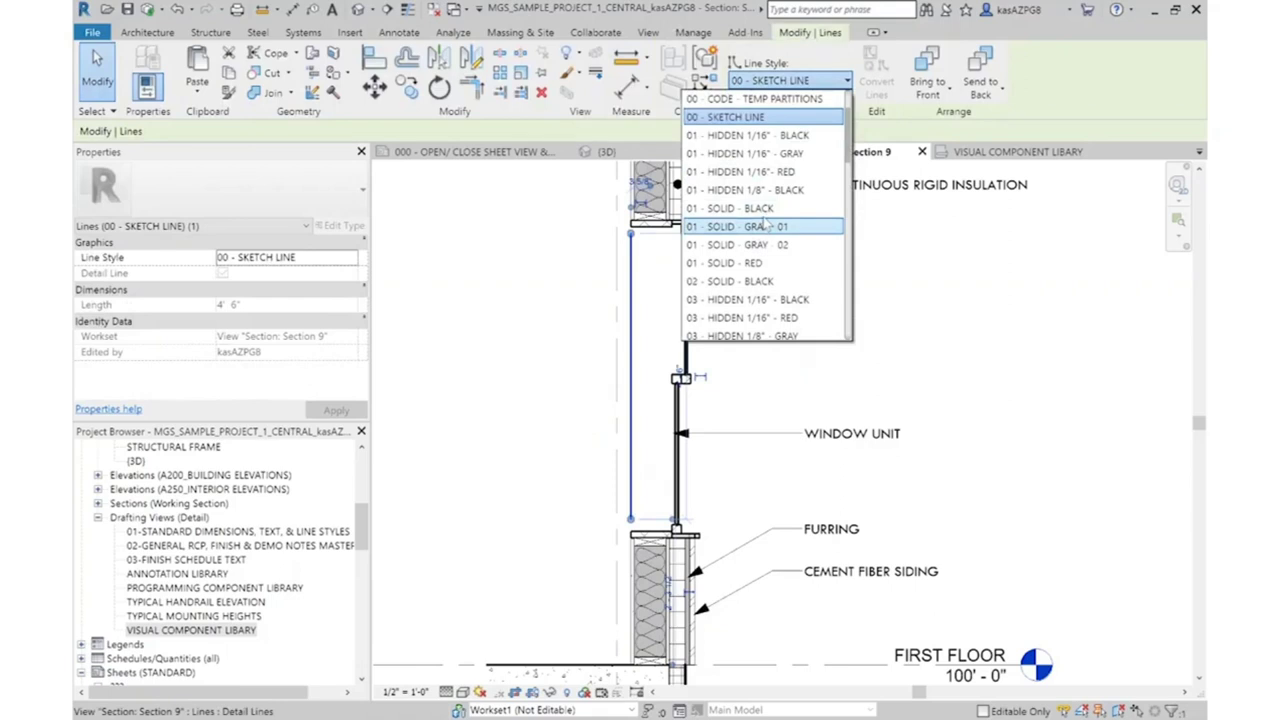
pyautogui.click(768, 210)
pyautogui.click(788, 80)
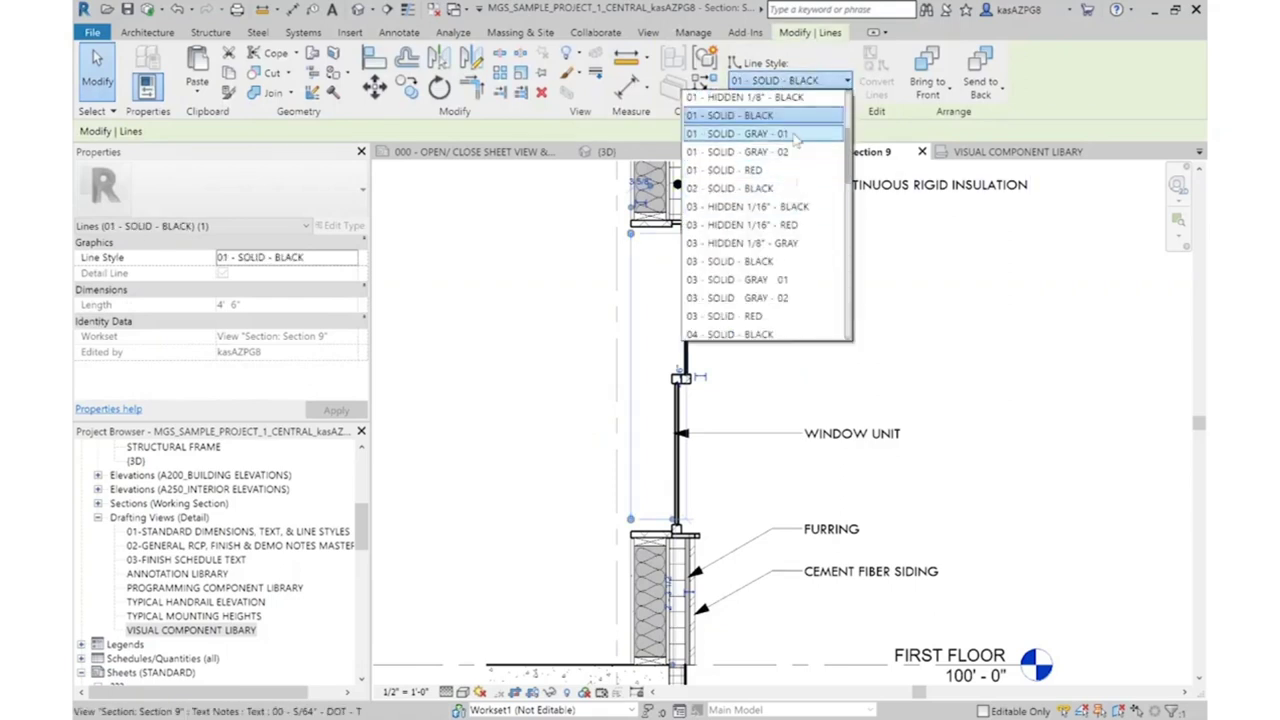
pyautogui.press('Escape')
pyautogui.click(645, 243)
pyautogui.scroll(2, 645, 243)
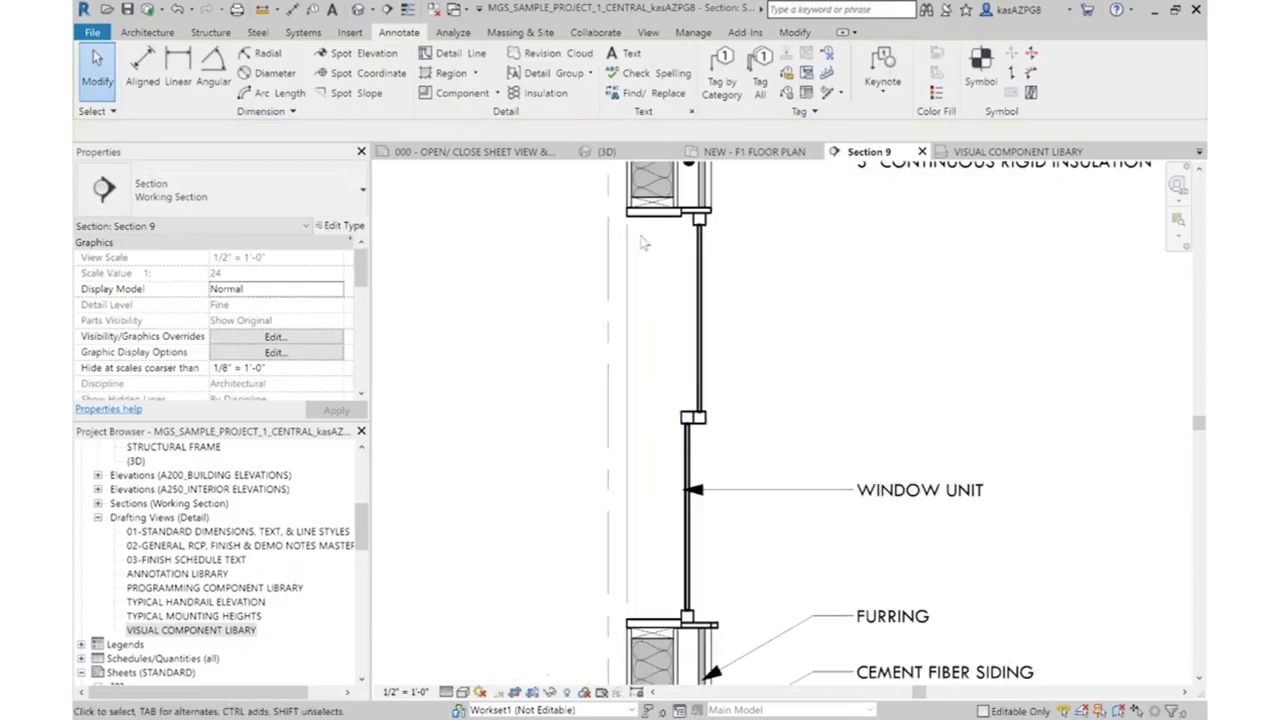
# Copy the vertical detail line at the window opening horizontally to the exterior face of the wall
pyautogui.click(629, 247)
pyautogui.scroll(3, 626, 238)
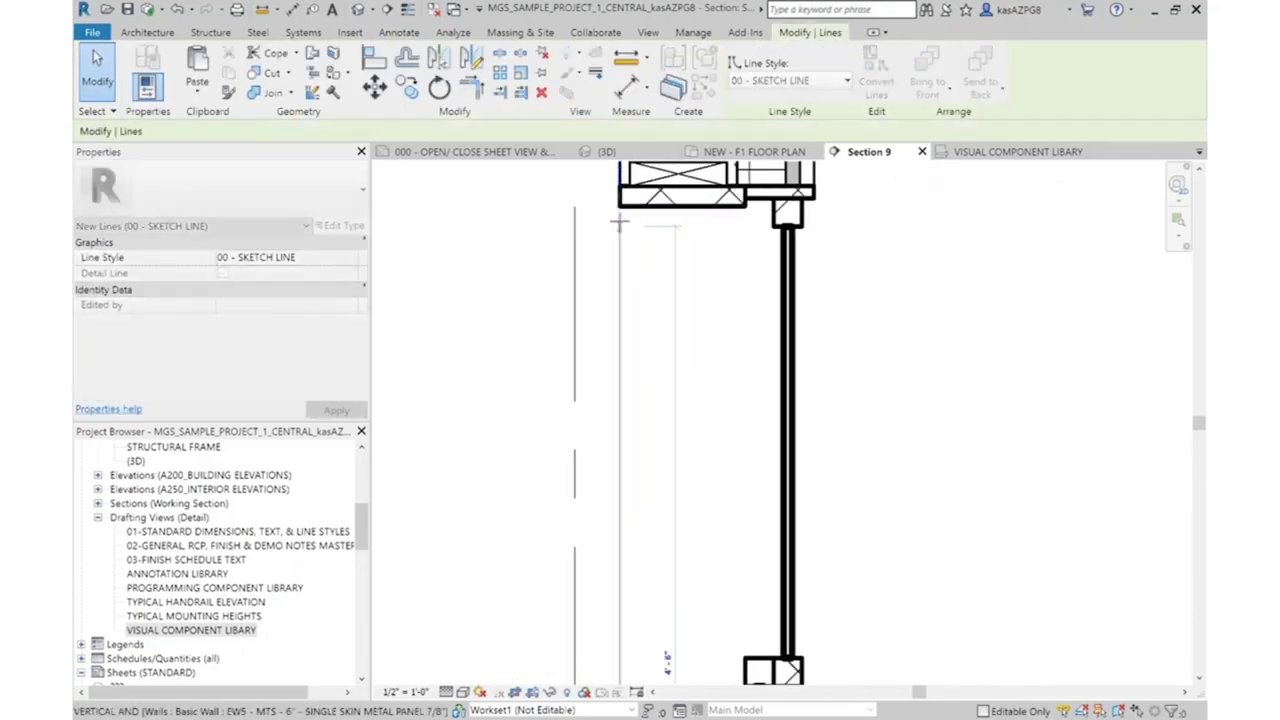
pyautogui.scroll(2, 620, 222)
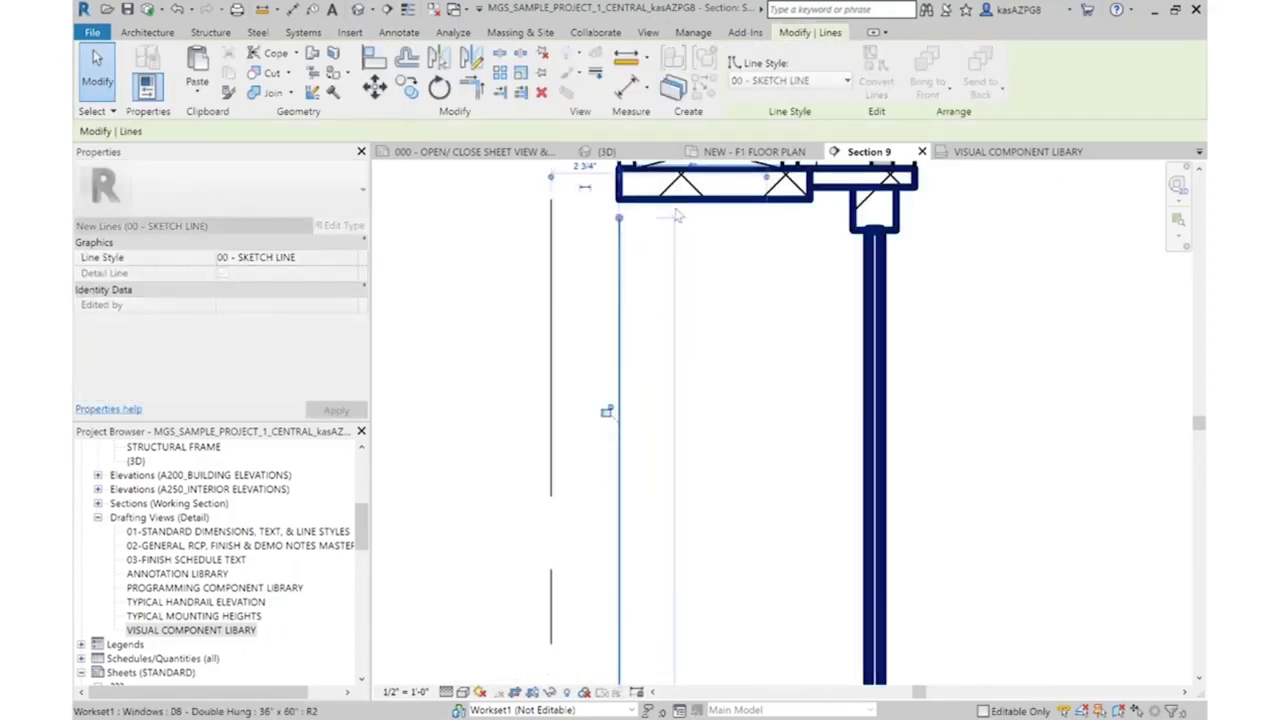
pyautogui.press('a')
pyautogui.press('l')
pyautogui.click(628, 229)
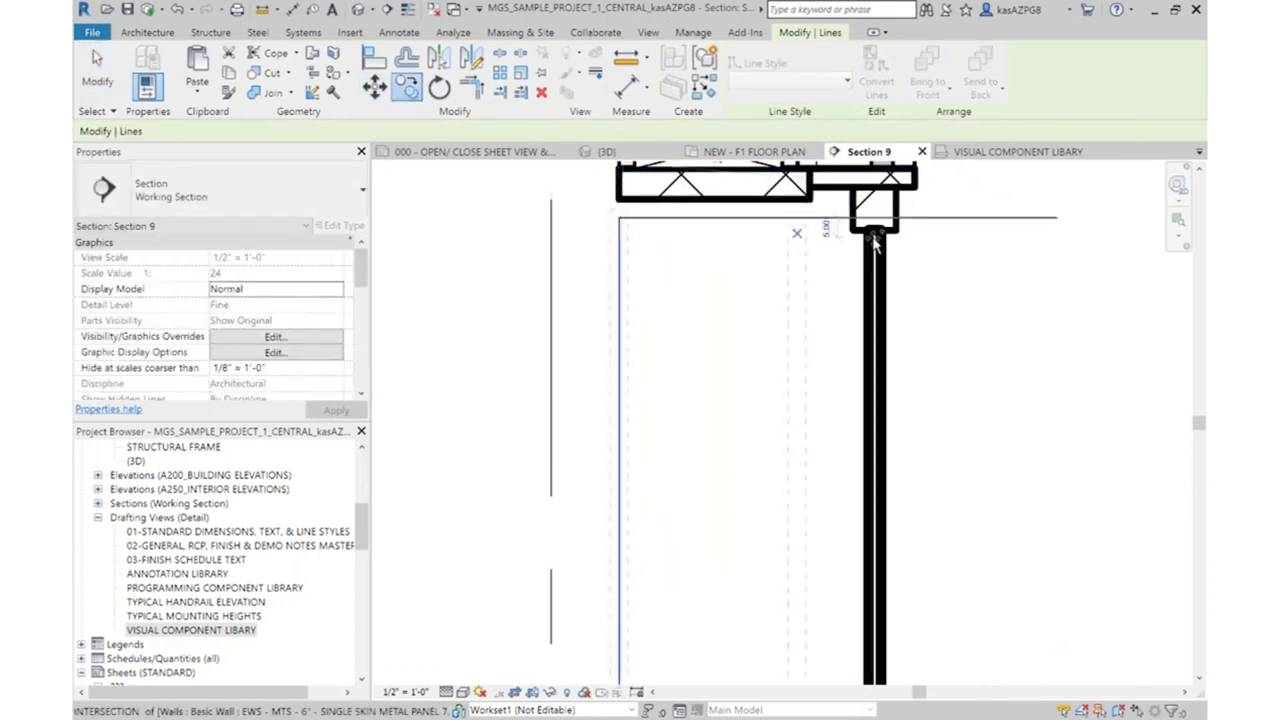
pyautogui.click(914, 234)
pyautogui.press('Escape')
pyautogui.press('Escape')
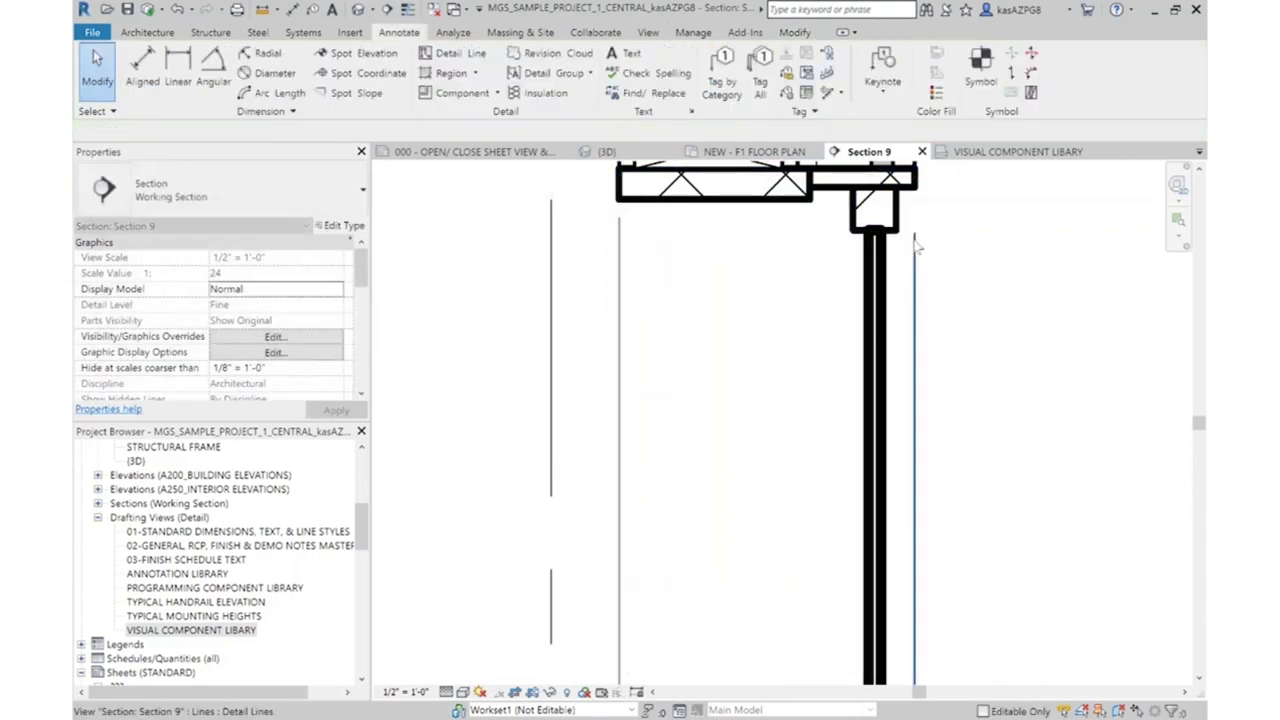
# Check the copied line at the window head and the lower line ends near the sill
pyautogui.click(914, 247)
pyautogui.scroll(-1, 828, 216)
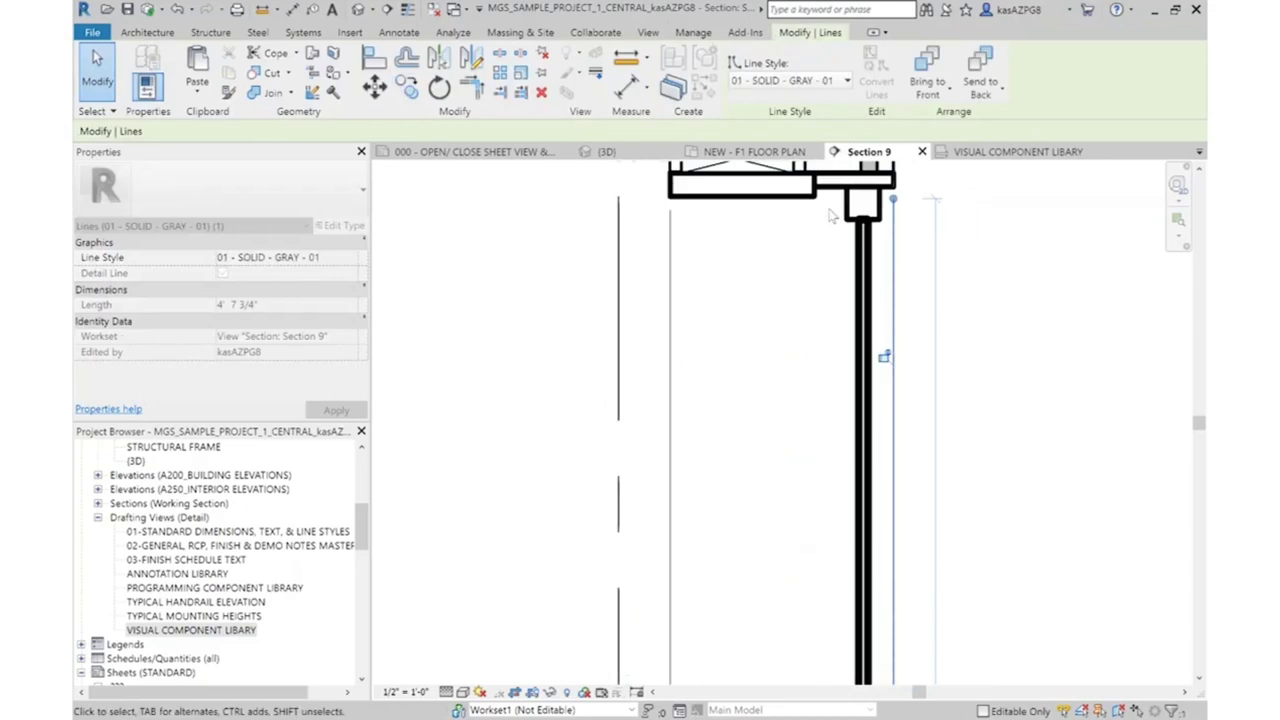
pyautogui.scroll(-1, 828, 216)
pyautogui.press('Escape')
pyautogui.scroll(-1, 790, 420)
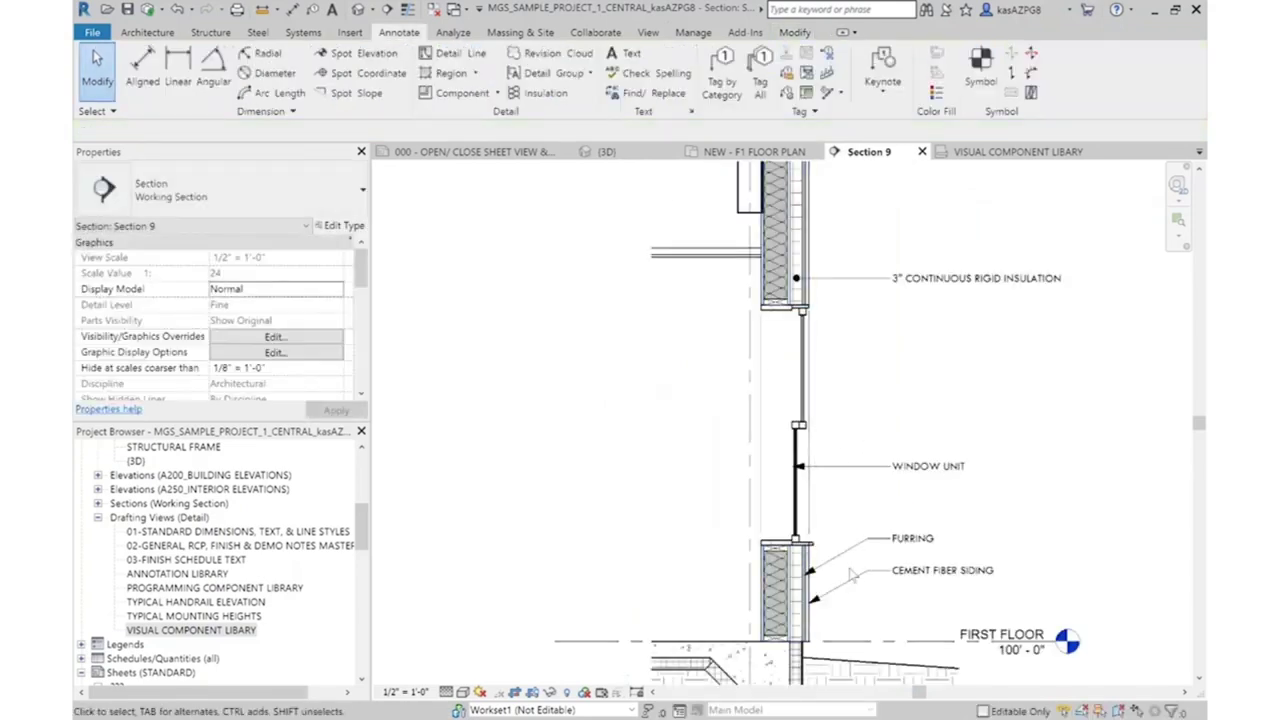
pyautogui.scroll(2, 790, 552)
pyautogui.click(761, 530)
pyautogui.scroll(2, 777, 541)
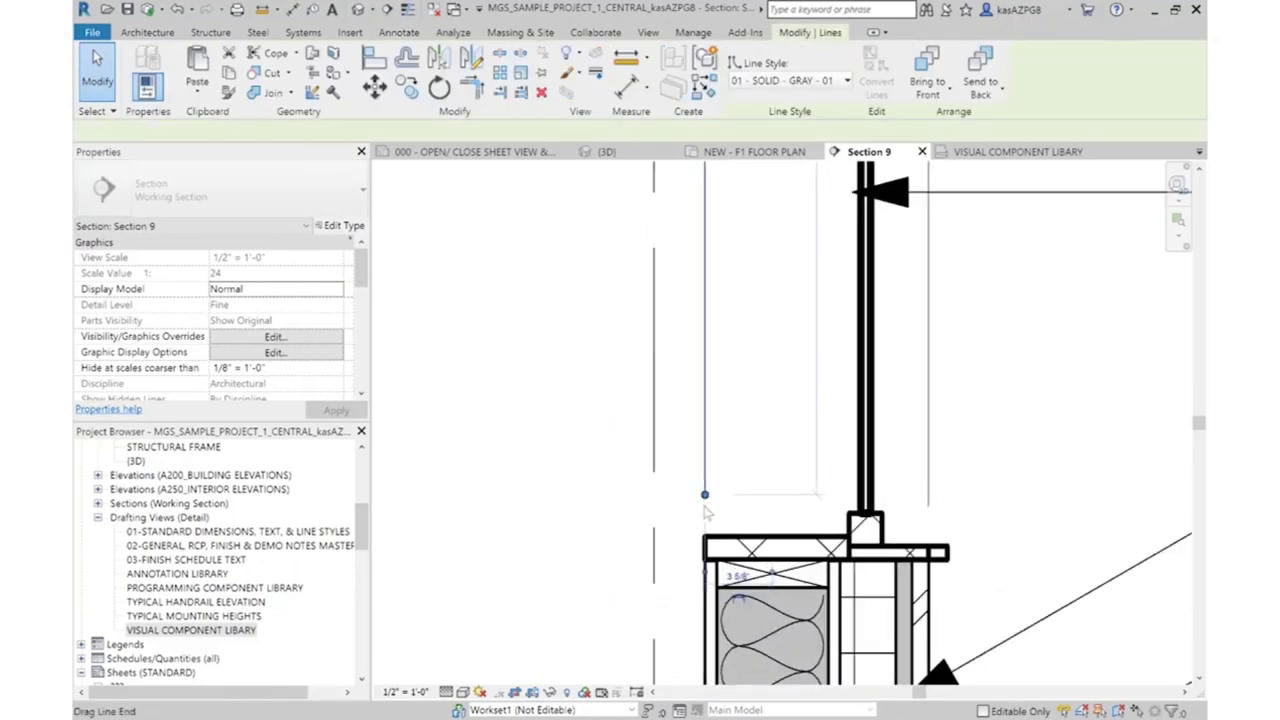
pyautogui.press('Escape')
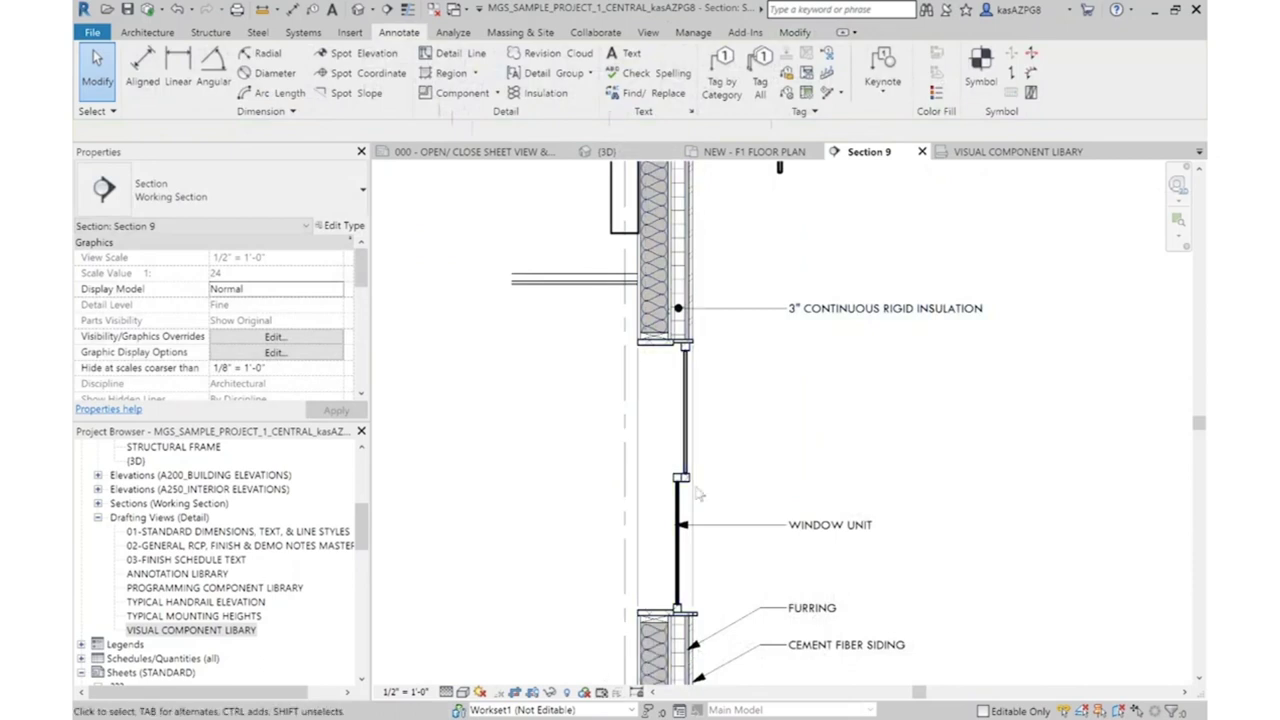
# Place a rectangular callout around the window head where the wall meets the frame
pyautogui.click(648, 32)
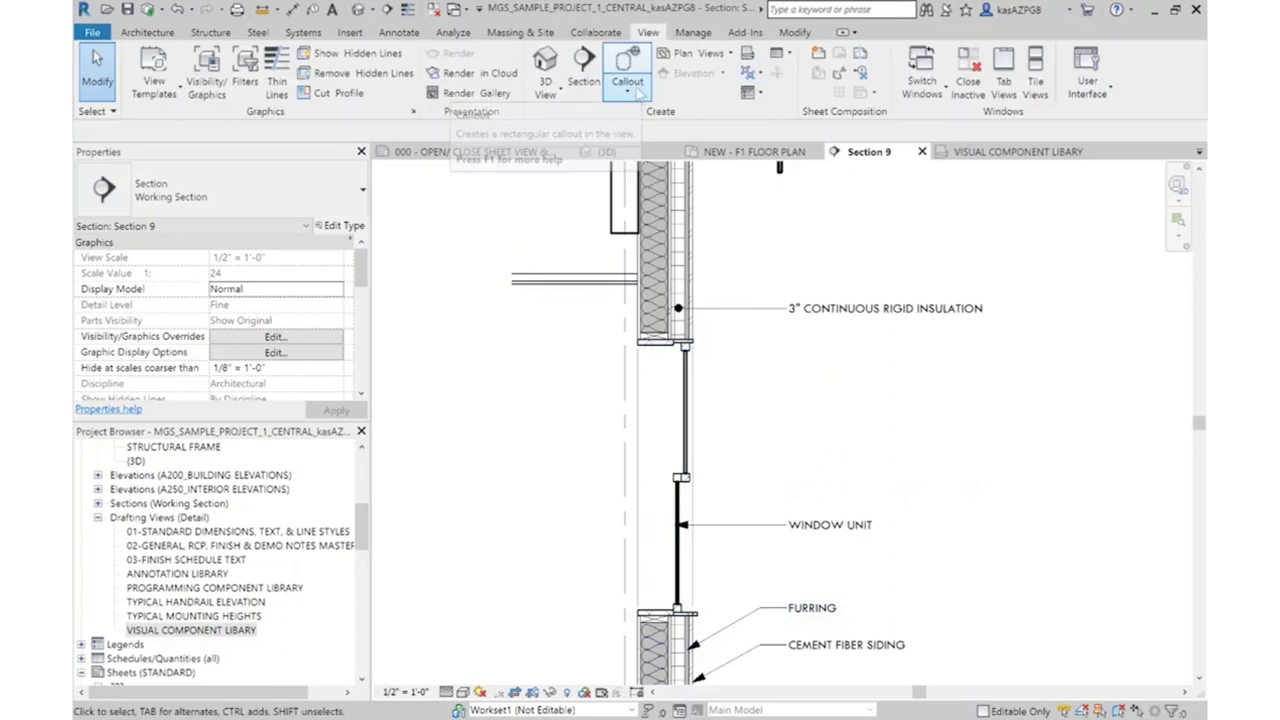
pyautogui.click(640, 90)
pyautogui.click(615, 121)
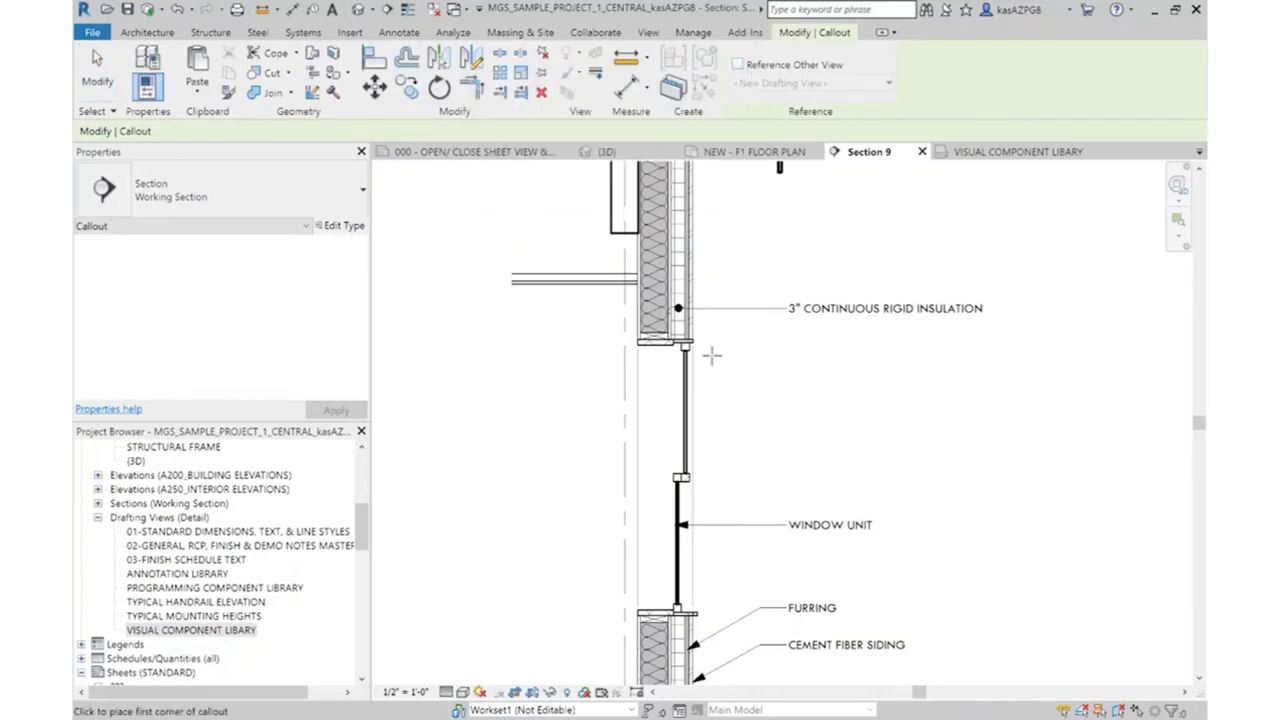
pyautogui.click(632, 321)
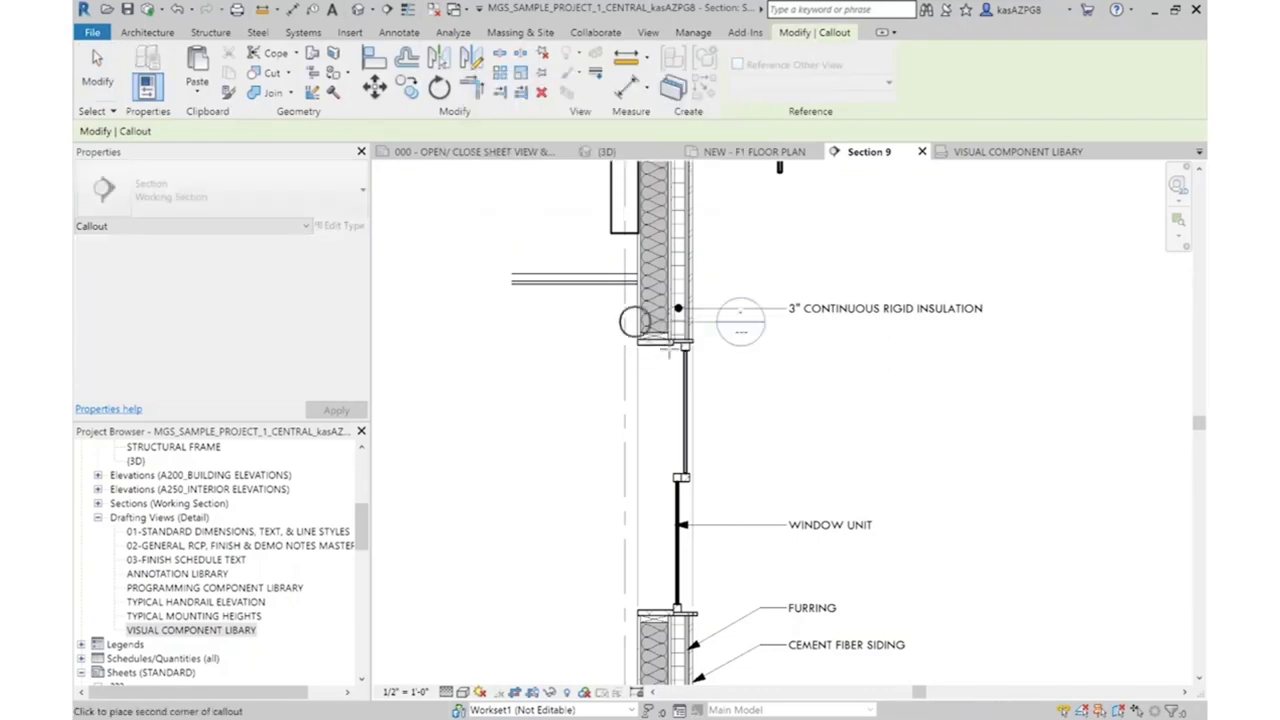
pyautogui.click(716, 366)
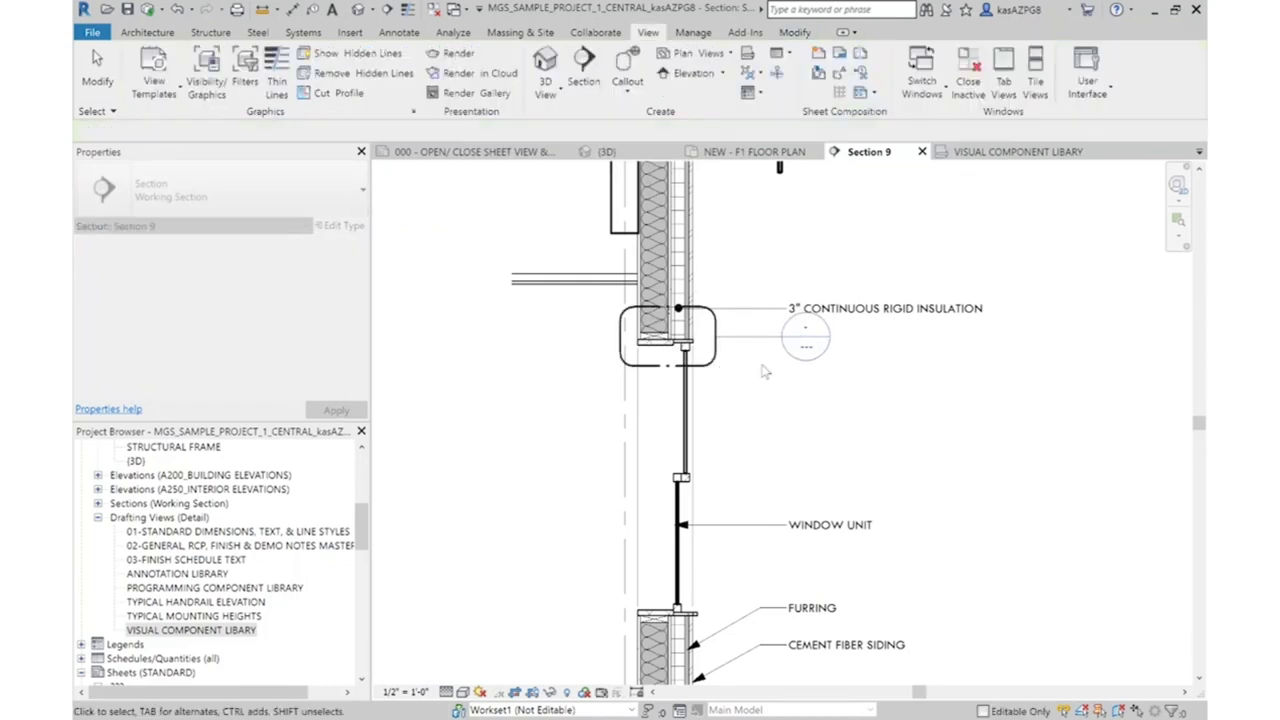
# Move the 3" CONTINUOUS RIGID INSULATION note upward so its leader sits clear of the callout boundary
pyautogui.click(742, 310)
pyautogui.moveTo(737, 313); pyautogui.dragTo(737, 286)
pyautogui.press('Escape')
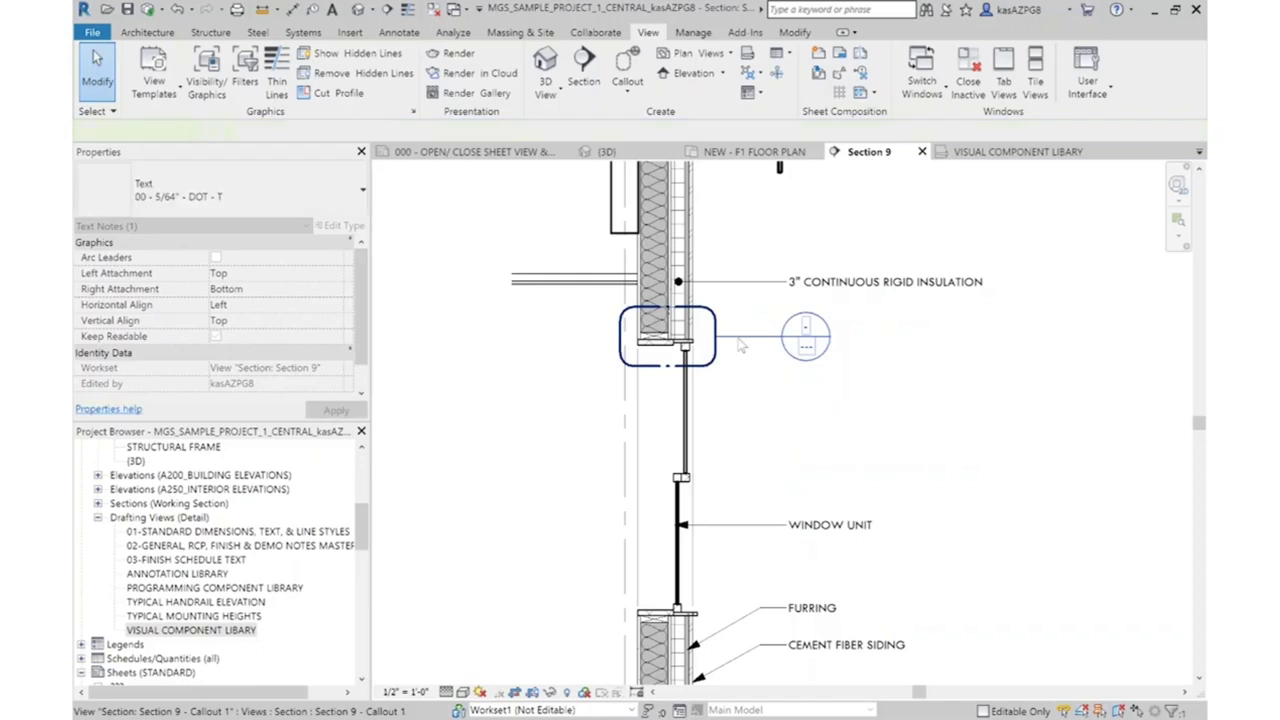
# Reposition the window head callout's bubble diagonally below its boundary, on the exterior side
pyautogui.click(741, 346)
pyautogui.moveTo(805, 340); pyautogui.dragTo(757, 398)
pyautogui.press('Escape')
# Open the window head callout view and compare it with the VISUAL COMPONENT LIBARY drafting view
pyautogui.doubleClick(757, 398)
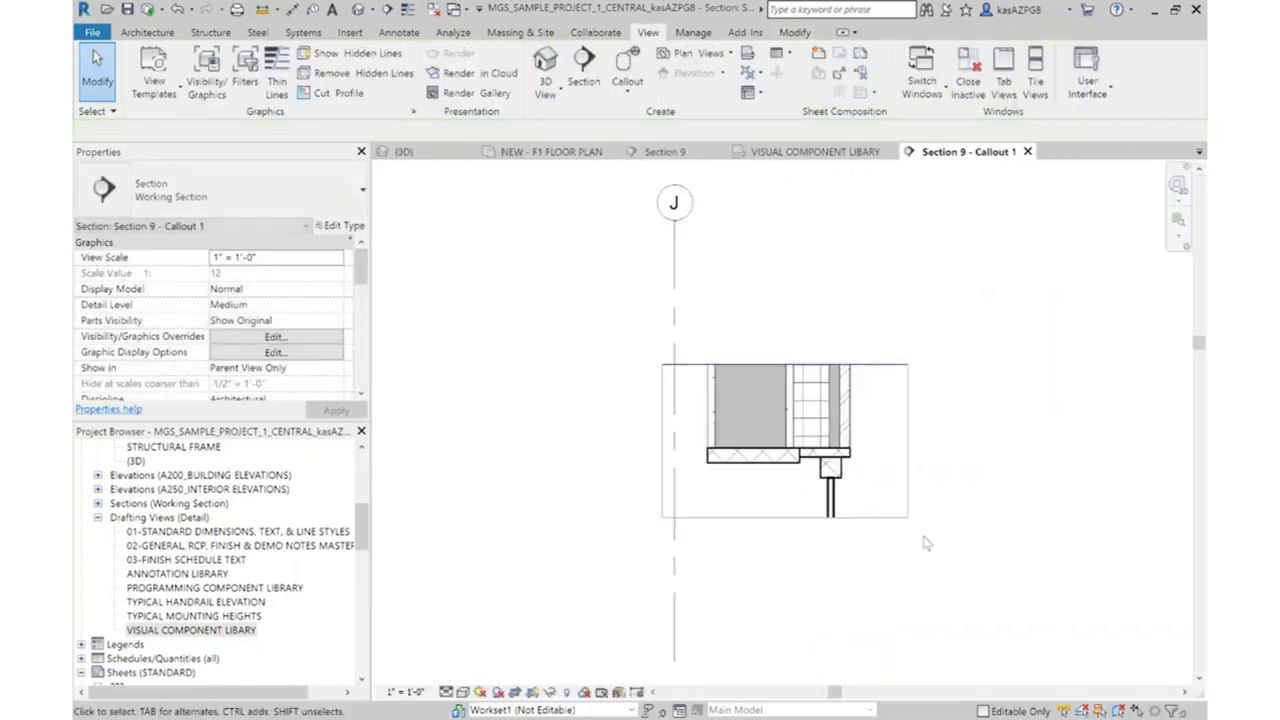
pyautogui.scroll(3, 926, 543)
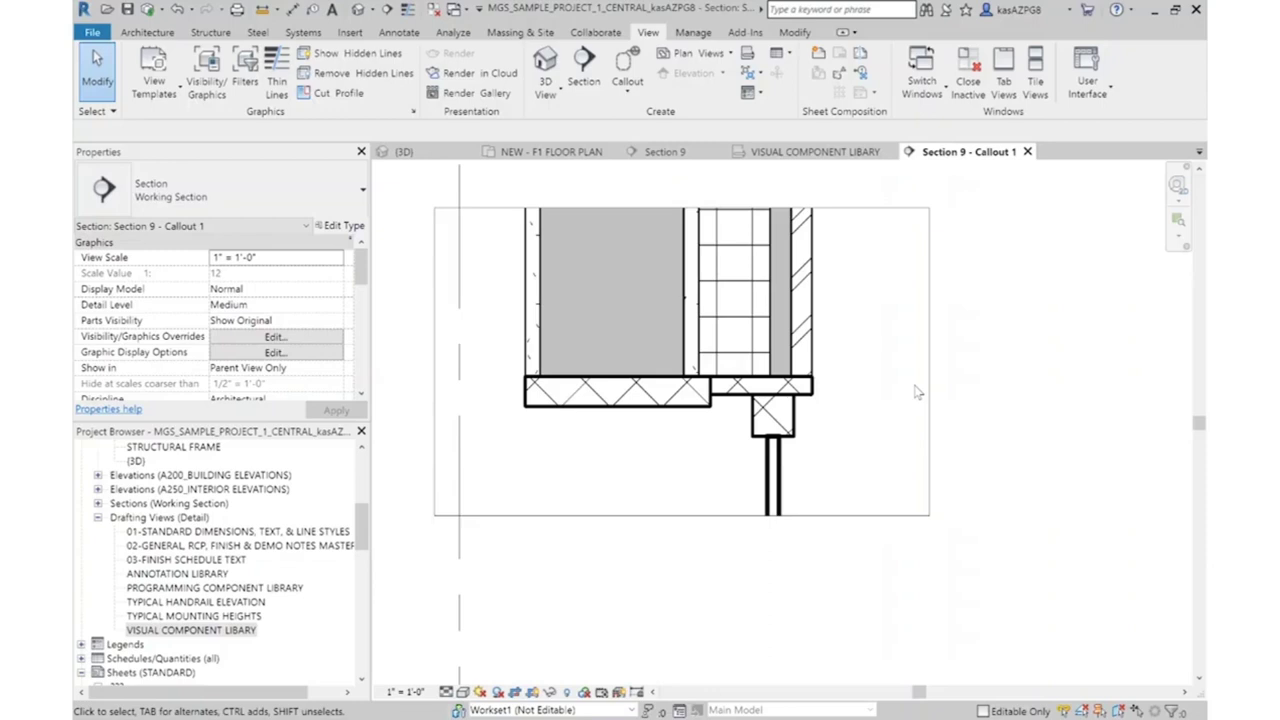
pyautogui.click(815, 151)
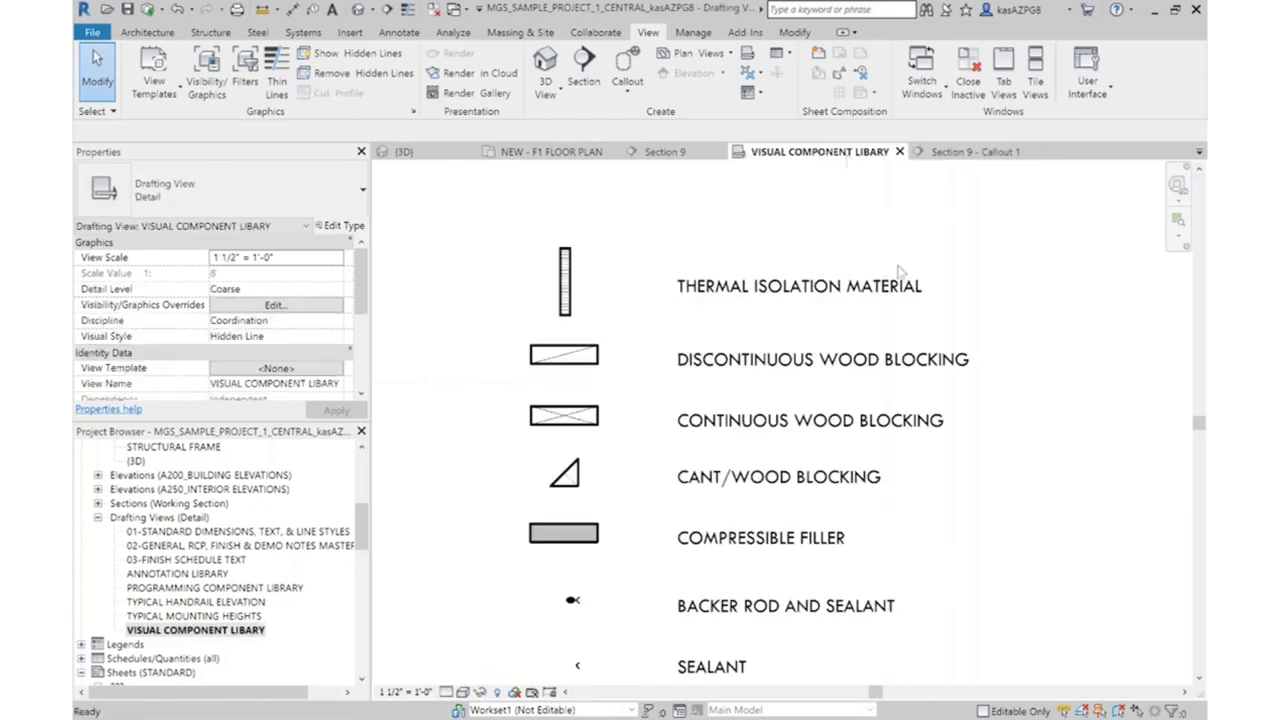
pyautogui.click(962, 151)
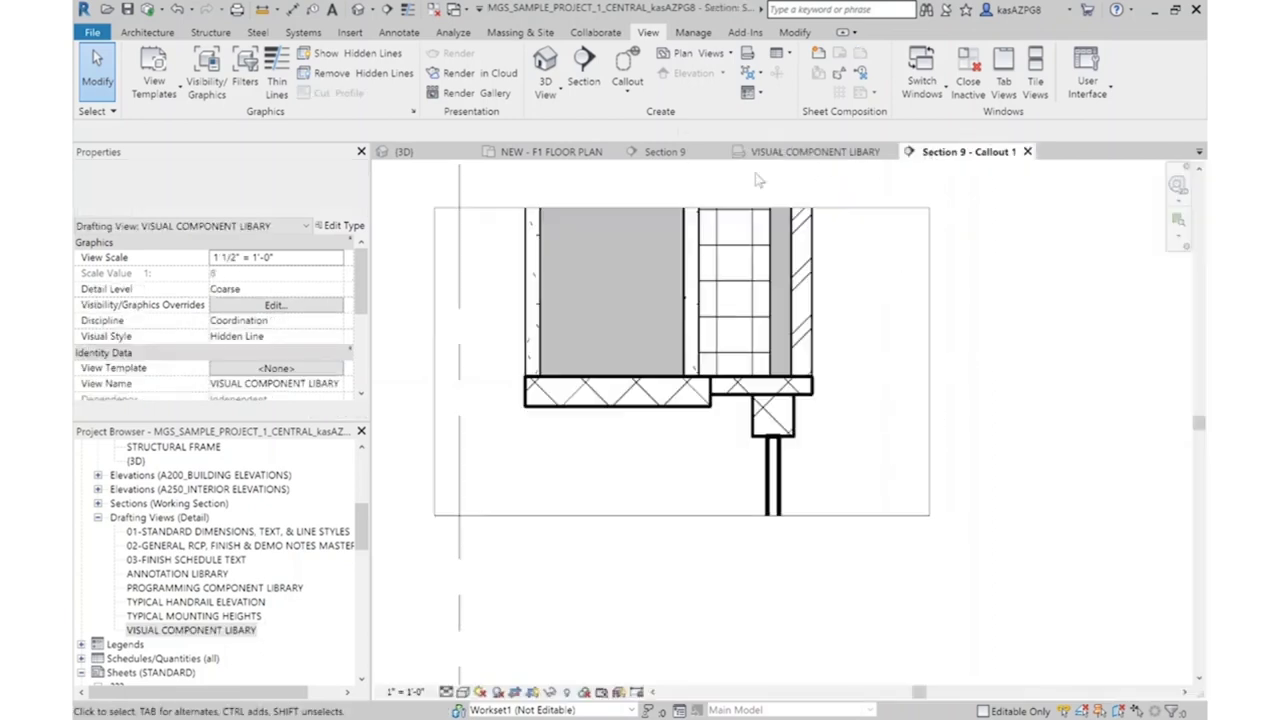
# Return to Section 9 and delete the window head callout together with its view
pyautogui.click(668, 152)
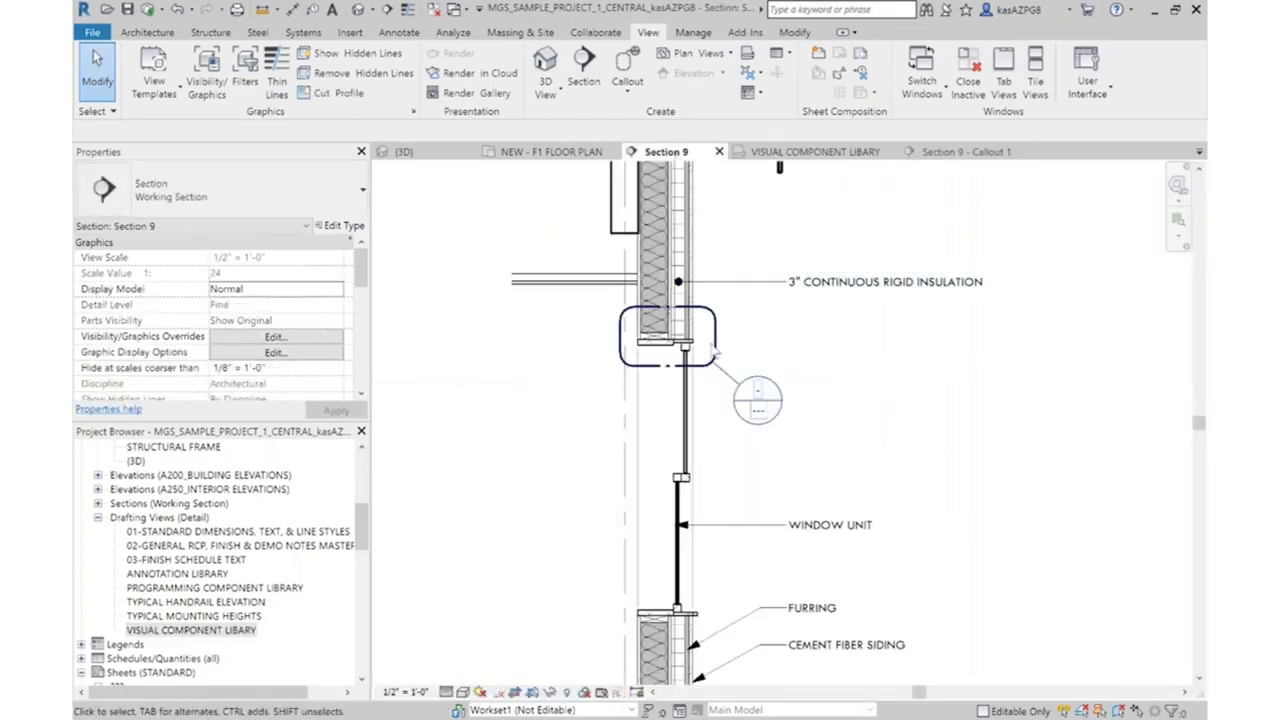
pyautogui.click(757, 405)
pyautogui.press('Delete')
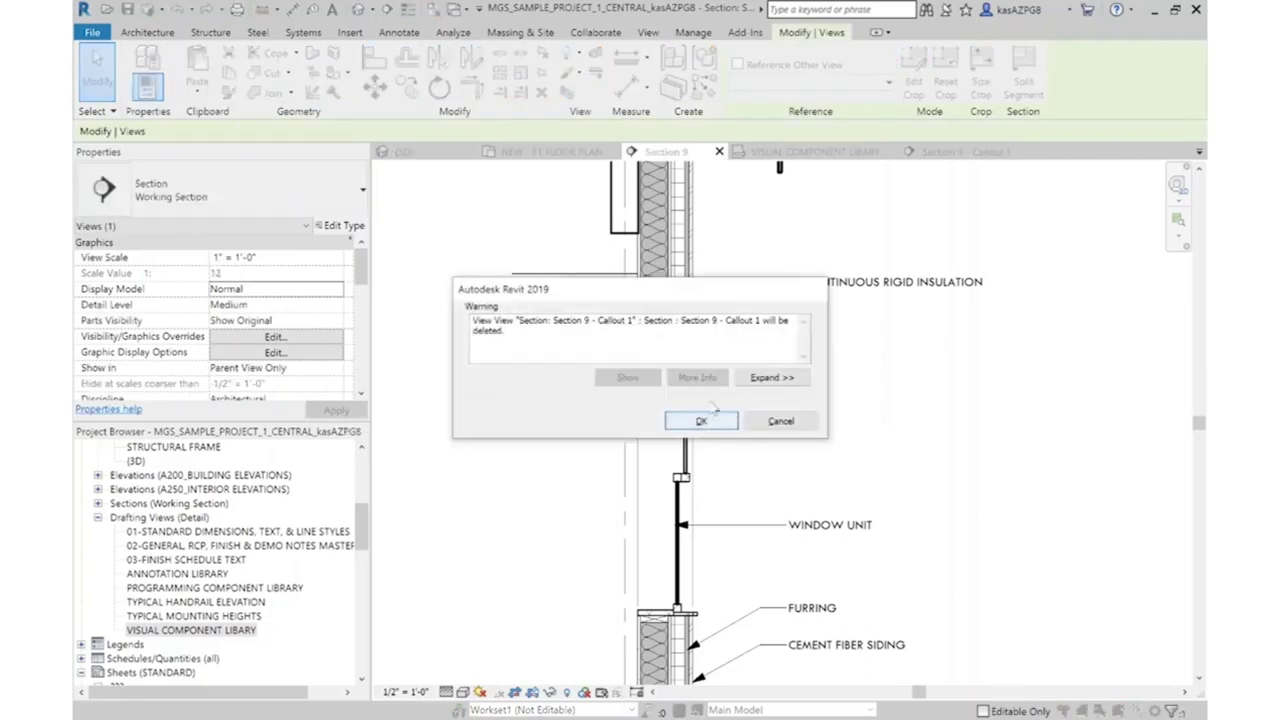
pyautogui.click(702, 421)
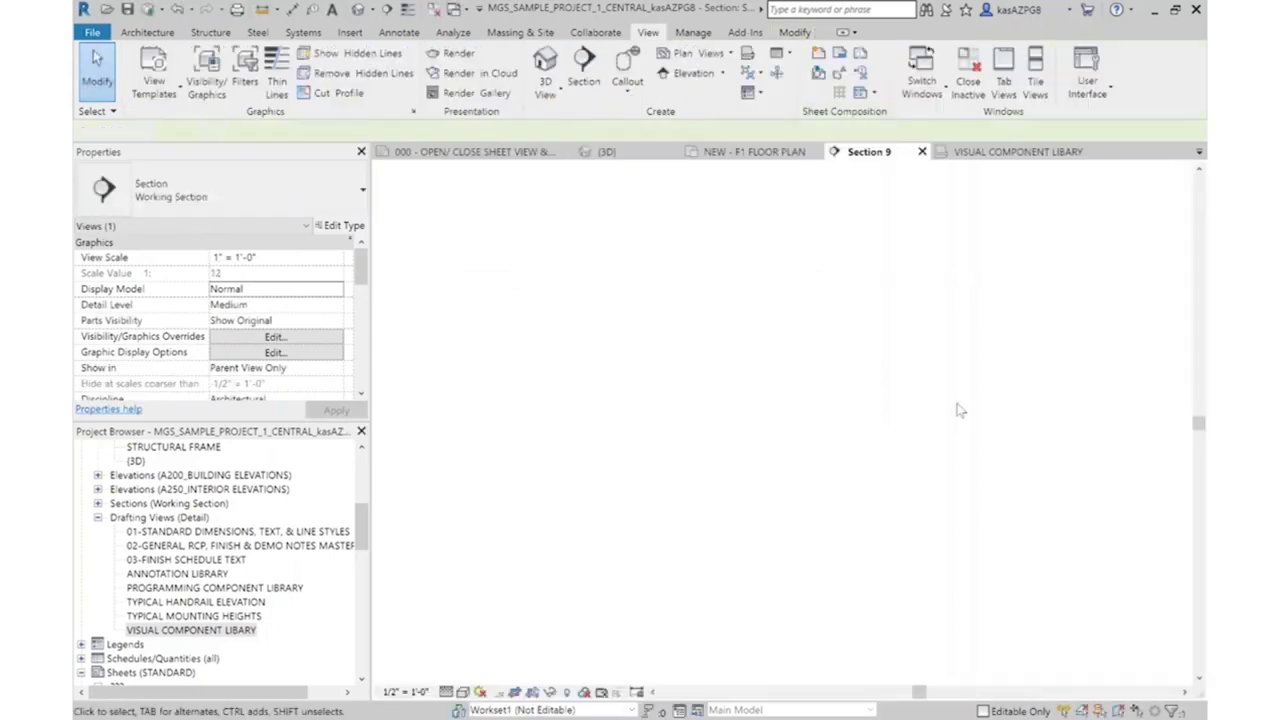
# Place a rectangular callout around the window head that references another view, set to <New Drafting View>
pyautogui.click(628, 70)
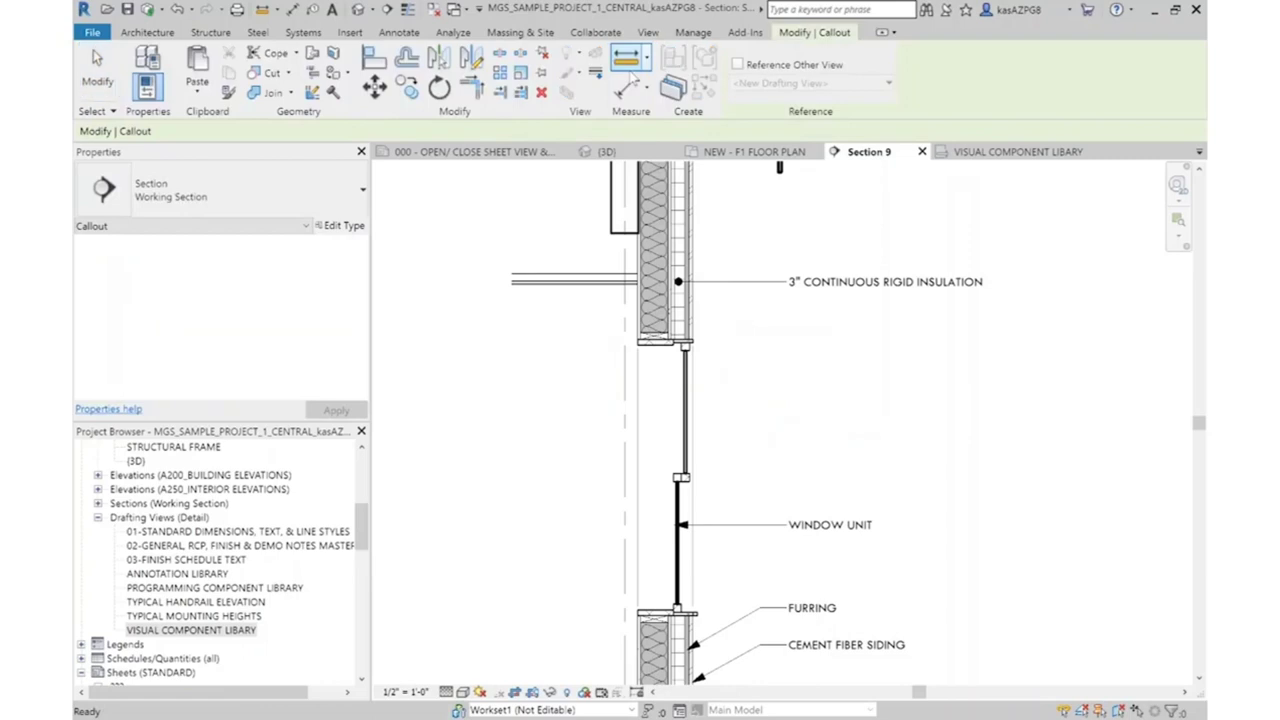
pyautogui.click(737, 64)
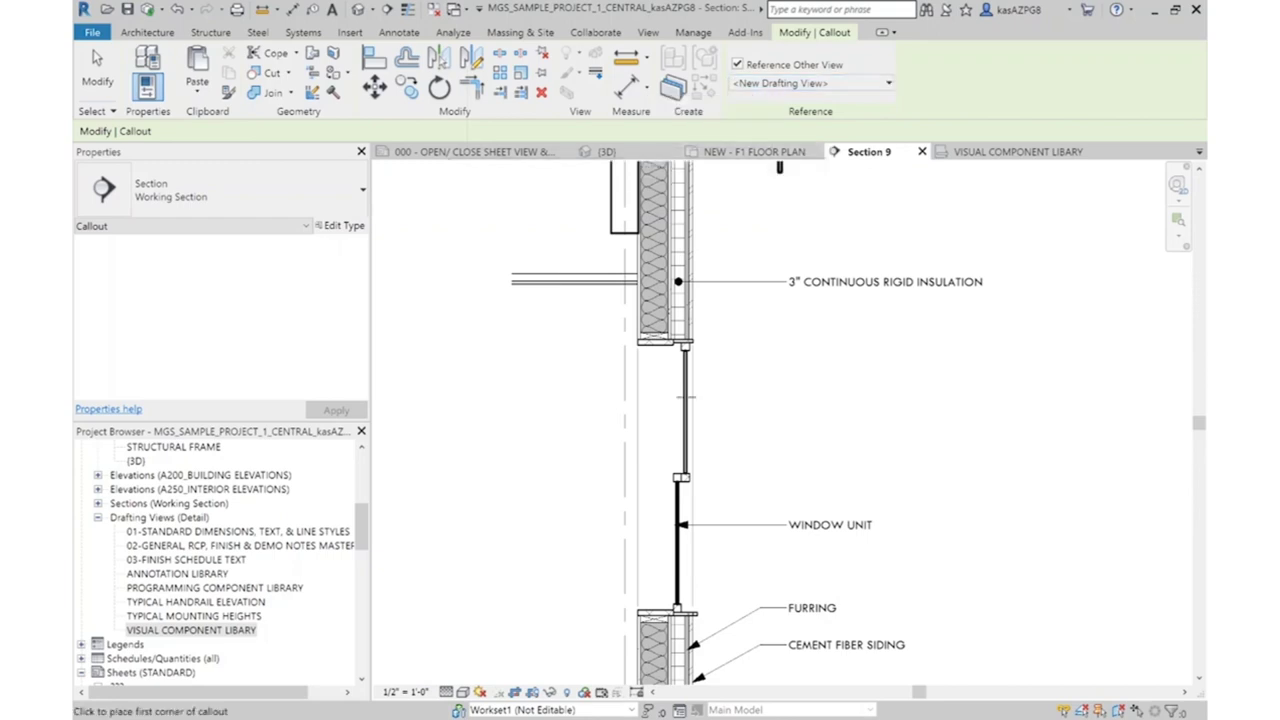
pyautogui.moveTo(611, 311); pyautogui.dragTo(726, 367)
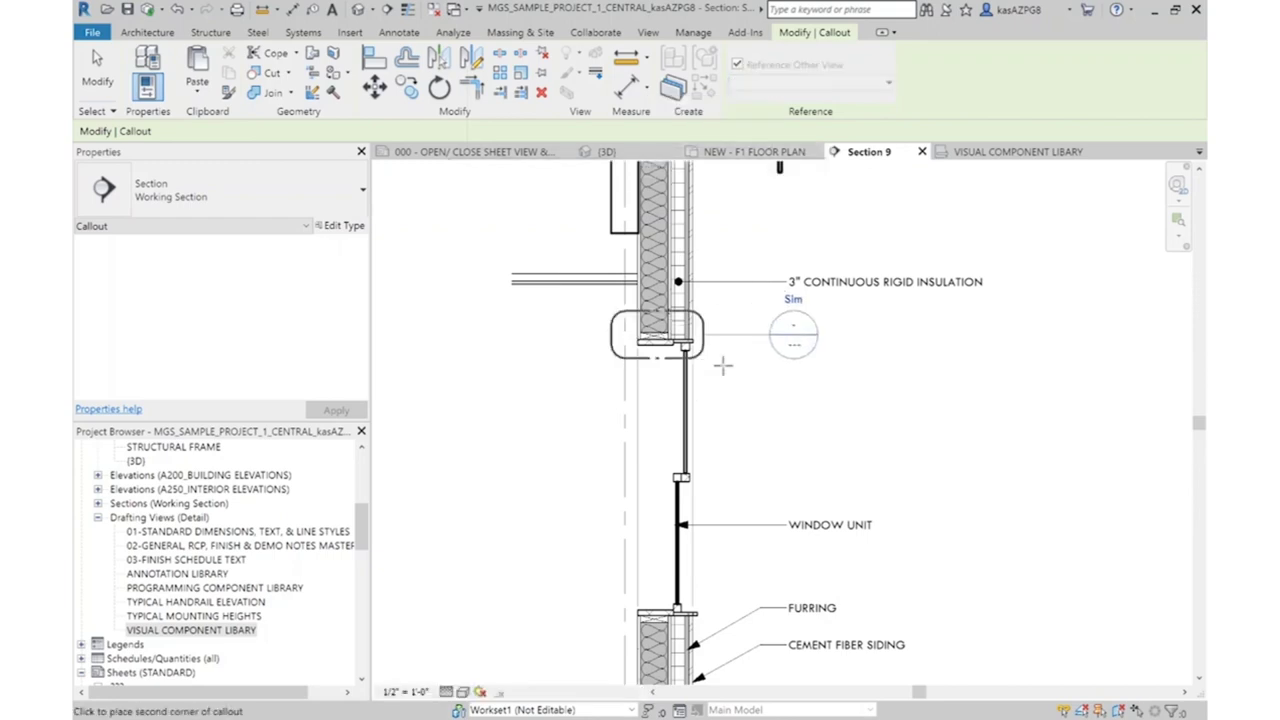
pyautogui.press('Escape')
# Move the new reference callout's bubble diagonally down to the exterior side of the window
pyautogui.click(725, 345)
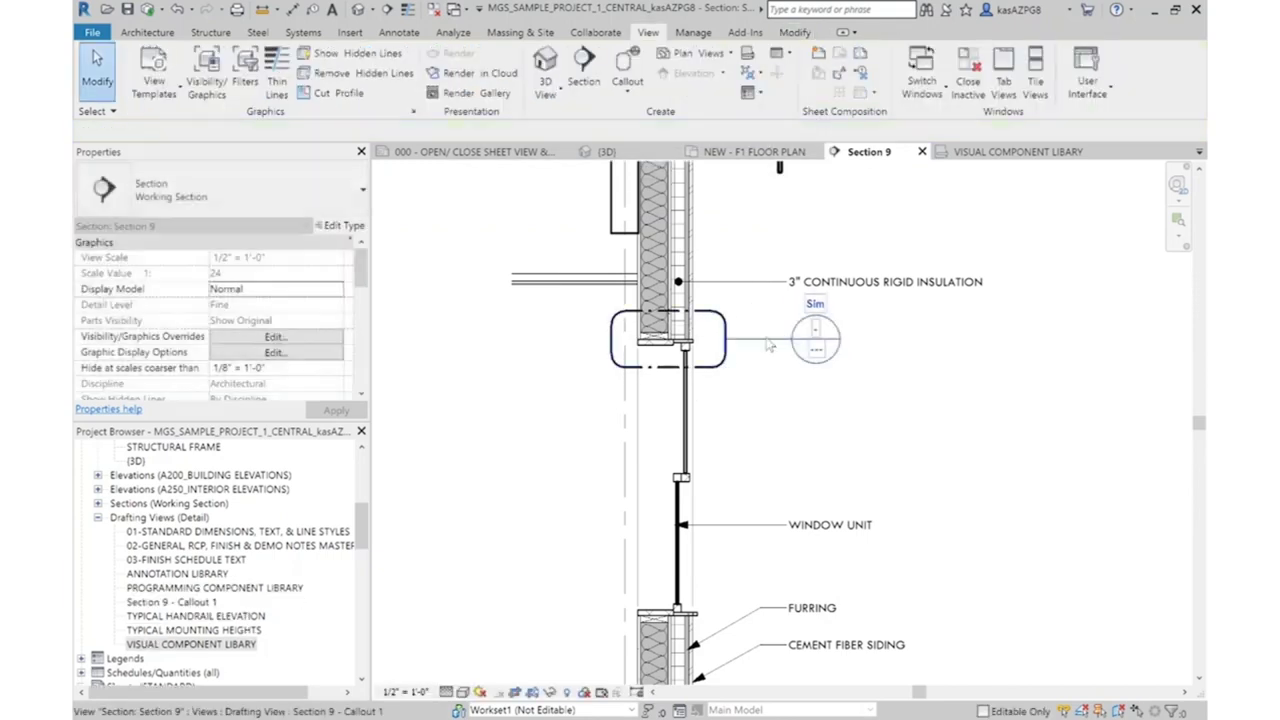
pyautogui.moveTo(791, 343); pyautogui.dragTo(750, 400)
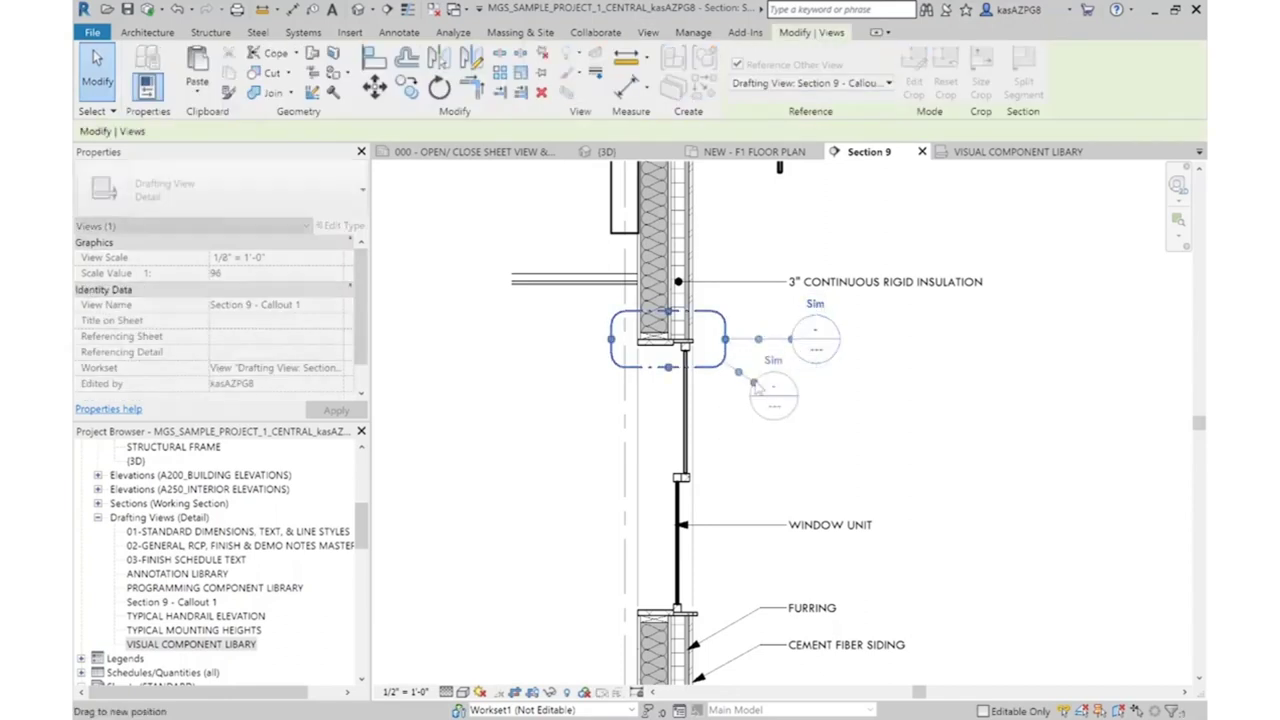
pyautogui.click(863, 392)
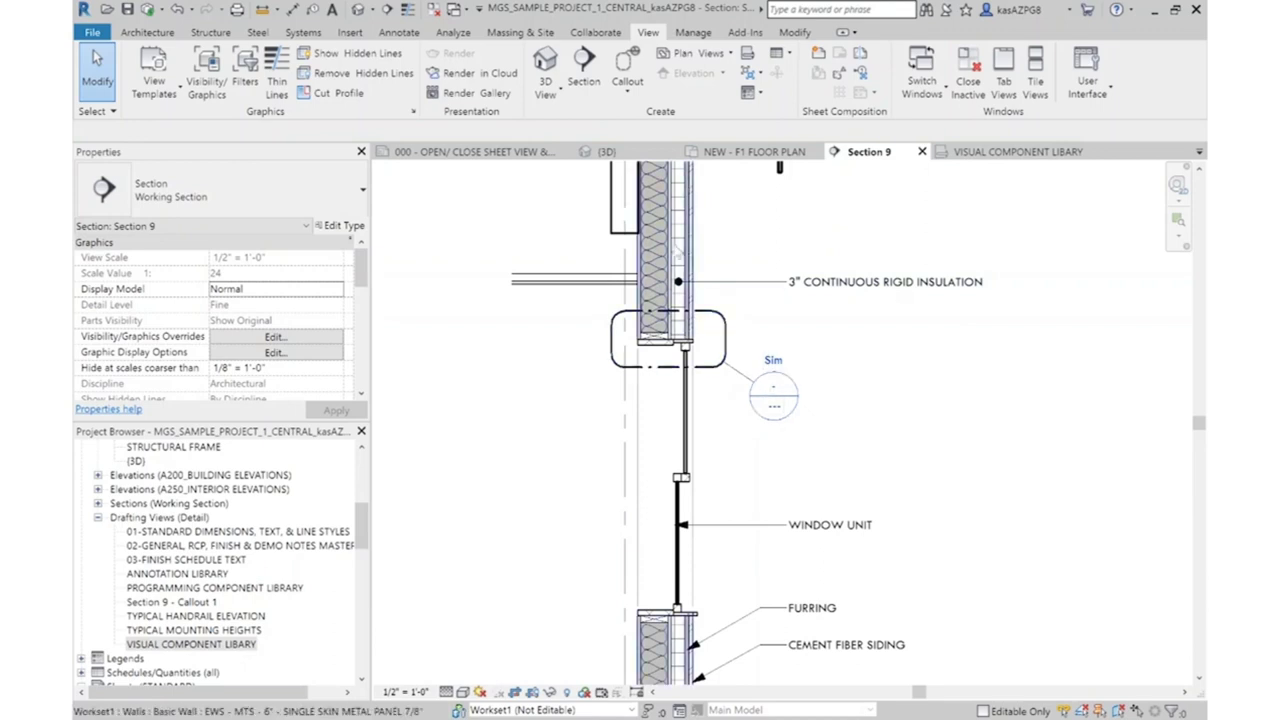
# Open the callout's new drafting view and choose AC-E_Series-Sections-Double_Hung.dwg as the CAD file to link
pyautogui.doubleClick(777, 400)
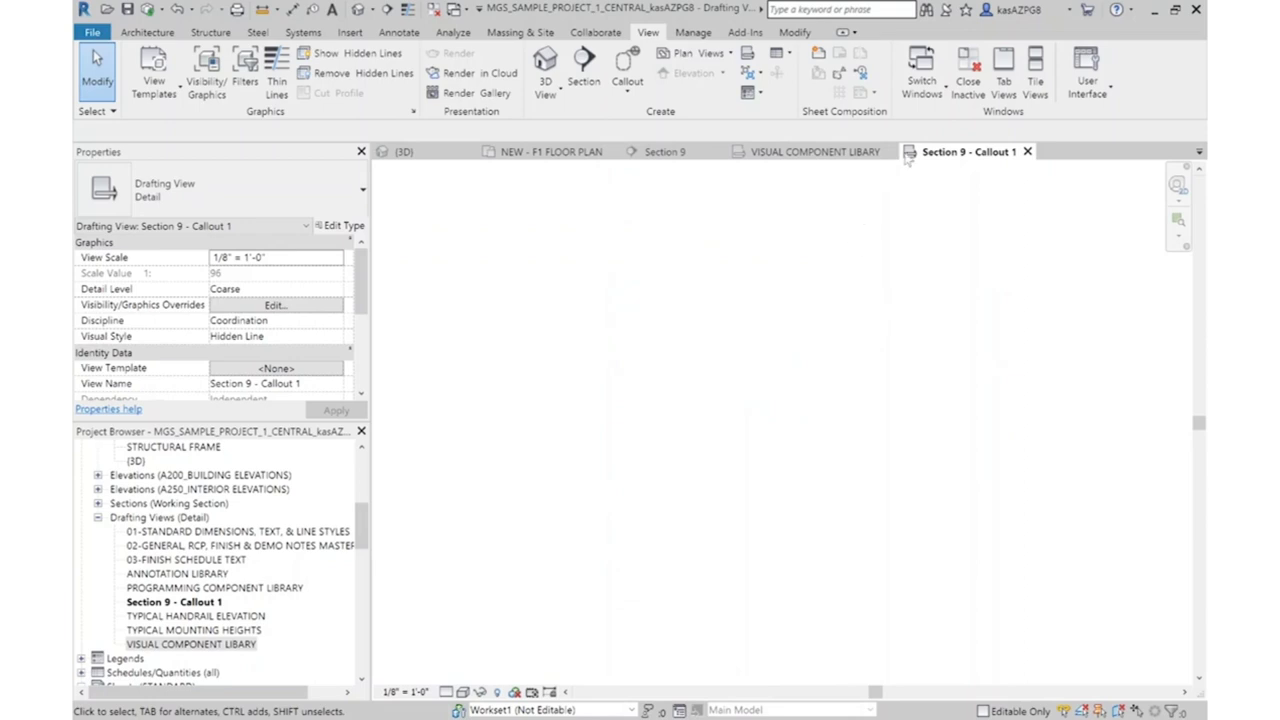
pyautogui.click(350, 32)
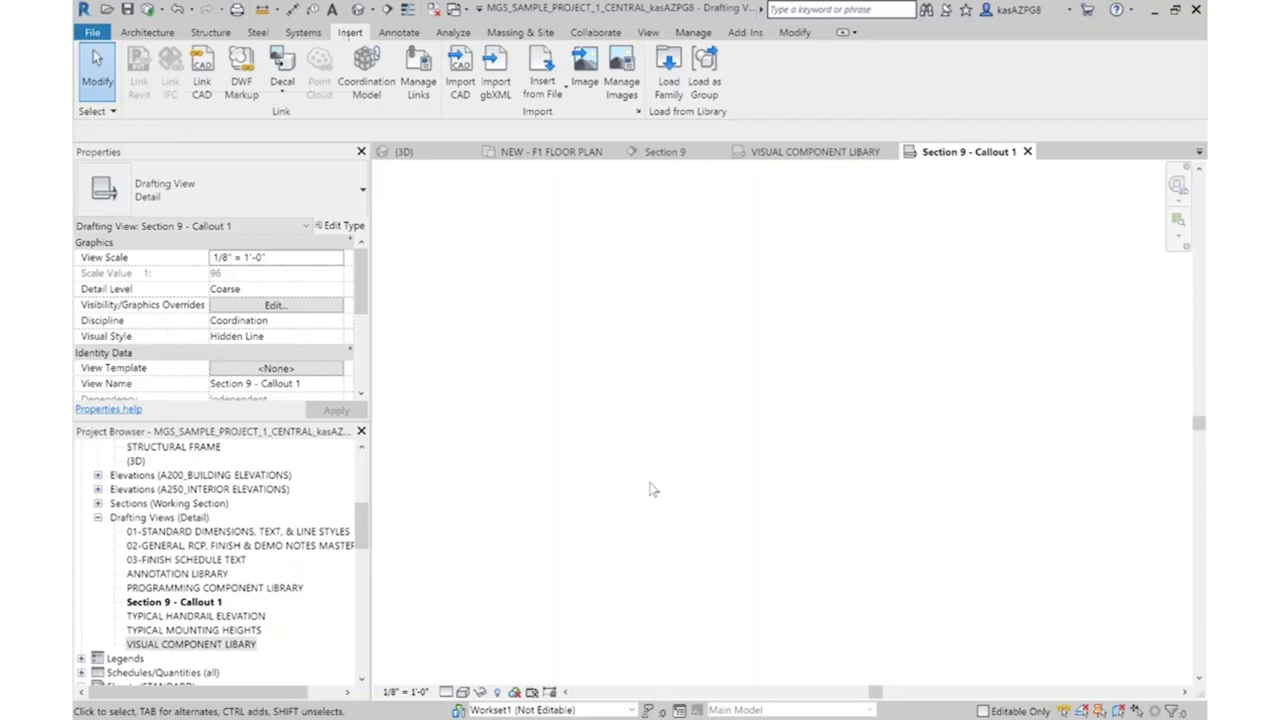
pyautogui.click(202, 82)
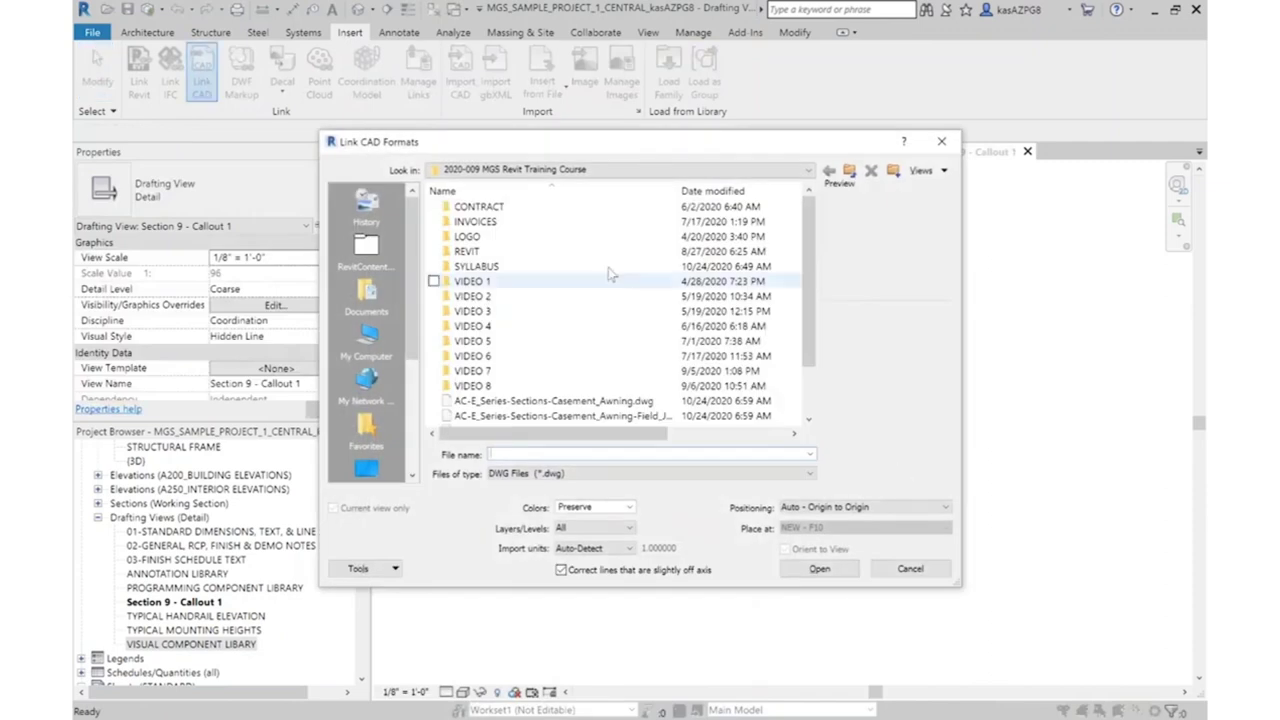
pyautogui.scroll(-2, 591, 302)
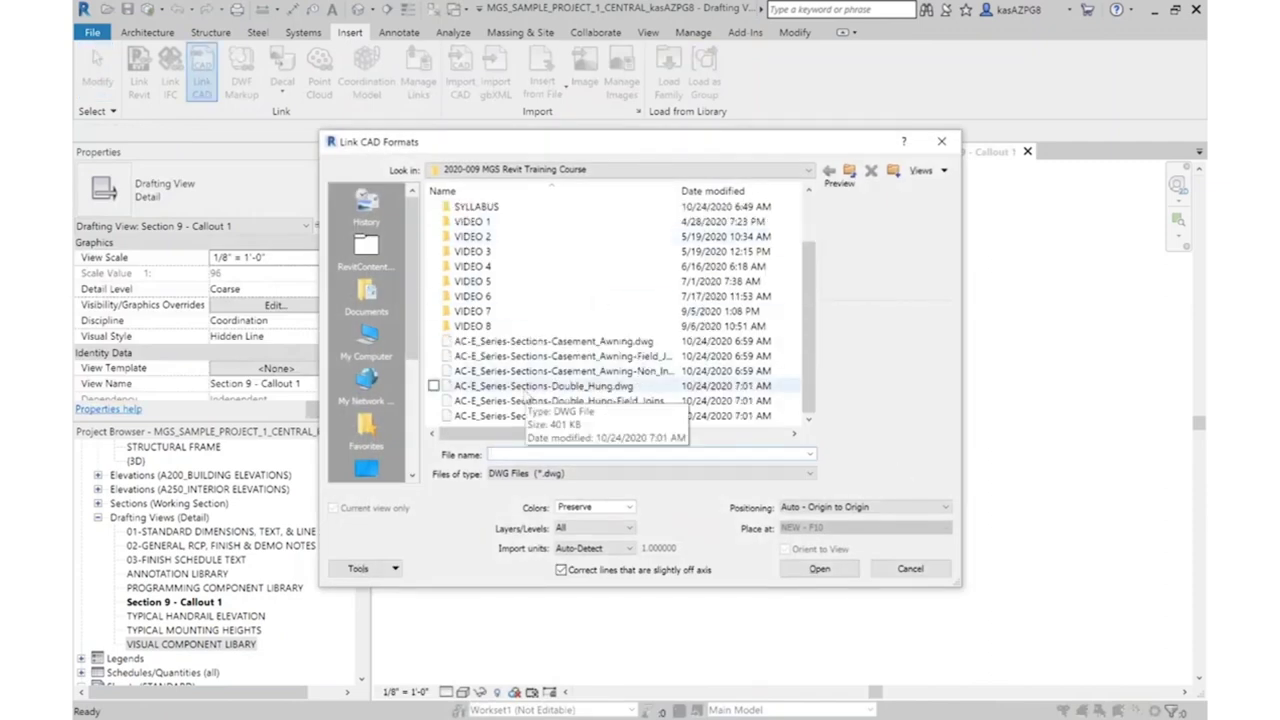
pyautogui.click(467, 388)
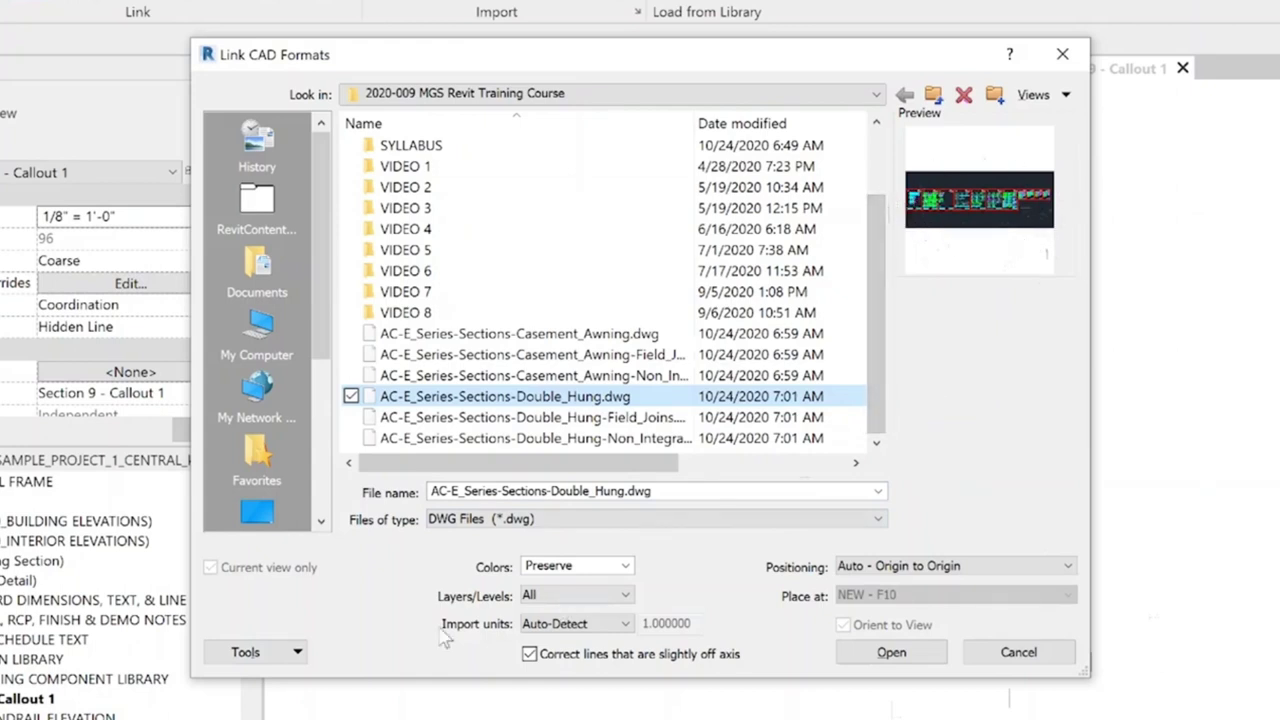
# Configure the CAD link with Black and White colors and Auto - Origin to Origin positioning
pyautogui.click(626, 566)
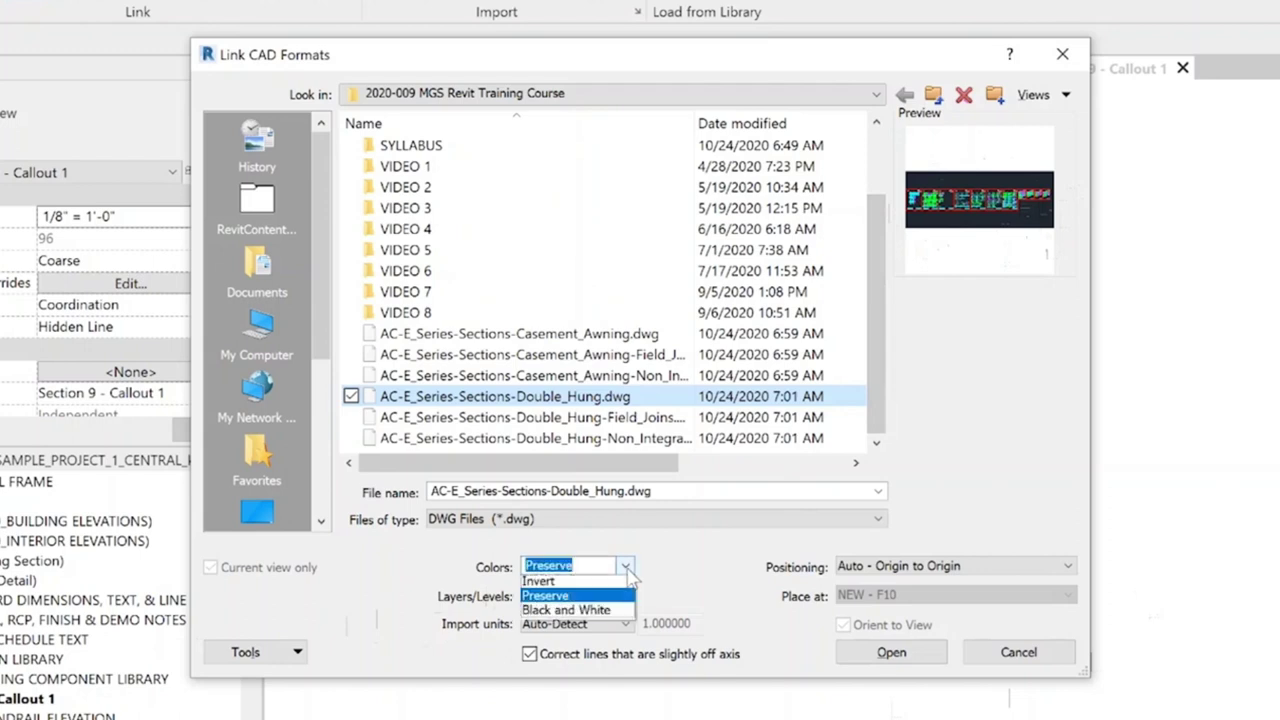
pyautogui.click(583, 609)
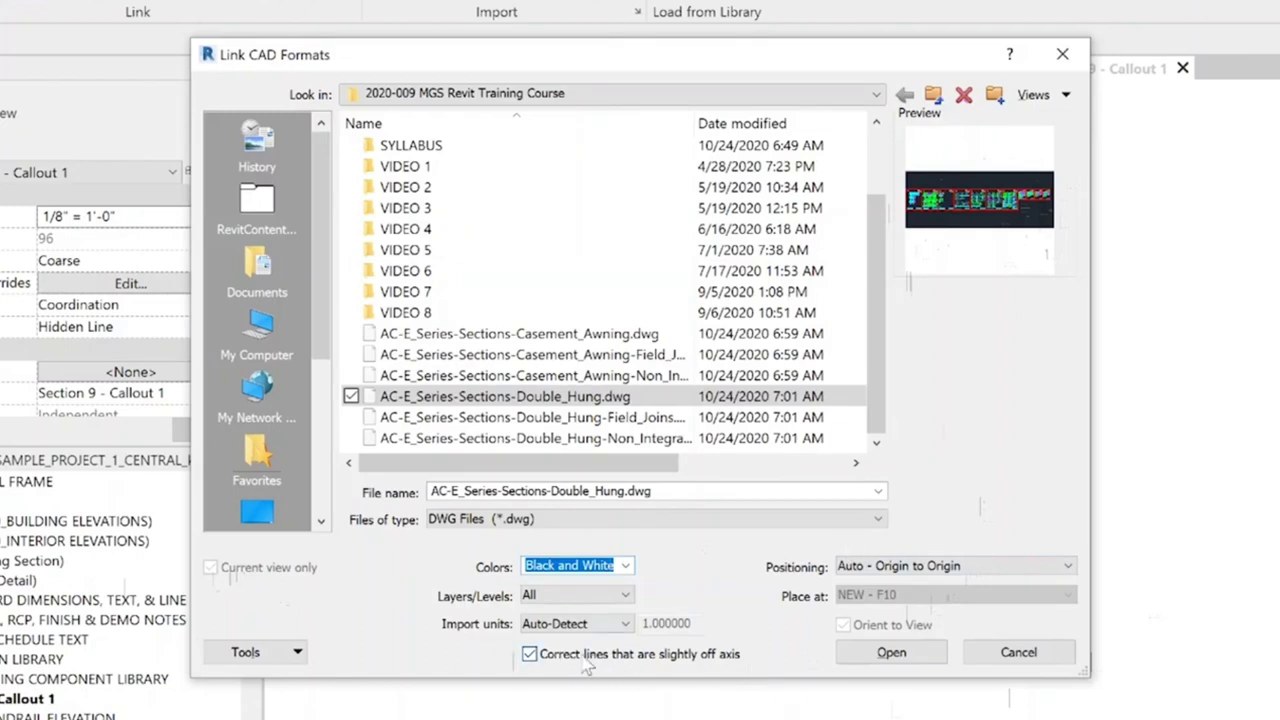
pyautogui.click(979, 568)
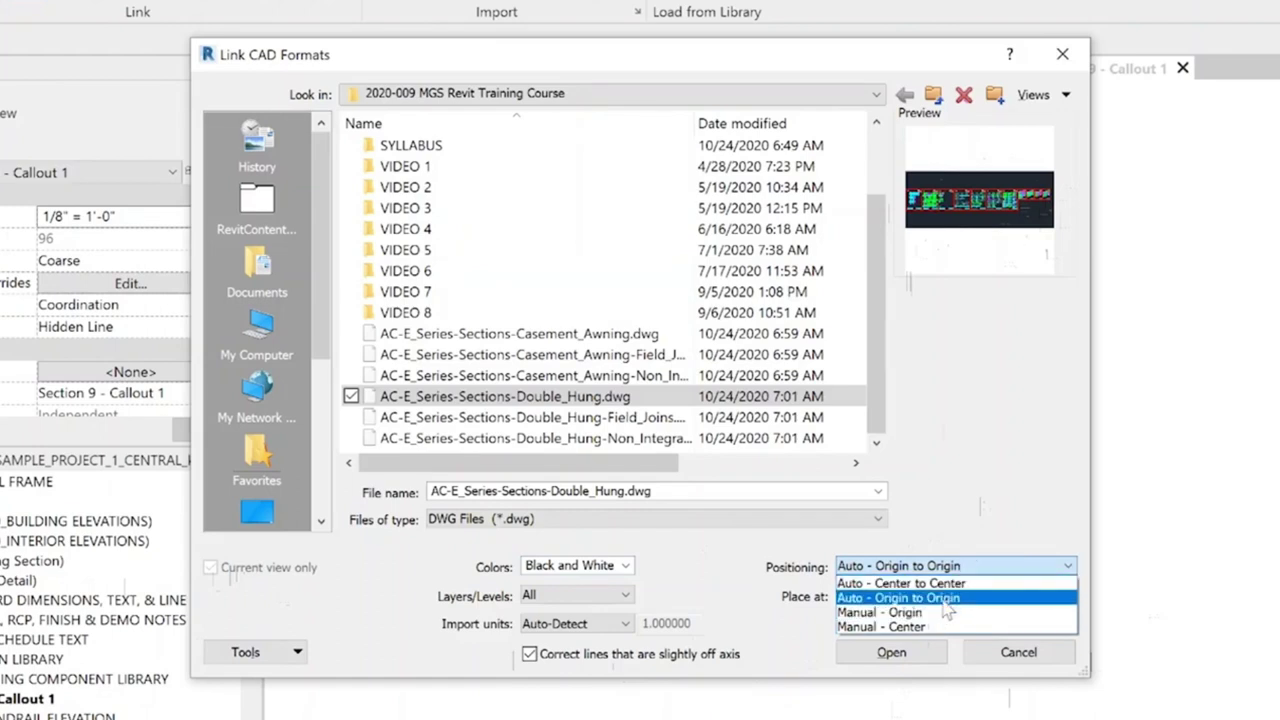
pyautogui.click(944, 600)
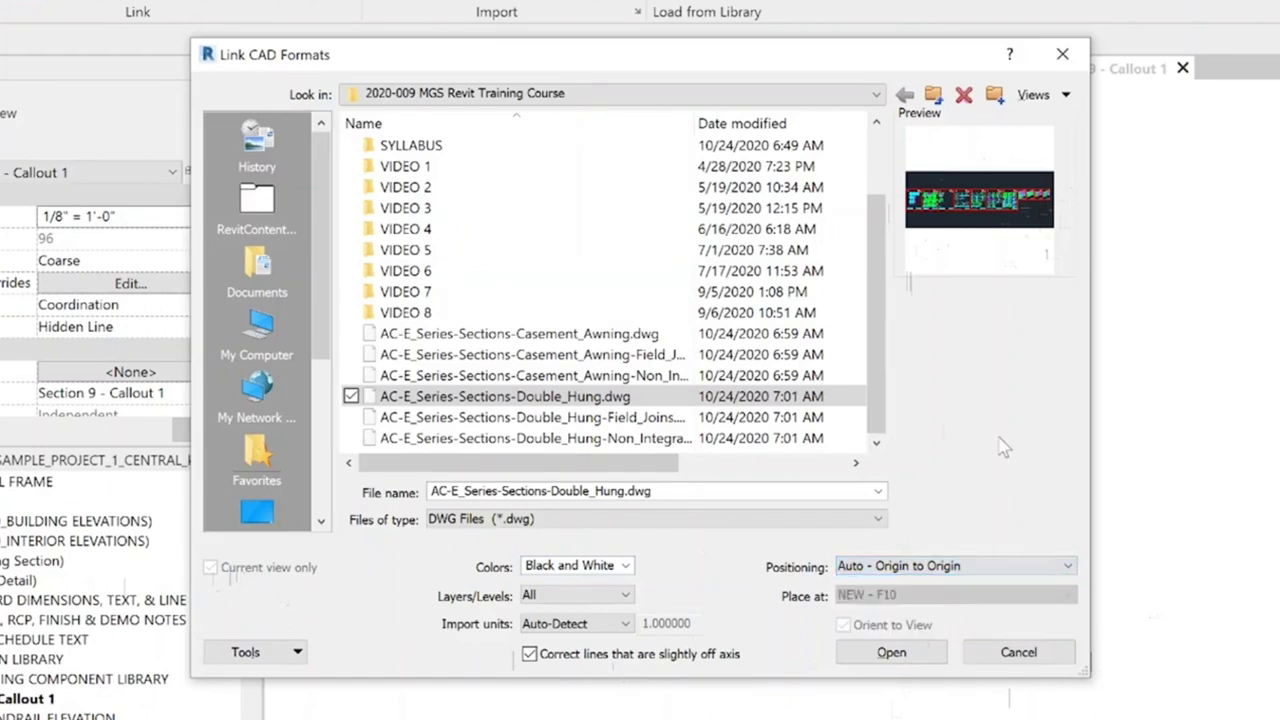
# Load the configured CAD link into the drafting view and inspect its E-Series double hung head, jamb and sill details
pyautogui.click(903, 652)
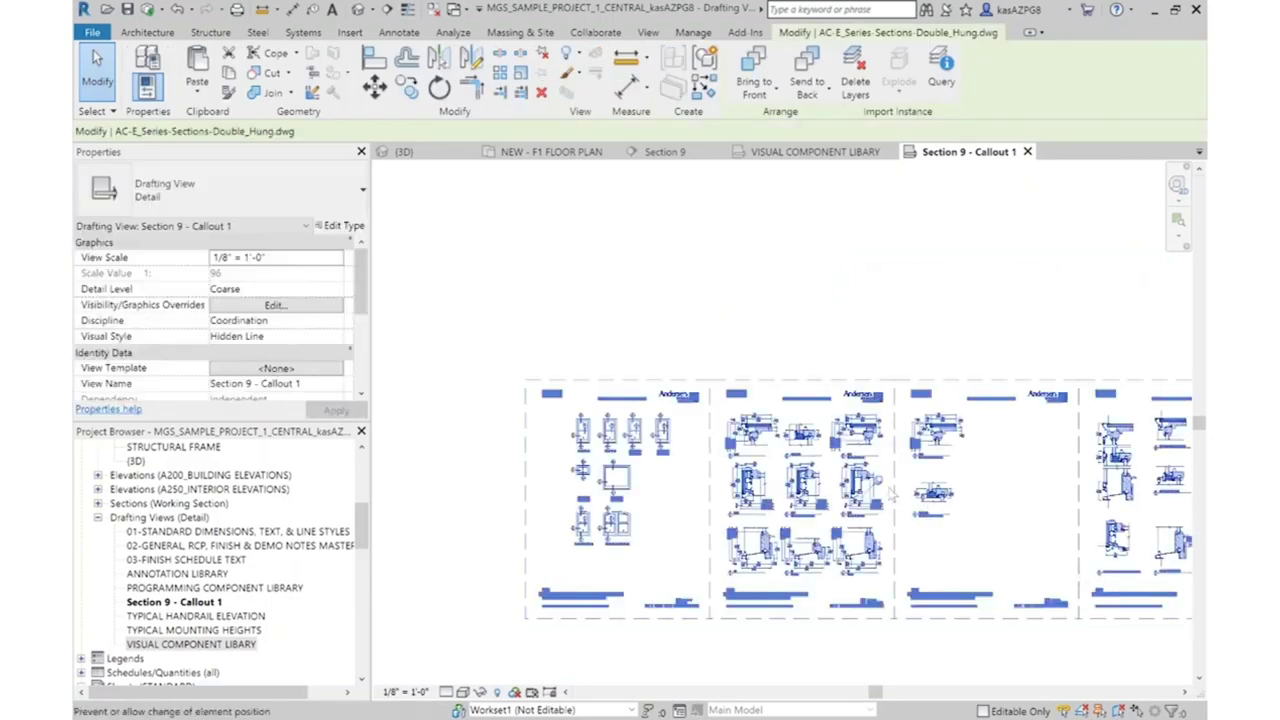
pyautogui.click(1012, 469)
pyautogui.scroll(2, 1000, 470)
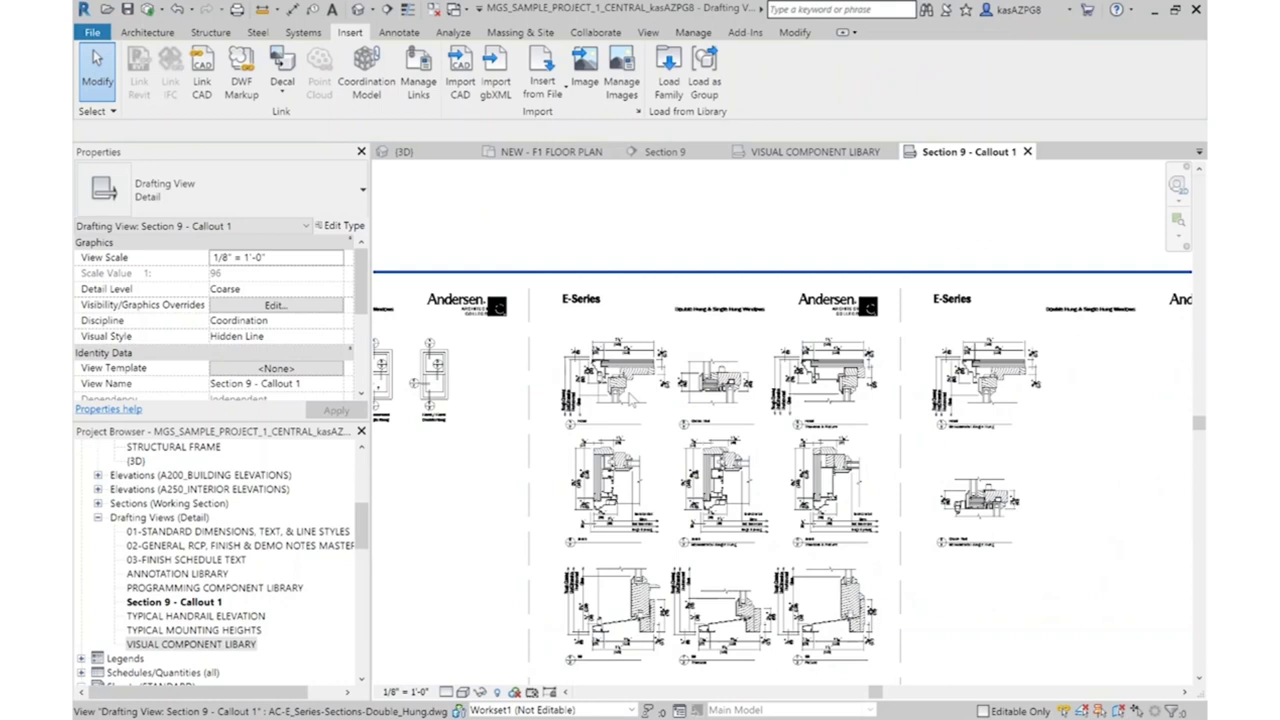
pyautogui.scroll(4, 631, 399)
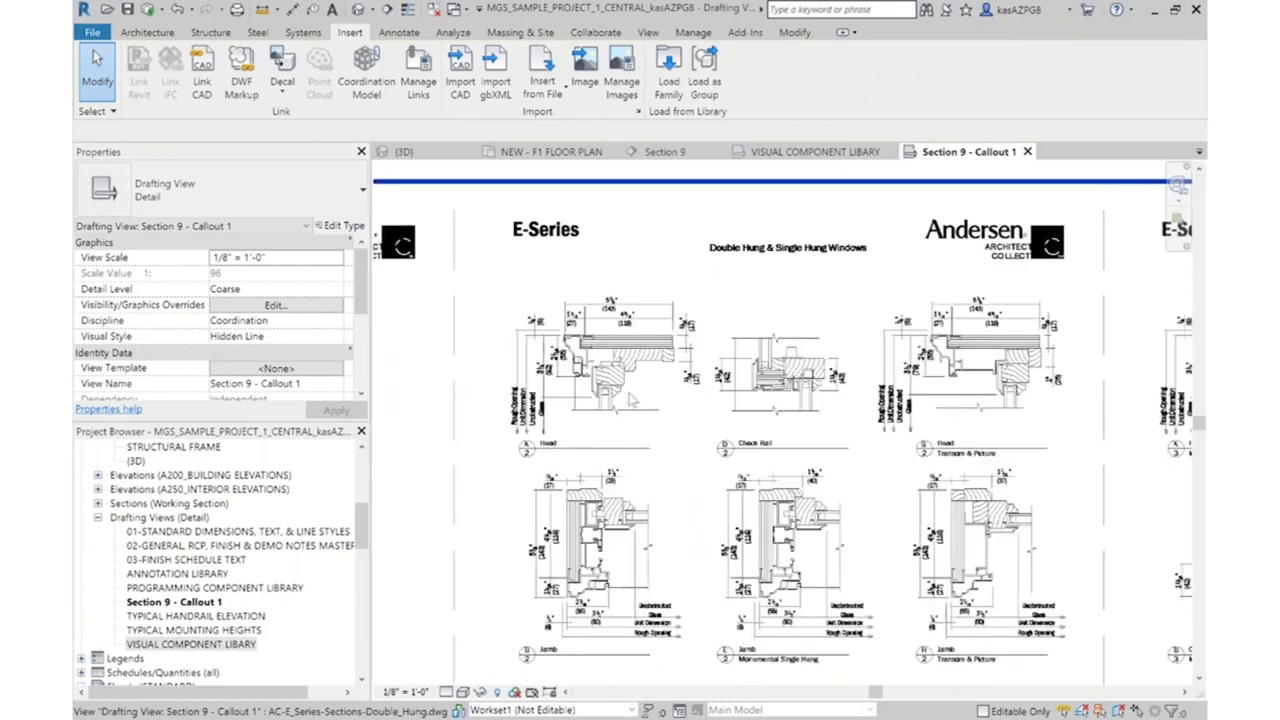
pyautogui.scroll(1, 631, 399)
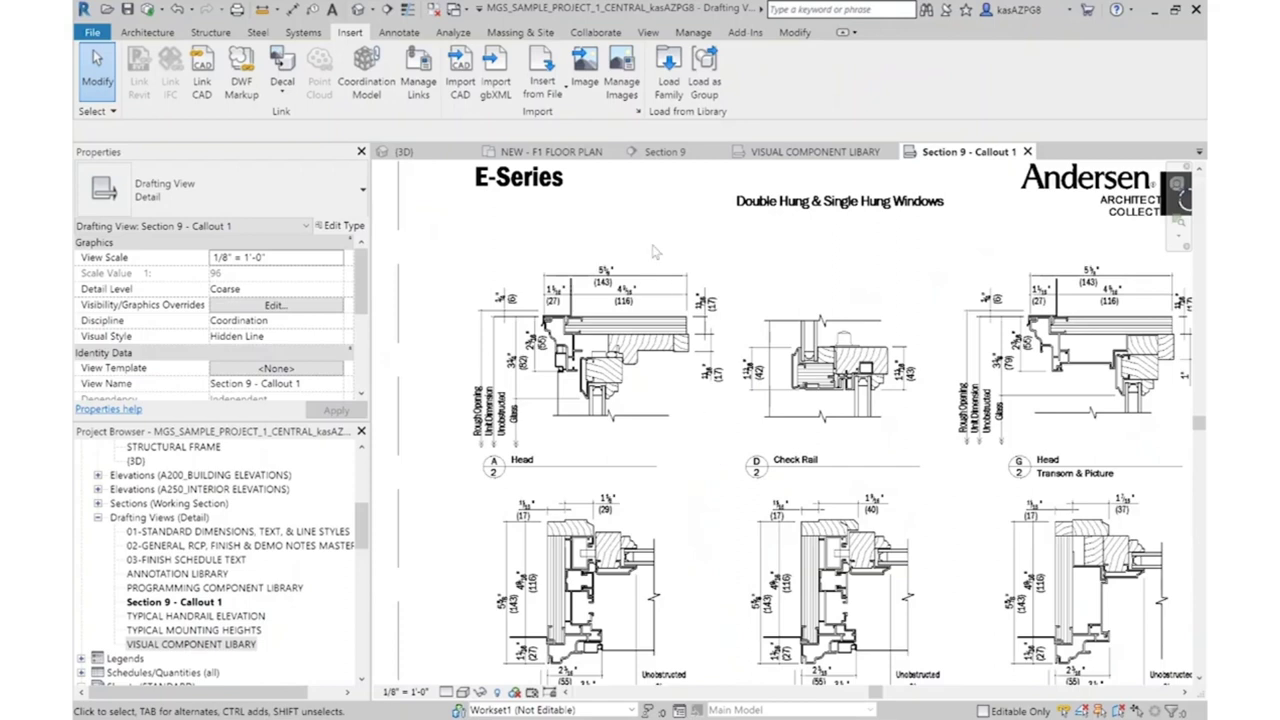
pyautogui.scroll(-1, 530, 316)
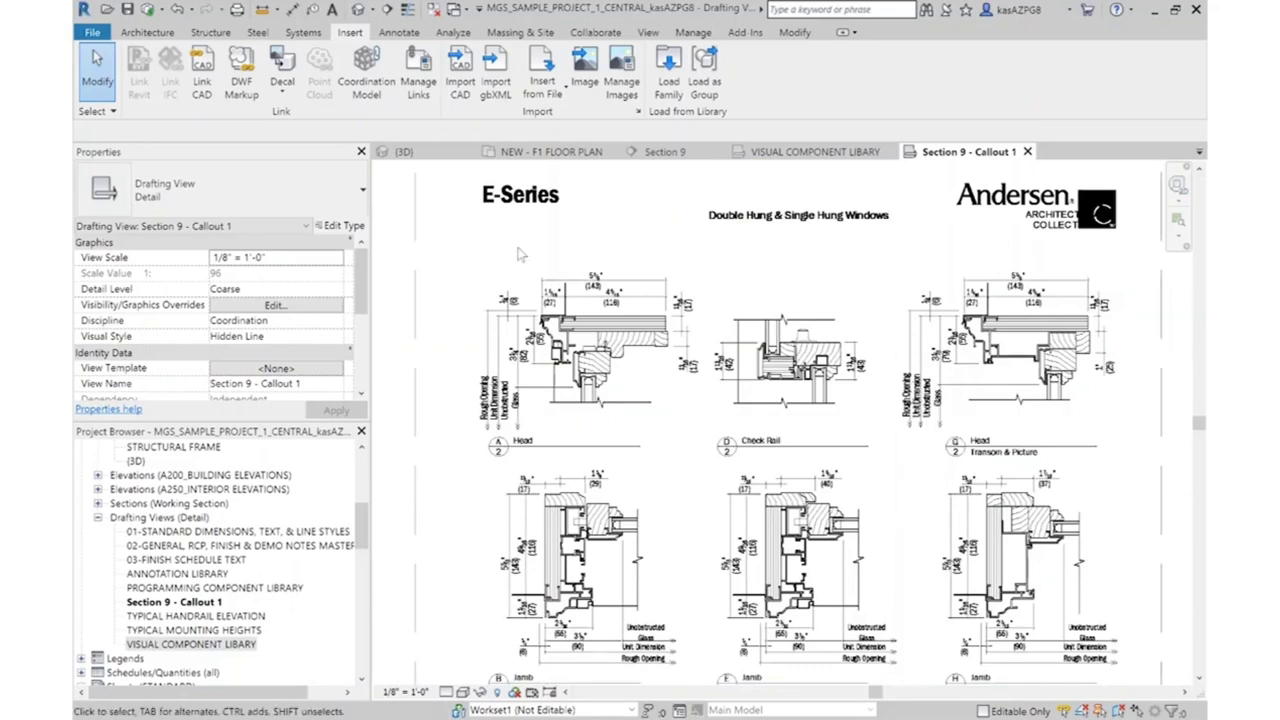
pyautogui.scroll(-1, 519, 254)
pyautogui.scroll(-2, 897, 346)
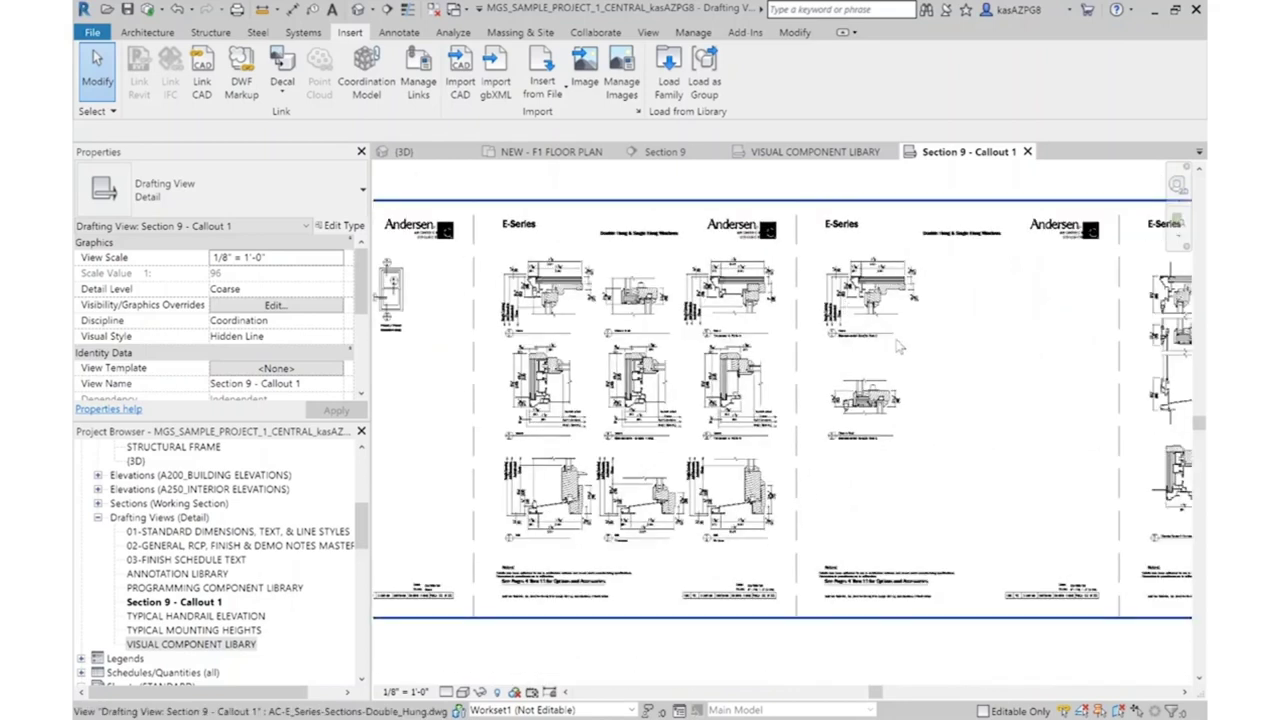
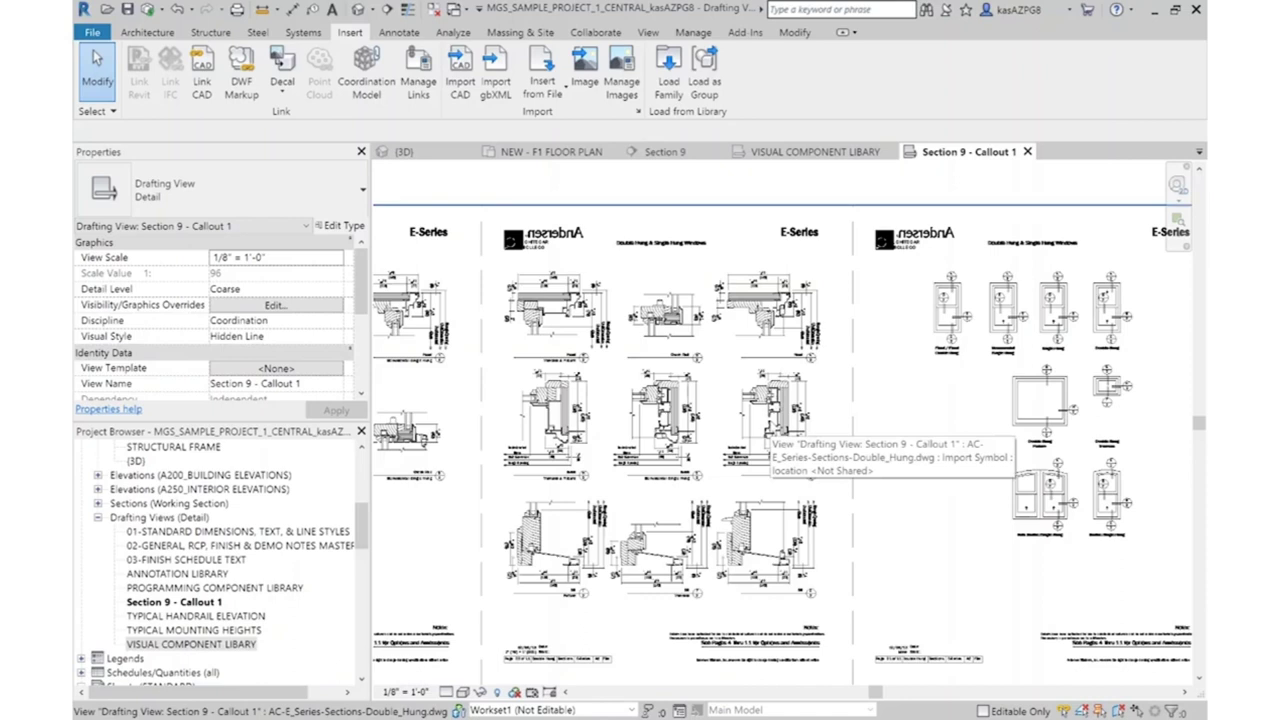
# Start a masking region and sketch a rectangle around the double hung column containing the Head, Jamb and Sill details
pyautogui.click(420, 33)
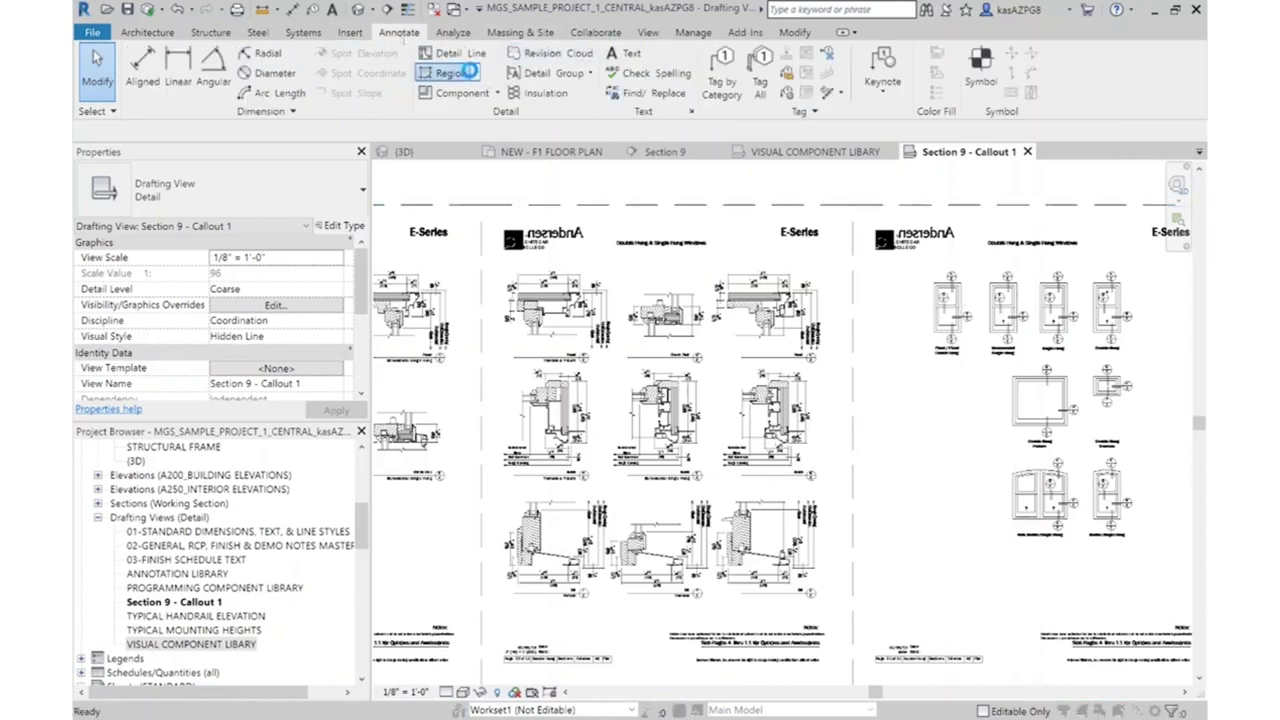
pyautogui.press('Escape')
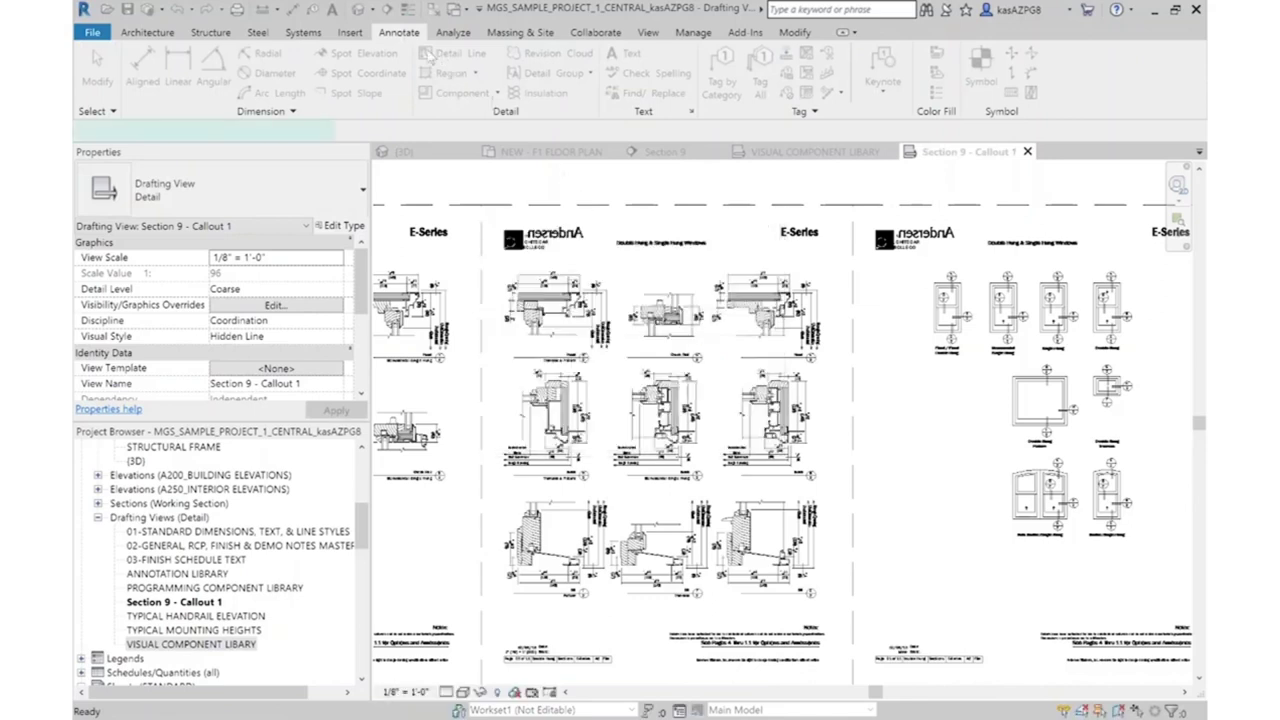
pyautogui.click(398, 32)
pyautogui.click(474, 73)
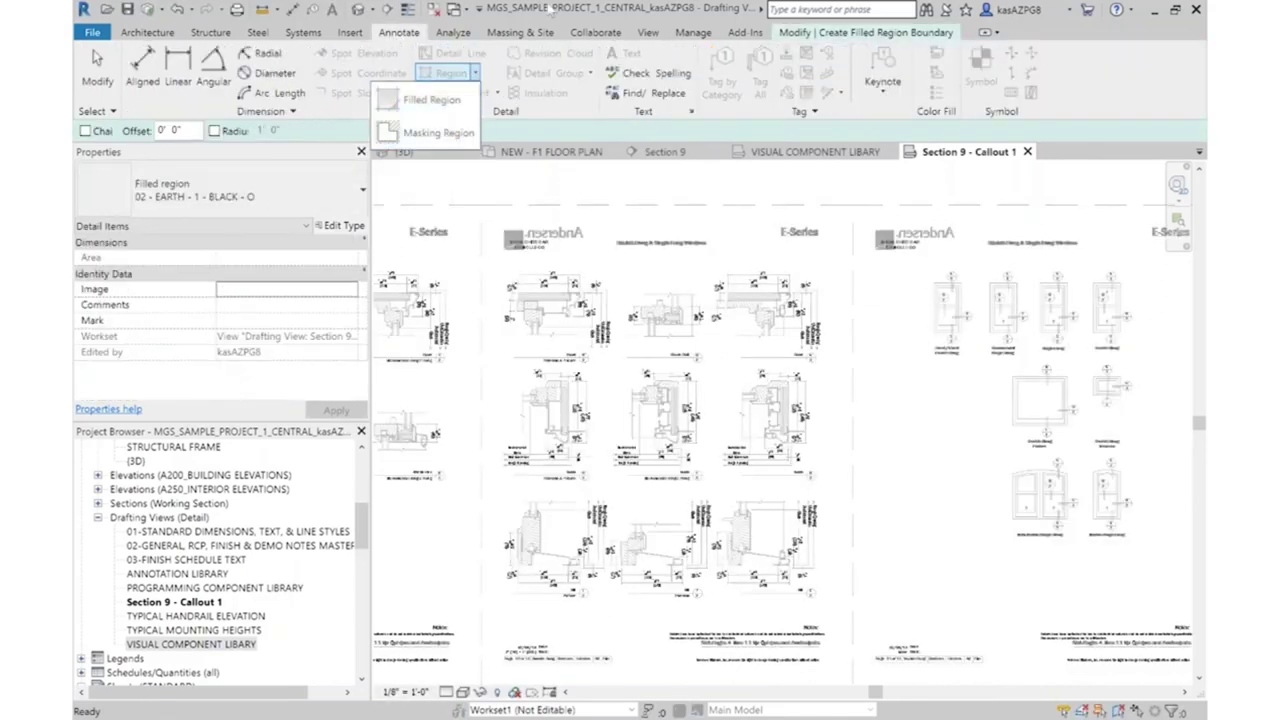
pyautogui.click(438, 132)
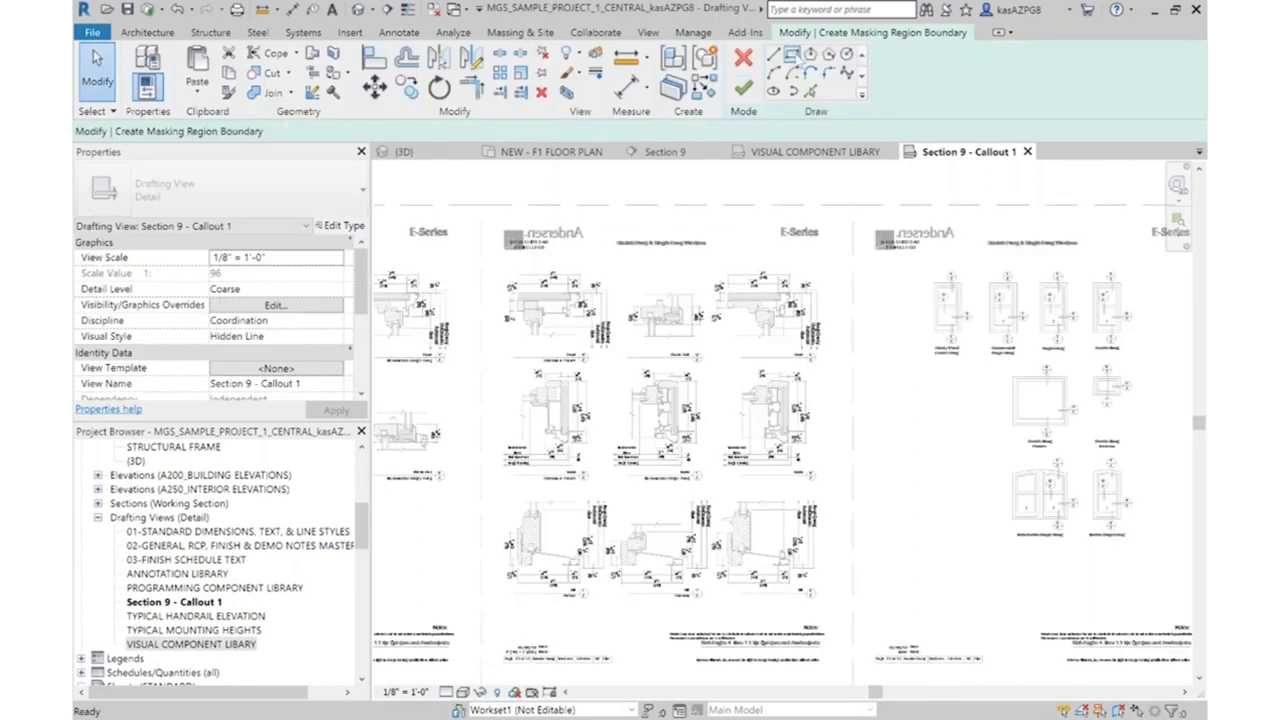
pyautogui.click(710, 266)
pyautogui.click(830, 610)
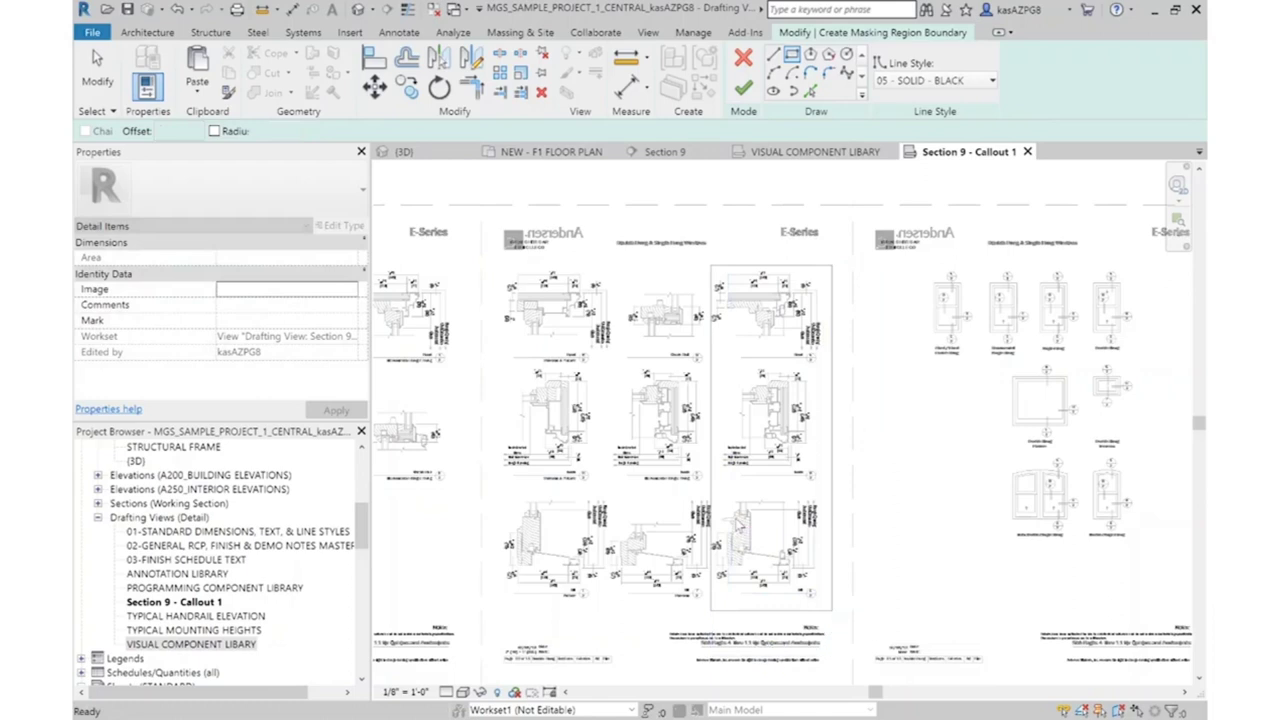
pyautogui.scroll(2, 740, 640)
pyautogui.press('Escape')
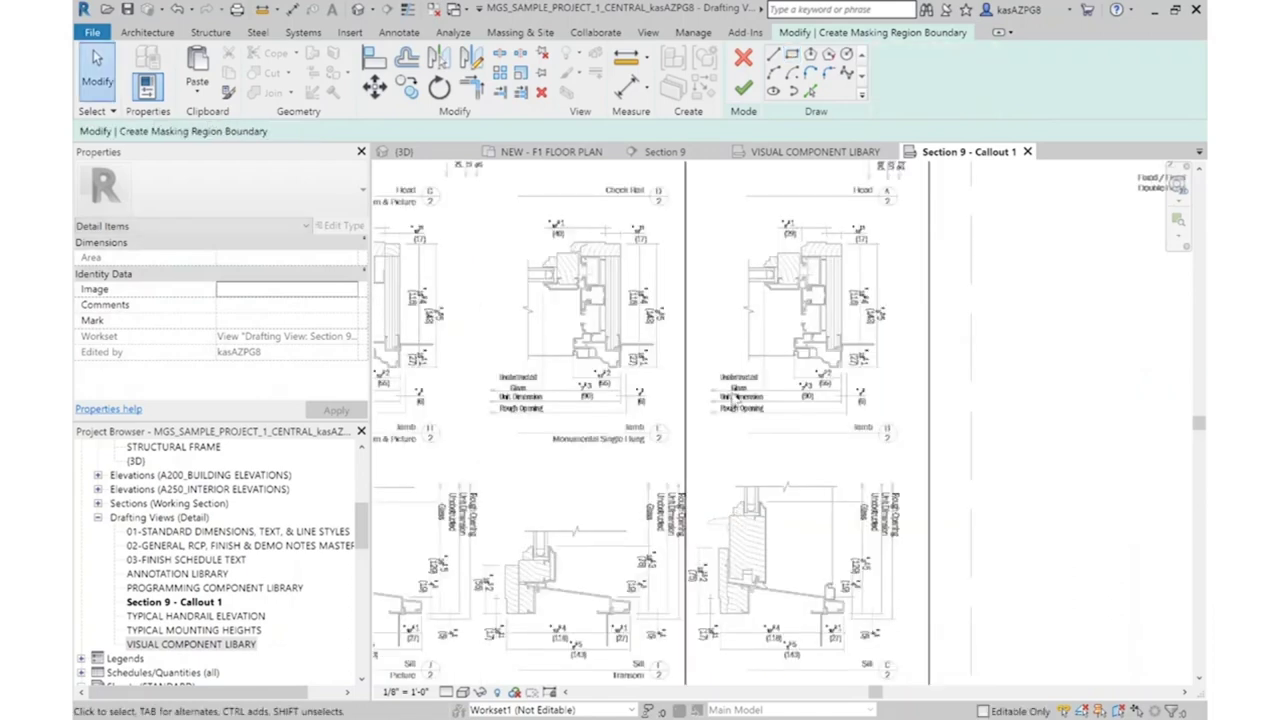
# Sketch a second, larger masking-region rectangle enclosing all sheets of the linked CAD drawing
pyautogui.scroll(-2, 731, 398)
pyautogui.click(791, 53)
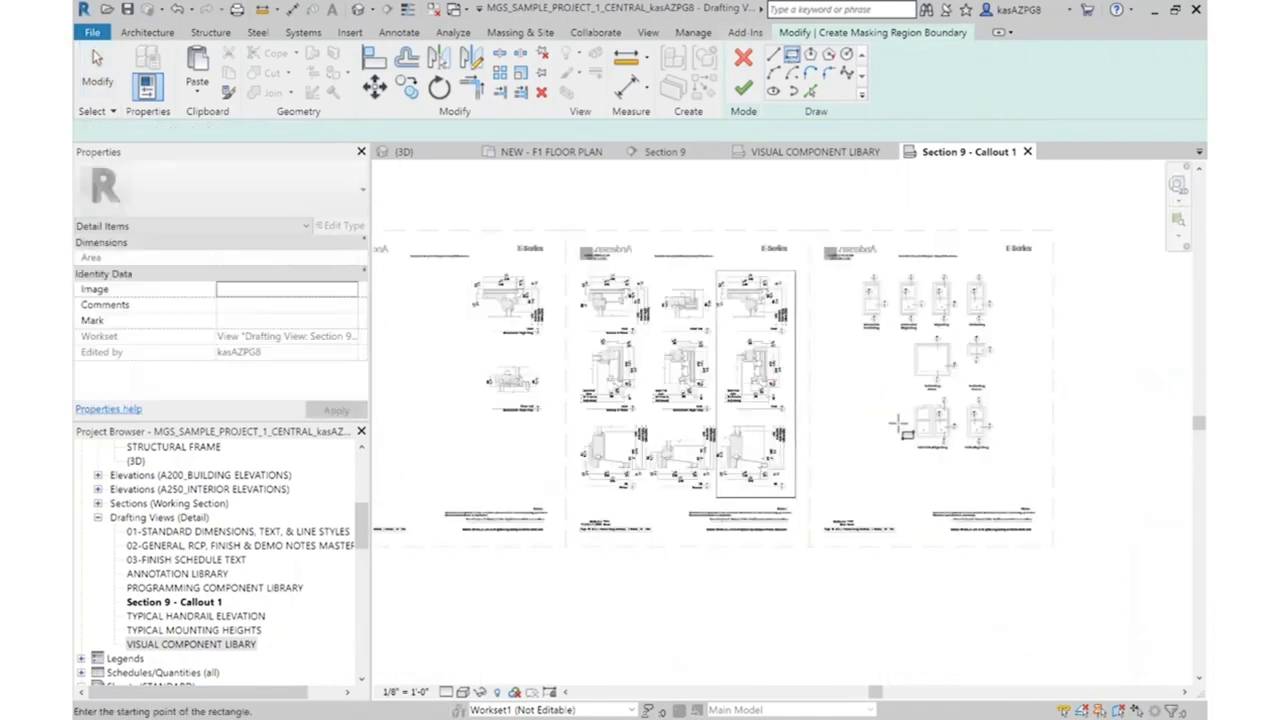
pyautogui.click(1060, 215)
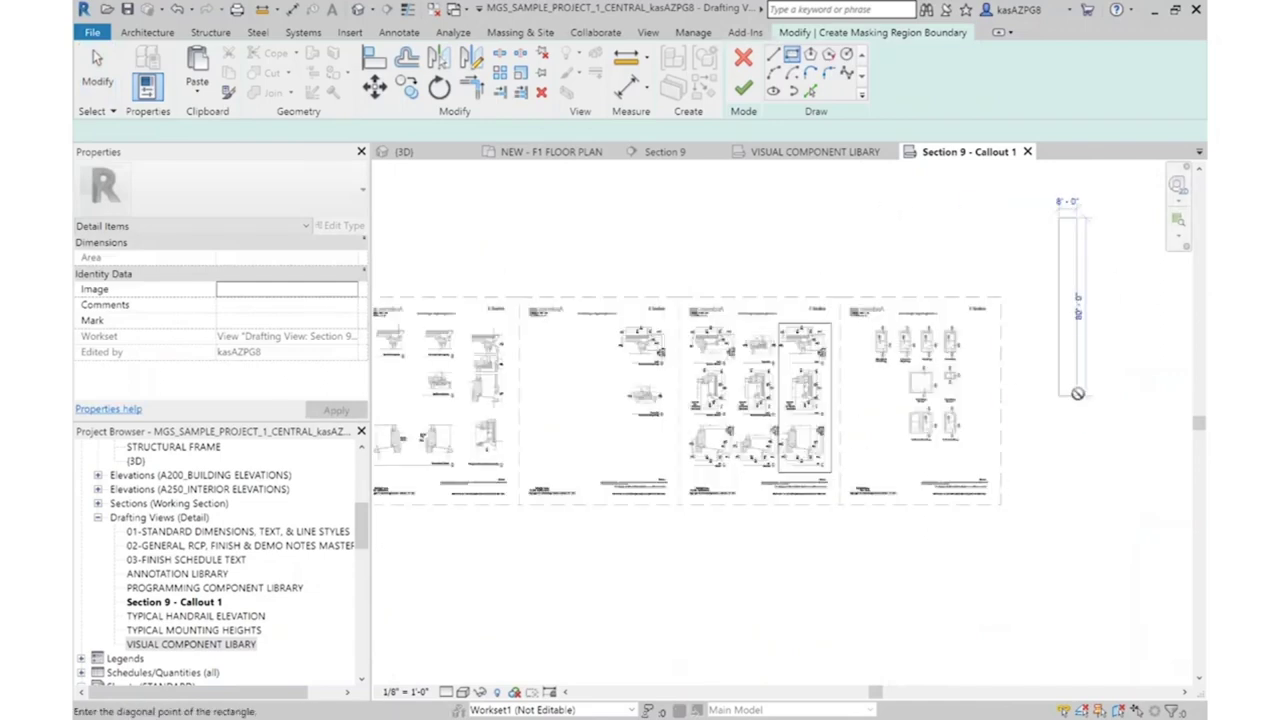
pyautogui.scroll(-2, 1077, 393)
pyautogui.click(406, 474)
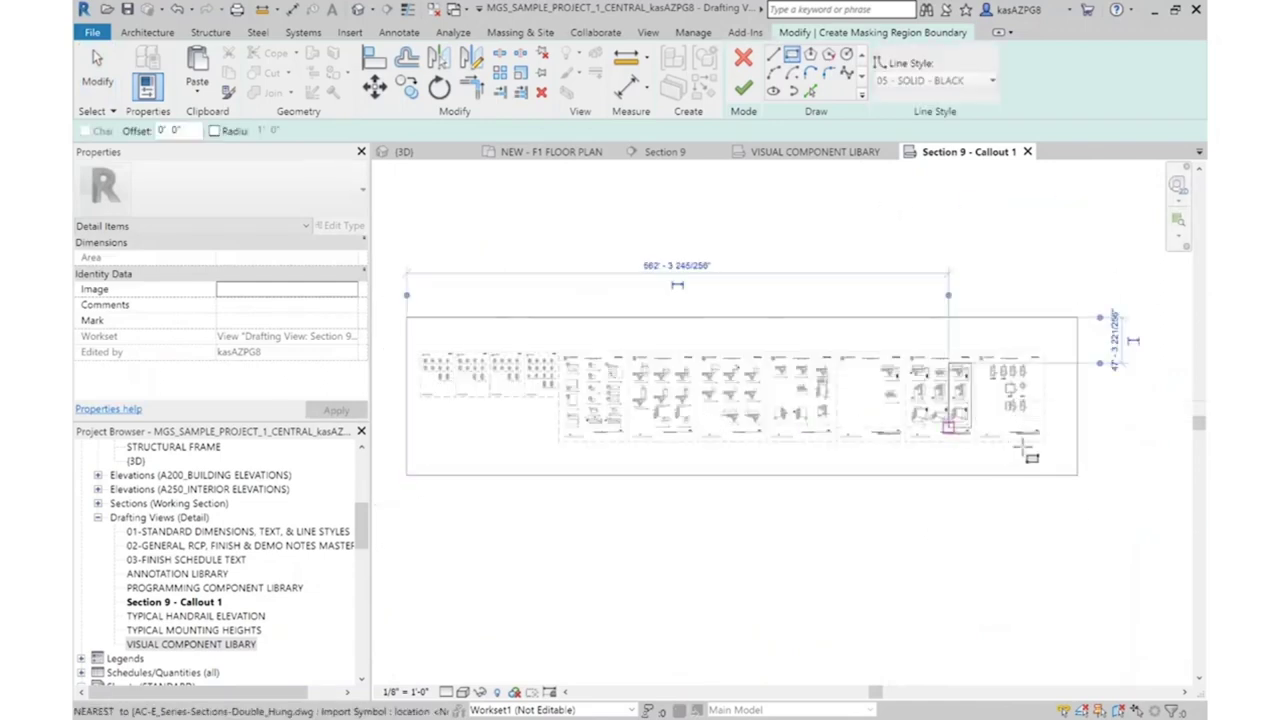
pyautogui.press('Escape')
pyautogui.scroll(3, 955, 422)
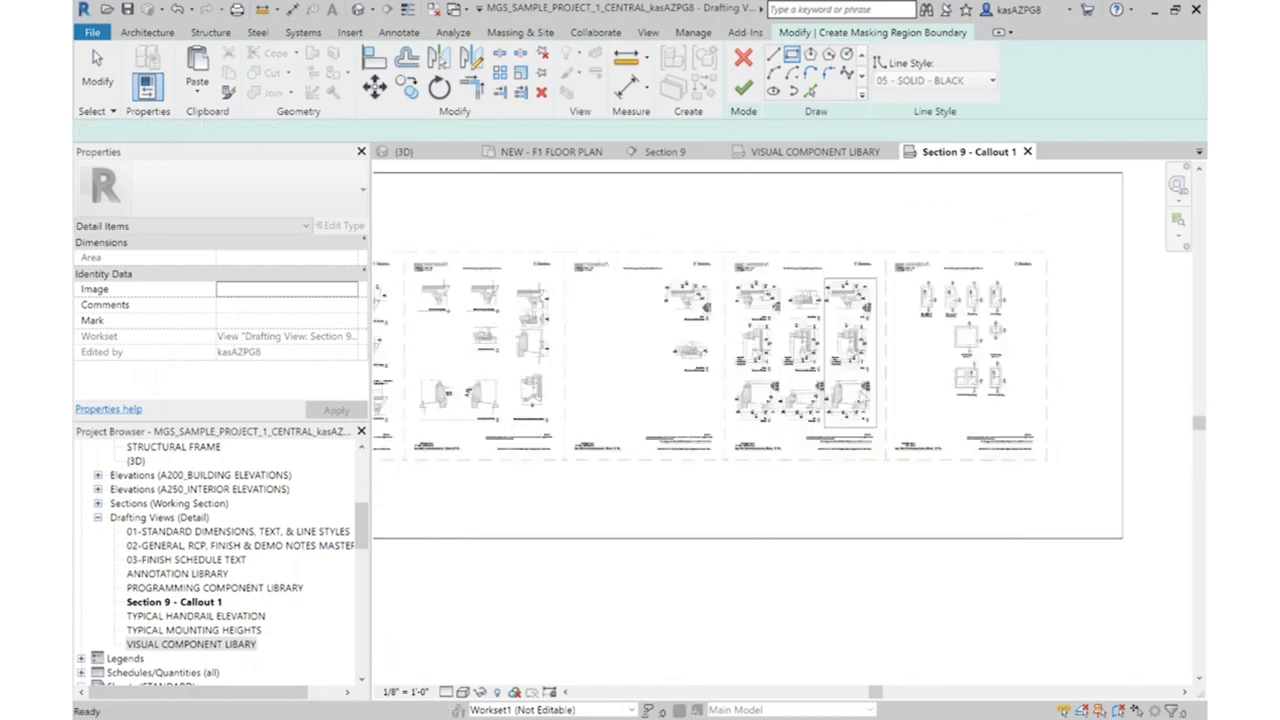
pyautogui.press('Escape')
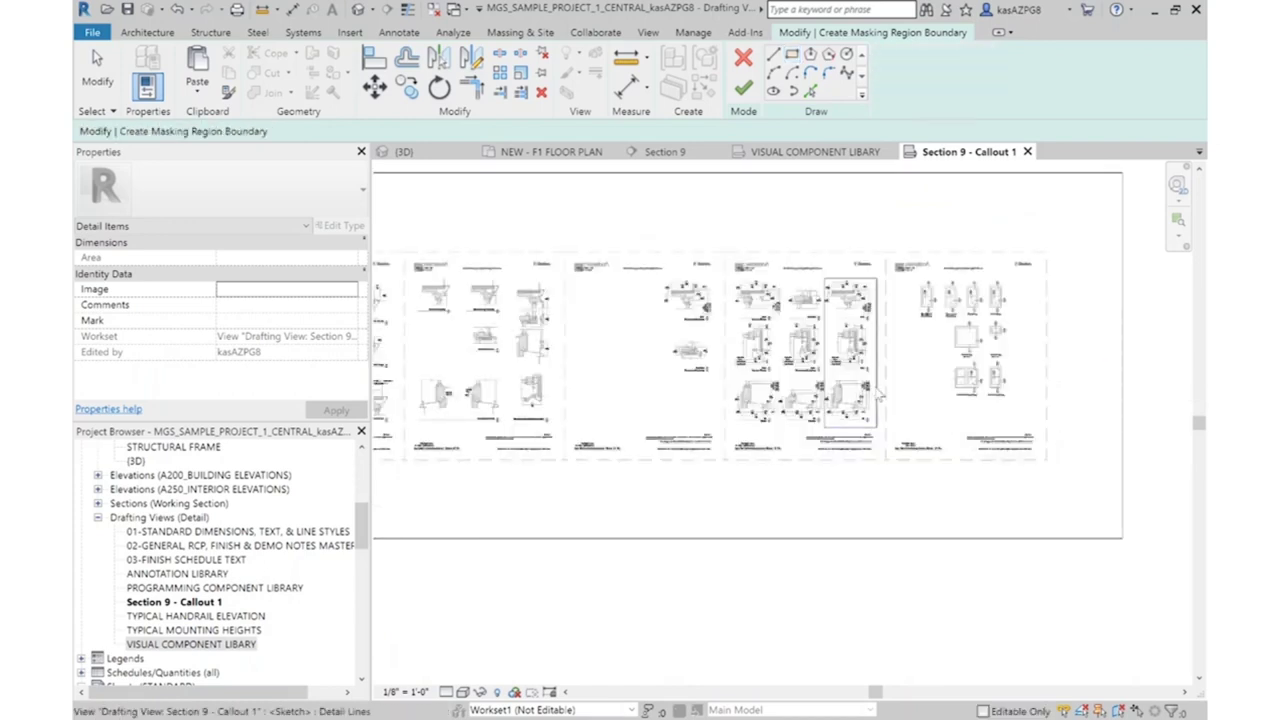
# Set the inner masking boundary around the detail column to the <Invisible lines> line style and finish the masking region
pyautogui.scroll(2, 878, 394)
pyautogui.click(822, 170)
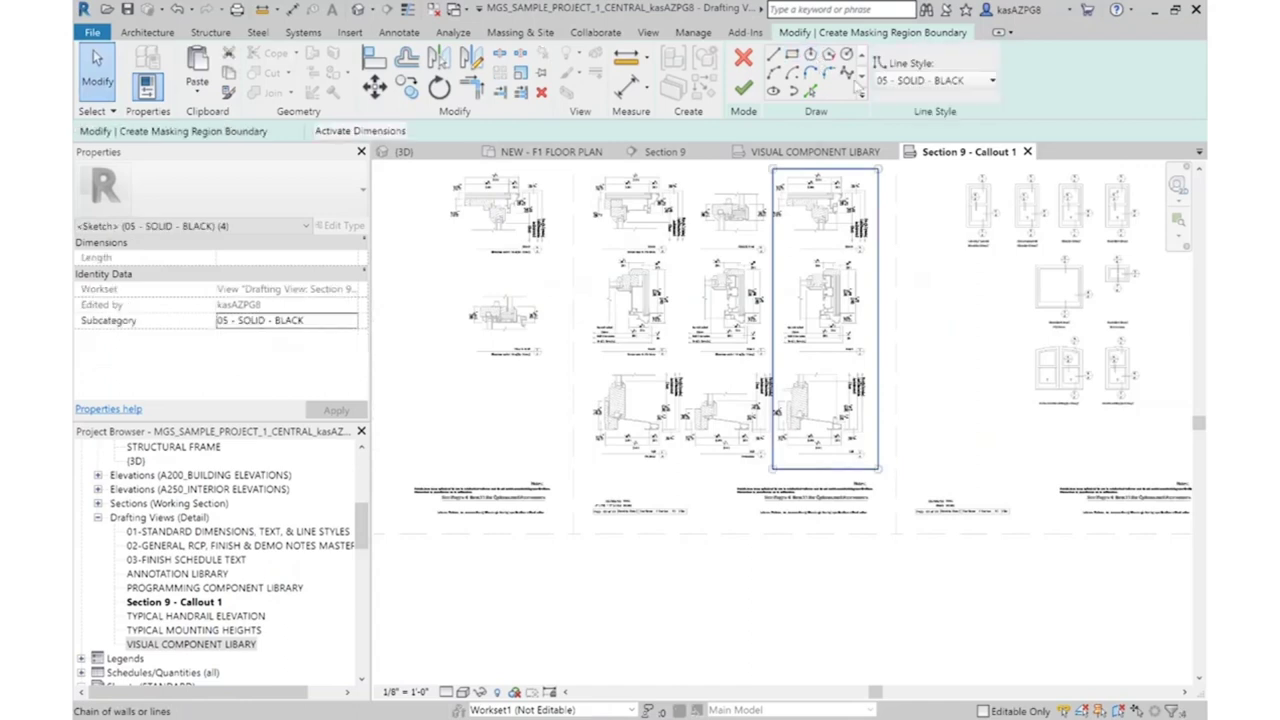
pyautogui.click(935, 80)
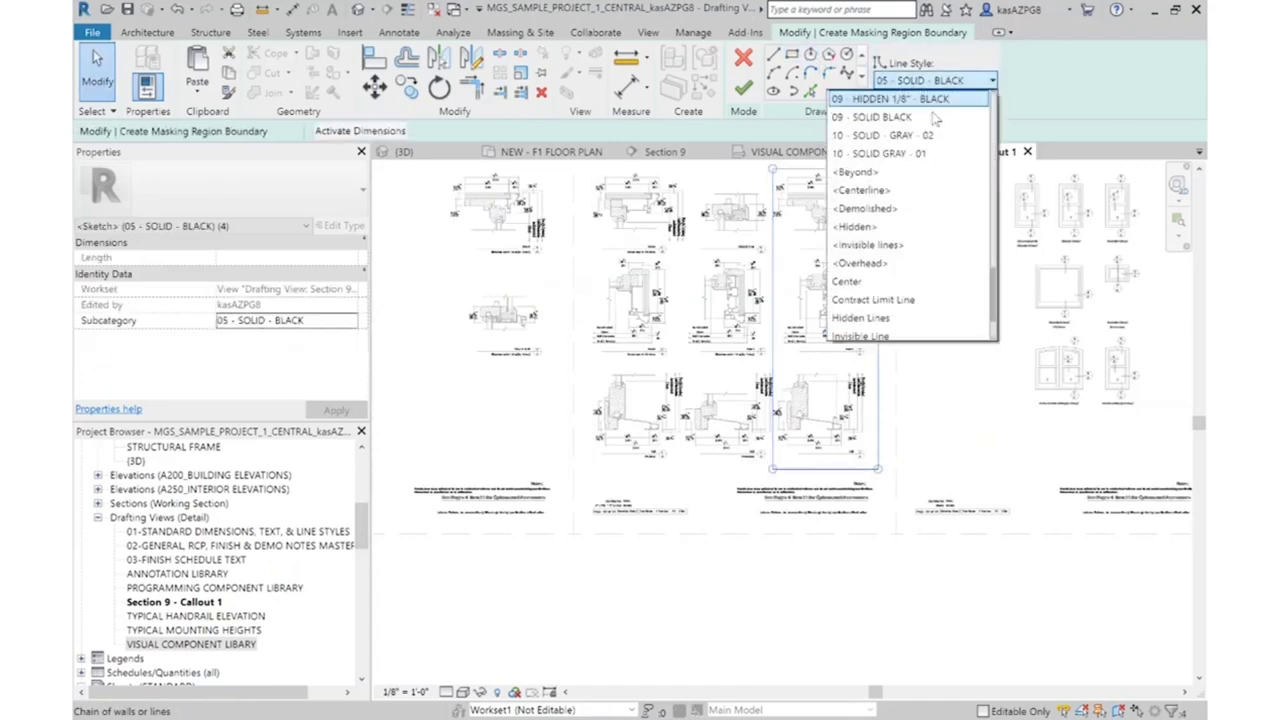
pyautogui.click(868, 245)
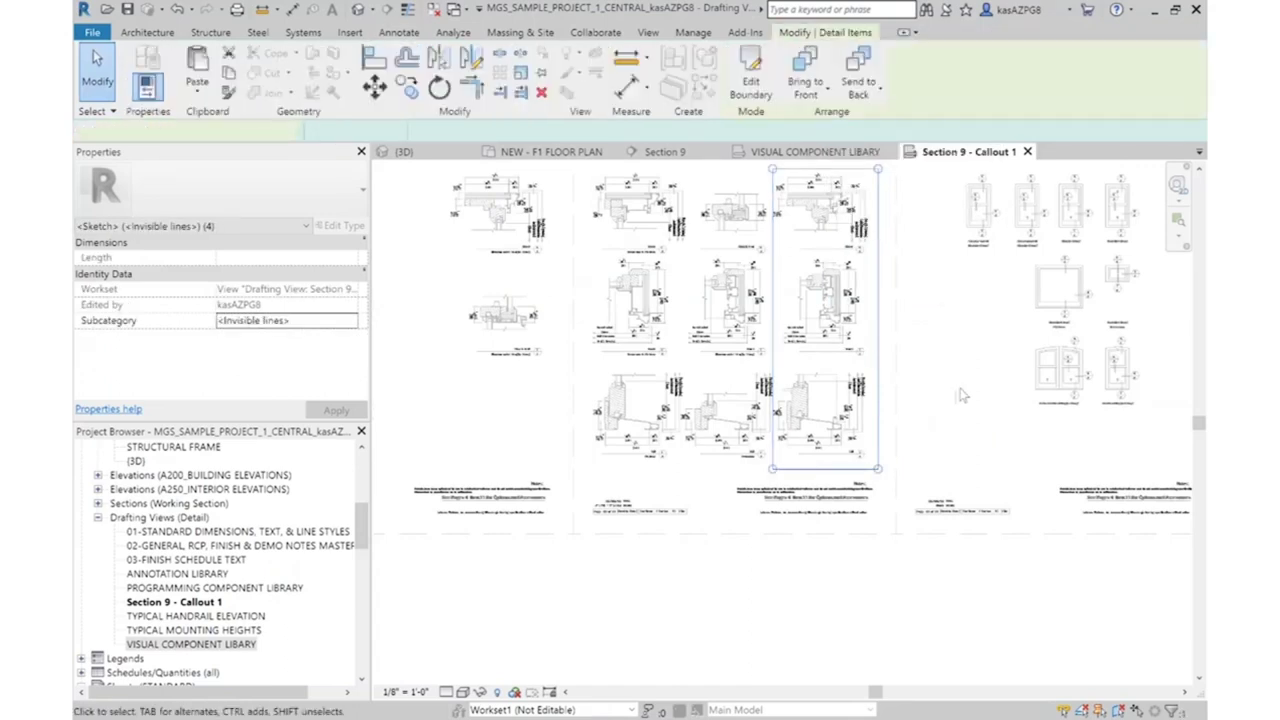
pyautogui.click(962, 391)
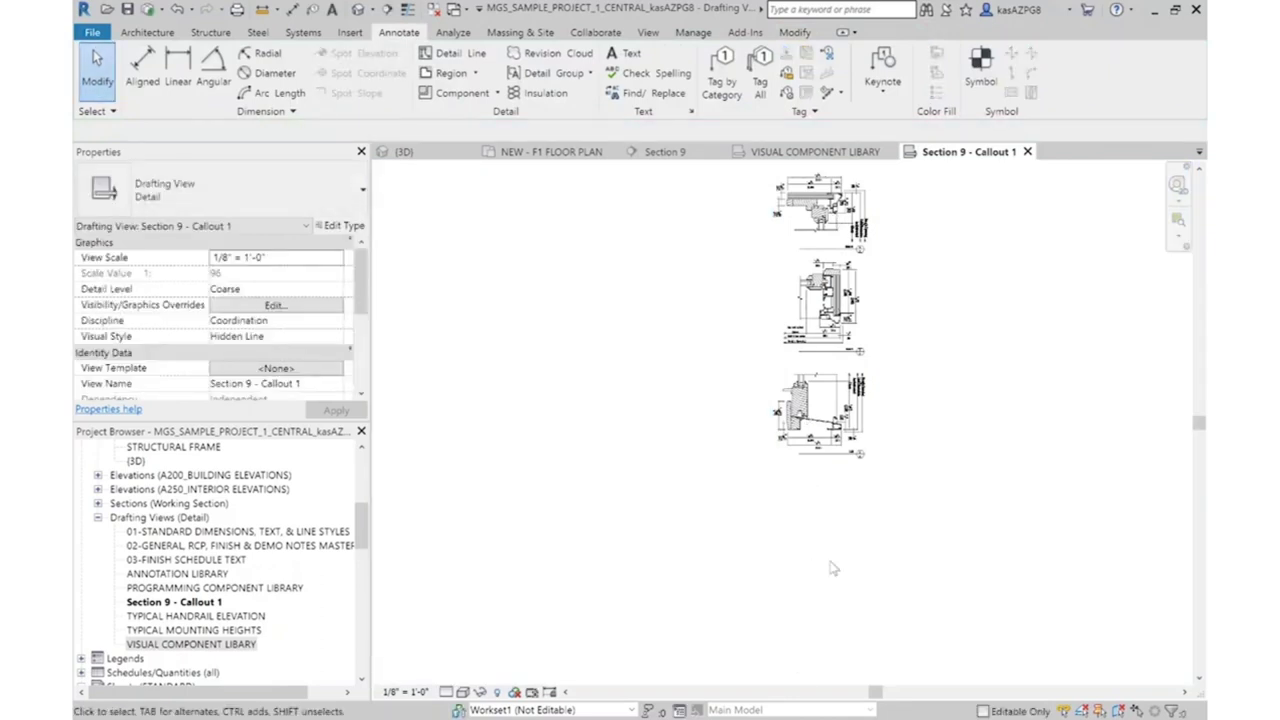
# Query a dimension text in the linked CAD file's Head detail and hide the A-ANNO-DIMS layer in the view
pyautogui.scroll(3, 852, 174)
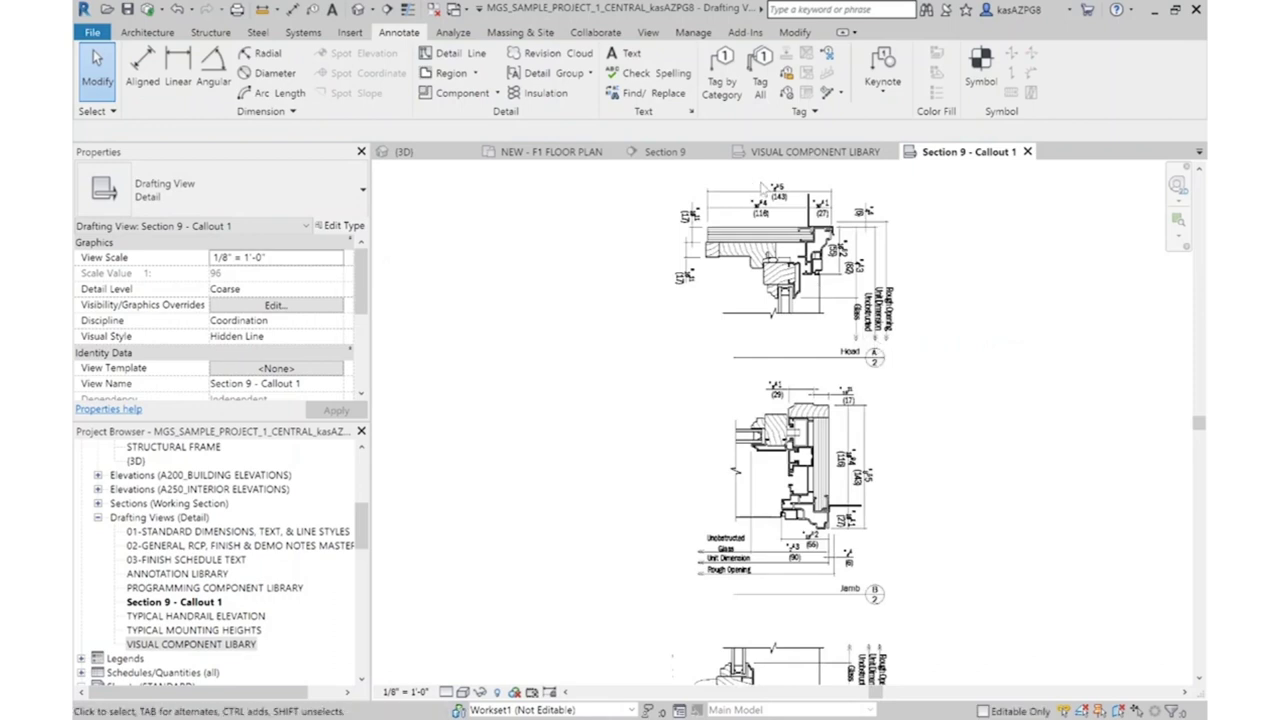
pyautogui.scroll(2, 787, 178)
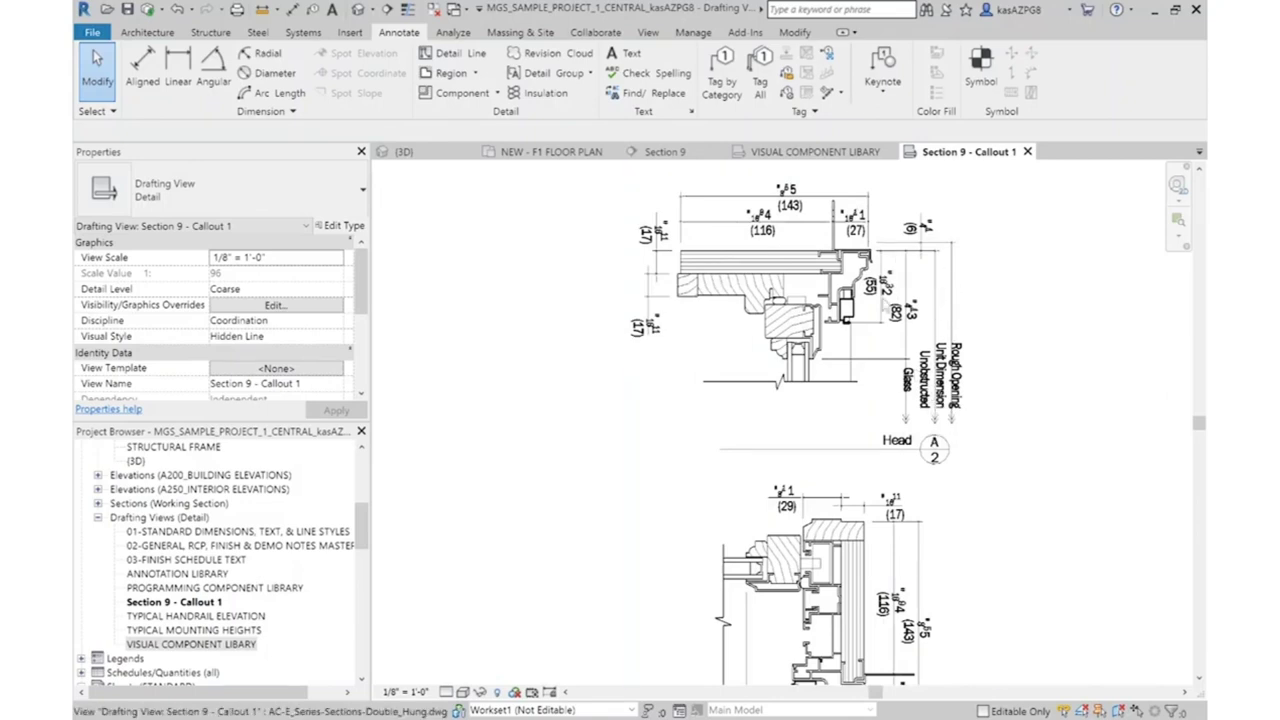
pyautogui.click(886, 306)
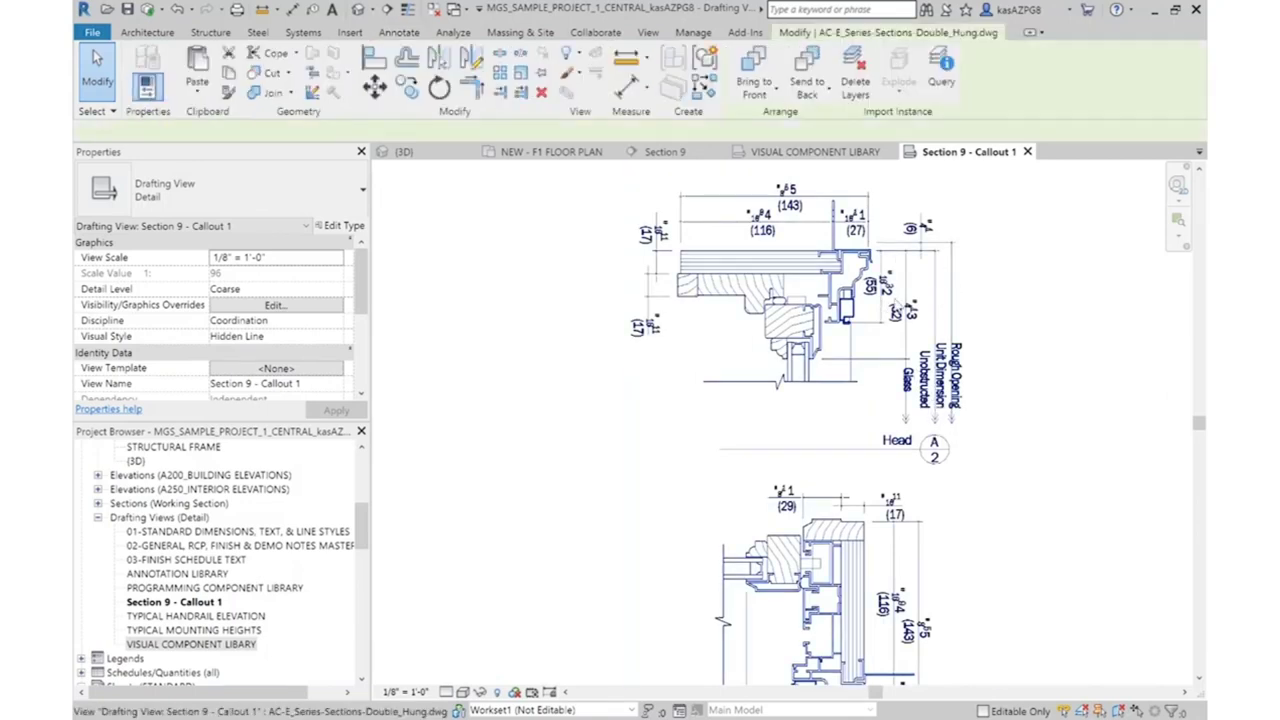
pyautogui.click(946, 62)
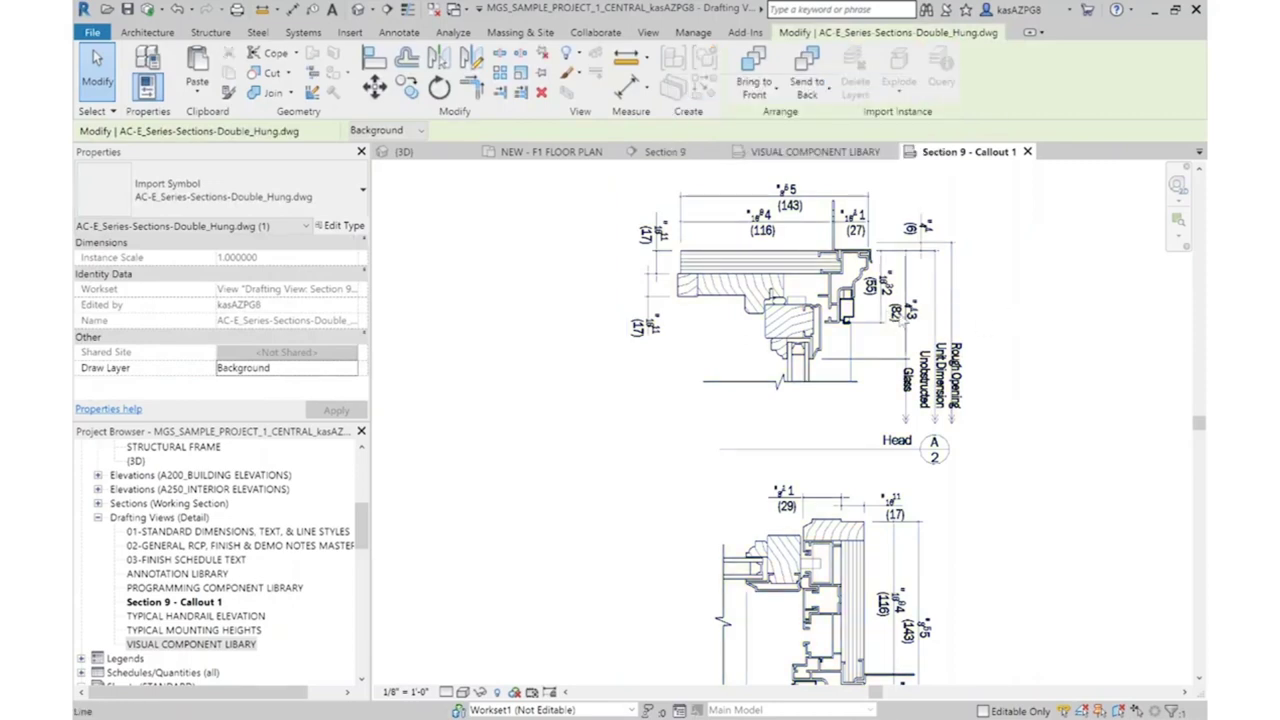
pyautogui.scroll(3, 895, 318)
pyautogui.click(895, 318)
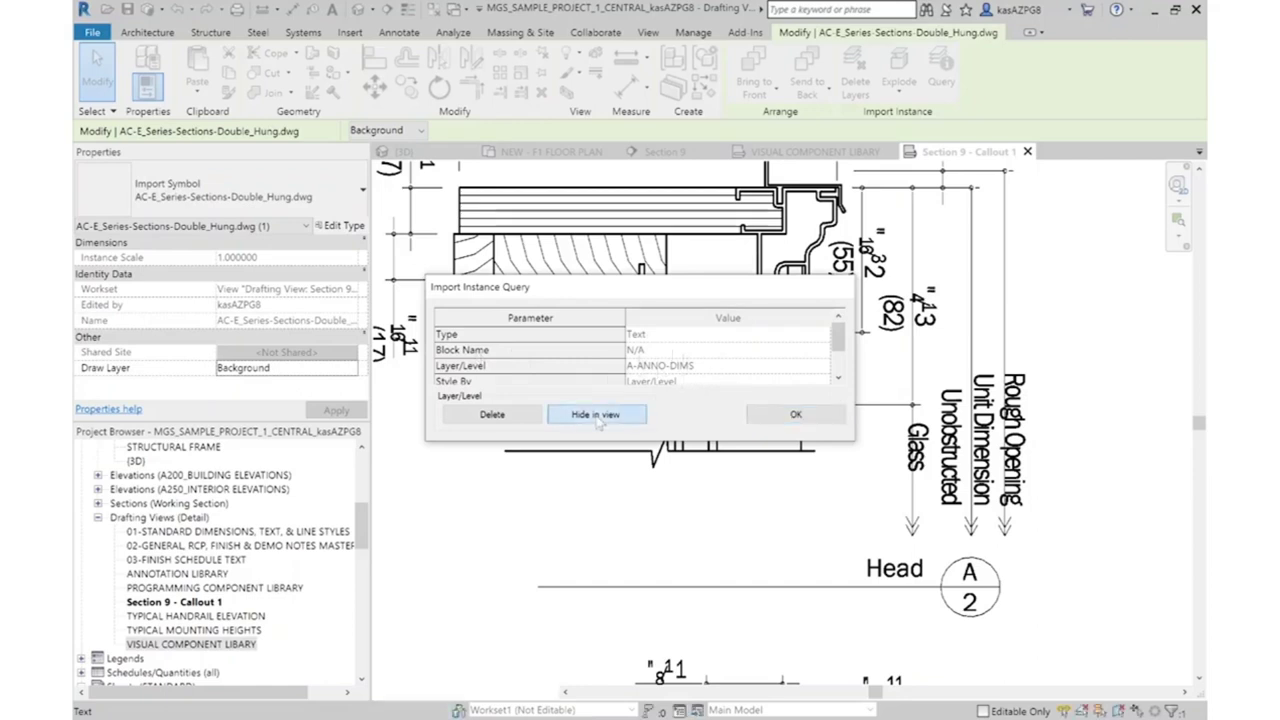
pyautogui.click(595, 414)
pyautogui.scroll(-3, 990, 440)
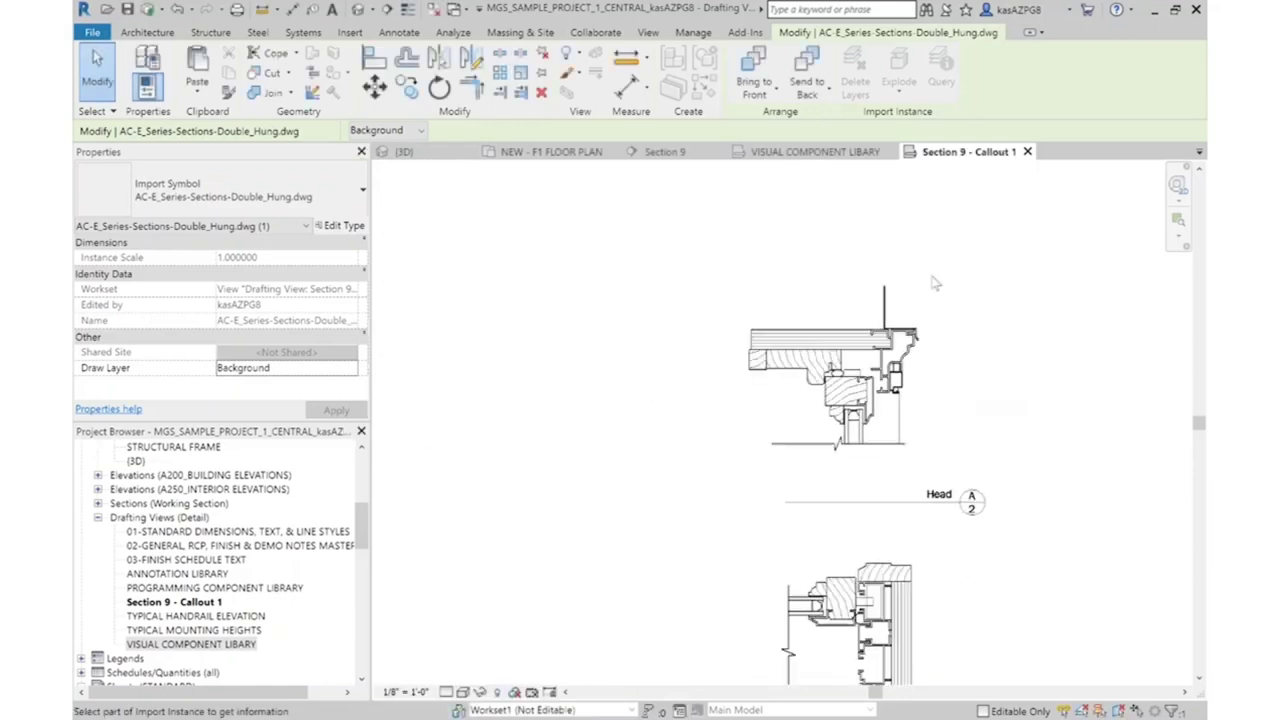
# Query the Head detail's title tag text, hide the A-ANNO-TEXT layer in the view, and exit the query
pyautogui.scroll(-2, 756, 220)
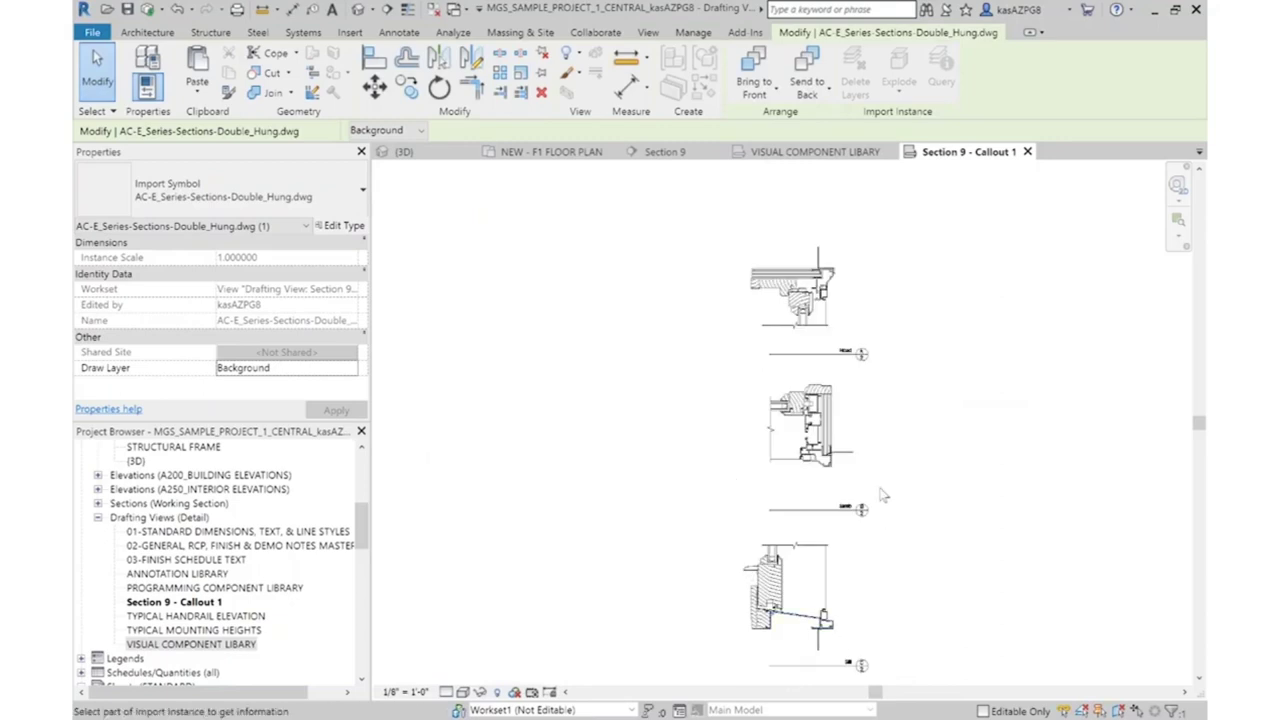
pyautogui.scroll(1, 851, 340)
pyautogui.scroll(2, 851, 340)
pyautogui.scroll(2, 845, 373)
pyautogui.click(876, 380)
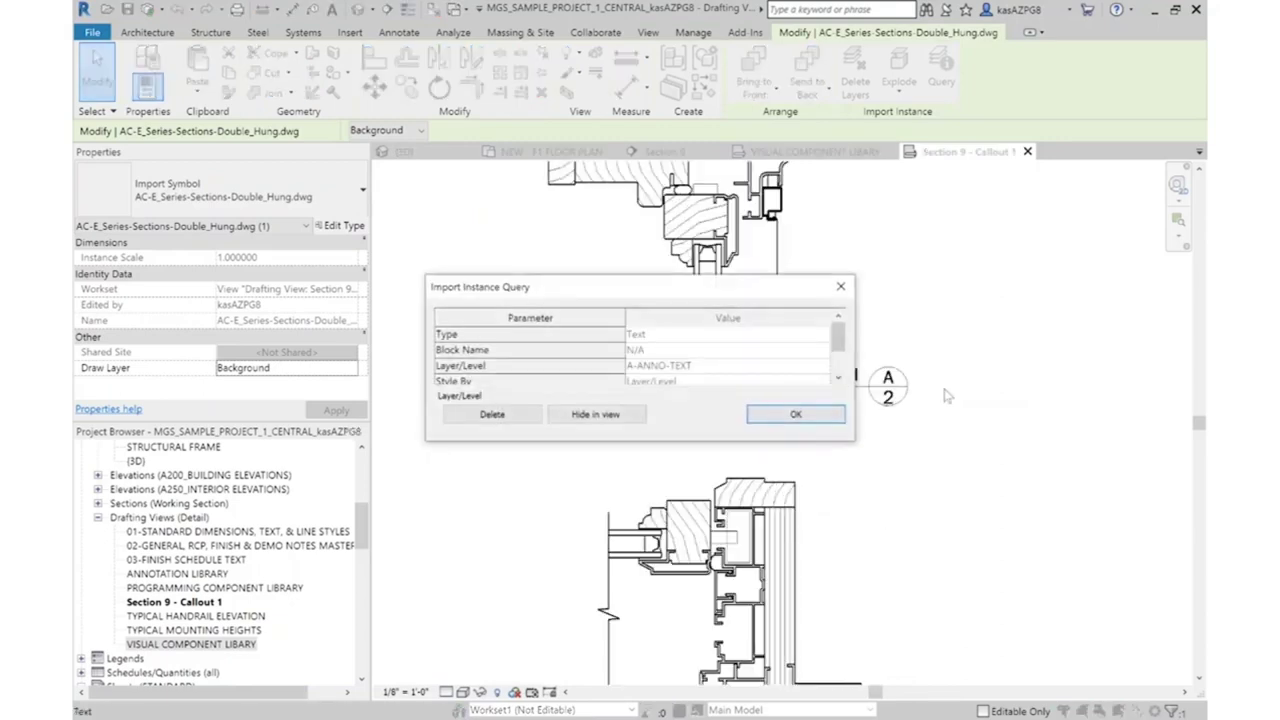
pyautogui.click(622, 412)
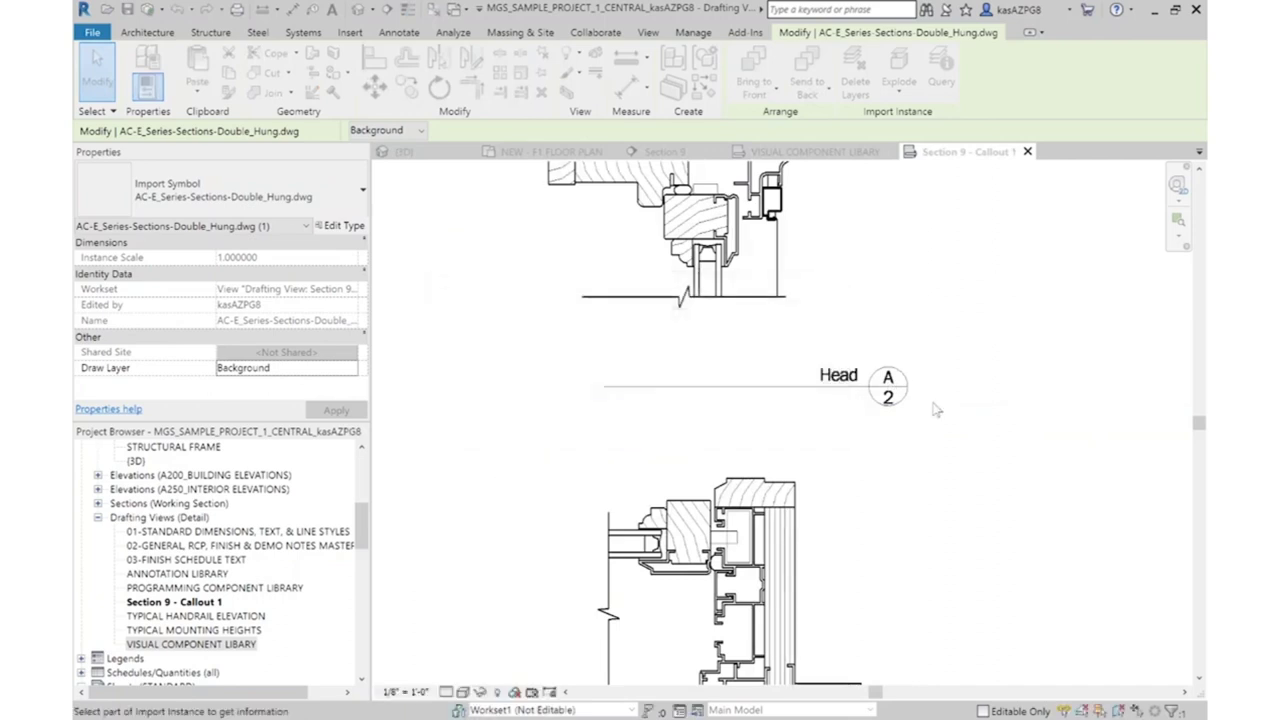
pyautogui.scroll(-5, 840, 375)
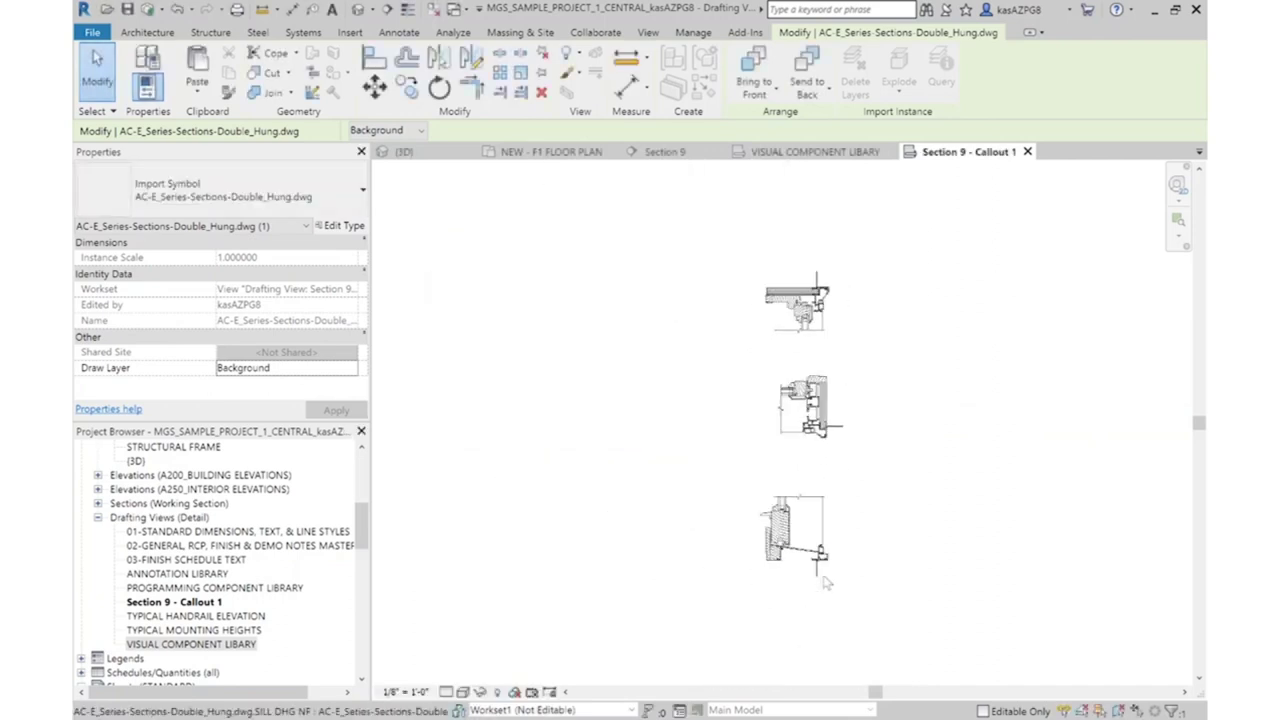
pyautogui.press('Escape')
pyautogui.scroll(3, 937, 340)
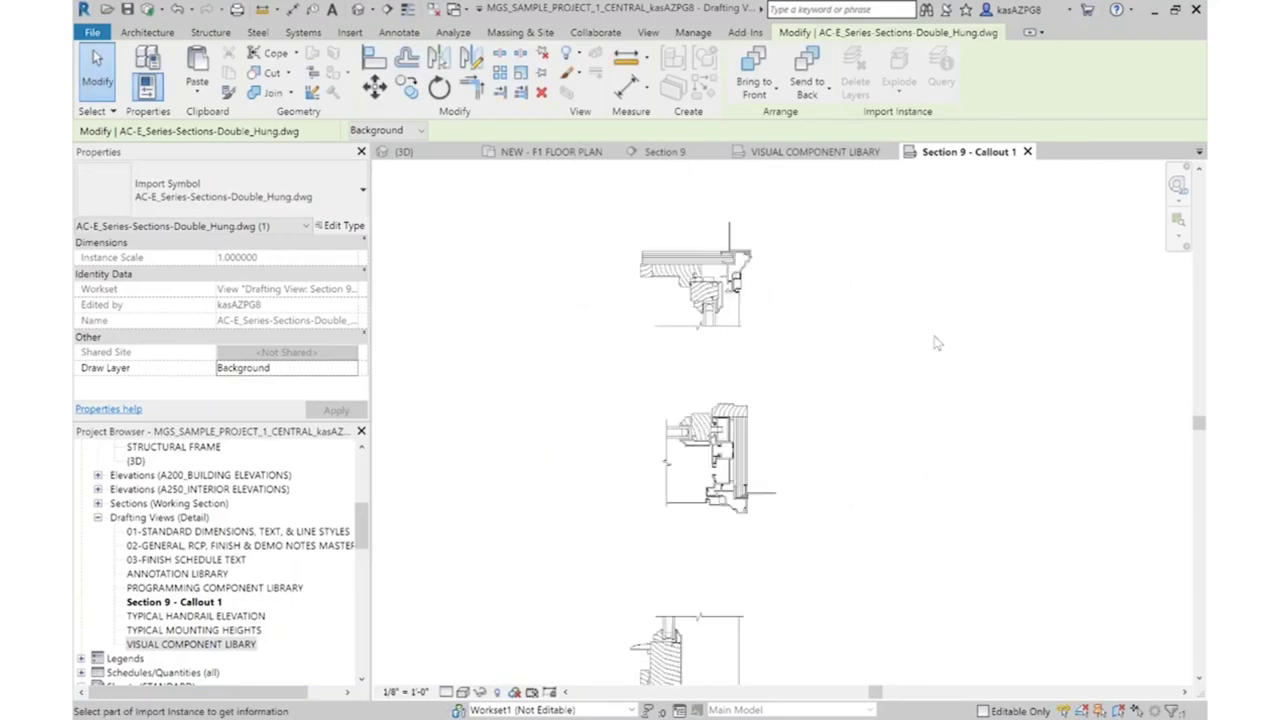
pyautogui.press('Escape')
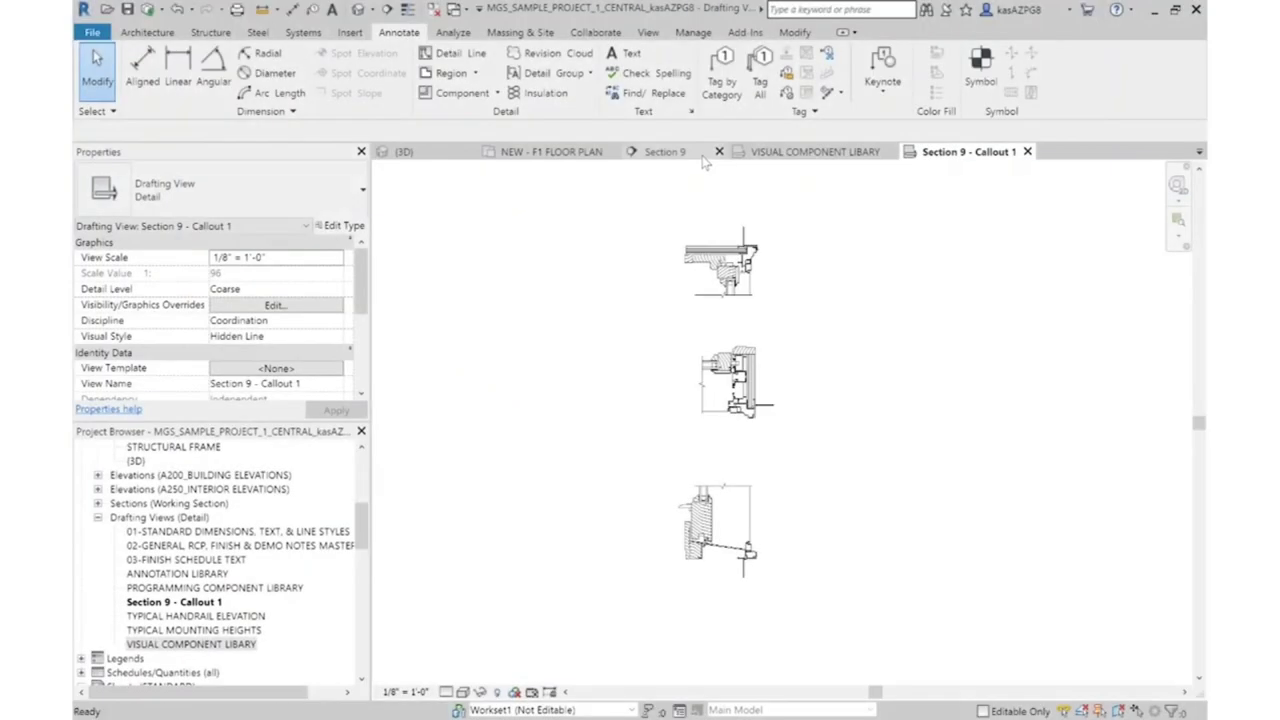
# Return to the Section 9 view with the window head callout
pyautogui.click(690, 152)
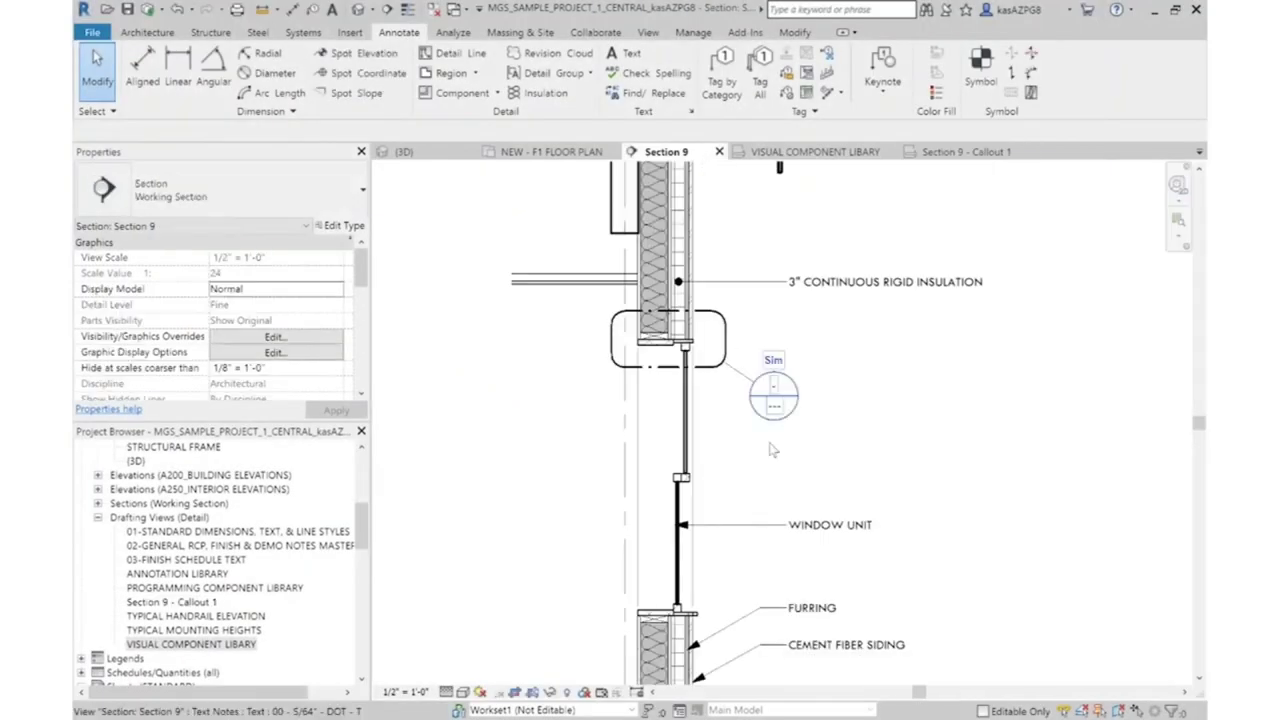
# Stretch the window head callout boundary in Section 9 down past the sill and narrow it slightly on the interior side
pyautogui.click(727, 345)
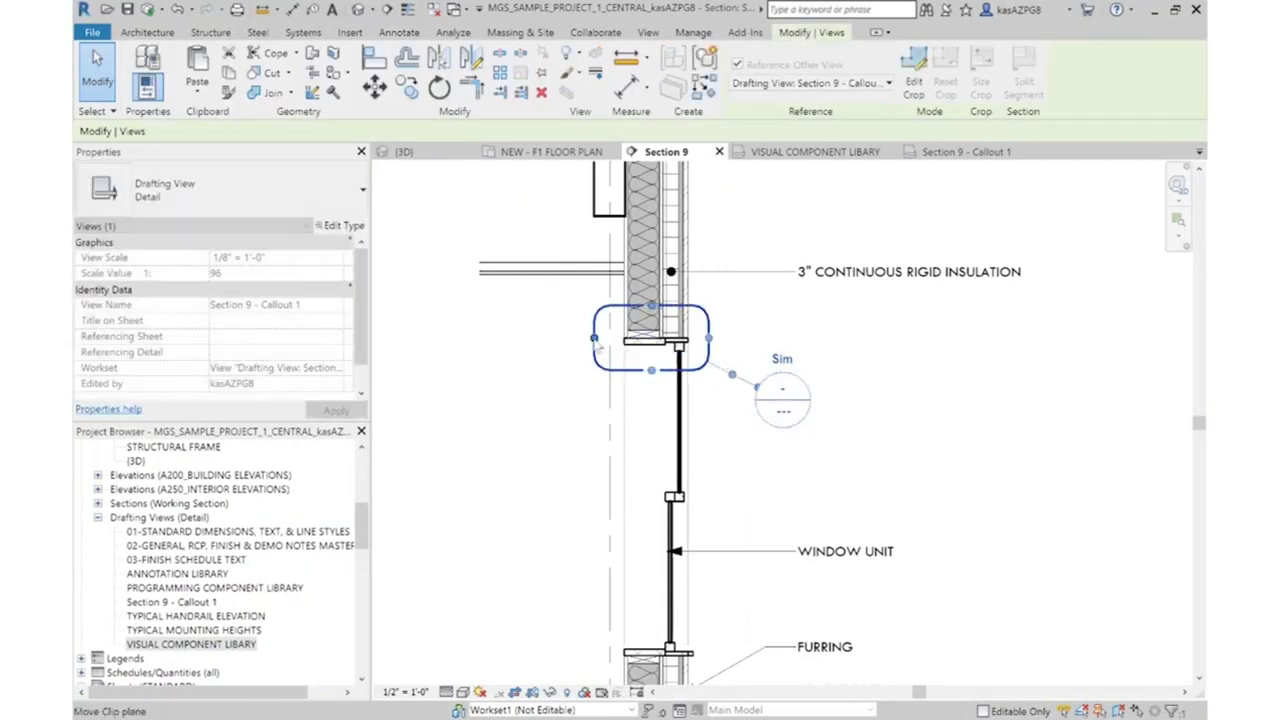
pyautogui.moveTo(594, 338); pyautogui.dragTo(604, 338)
pyautogui.scroll(-2, 656, 373)
pyautogui.moveTo(656, 372); pyautogui.dragTo(638, 573)
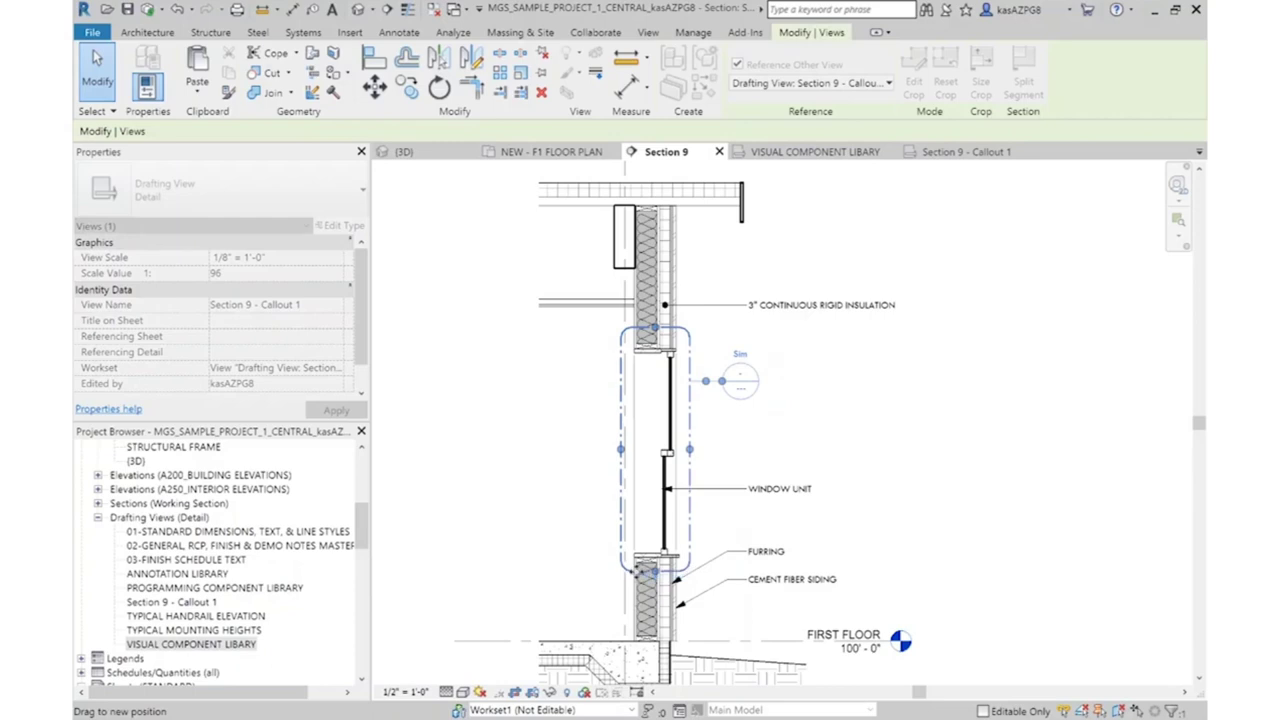
pyautogui.click(895, 405)
pyautogui.scroll(2, 740, 360)
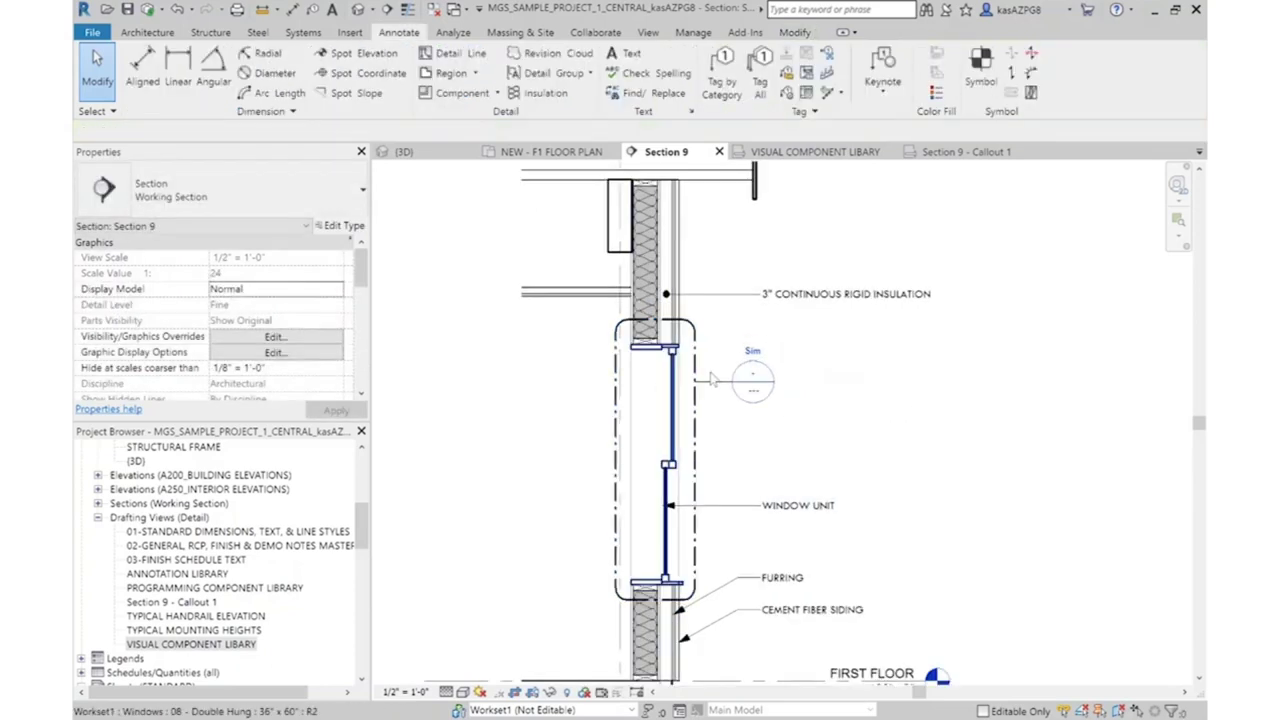
# Return to the Section 9 - Callout 1 drafting view and inspect the linked double-hung window details and the link's extents
pyautogui.click(965, 152)
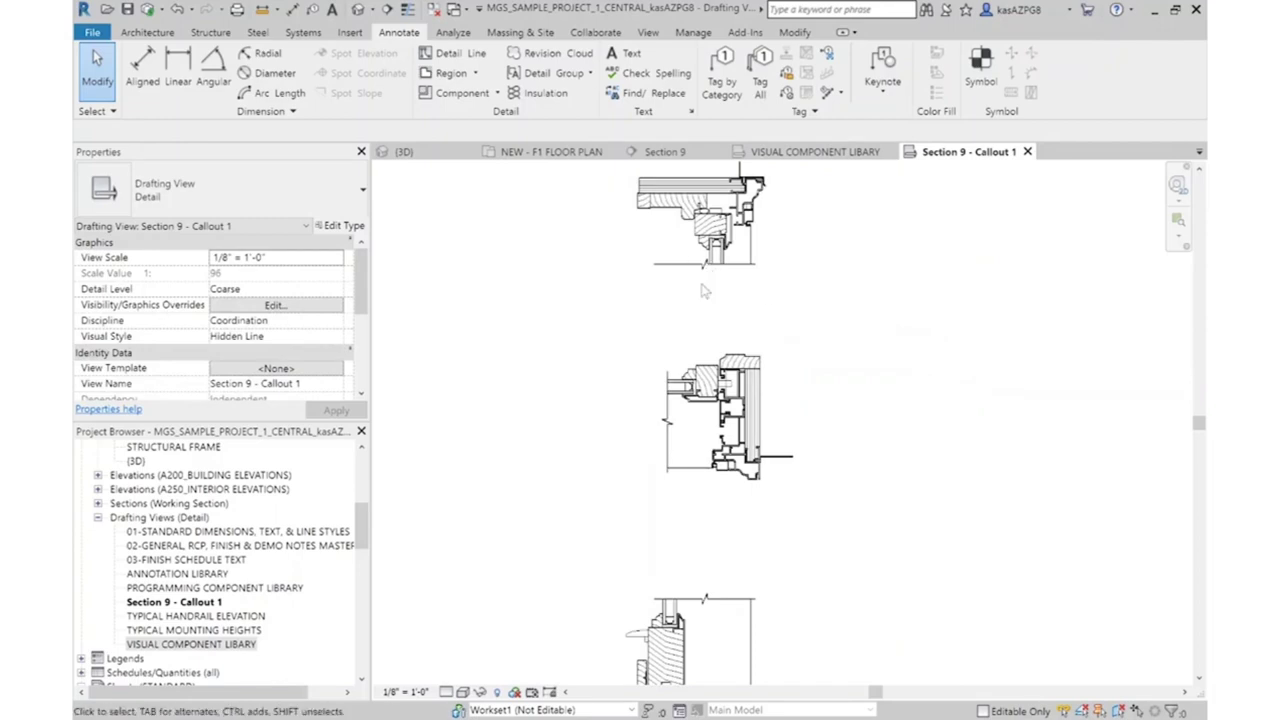
pyautogui.scroll(-1, 725, 302)
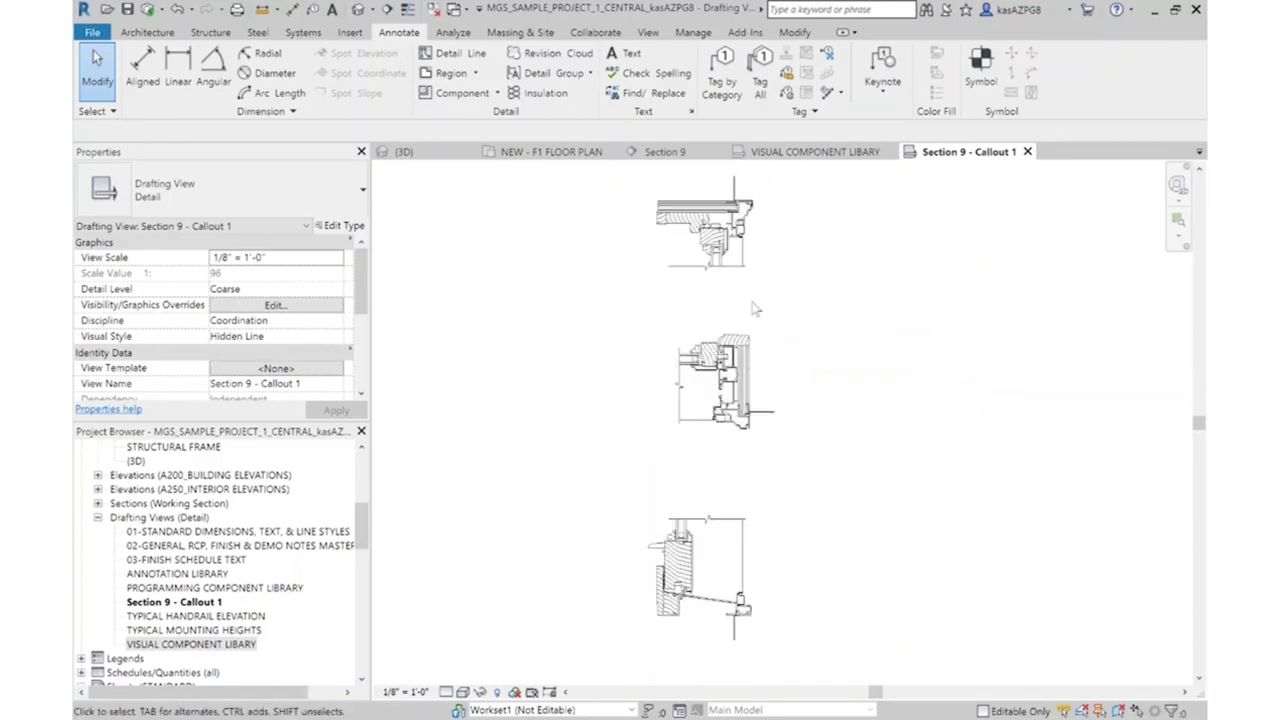
pyautogui.scroll(4, 797, 211)
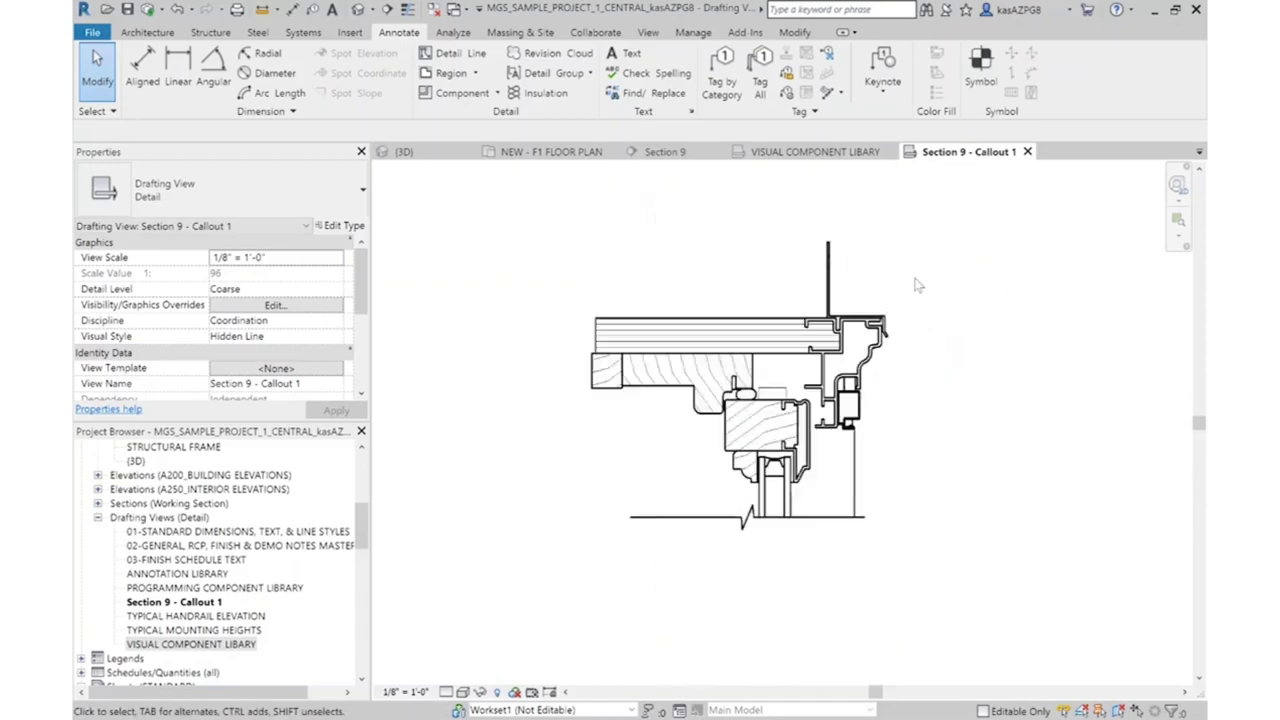
pyautogui.scroll(-1, 773, 301)
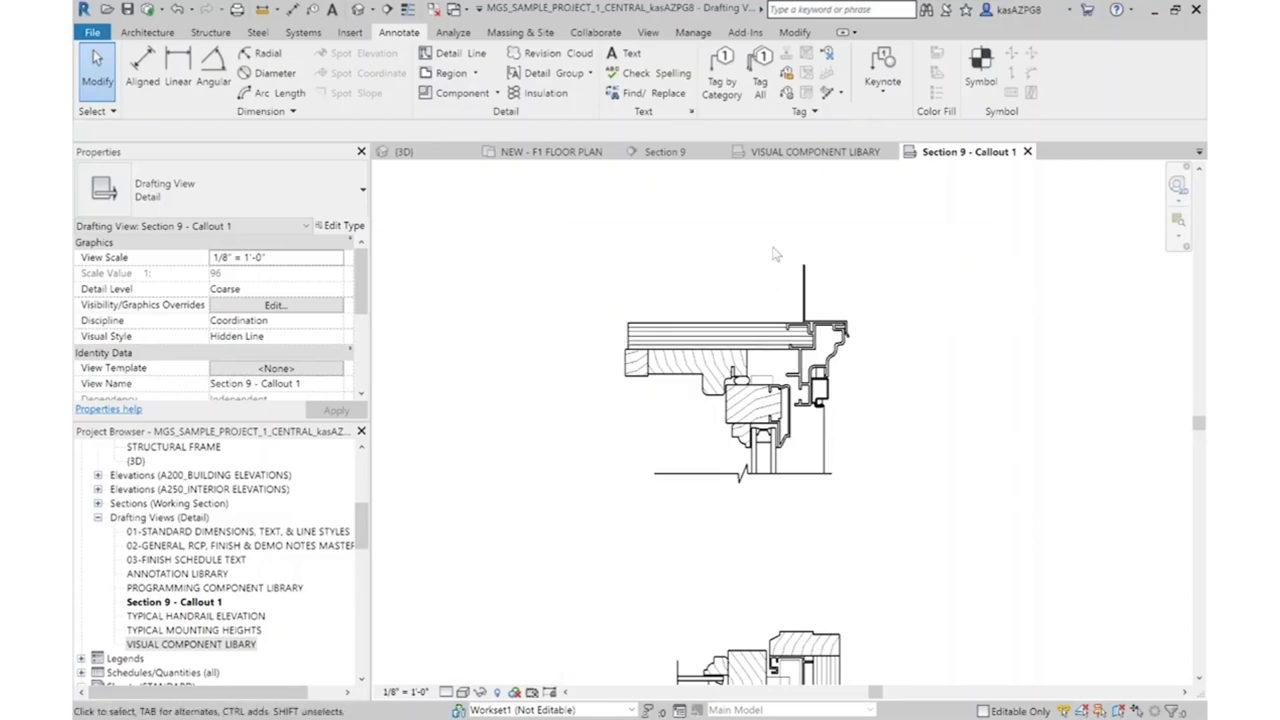
pyautogui.click(720, 214)
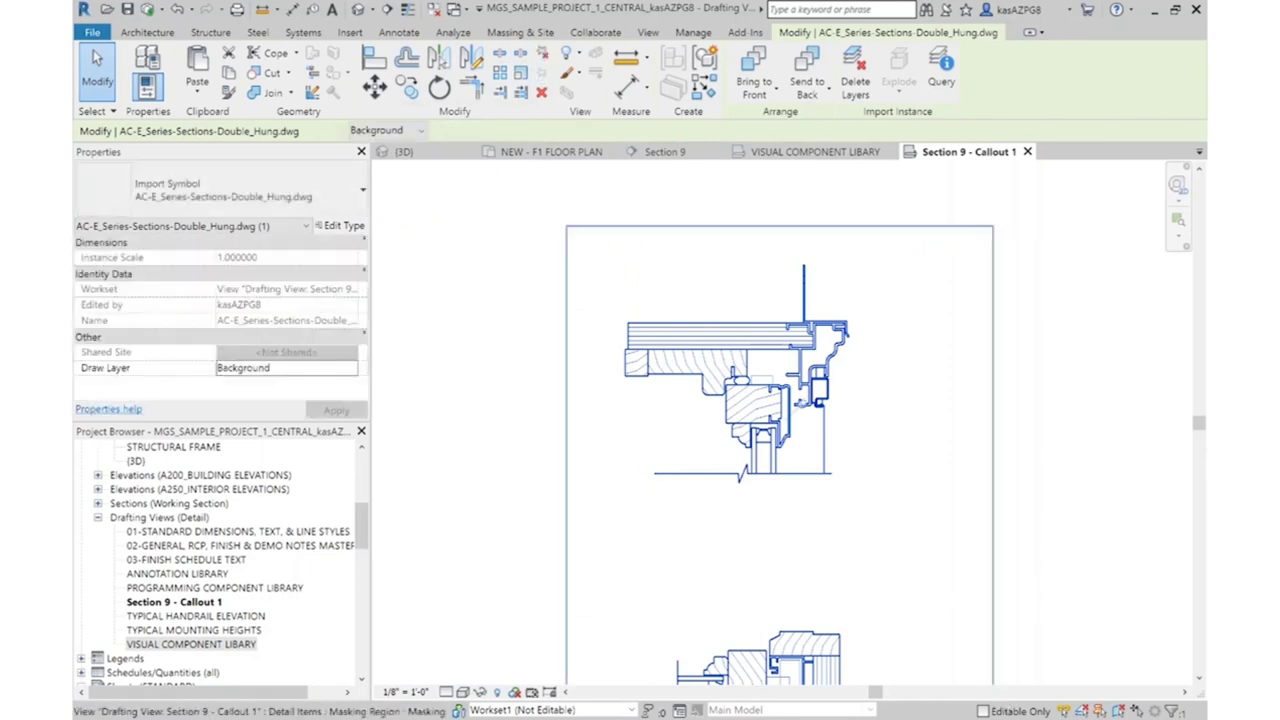
pyautogui.click(684, 407)
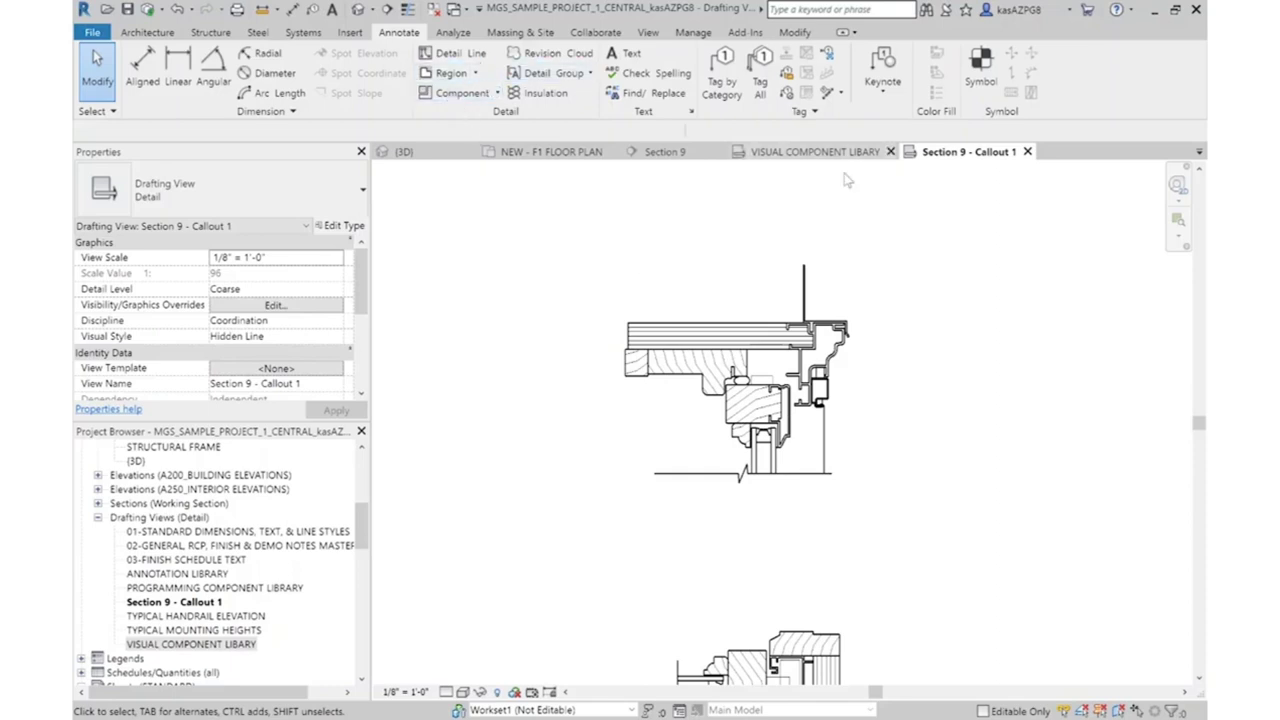
# Set the drafting view's scale to 3" = 1'-0" and review the head detail's linework
pyautogui.scroll(3, 679, 302)
pyautogui.click(405, 691)
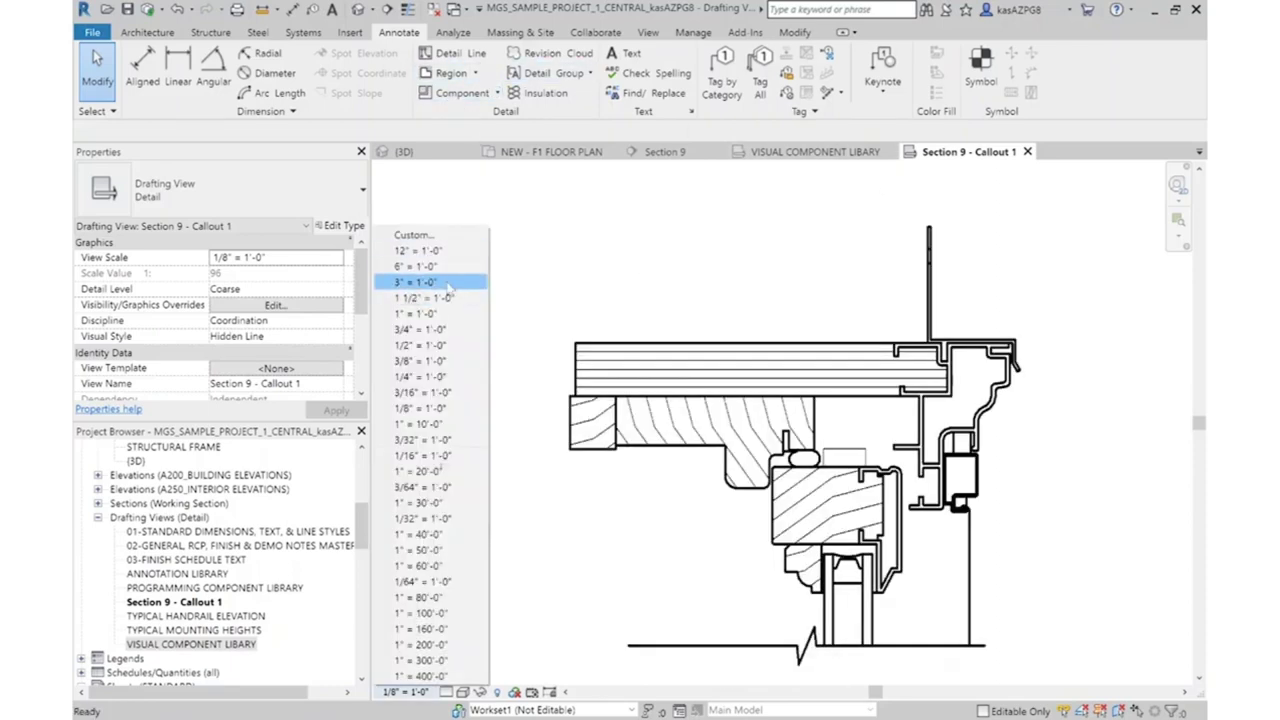
pyautogui.click(447, 284)
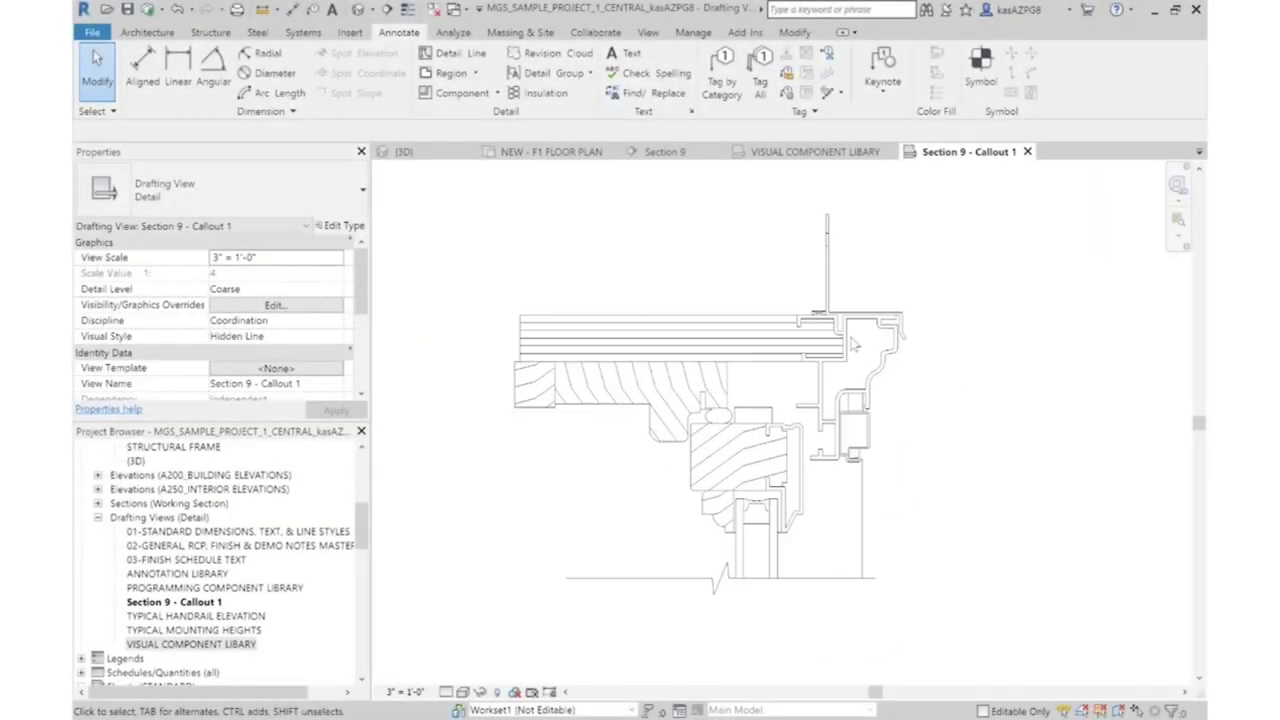
pyautogui.scroll(2, 808, 314)
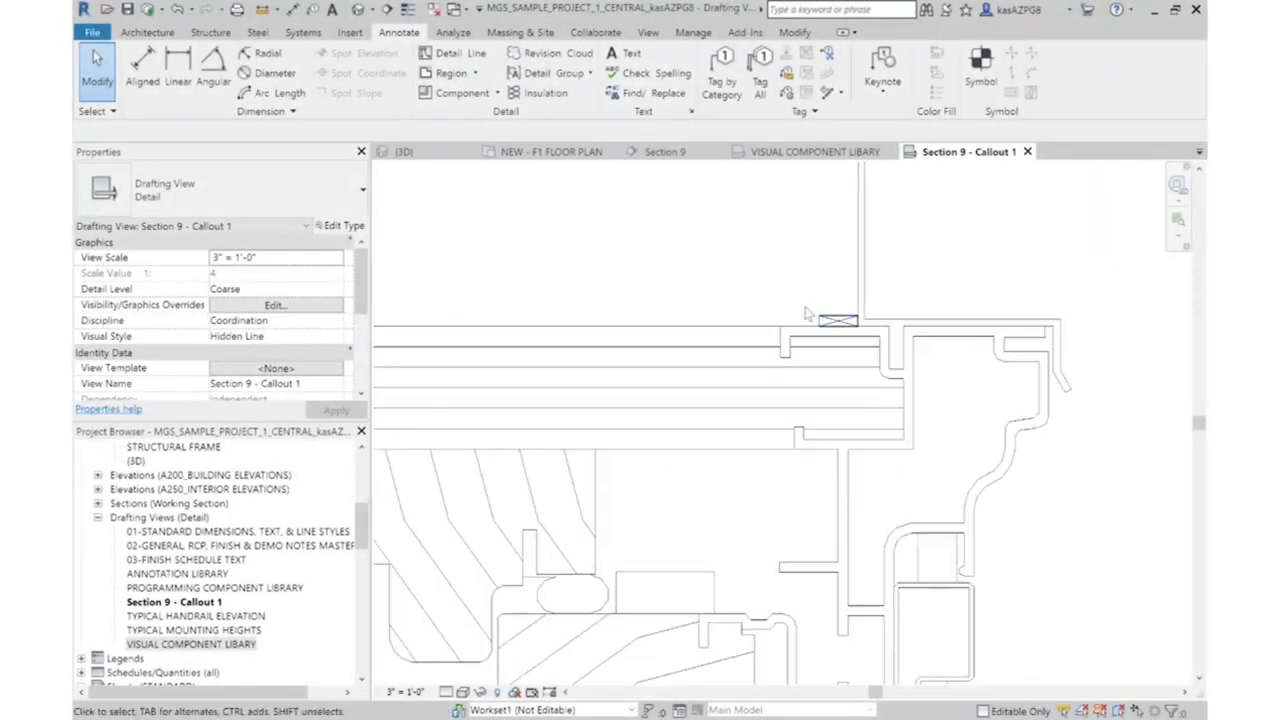
pyautogui.scroll(-3, 850, 400)
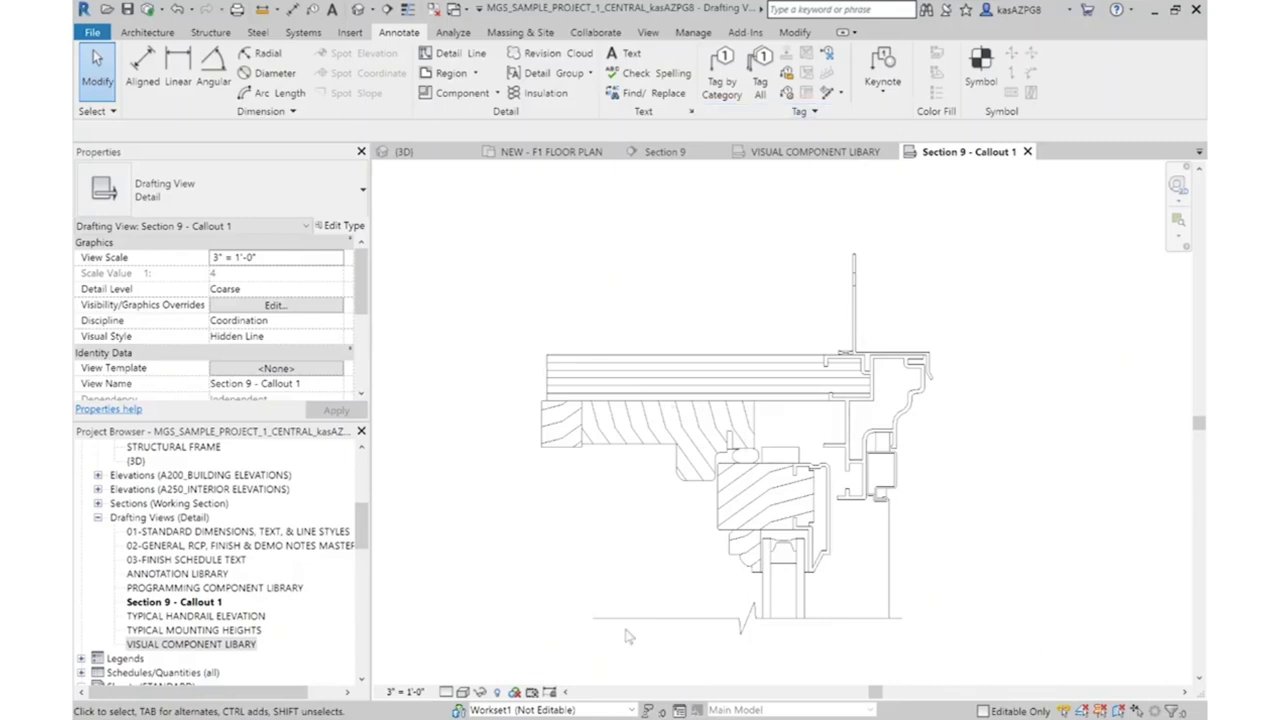
pyautogui.scroll(1, 884, 392)
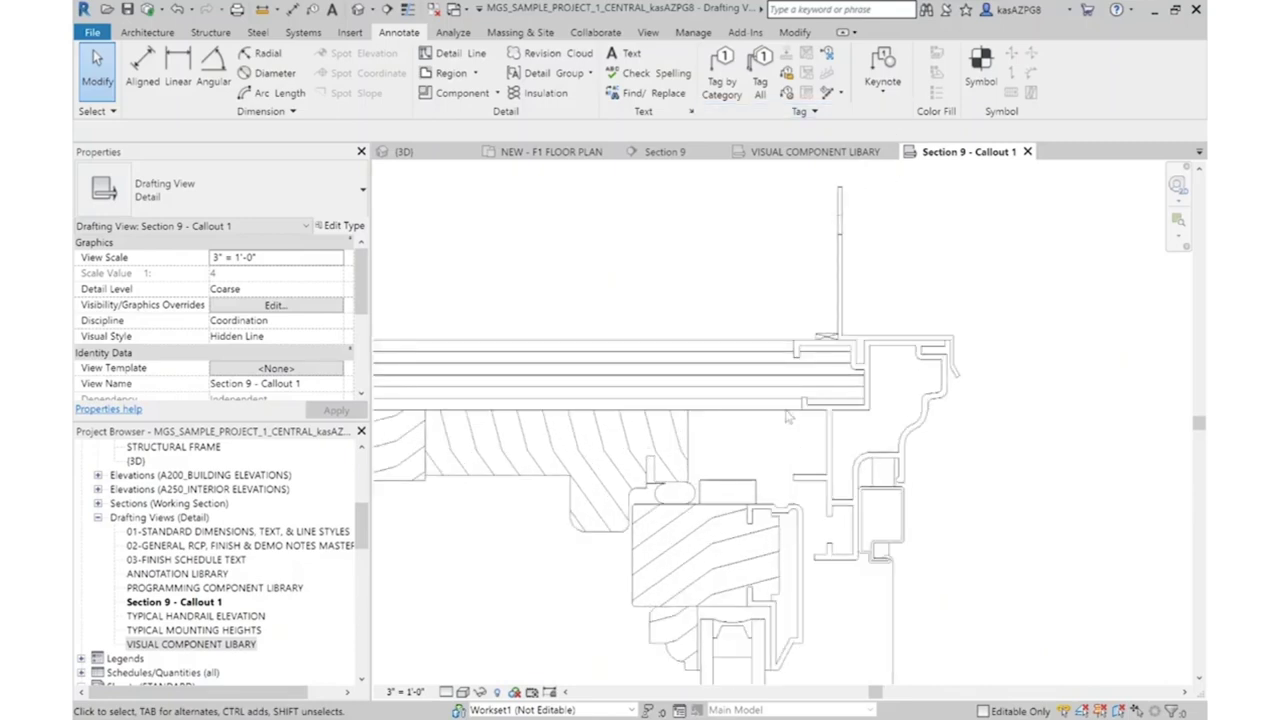
pyautogui.scroll(-3, 811, 385)
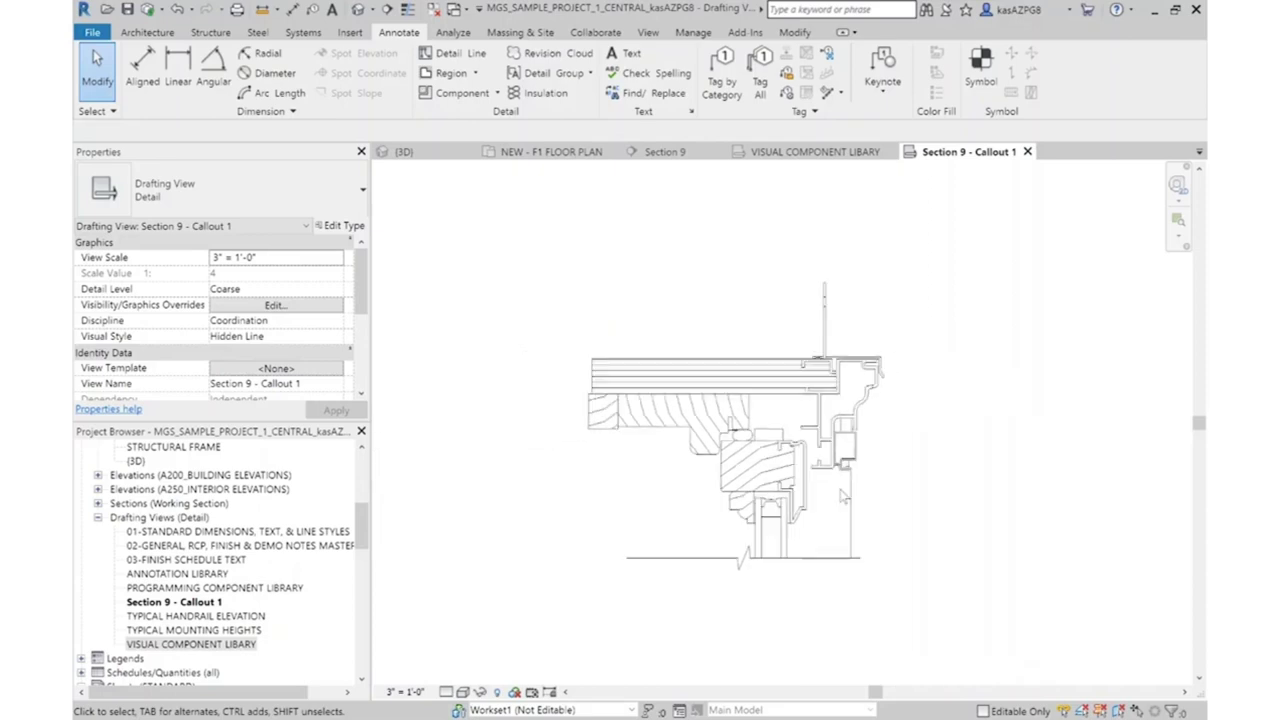
pyautogui.scroll(2, 781, 402)
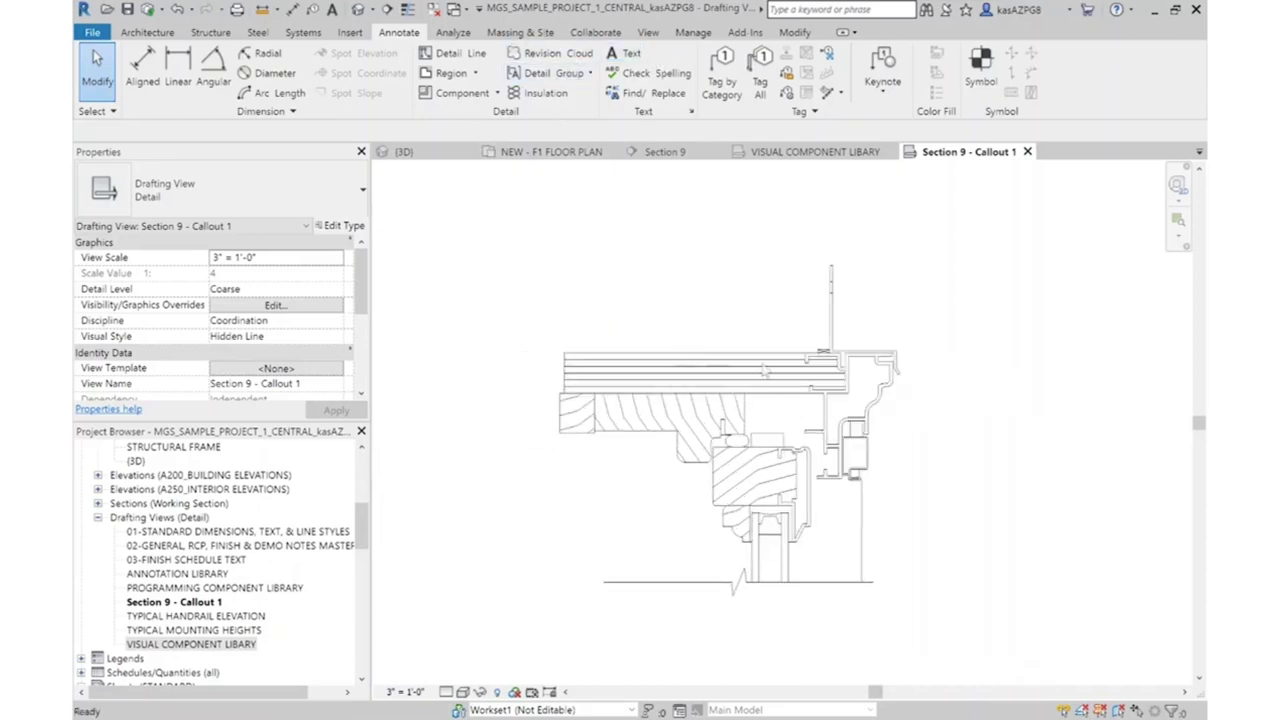
pyautogui.scroll(2, 598, 200)
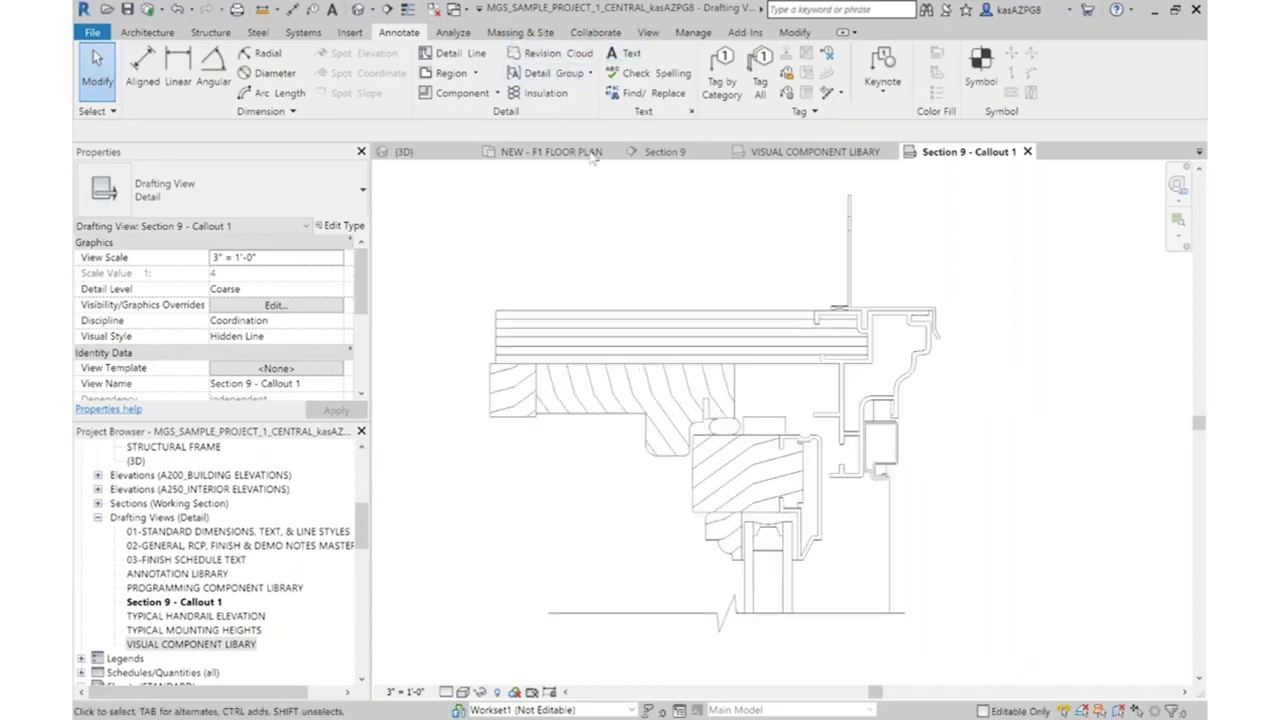
# Place an aligned dimension across the outer faces of the insulated glass unit in the head detail
pyautogui.click(142, 70)
pyautogui.scroll(3, 770, 603)
pyautogui.click(829, 606)
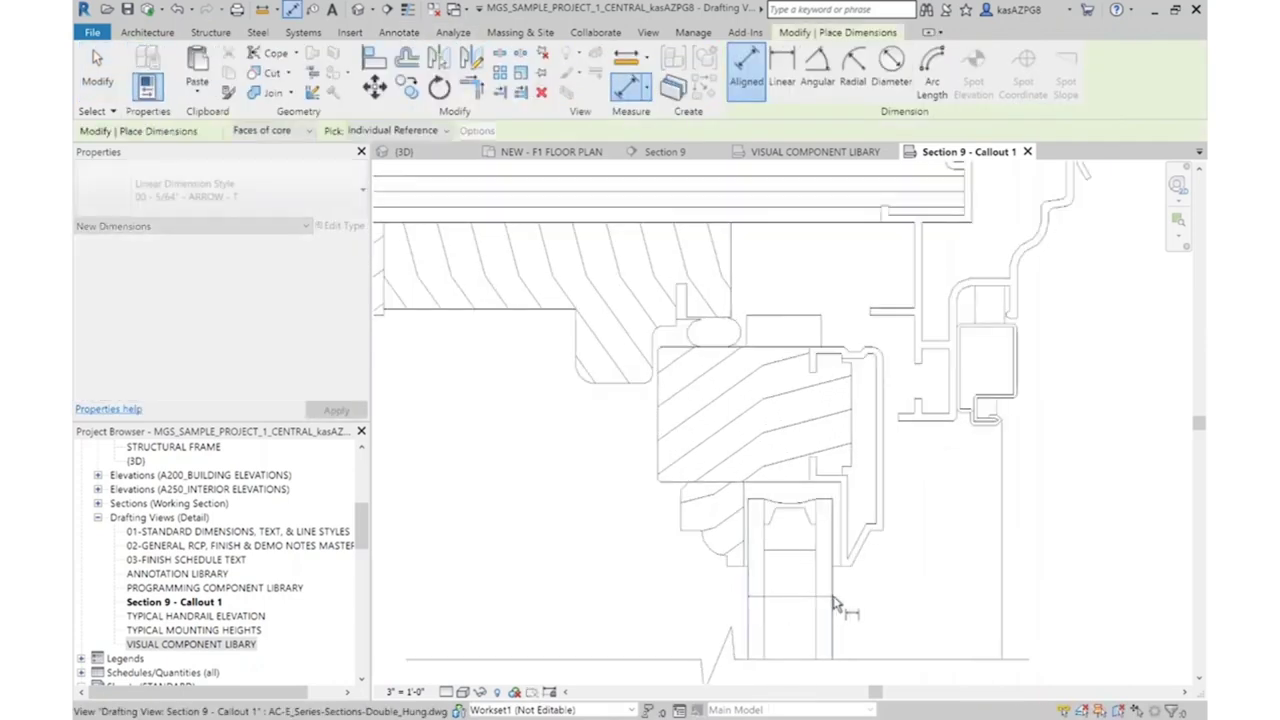
pyautogui.click(820, 608)
pyautogui.scroll(3, 809, 608)
pyautogui.click(790, 612)
pyautogui.scroll(3, 790, 612)
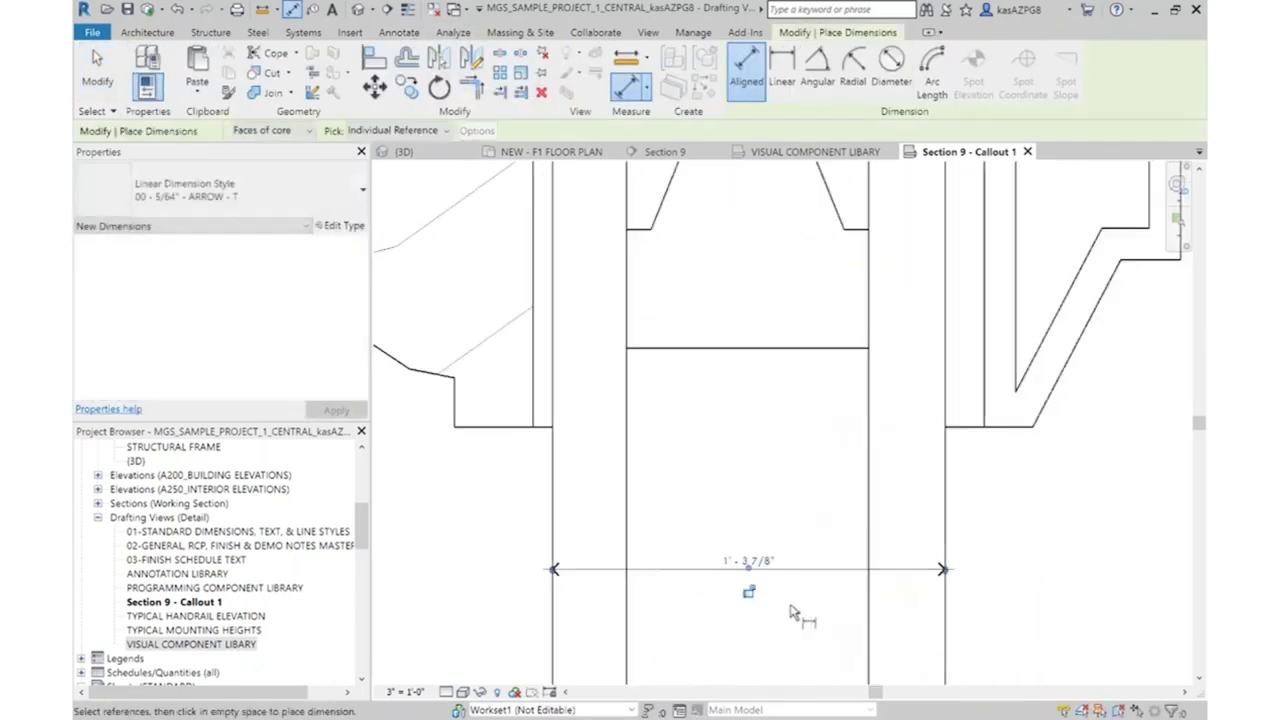
pyautogui.press('Escape')
pyautogui.press('Escape')
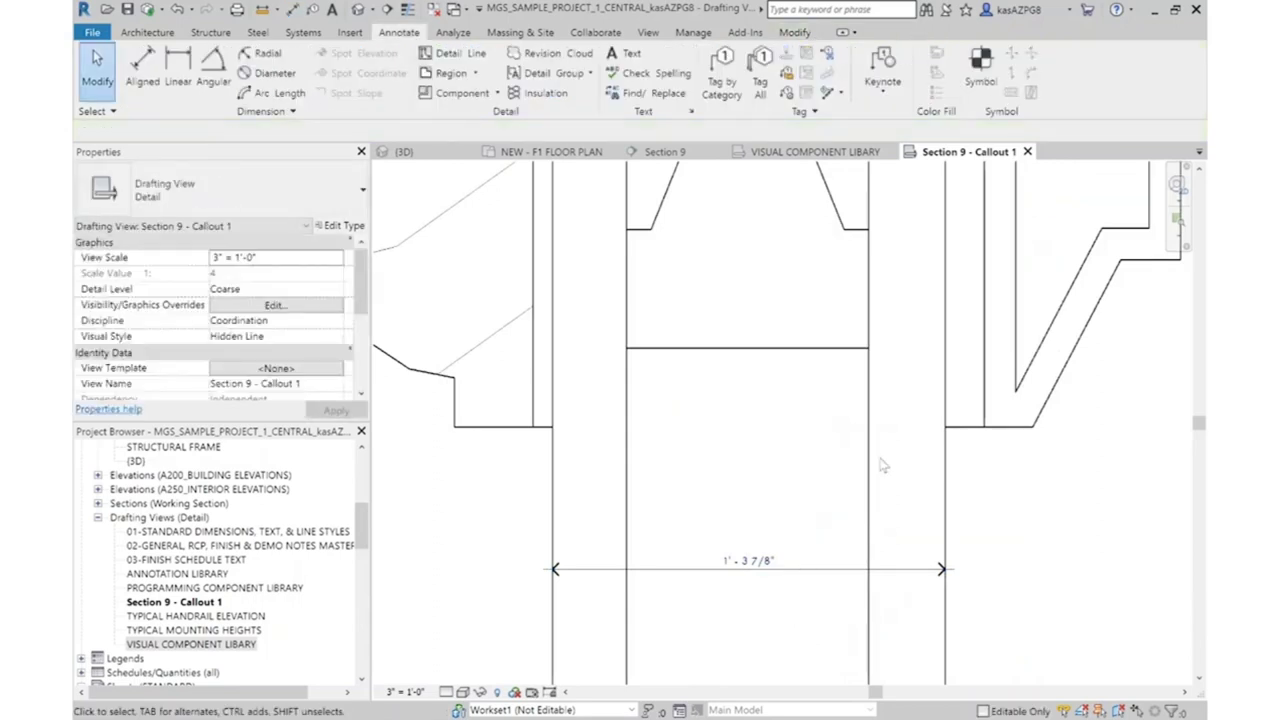
pyautogui.scroll(2, 778, 600)
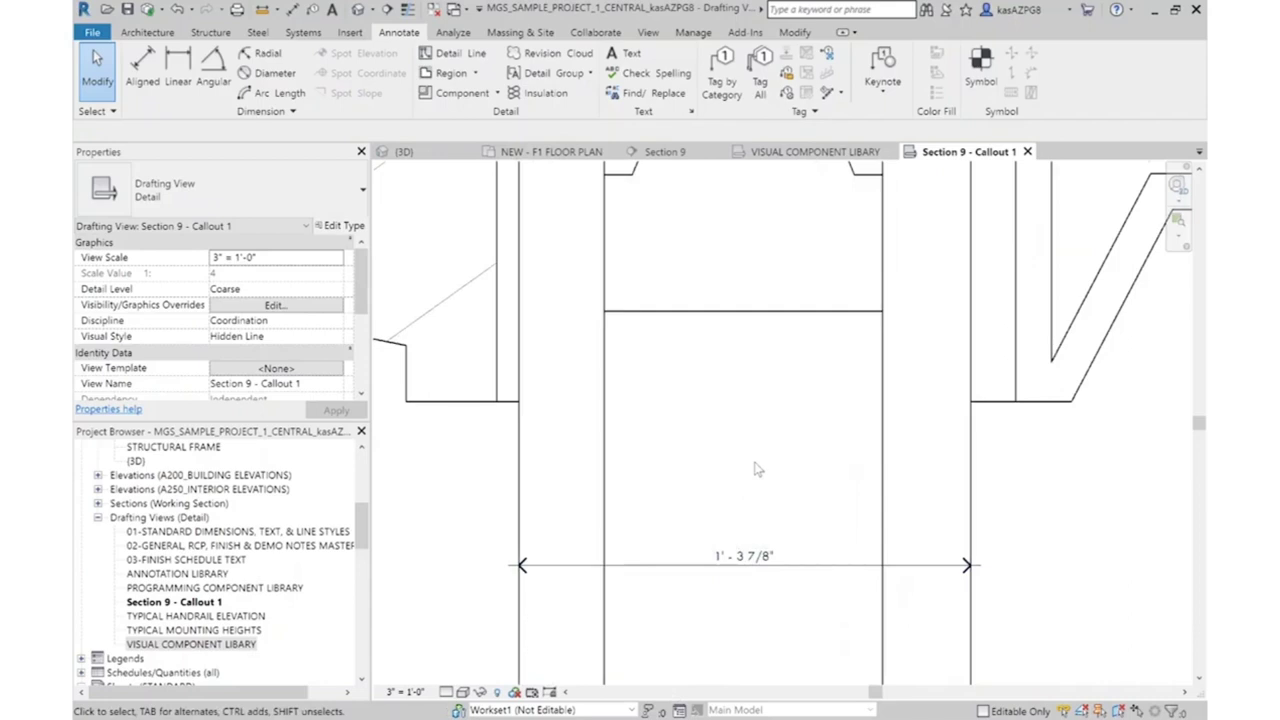
# Draw a vertical detail line along the glass unit's interior face and offset a copy 1" toward the exterior face
pyautogui.scroll(-2, 758, 469)
pyautogui.click(790, 355)
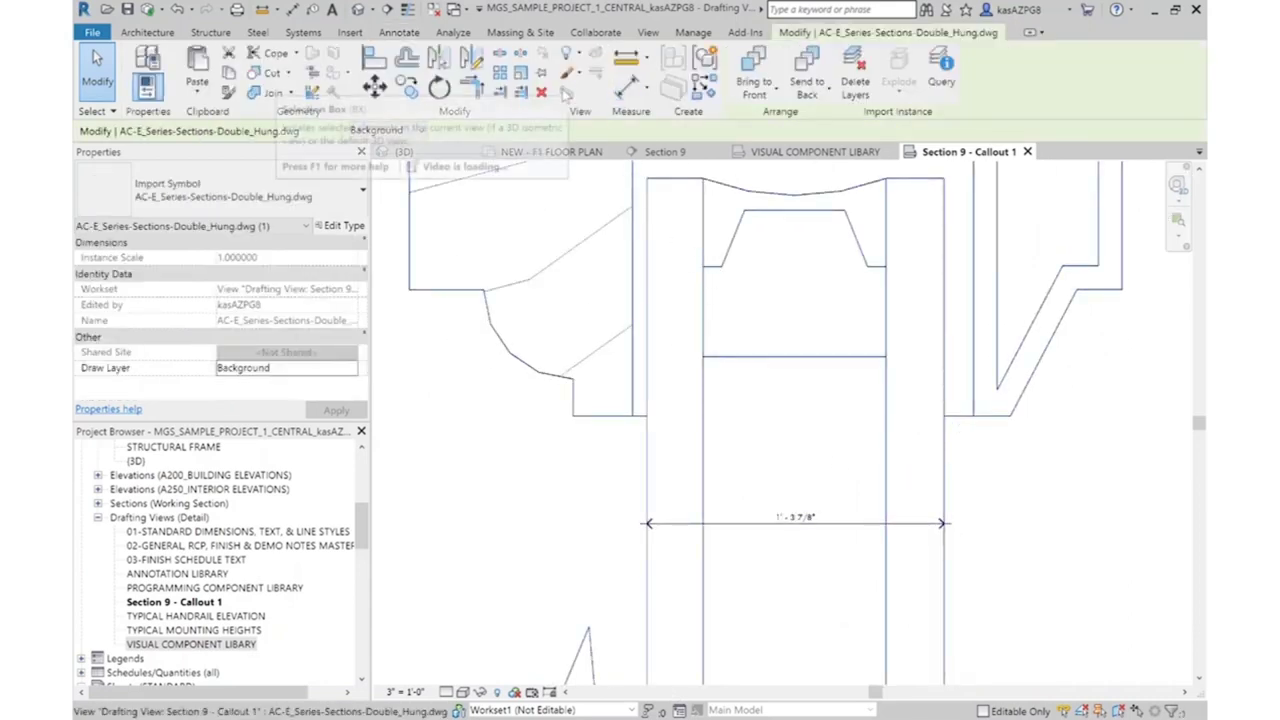
pyautogui.click(400, 32)
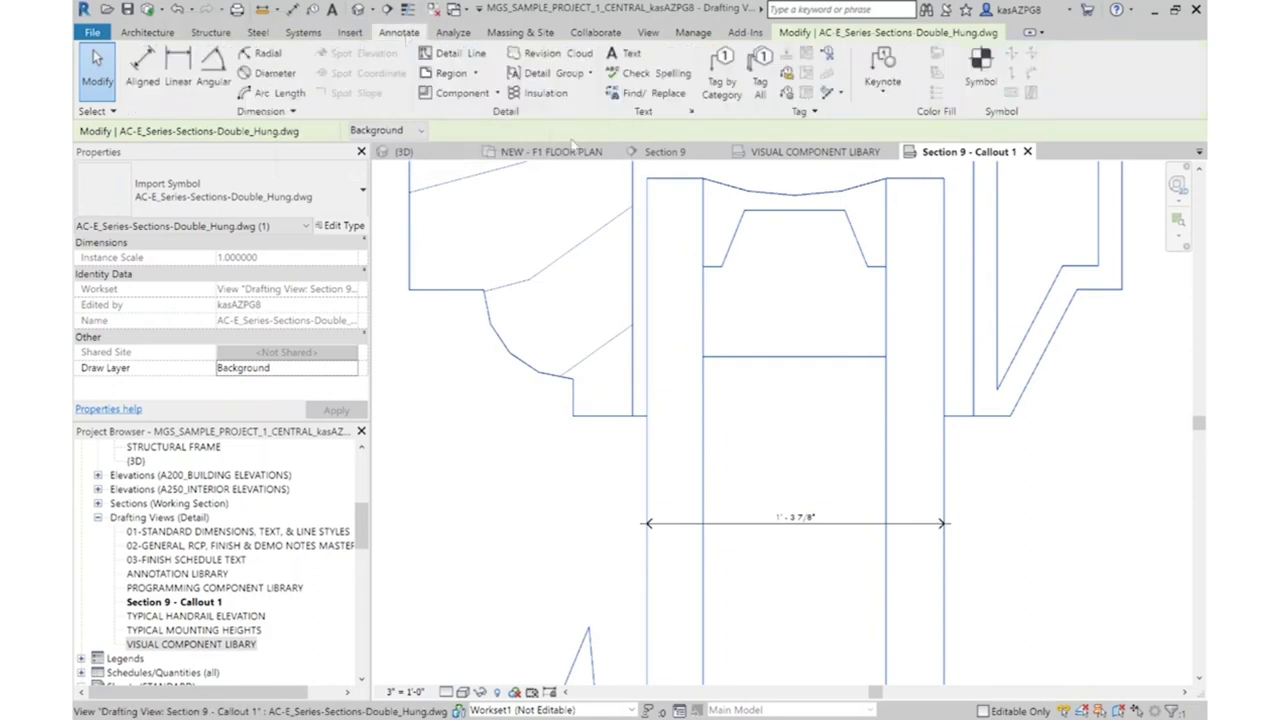
pyautogui.click(466, 63)
pyautogui.click(647, 415)
pyautogui.click(647, 635)
pyautogui.press('Escape')
pyautogui.press('Escape')
pyautogui.click(648, 607)
pyautogui.click(406, 57)
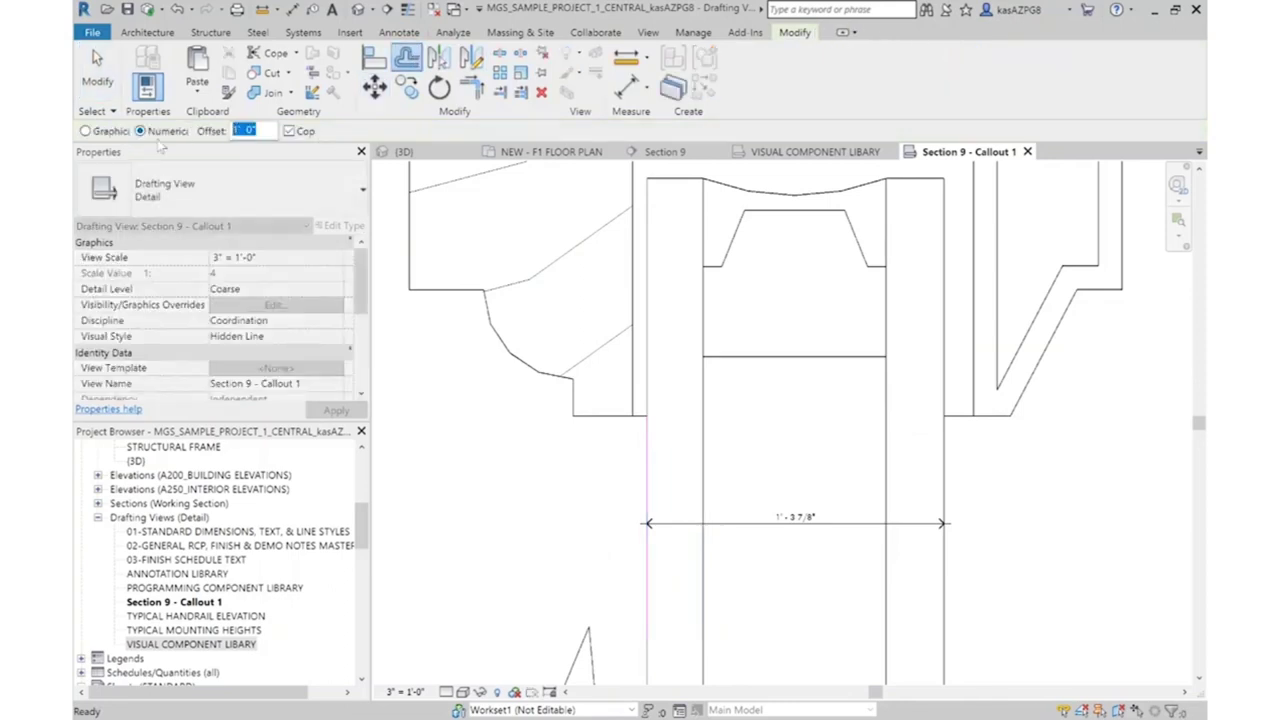
pyautogui.click(655, 551)
pyautogui.press('Escape')
# Scale the linked CAD file graphically from the glass unit's interior face so its full thickness matches the 1" offset line
pyautogui.click(707, 412)
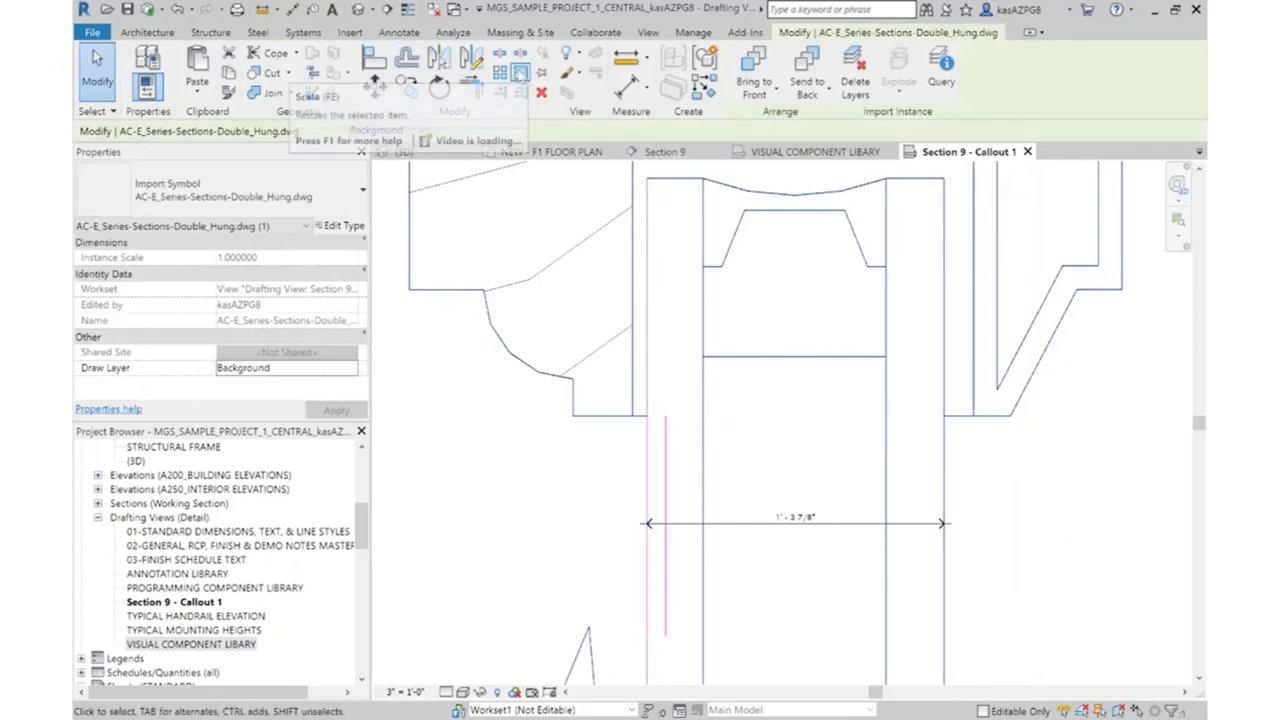
pyautogui.click(520, 73)
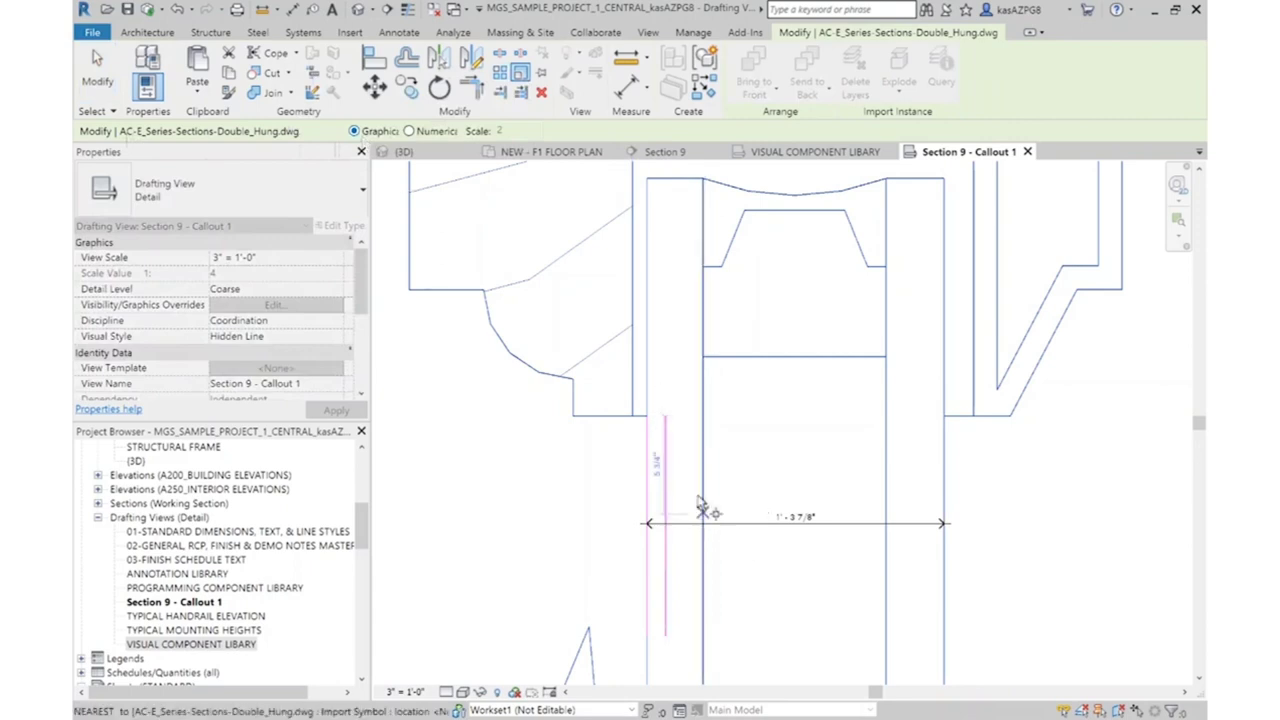
pyautogui.click(648, 418)
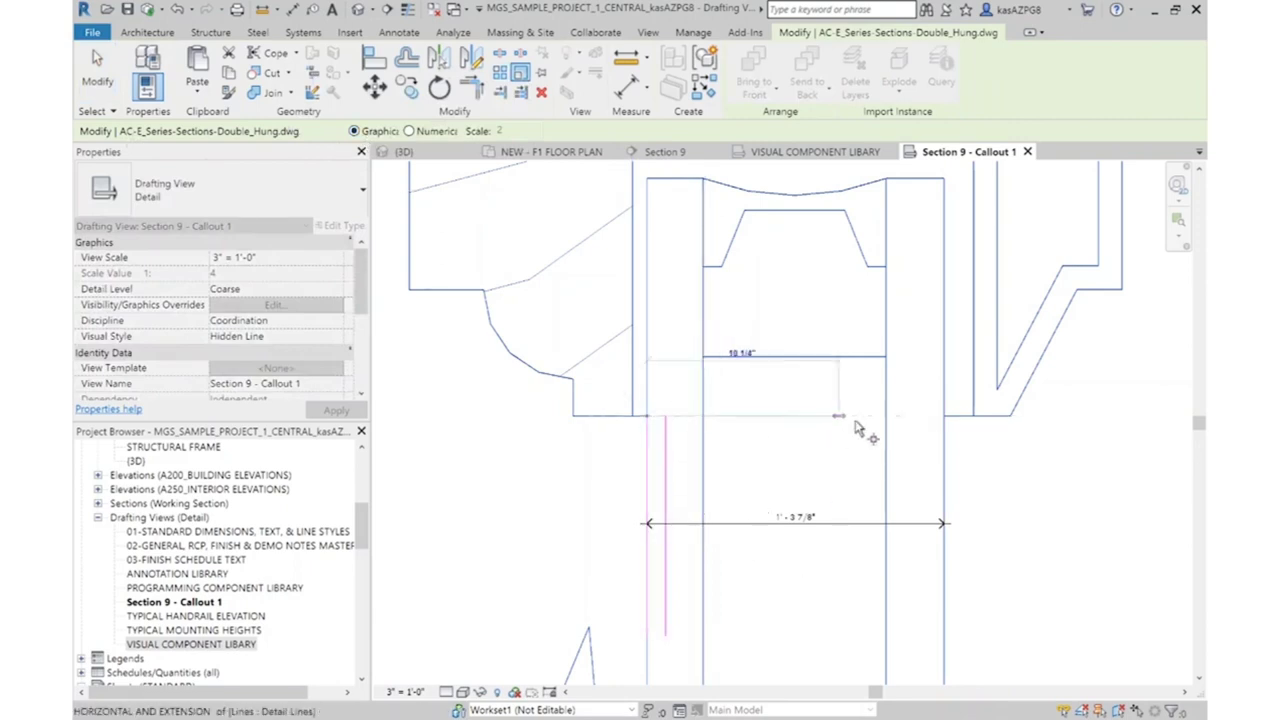
pyautogui.click(943, 418)
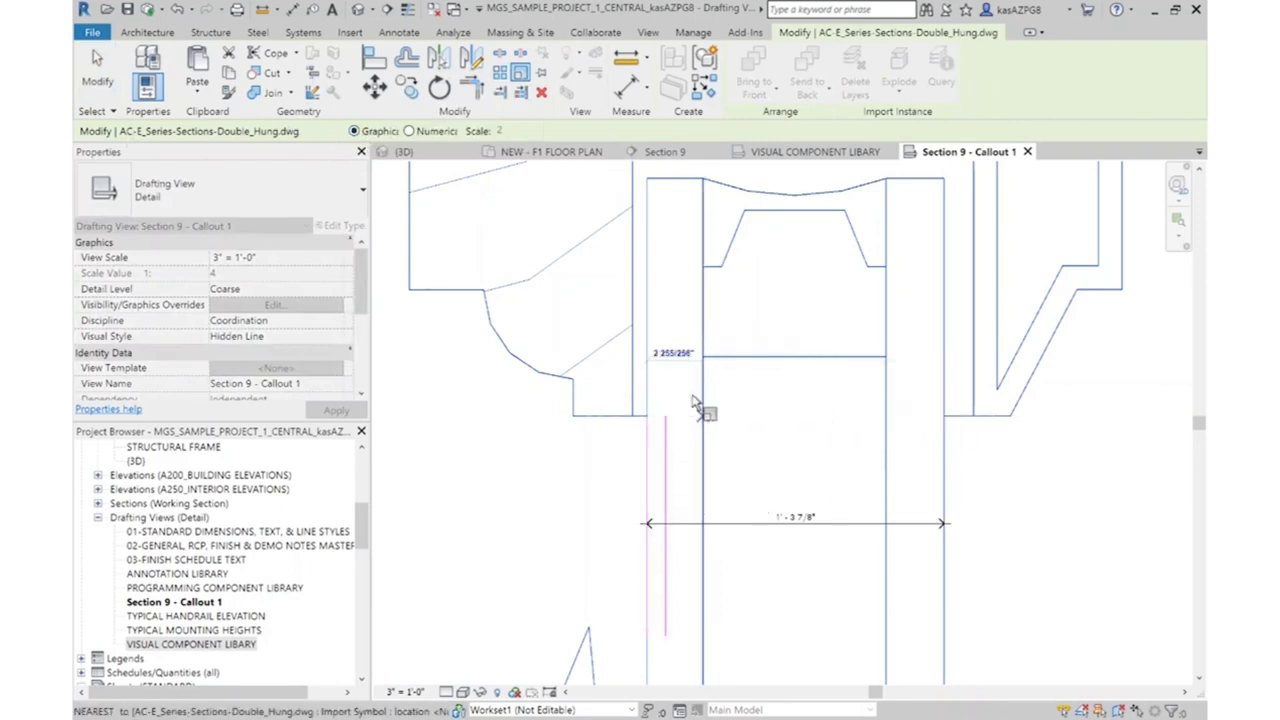
pyautogui.click(666, 418)
pyautogui.click(918, 440)
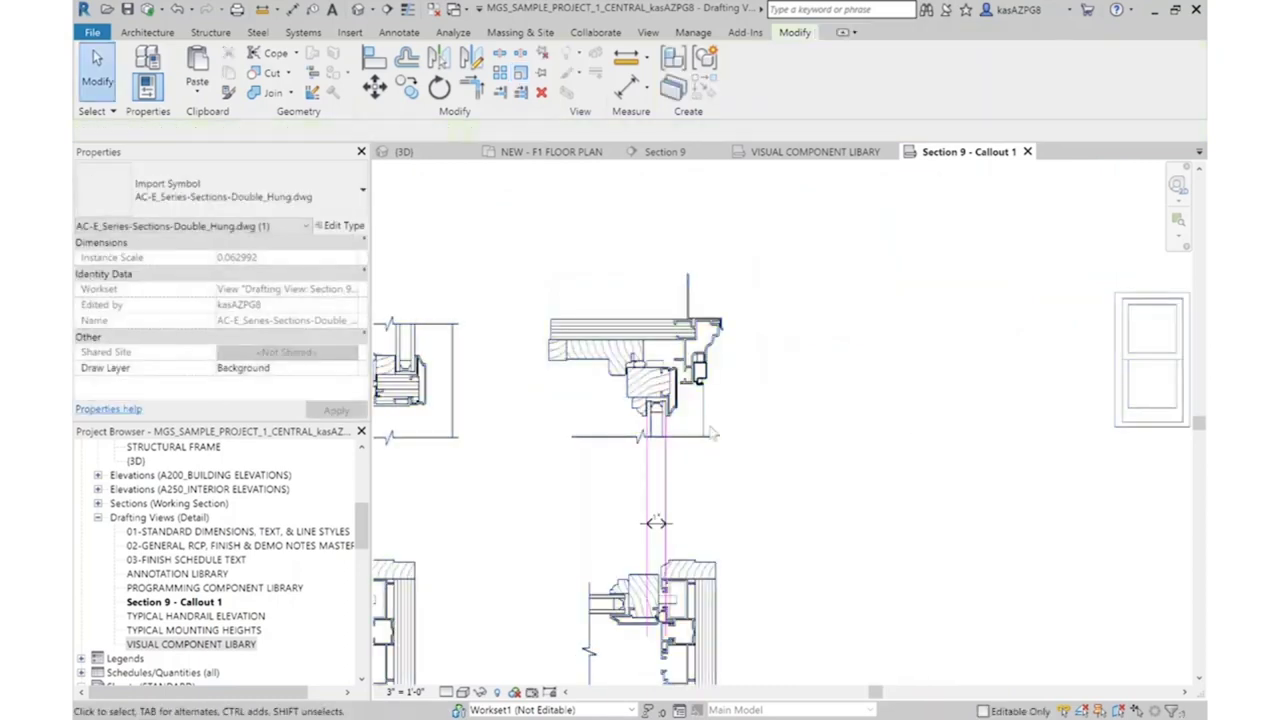
# Delete the two reference detail lines and the glass thickness dimension below the head detail
pyautogui.scroll(5, 663, 432)
pyautogui.click(665, 507)
pyautogui.press('Delete')
pyautogui.click(607, 540)
pyautogui.press('Delete')
pyautogui.scroll(-4, 990, 480)
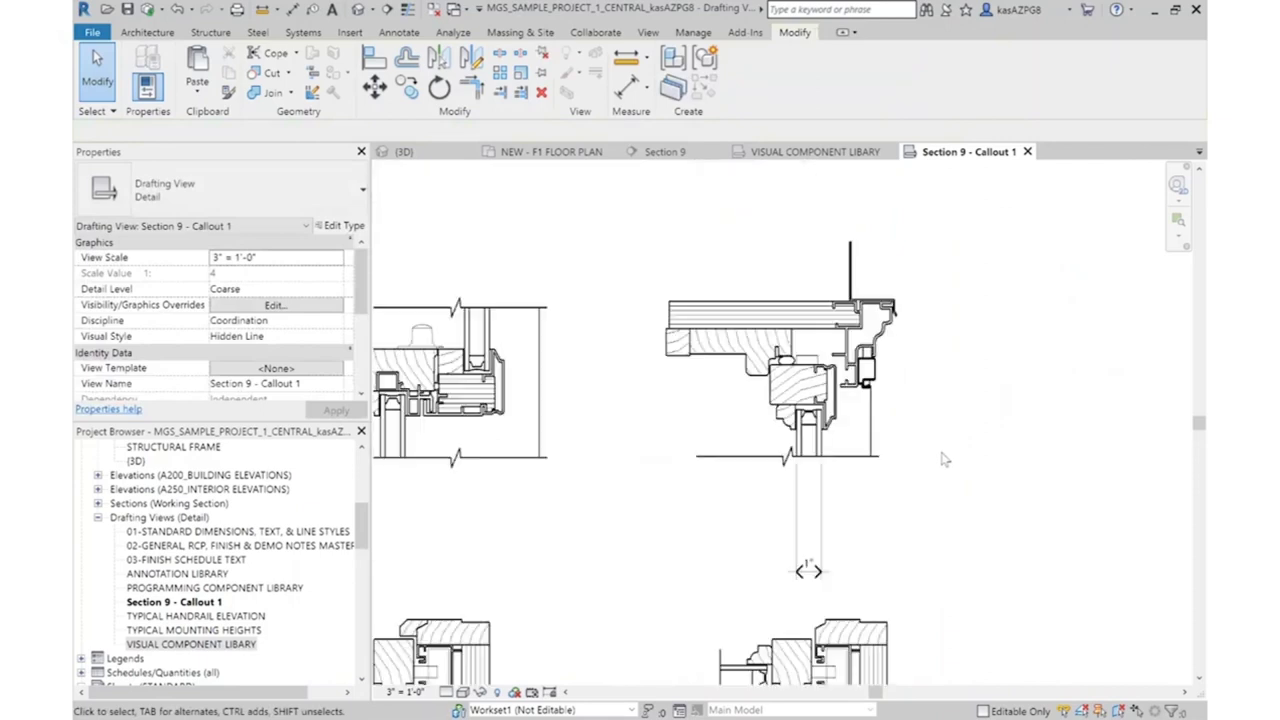
pyautogui.click(826, 553)
pyautogui.scroll(4, 848, 470)
pyautogui.press('Delete')
pyautogui.scroll(-4, 896, 464)
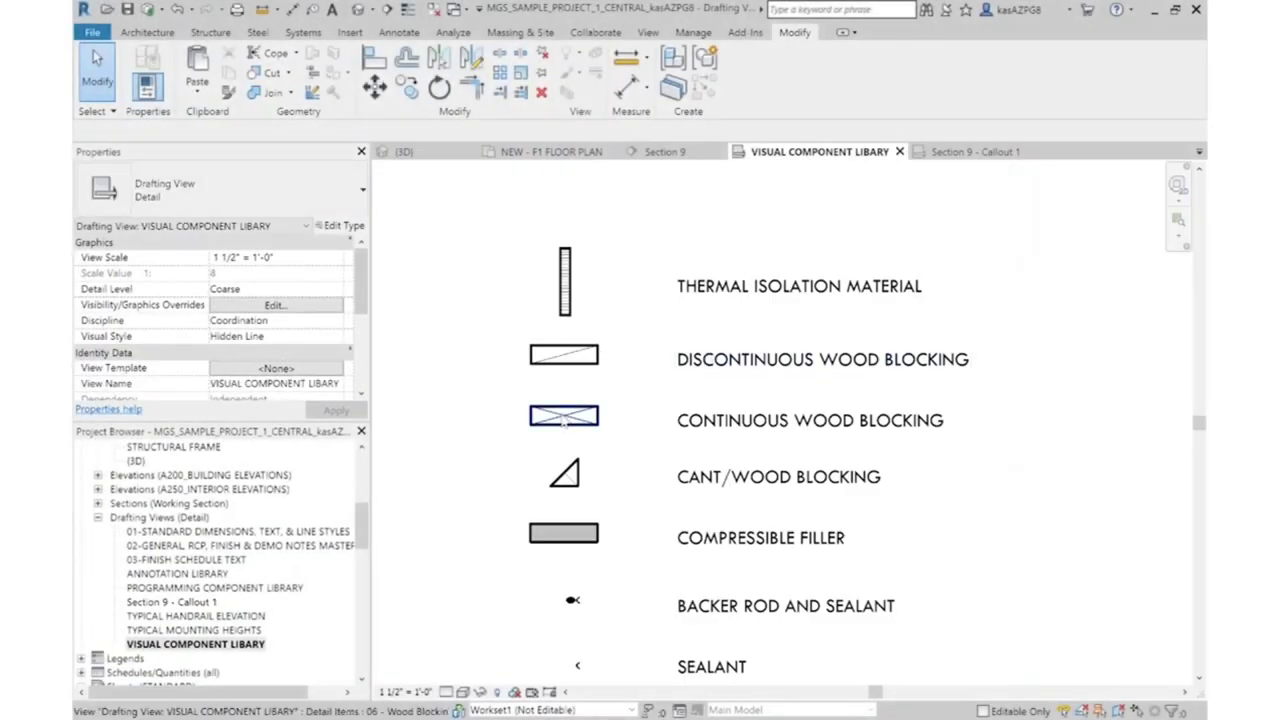
# Copy the continuous wood blocking component from VISUAL COMPONENT LIBARY into the callout view and place it above the window head against the nailing fin
pyautogui.click(564, 415)
pyautogui.click(962, 152)
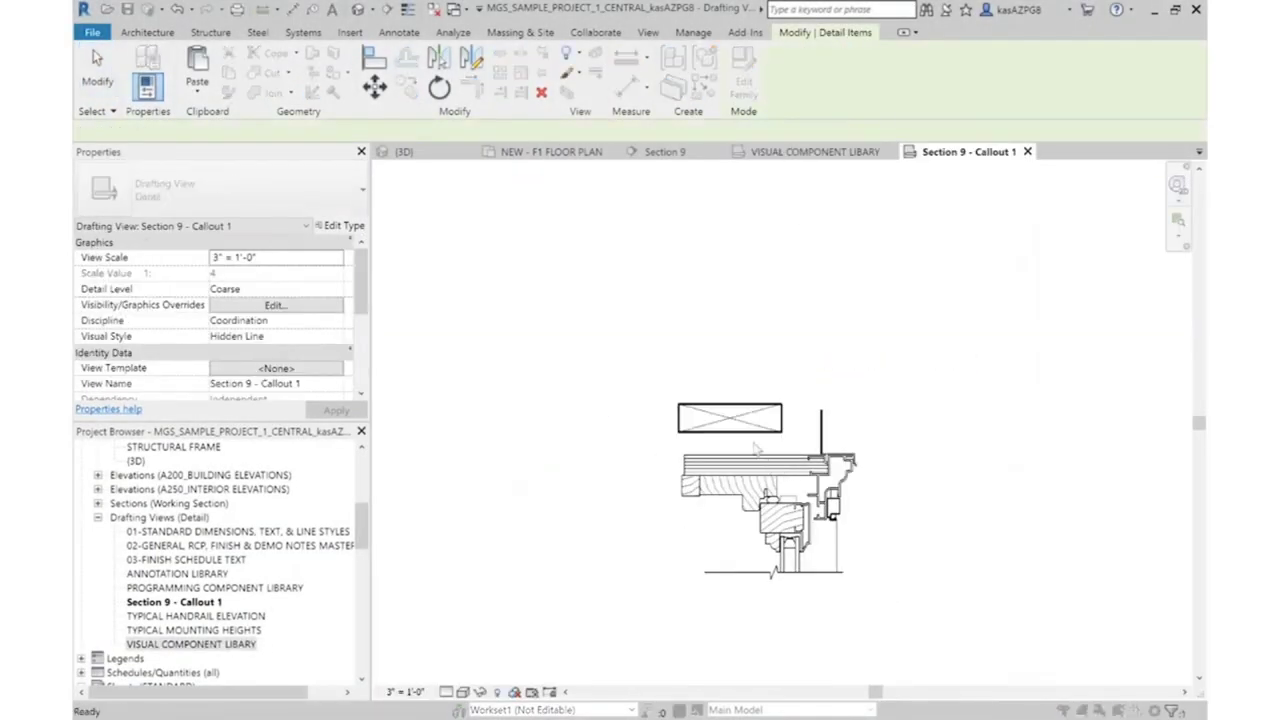
pyautogui.scroll(3, 755, 440)
pyautogui.click(785, 420)
pyautogui.scroll(-3, 785, 420)
pyautogui.press('Escape')
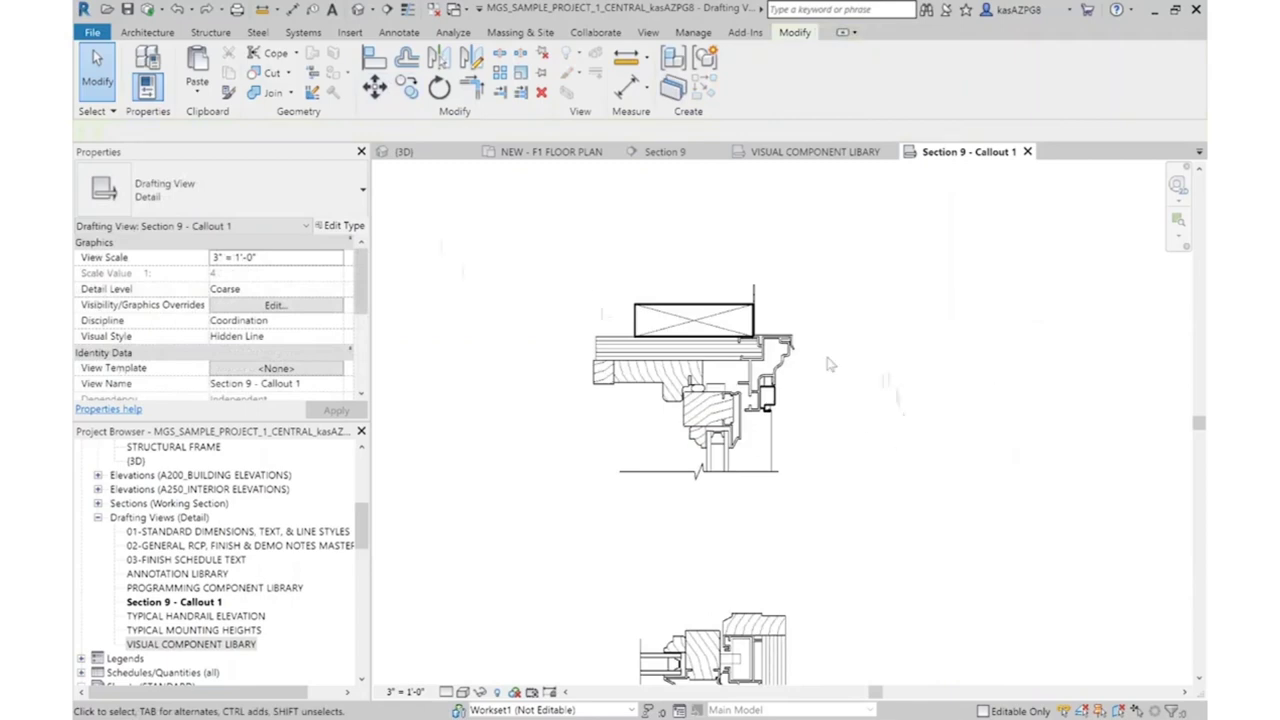
pyautogui.scroll(-2, 945, 521)
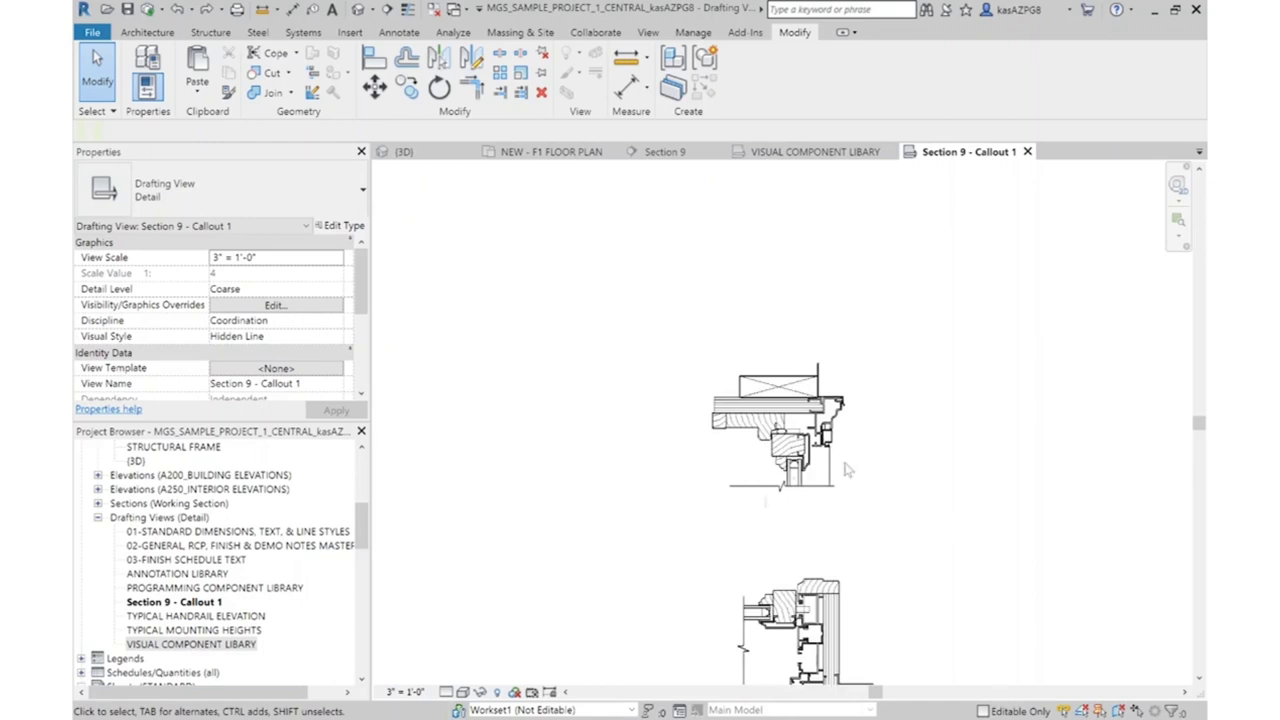
pyautogui.scroll(2, 845, 470)
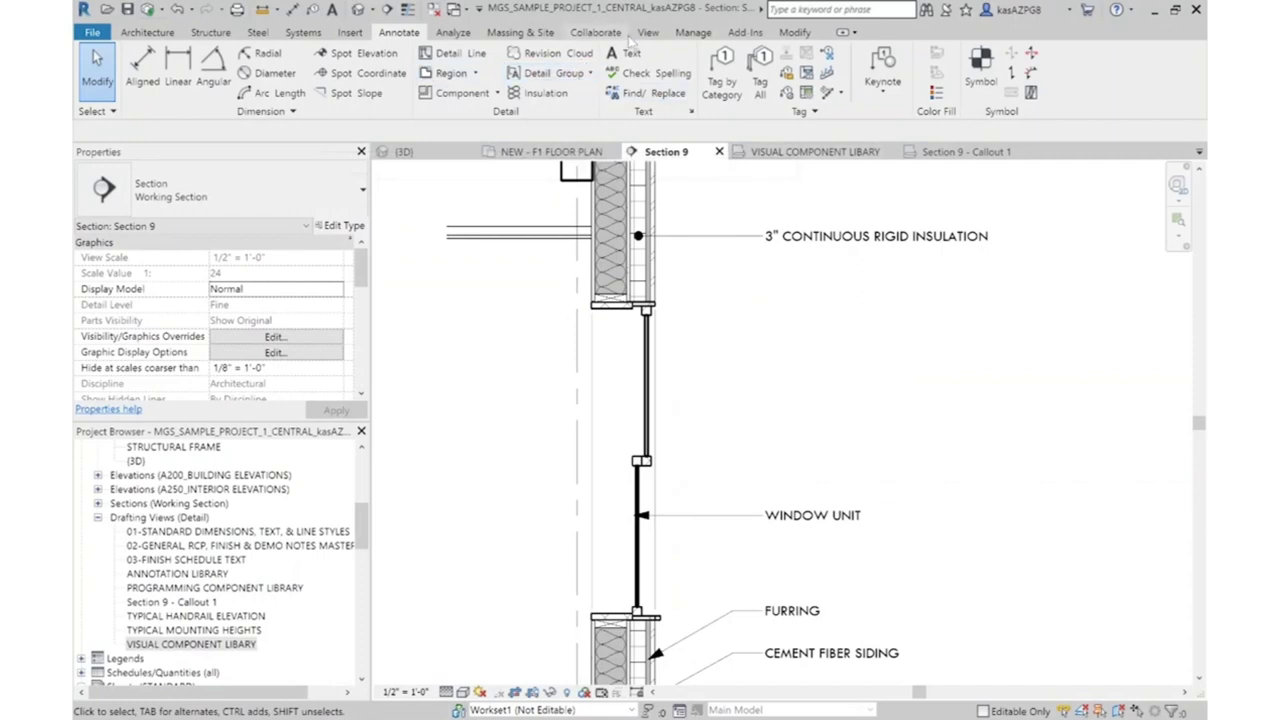
# Draw a rectangular callout around the window head in Section 9 and move its bubble diagonally below the callout boundary
pyautogui.click(647, 33)
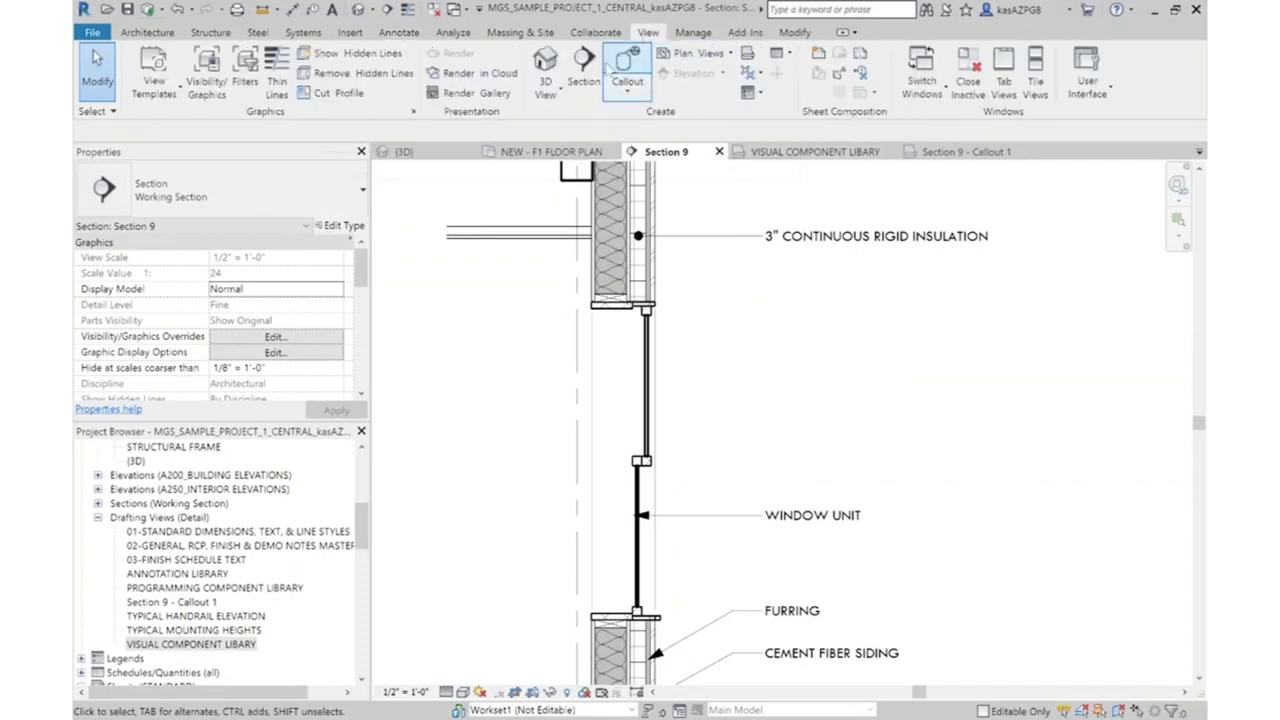
pyautogui.click(626, 68)
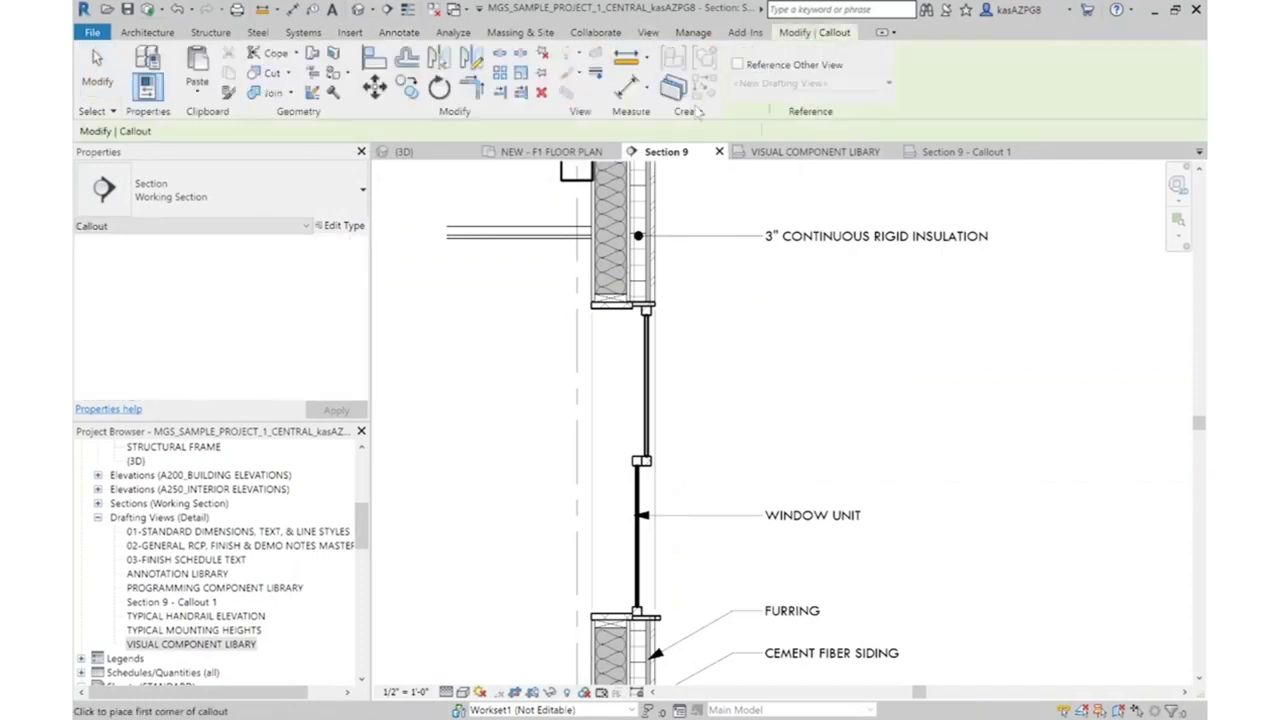
pyautogui.click(561, 258)
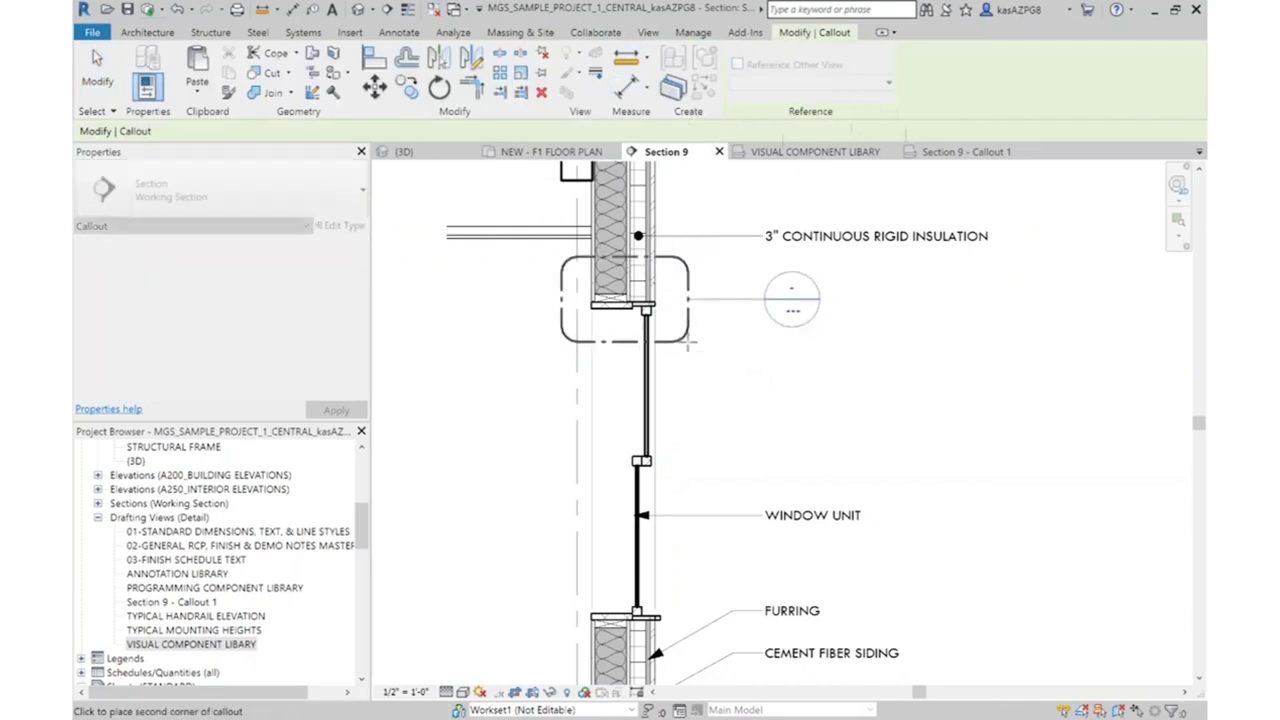
pyautogui.click(688, 342)
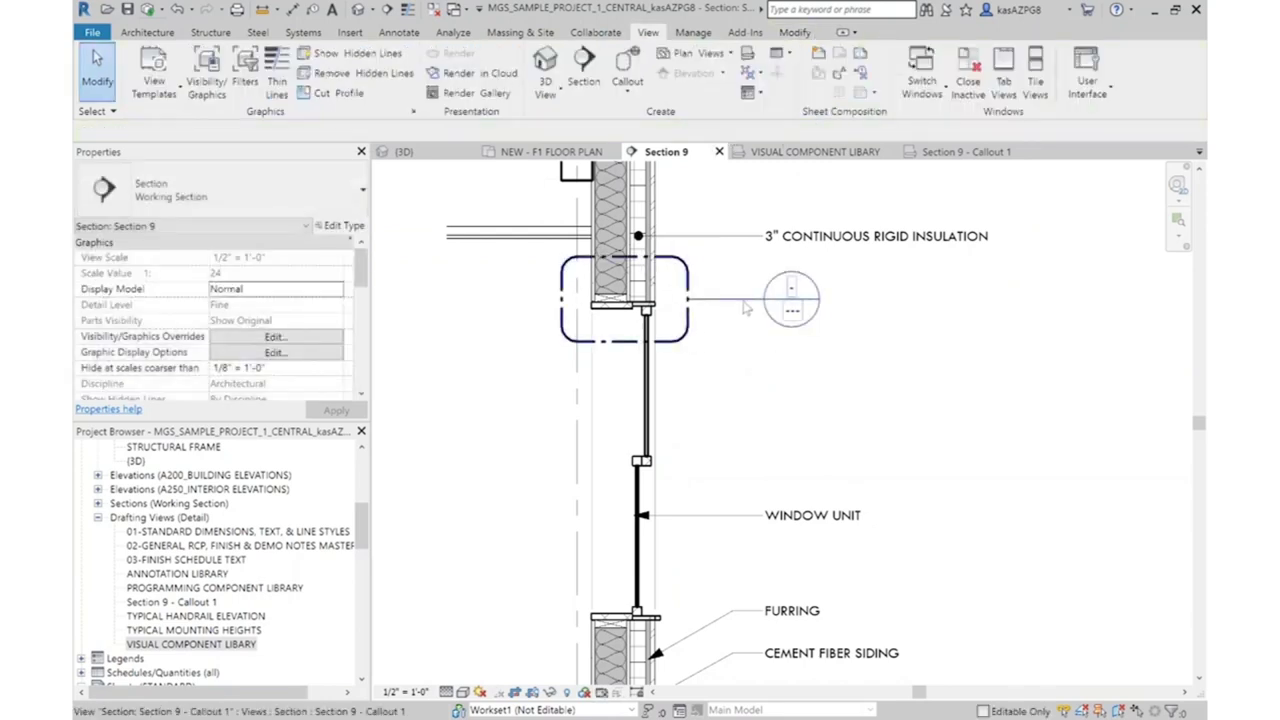
pyautogui.click(763, 303)
pyautogui.moveTo(763, 300); pyautogui.dragTo(760, 395)
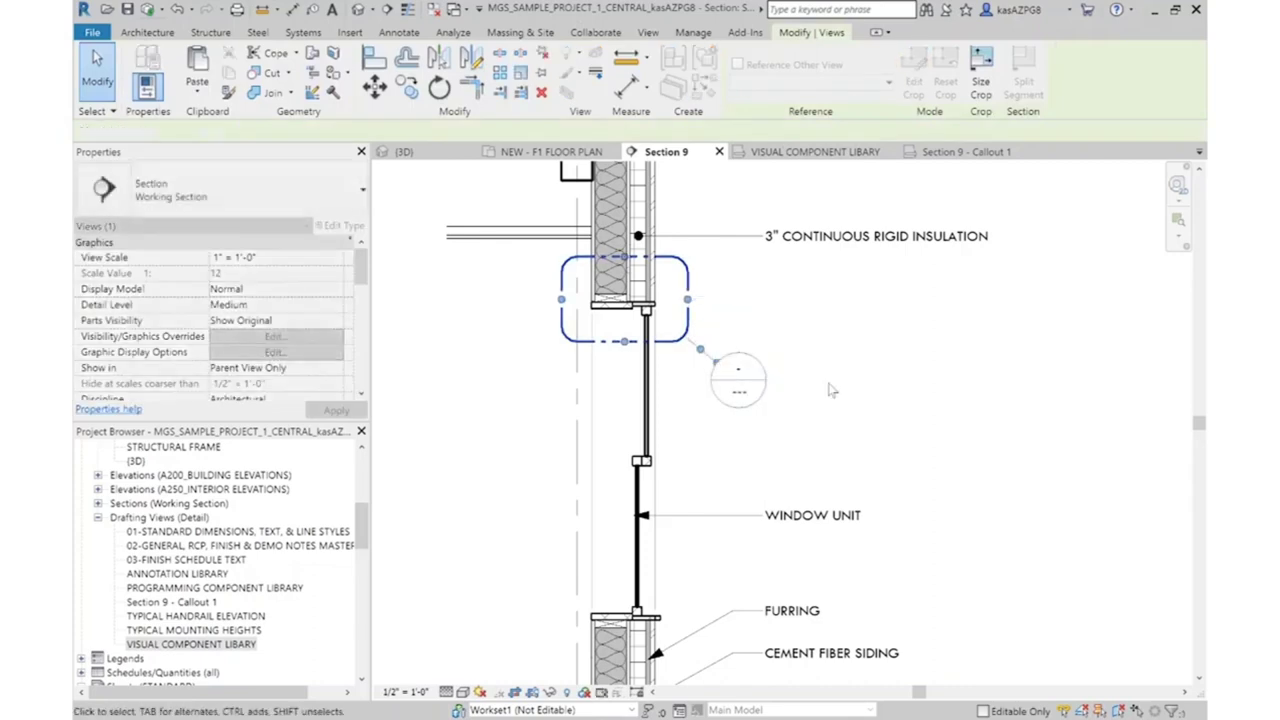
pyautogui.press('Escape')
# Open the new window head callout view, set its scale to 3" = 1'-0", and hide its crop region
pyautogui.doubleClick(760, 395)
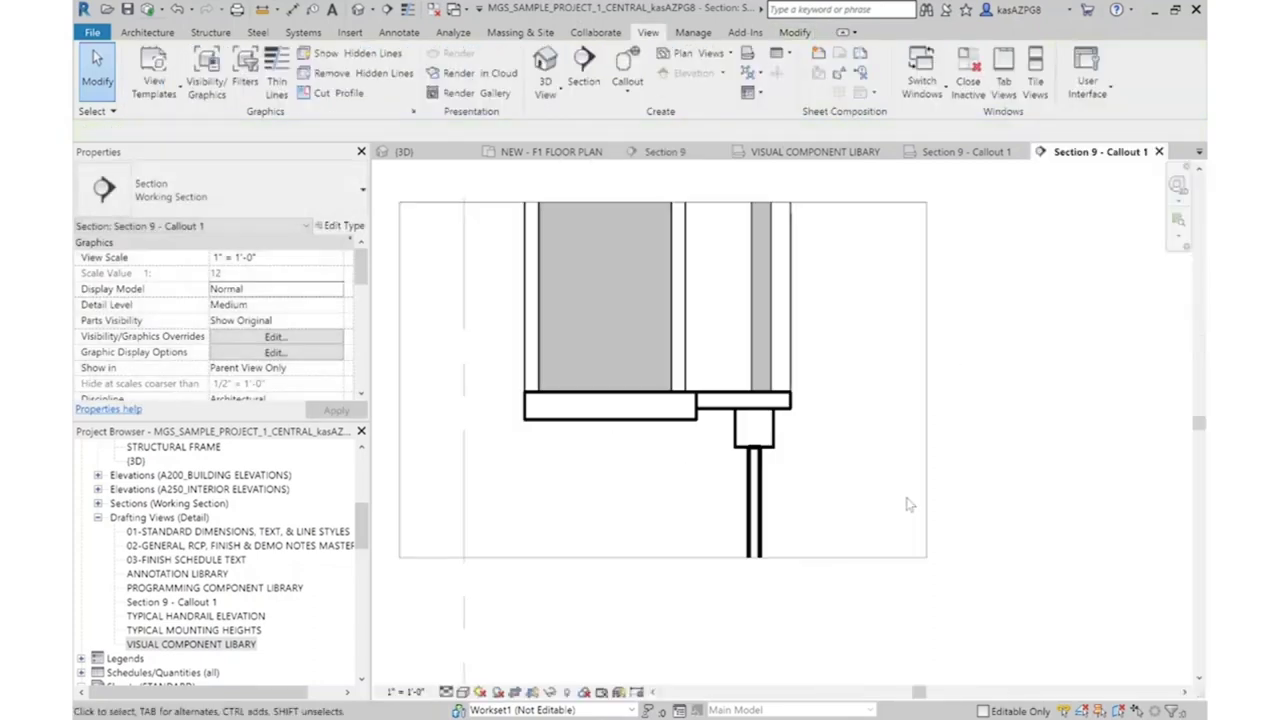
pyautogui.click(408, 691)
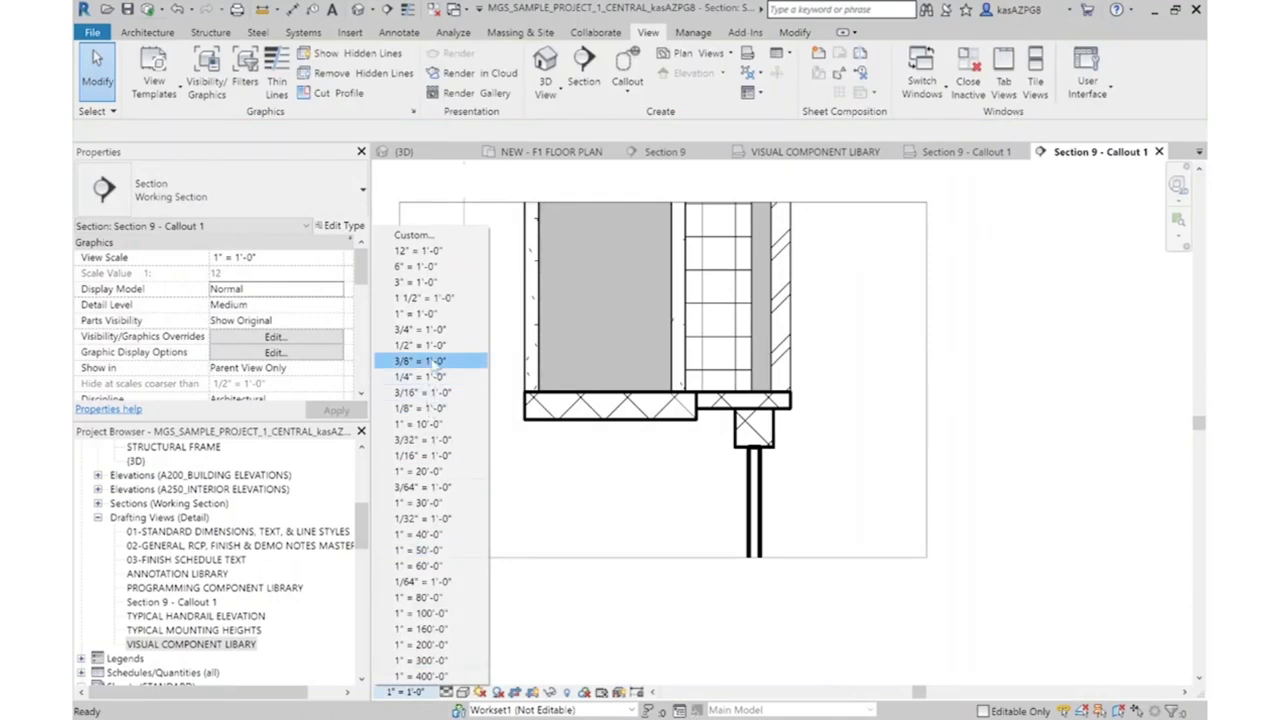
pyautogui.click(440, 283)
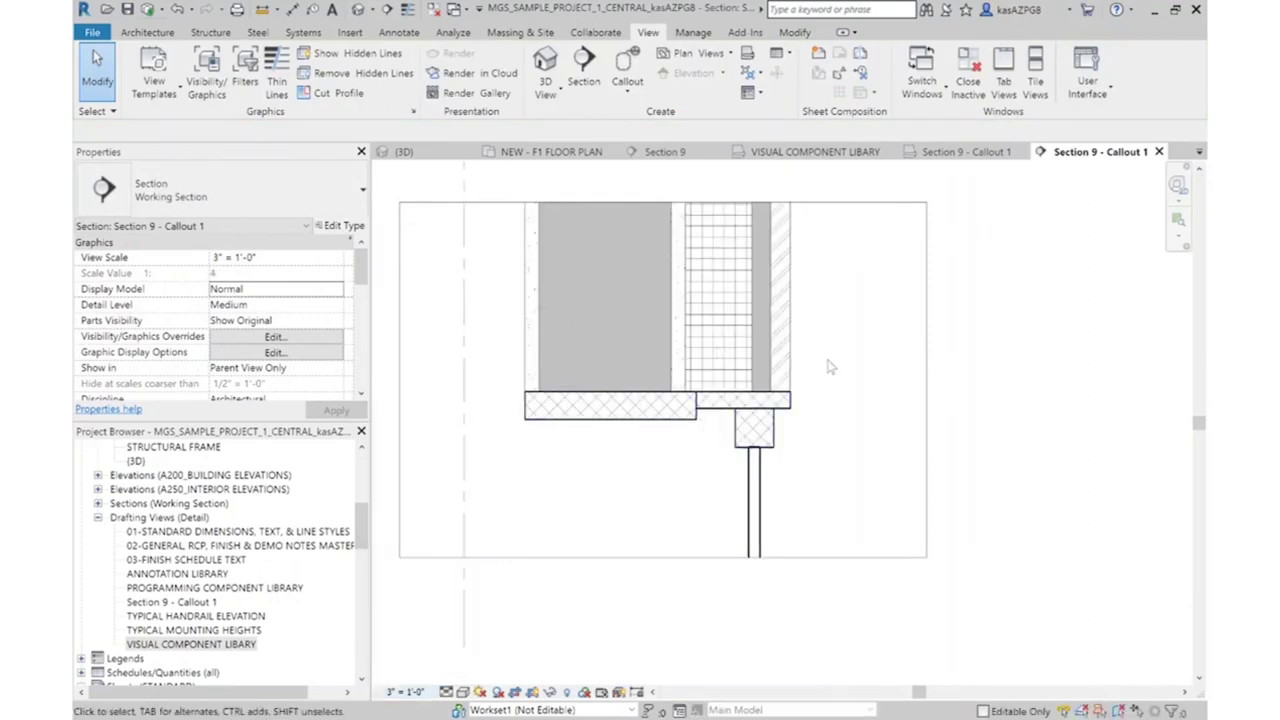
pyautogui.click(531, 691)
# Hide the vertical grid line beside the wall in the callout view by element
pyautogui.click(465, 462)
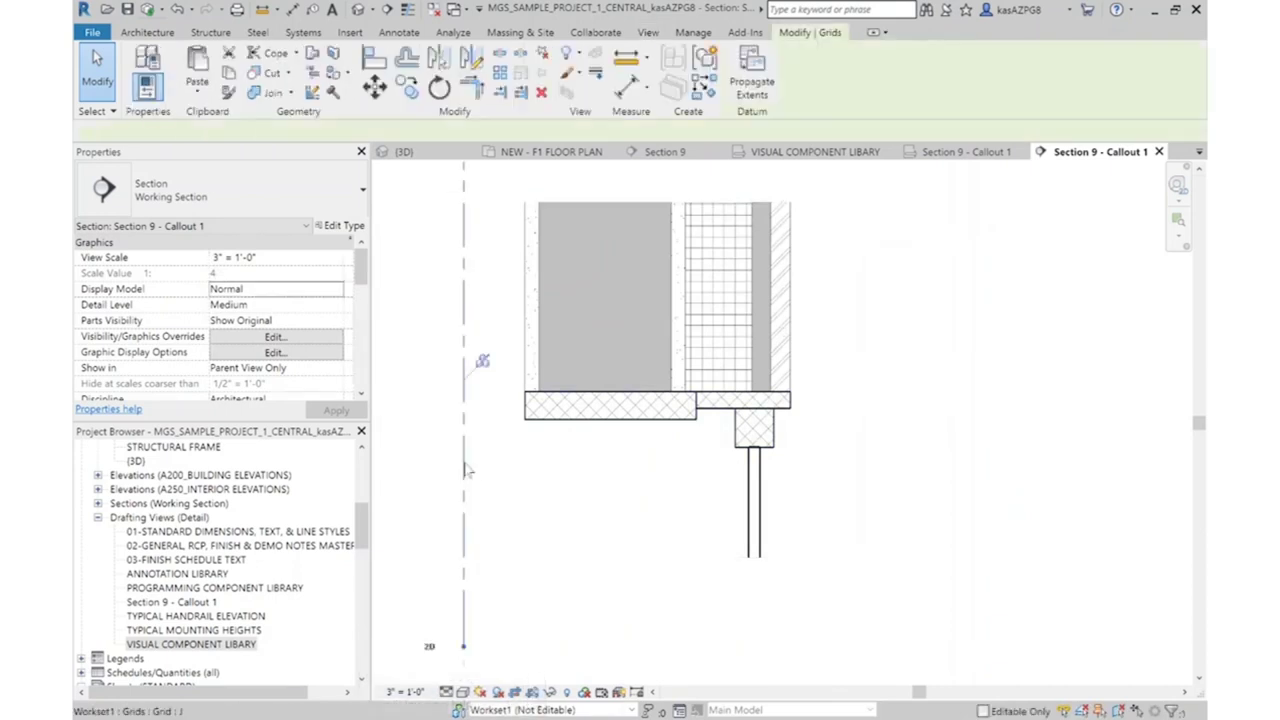
pyautogui.rightClick(465, 462)
pyautogui.moveTo(603, 190)
pyautogui.click(666, 189)
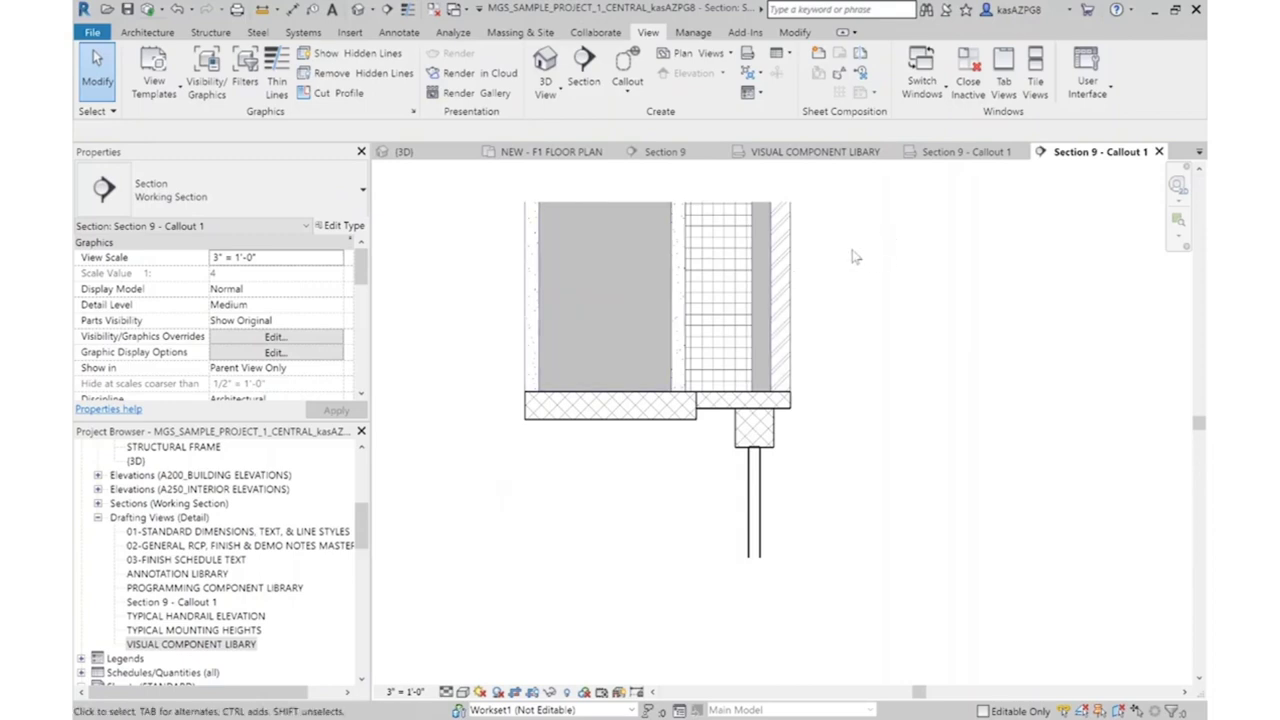
# Load the Wood Double Hung Window-Head-Section family from the 085200-Wood Windows folder under Detail Items, Div 08-Openings
pyautogui.click(346, 36)
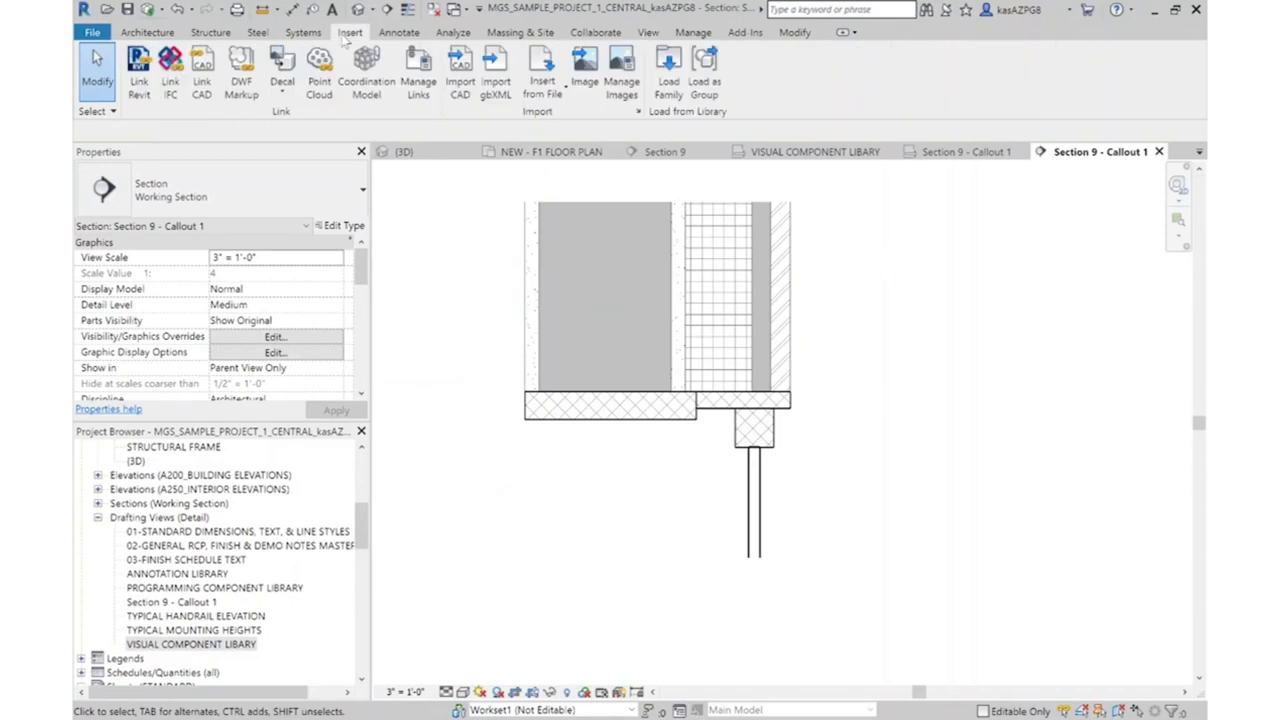
pyautogui.click(668, 75)
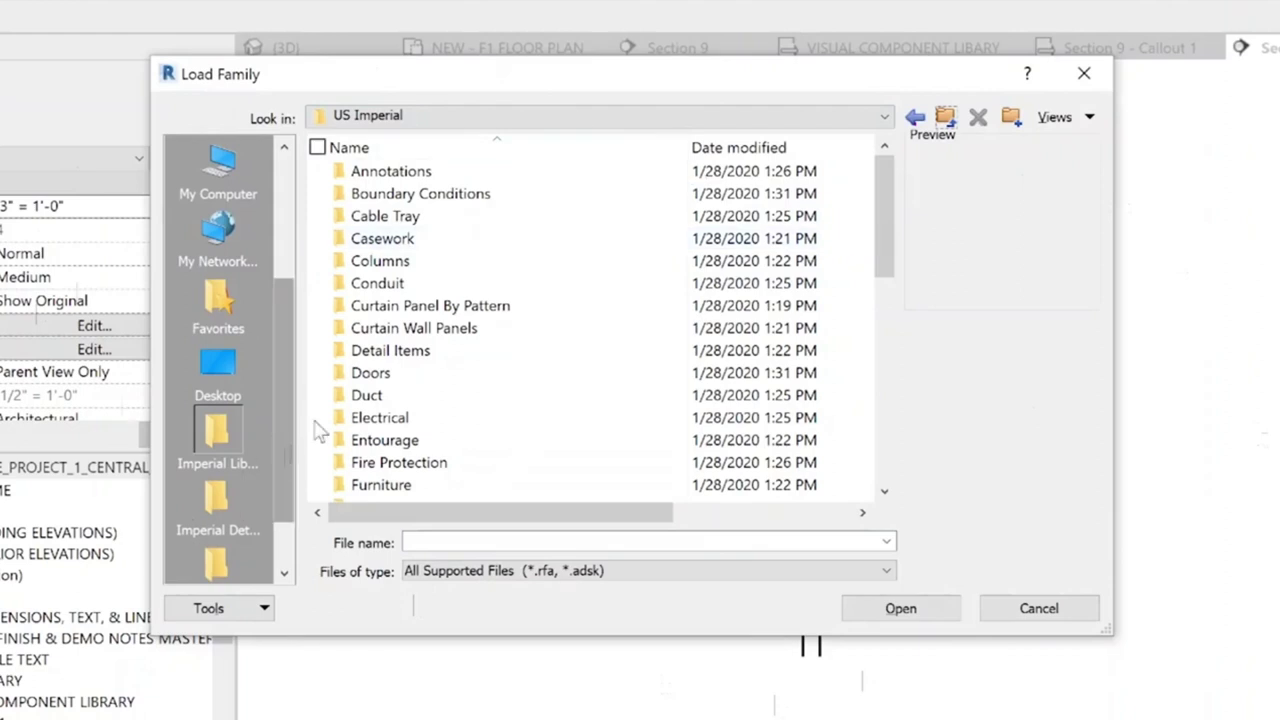
pyautogui.doubleClick(405, 358)
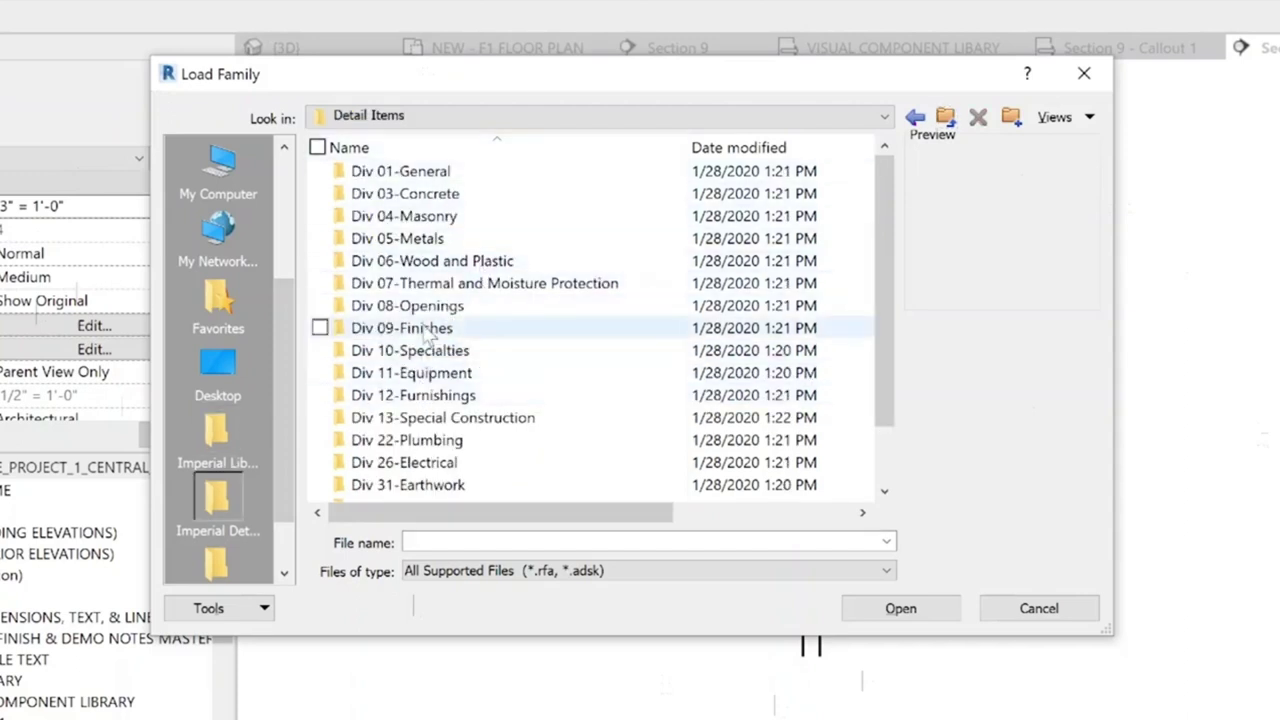
pyautogui.doubleClick(430, 308)
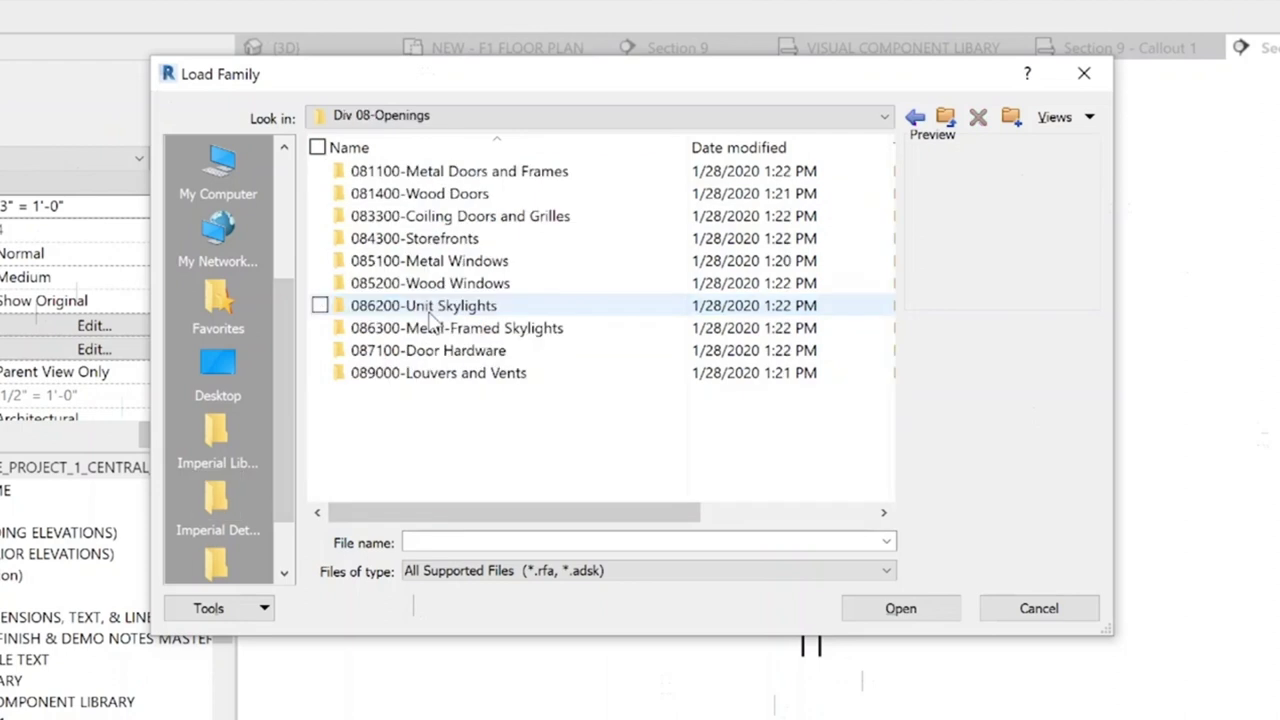
pyautogui.doubleClick(440, 284)
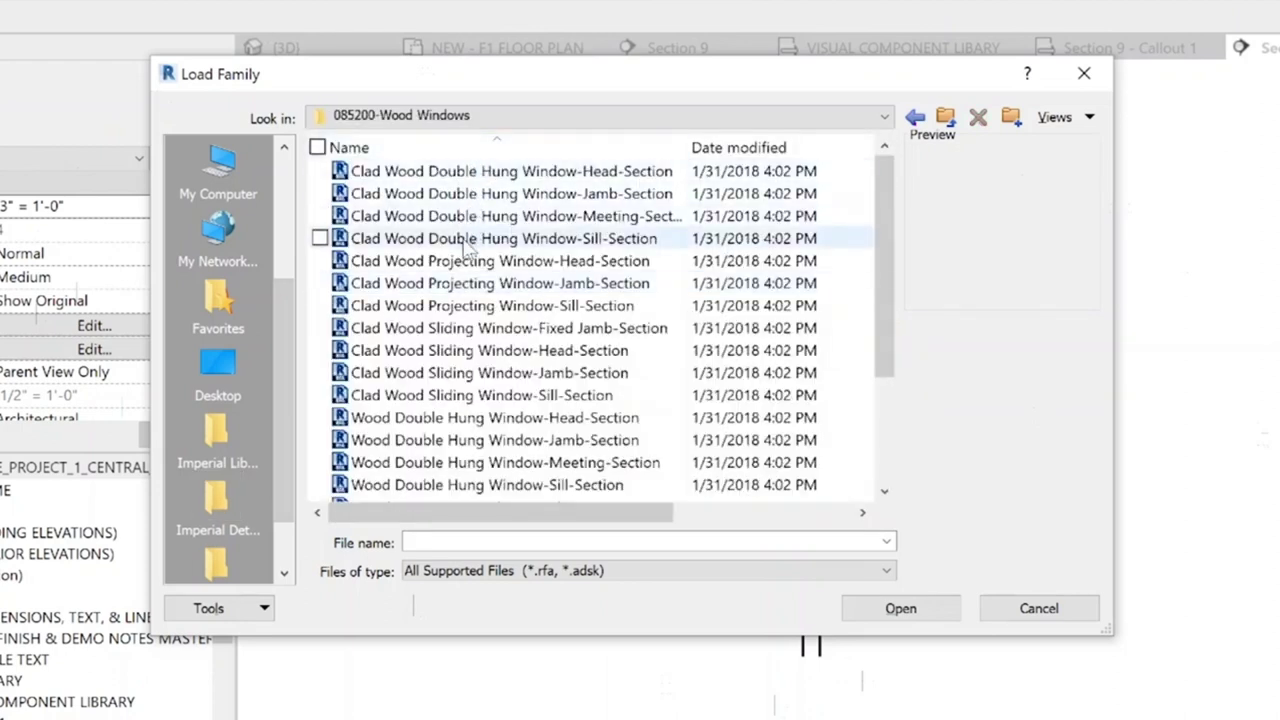
pyautogui.doubleClick(449, 420)
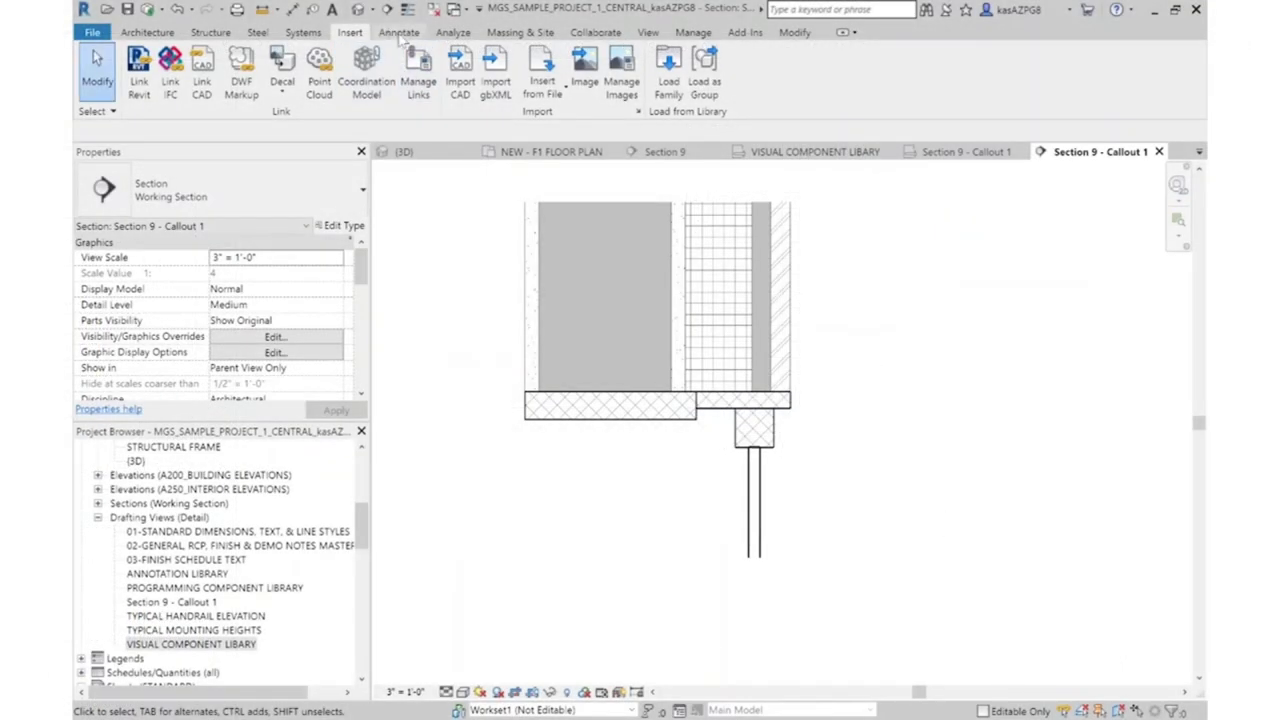
# Place the Wood Double Hung Window-Head-Section detail component just outside the exterior wall face, beside the modeled window head
pyautogui.click(399, 32)
pyautogui.click(459, 93)
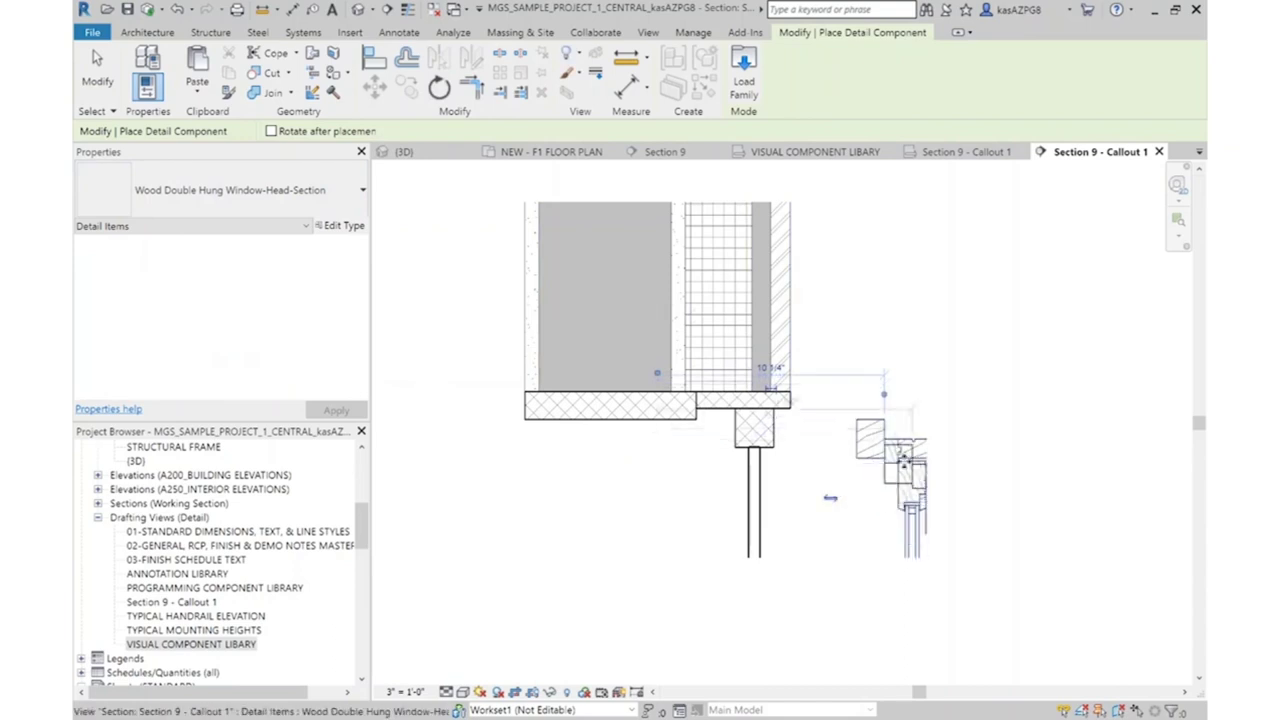
pyautogui.click(862, 452)
pyautogui.press('Escape')
pyautogui.press('Escape')
pyautogui.click(823, 457)
pyautogui.moveTo(823, 457); pyautogui.dragTo(812, 442)
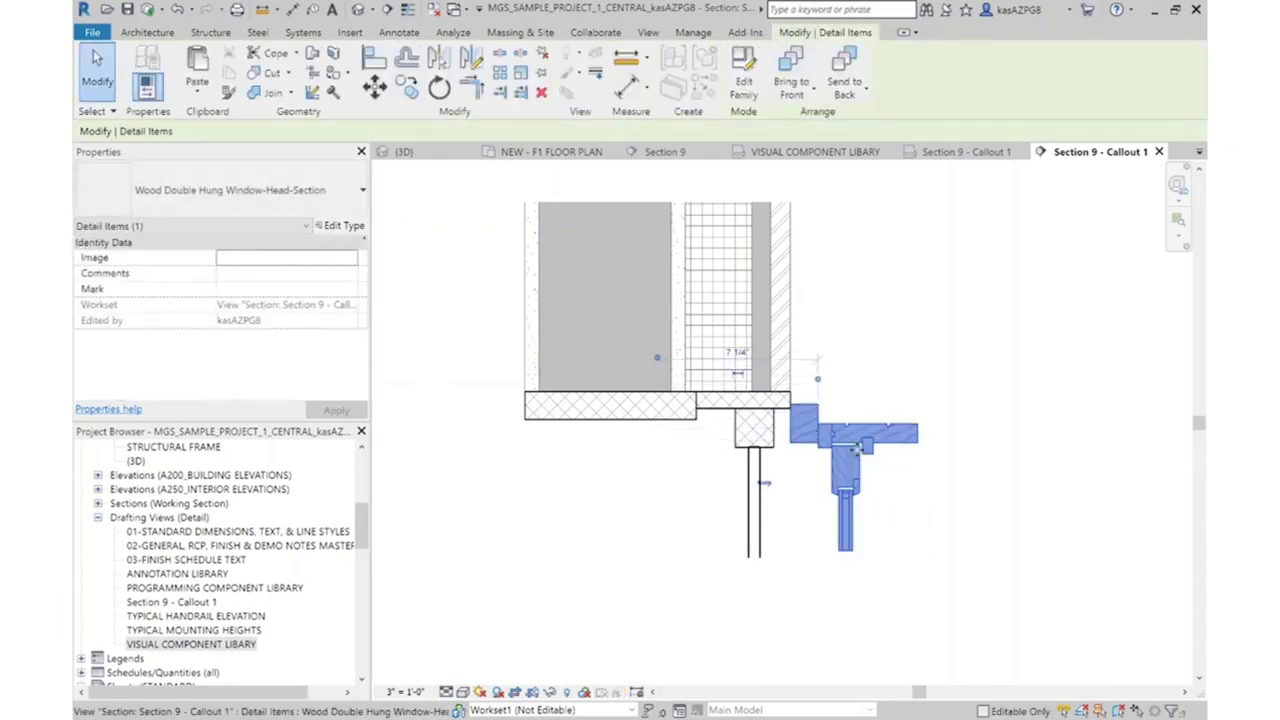
# Mirror the window head component about a vertical axis without keeping the original, and position it over the modeled window head
pyautogui.click(471, 56)
pyautogui.click(818, 527)
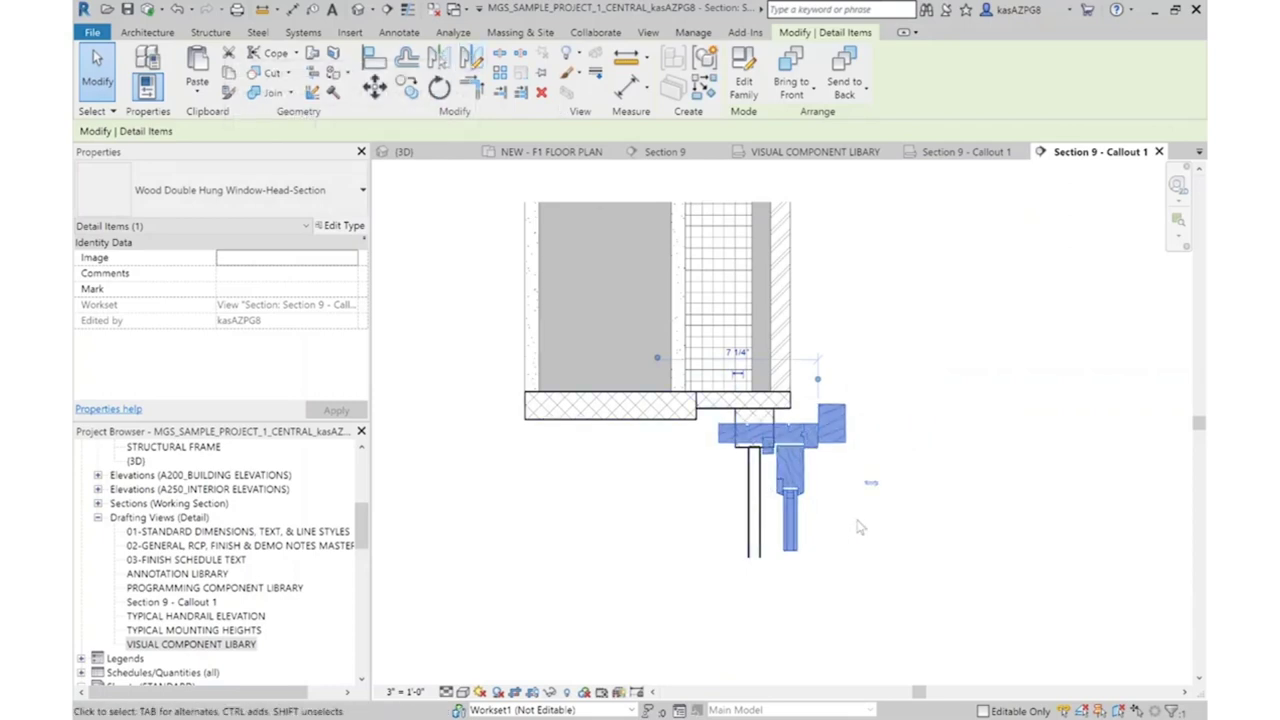
pyautogui.scroll(3, 845, 470)
pyautogui.moveTo(790, 450)
pyautogui.mouseDown()
pyautogui.moveTo(740, 462)
pyautogui.moveTo(780, 375)
pyautogui.moveTo(764, 388)
pyautogui.mouseUp()
pyautogui.scroll(2, 760, 420)
pyautogui.press('Escape')
pyautogui.scroll(-3, 816, 406)
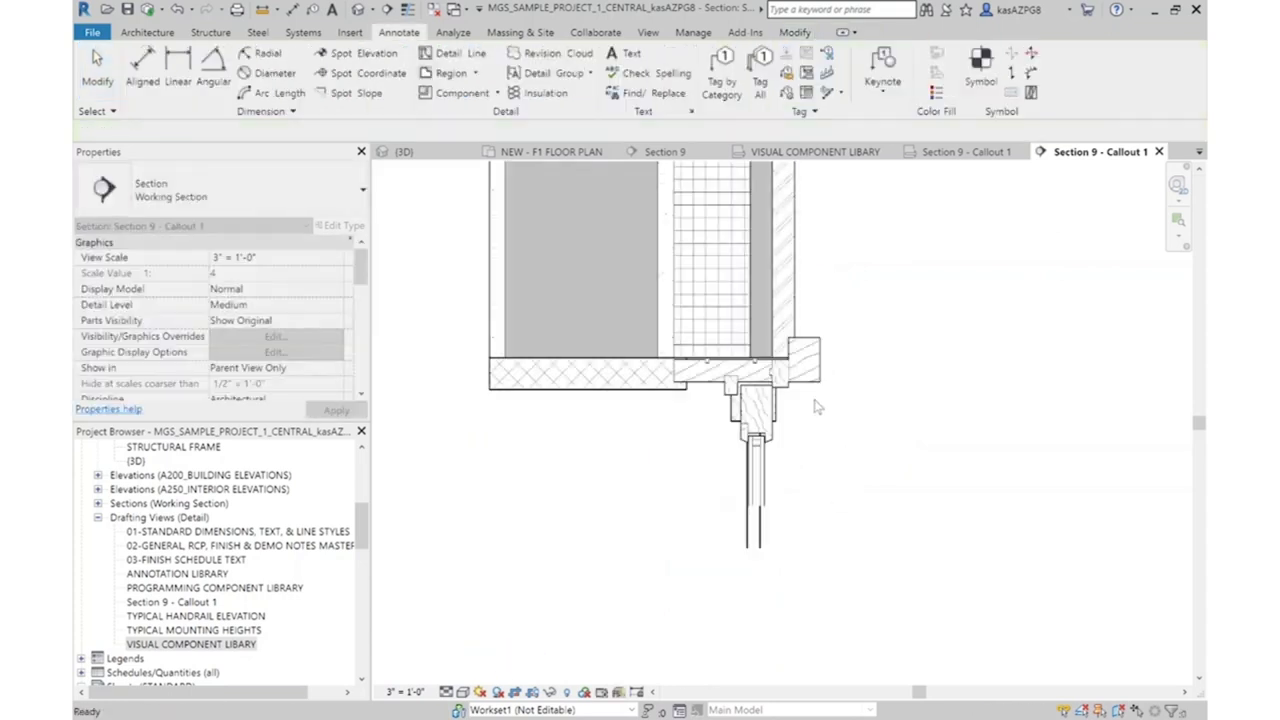
# Move the window head component horizontally toward the interior so its exterior trim block meets the inner face of the wall's exterior finish
pyautogui.scroll(3, 816, 406)
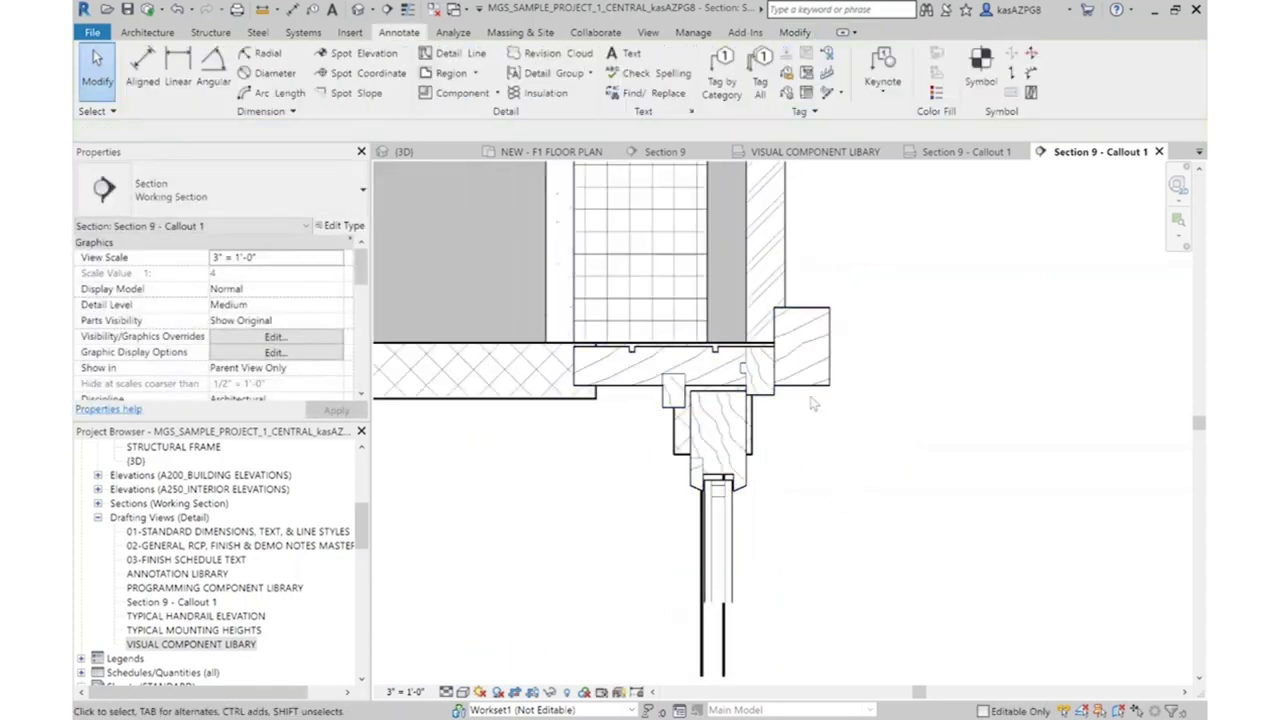
pyautogui.click(812, 378)
pyautogui.scroll(1, 813, 380)
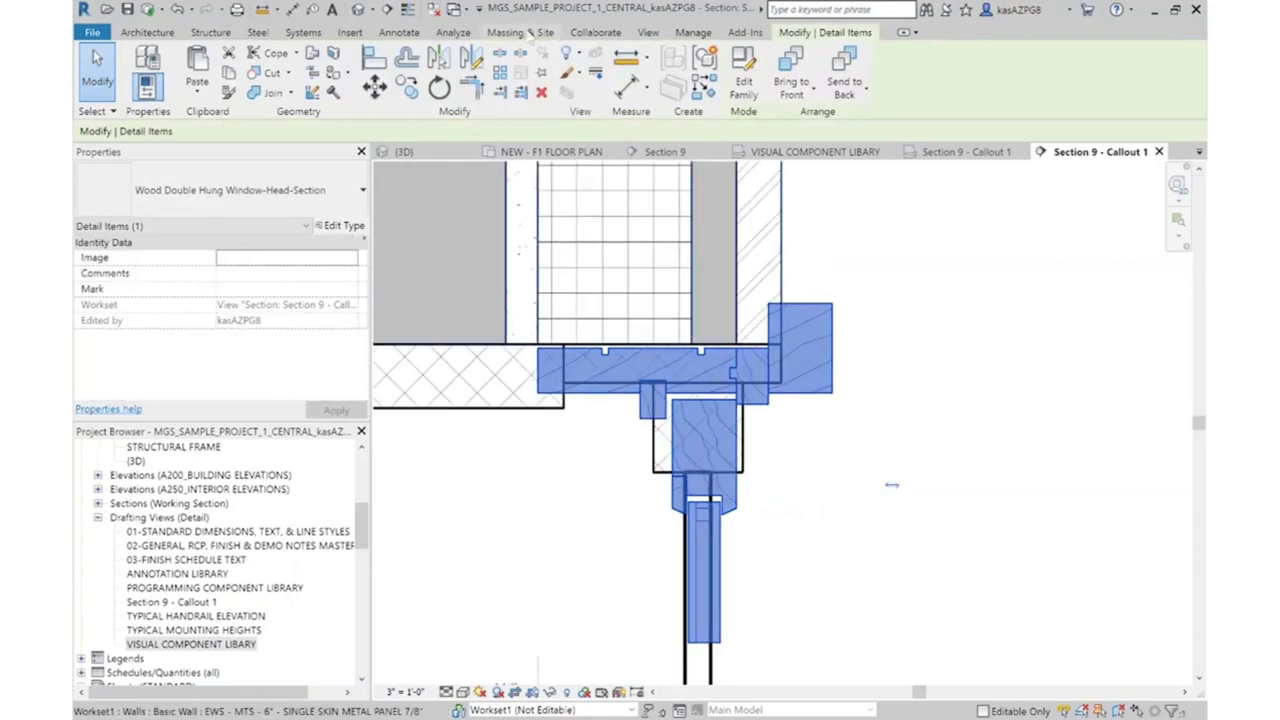
pyautogui.press('m')
pyautogui.press('v')
pyautogui.scroll(3, 768, 300)
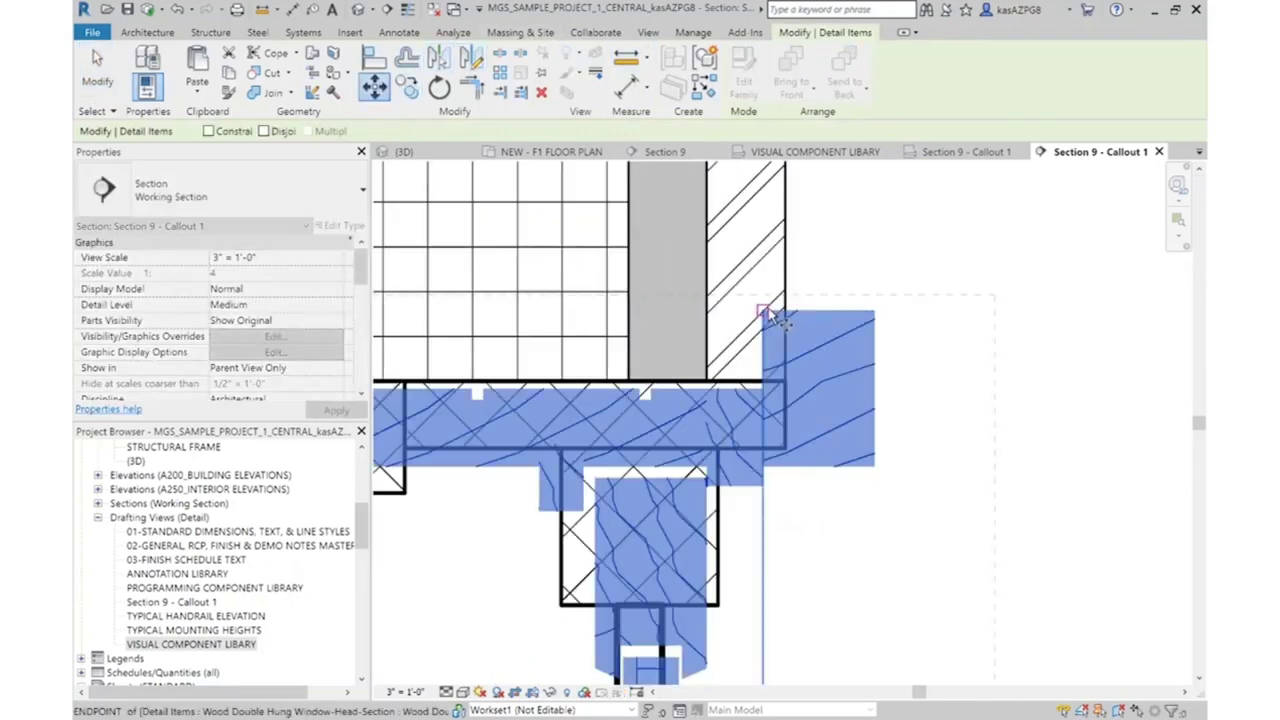
pyautogui.click(764, 312)
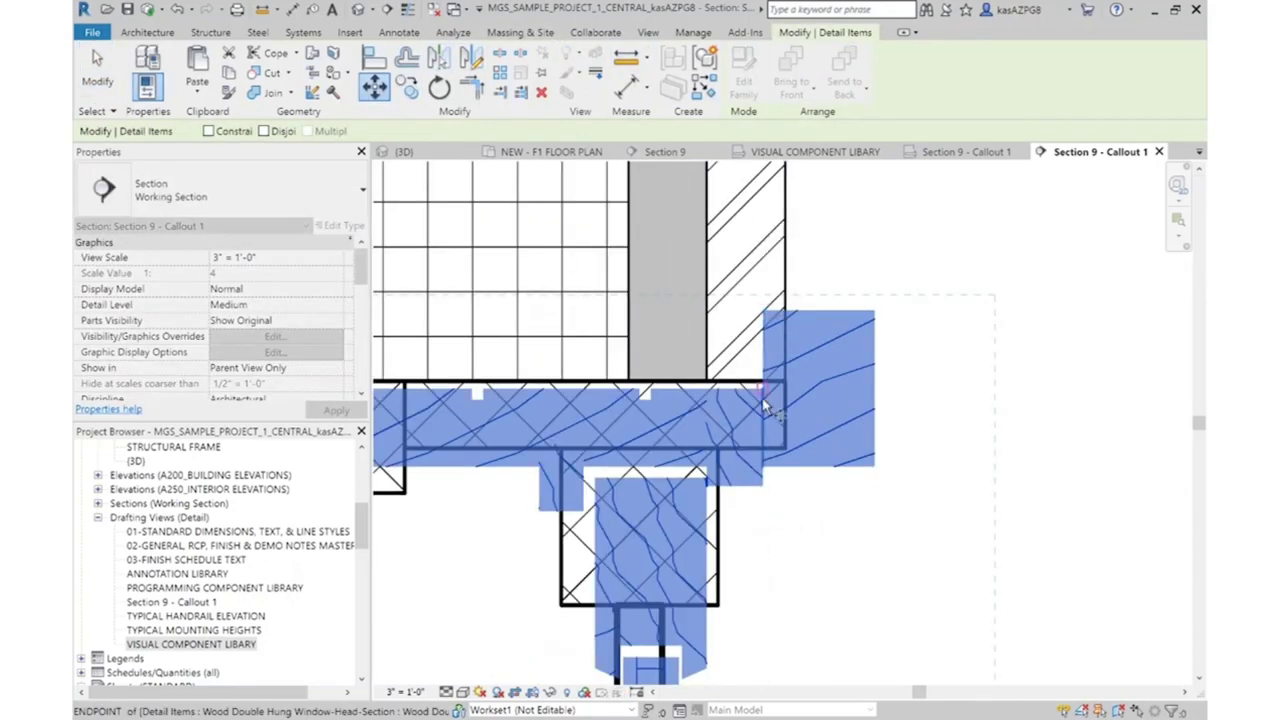
pyautogui.click(711, 383)
pyautogui.press('Escape')
pyautogui.scroll(-4, 840, 430)
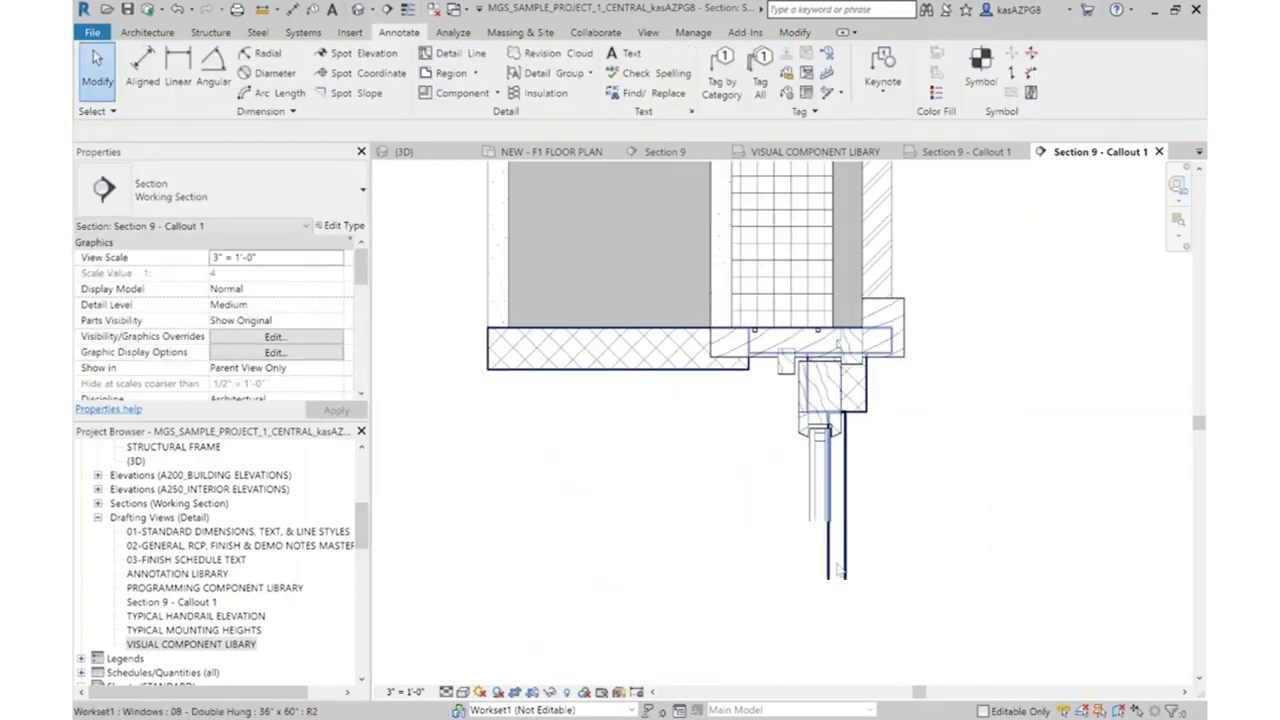
# Hide the modeled double hung window in the callout view by element
pyautogui.click(851, 569)
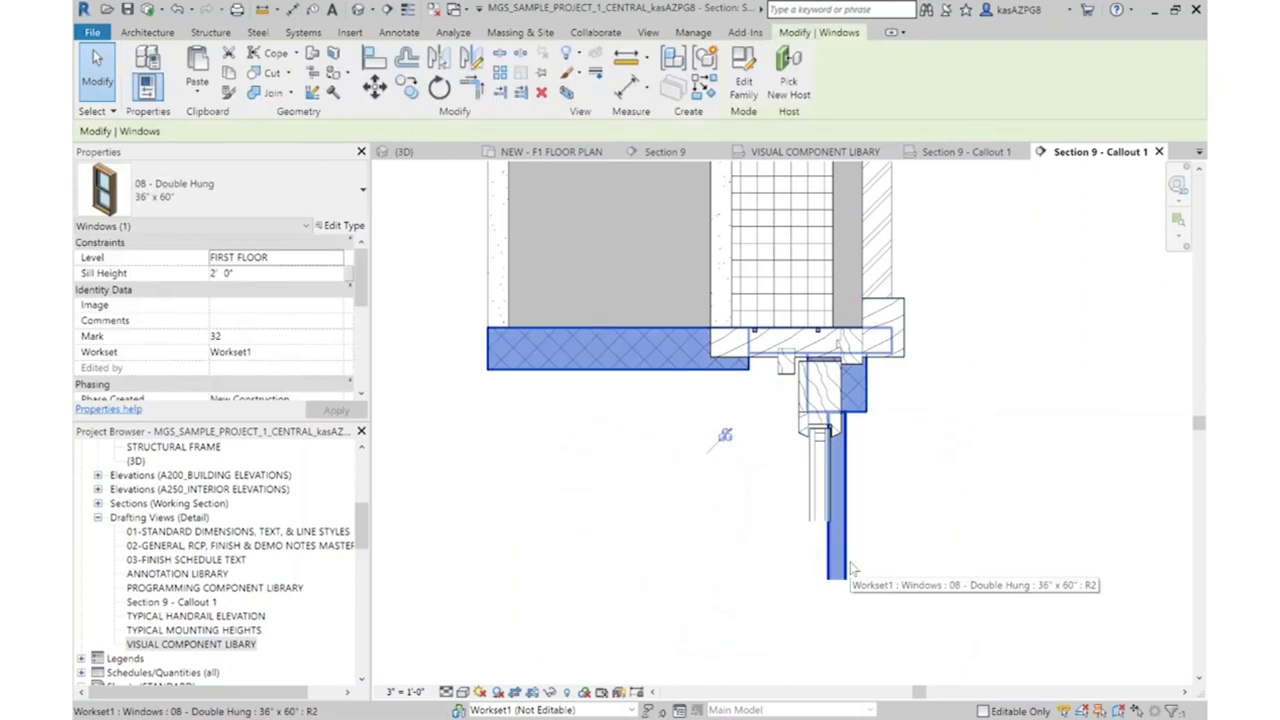
pyautogui.rightClick(851, 569)
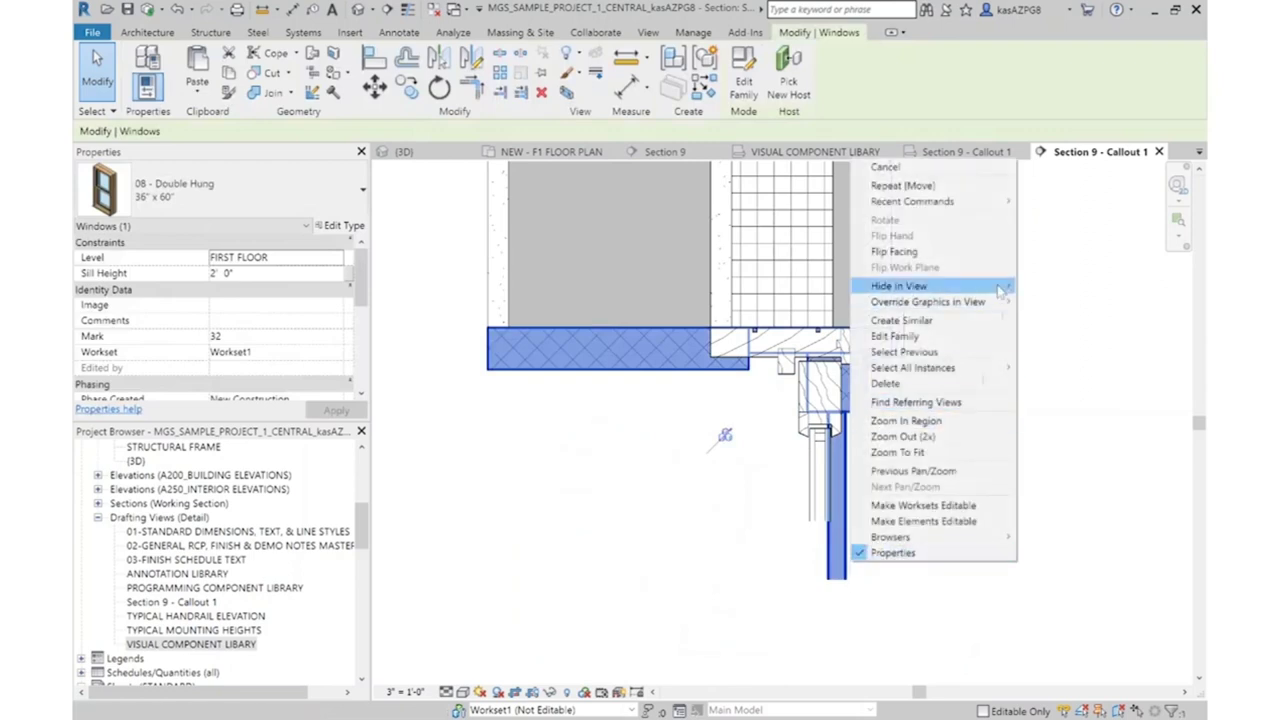
pyautogui.moveTo(1000, 290)
pyautogui.click(1055, 286)
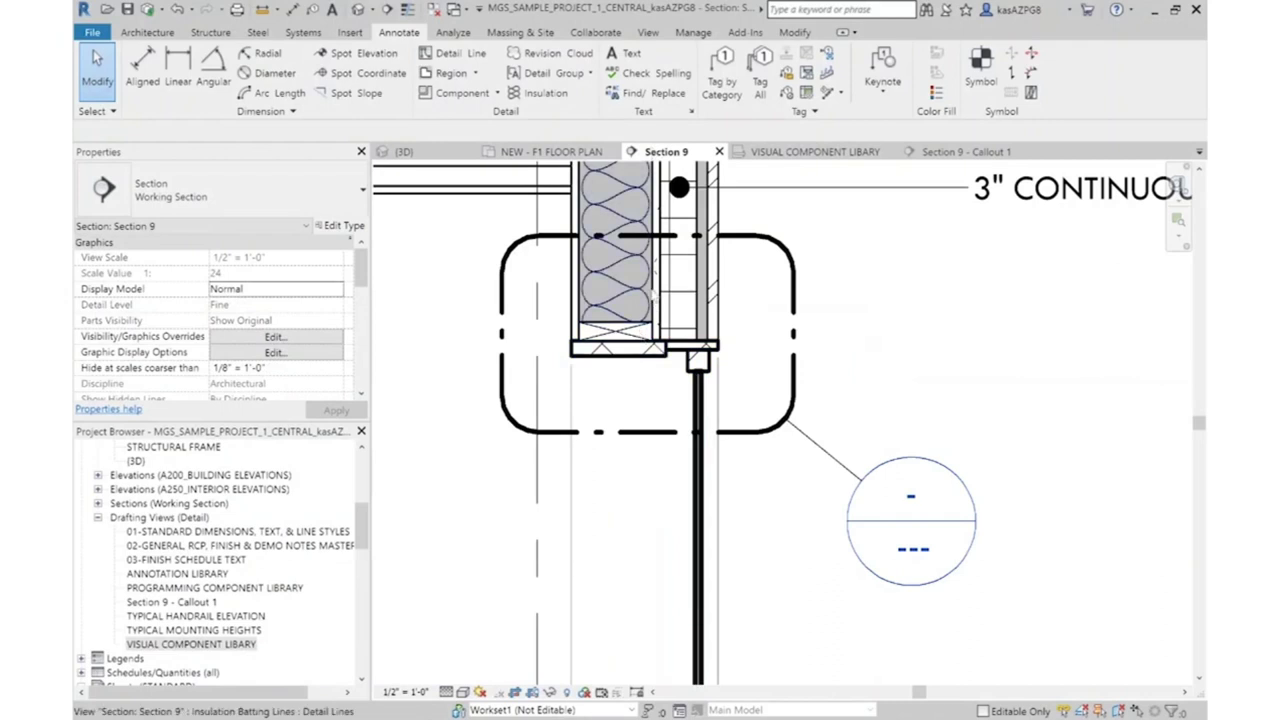
# Copy the batt insulation and wood blocking above the window head from Section 9 and paste them aligned into the callout view
pyautogui.scroll(2, 649, 291)
pyautogui.click(592, 289)
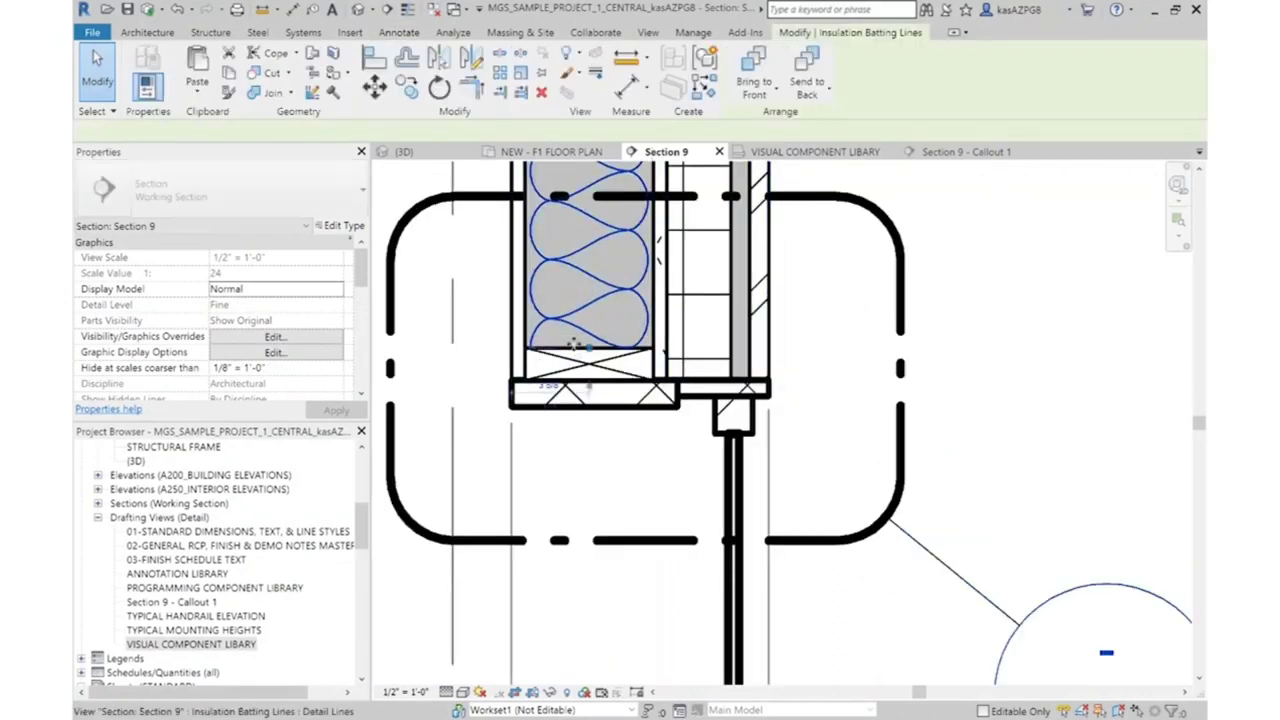
pyautogui.keyDown('ctrl'); pyautogui.click(588, 364); pyautogui.keyUp('ctrl')
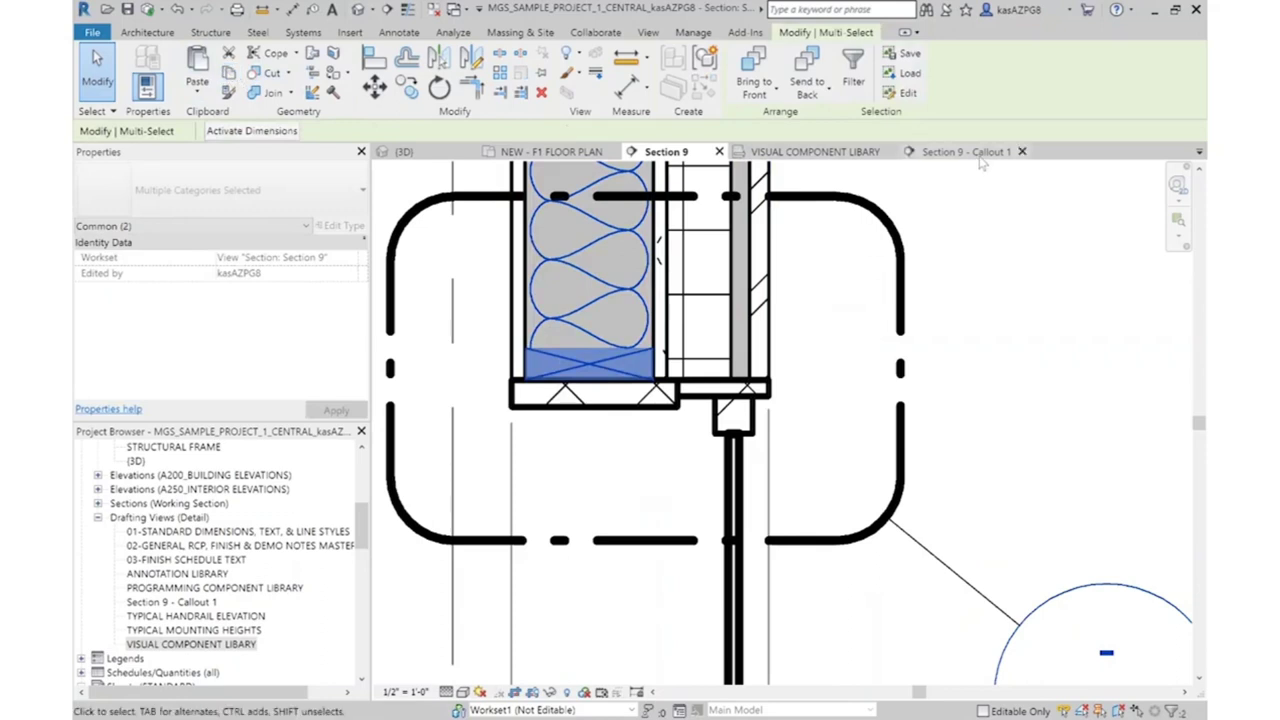
pyautogui.click(978, 153)
pyautogui.click(197, 88)
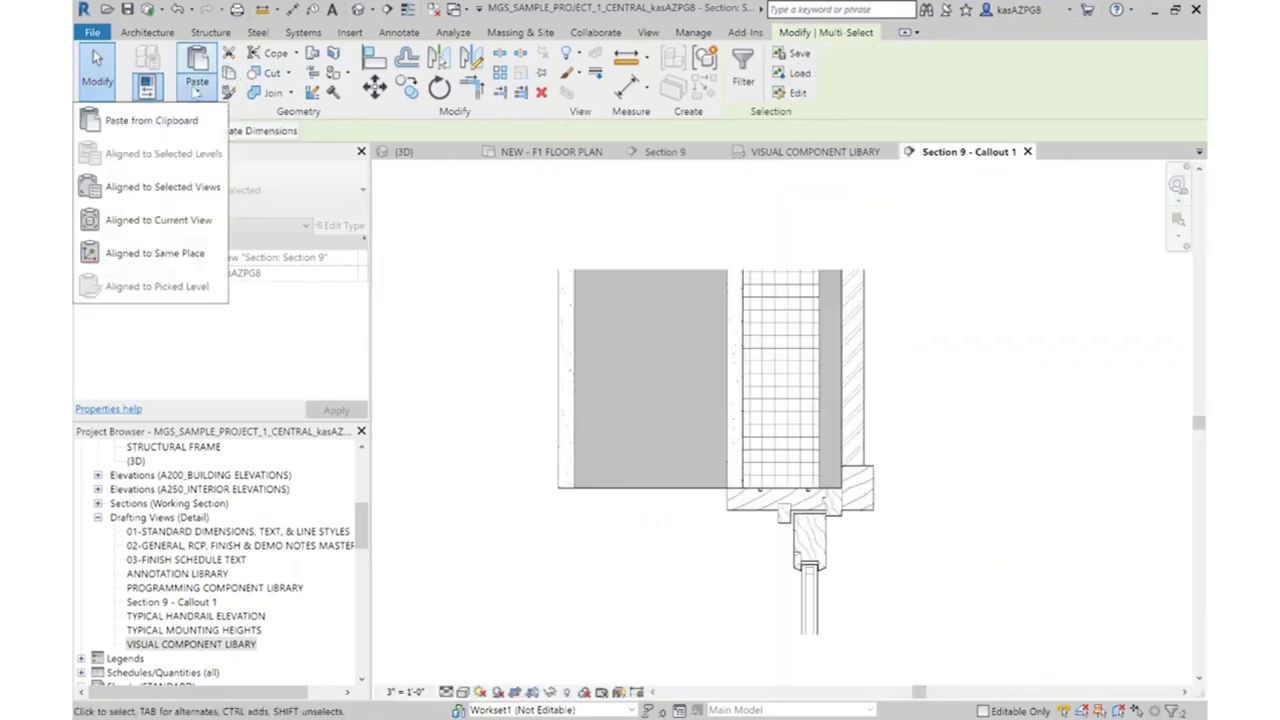
pyautogui.click(158, 220)
pyautogui.click(1052, 455)
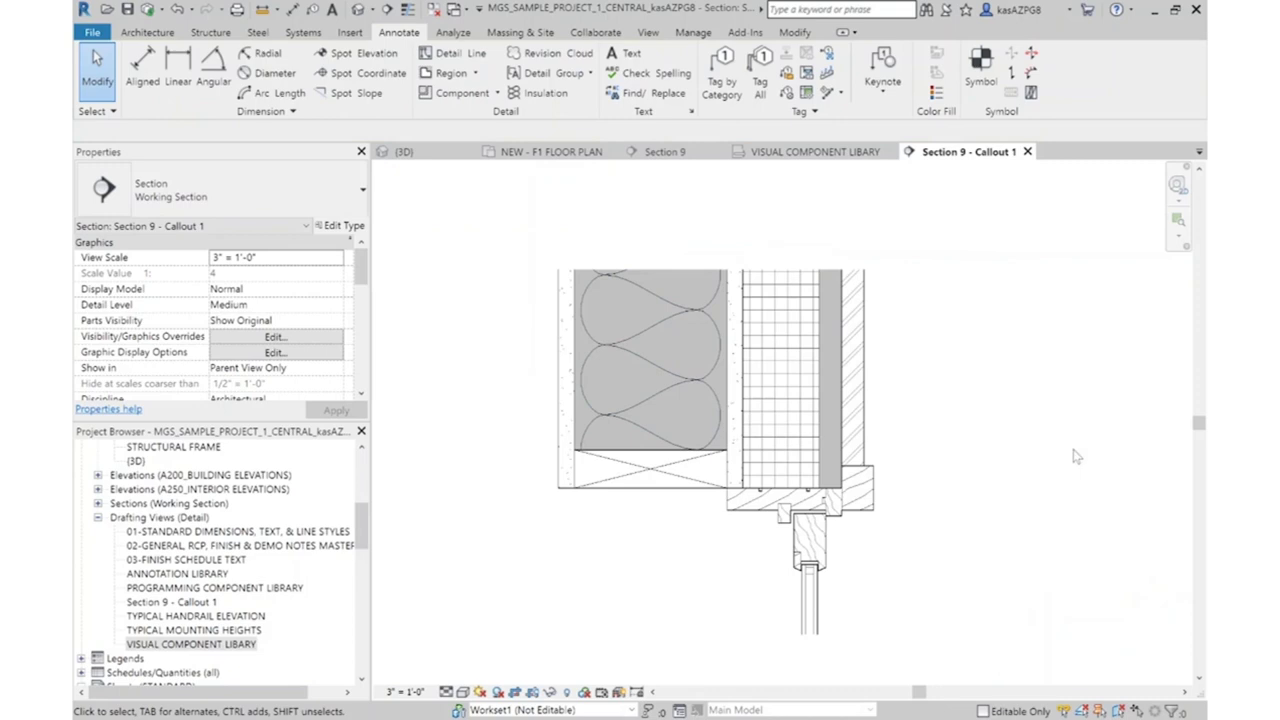
# Bring a discontinuous wood blocking component, as shown in the visual component library, into the callout view above the window head
pyautogui.scroll(3, 683, 488)
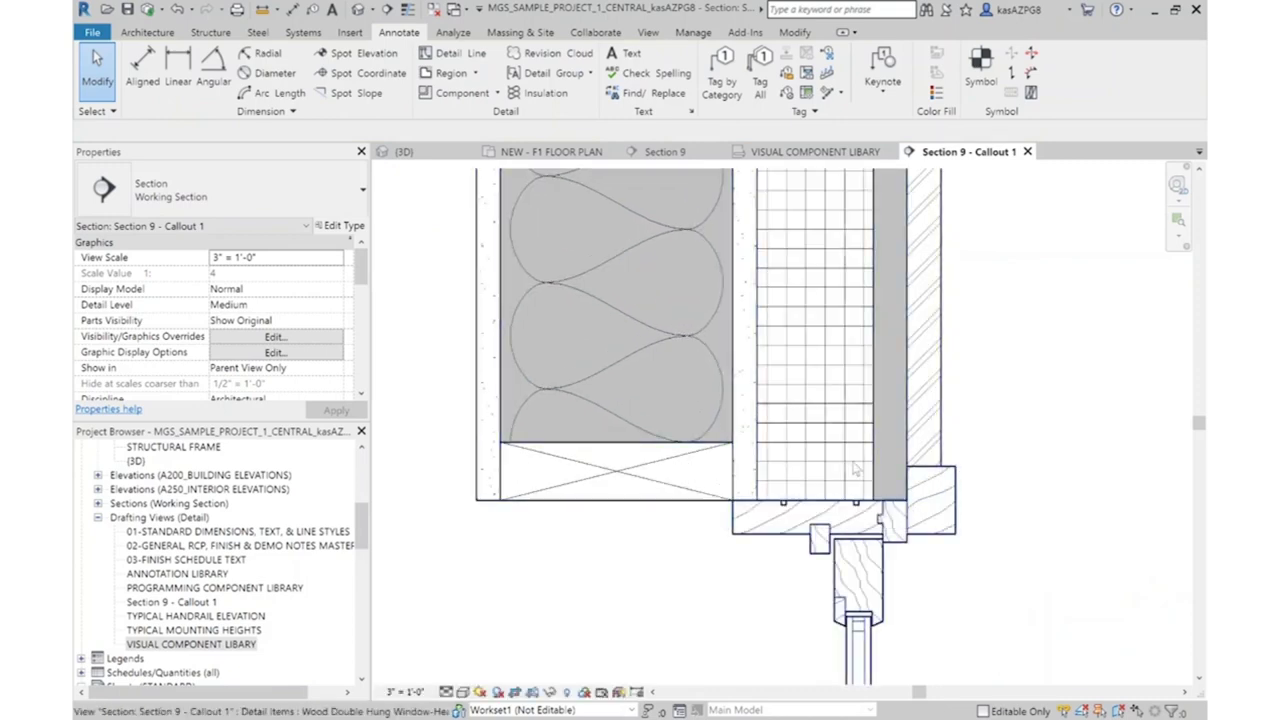
pyautogui.click(705, 470)
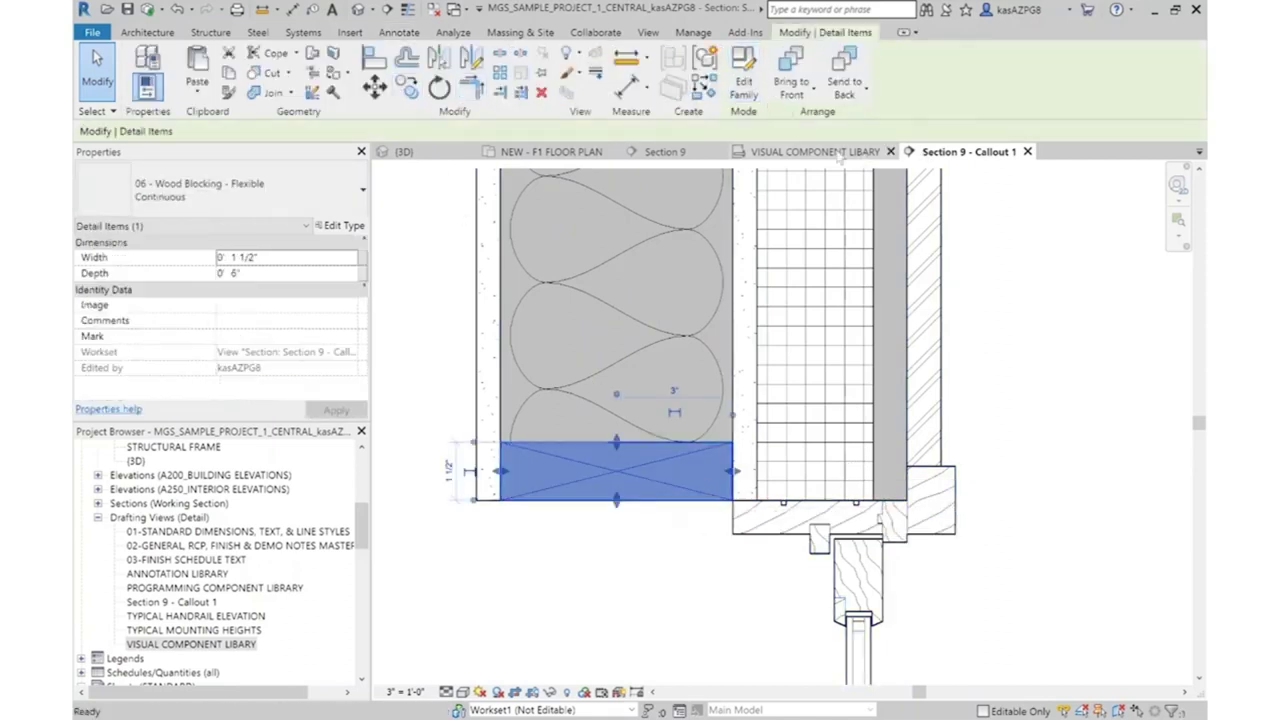
pyautogui.click(815, 151)
pyautogui.click(592, 356)
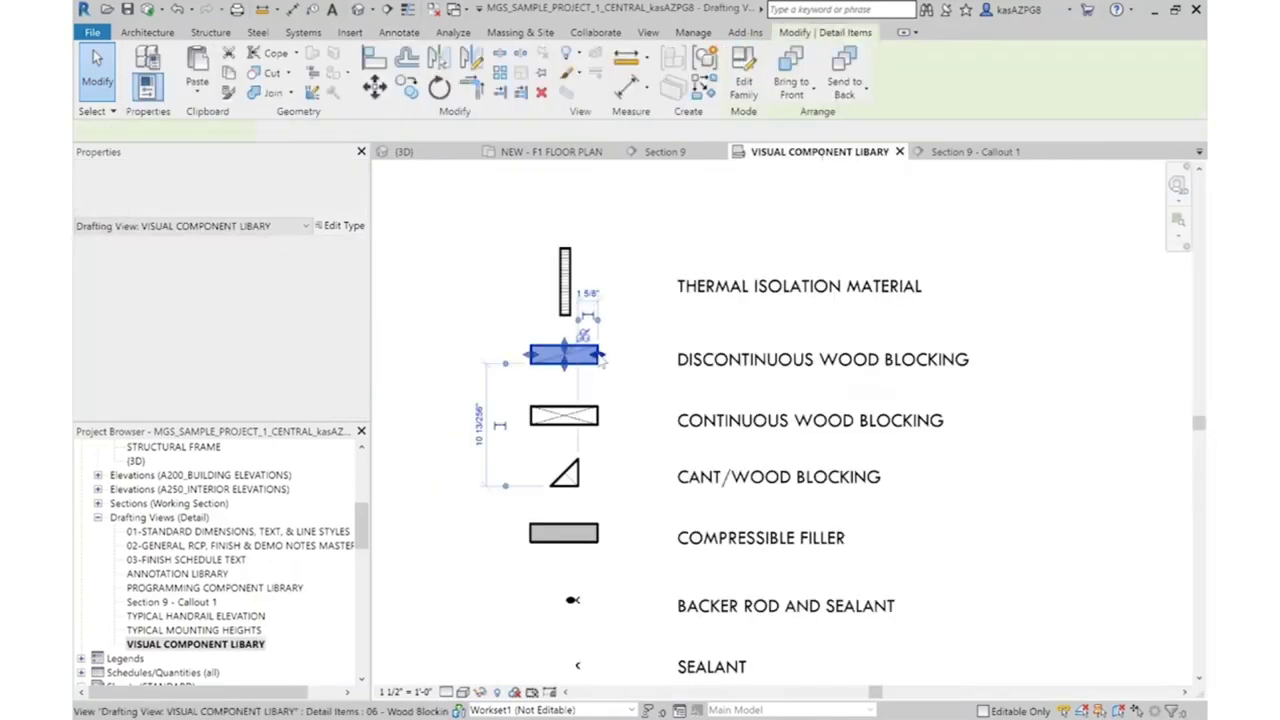
pyautogui.press('Escape')
pyautogui.click(965, 151)
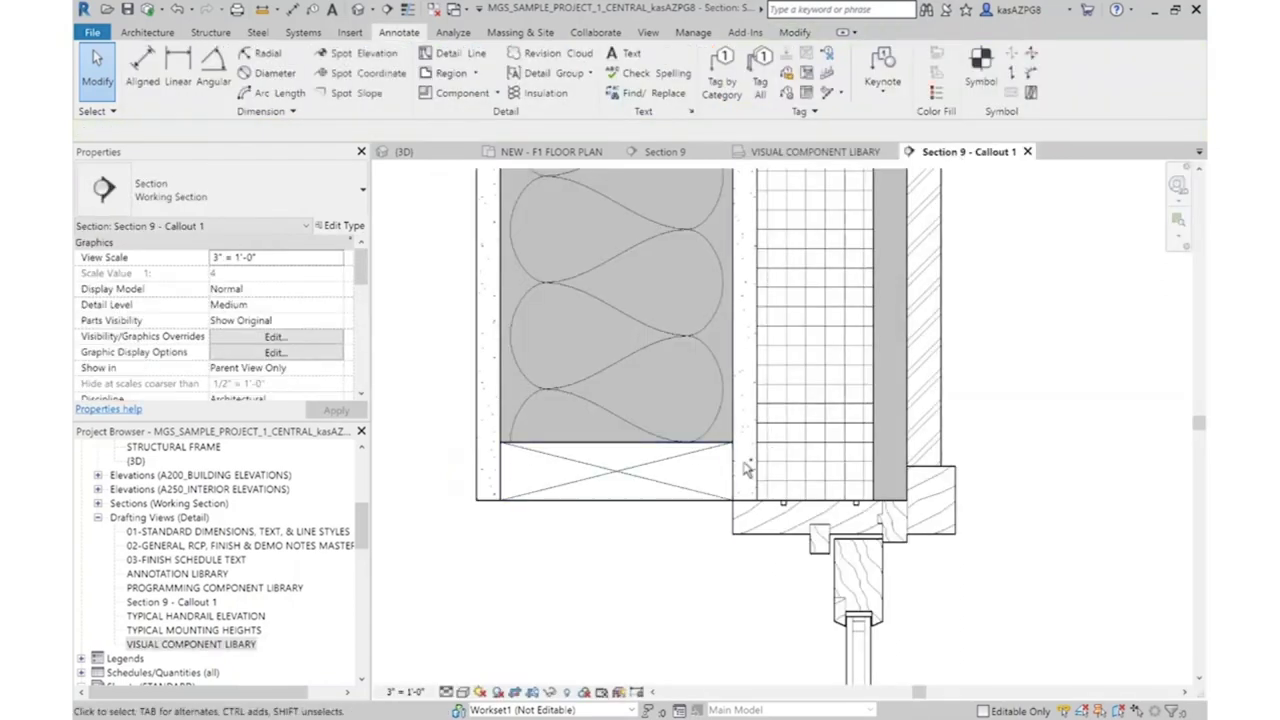
pyautogui.click(1006, 405)
pyautogui.scroll(-2, 906, 449)
pyautogui.click(805, 65)
pyautogui.moveTo(923, 401); pyautogui.dragTo(760, 463)
pyautogui.scroll(2, 760, 463)
# Rotate the discontinuous wood blocking upright and move it above the window head against the inner face of the exterior finish
pyautogui.click(440, 88)
pyautogui.click(1025, 325)
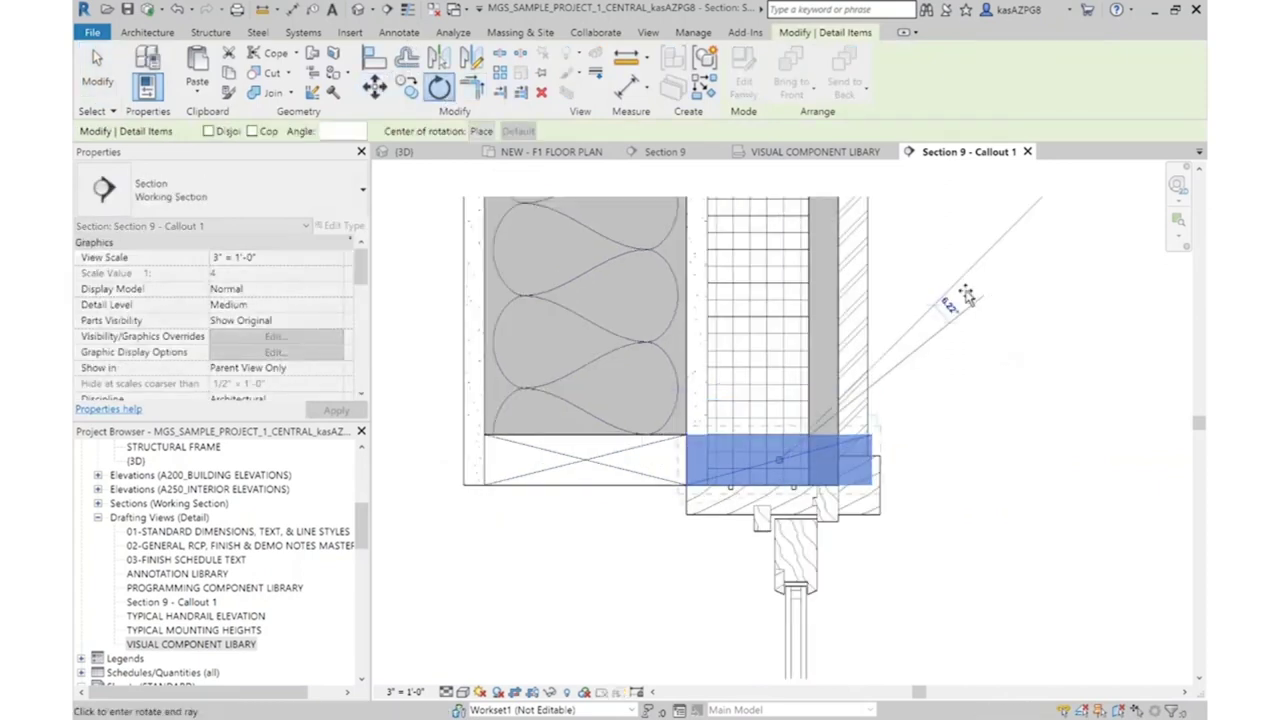
pyautogui.click(965, 300)
pyautogui.press('m')
pyautogui.press('v')
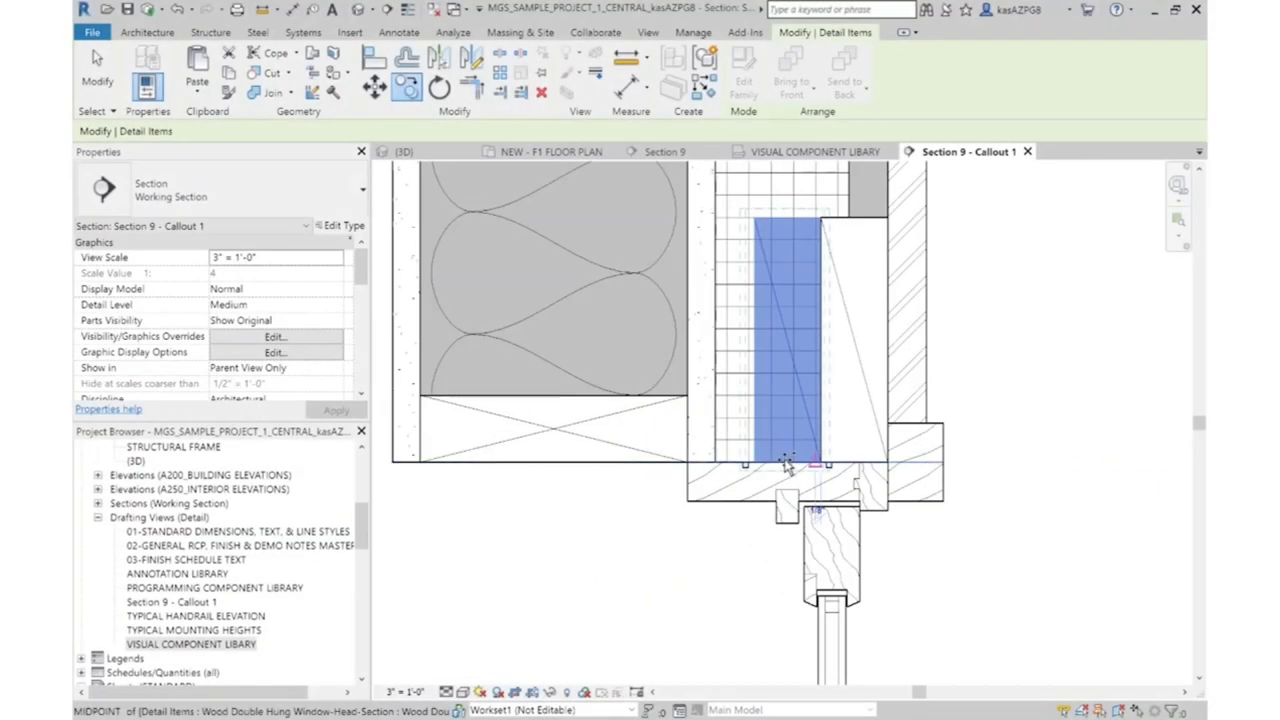
# Copy the upright wood blocking toward the interior to form three adjacent members across the exterior wall layers
pyautogui.click(787, 465)
pyautogui.click(720, 465)
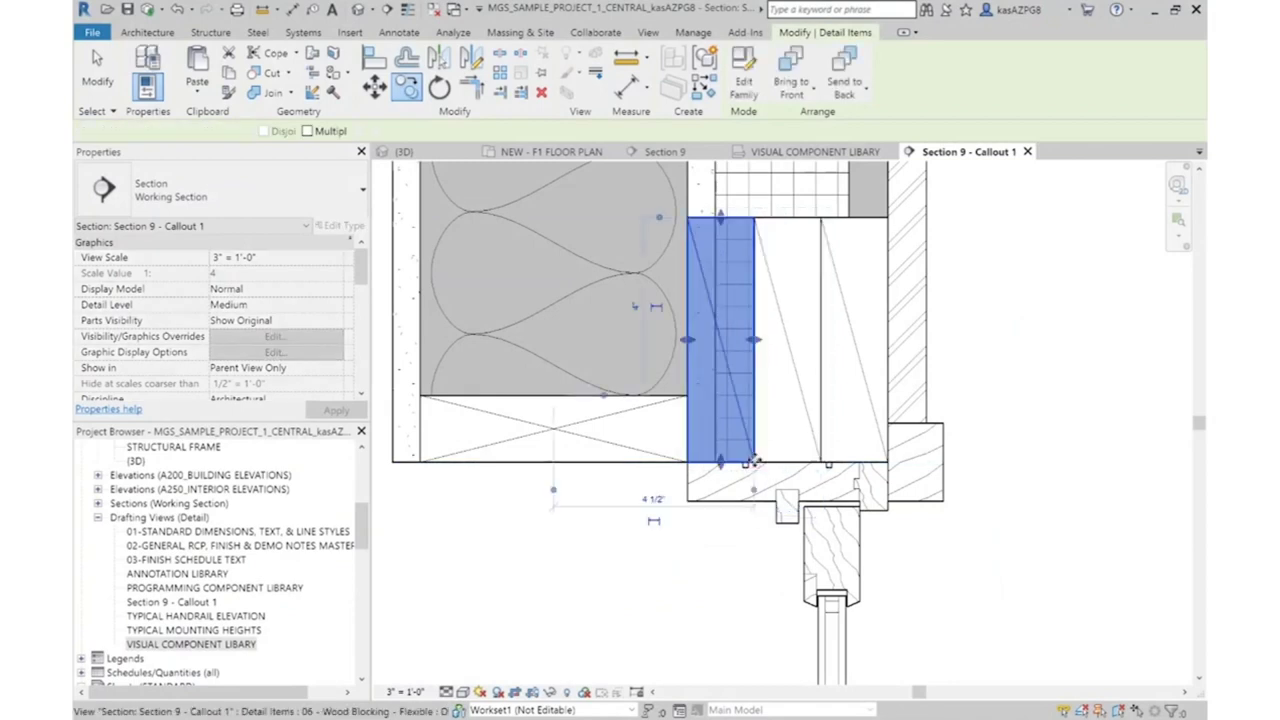
pyautogui.press('Escape')
pyautogui.press('Escape')
# Copy the three upright wood blocking pieces into Section 9, aligned to the current view, and return to the callout view
pyautogui.scroll(-3, 1000, 560)
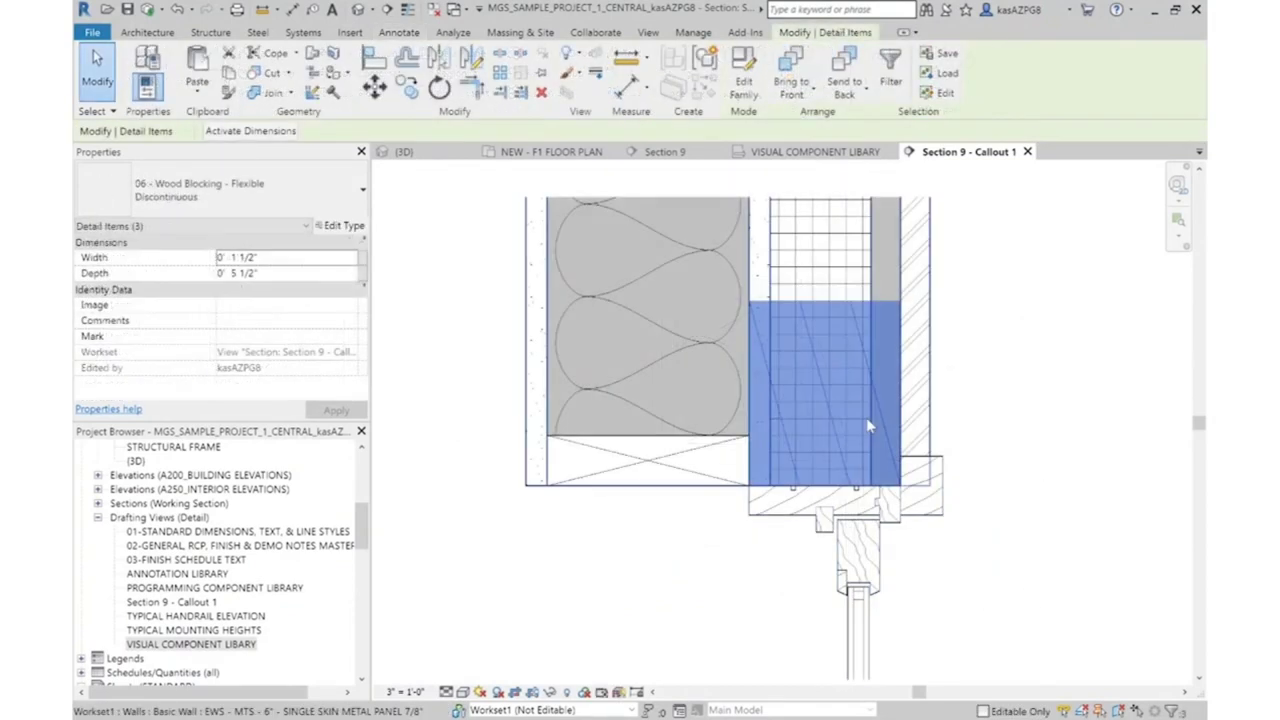
pyautogui.click(665, 152)
pyautogui.click(197, 95)
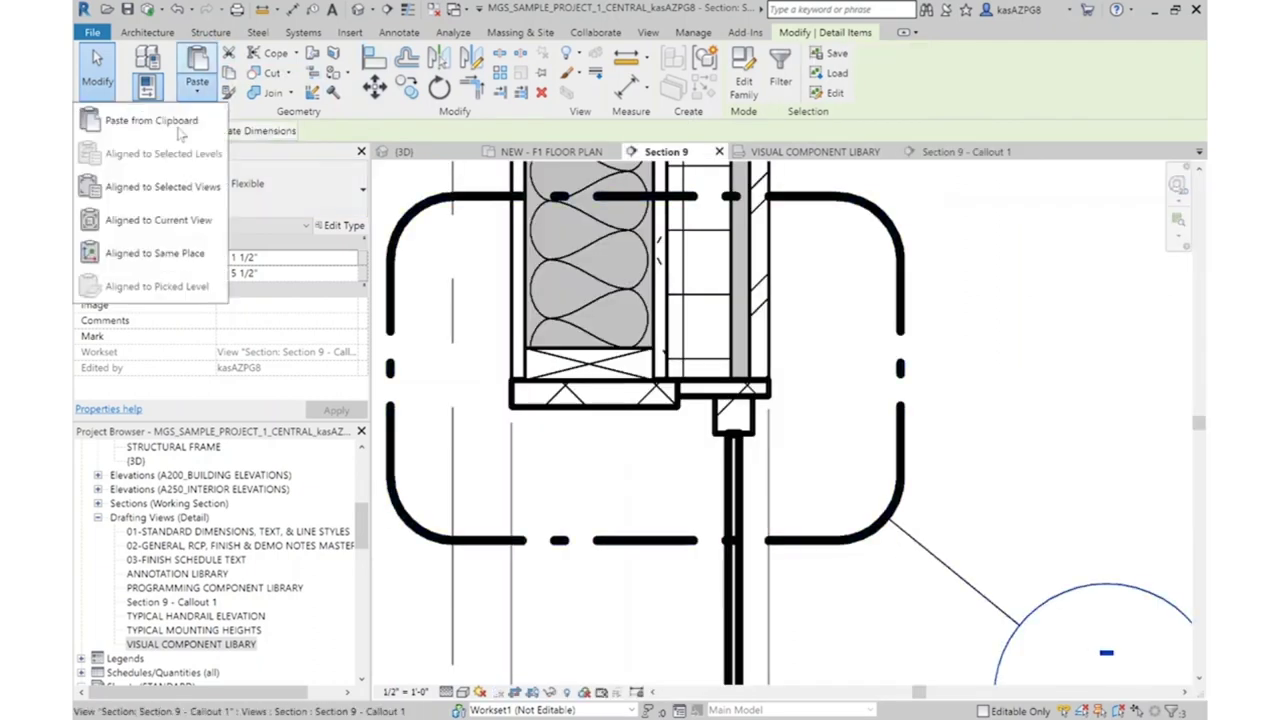
pyautogui.click(158, 219)
pyautogui.click(1097, 402)
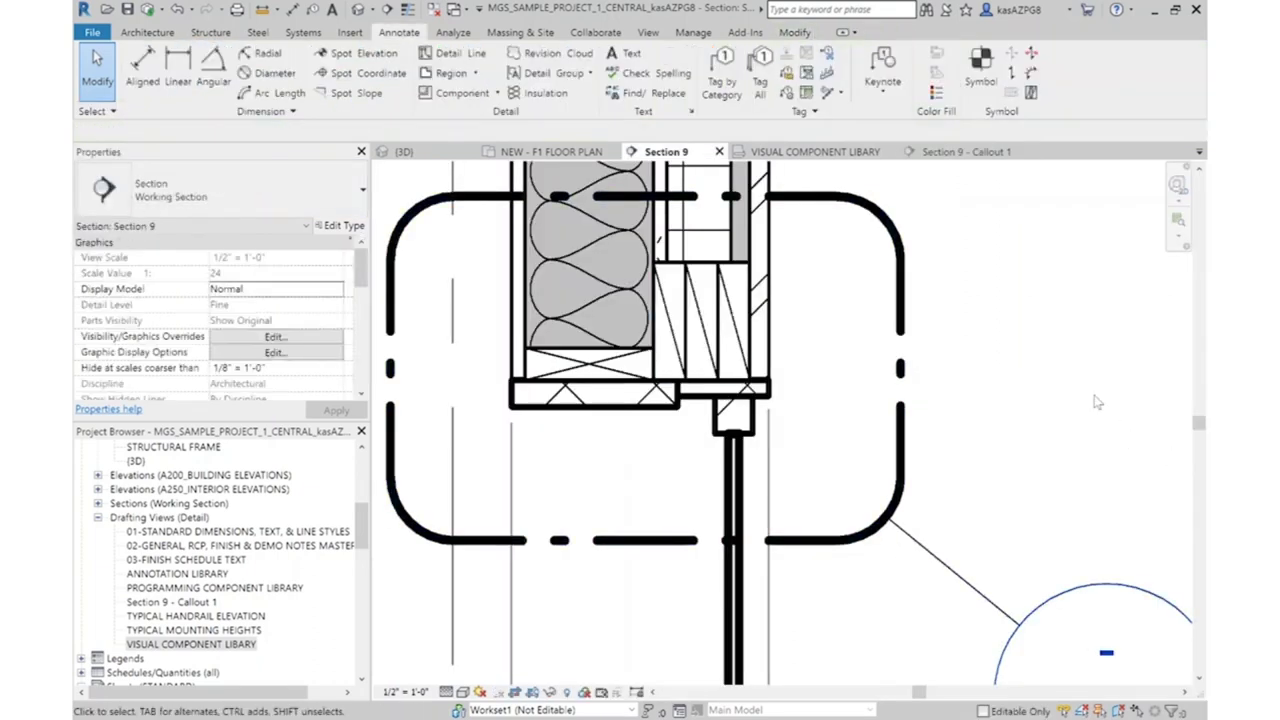
pyautogui.scroll(-3, 1097, 402)
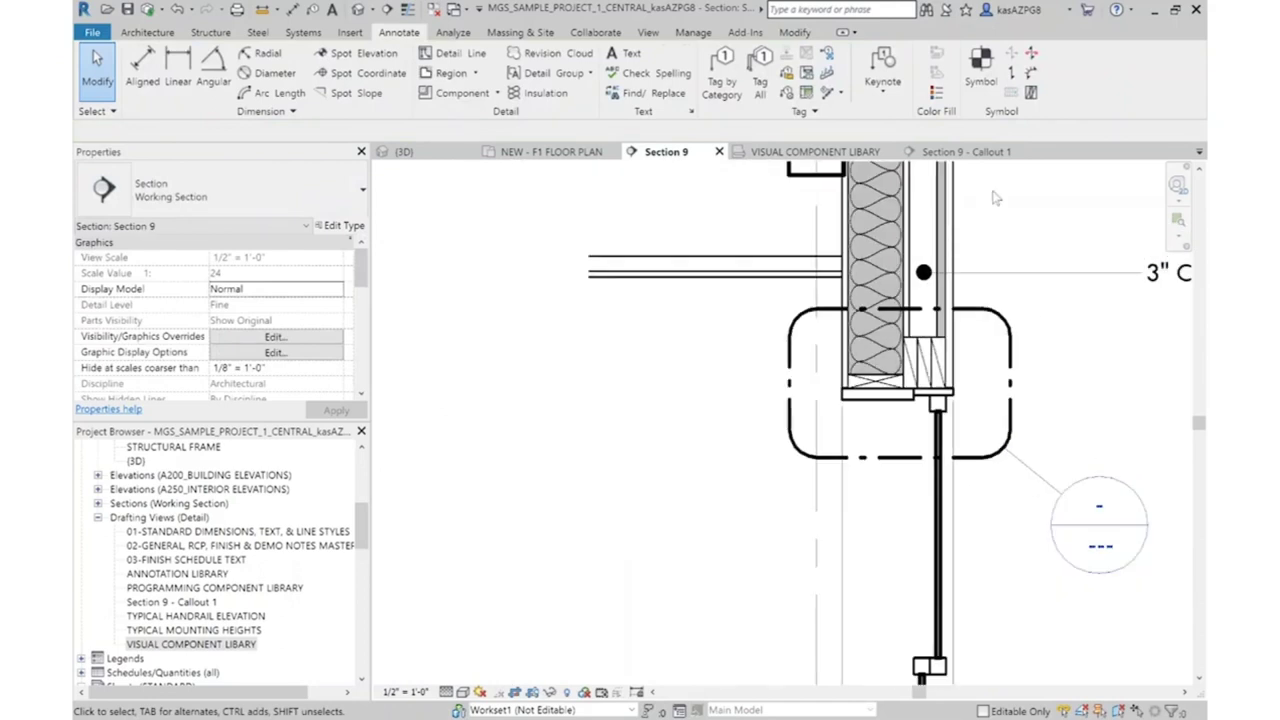
pyautogui.scroll(-3, 887, 419)
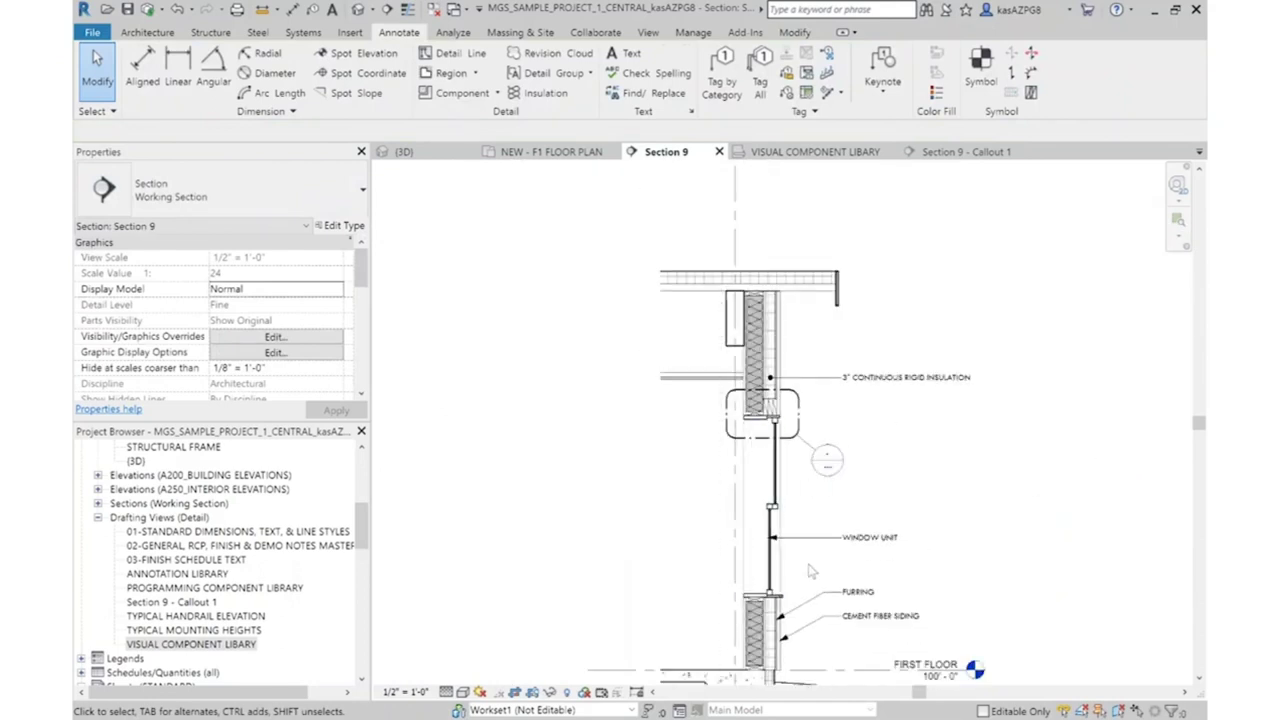
pyautogui.hotkey('ctrl', 'Tab')
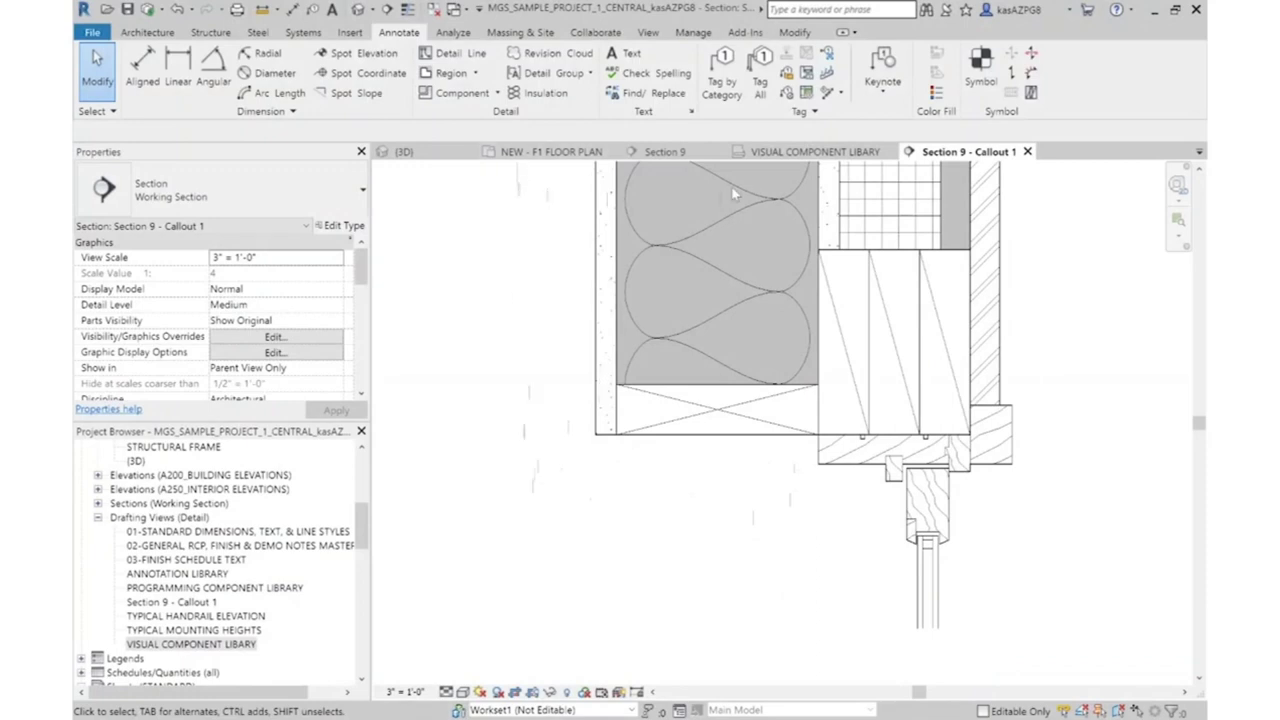
# Browse the loadable detail families to the 064600-Wood Trim folder under 064000-Architectural Woodwork
pyautogui.click(349, 32)
pyautogui.click(668, 80)
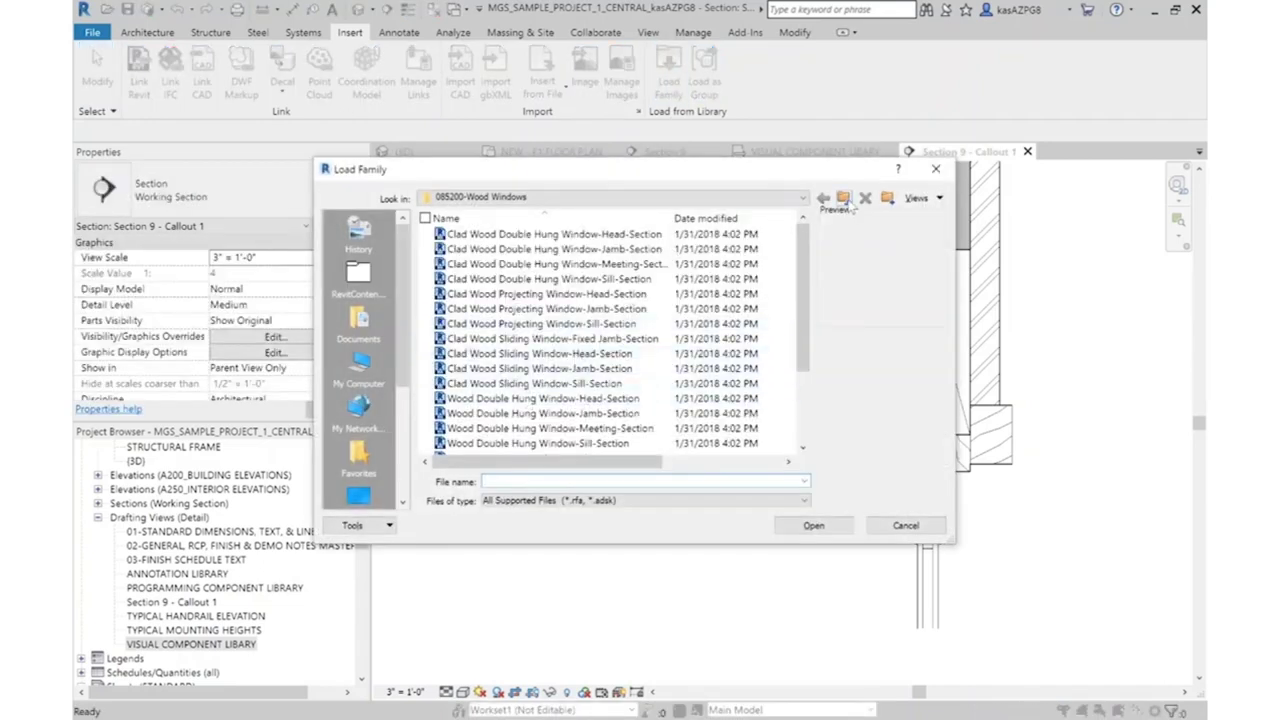
pyautogui.click(845, 199)
pyautogui.click(845, 199)
pyautogui.doubleClick(500, 309)
pyautogui.doubleClick(527, 352)
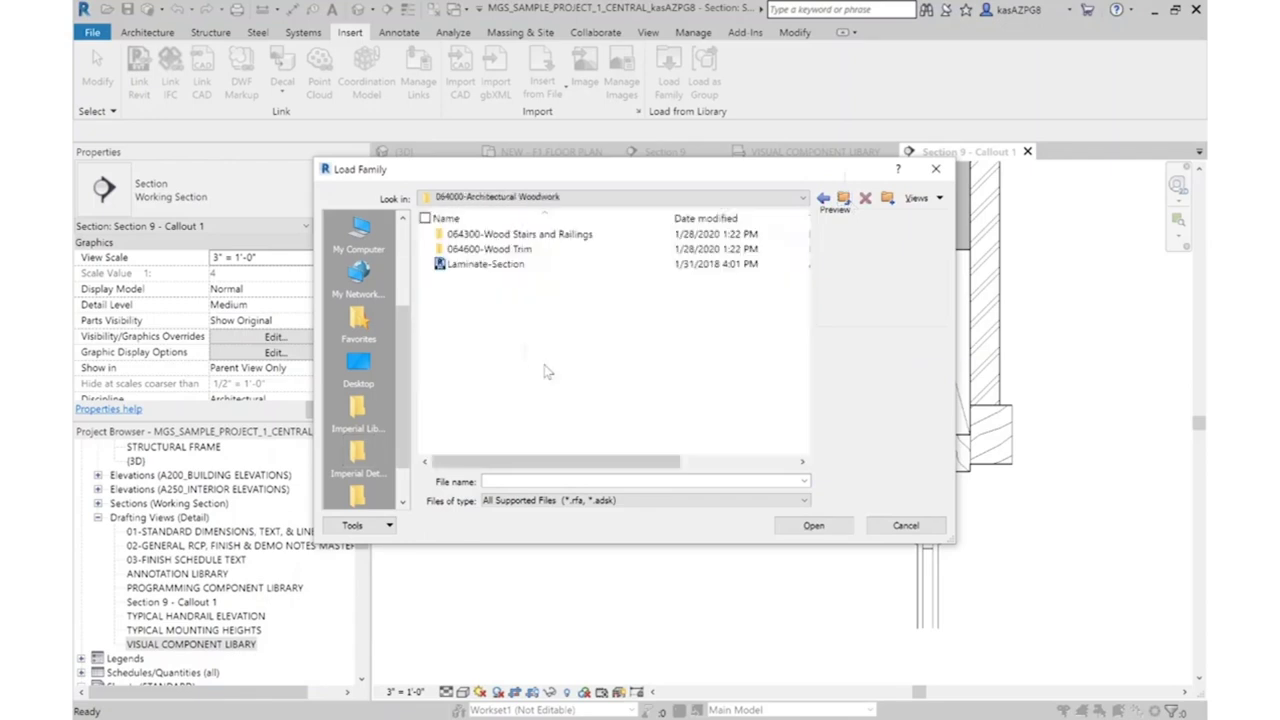
pyautogui.doubleClick(489, 248)
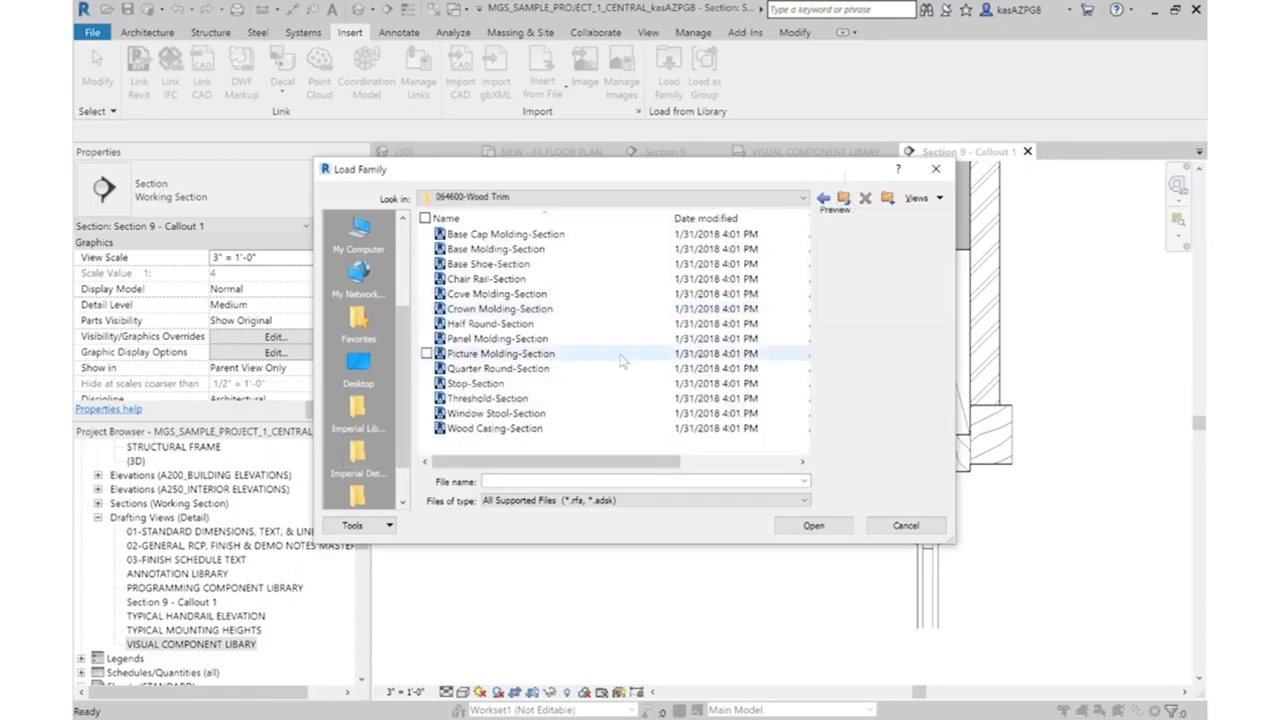
# Compare the previews of the casing, window stool, molding and threshold section families, and leave without loading any
pyautogui.click(526, 430)
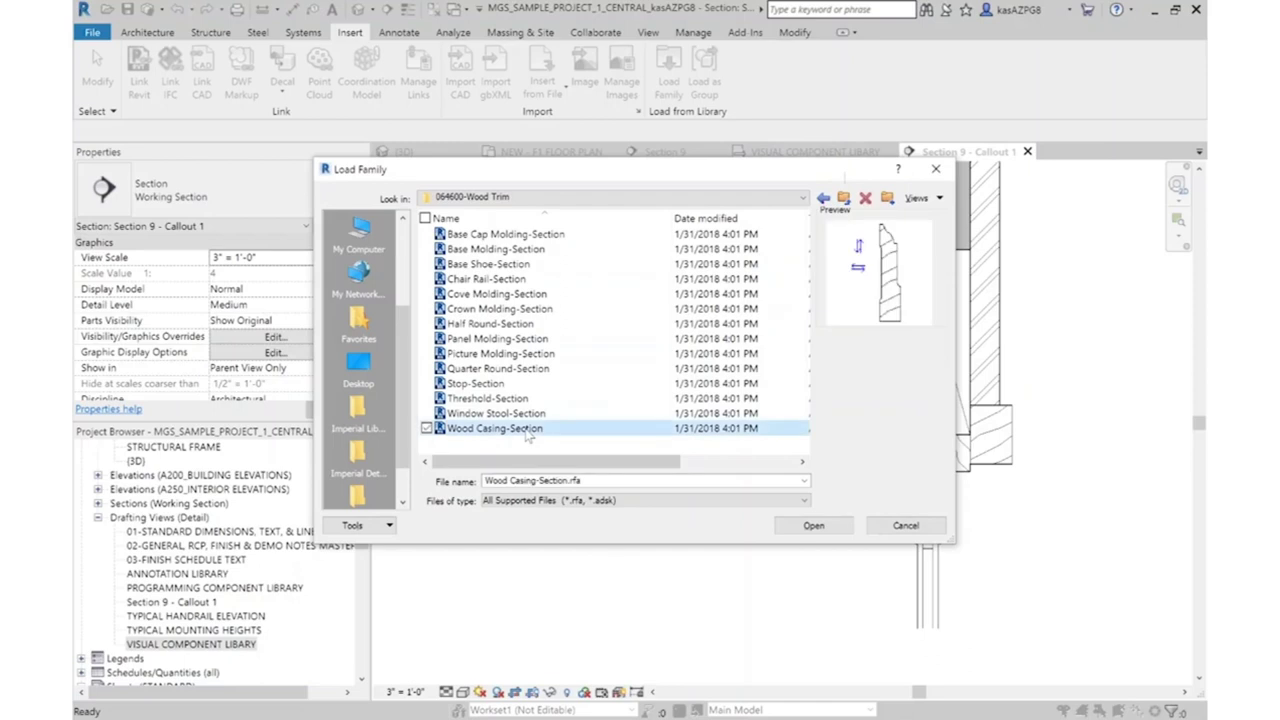
pyautogui.click(523, 416)
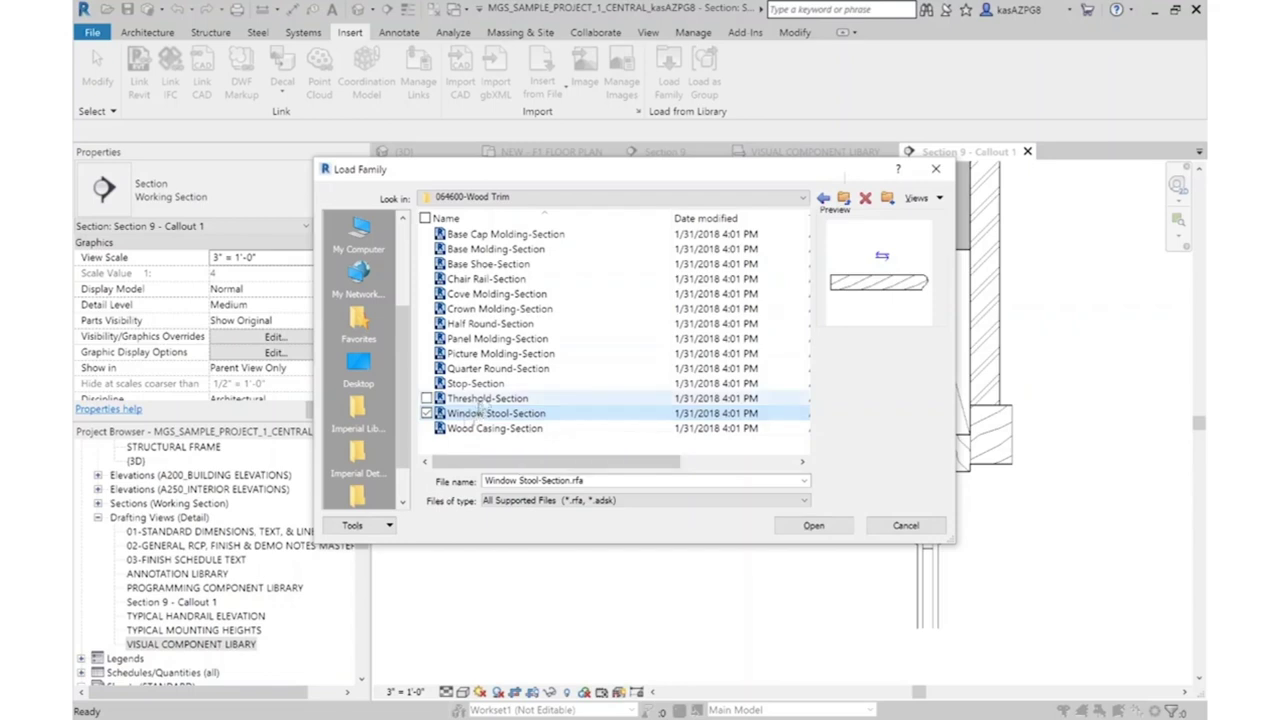
pyautogui.click(472, 280)
pyautogui.click(466, 297)
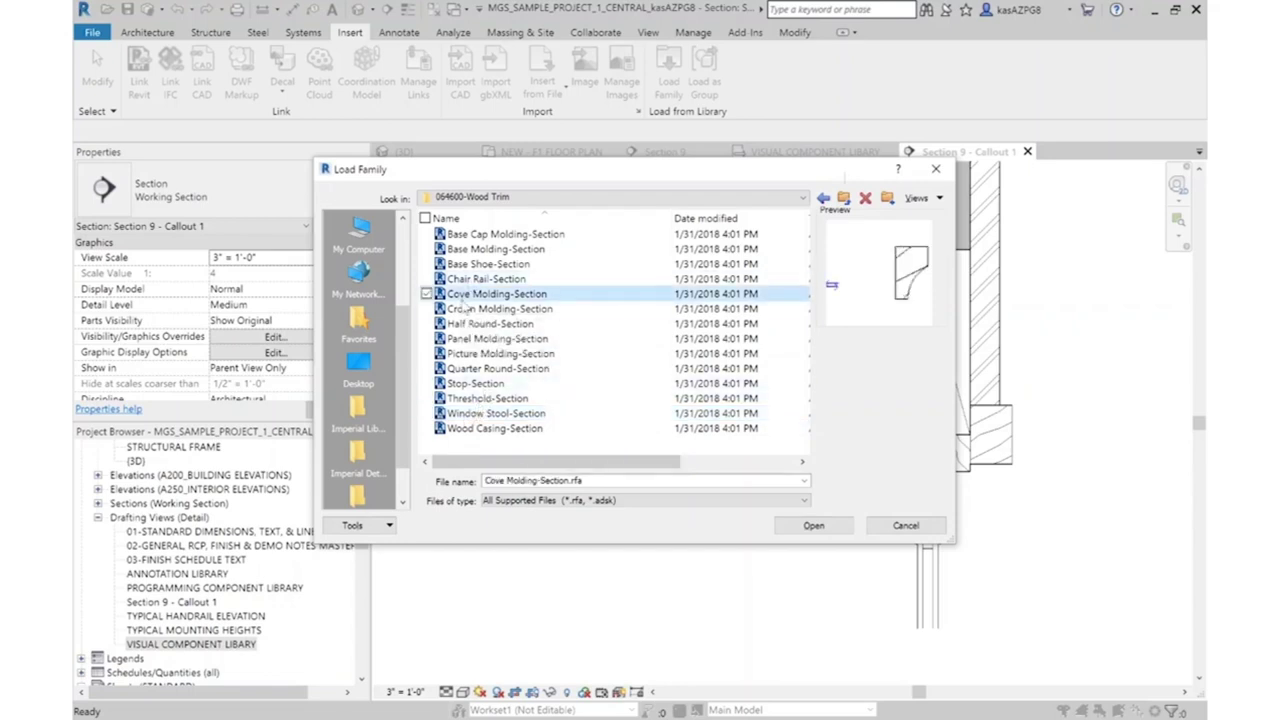
pyautogui.click(470, 309)
pyautogui.click(484, 398)
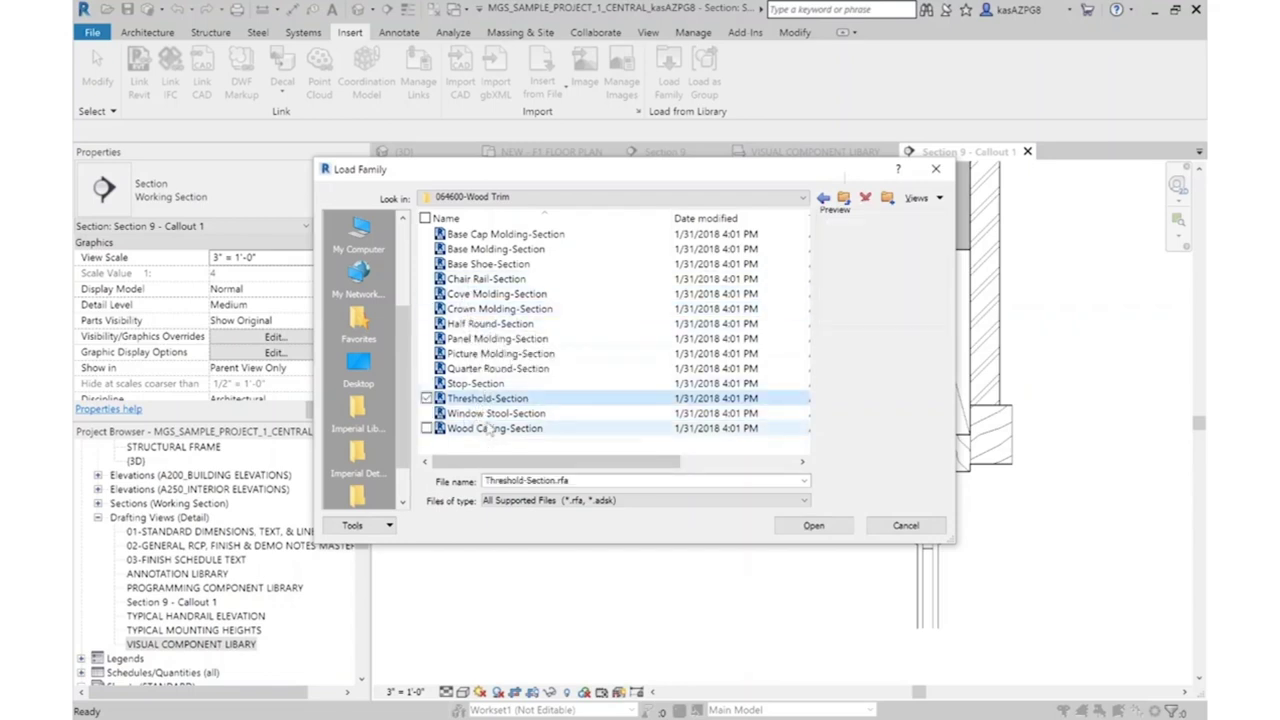
pyautogui.click(490, 428)
pyautogui.click(495, 413)
pyautogui.click(490, 428)
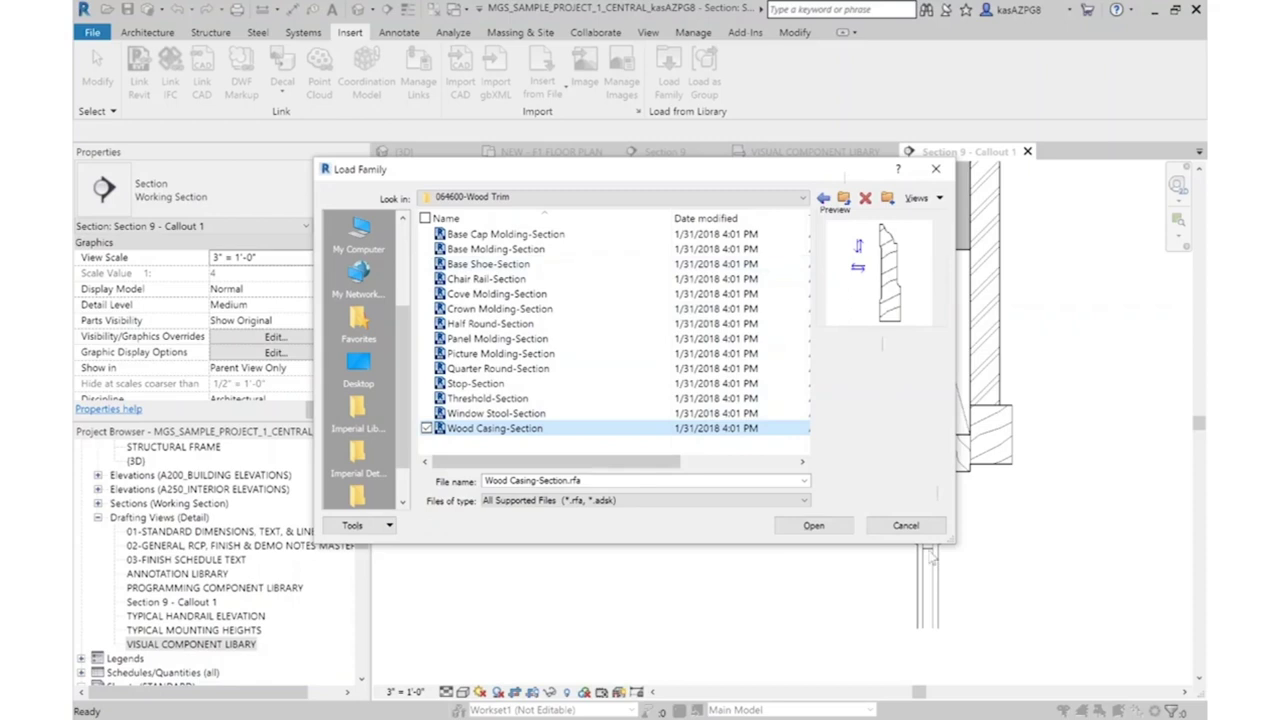
pyautogui.click(905, 525)
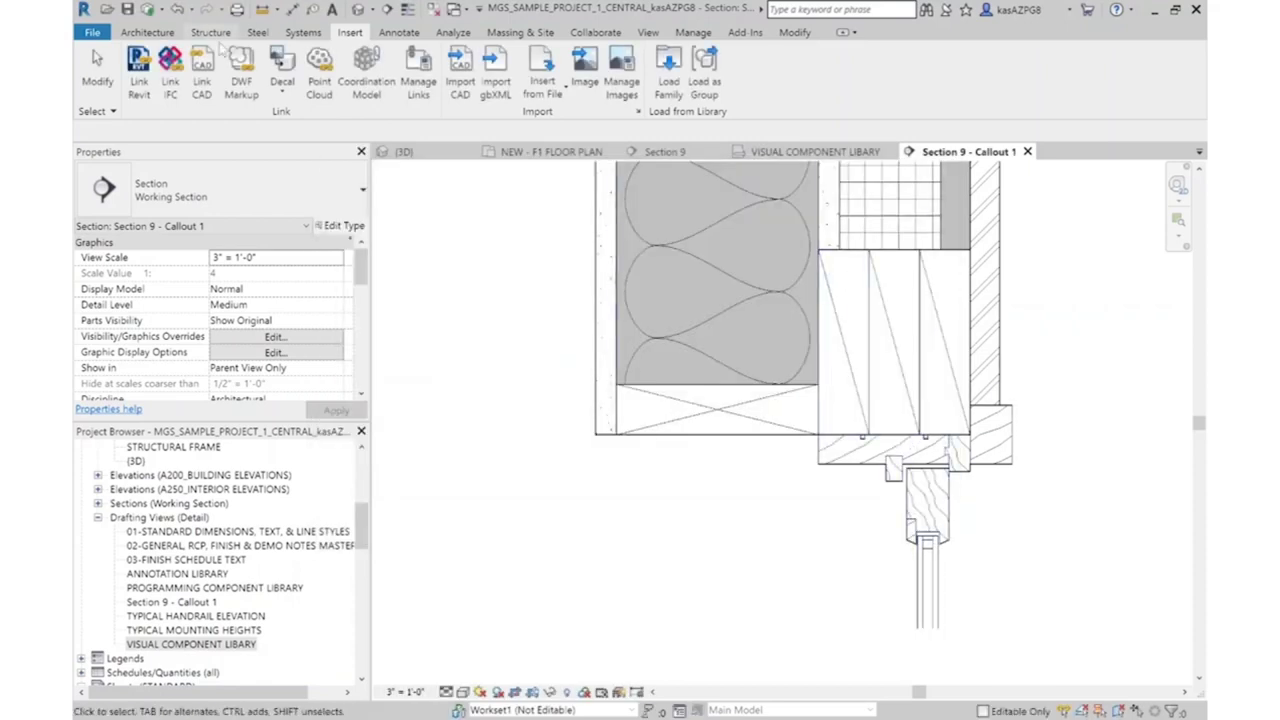
# Sketch a rectangular filled region boundary about 7/8" deep under the wood blocking, from the window frame to the wall's interior face
pyautogui.click(146, 33)
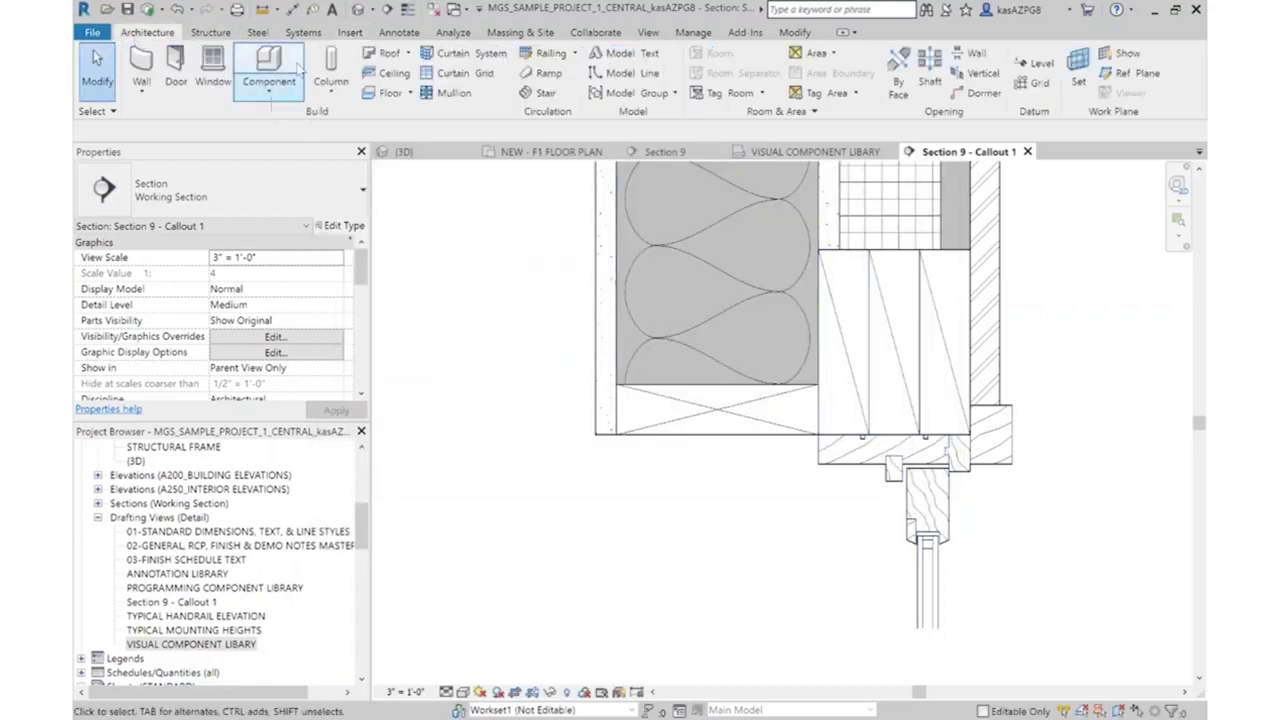
pyautogui.click(398, 32)
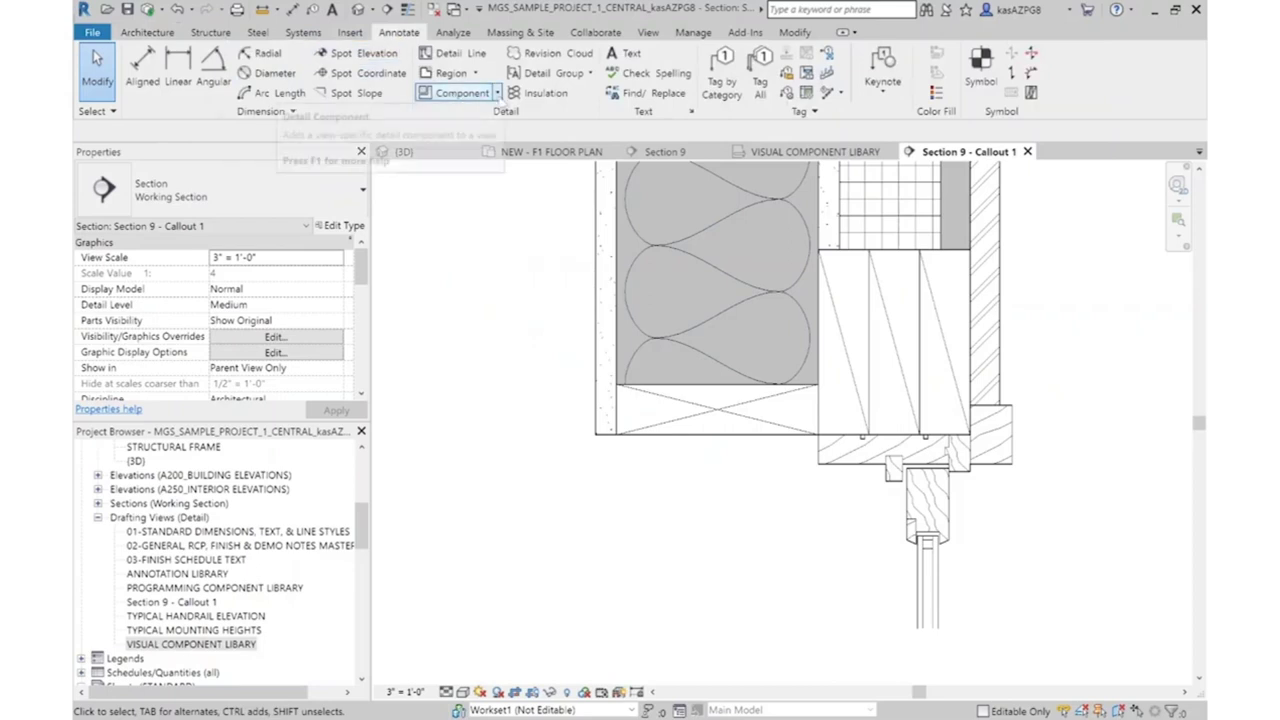
pyautogui.click(452, 73)
pyautogui.click(460, 101)
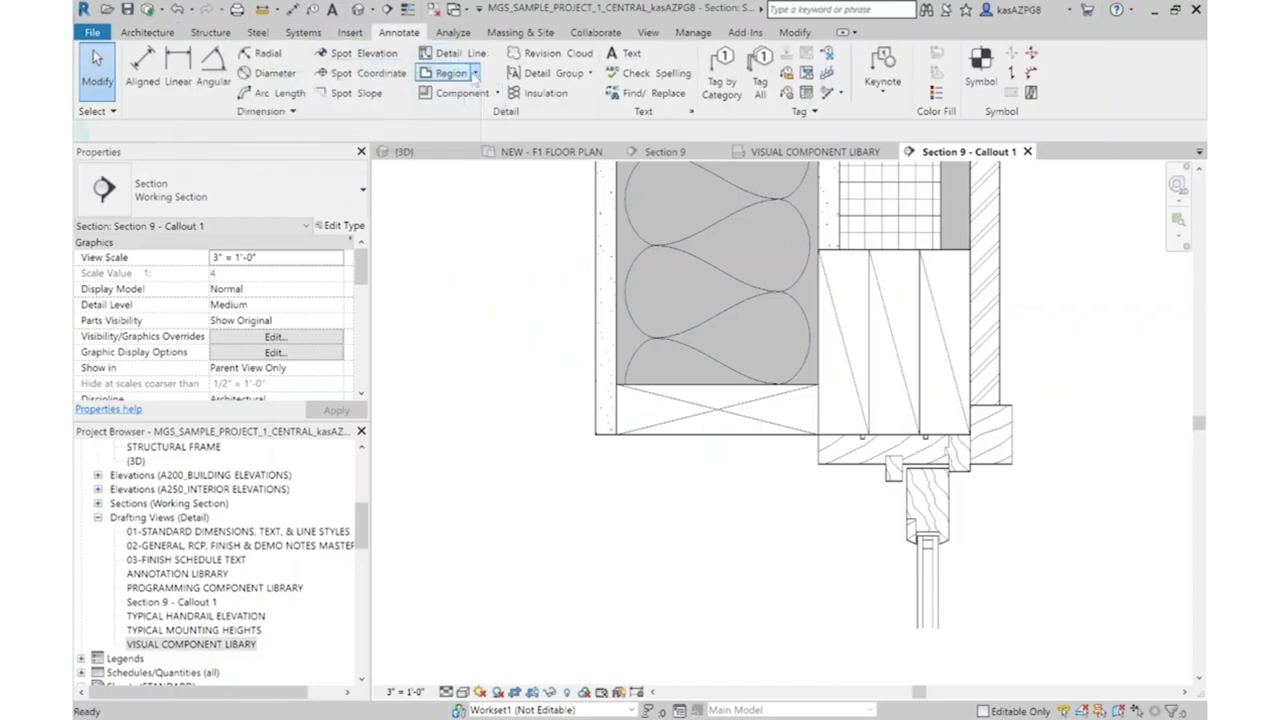
pyautogui.click(791, 54)
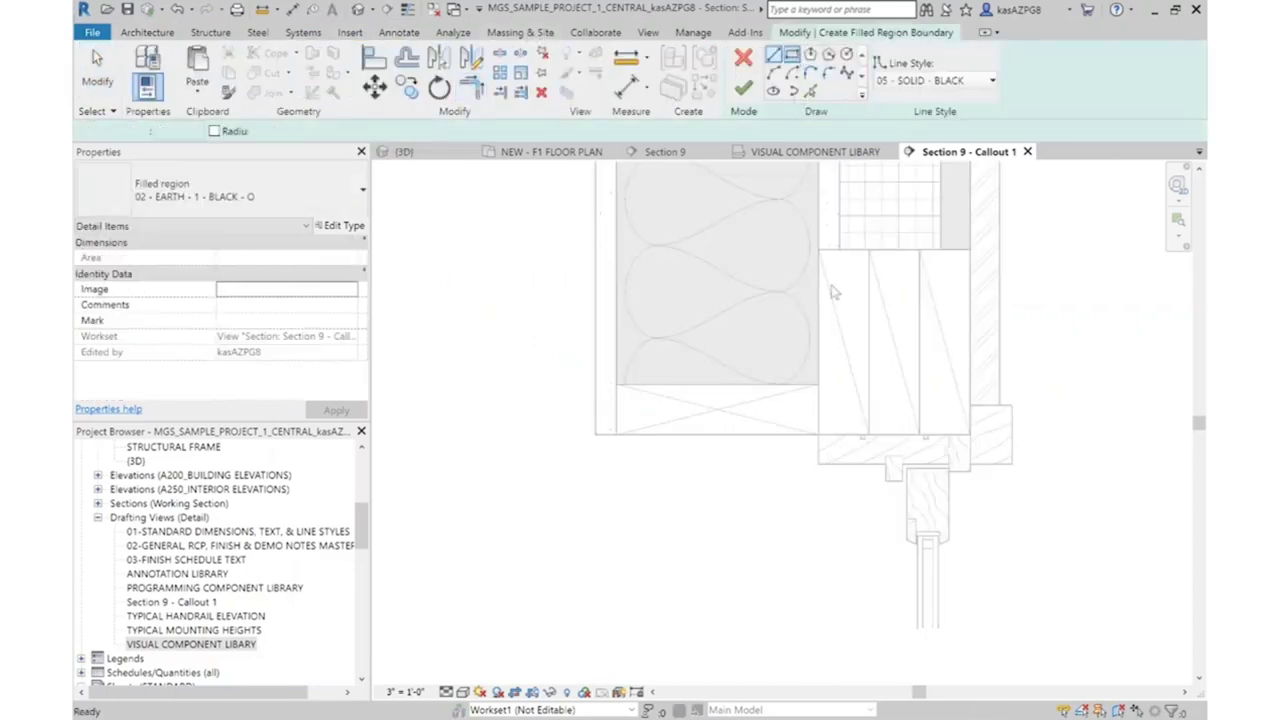
pyautogui.scroll(2, 808, 480)
pyautogui.click(818, 470)
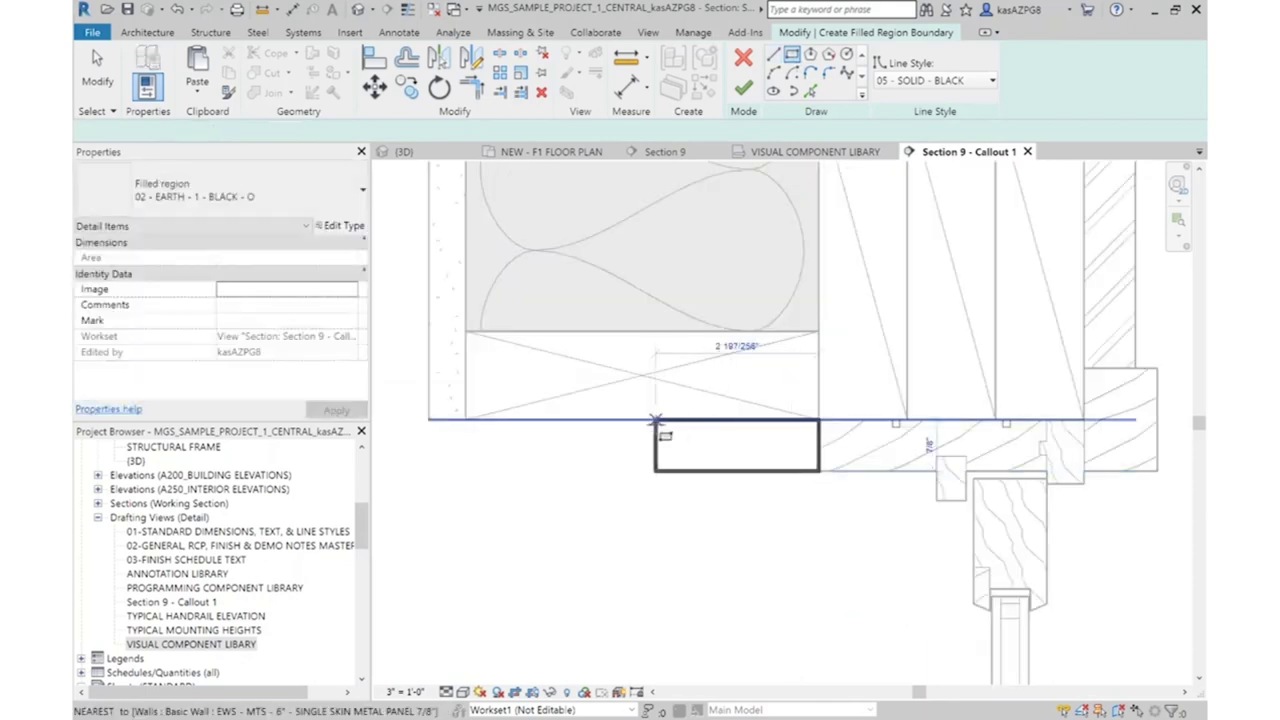
pyautogui.click(428, 420)
pyautogui.press('Escape')
pyautogui.scroll(-2, 840, 453)
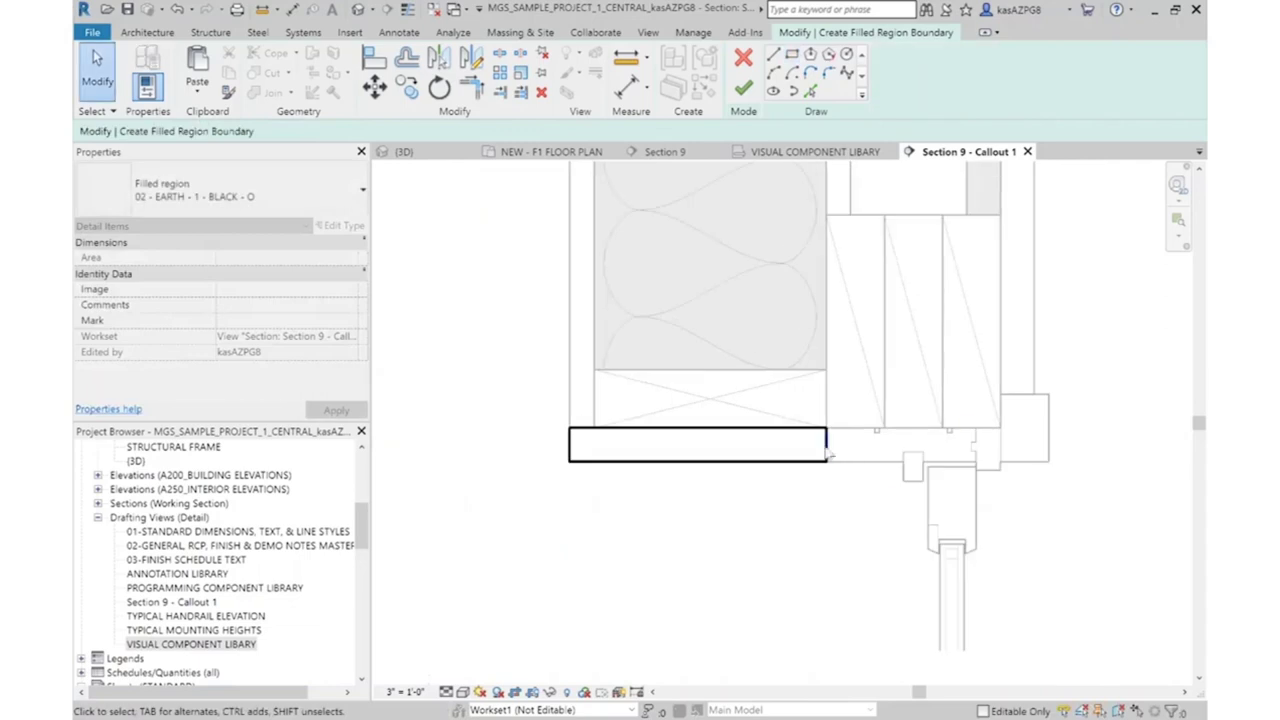
# Set the line style of all four filled region boundary lines to 02 - SOLID - BLACK
pyautogui.press('Tab')
pyautogui.click(745, 471)
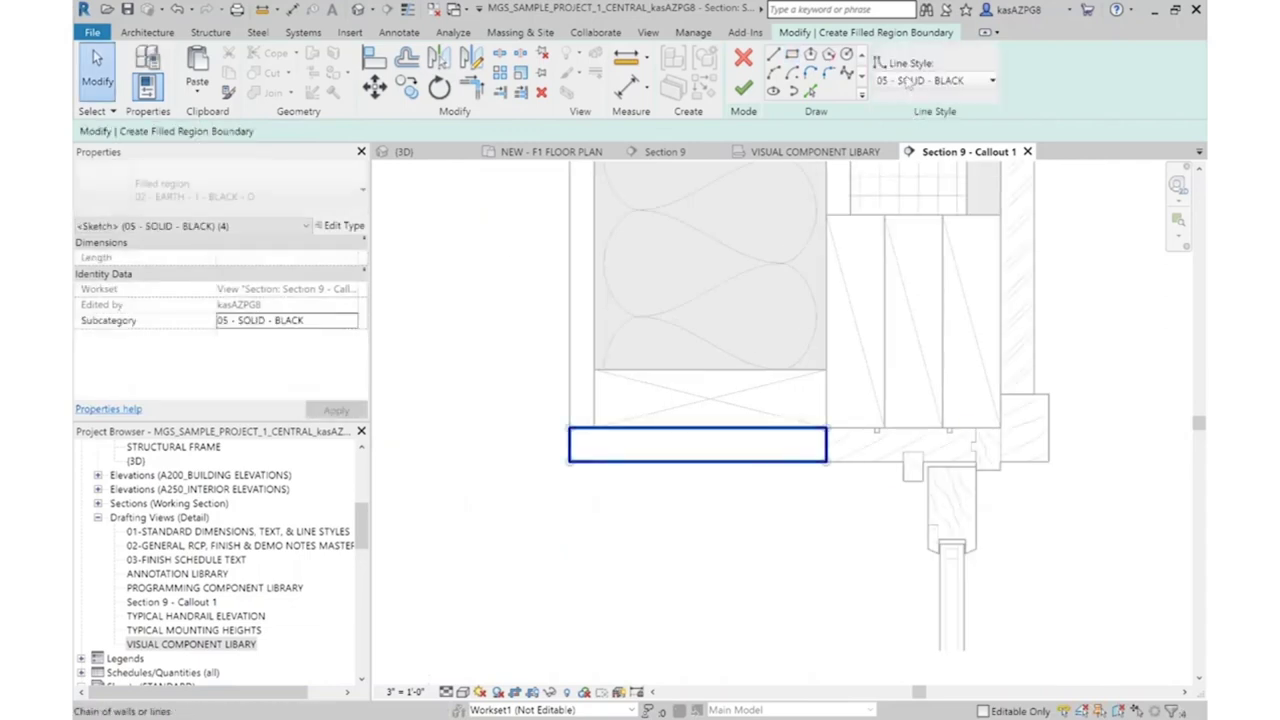
pyautogui.click(935, 80)
pyautogui.scroll(5, 870, 187)
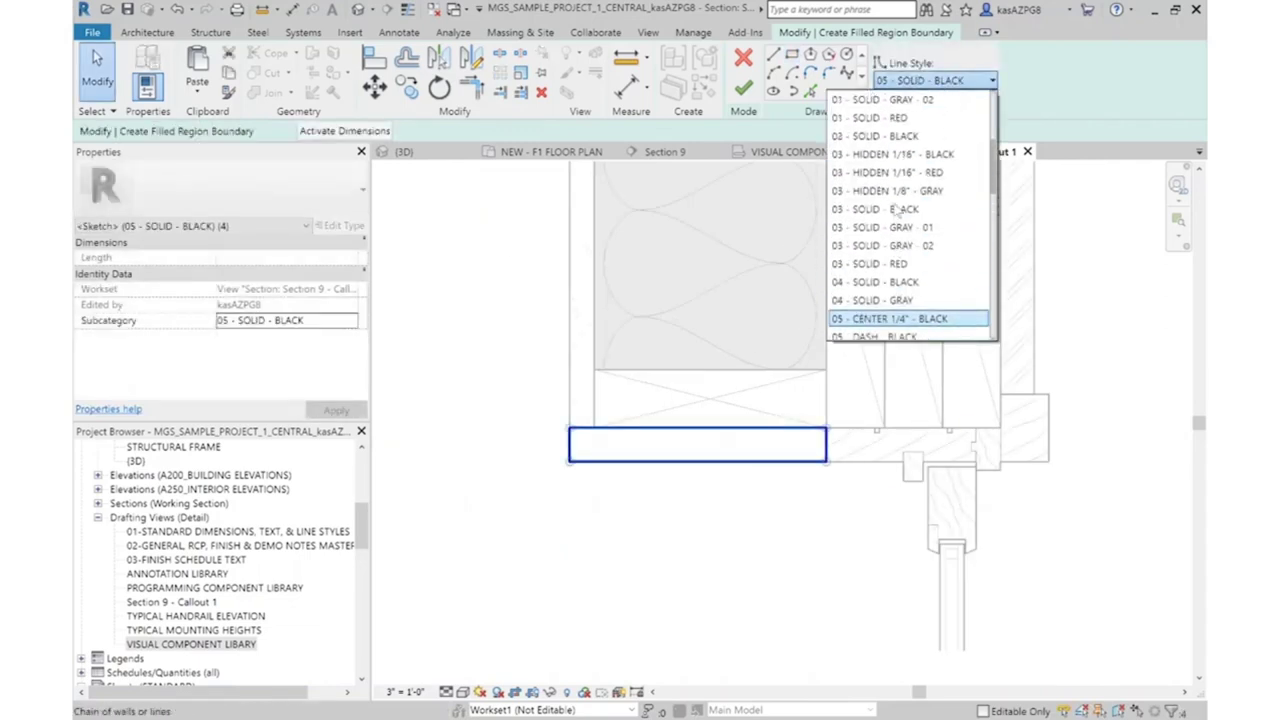
pyautogui.click(885, 142)
pyautogui.click(694, 436)
# Set the filled region type to 06 - WOOD TRIM - 1 - BLACK - O and finish the region
pyautogui.scroll(2, 690, 430)
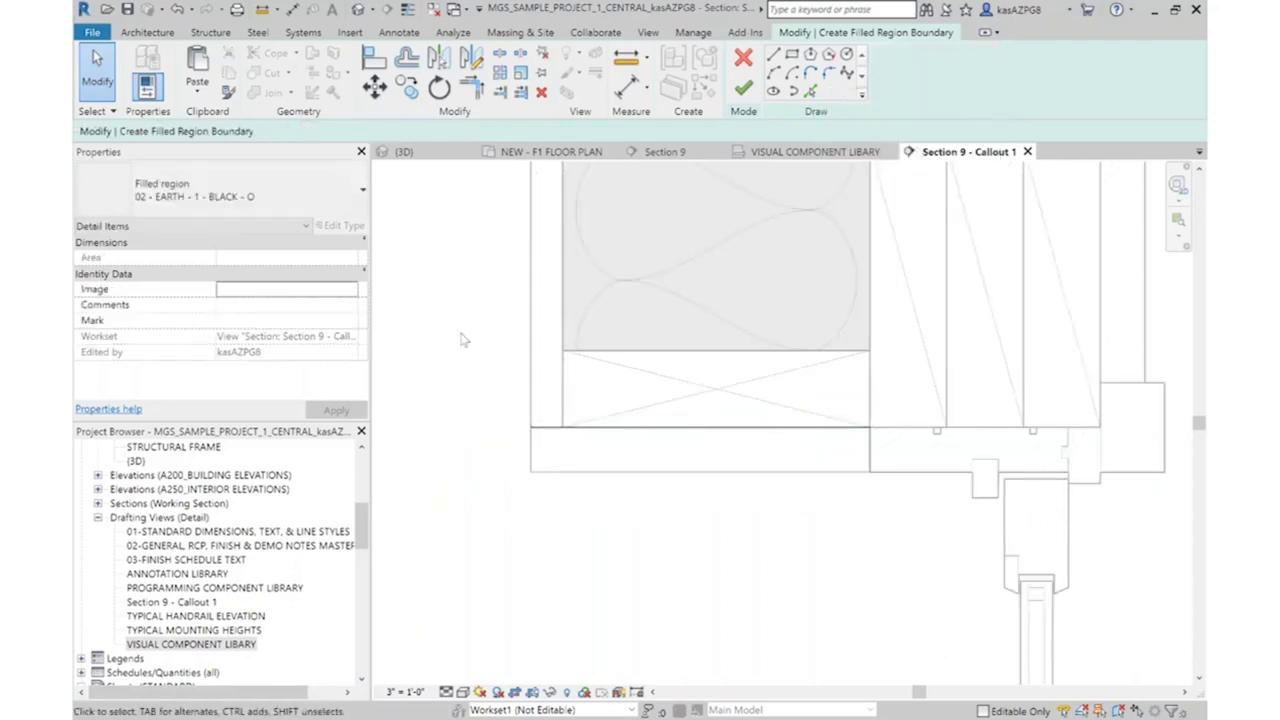
pyautogui.click(228, 196)
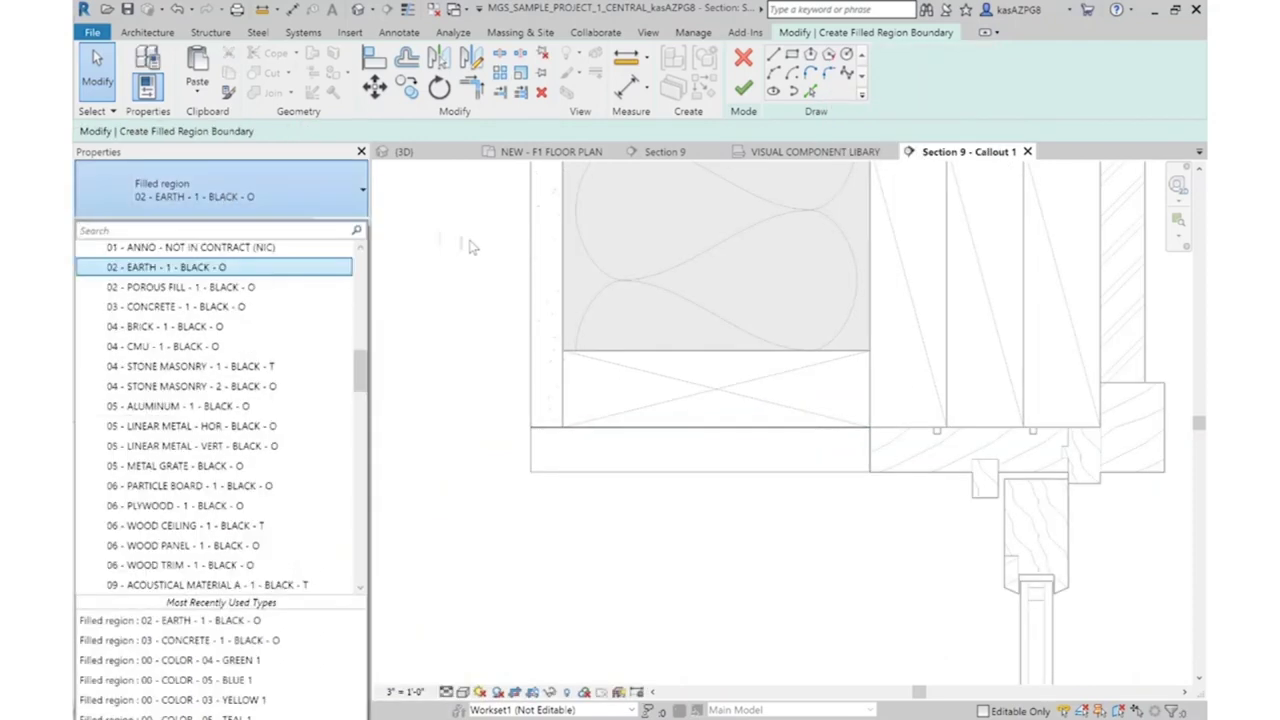
pyautogui.write('WOOD')
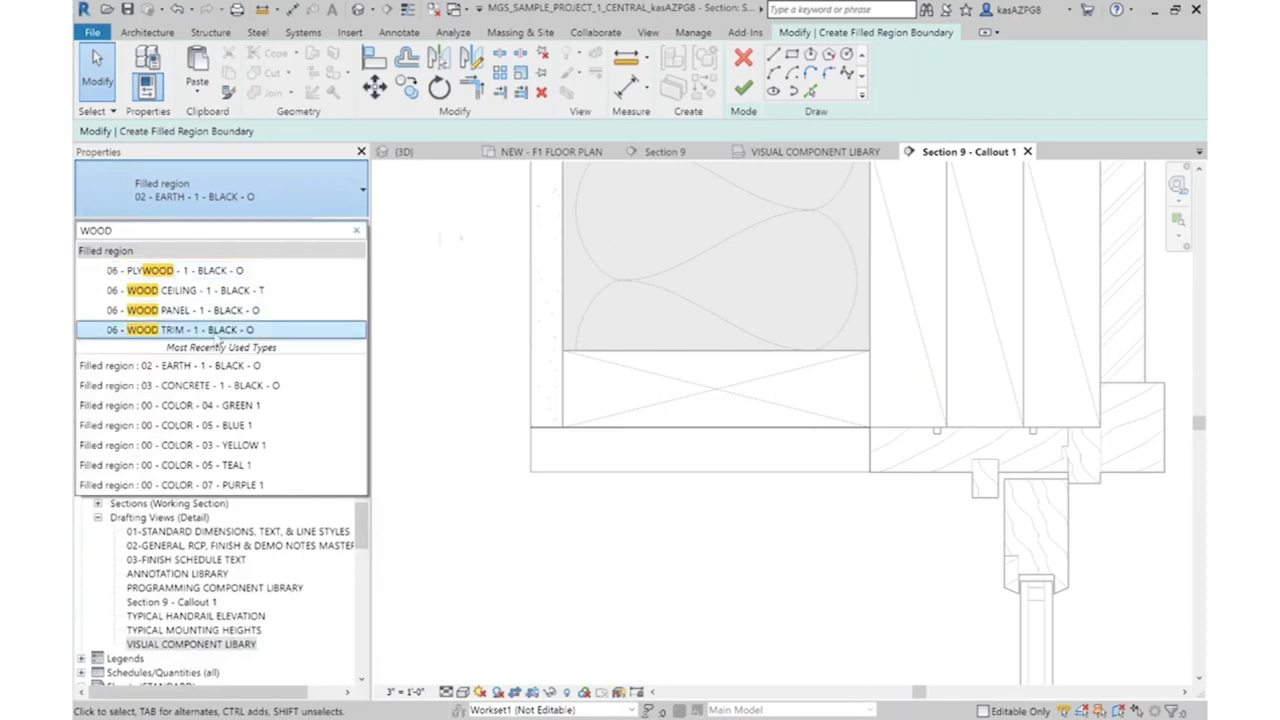
pyautogui.click(200, 330)
pyautogui.click(743, 88)
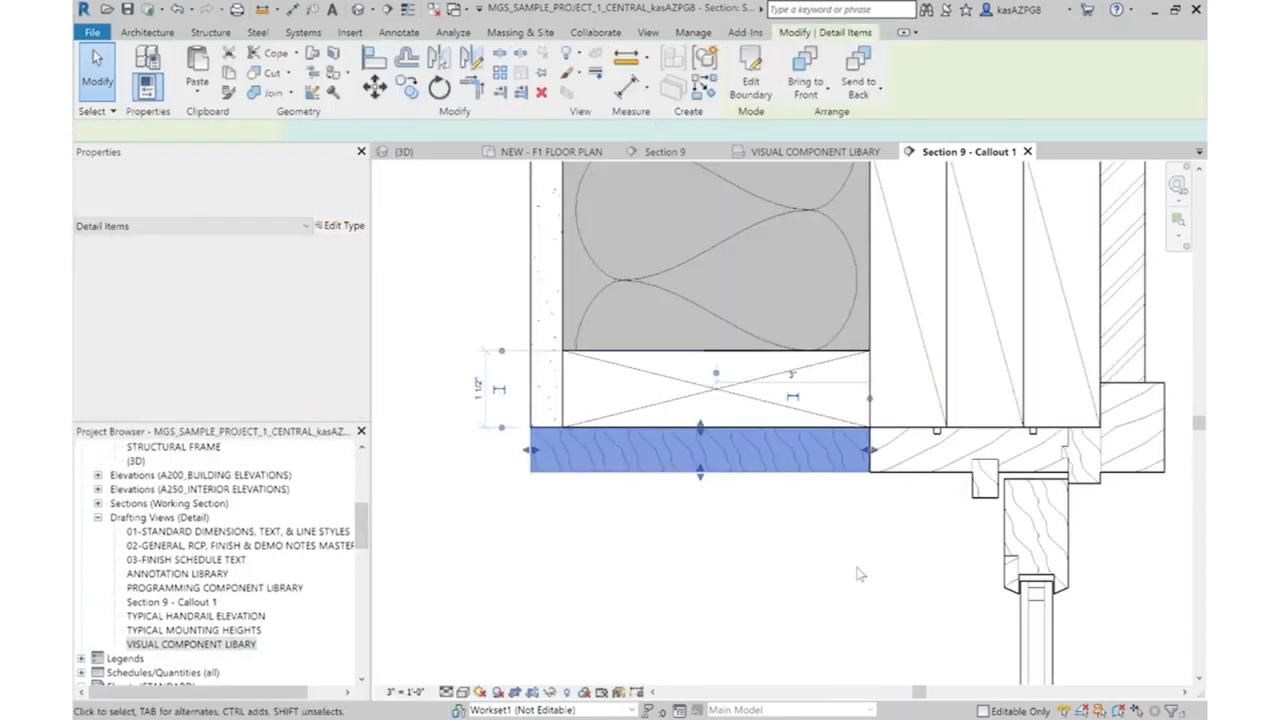
pyautogui.click(766, 531)
pyautogui.scroll(-2, 766, 531)
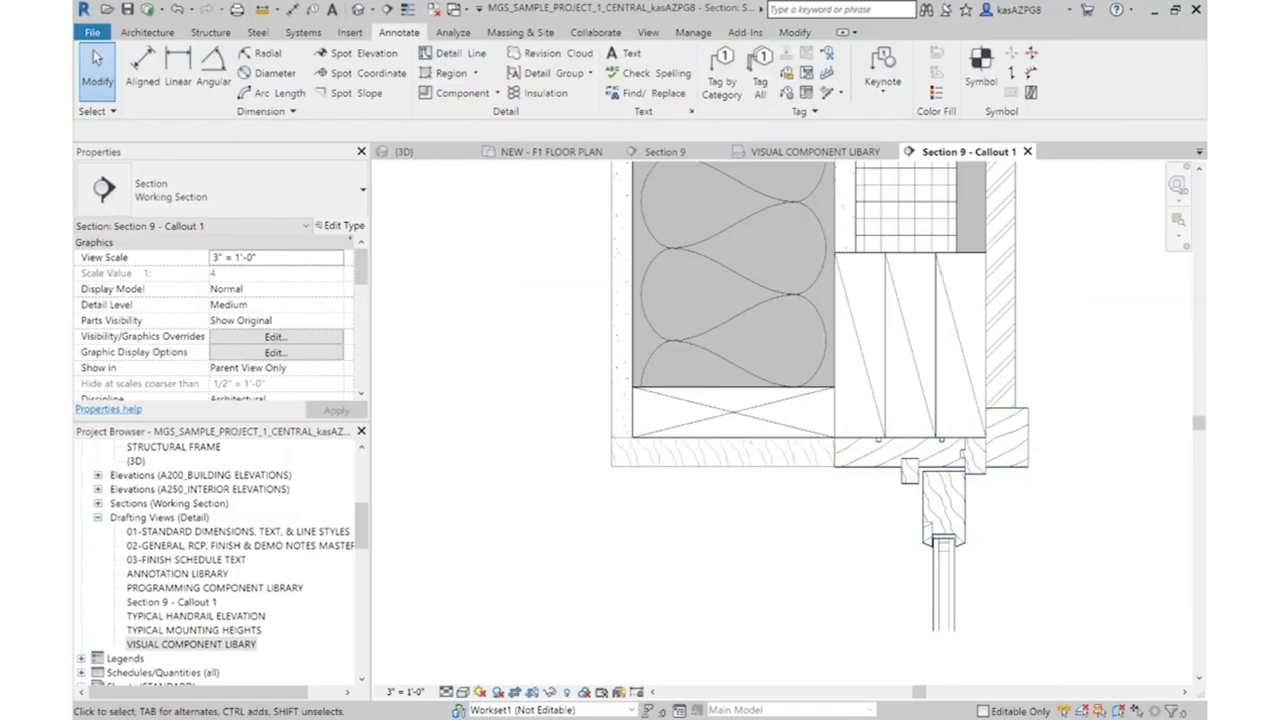
# Copy the wood trim filled region to the empty area beside the wall's interior face and rotate the copy 90 degrees
pyautogui.scroll(1, 820, 487)
pyautogui.click(799, 458)
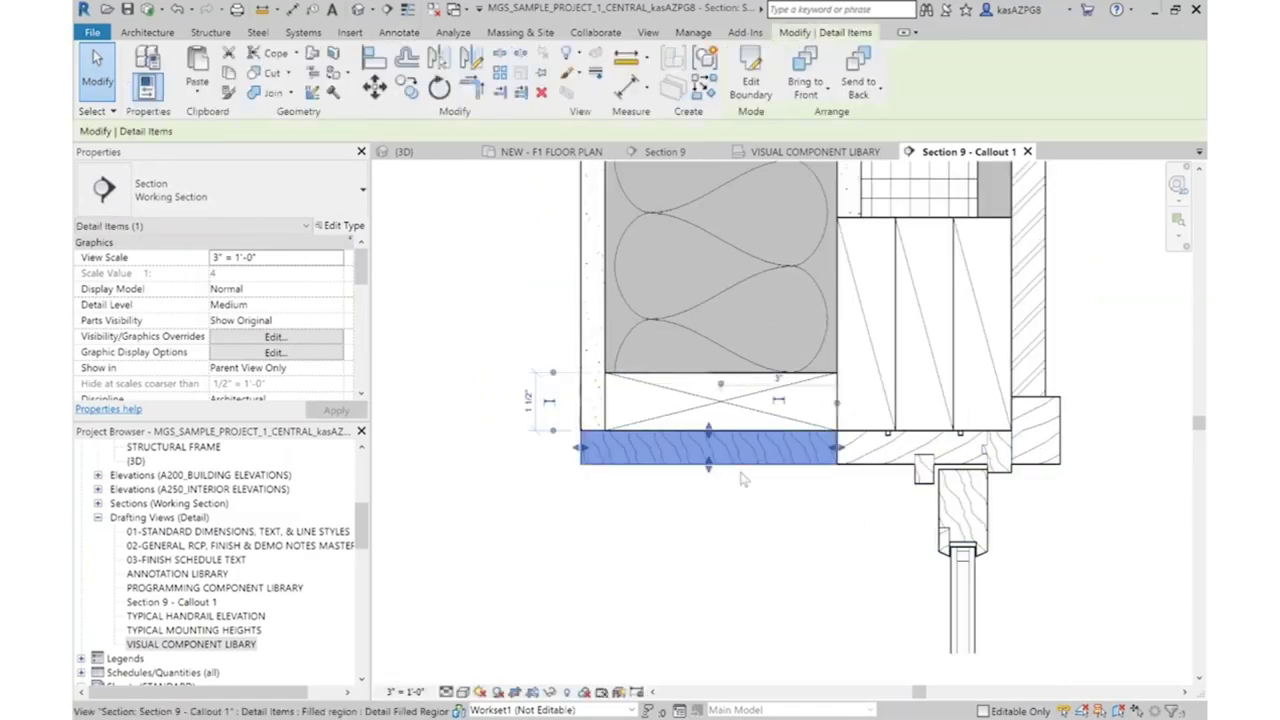
pyautogui.scroll(-2, 737, 429)
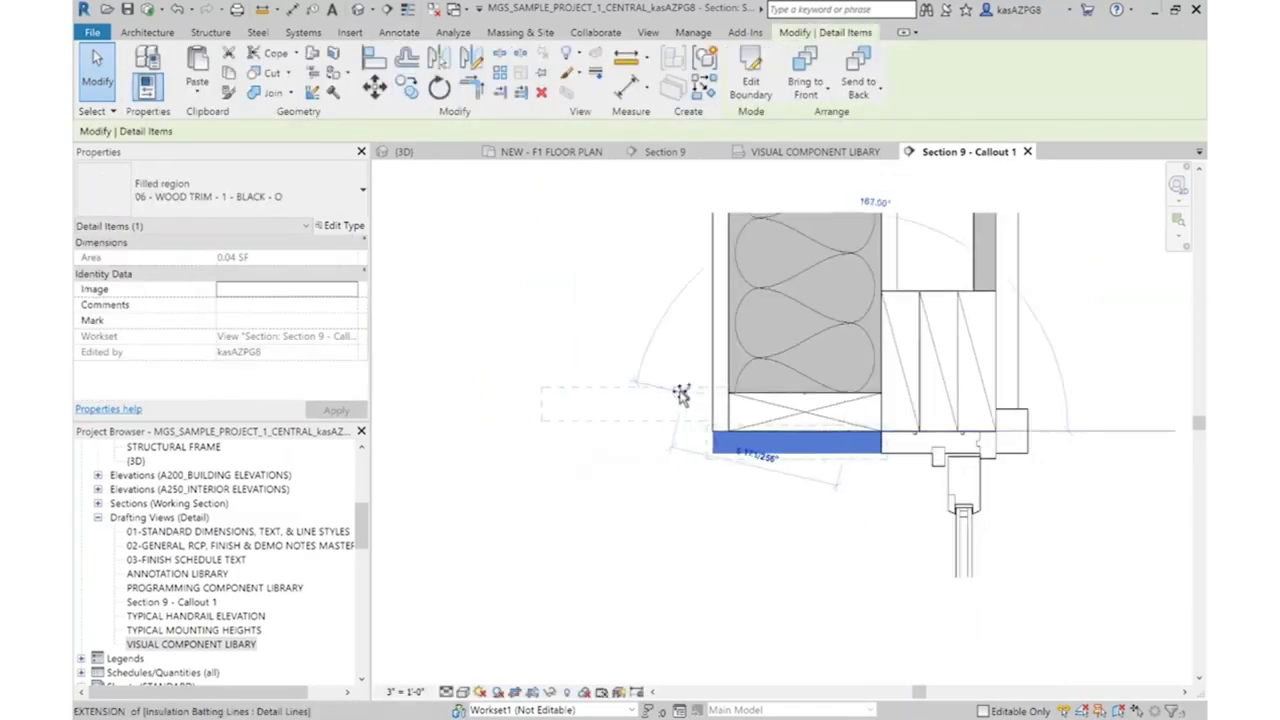
pyautogui.moveTo(830, 441); pyautogui.dragTo(626, 398)
pyautogui.press('r')
pyautogui.press('o')
pyautogui.click(600, 337)
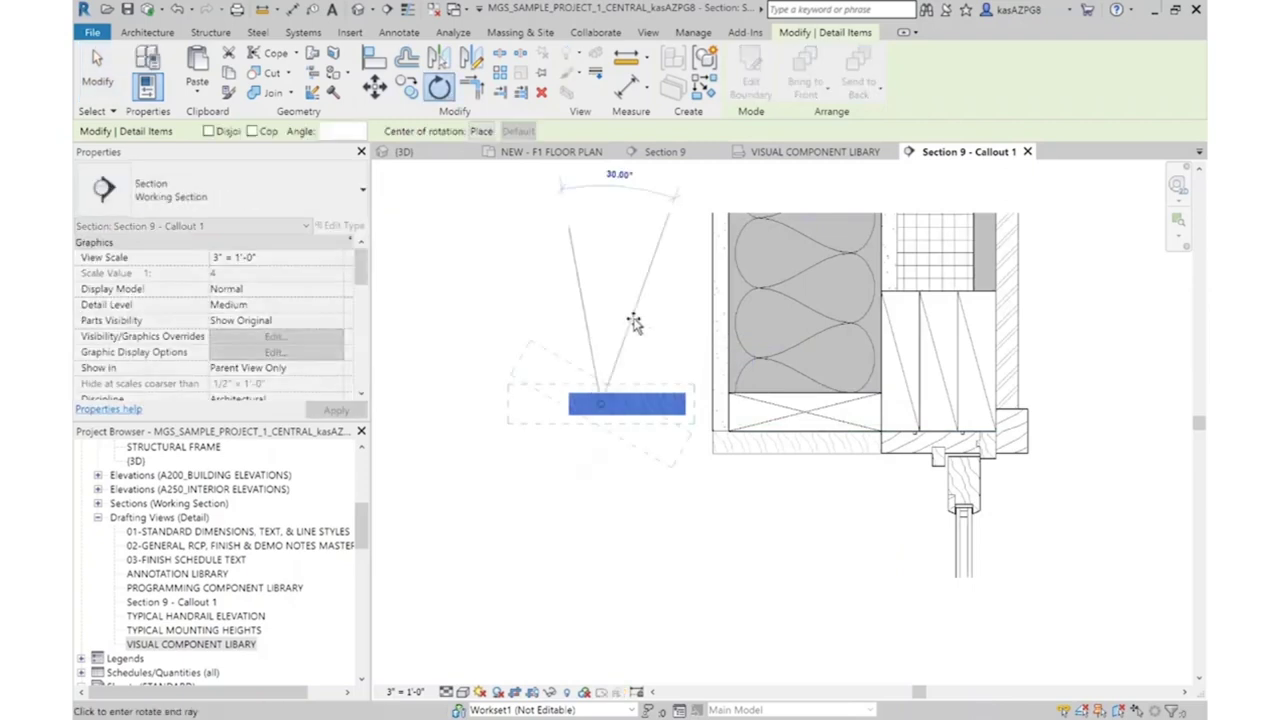
pyautogui.write('90')
pyautogui.press('Return')
# Edit the rotated trim region's boundary to set its width to 3/4" and finish the region
pyautogui.scroll(2, 645, 428)
pyautogui.doubleClick(592, 480)
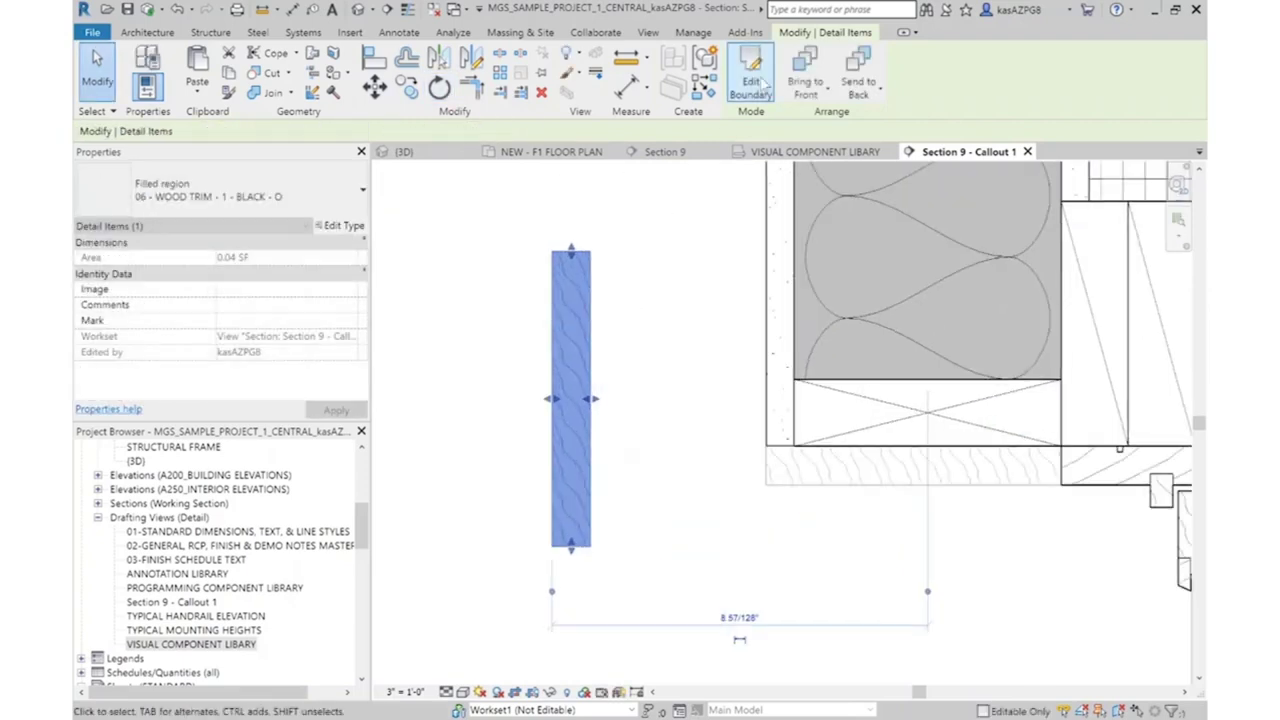
pyautogui.click(591, 467)
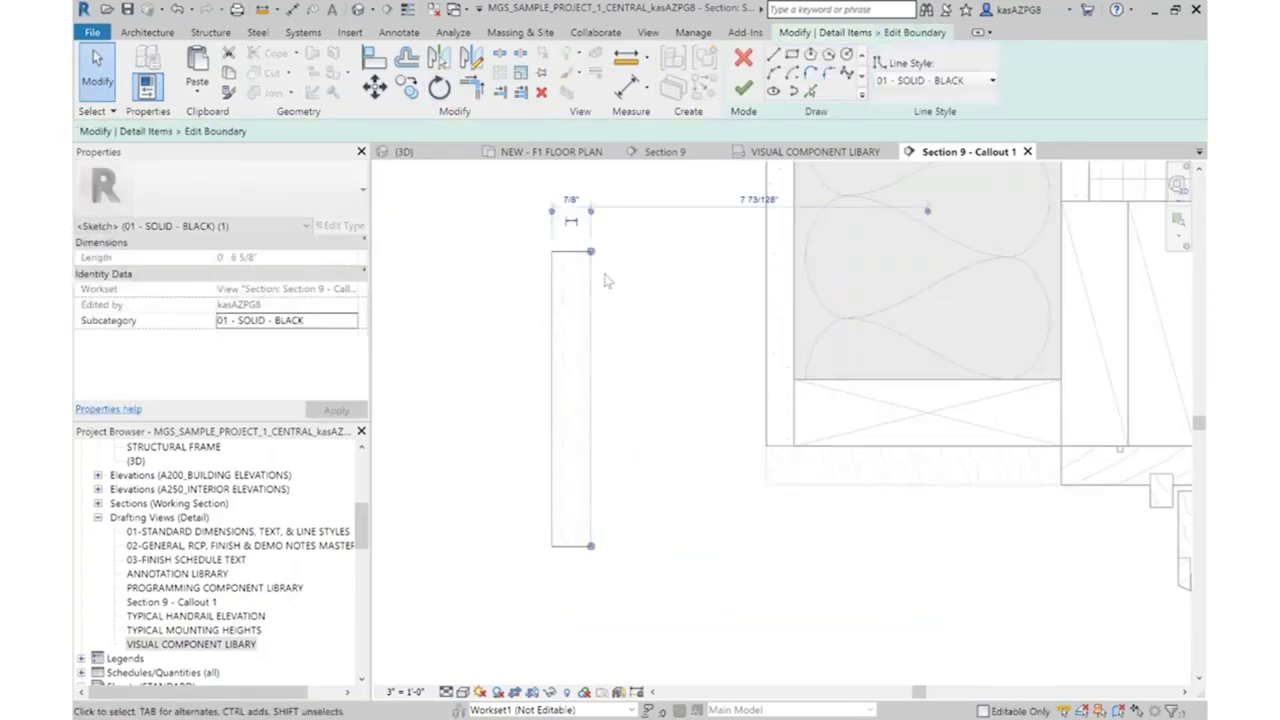
pyautogui.click(562, 191)
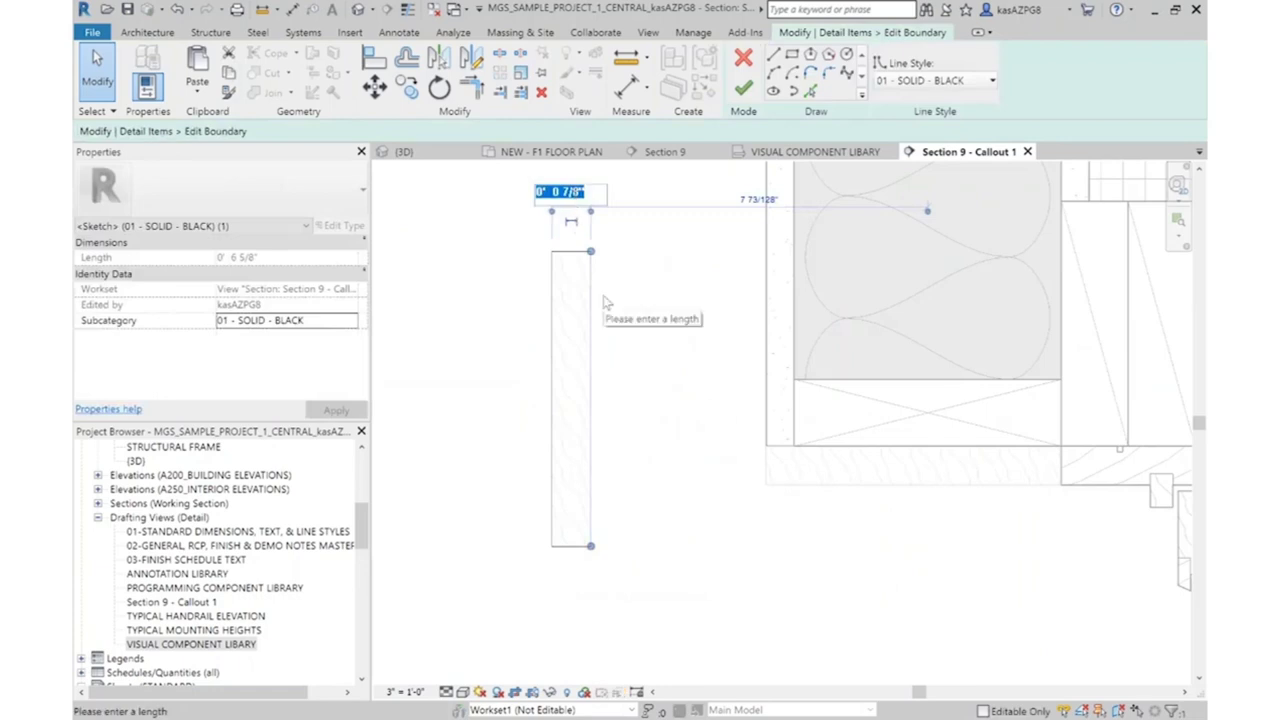
pyautogui.write('3/4')
pyautogui.press('Return')
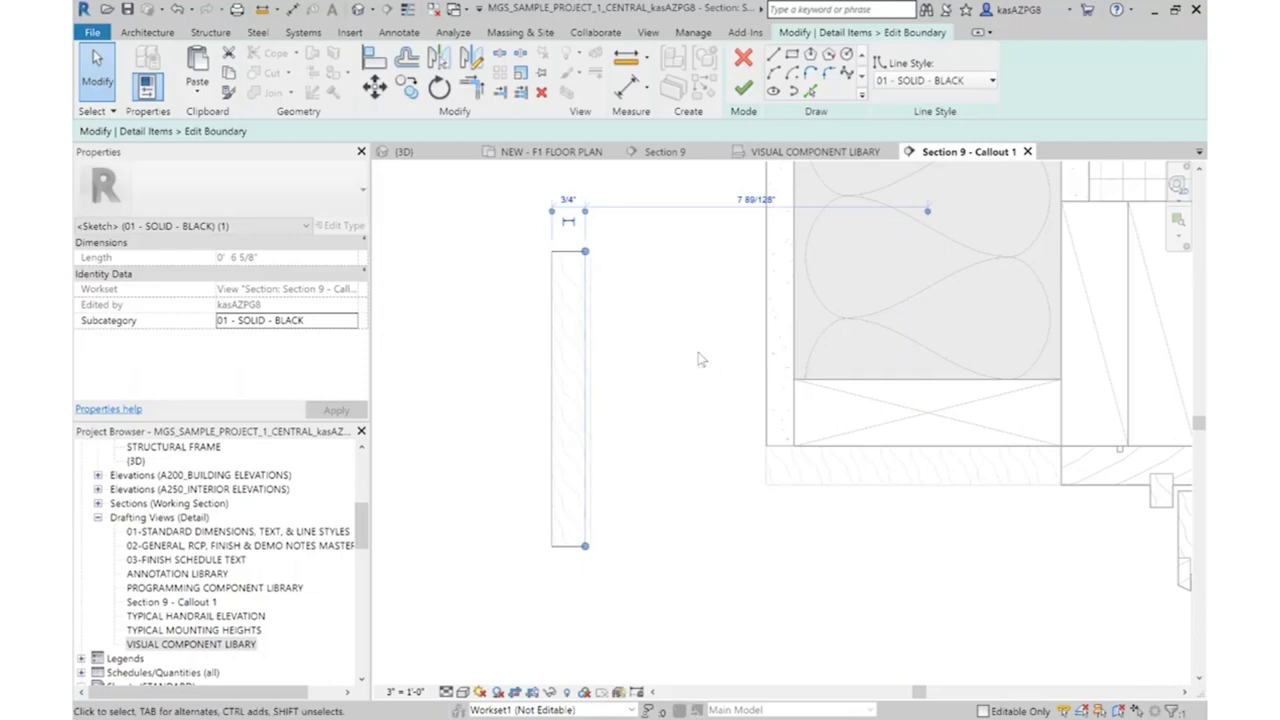
pyautogui.click(743, 90)
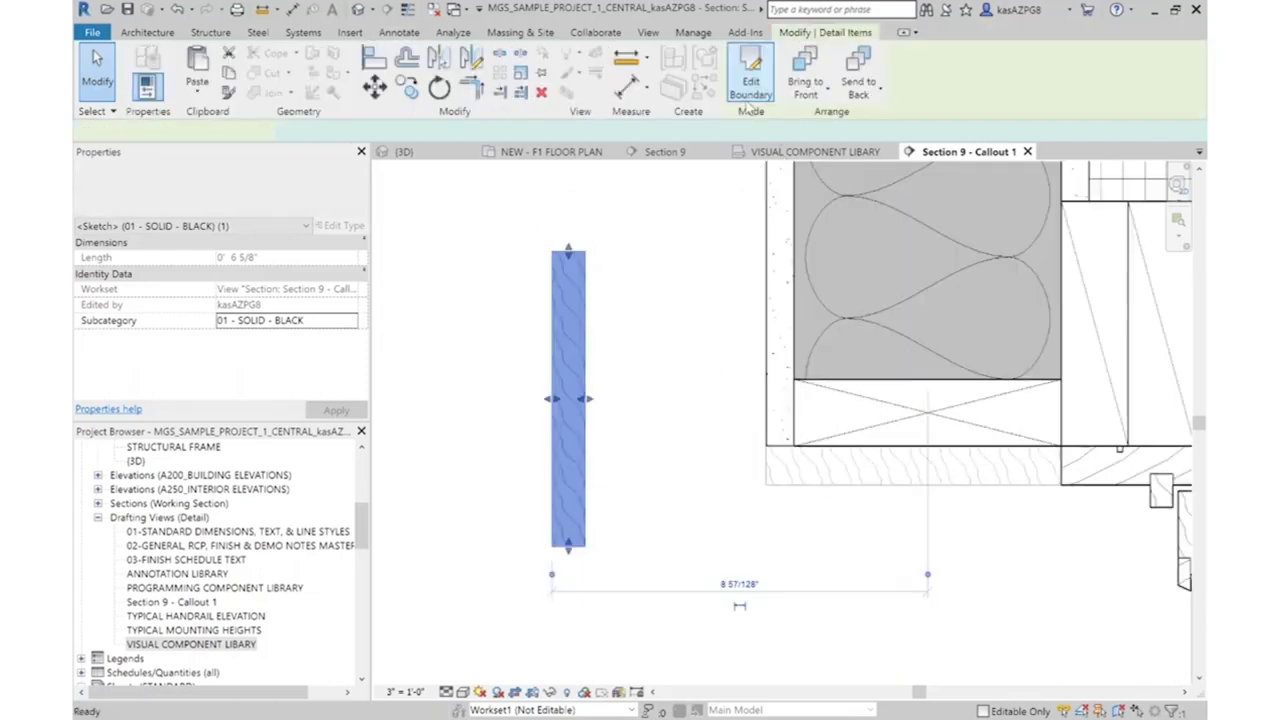
# Edit the vertical trim region's boundary to set its height to 3 1/2" and finish the region
pyautogui.click(748, 88)
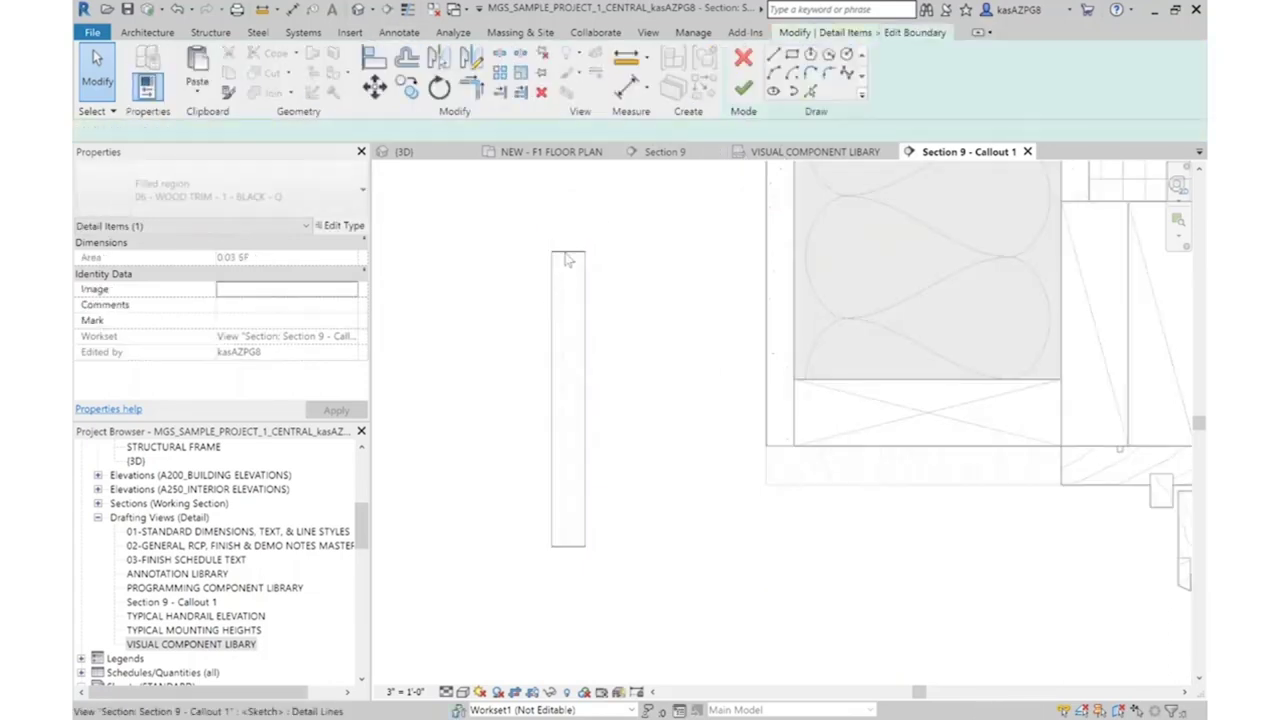
pyautogui.click(568, 251)
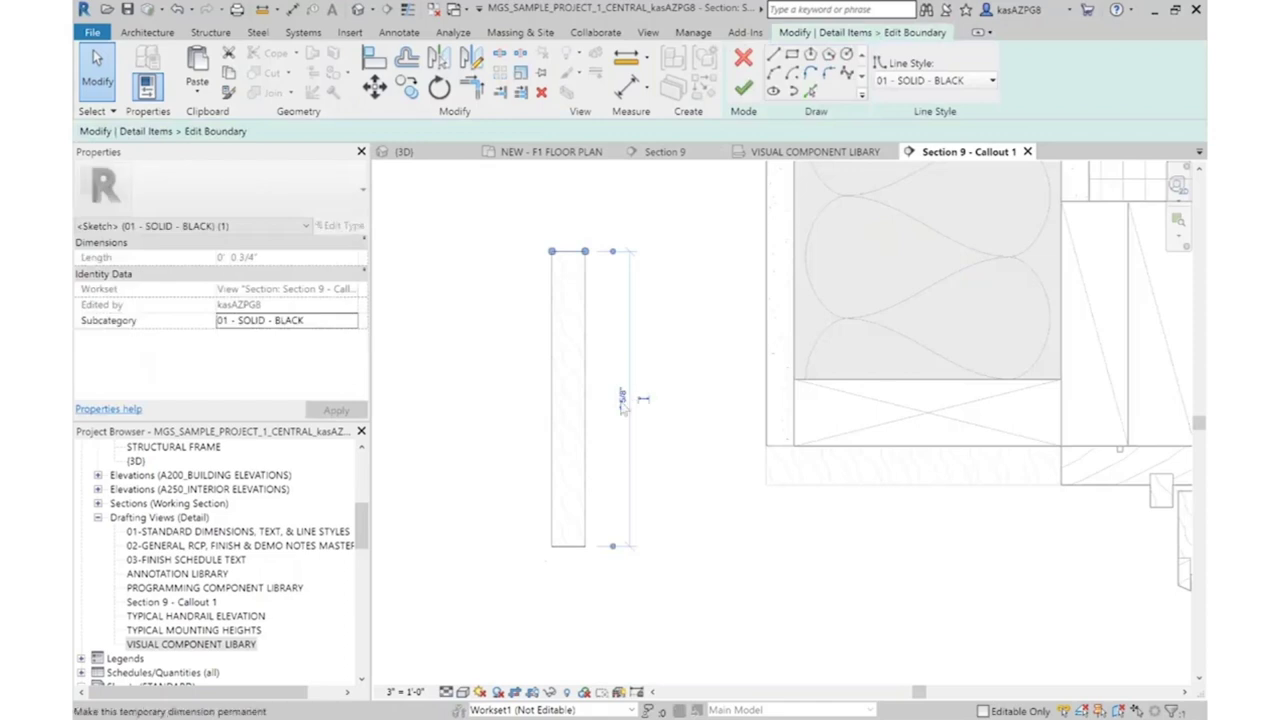
pyautogui.click(622, 397)
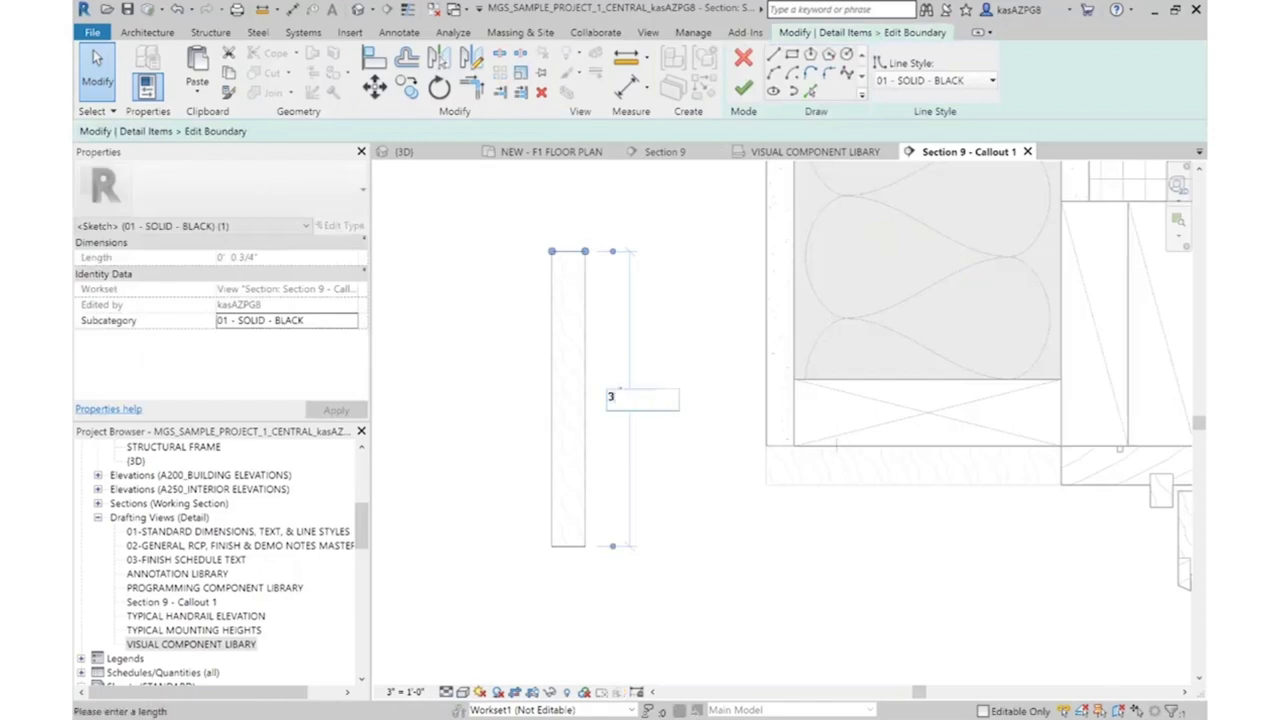
pyautogui.press('Return')
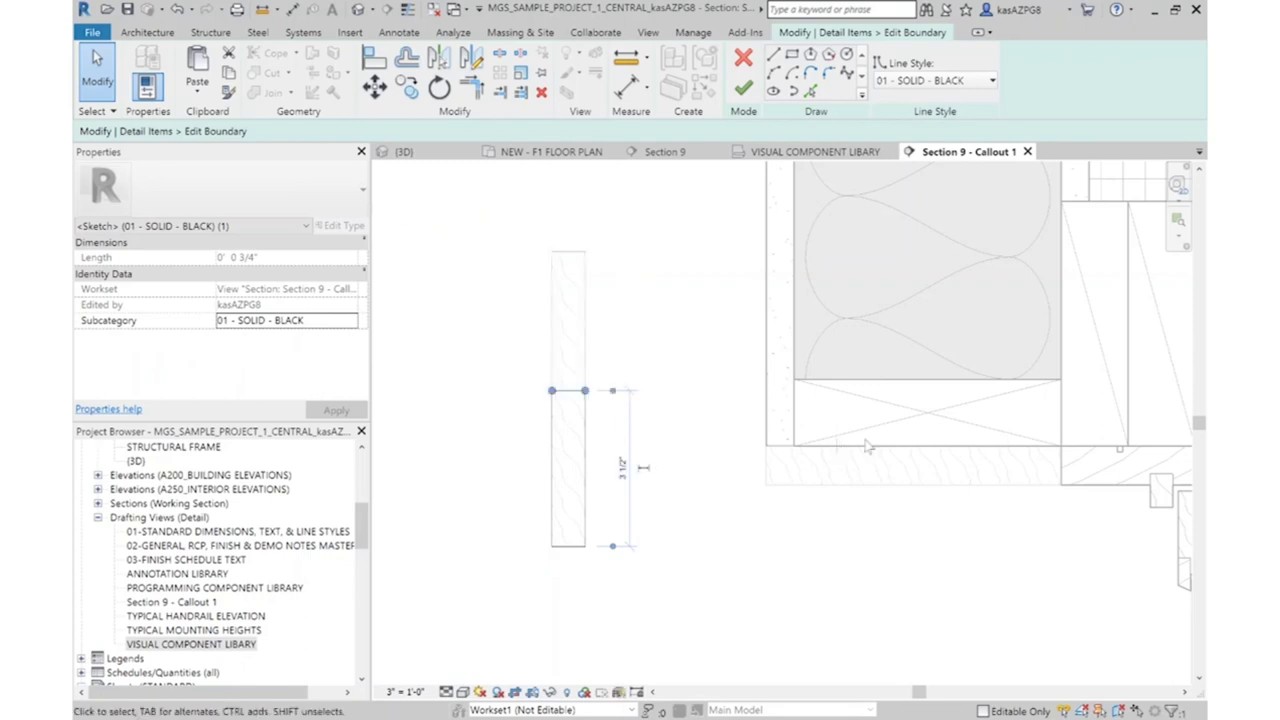
pyautogui.click(744, 90)
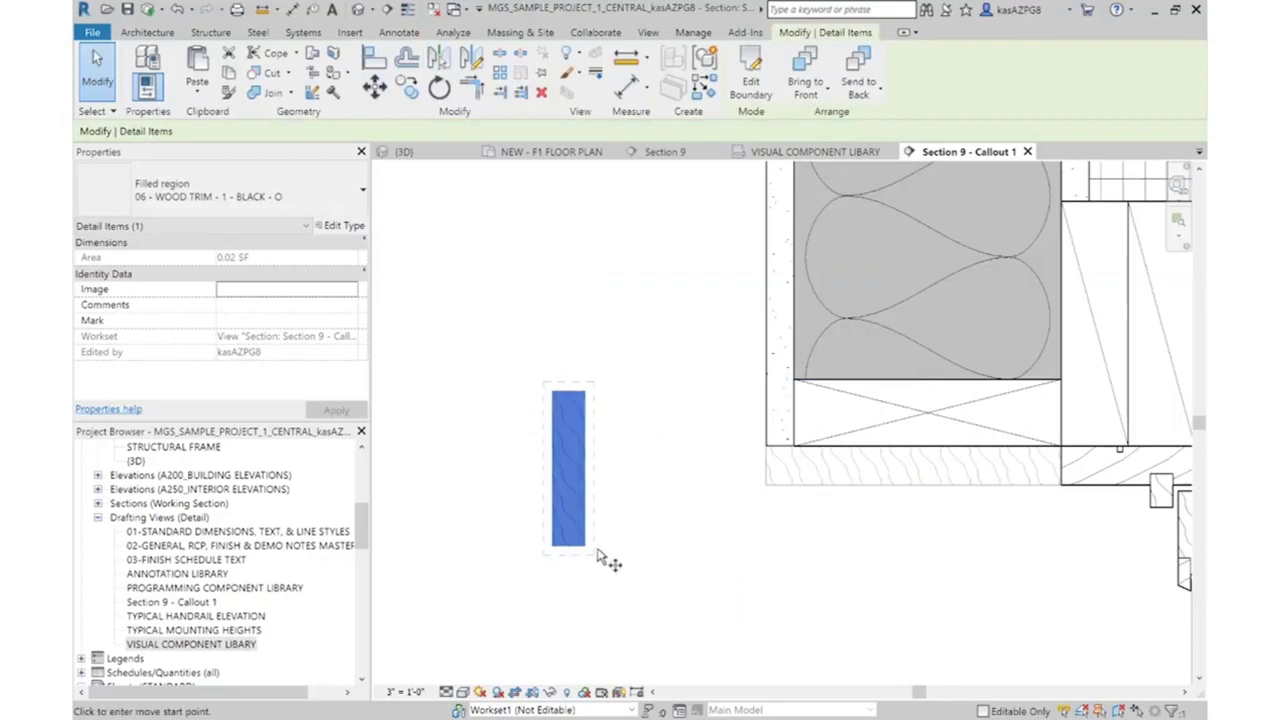
# Move the vertical trim region against the wall's interior face, aligning its lower corner with the horizontal trim's lower corner
pyautogui.press('m')
pyautogui.press('v')
pyautogui.click(587, 548)
pyautogui.scroll(4, 764, 448)
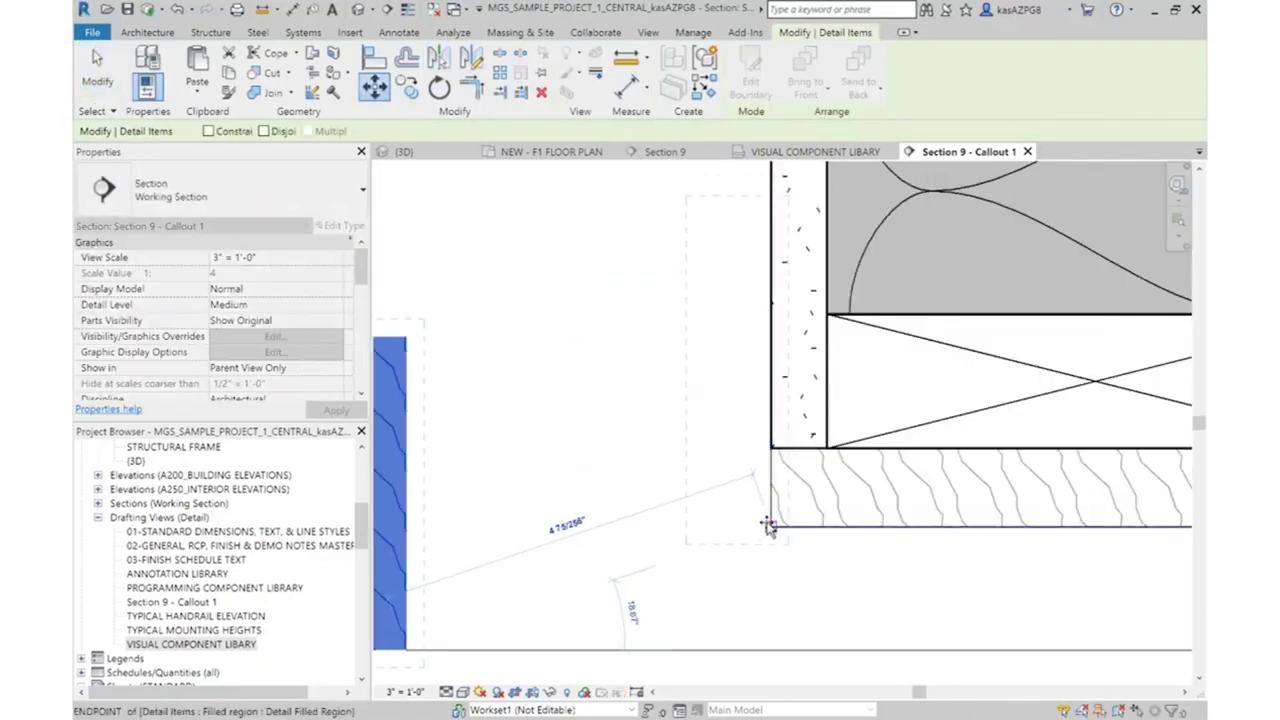
pyautogui.click(768, 523)
# Shift the vertical trim region slightly upward to leave a small reveal above the horizontal trim's lower edge
pyautogui.press('m')
pyautogui.press('v')
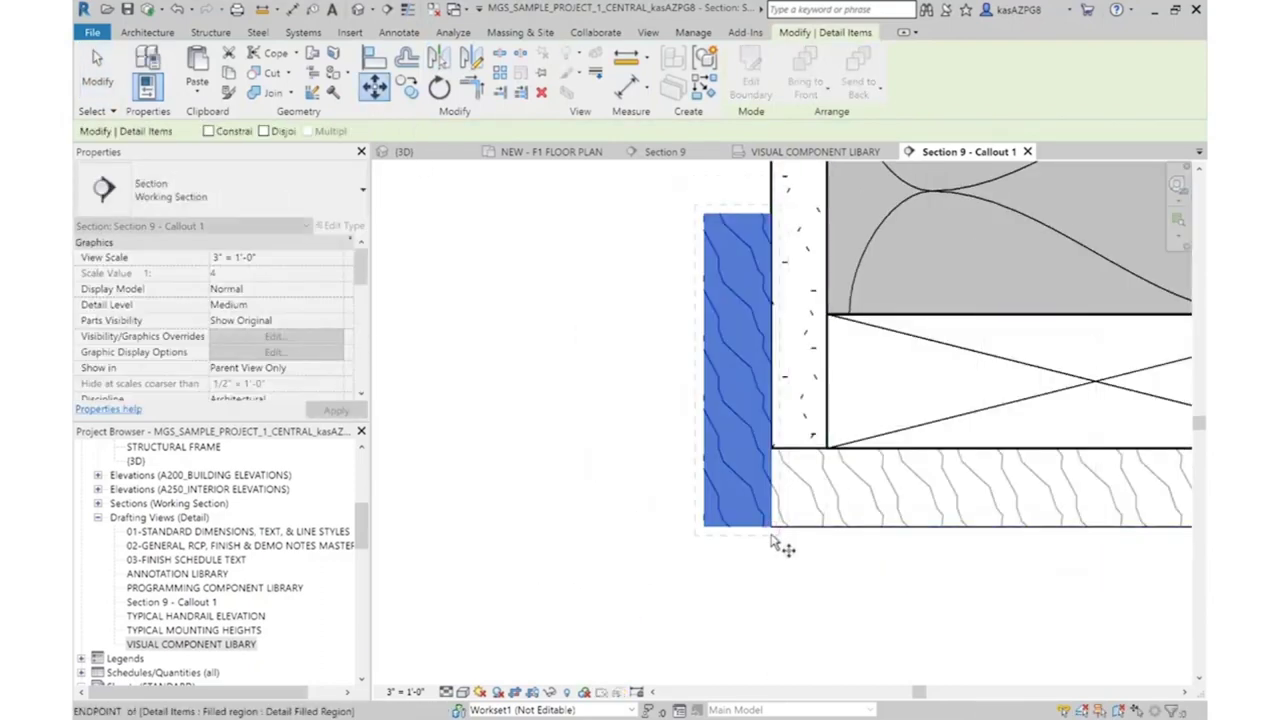
pyautogui.click(776, 505)
pyautogui.write('1')
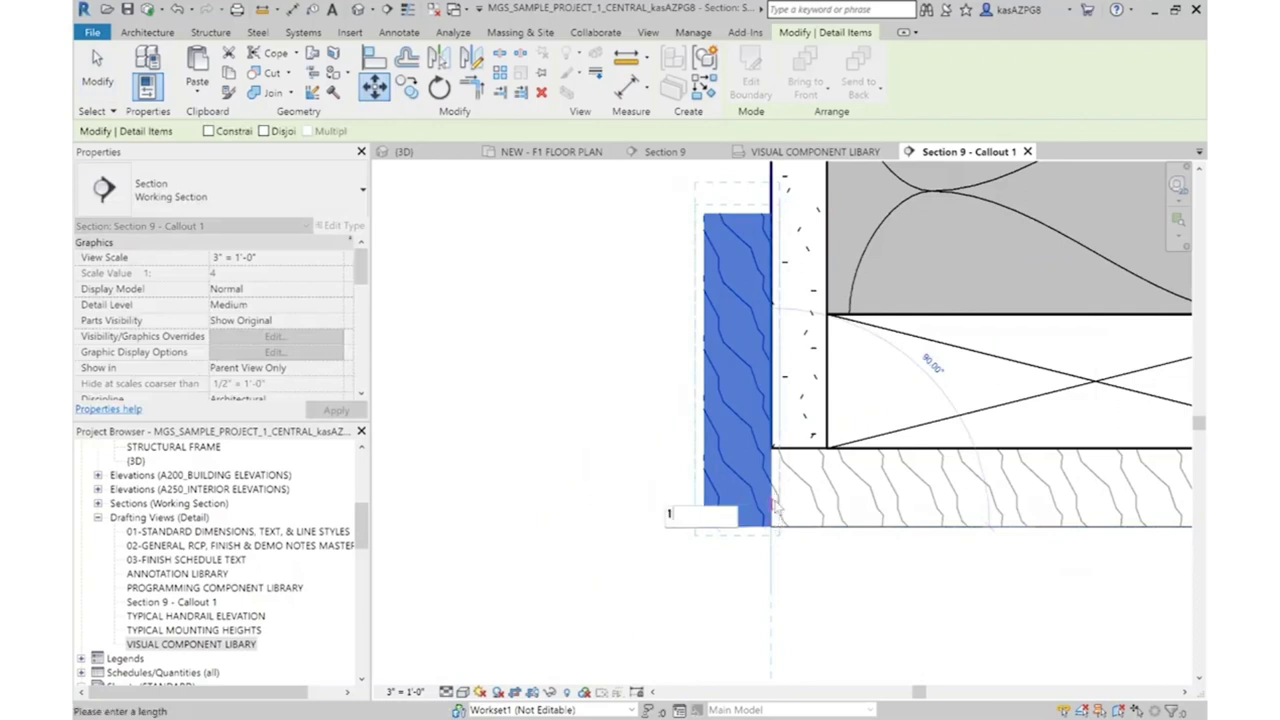
pyautogui.press('Return')
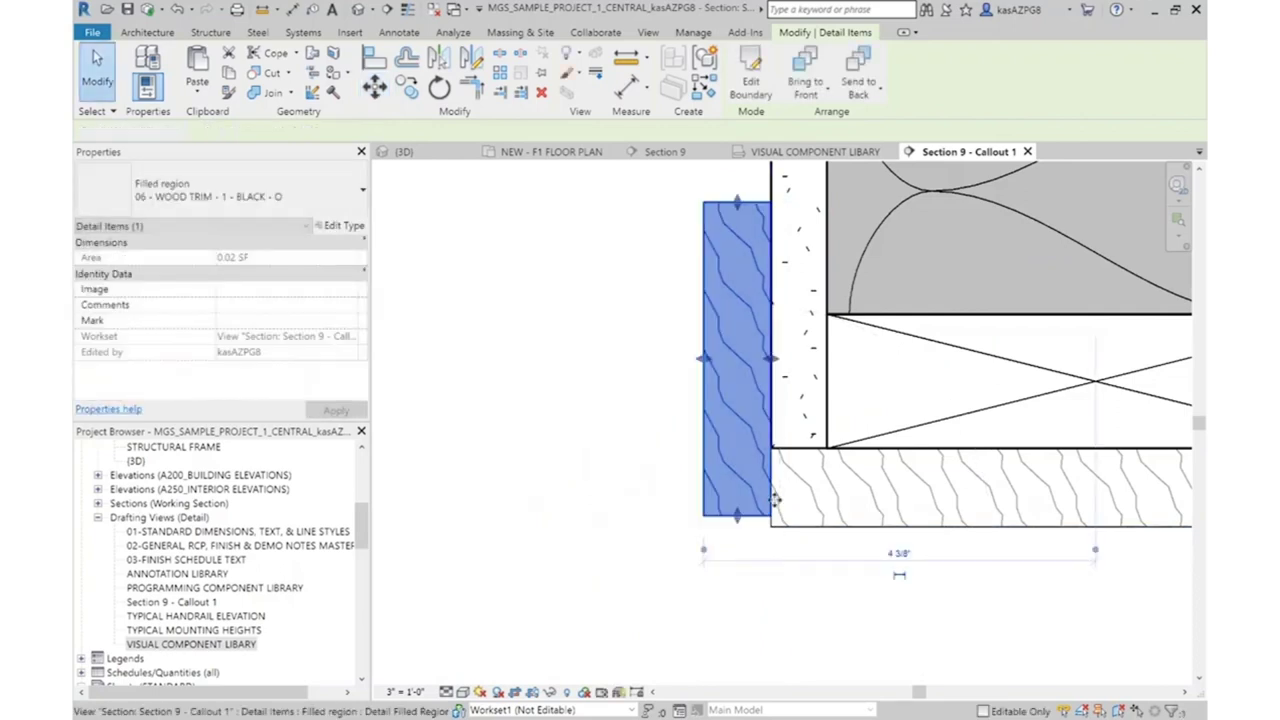
pyautogui.press('Escape')
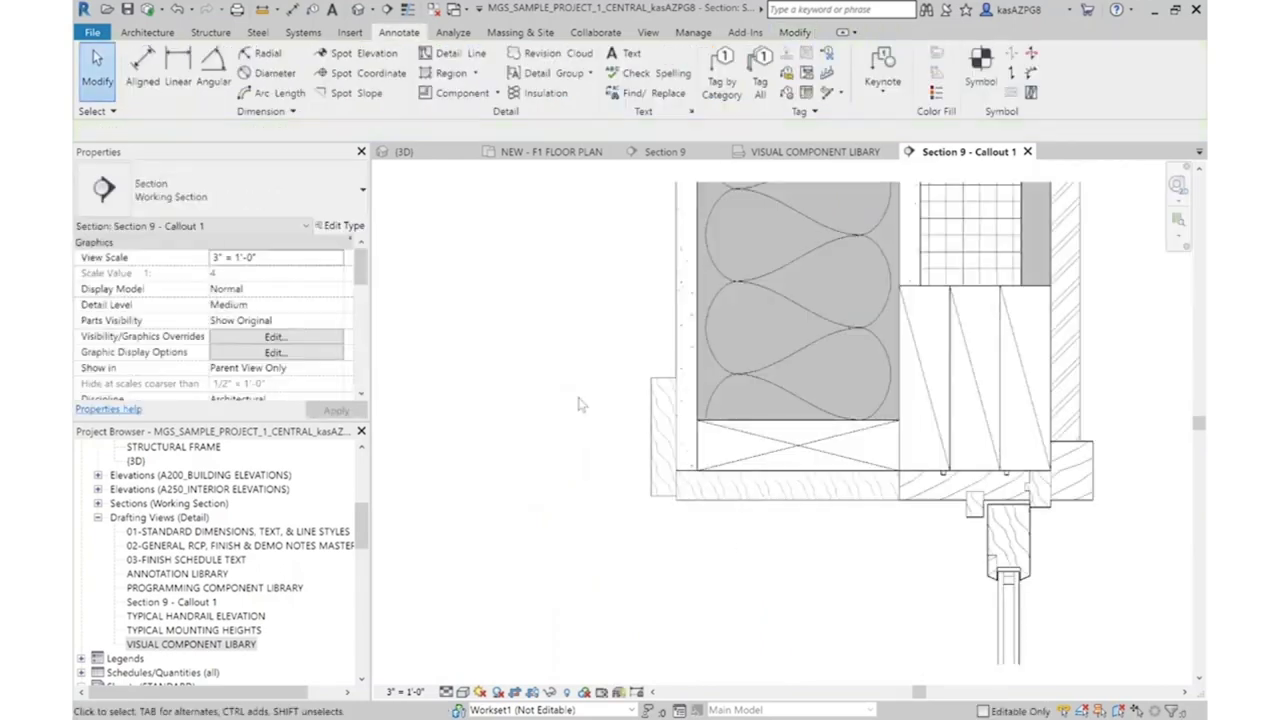
pyautogui.scroll(-3, 582, 404)
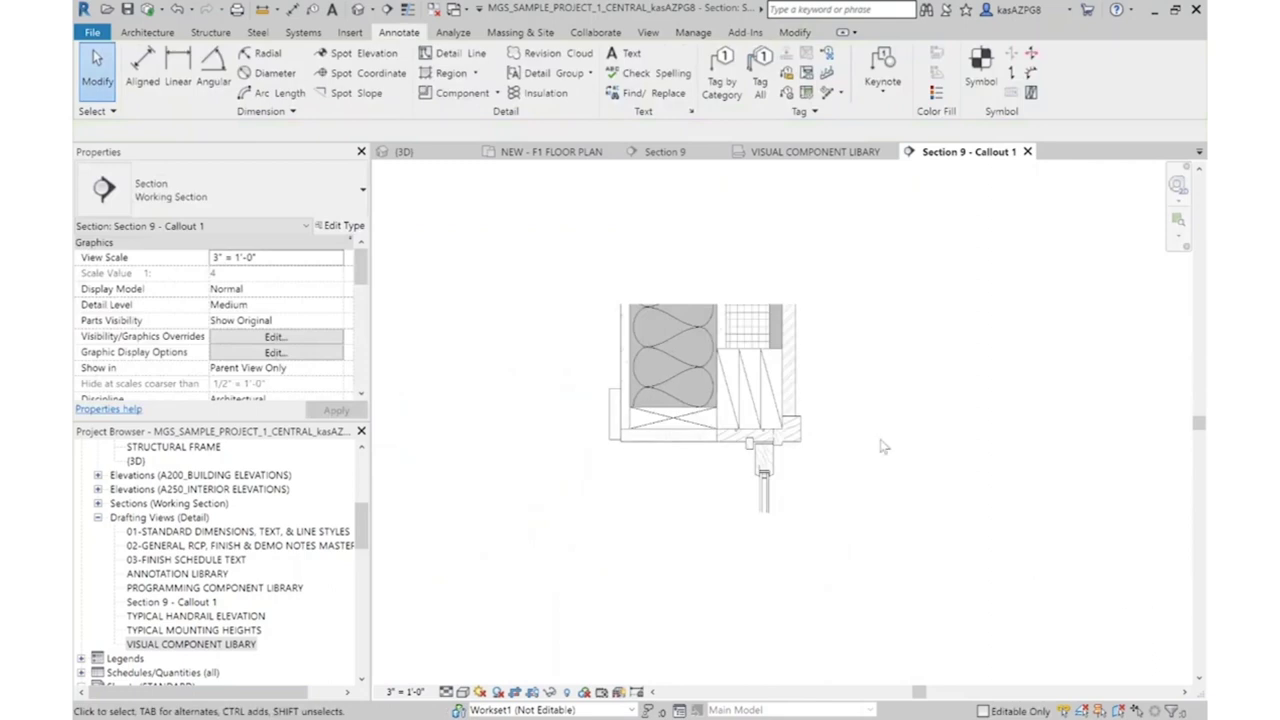
pyautogui.scroll(2, 822, 372)
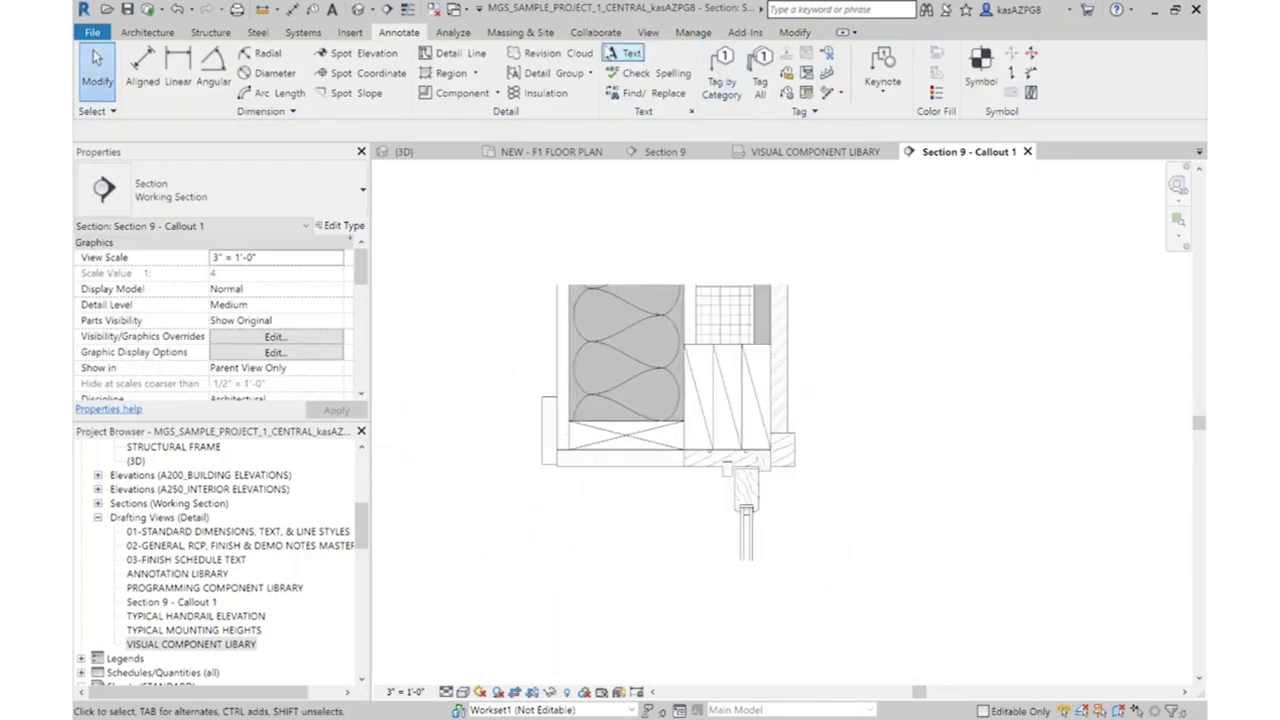
pyautogui.click(627, 55)
pyautogui.click(745, 90)
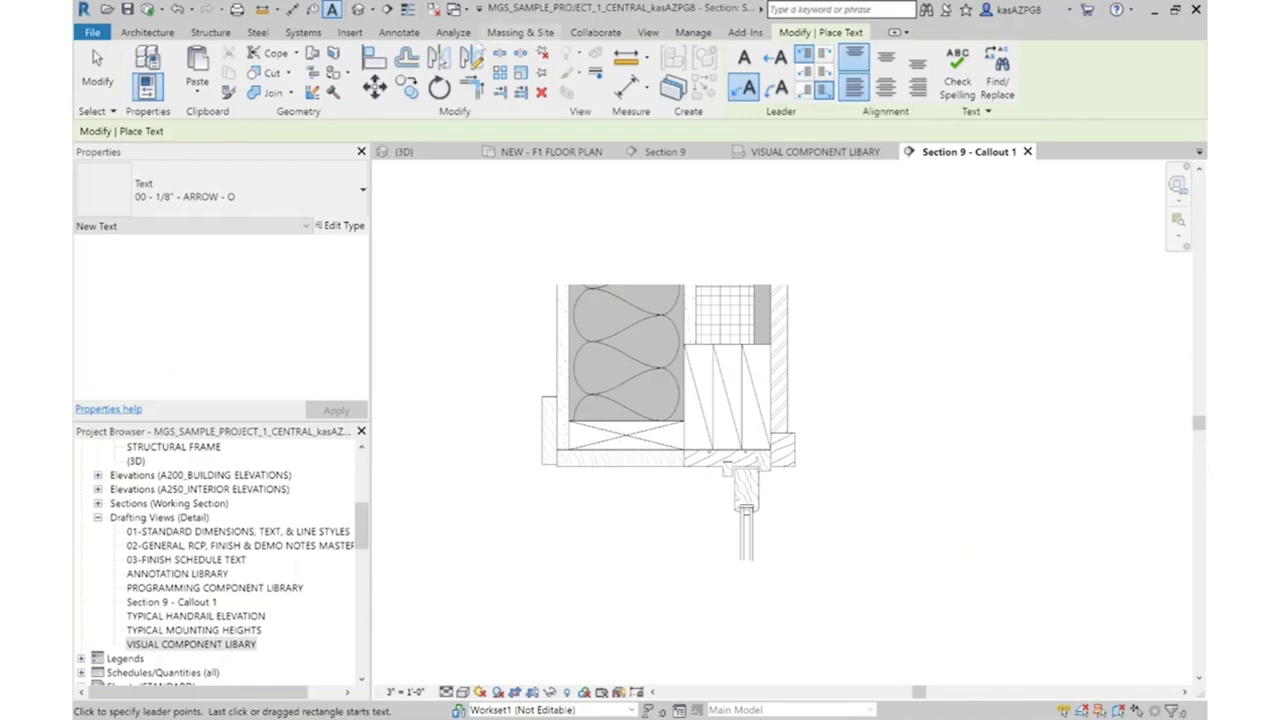
pyautogui.press('Escape')
pyautogui.press('Escape')
# Open sheet A311 - WALL SECTIONS
pyautogui.scroll(-2, 876, 260)
pyautogui.scroll(-10, 243, 562)
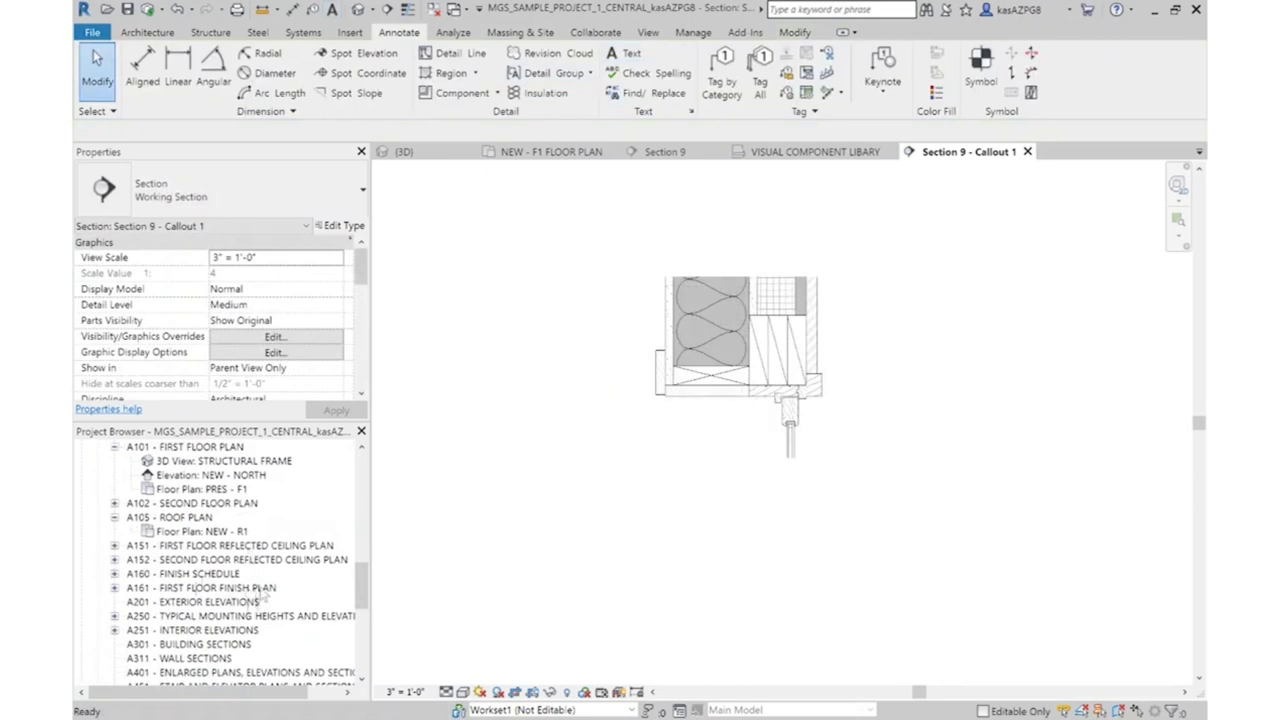
pyautogui.scroll(-1, 263, 595)
pyautogui.doubleClick(232, 632)
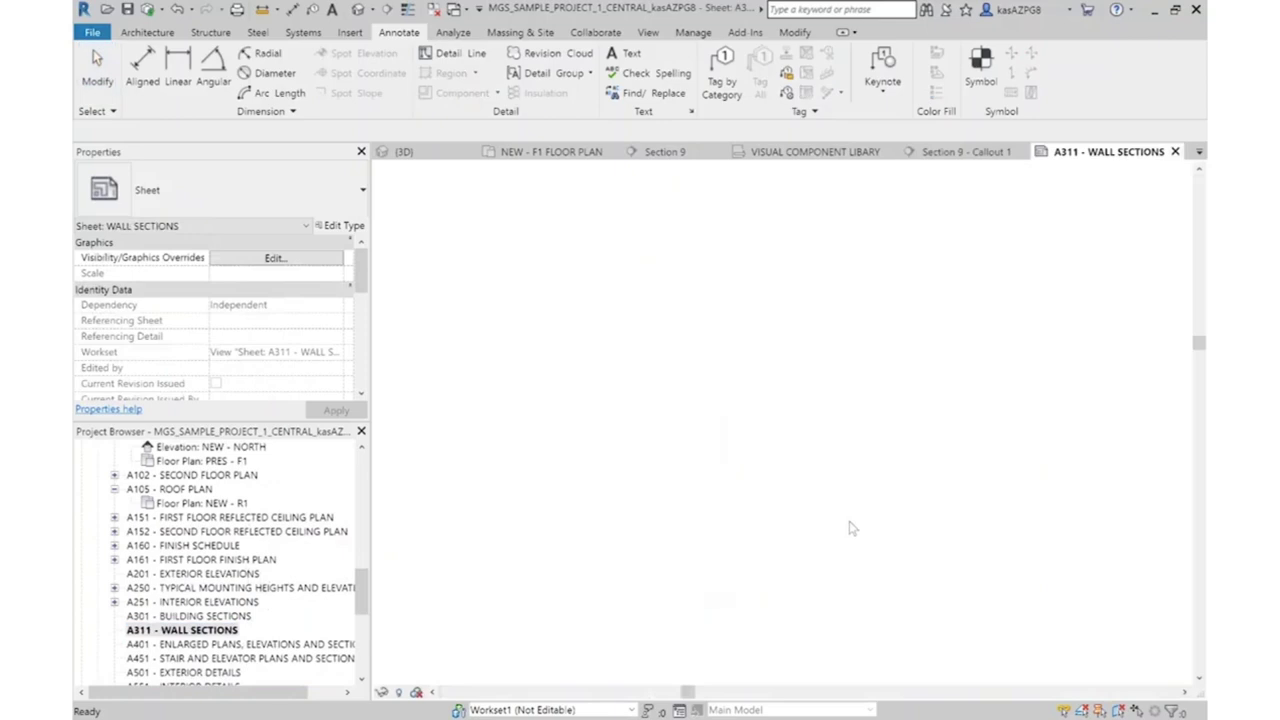
# Place the Section 9 view on sheet A311 in the lower area next to the title block
pyautogui.scroll(10, 186, 528)
pyautogui.scroll(1, 186, 528)
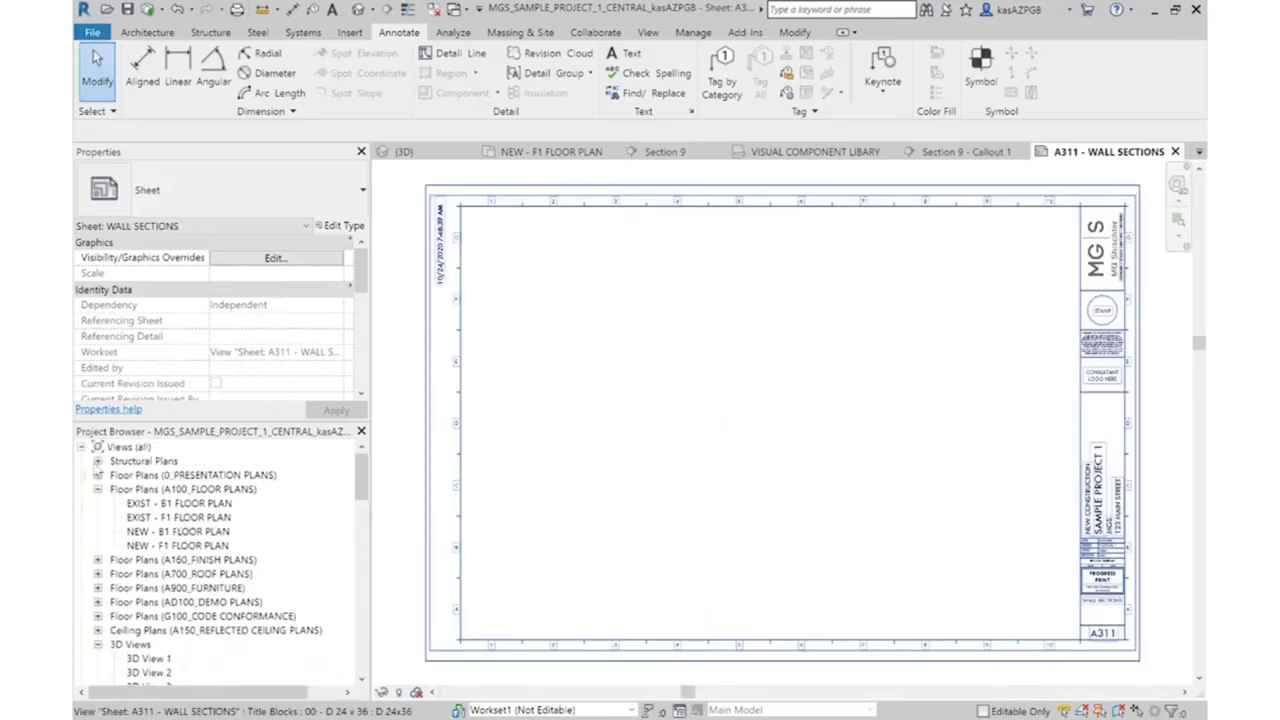
pyautogui.scroll(-3, 130, 528)
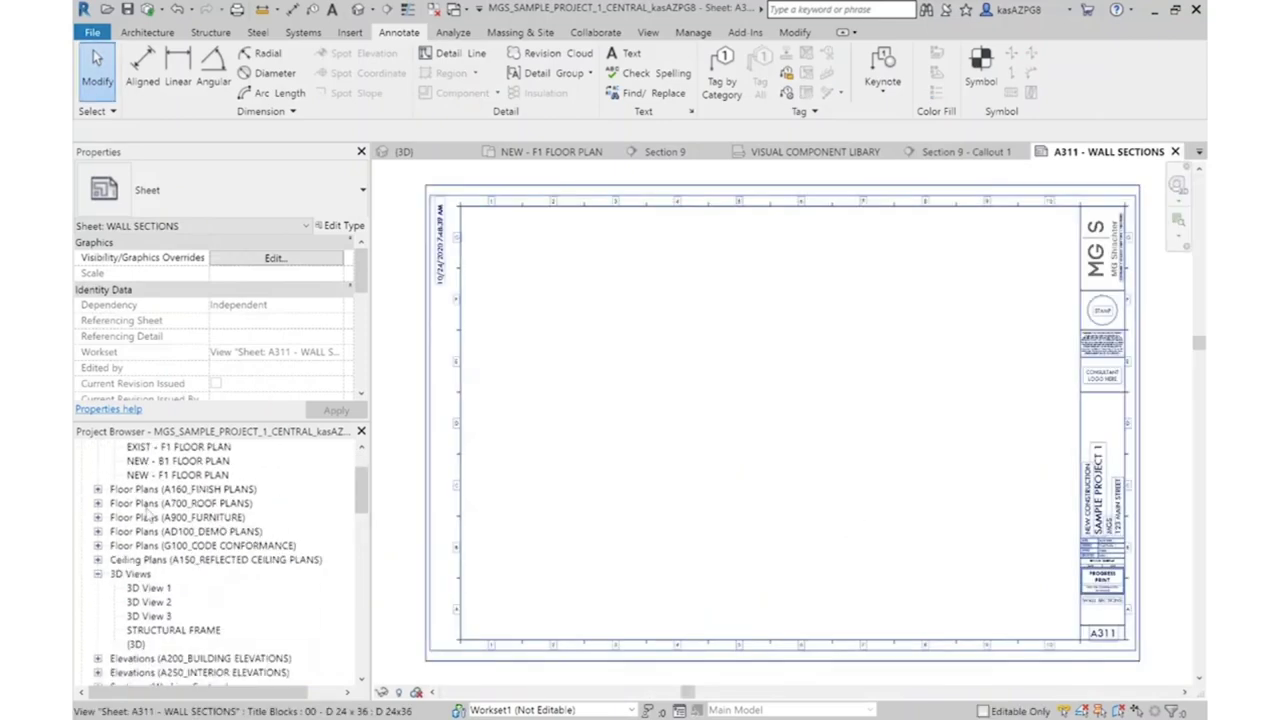
pyautogui.scroll(-3, 142, 614)
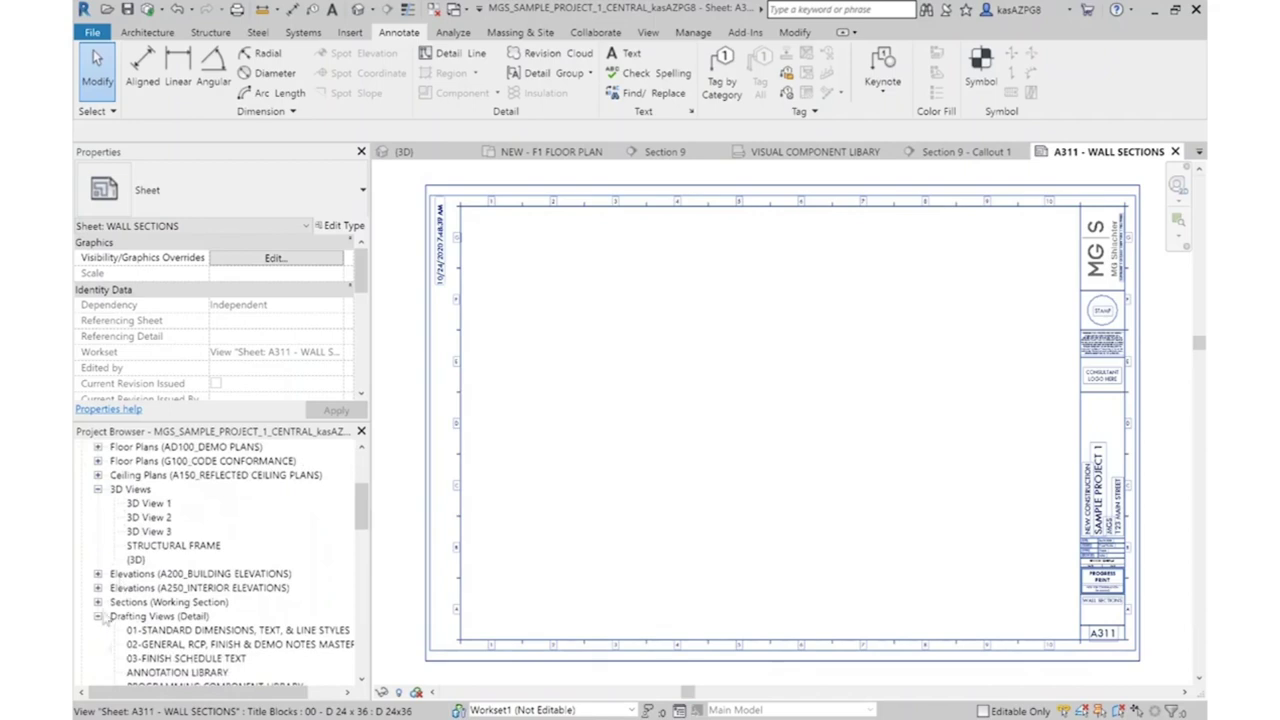
pyautogui.click(97, 602)
pyautogui.scroll(-3, 118, 604)
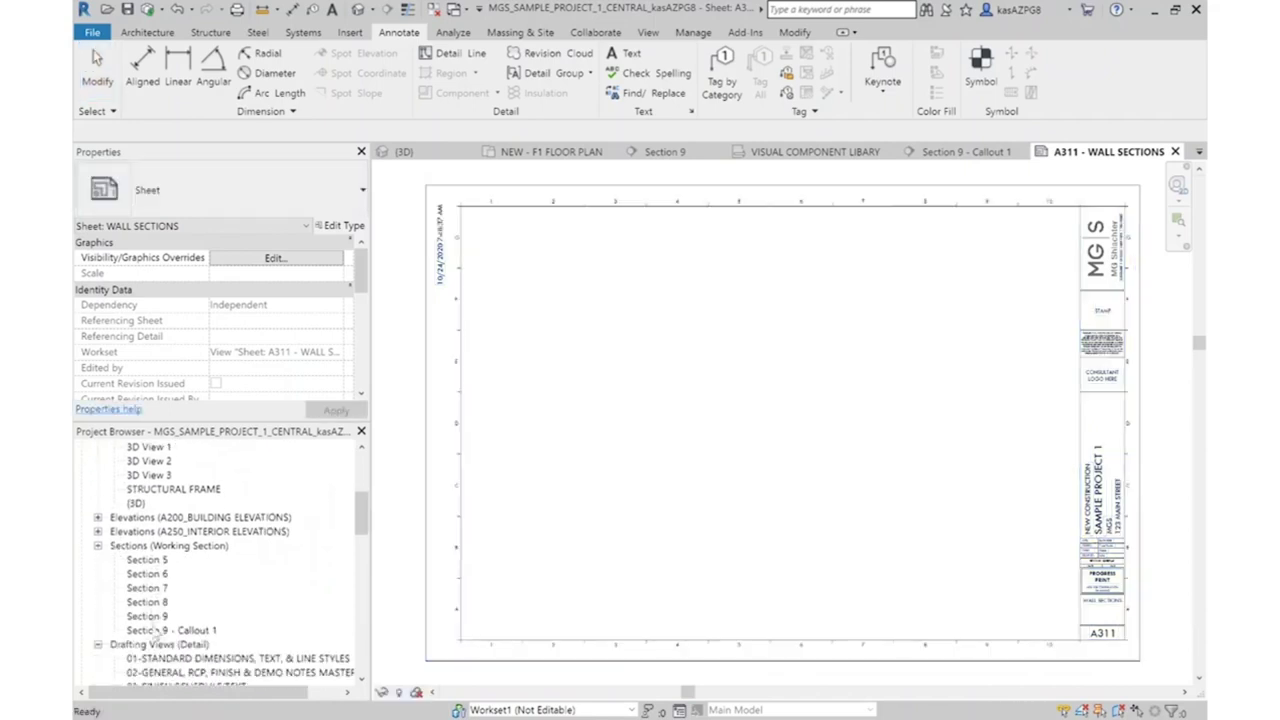
pyautogui.click(150, 617)
pyautogui.moveTo(560, 490); pyautogui.dragTo(597, 469)
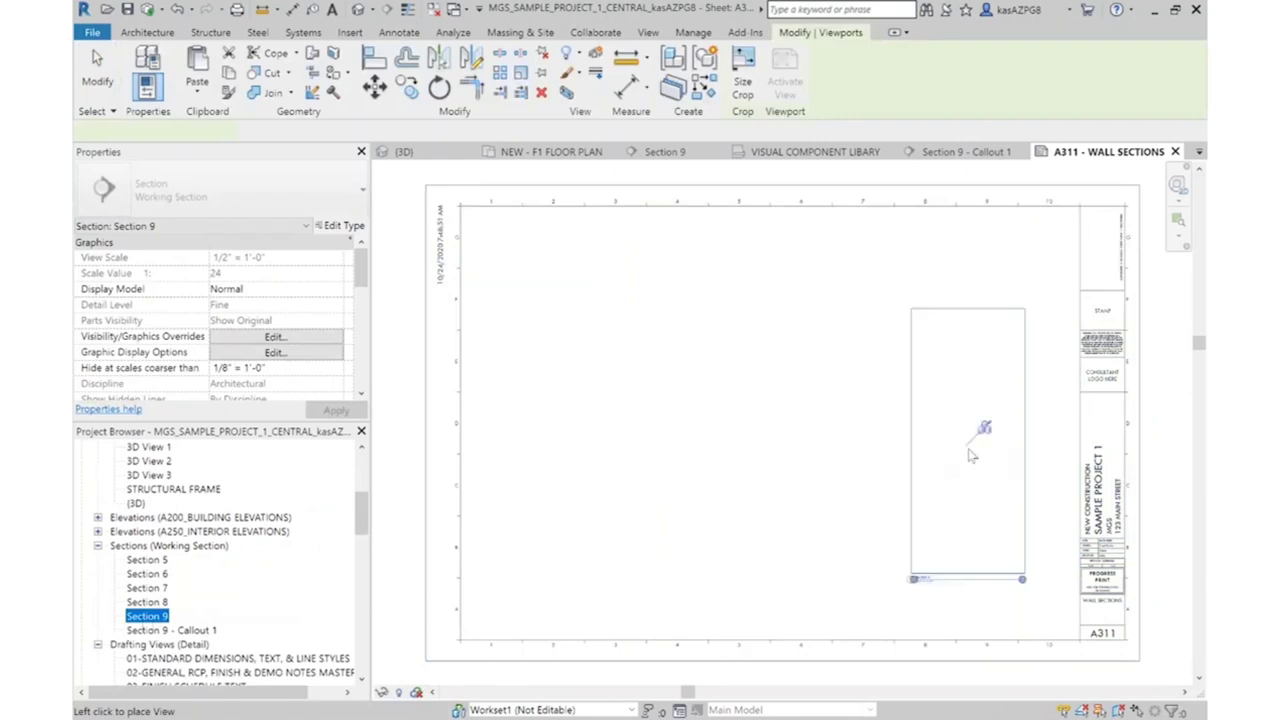
pyautogui.click(978, 461)
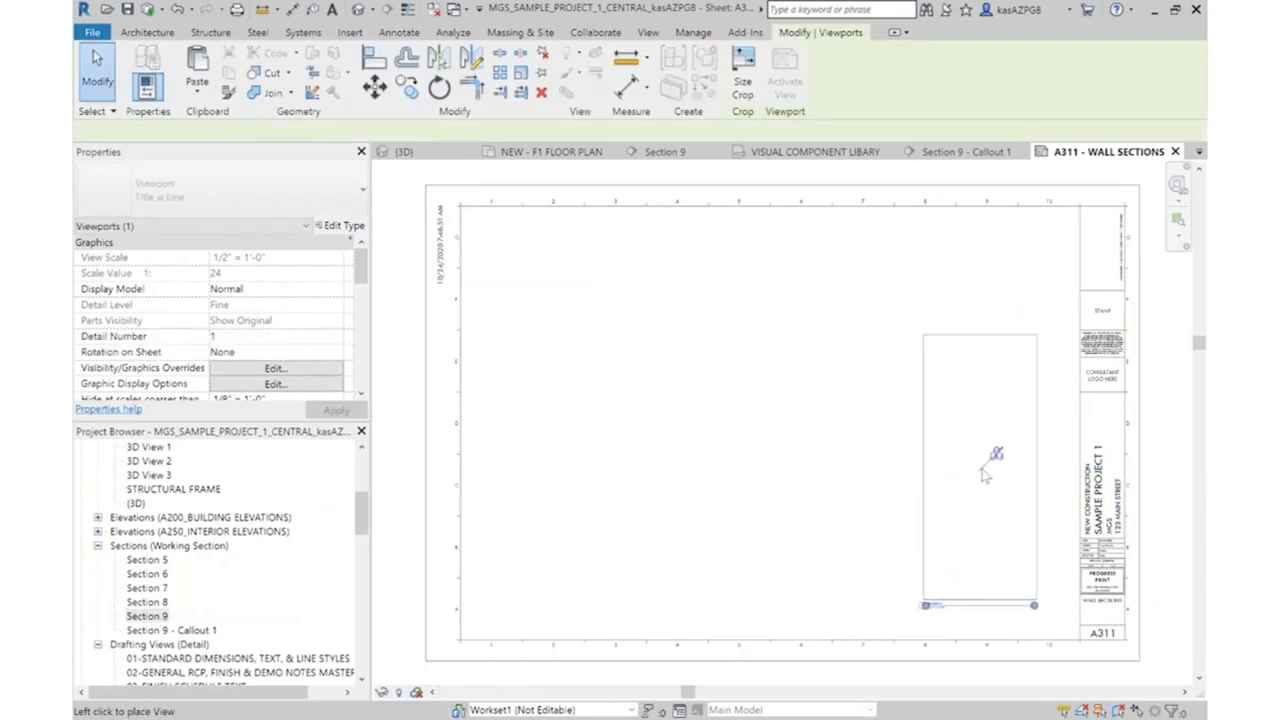
# Activate the Section 9 viewport on the sheet and hide the T.O. WALL level line in the view
pyautogui.doubleClick(983, 473)
pyautogui.click(866, 345)
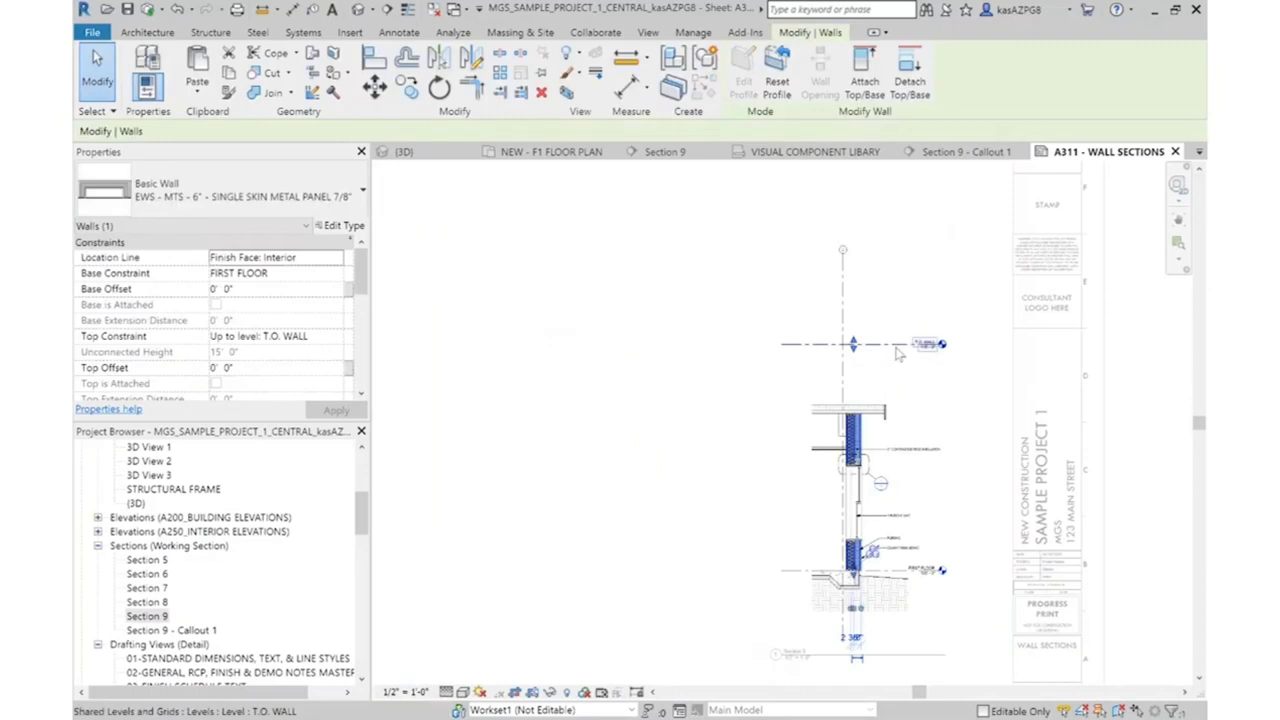
pyautogui.press('Escape')
pyautogui.rightClick(887, 349)
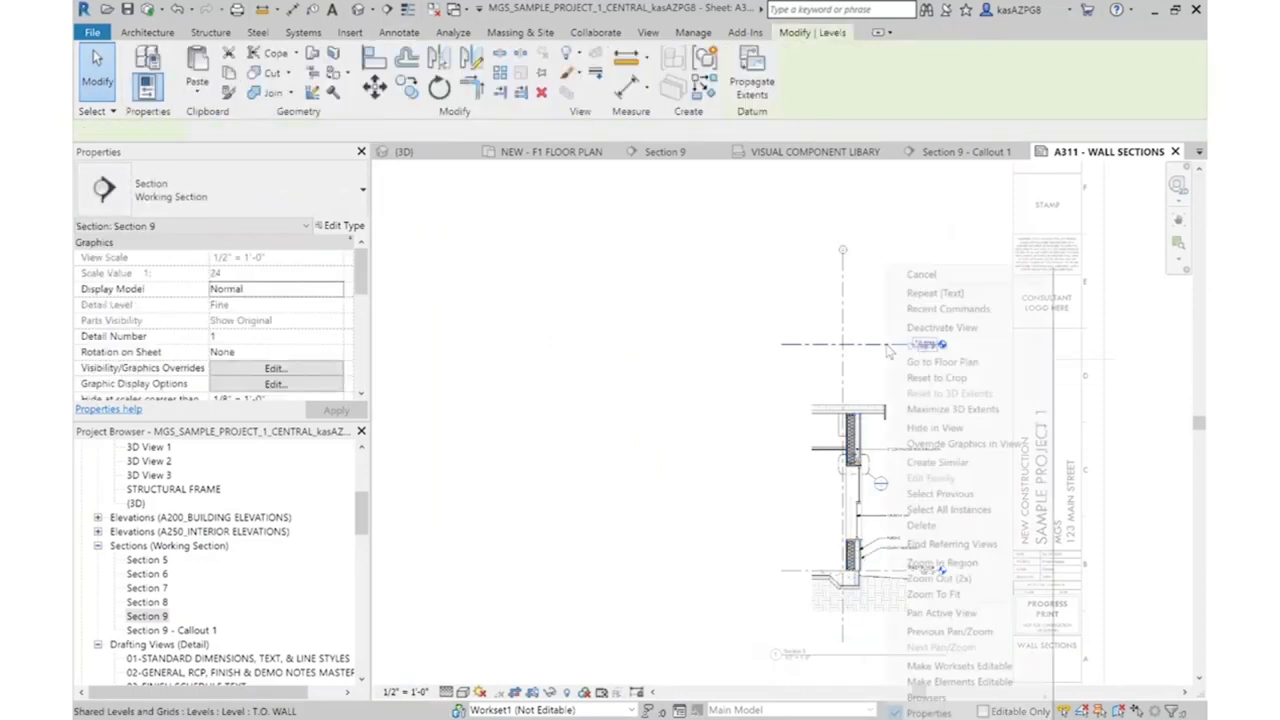
pyautogui.moveTo(995, 428)
pyautogui.click(1062, 430)
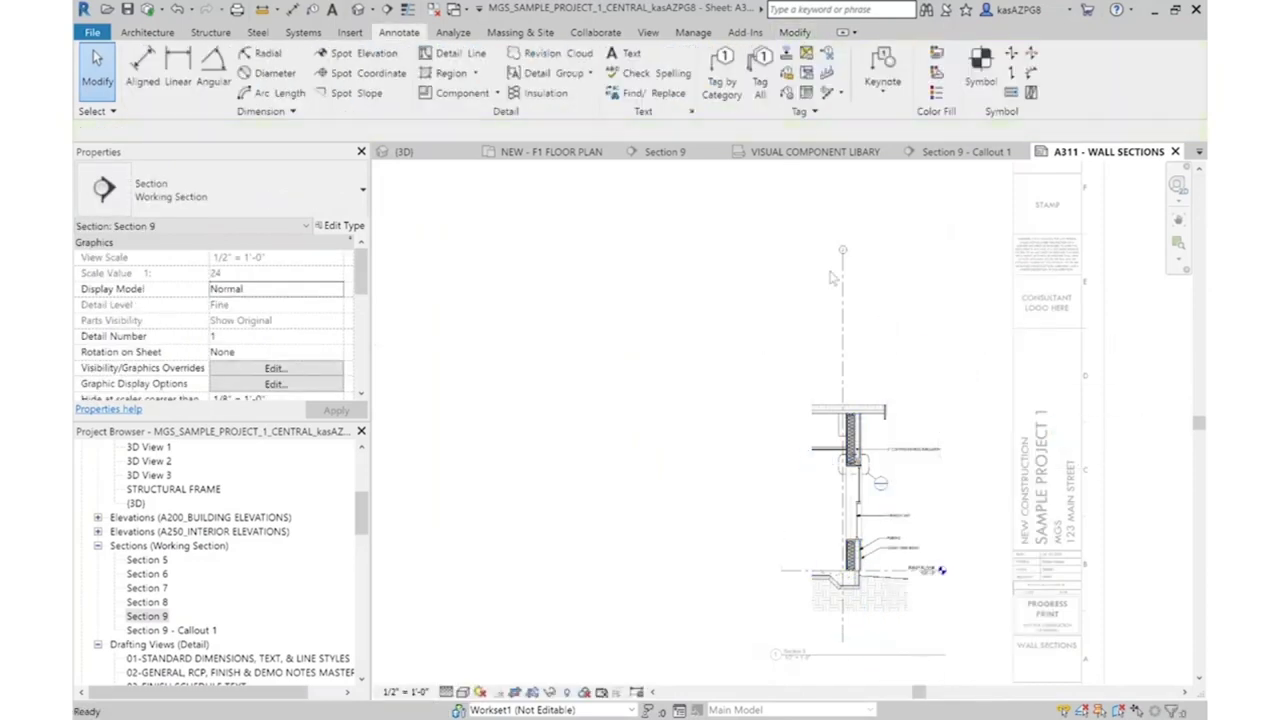
# Shorten grid line J so its bubble sits just above the roof in Section 9, and deactivate the viewport
pyautogui.click(843, 265)
pyautogui.scroll(2, 843, 265)
pyautogui.click(843, 262)
pyautogui.moveTo(843, 262); pyautogui.dragTo(843, 538)
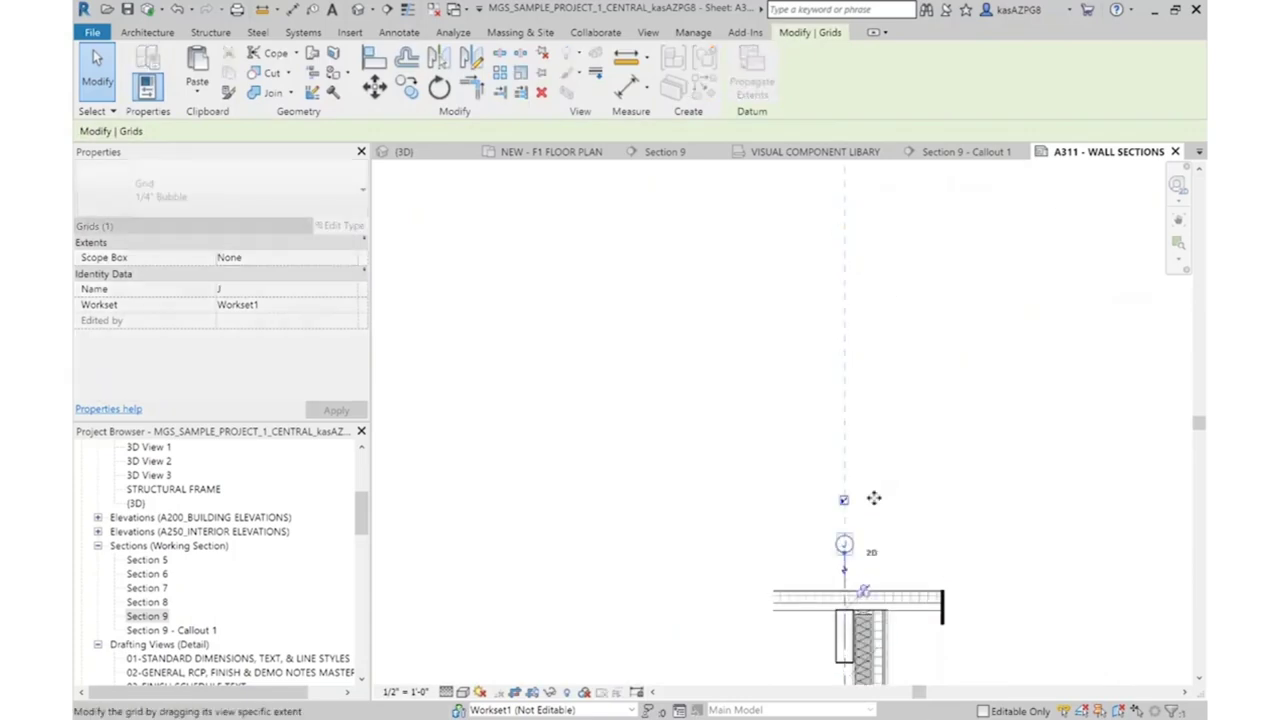
pyautogui.scroll(-3, 843, 540)
pyautogui.click(846, 323)
pyautogui.rightClick(846, 322)
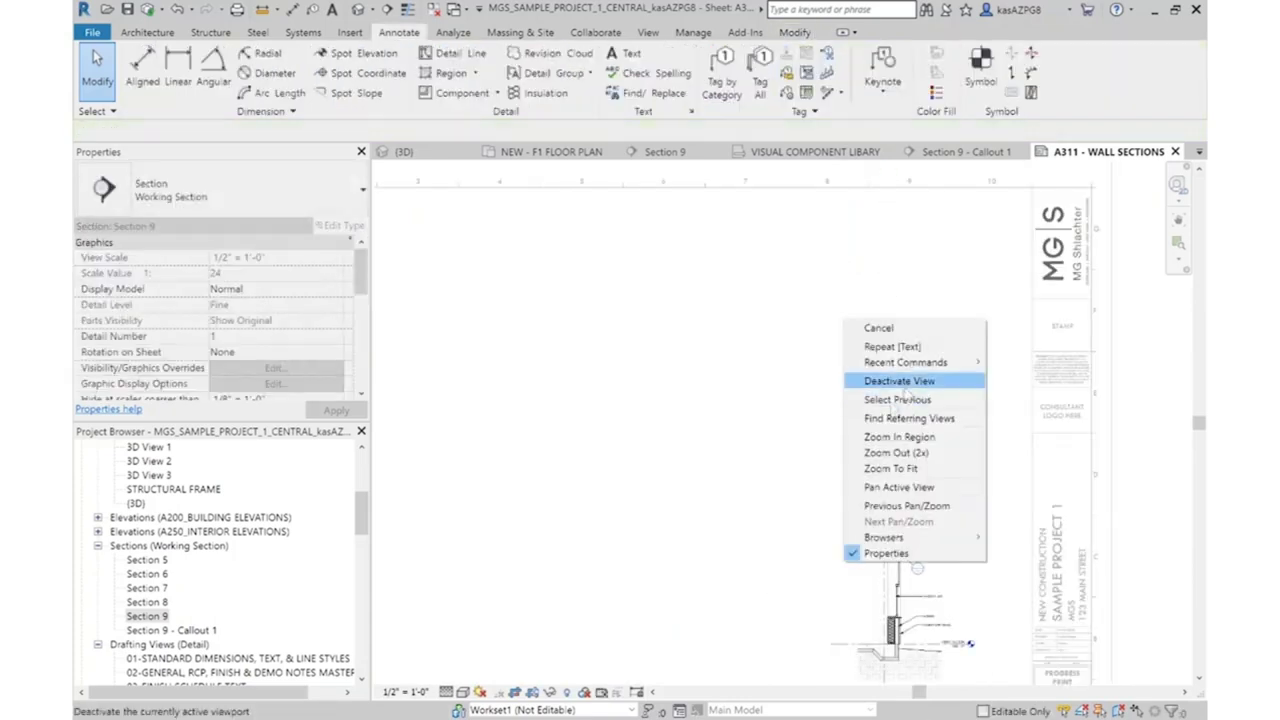
pyautogui.click(899, 380)
pyautogui.scroll(-2, 640, 420)
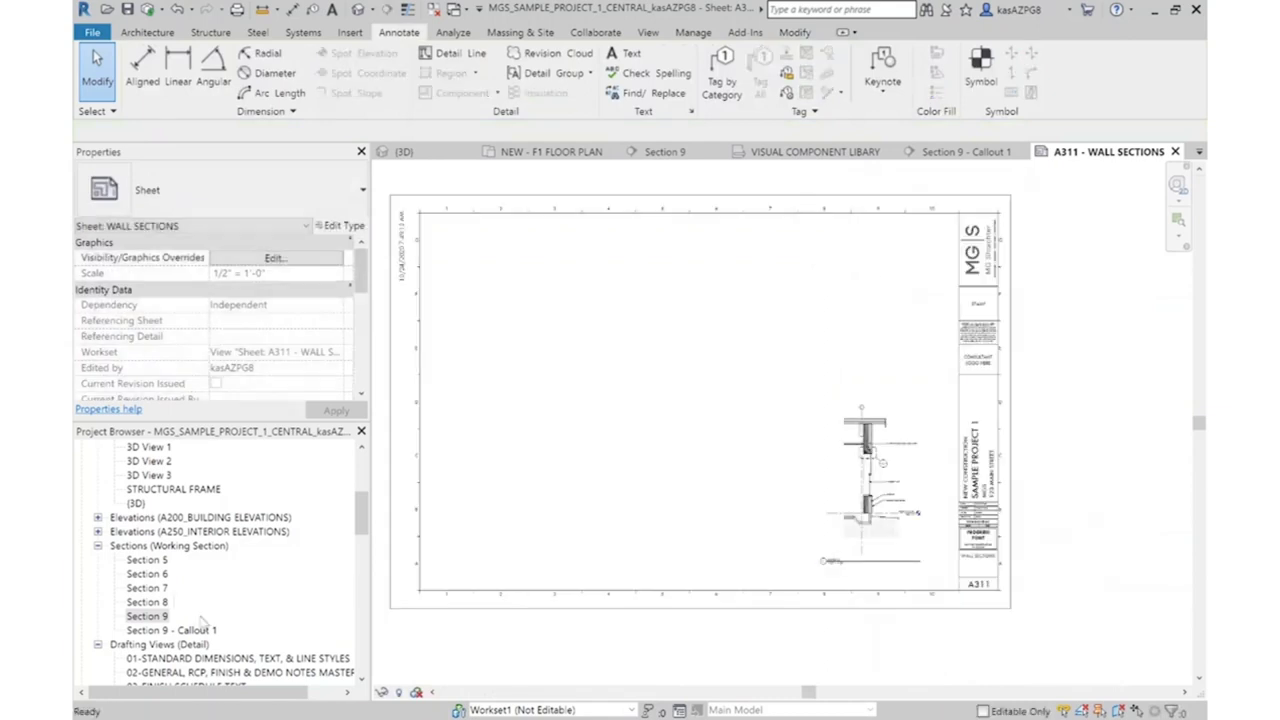
# Place the Section 9 - Callout 1 view on sheet A311 directly above the Section 9 viewport
pyautogui.moveTo(176, 631); pyautogui.dragTo(870, 336)
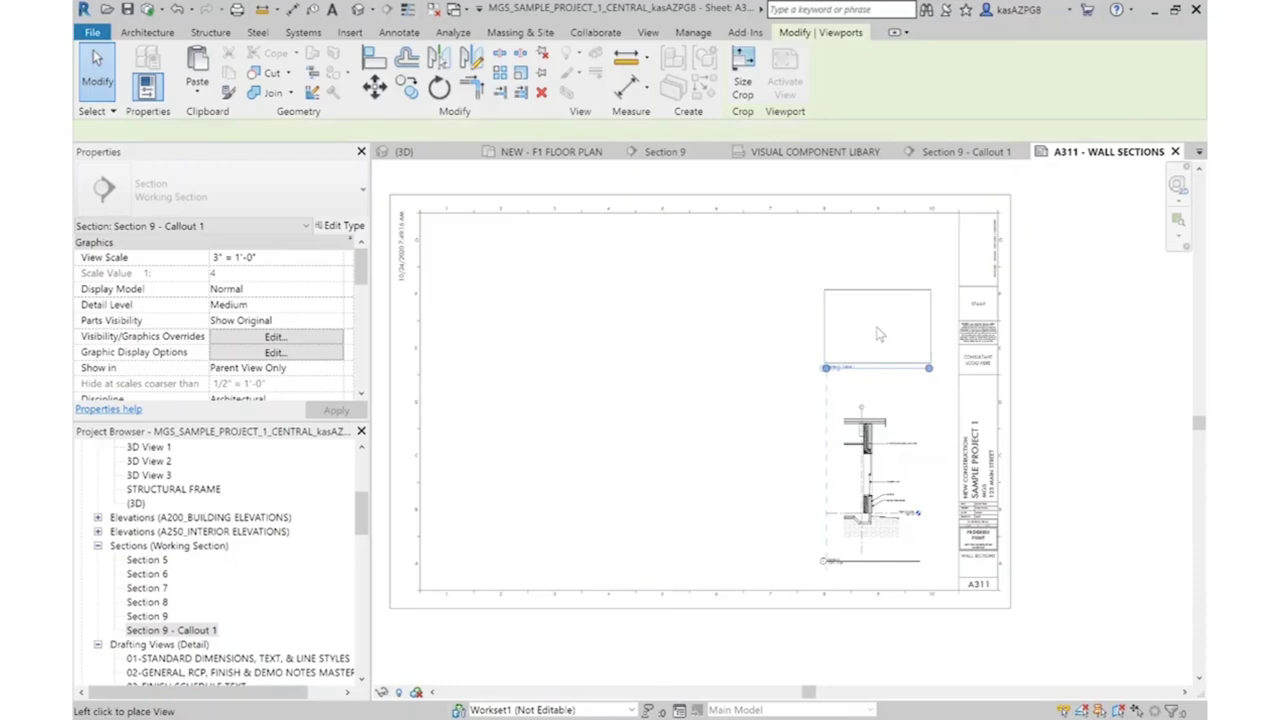
pyautogui.click(875, 335)
pyautogui.press('Escape')
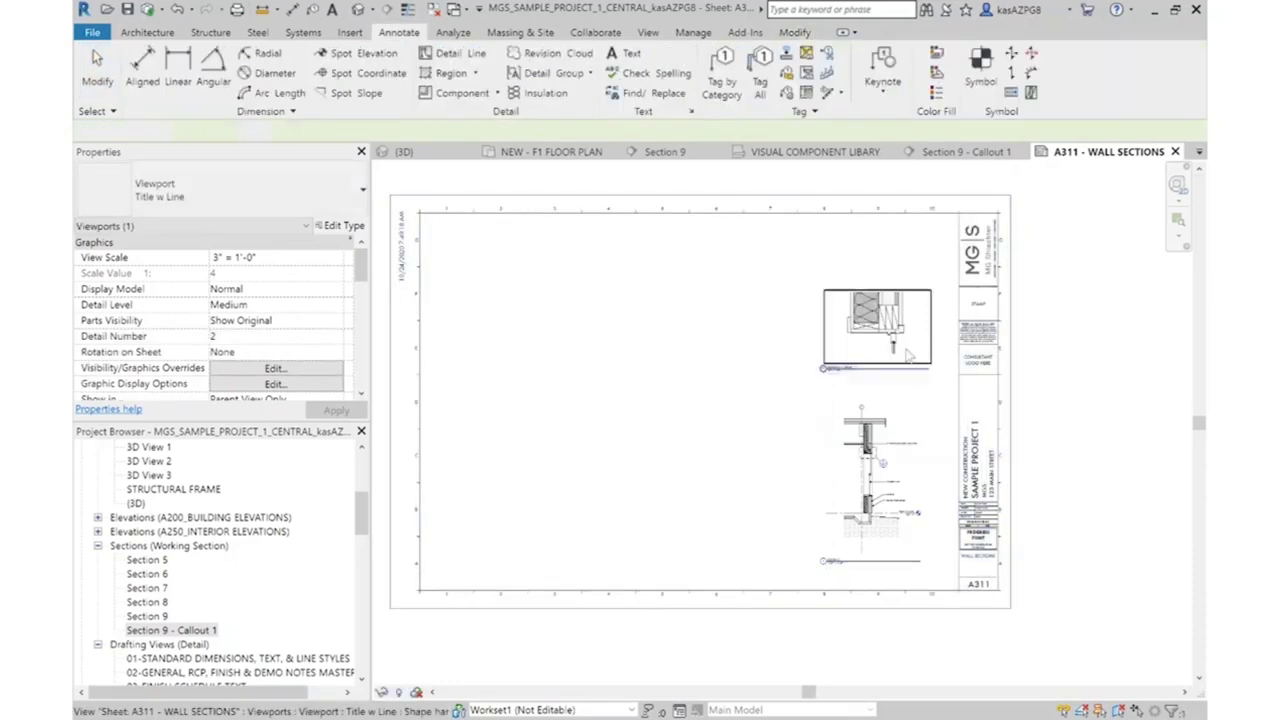
pyautogui.click(907, 344)
pyautogui.press('Escape')
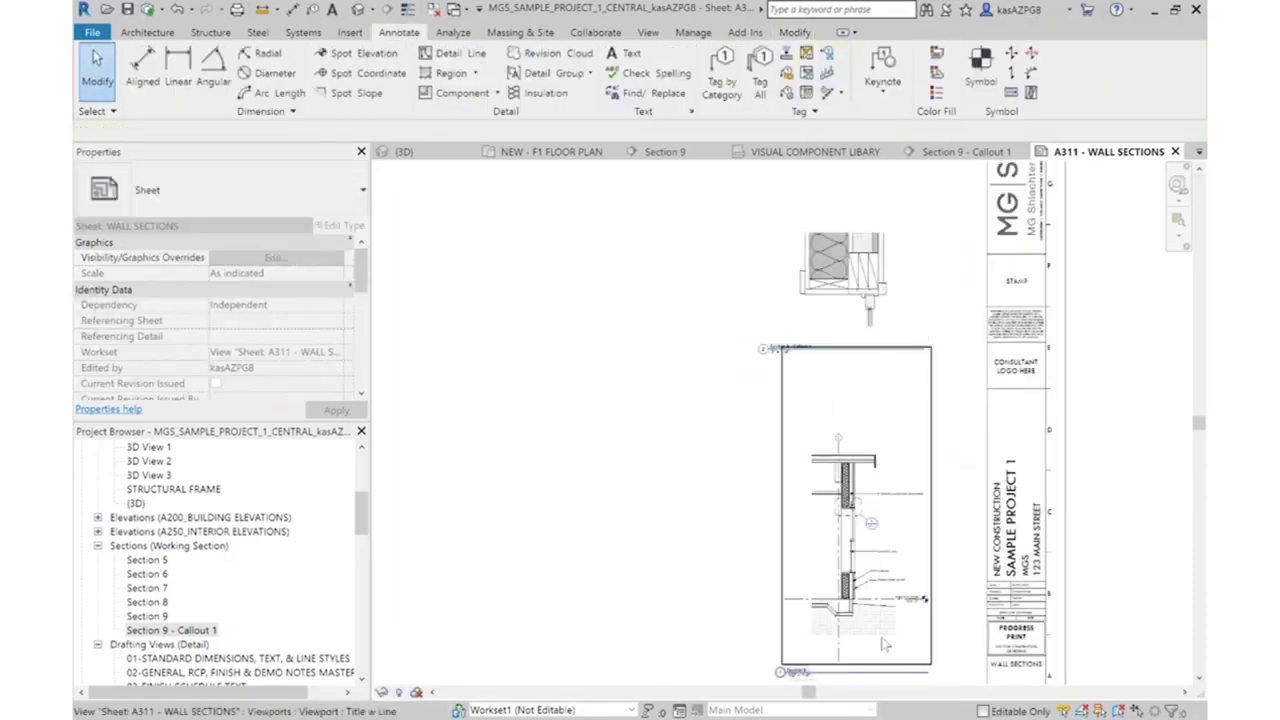
# Rename the Section 9 view to WALL SECTION through its viewport title on the sheet
pyautogui.scroll(5, 876, 425)
pyautogui.scroll(3, 862, 345)
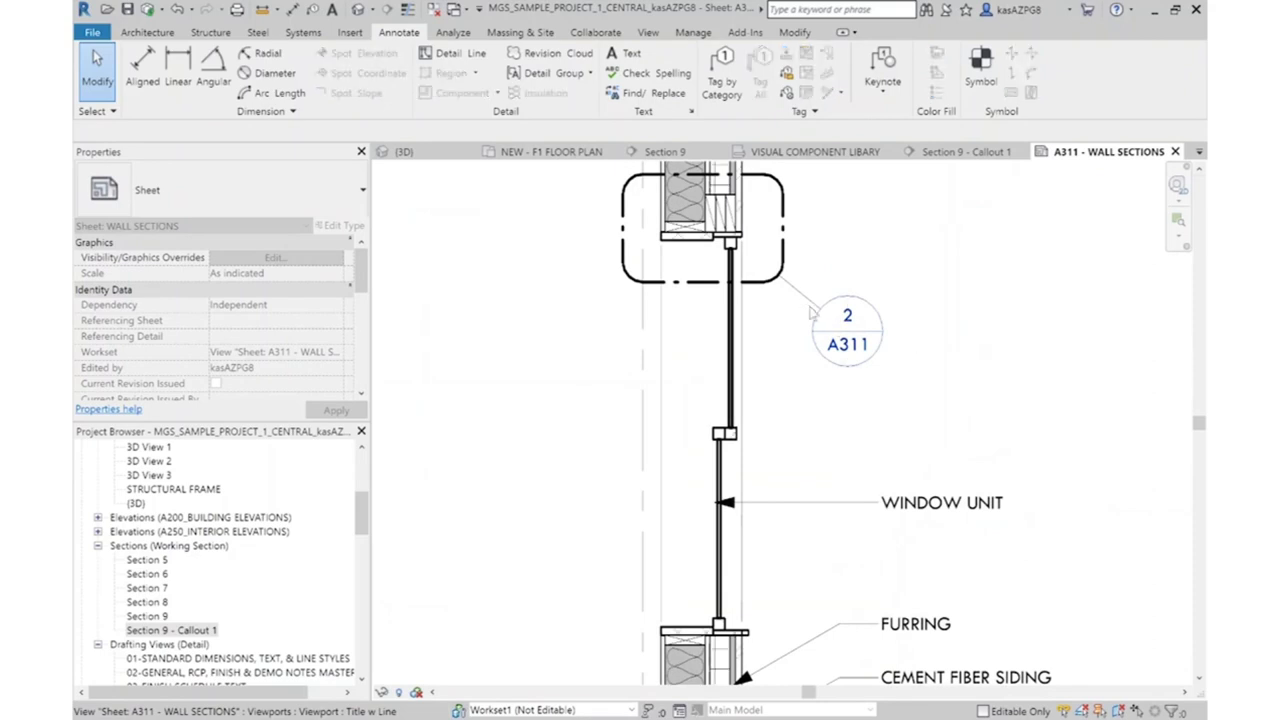
pyautogui.scroll(-5, 708, 276)
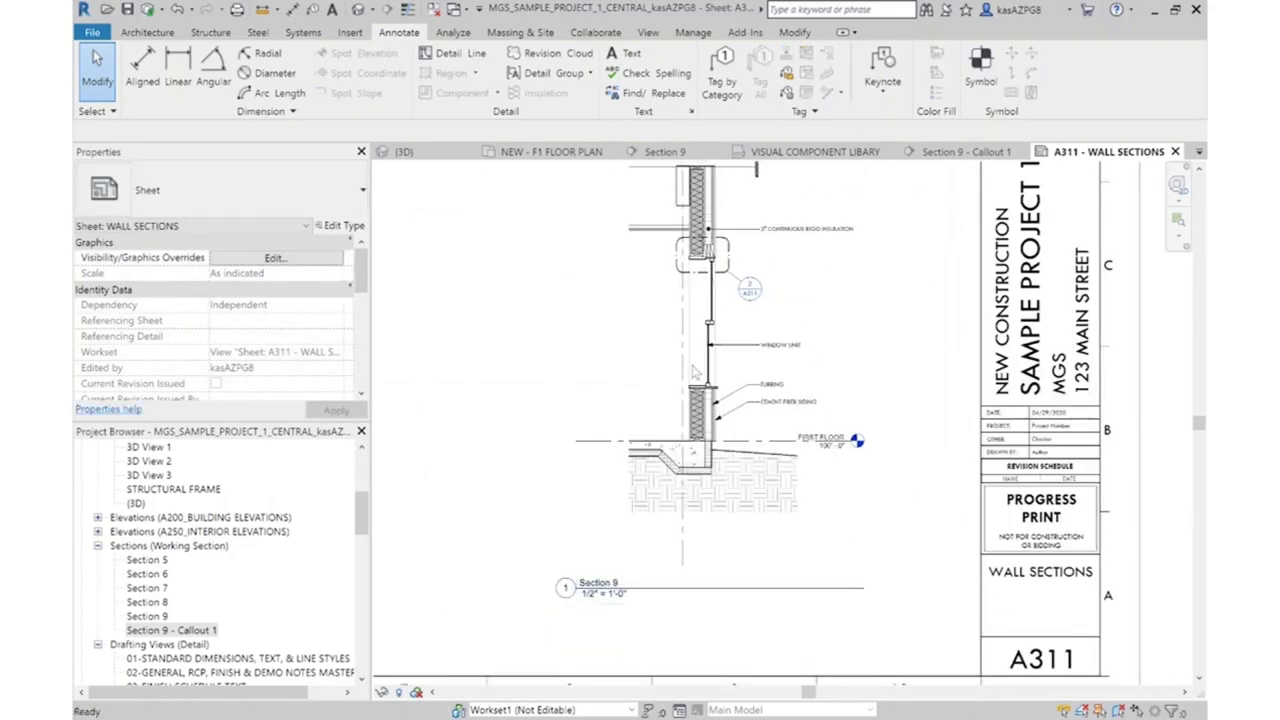
pyautogui.click(687, 488)
pyautogui.click(604, 576)
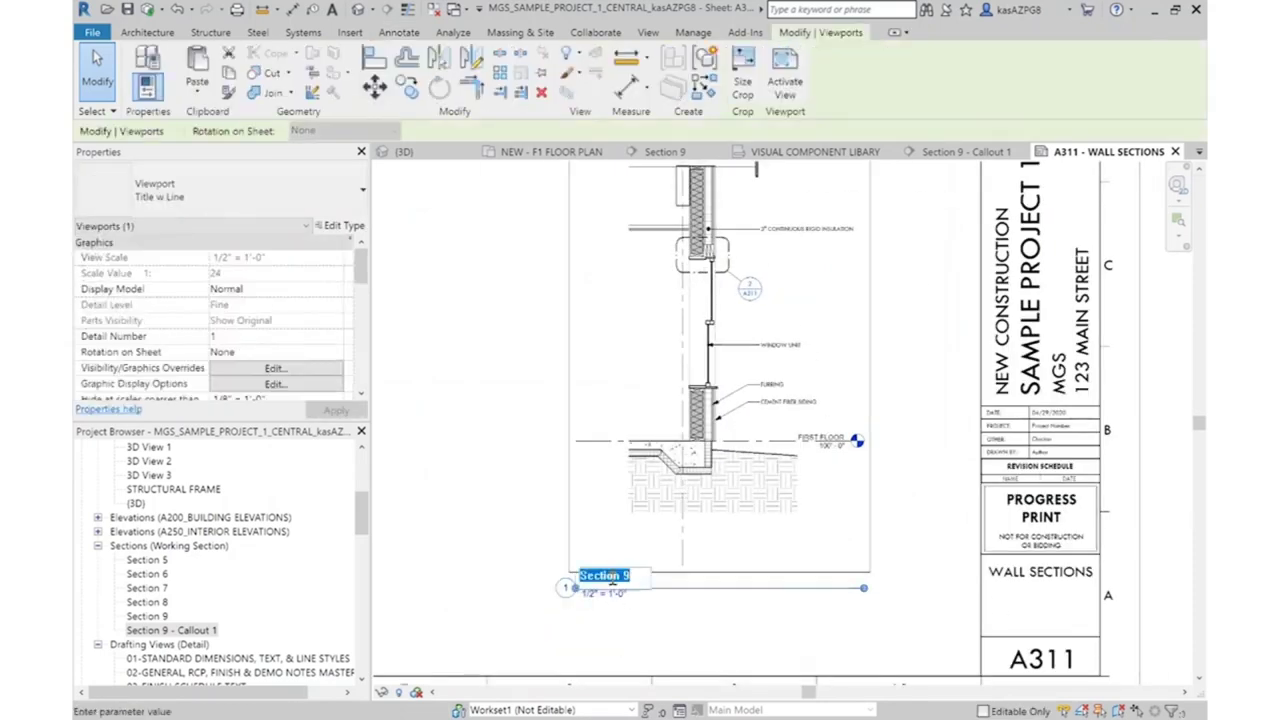
pyautogui.write('WALL SECT')
pyautogui.press('BackSpace')
pyautogui.write('CTION')
pyautogui.press('Return')
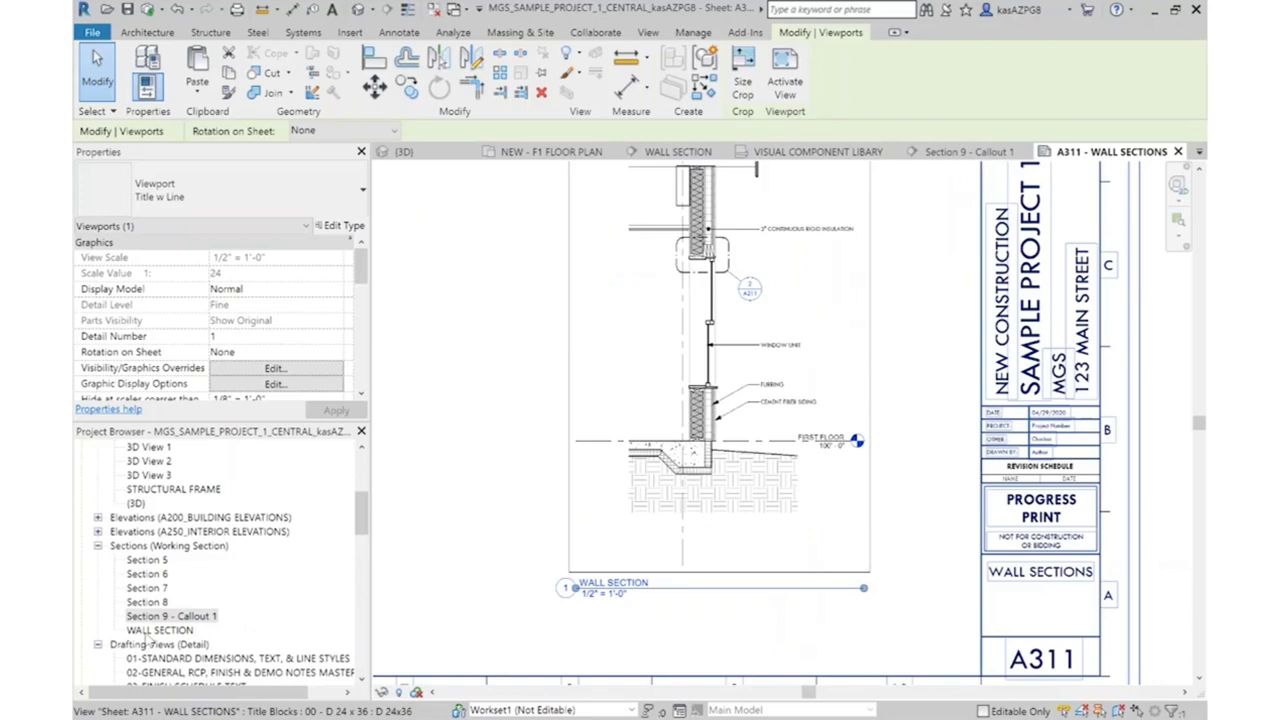
# Add a number to the wall section's view title so it reads WALL SECTION 1
pyautogui.click(708, 660)
pyautogui.click(613, 586)
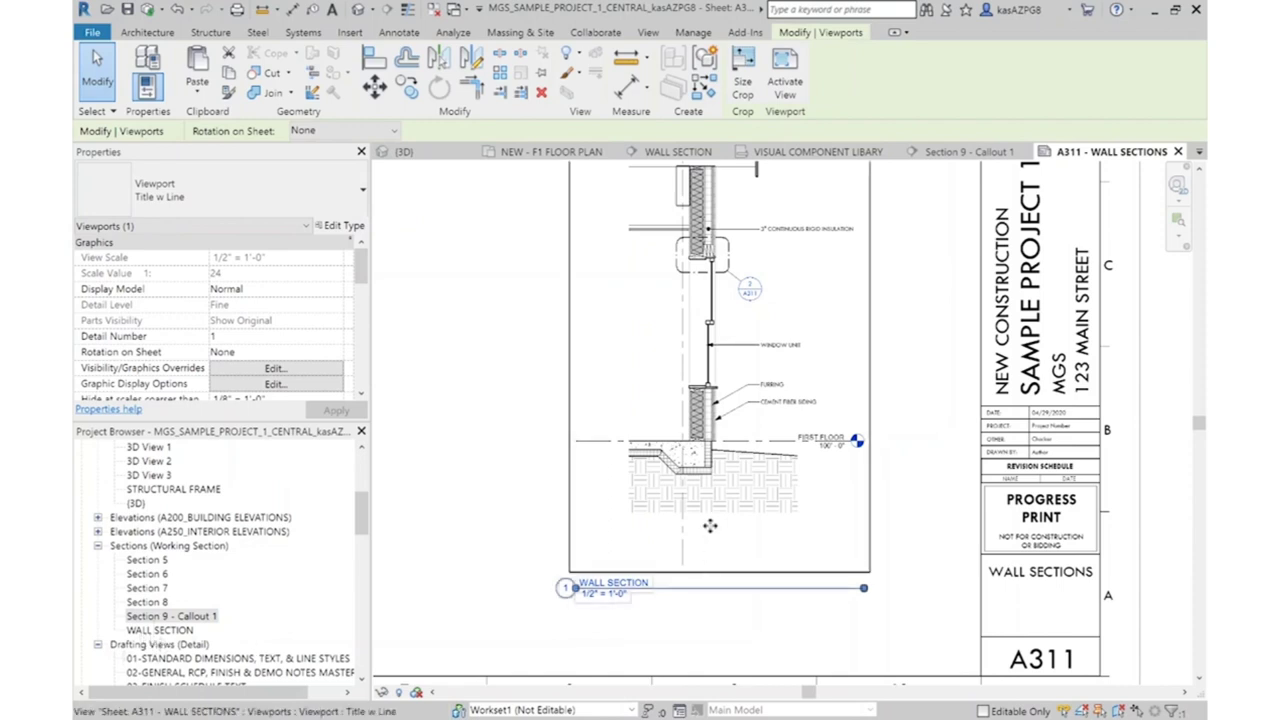
pyautogui.click(622, 583)
pyautogui.click(668, 577)
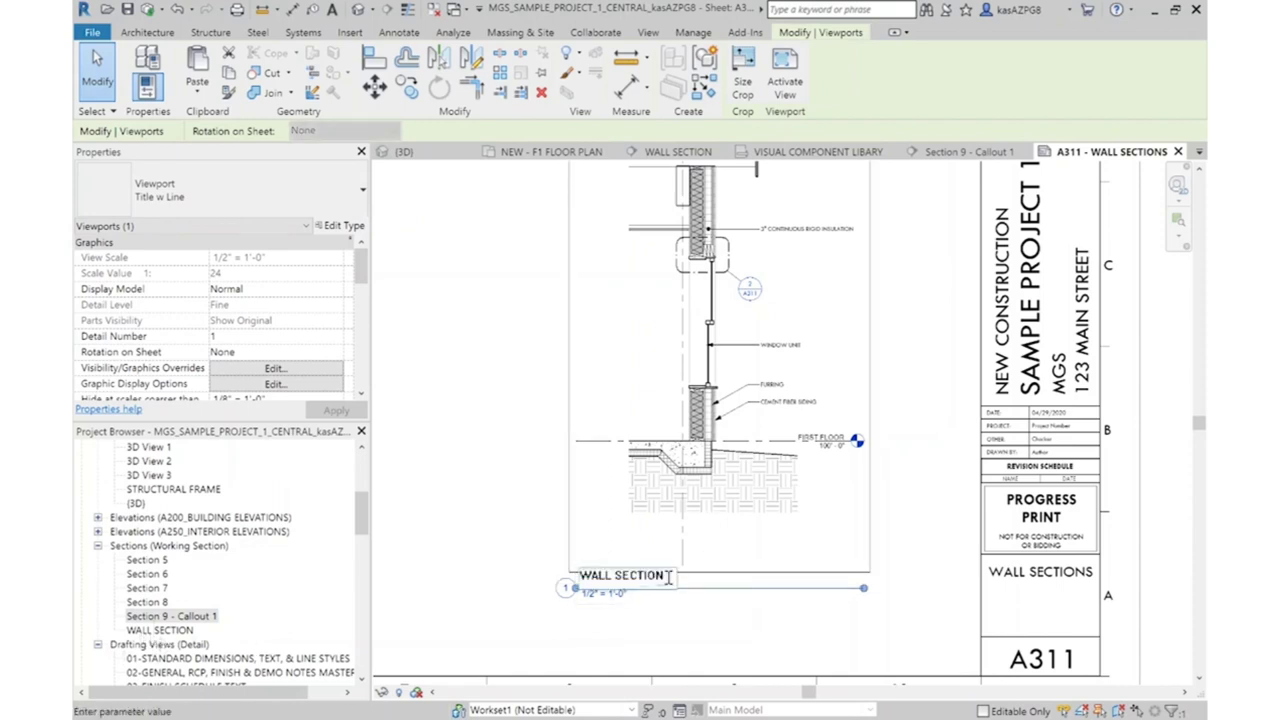
pyautogui.click(680, 655)
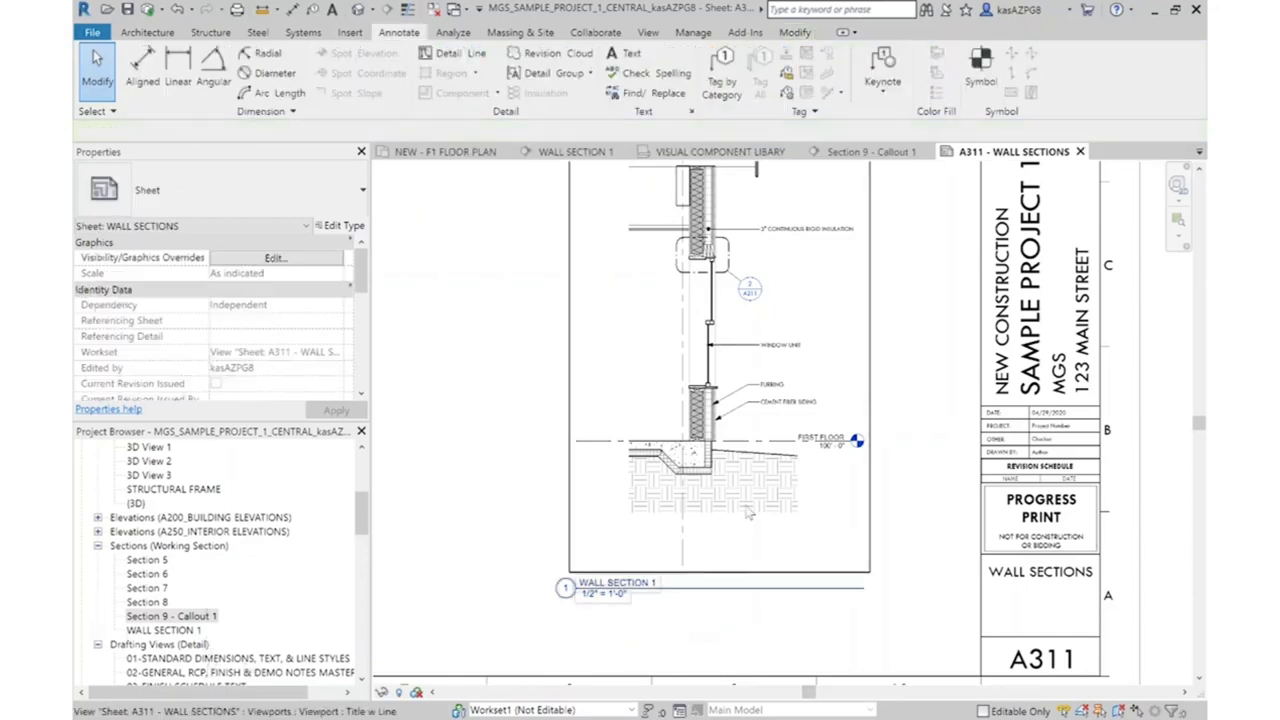
# Set the detail number of the WALL SECTION 1 viewport to A8
pyautogui.scroll(-1, 726, 487)
pyautogui.scroll(-1, 726, 487)
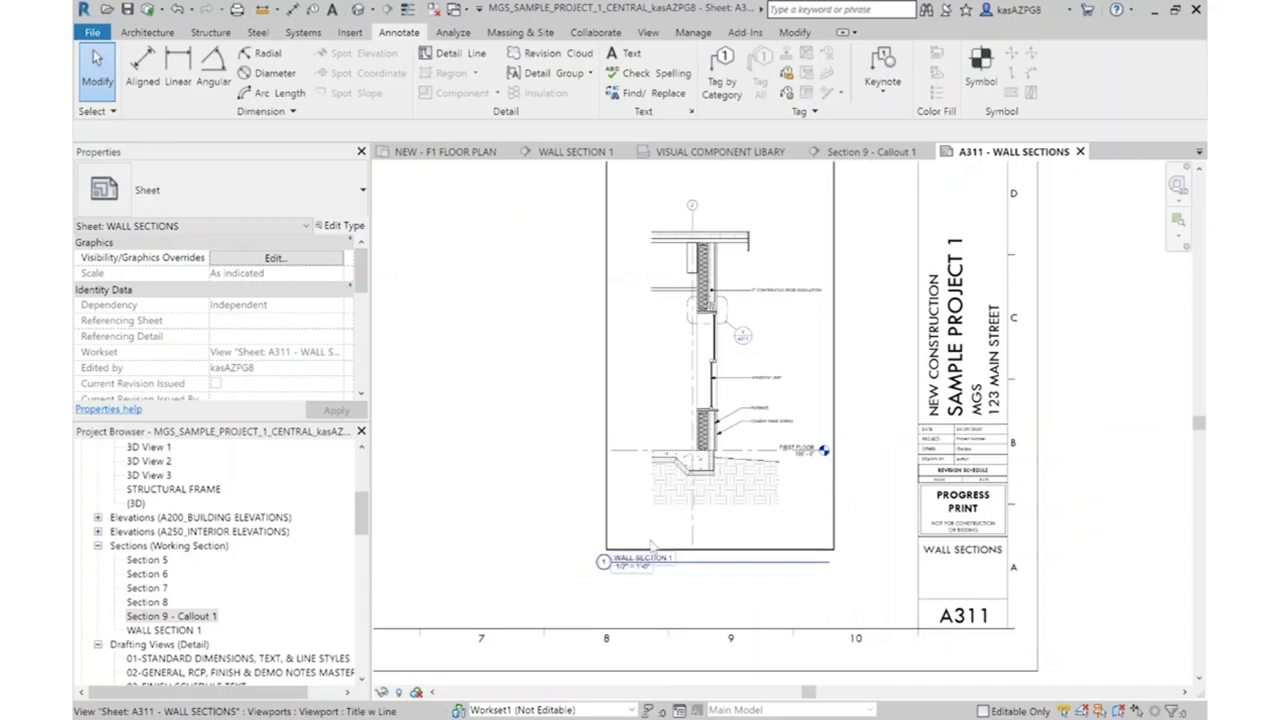
pyautogui.click(734, 503)
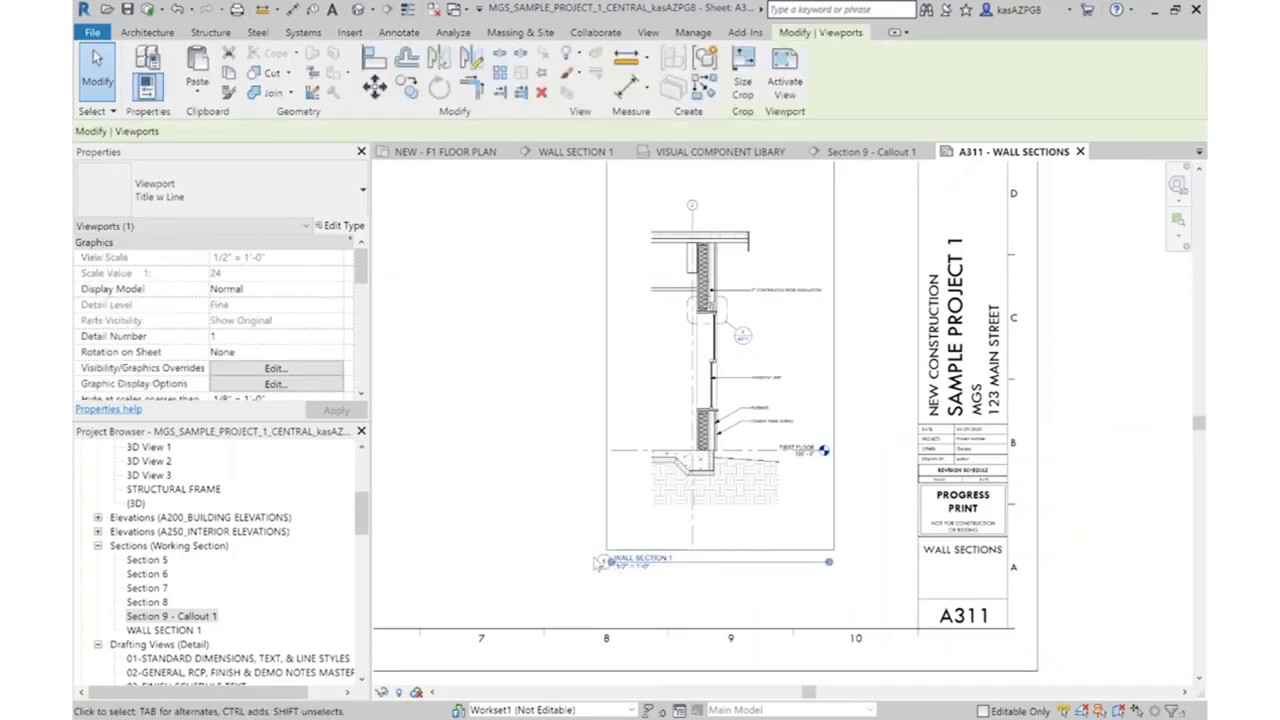
pyautogui.scroll(1, 594, 563)
pyautogui.click(601, 565)
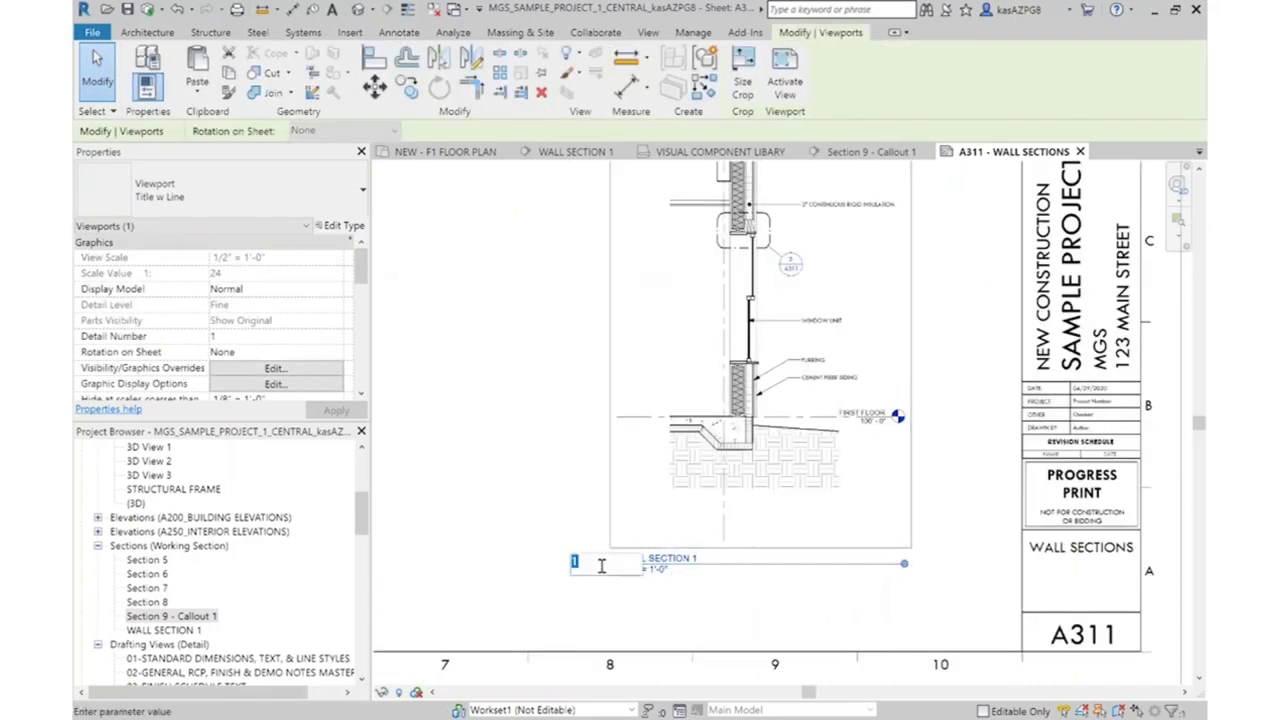
pyautogui.write('A8')
pyautogui.click(800, 622)
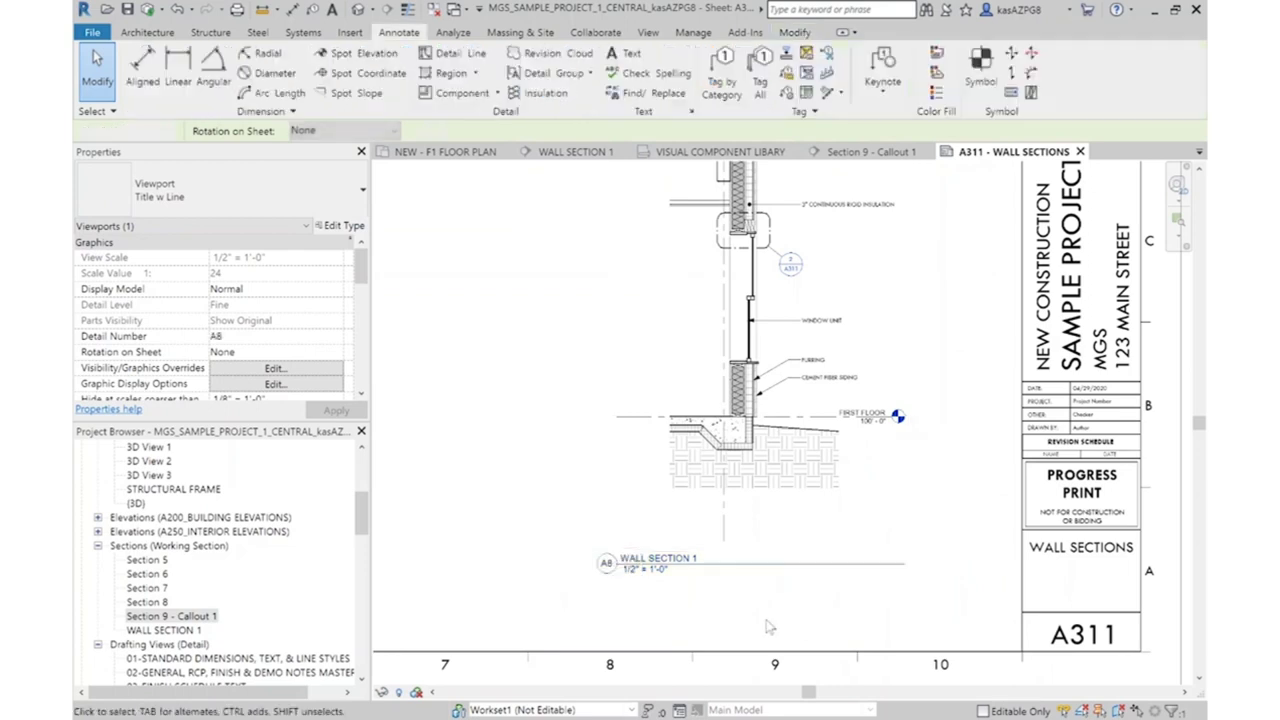
# Set the Title on Sheet of the WALL SECTION 1 viewport to WALL SECTION and apply it
pyautogui.click(709, 539)
pyautogui.scroll(-5, 190, 297)
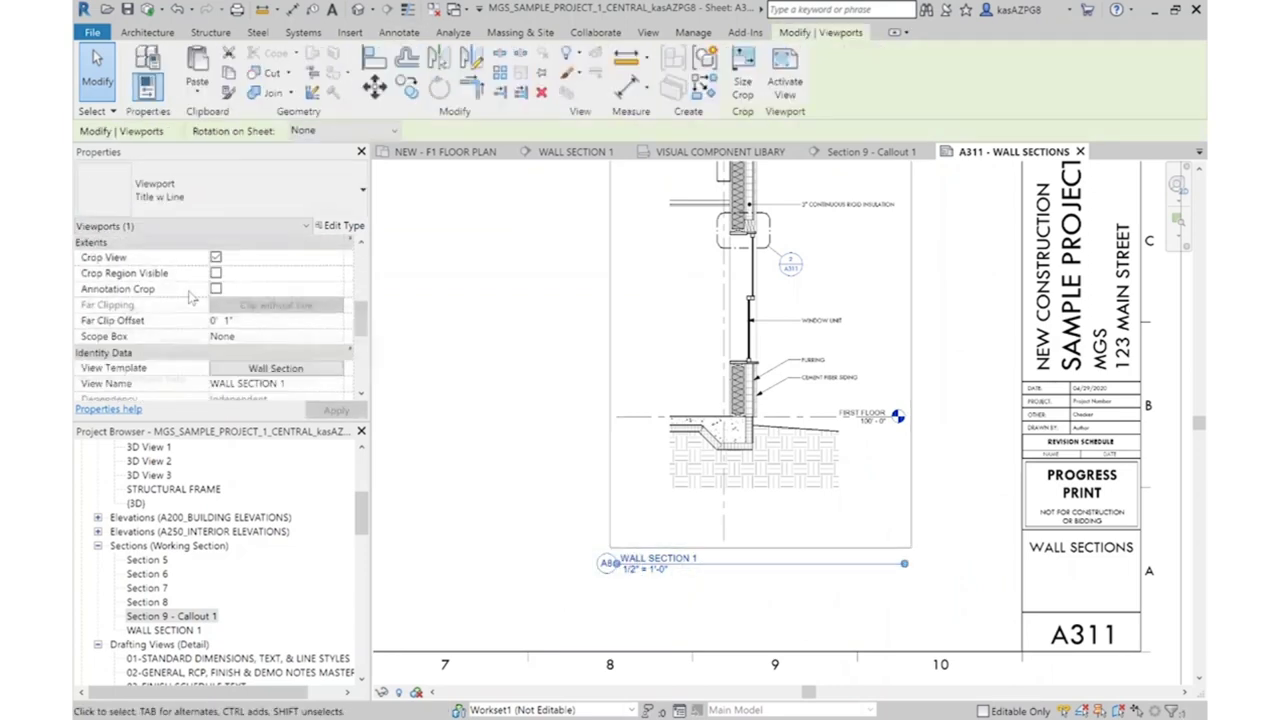
pyautogui.scroll(-3, 190, 297)
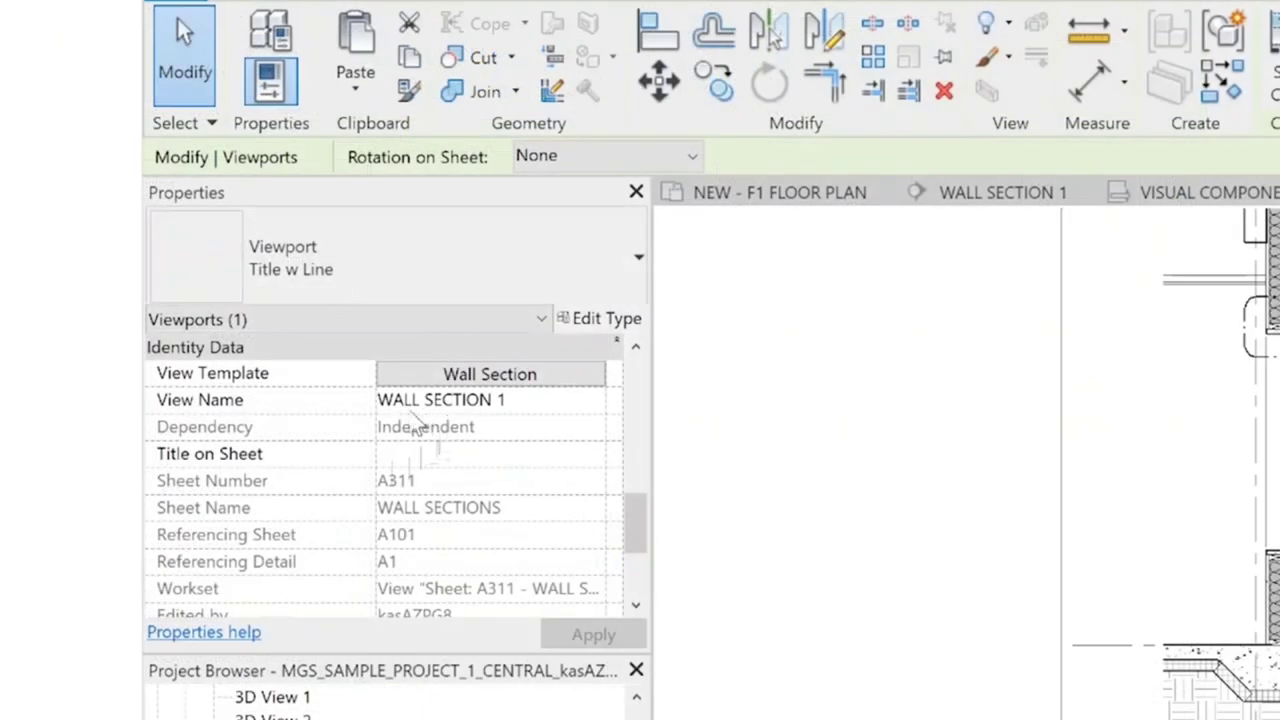
pyautogui.click(430, 456)
pyautogui.write('W')
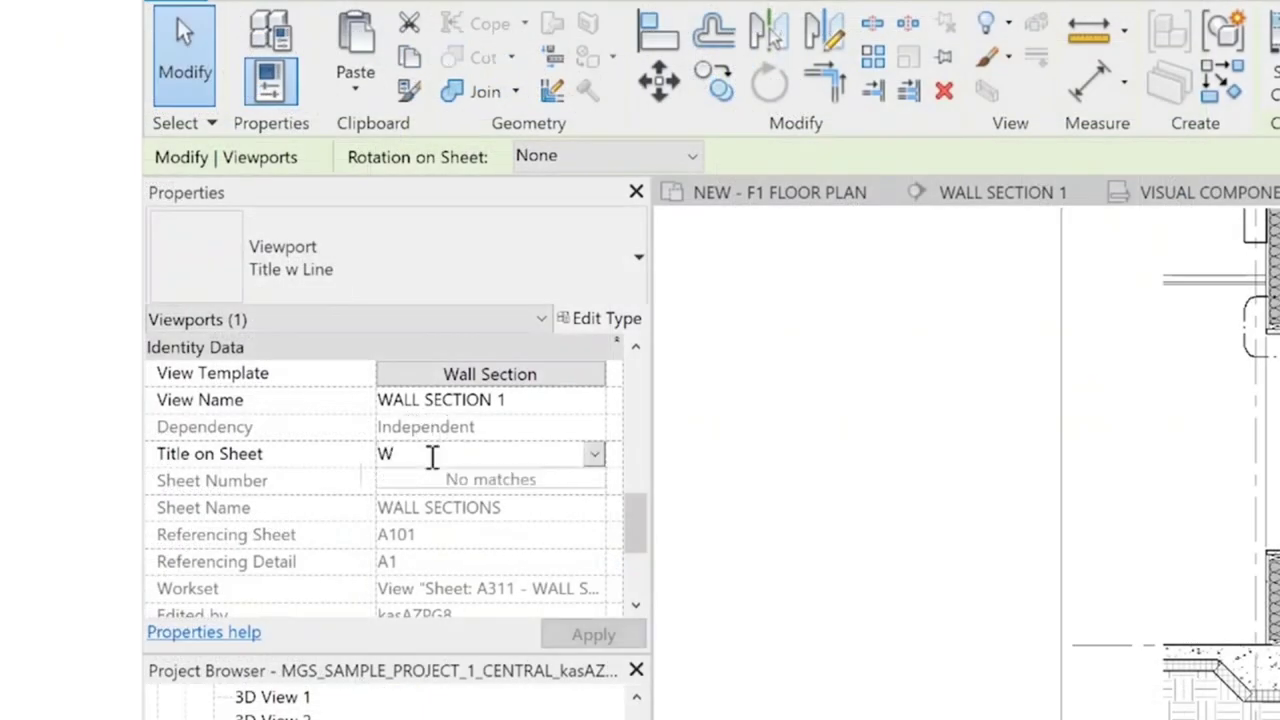
pyautogui.write('ALL SECTION')
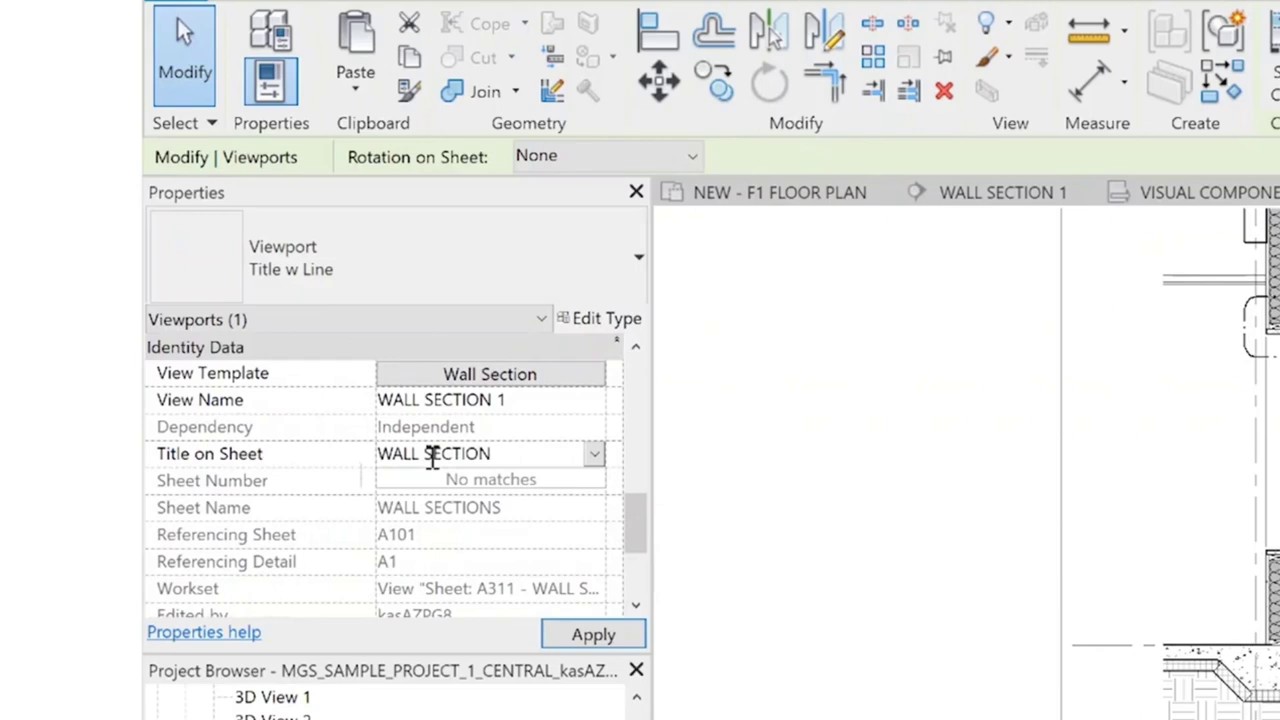
pyautogui.click(594, 634)
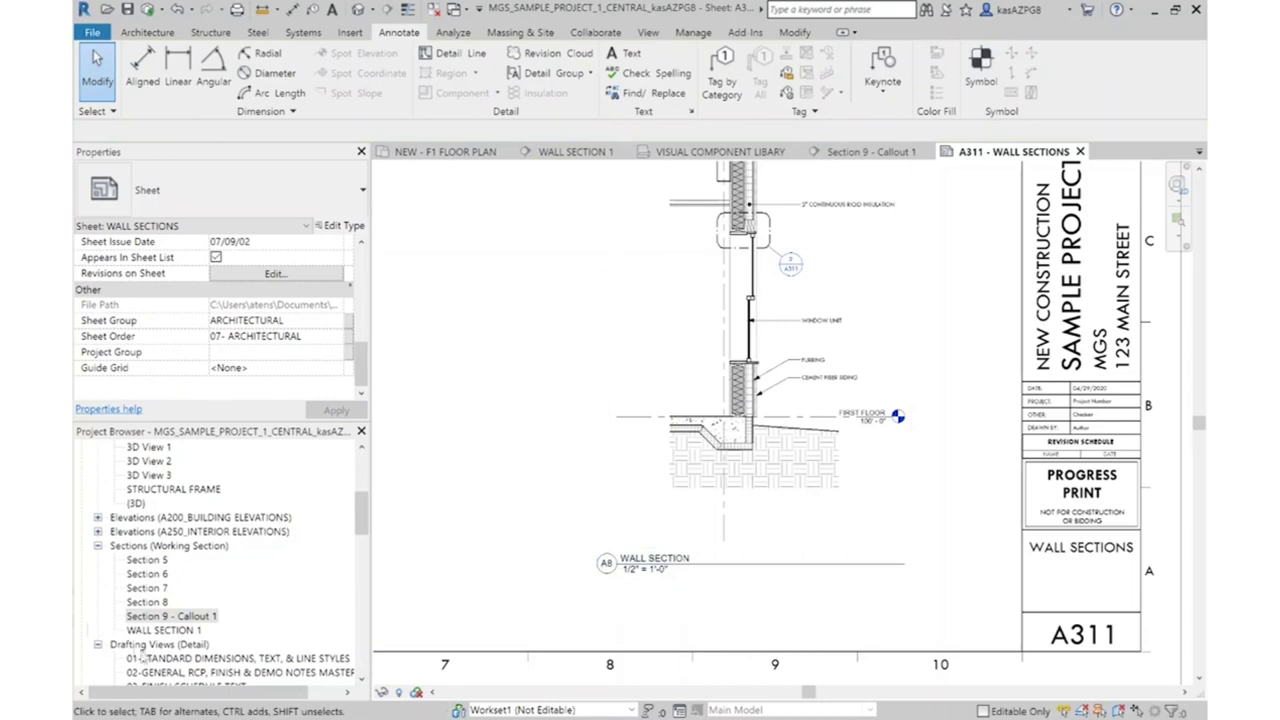
# Set the detail number of the Section 9 - Callout 1 viewport to E8
pyautogui.scroll(-3, 806, 606)
pyautogui.moveTo(894, 367); pyautogui.dragTo(876, 490, button='middle')
pyautogui.click(660, 333)
pyautogui.scroll(2, 660, 333)
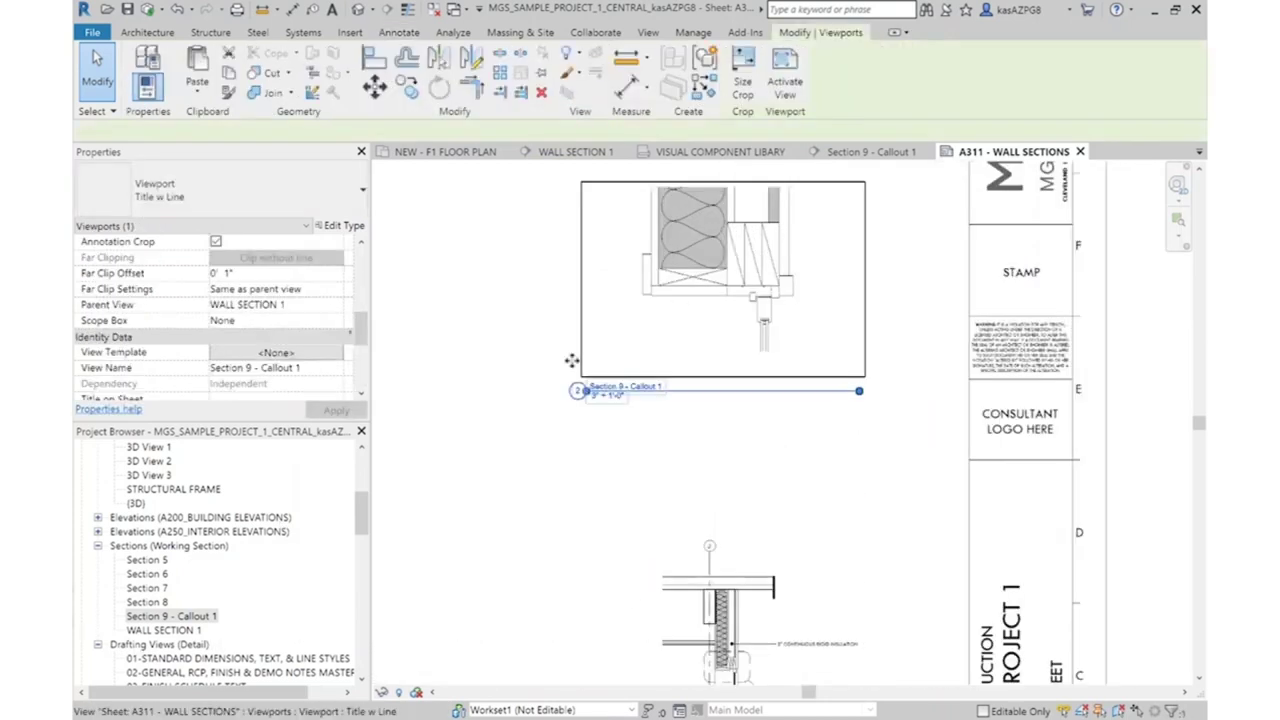
pyautogui.click(576, 391)
pyautogui.write('E8')
pyautogui.press('Return')
pyautogui.scroll(2, 700, 486)
pyautogui.click(771, 309)
pyautogui.scroll(-2, 717, 328)
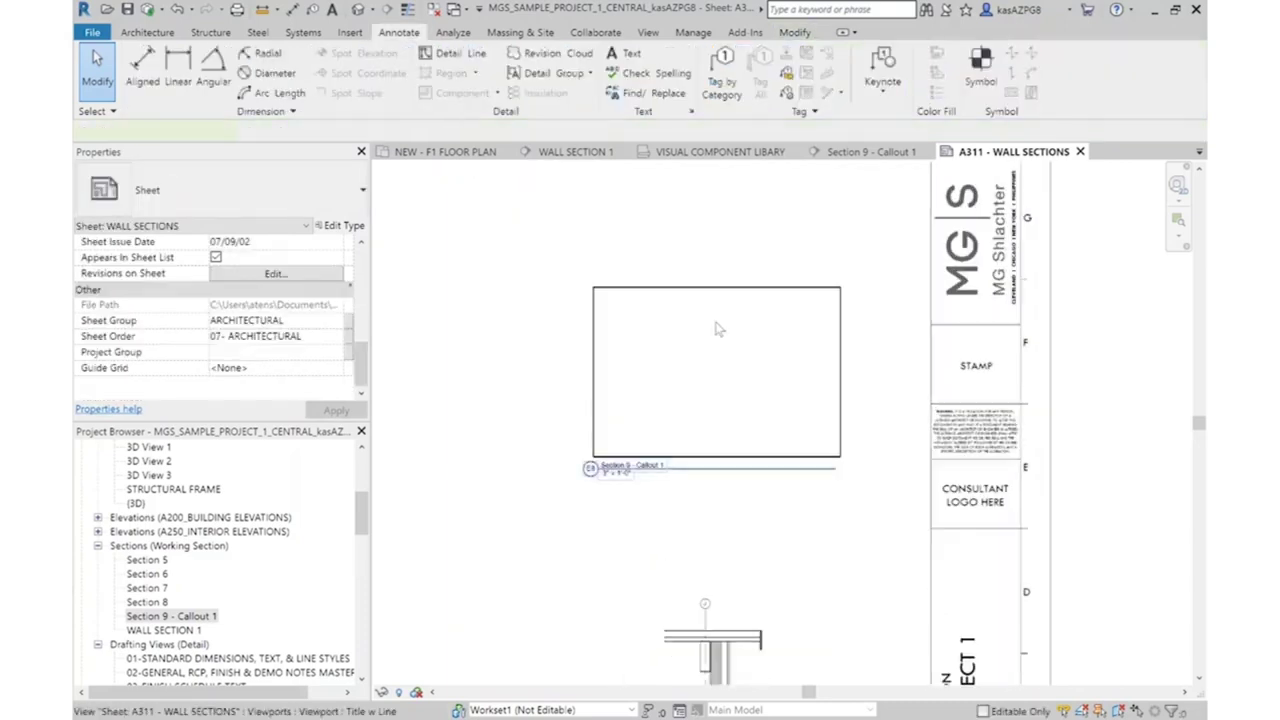
# Change the callout viewport's View Name to WINDOW HEAD DETAIL
pyautogui.click(717, 328)
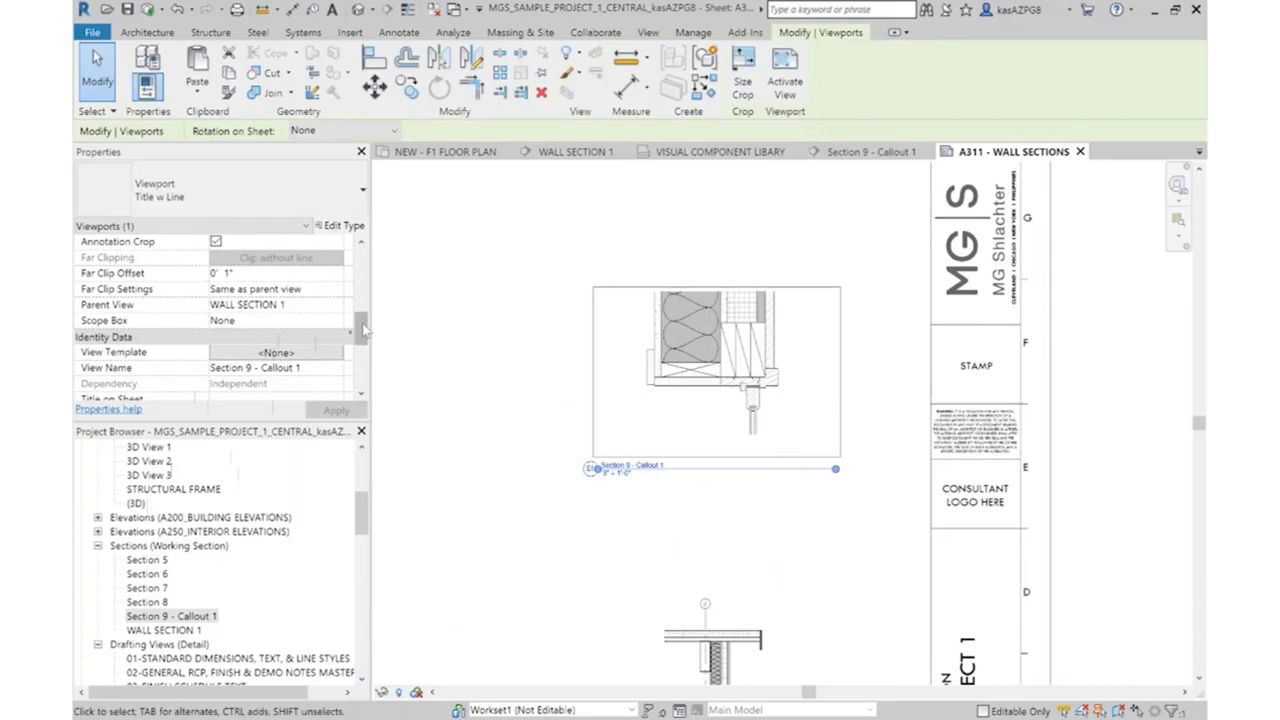
pyautogui.scroll(-3, 258, 388)
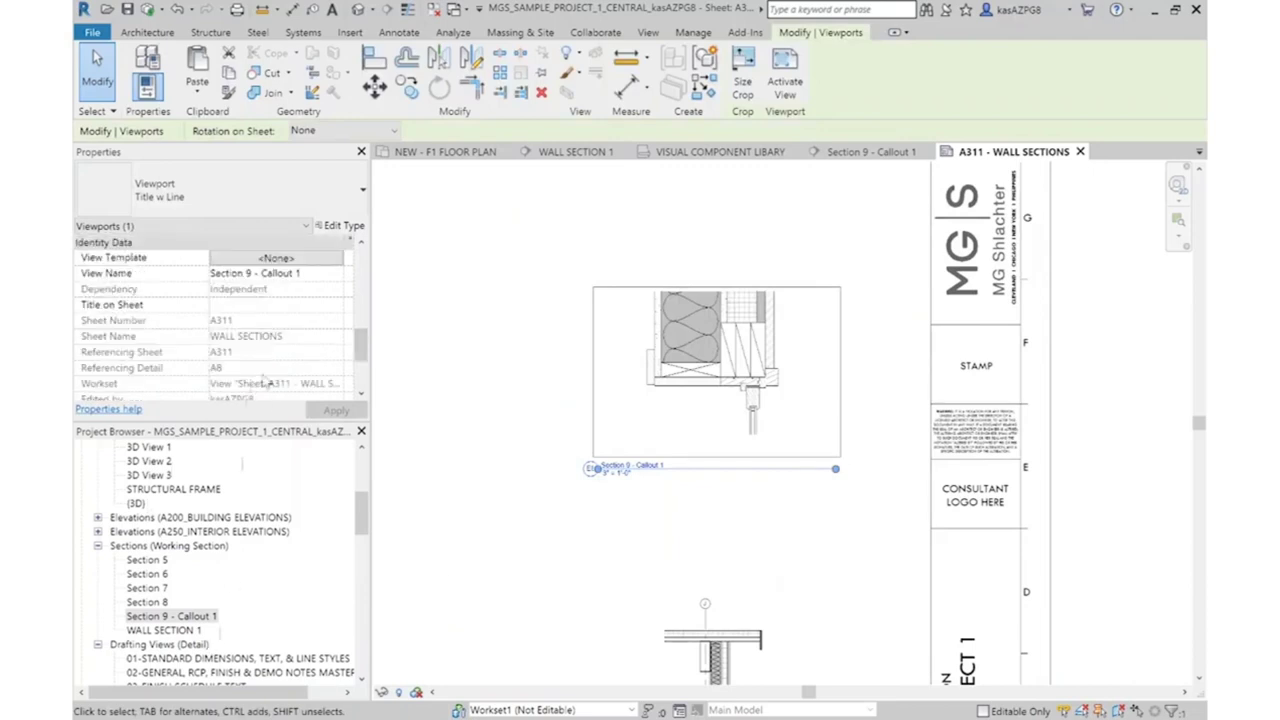
pyautogui.click(319, 275)
pyautogui.write('WINDOW')
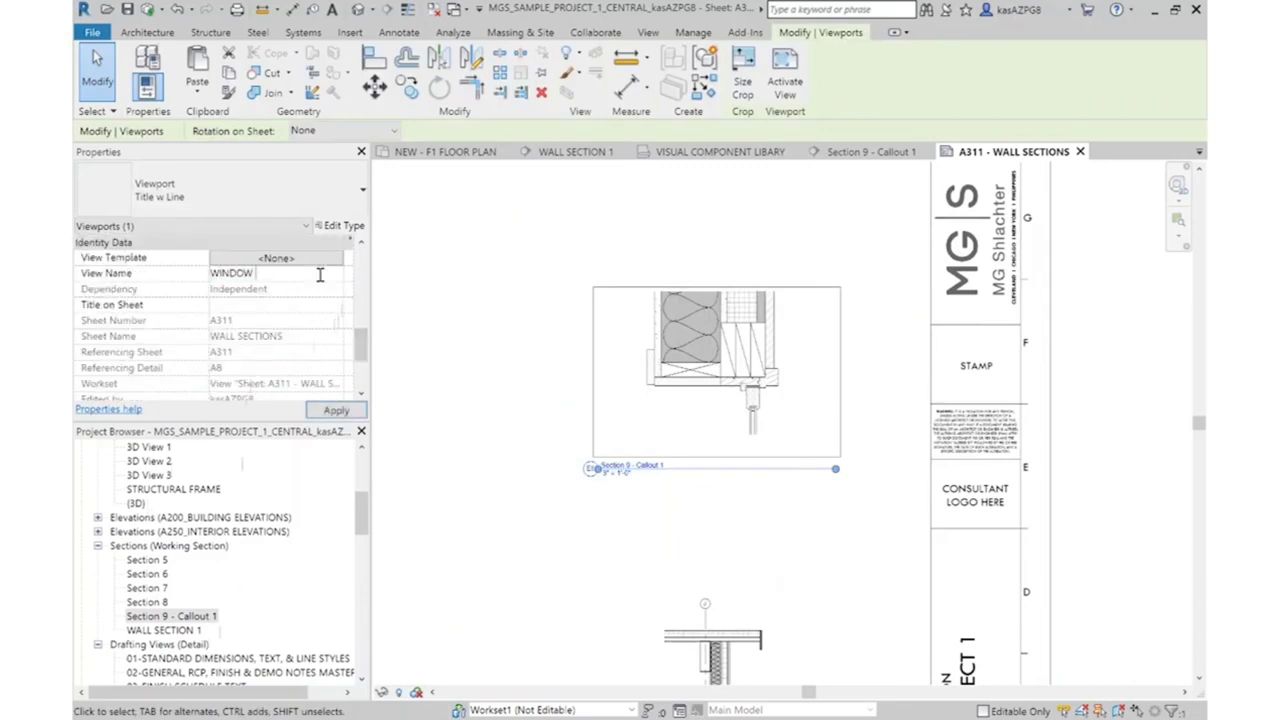
pyautogui.write(' HEAD DETAIL')
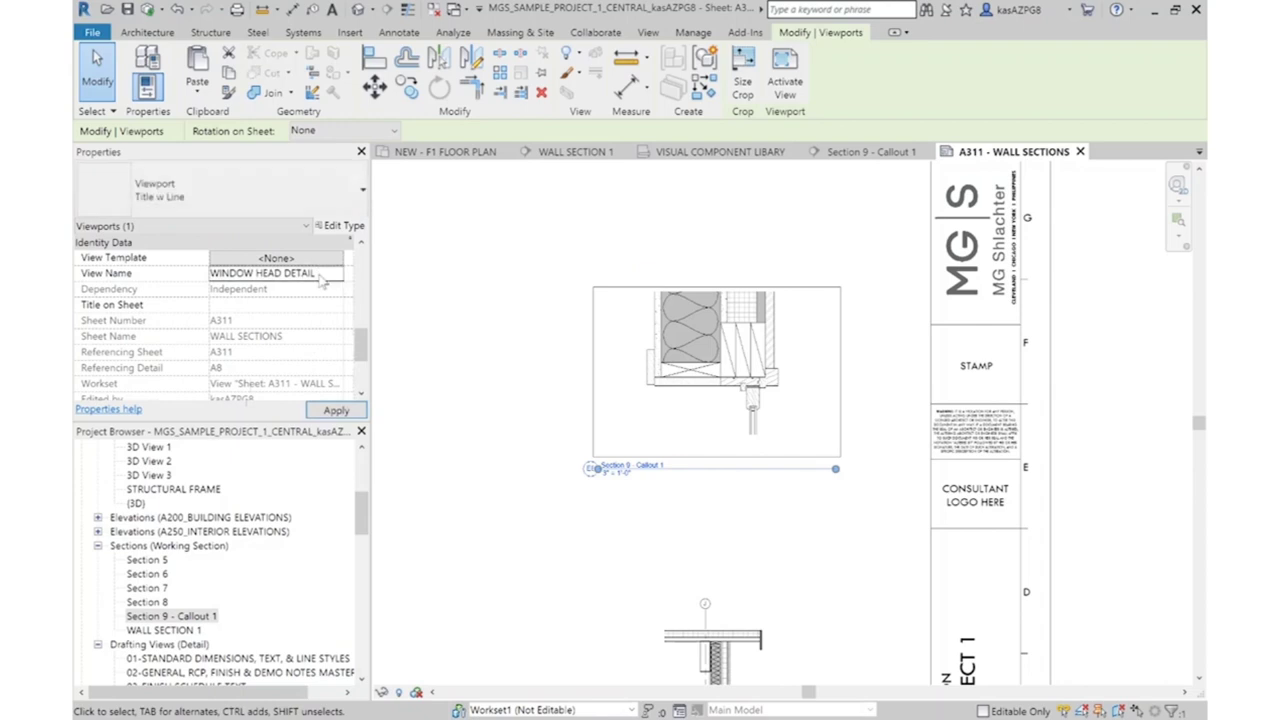
pyautogui.press('Return')
pyautogui.click(468, 541)
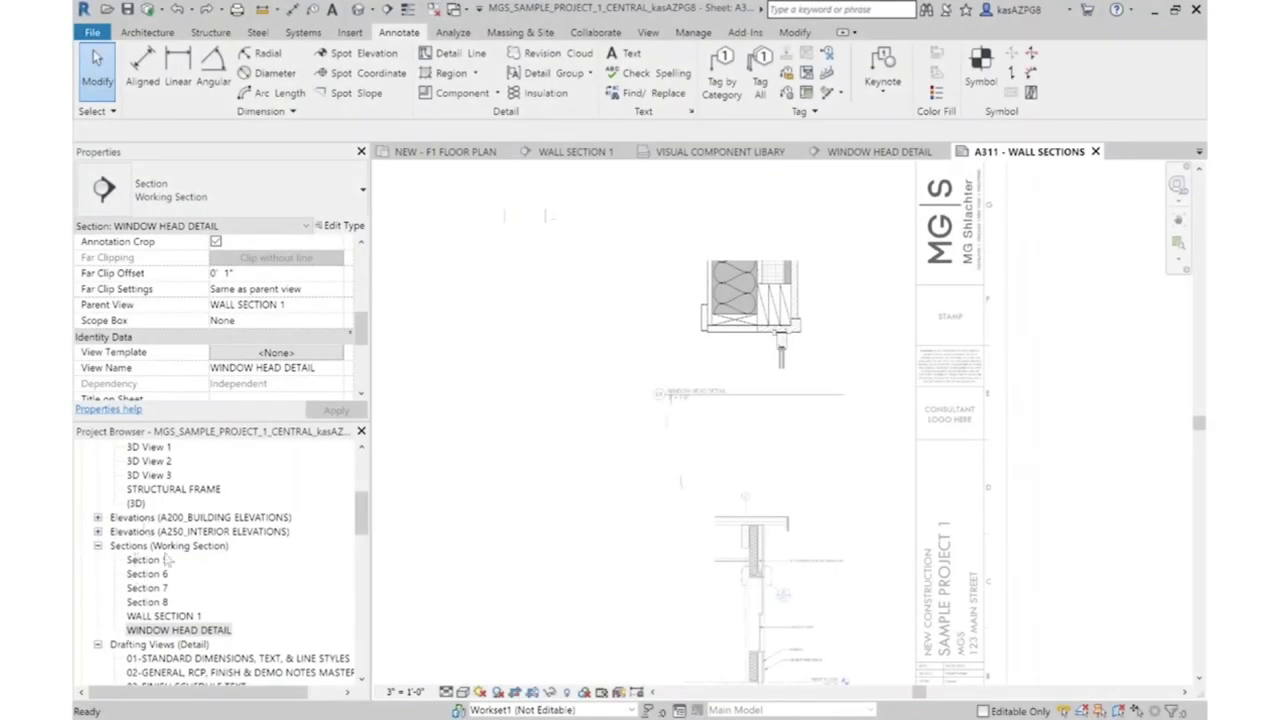
# Change the WINDOW HEAD DETAIL view's type to the Detail type under Detail View
pyautogui.click(200, 548)
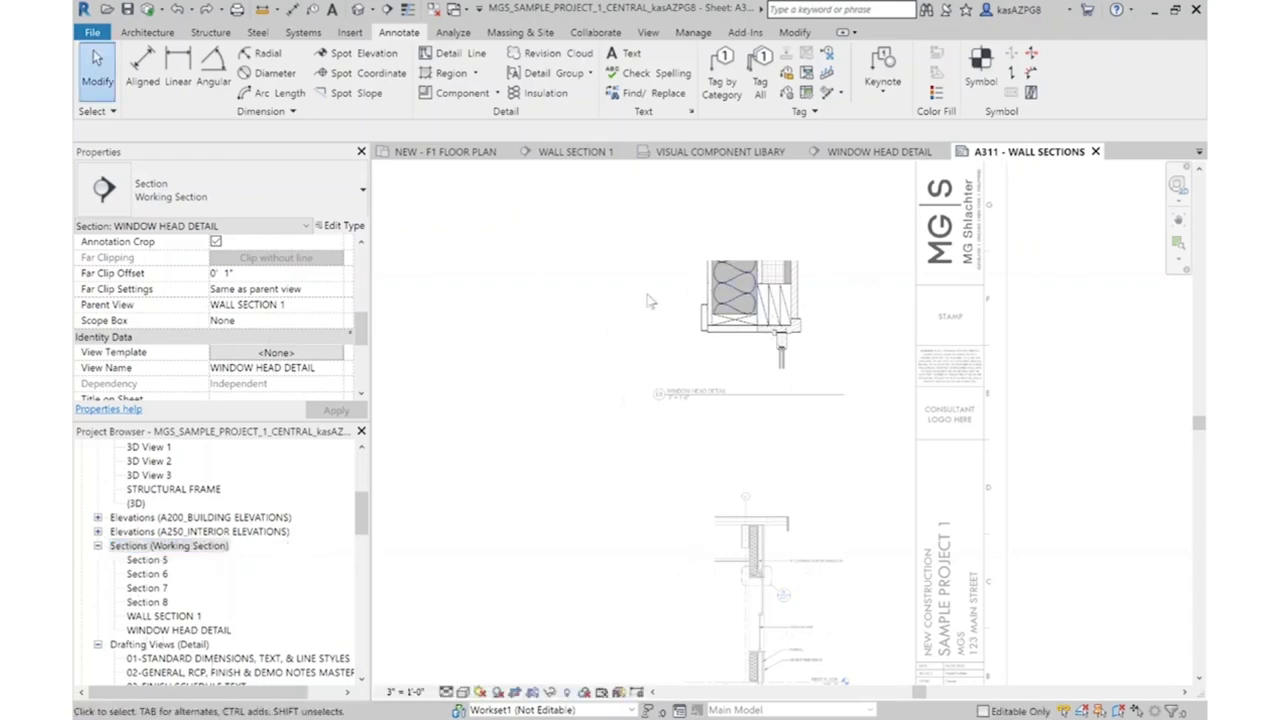
pyautogui.click(220, 190)
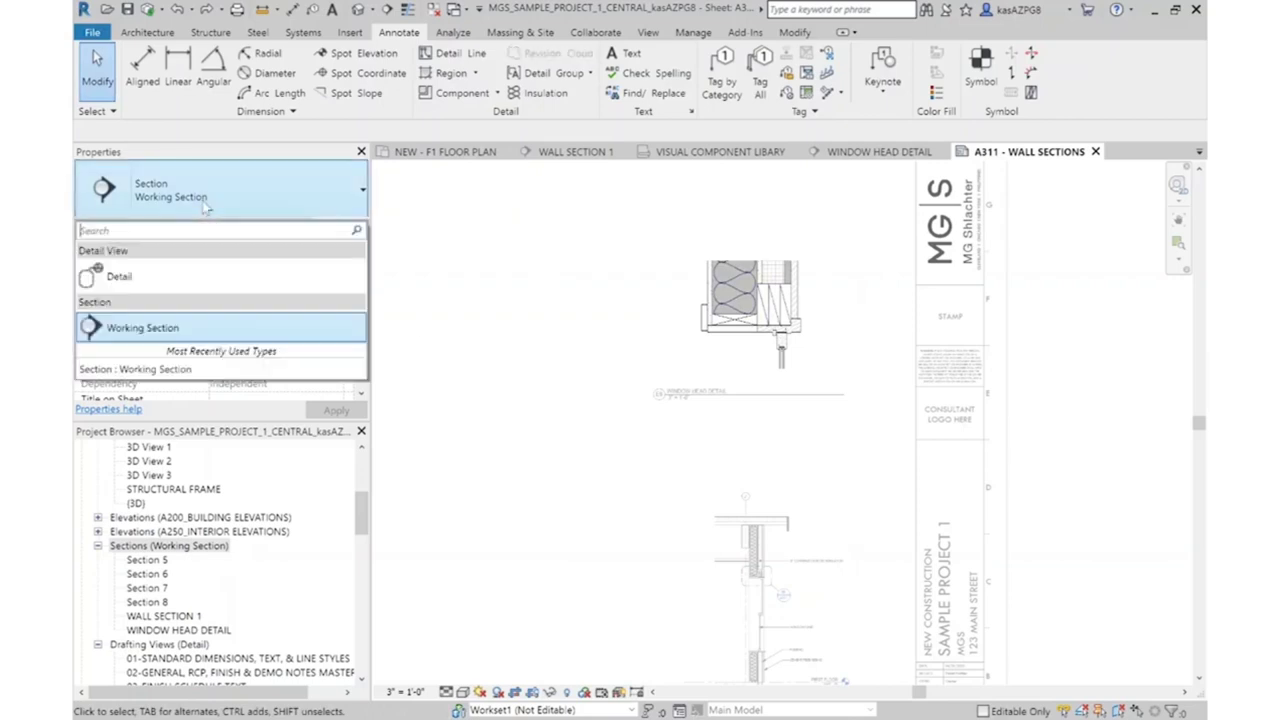
pyautogui.click(145, 283)
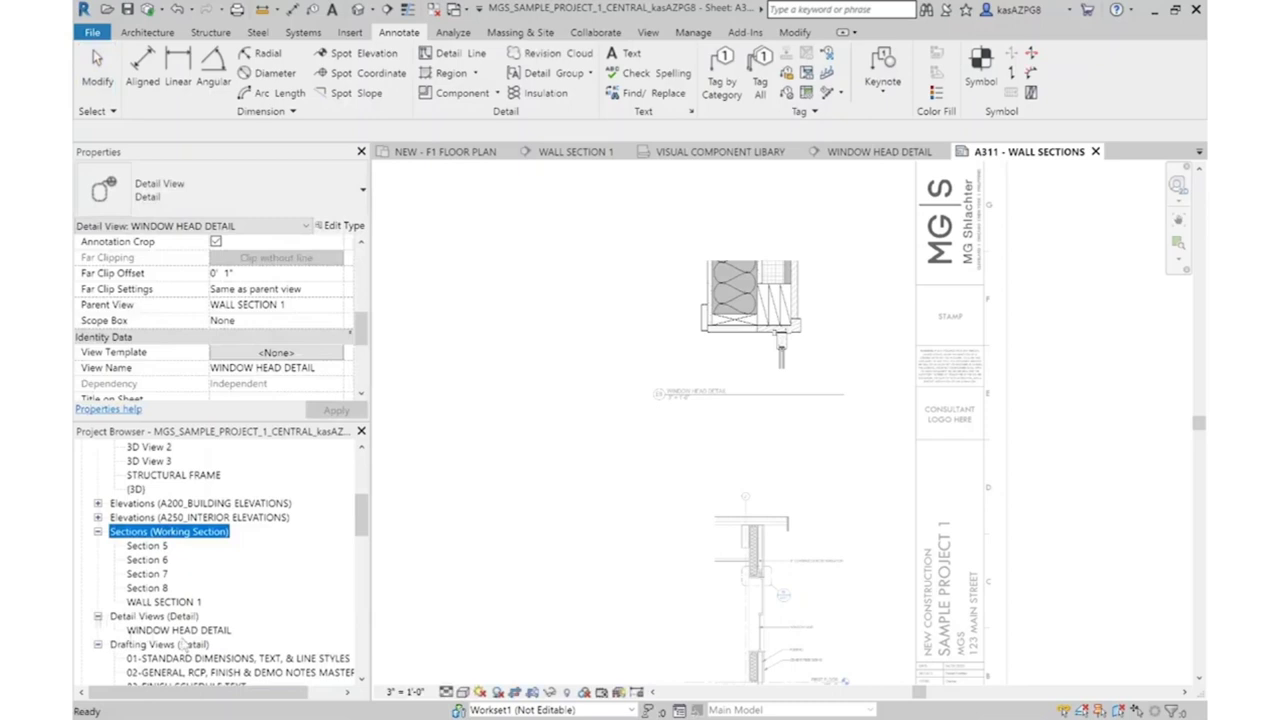
pyautogui.click(491, 271)
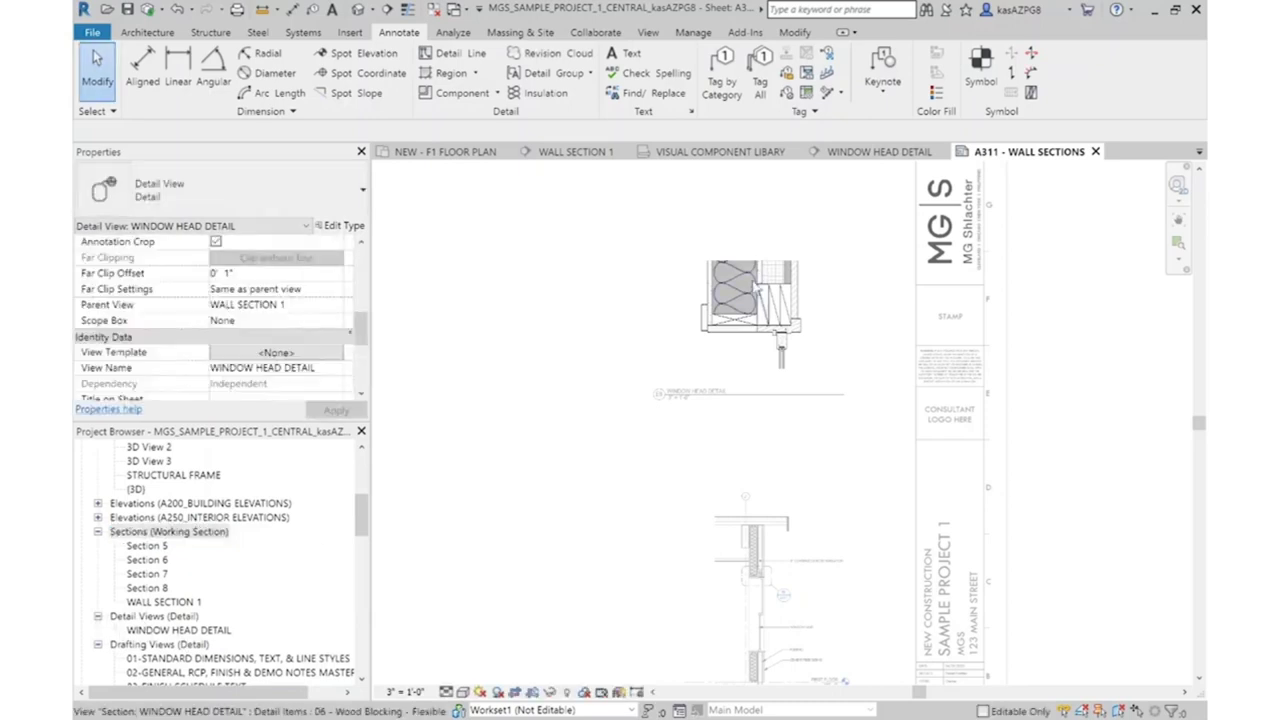